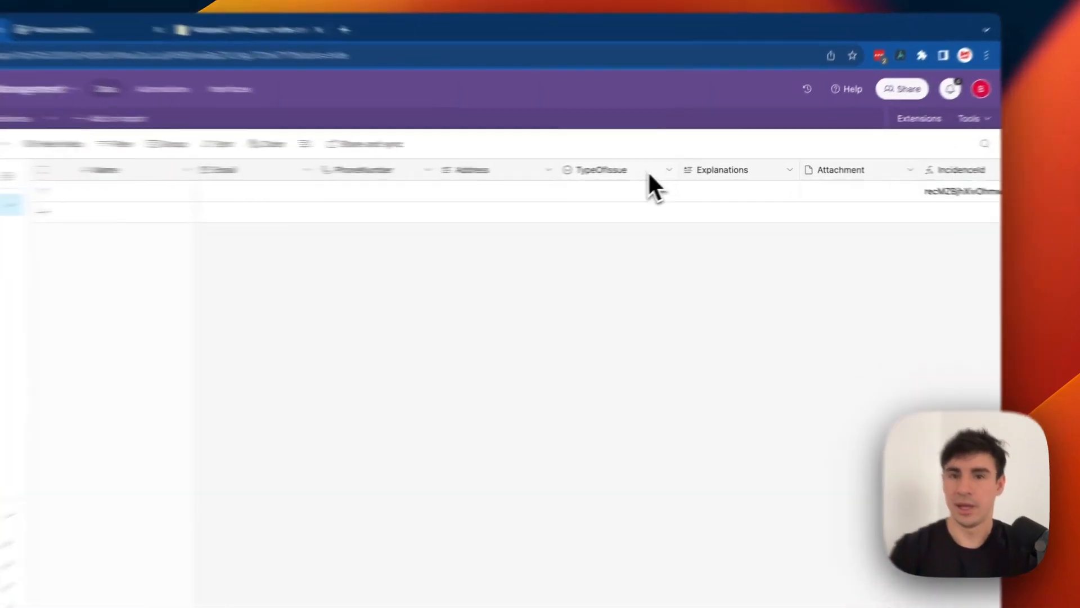
# Review the TypeOfIssue field settings and close them without changing the options.
pyautogui.click(690, 168)
pyautogui.click(637, 171)
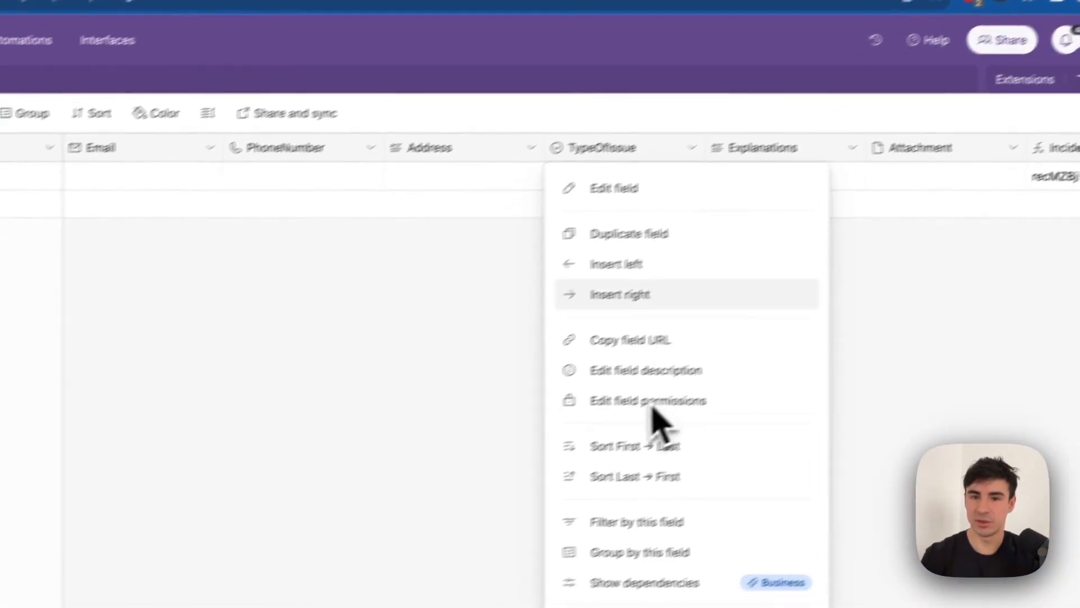
pyautogui.click(671, 180)
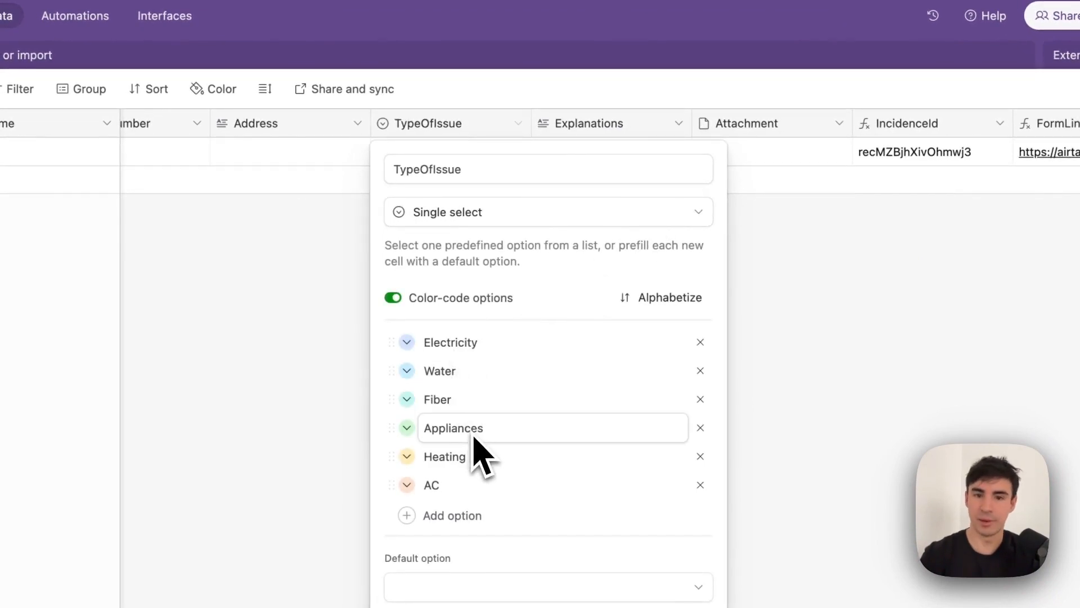
pyautogui.click(792, 376)
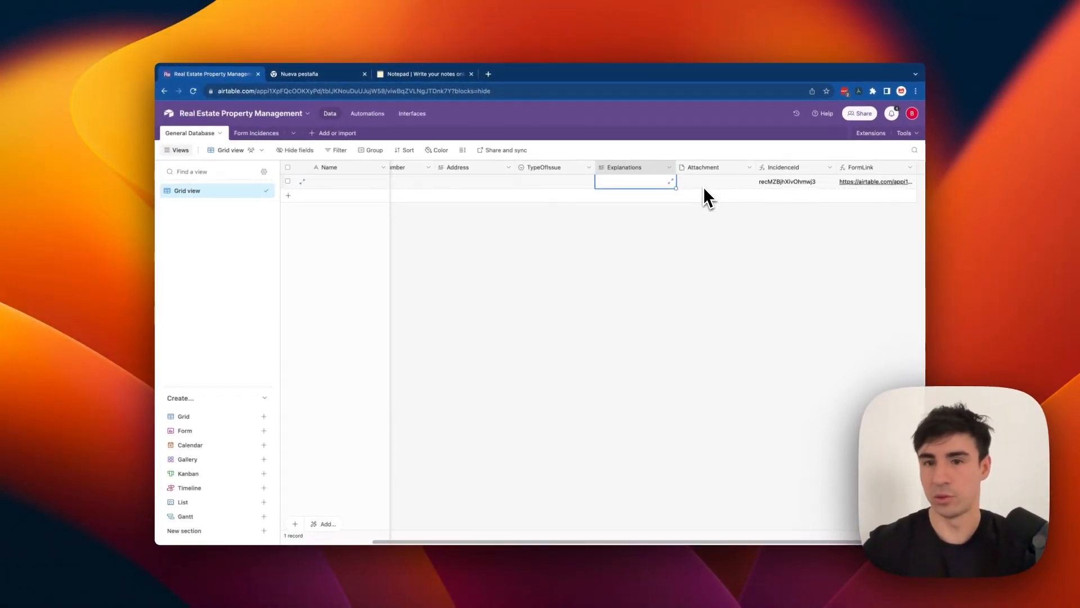
# Select the single record and switch to the Form Incidences table.
pyautogui.hscroll(3, 798, 185)
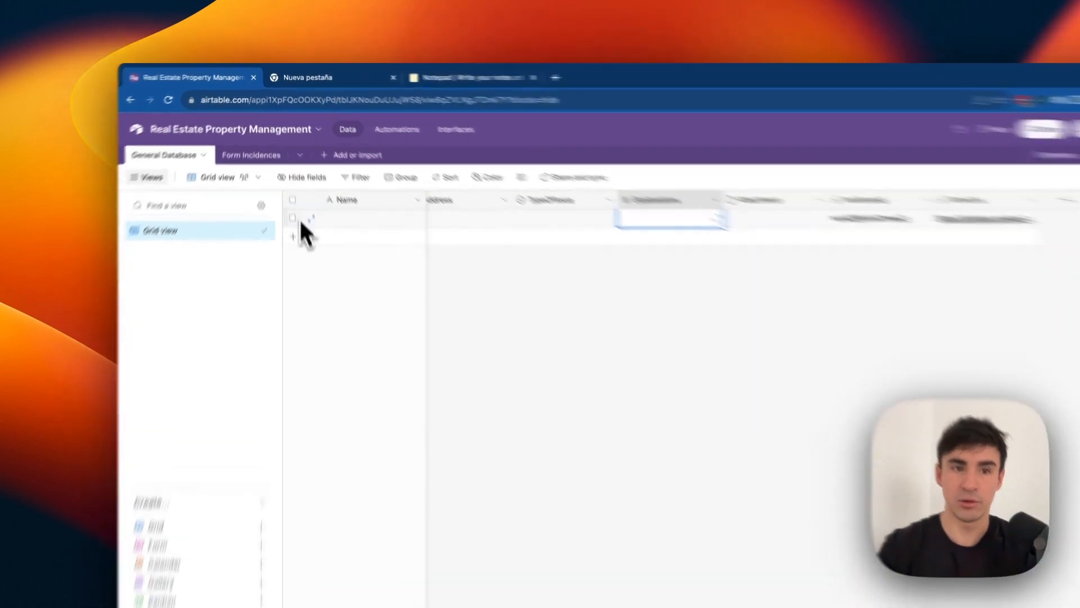
pyautogui.click(287, 181)
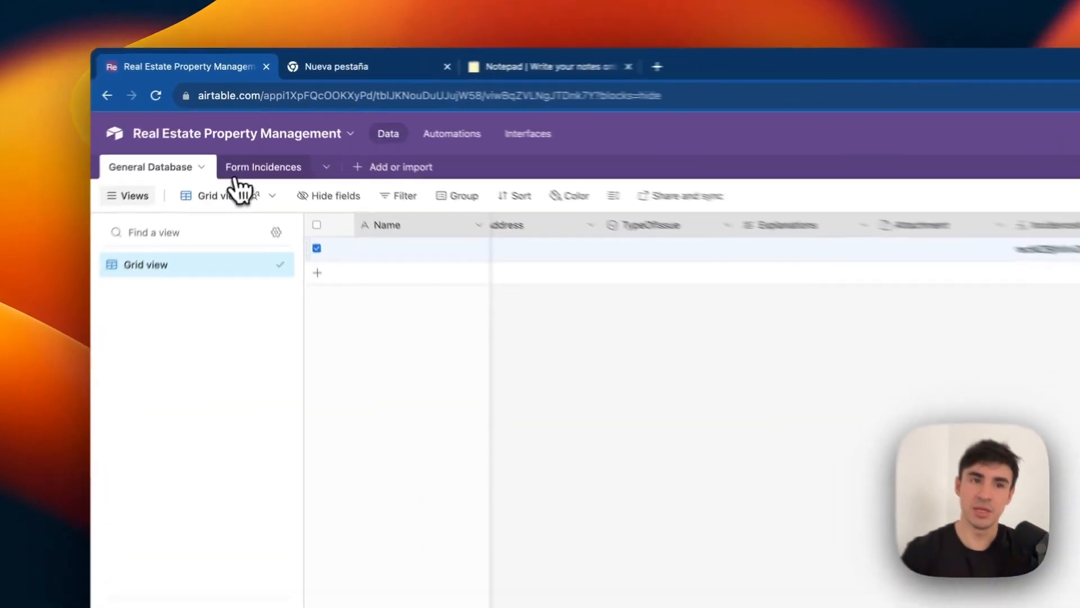
pyautogui.click(256, 133)
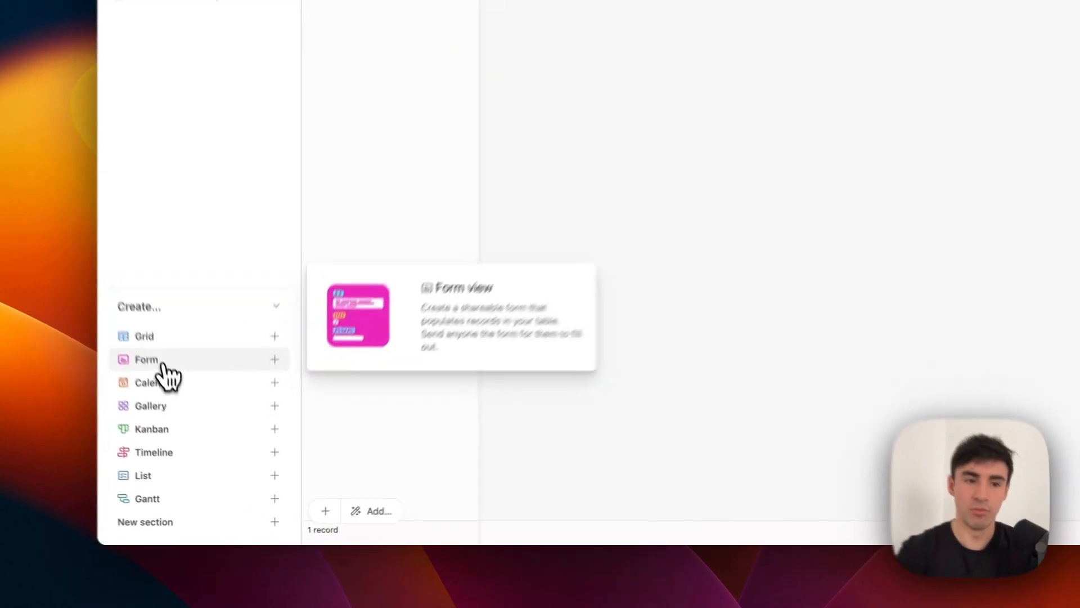
# From the Form Incidences table, launch the Incidences Video Uploader form live in a new tab.
pyautogui.click(196, 436)
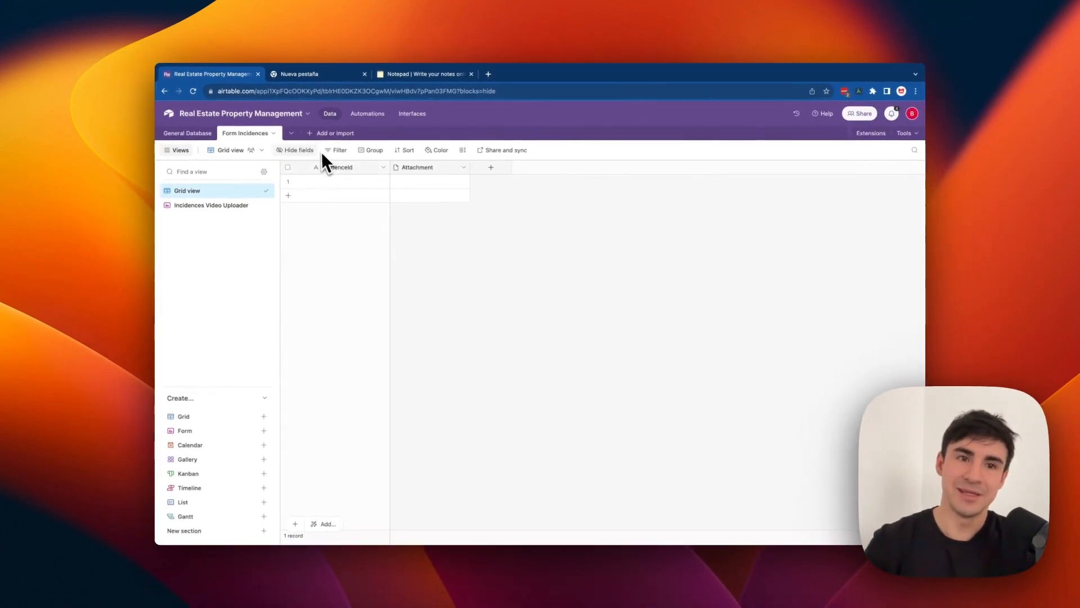
pyautogui.click(191, 134)
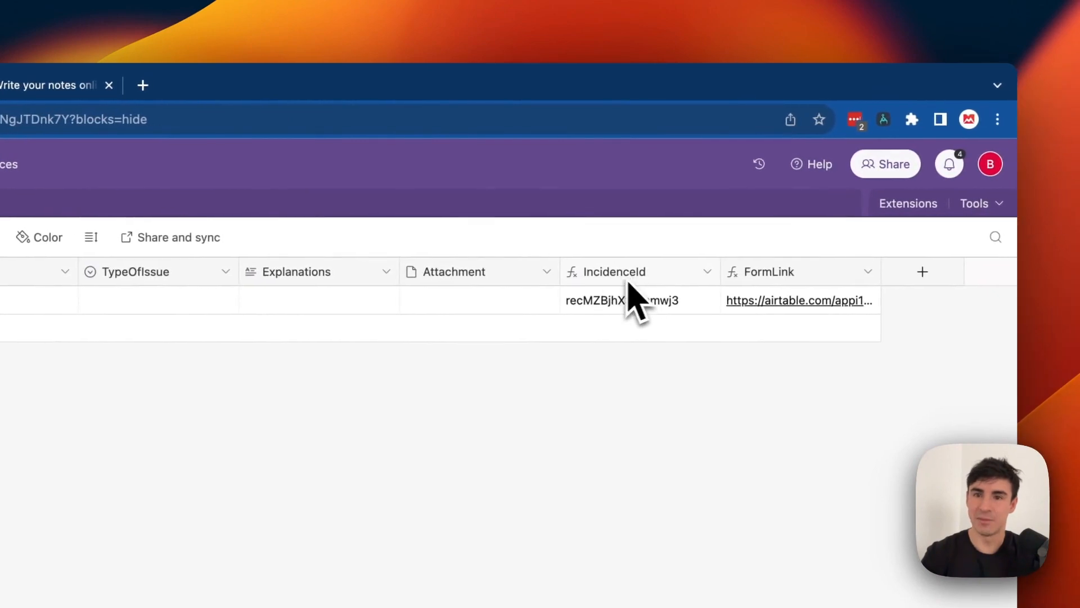
pyautogui.click(349, 88)
pyautogui.click(198, 87)
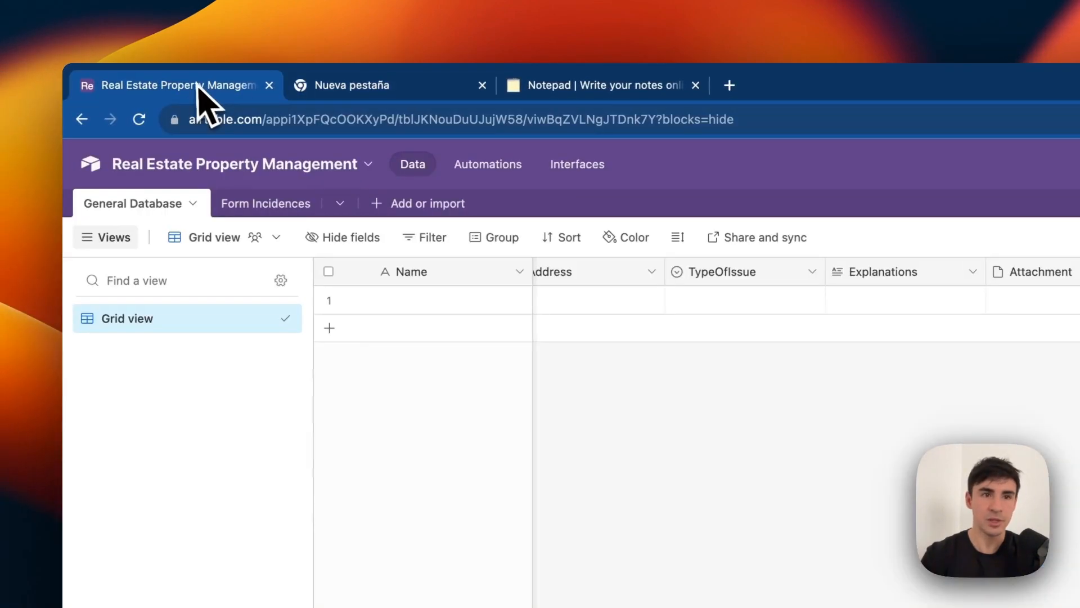
pyautogui.click(290, 208)
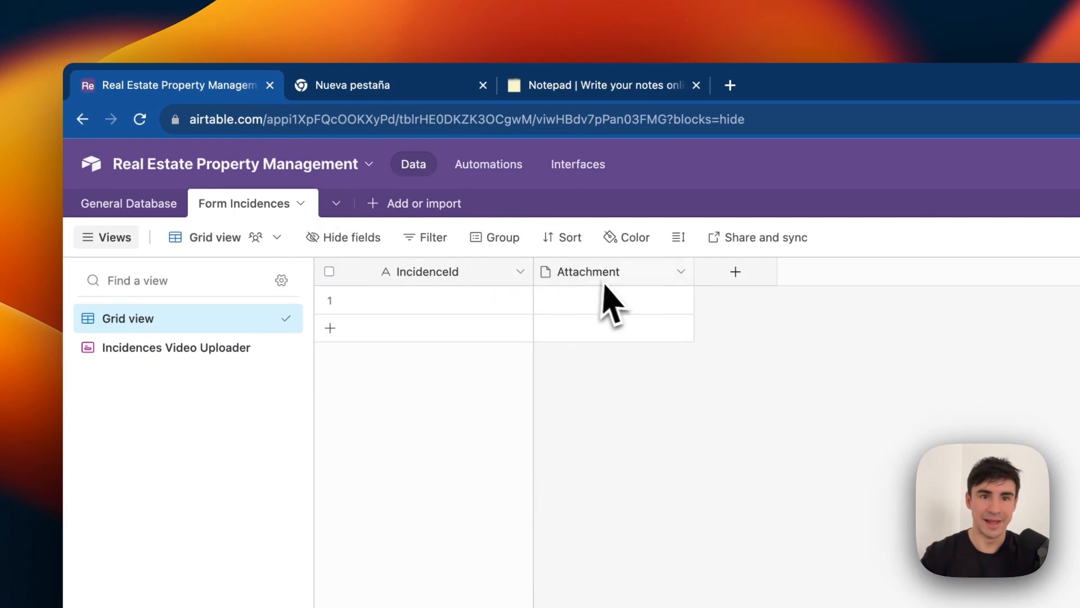
pyautogui.click(132, 203)
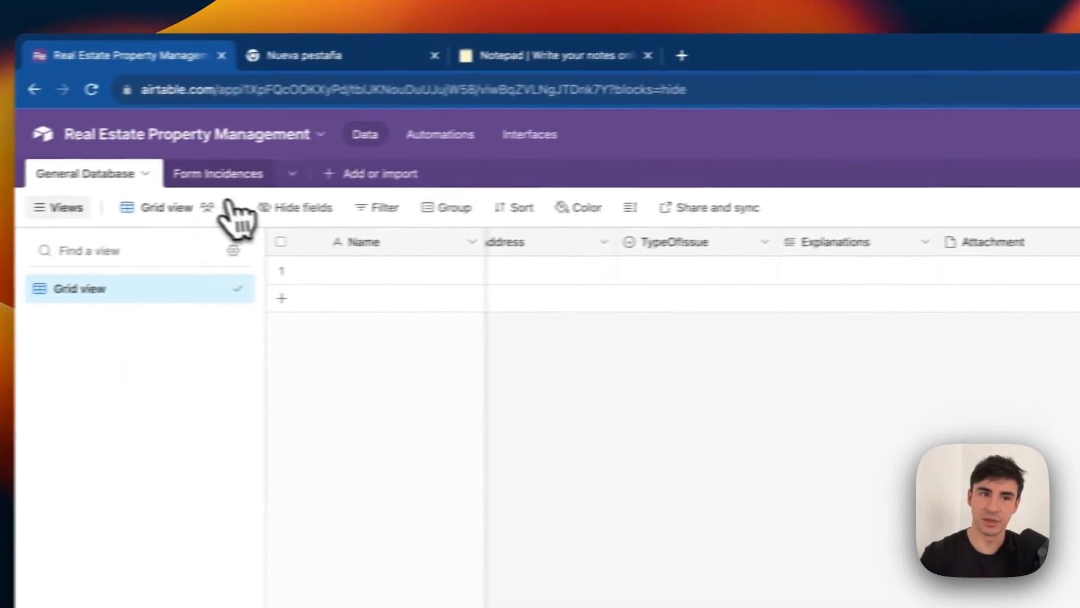
pyautogui.click(229, 174)
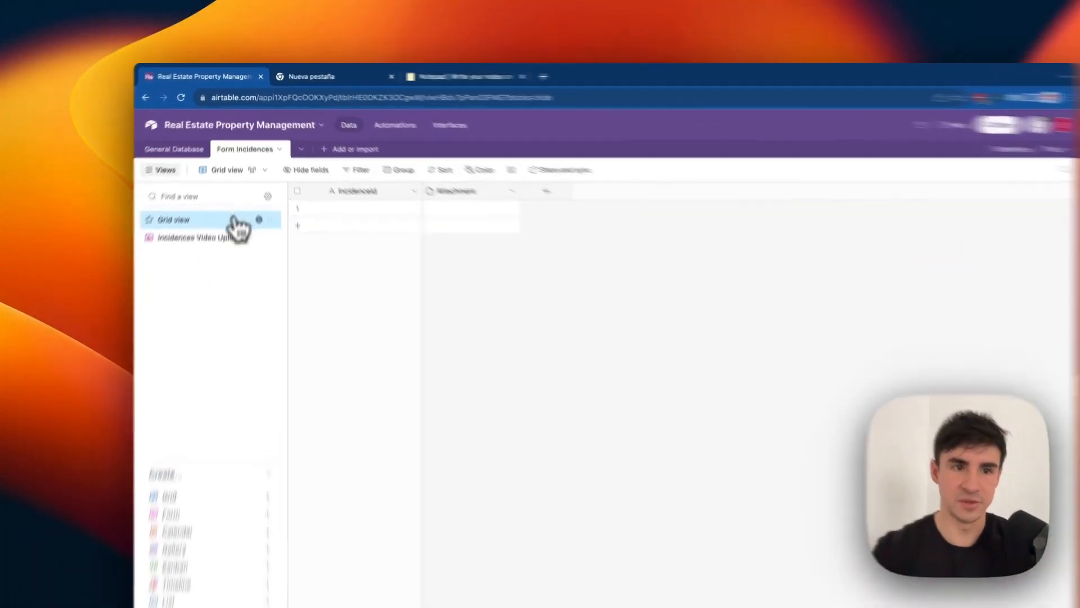
pyautogui.click(214, 237)
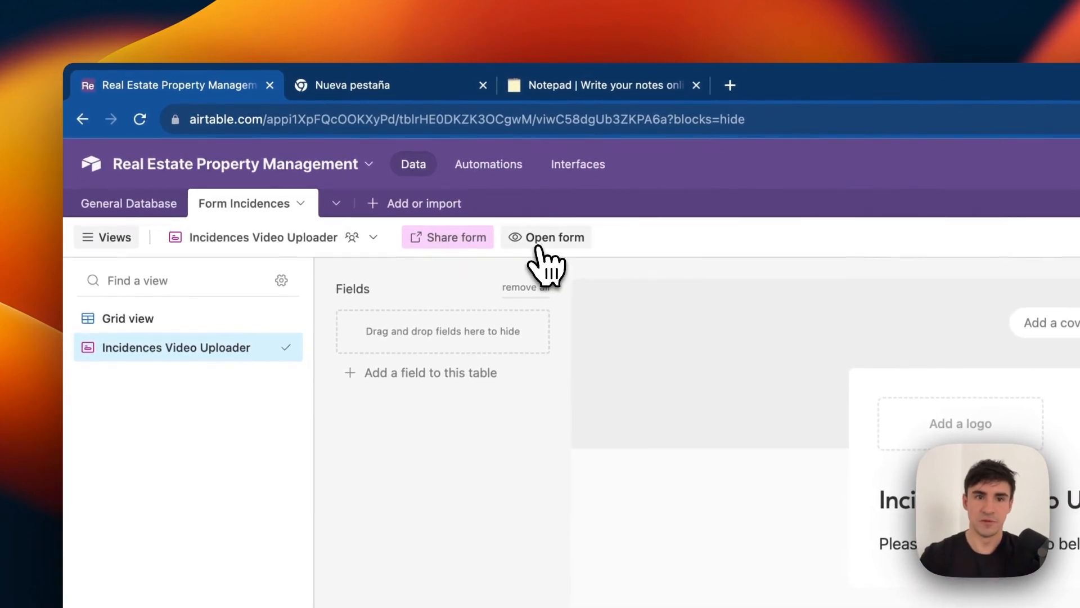
pyautogui.click(538, 247)
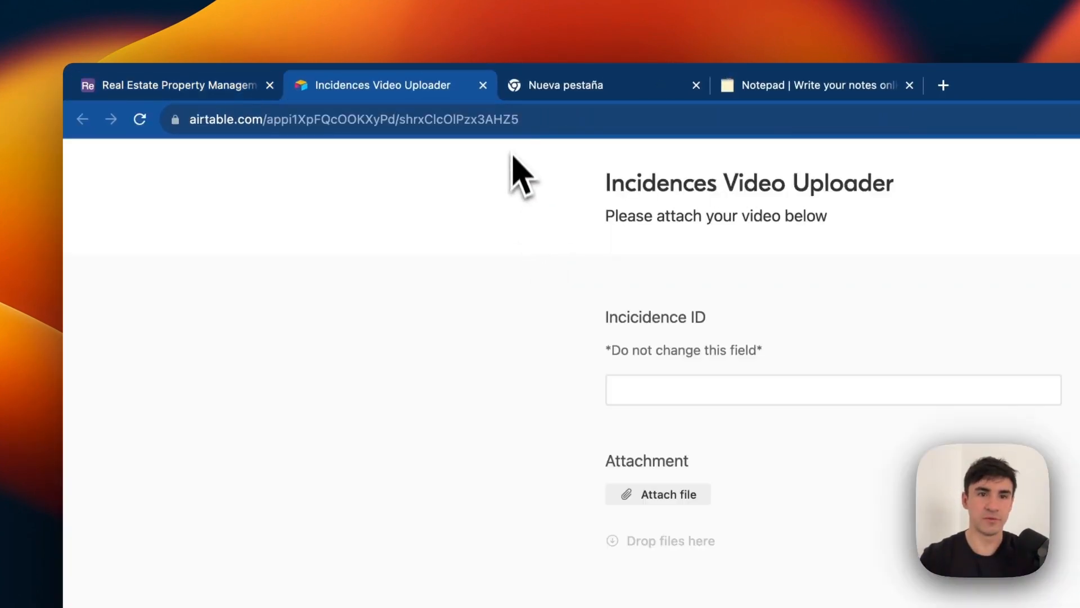
# Put the form's URL in place of YOUR_DATABASE_AND_TABLE in the Notepad CONCATENATE formula.
pyautogui.click(547, 120)
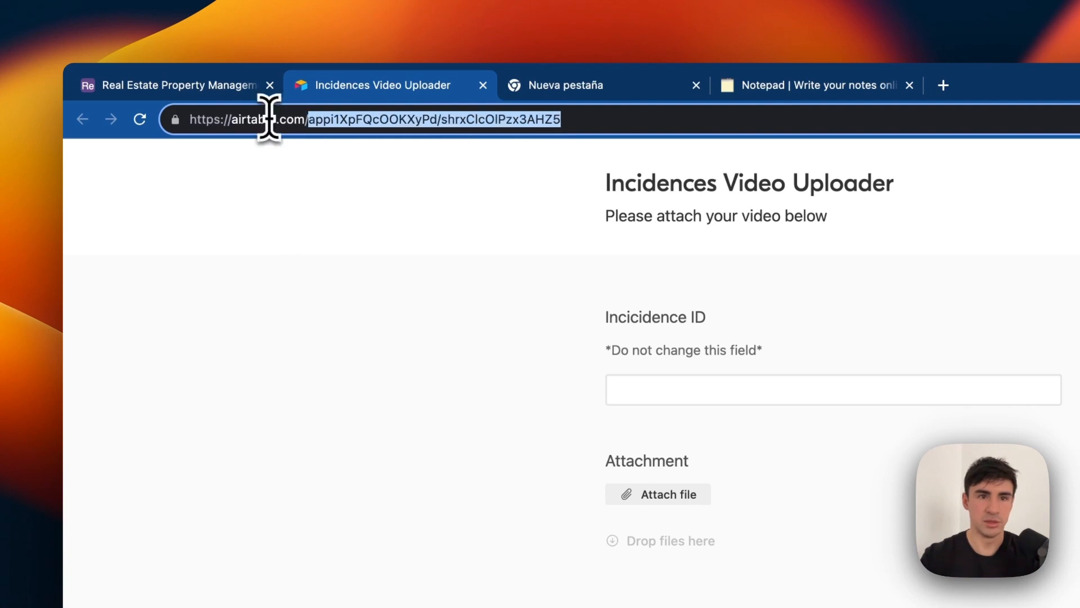
pyautogui.click(748, 85)
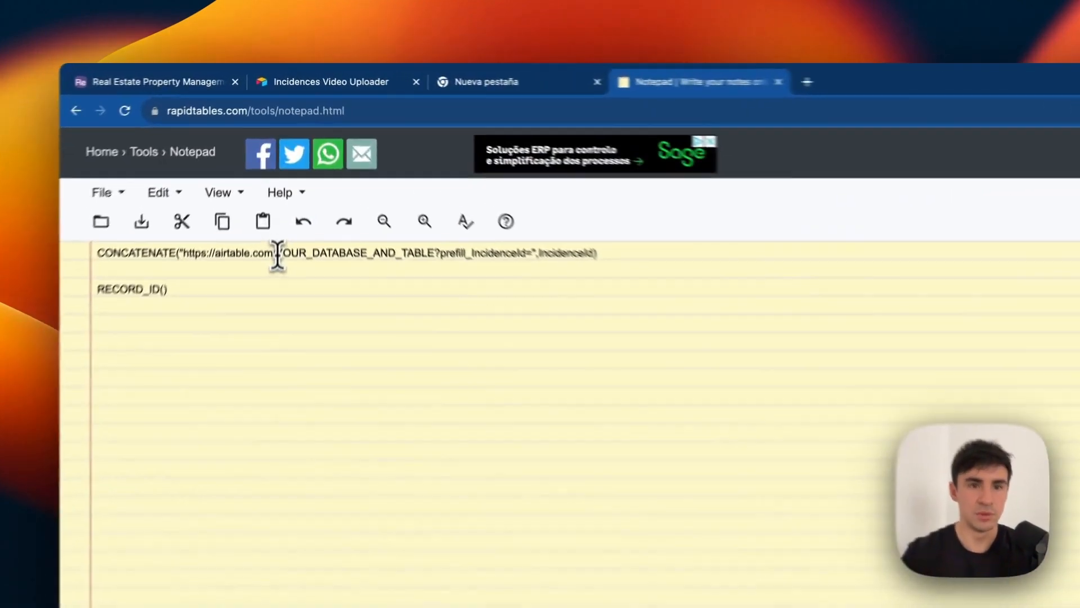
pyautogui.moveTo(282, 175); pyautogui.dragTo(374, 175)
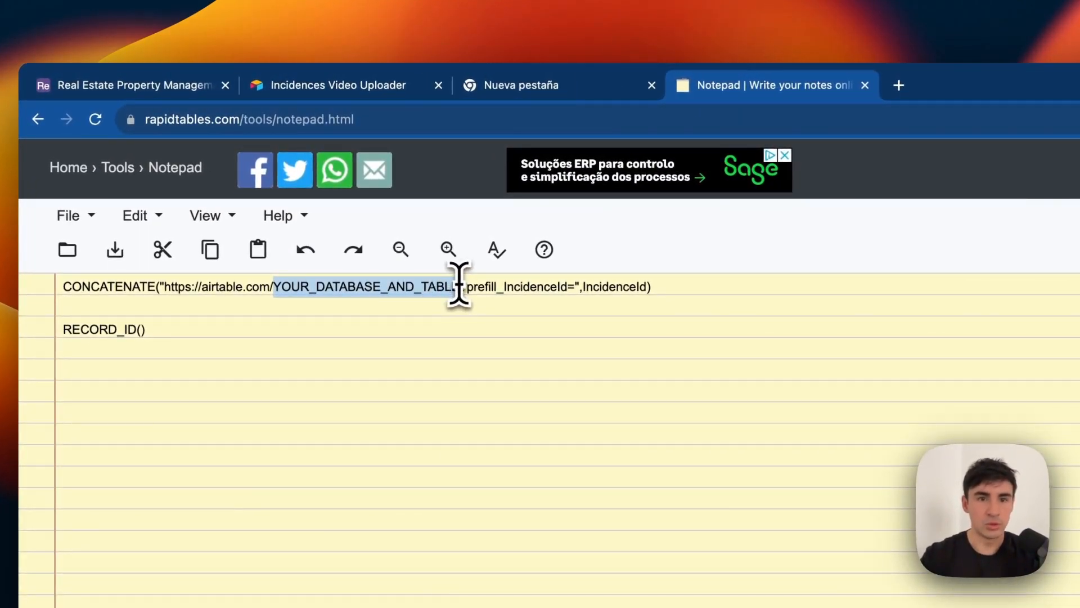
pyautogui.moveTo(710, 287); pyautogui.dragTo(42, 281)
pyautogui.press('super+c')
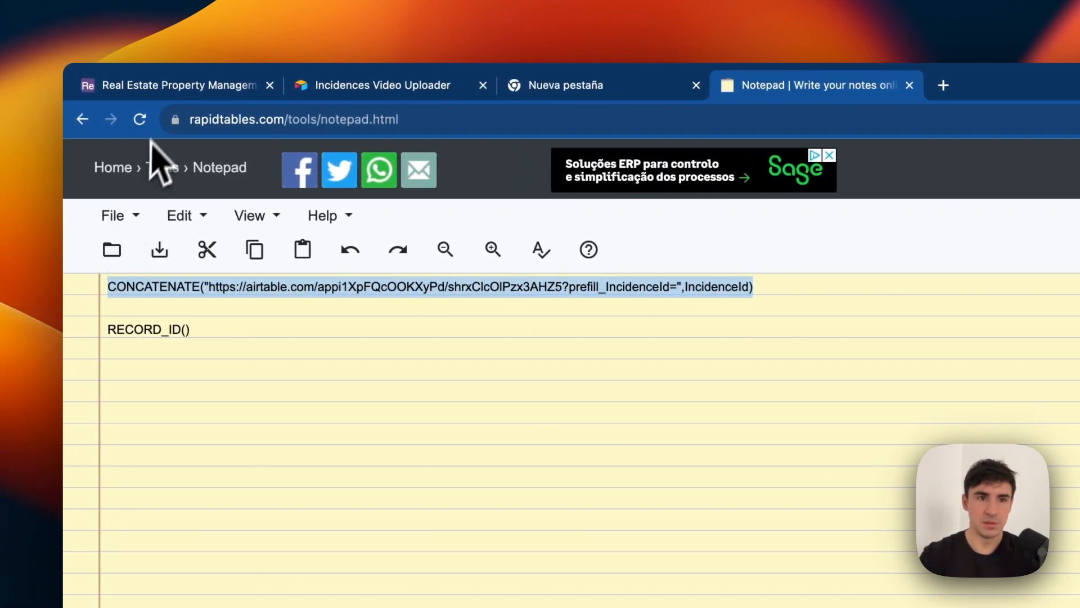
# Replace the FormLink field formula in General Database with the updated CONCATENATE formula.
pyautogui.click(174, 96)
pyautogui.click(179, 200)
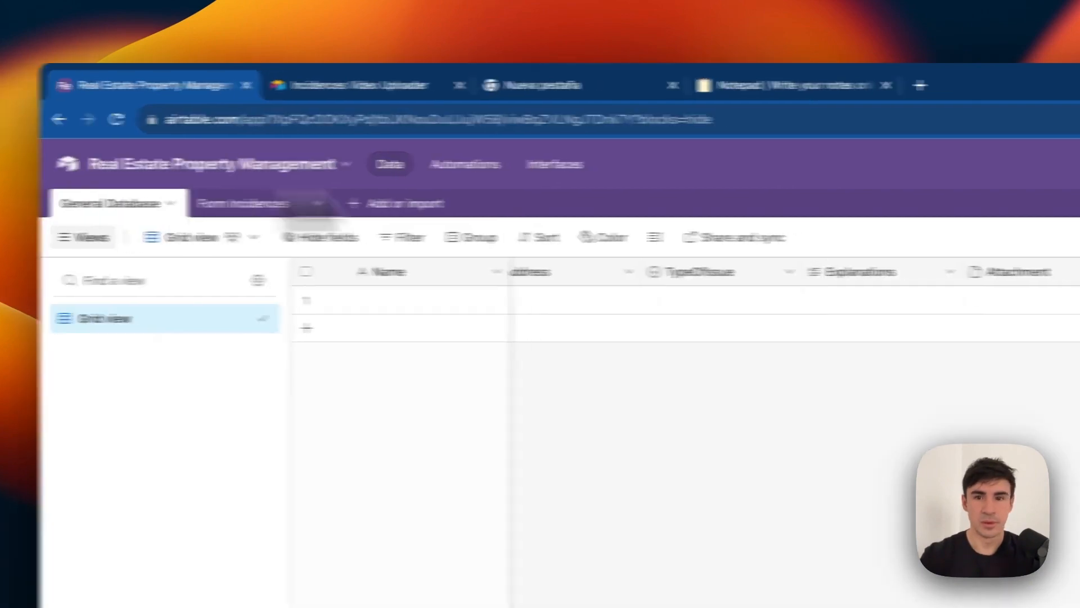
pyautogui.doubleClick(819, 198)
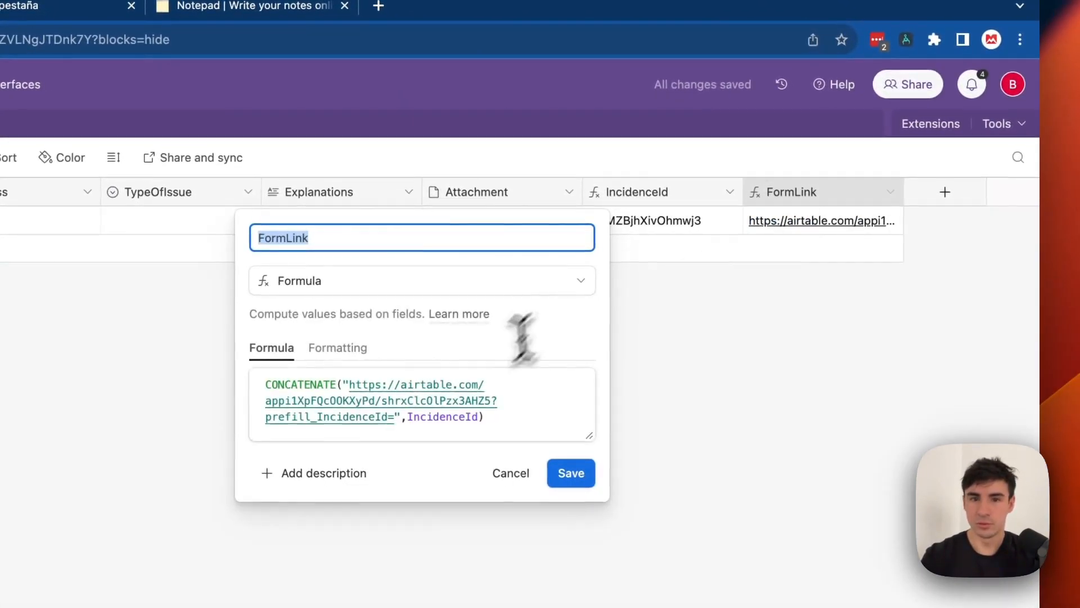
pyautogui.moveTo(512, 430); pyautogui.dragTo(160, 330)
pyautogui.press('super+v')
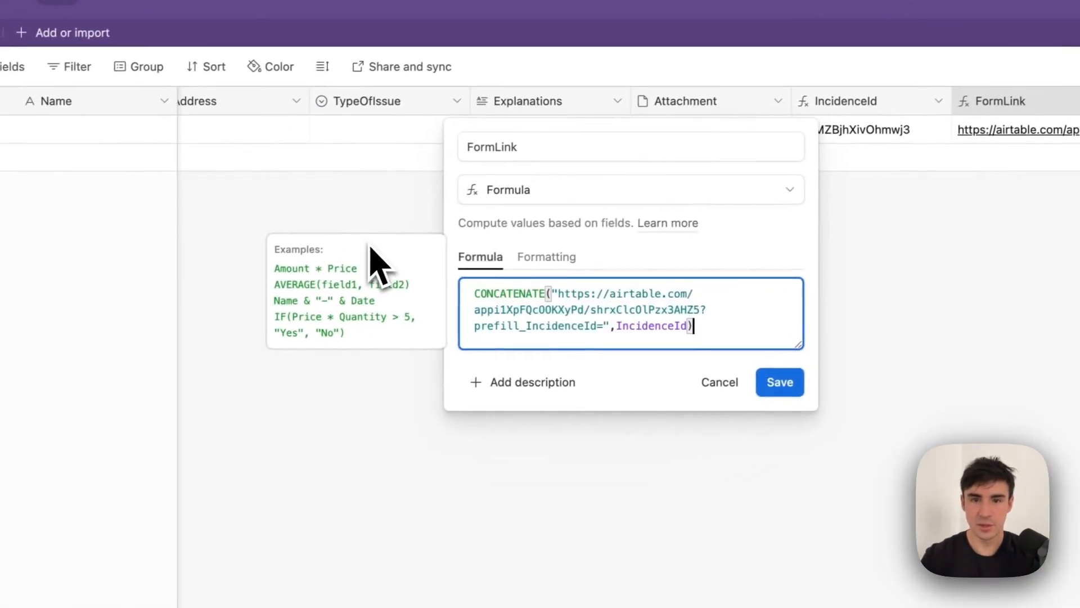
pyautogui.click(783, 380)
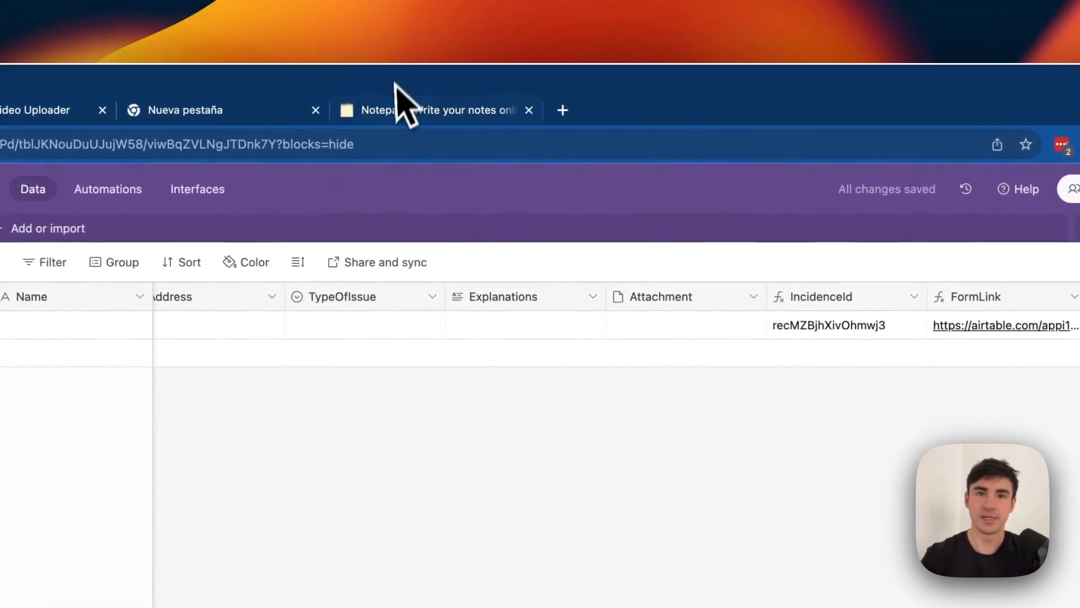
# Set the IncidenceId formula field to RECORD_ID() and return to the Form Incidences form view.
pyautogui.click(402, 107)
pyautogui.moveTo(133, 336); pyautogui.dragTo(91, 340)
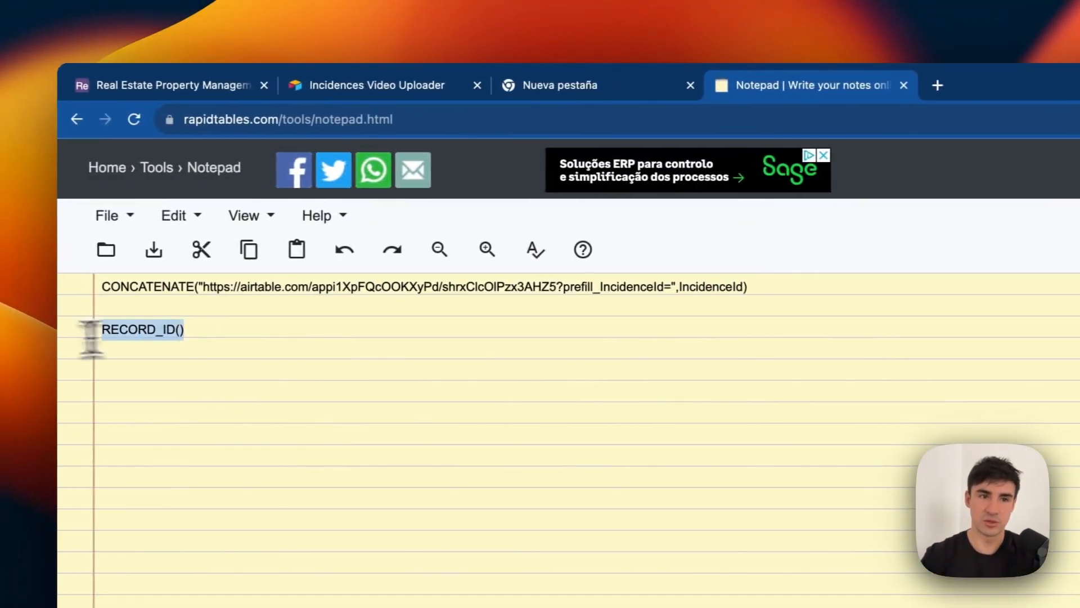
pyautogui.click(178, 89)
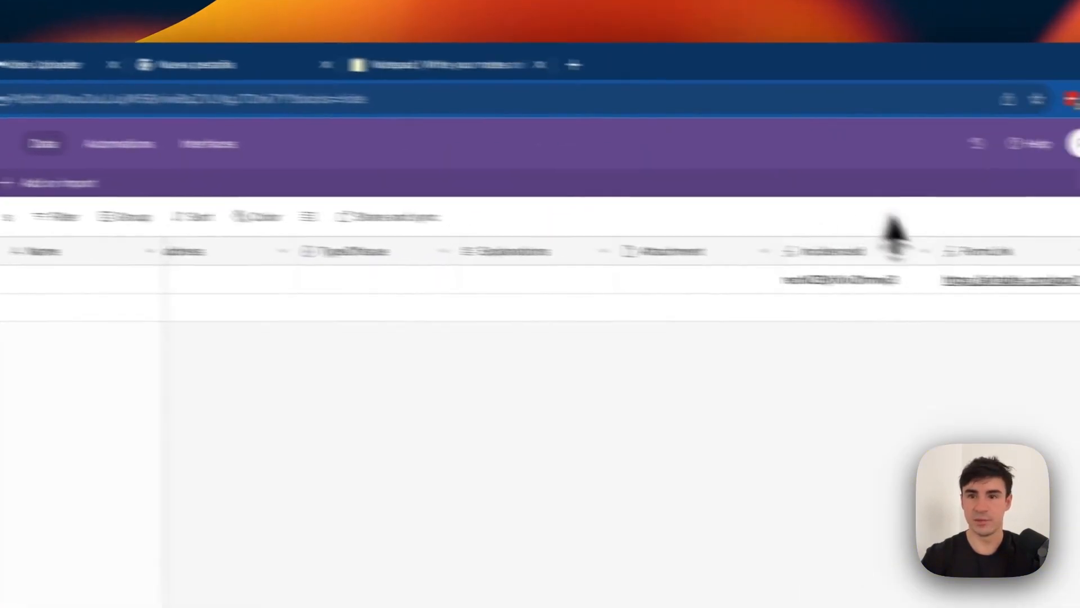
pyautogui.click(792, 245)
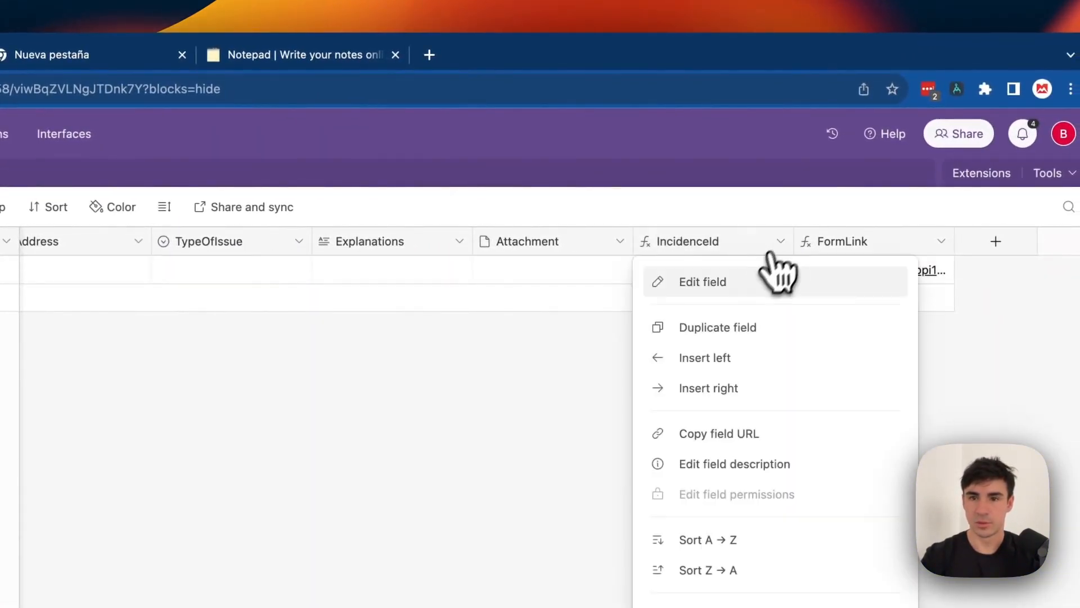
pyautogui.click(737, 287)
pyautogui.click(417, 430)
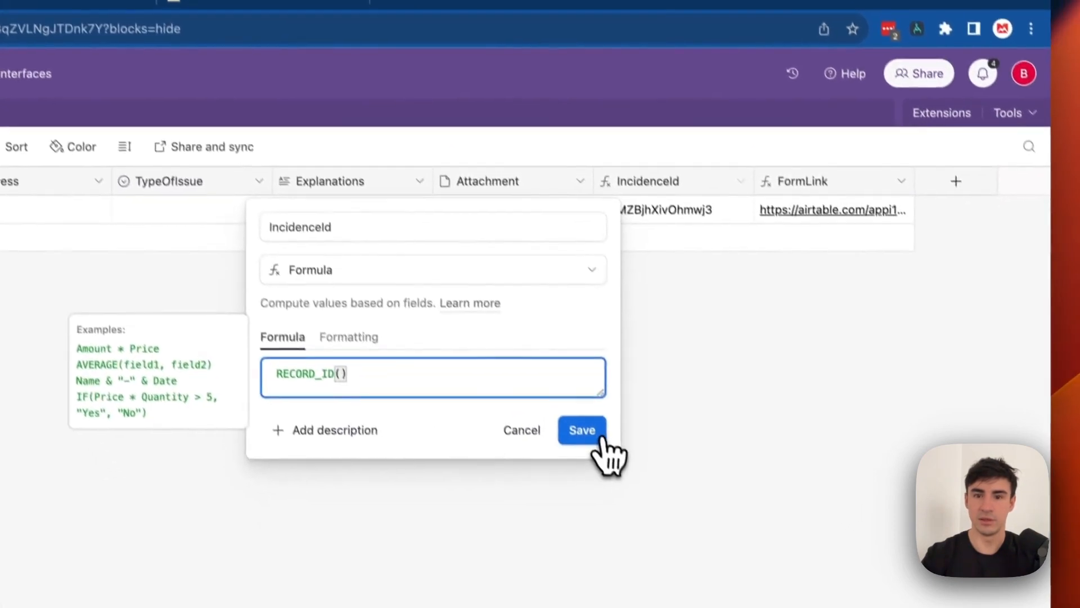
pyautogui.click(621, 490)
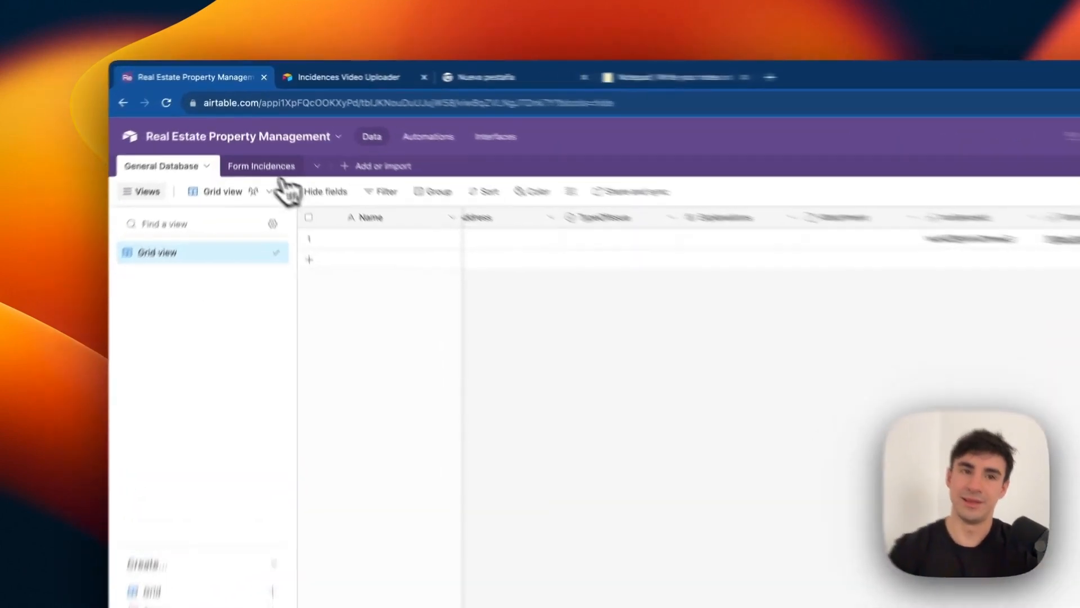
pyautogui.click(256, 132)
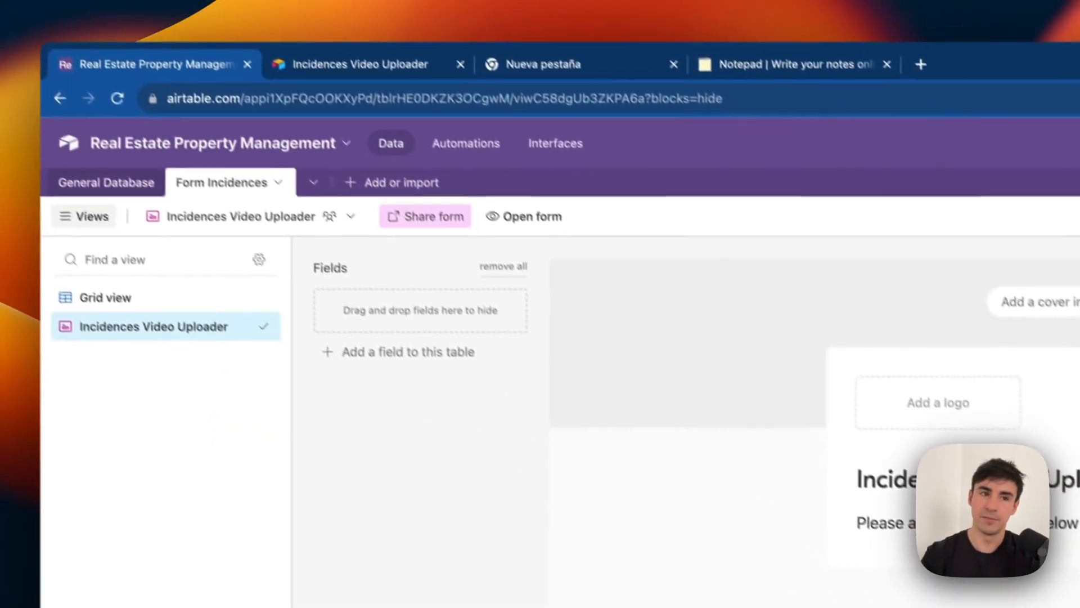
# Open the Incidences Video Uploader form from the Form Incidences view in a new tab.
pyautogui.click(108, 184)
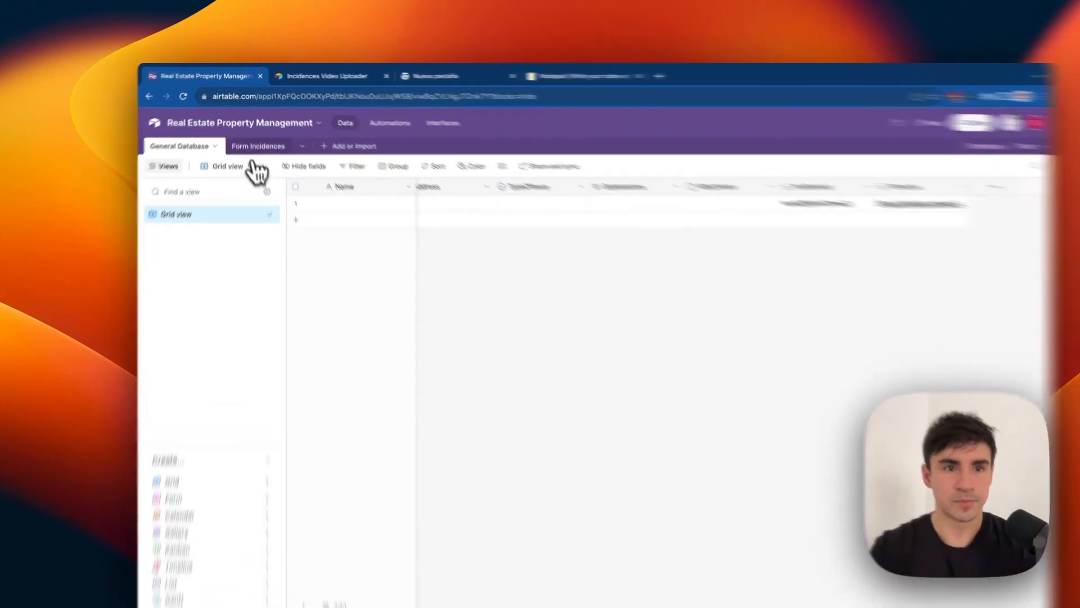
pyautogui.click(256, 135)
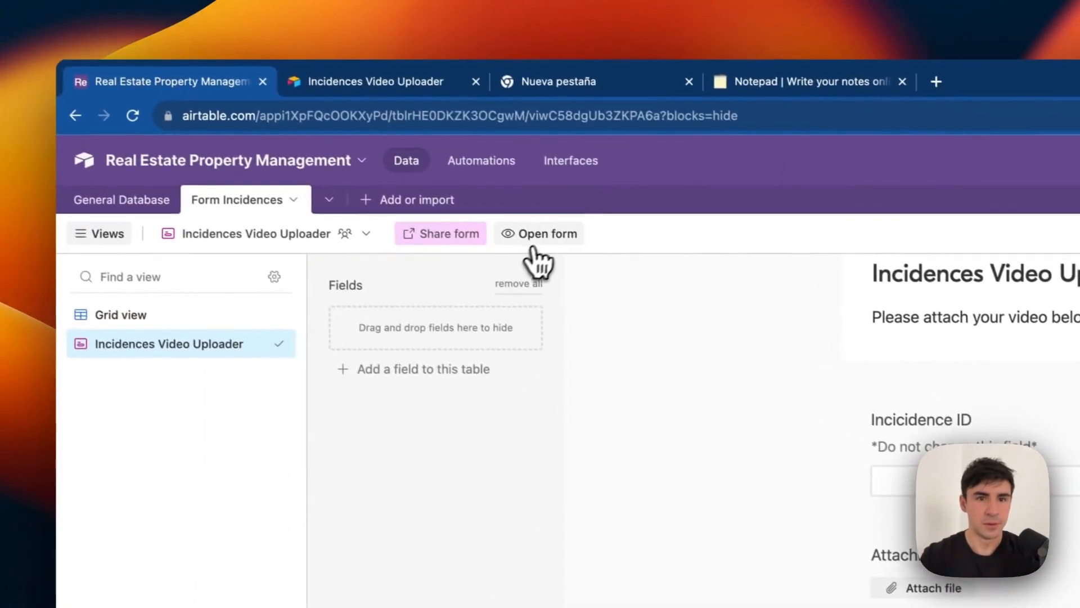
pyautogui.click(476, 202)
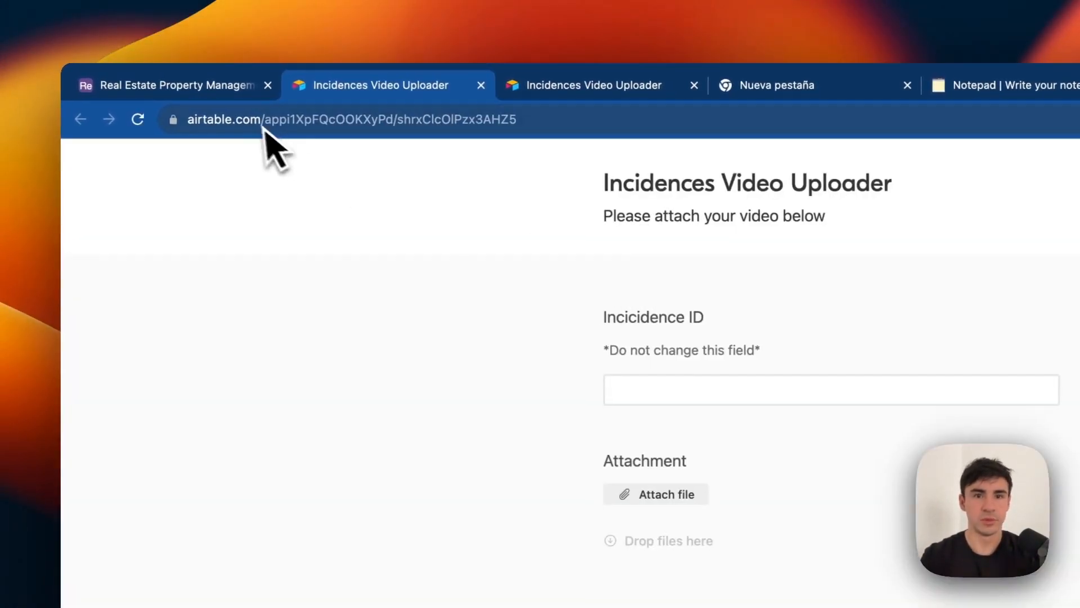
# Open the record's prefilled form via its FormLink and begin attaching a file.
pyautogui.click(171, 85)
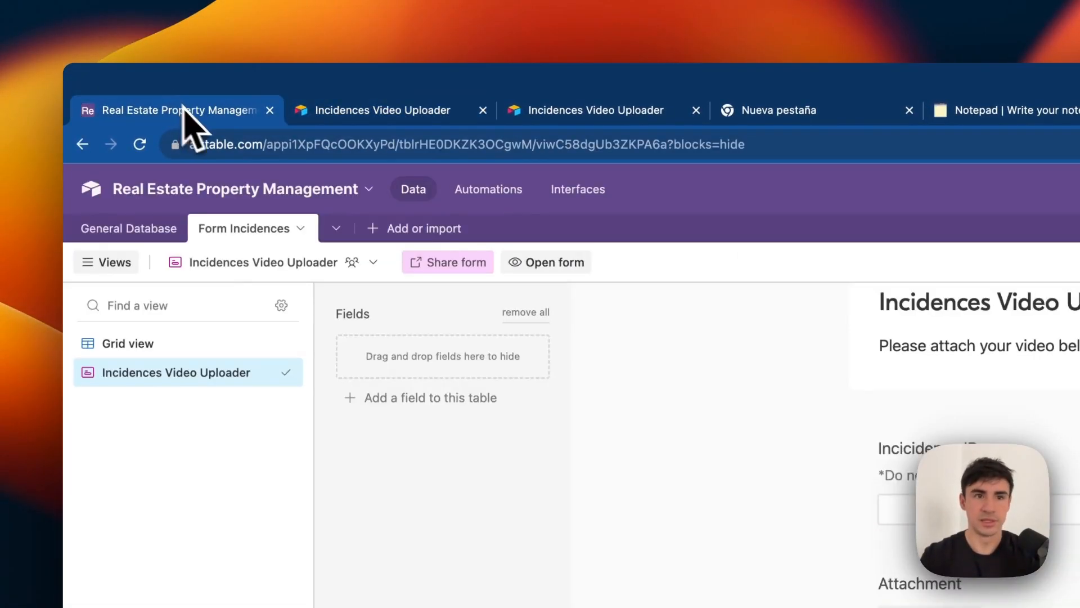
pyautogui.click(123, 209)
pyautogui.click(808, 282)
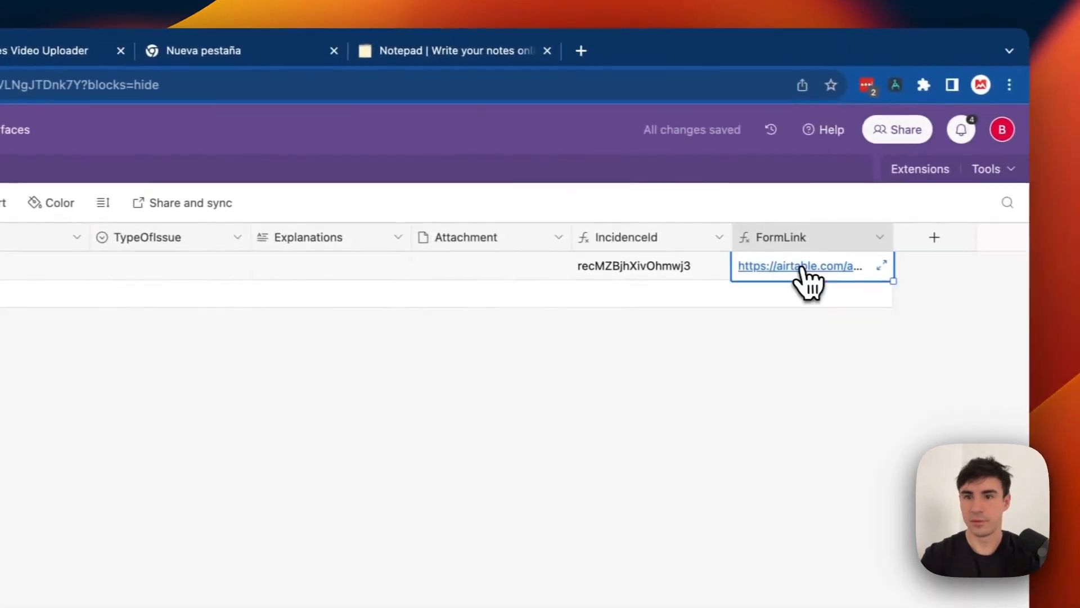
pyautogui.click(793, 282)
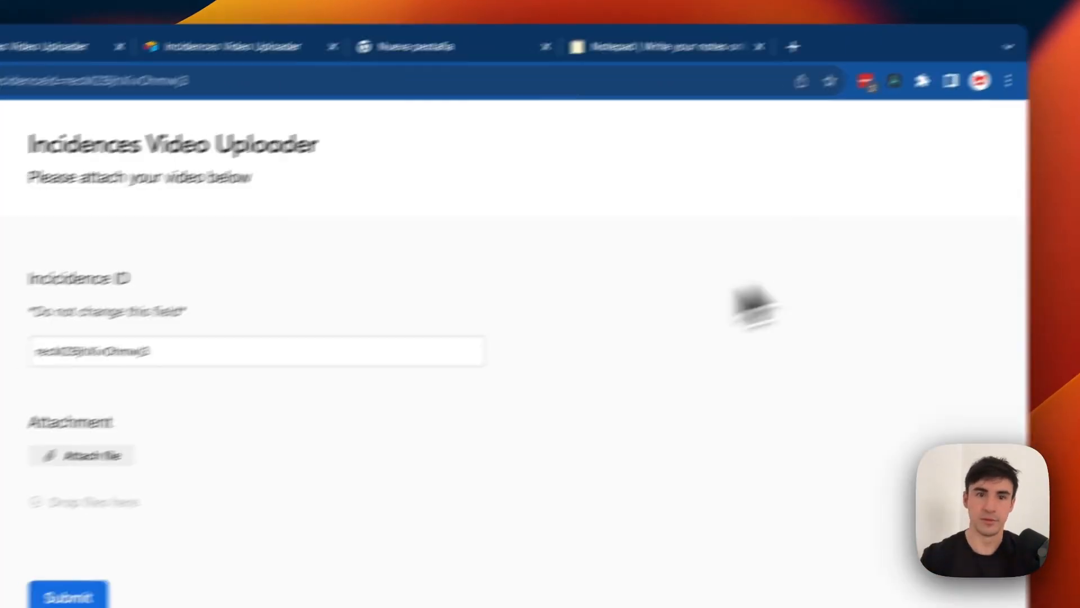
pyautogui.click(530, 427)
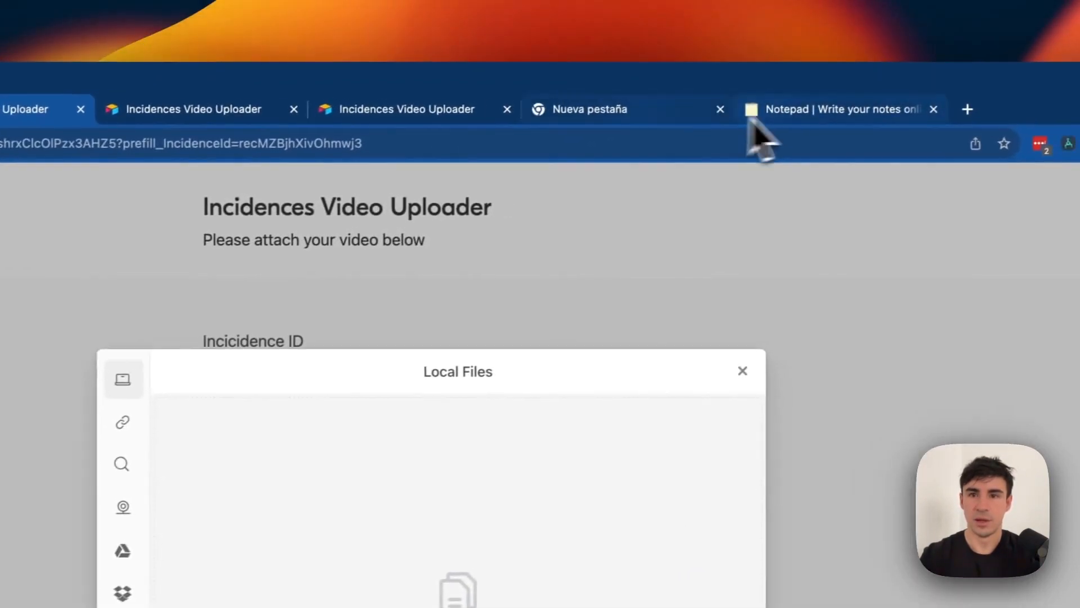
pyautogui.click(602, 115)
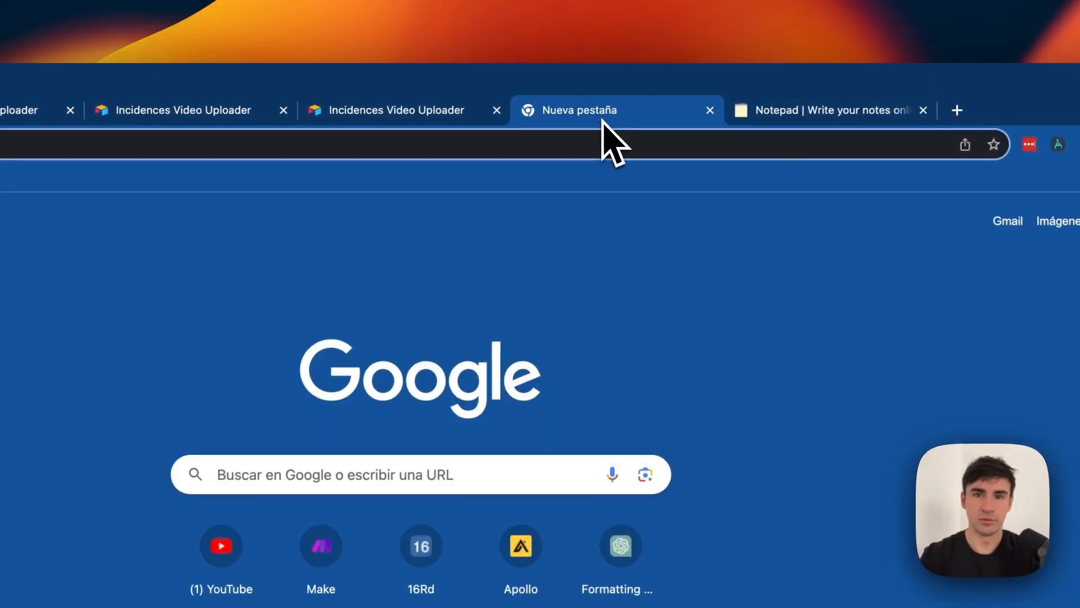
# Search Google for 'google im' and show image results.
pyautogui.write('google im')
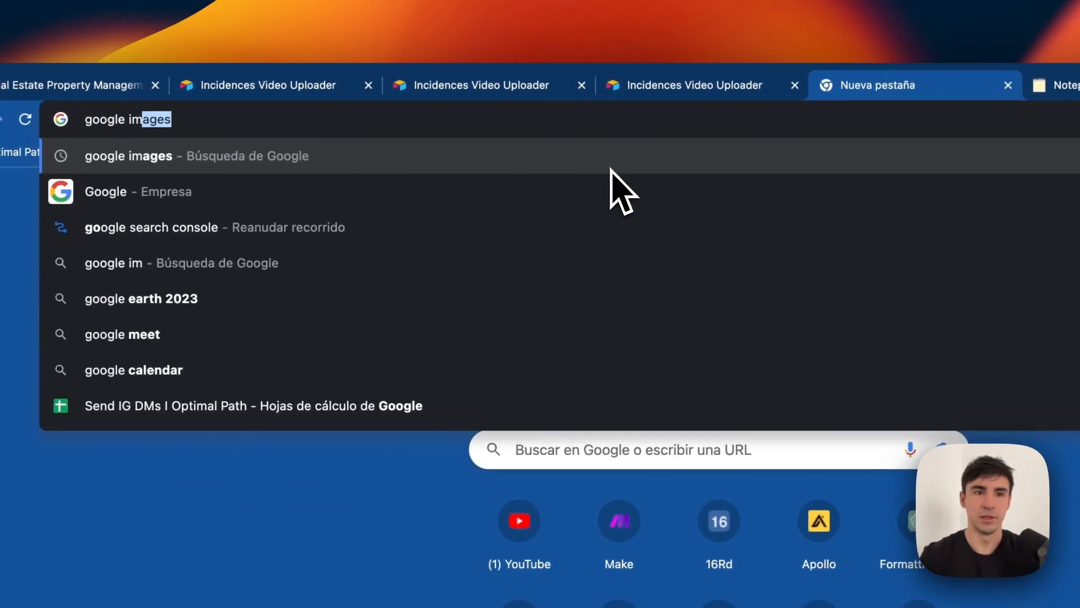
pyautogui.press('Return')
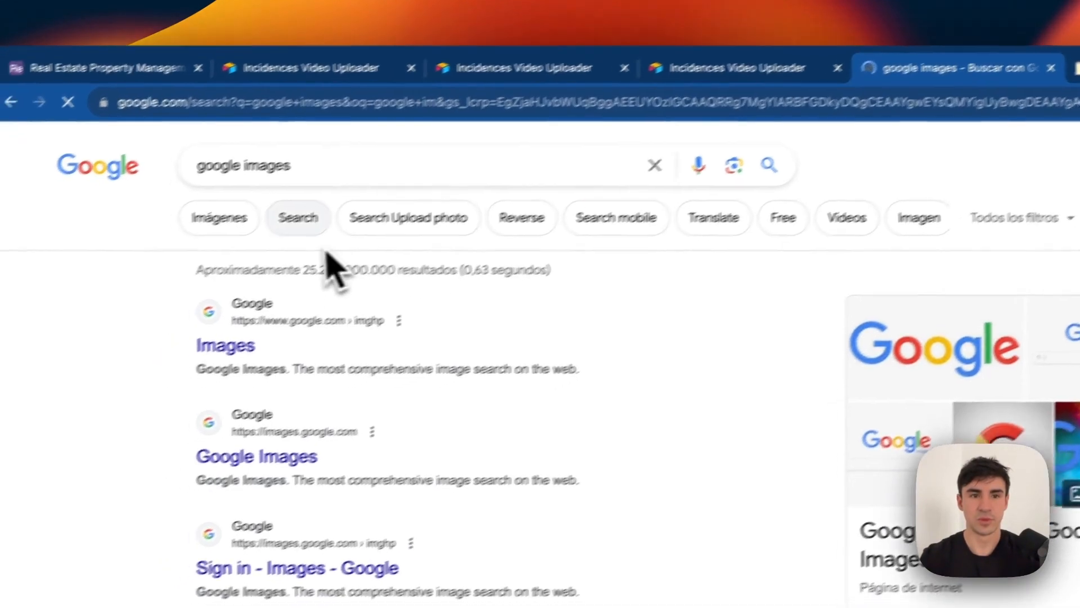
pyautogui.click(176, 235)
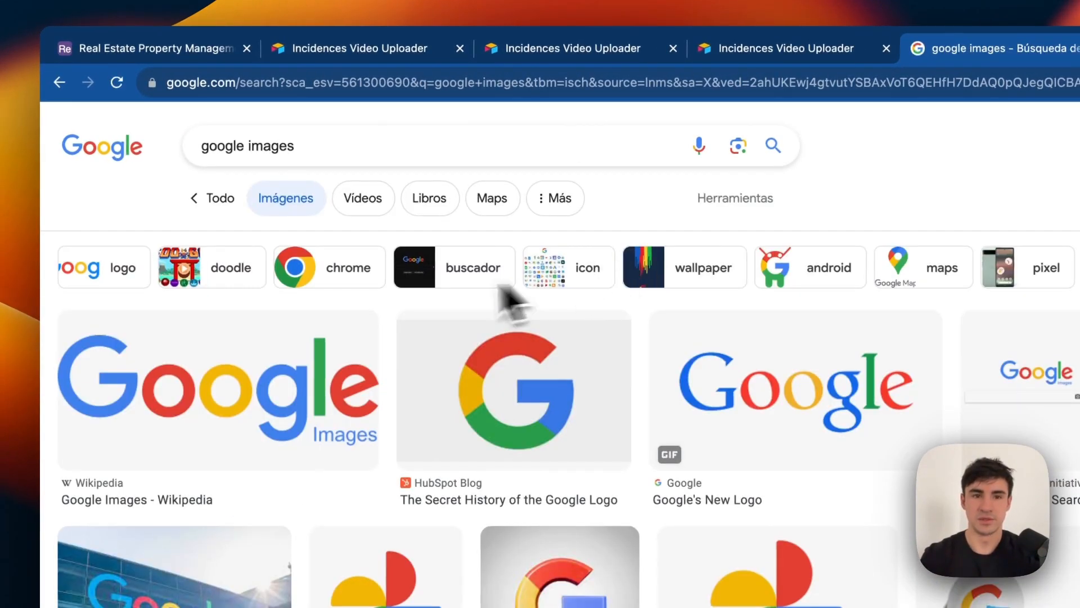
# Copy the image address of the Google Images logo picture.
pyautogui.rightClick(290, 366)
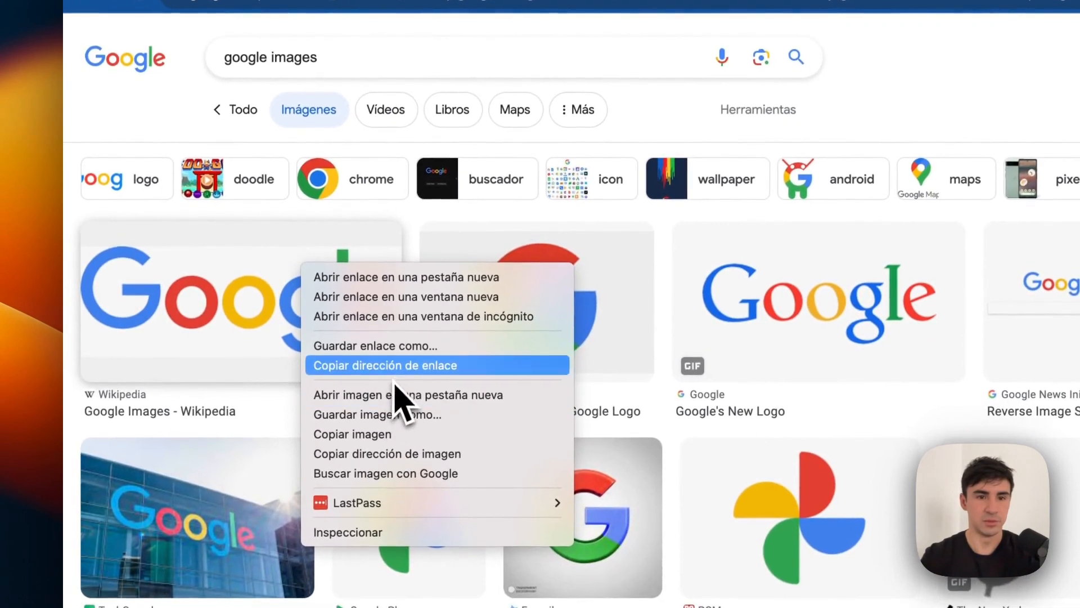
pyautogui.click(394, 371)
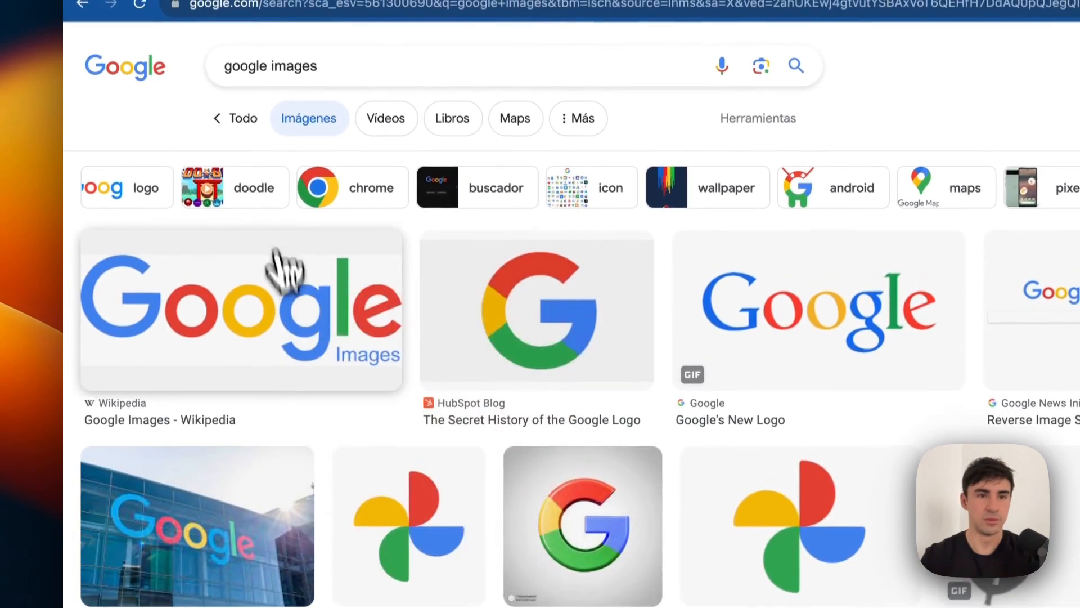
pyautogui.rightClick(279, 326)
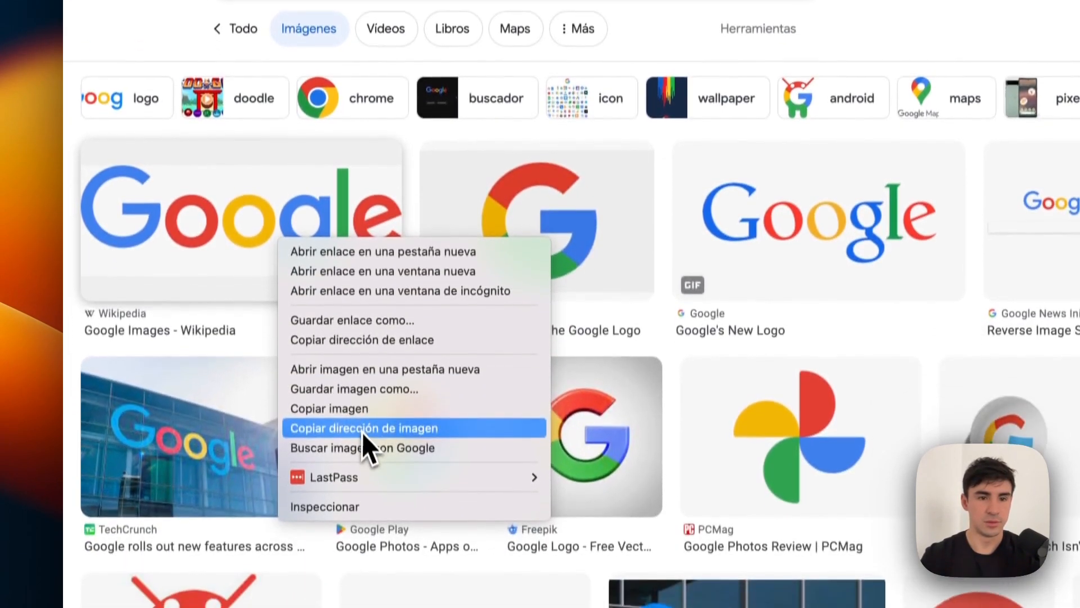
pyautogui.click(364, 519)
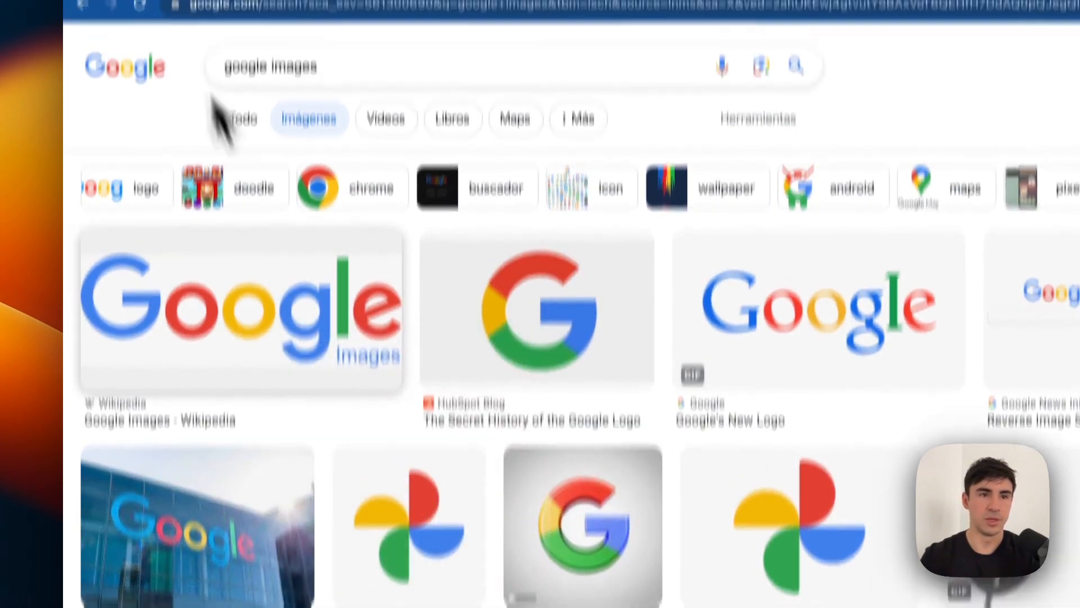
pyautogui.click(163, 76)
# Attach a file to the upload form from the pasted image link.
pyautogui.click(360, 85)
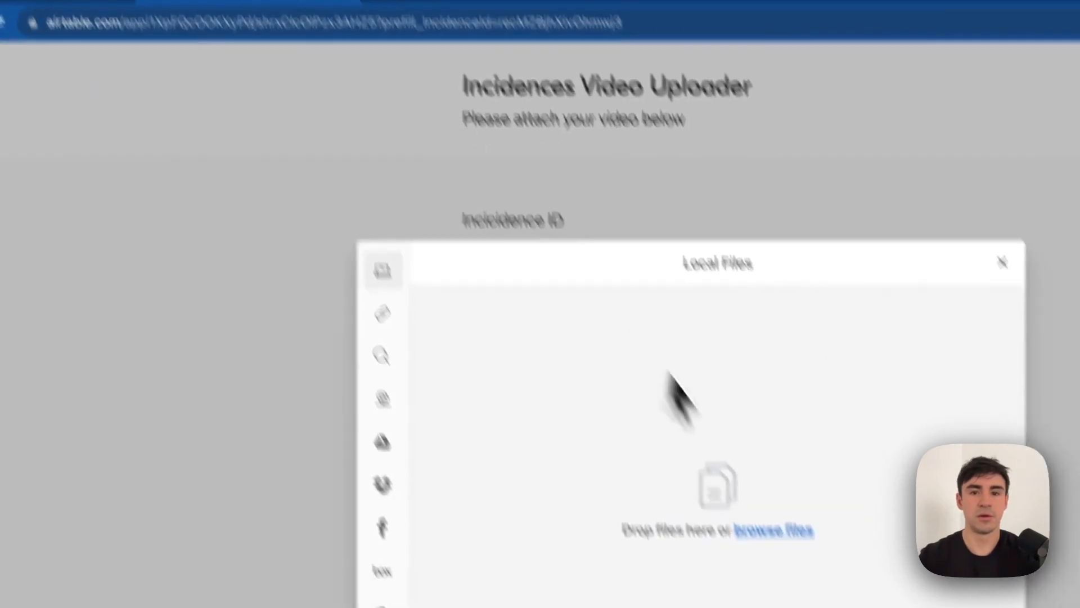
pyautogui.click(360, 222)
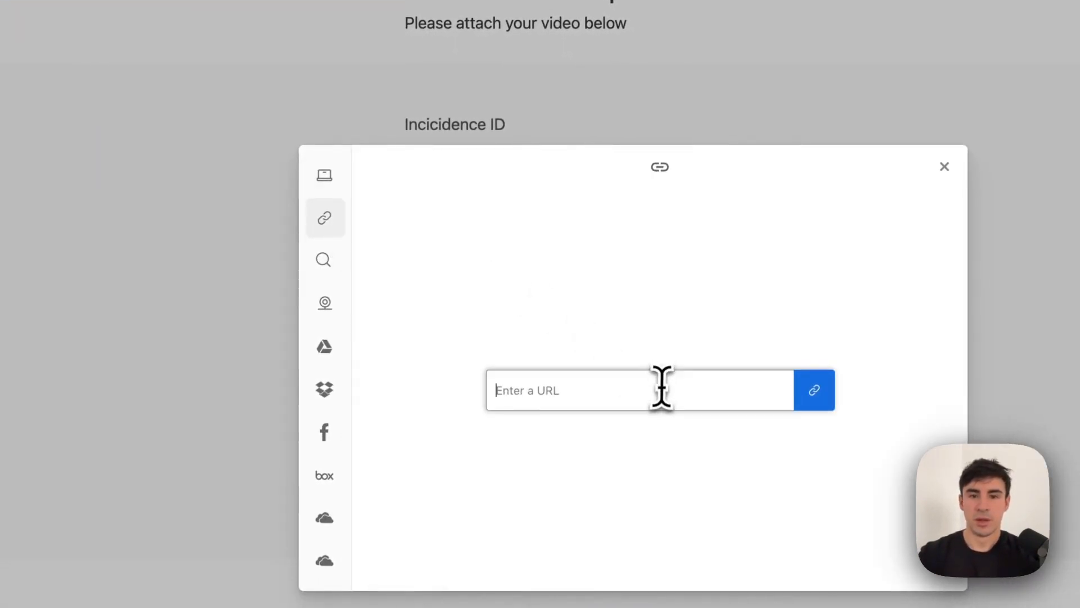
pyautogui.press('super+v')
pyautogui.click(827, 397)
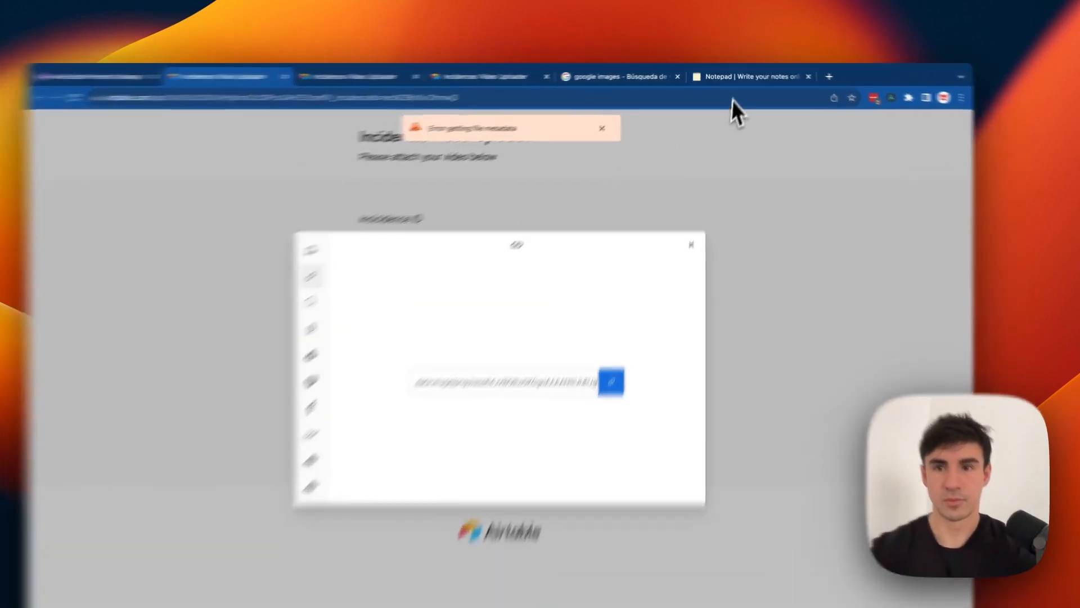
# Copy the image address of the Google's New Logo preview from the image results.
pyautogui.click(734, 74)
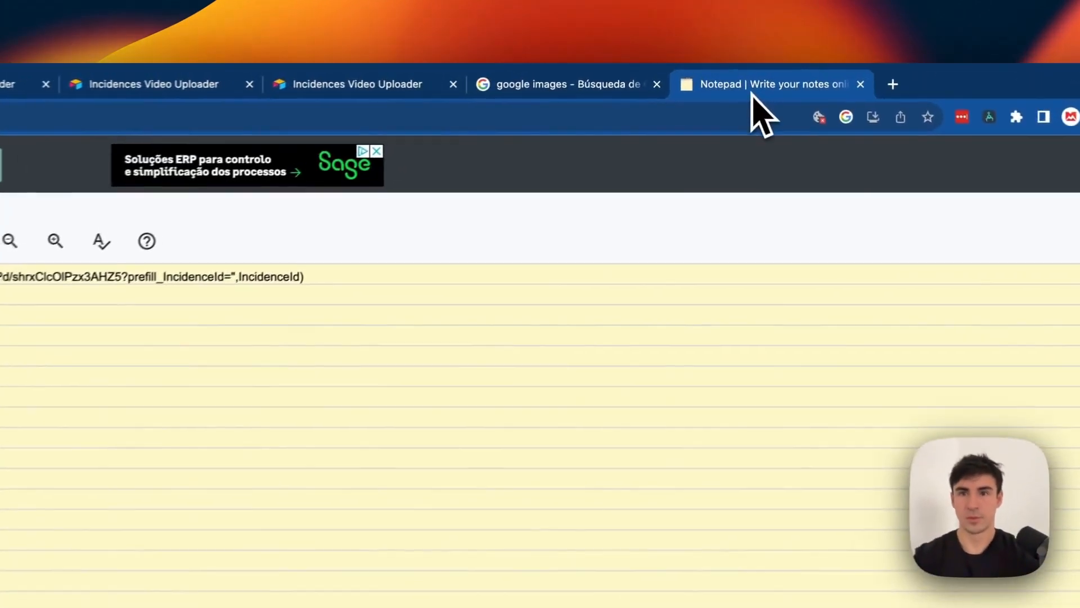
pyautogui.click(549, 88)
pyautogui.click(362, 417)
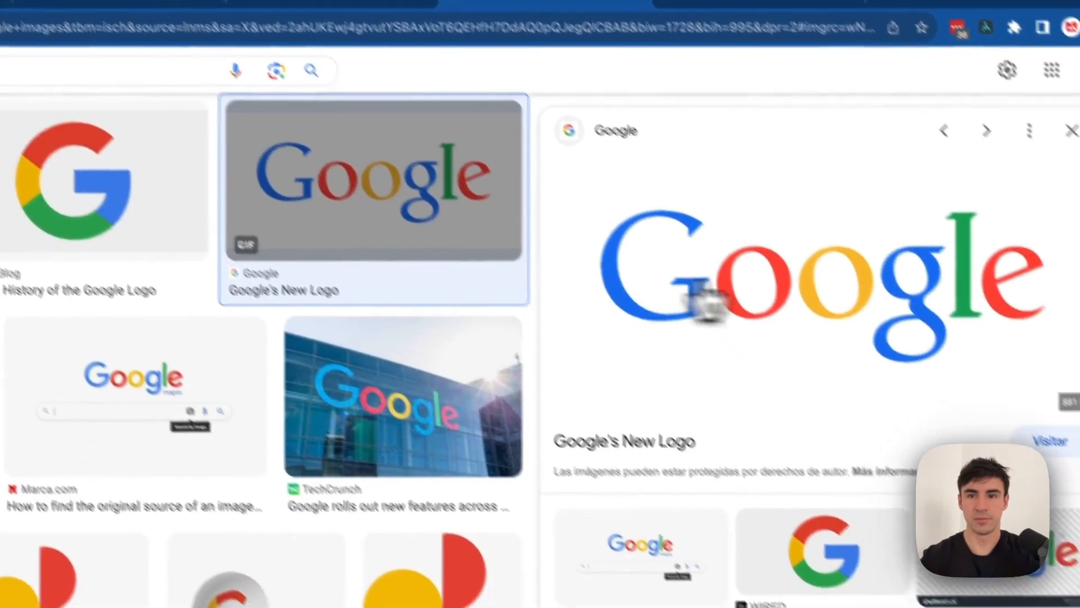
pyautogui.rightClick(723, 366)
pyautogui.click(764, 419)
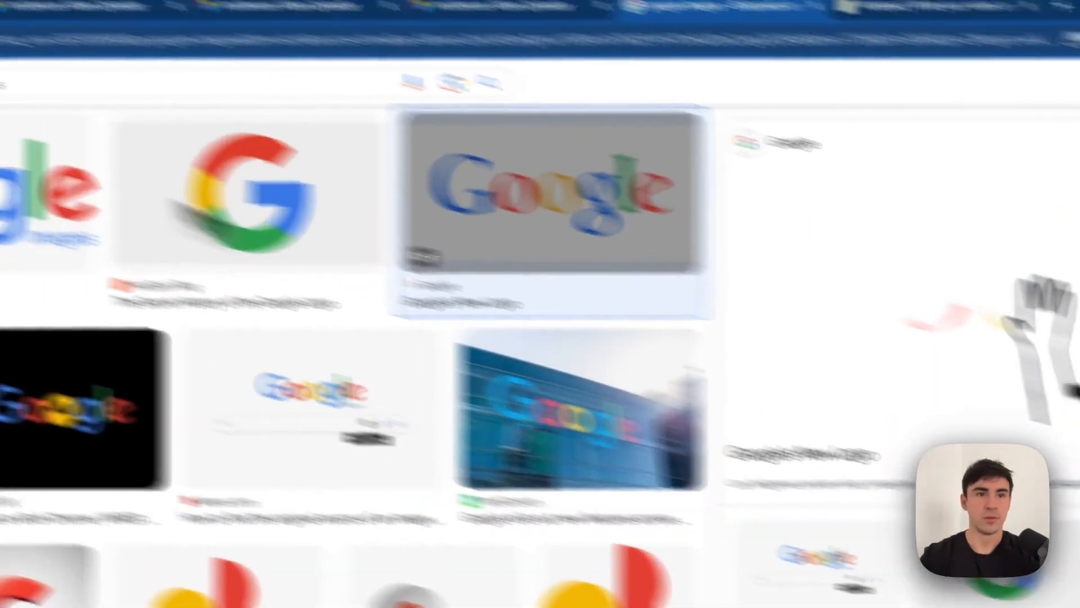
# Upload the Google's New Logo gif through the link field and submit the form.
pyautogui.click(97, 85)
pyautogui.click(373, 81)
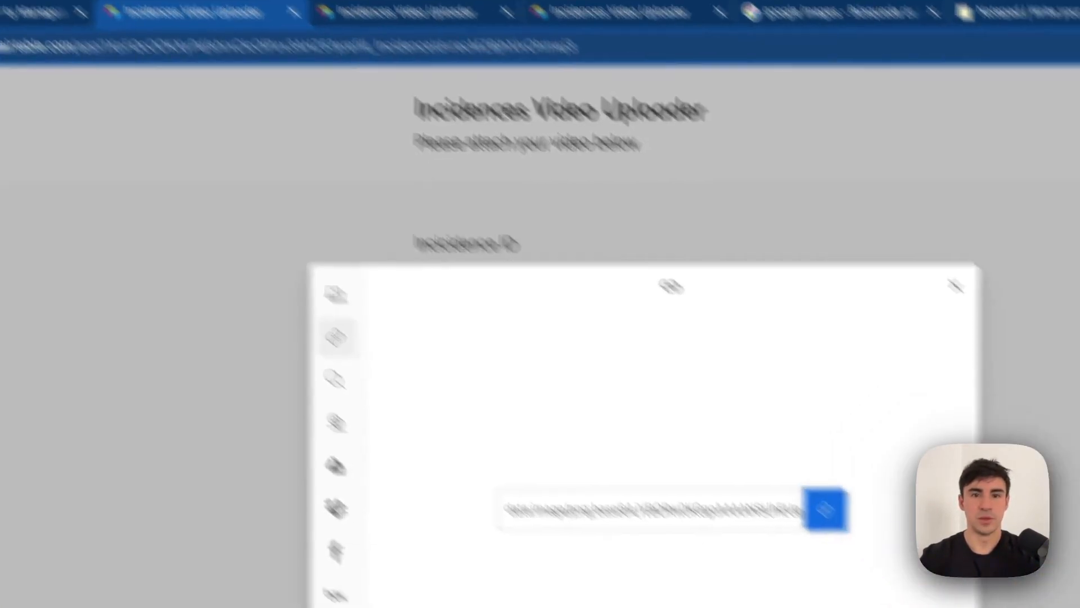
pyautogui.doubleClick(869, 579)
pyautogui.click(566, 392)
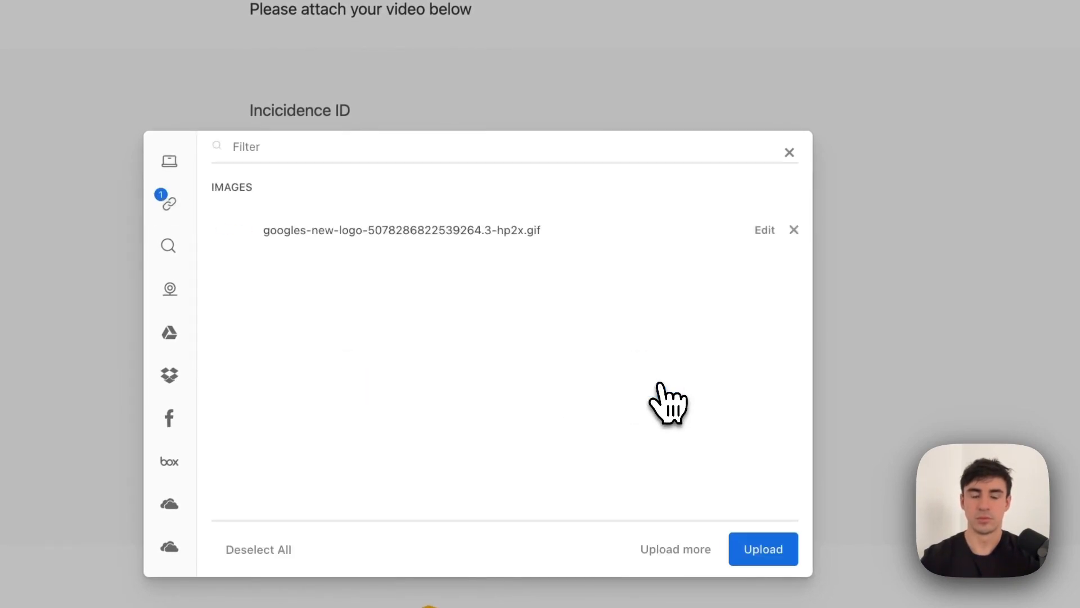
pyautogui.click(748, 551)
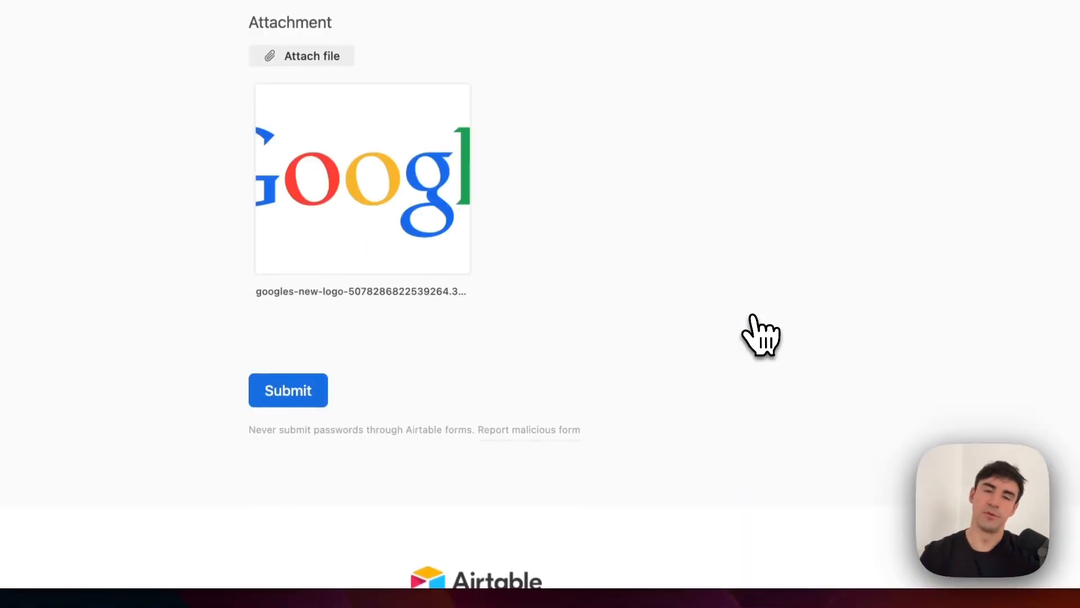
pyautogui.click(310, 401)
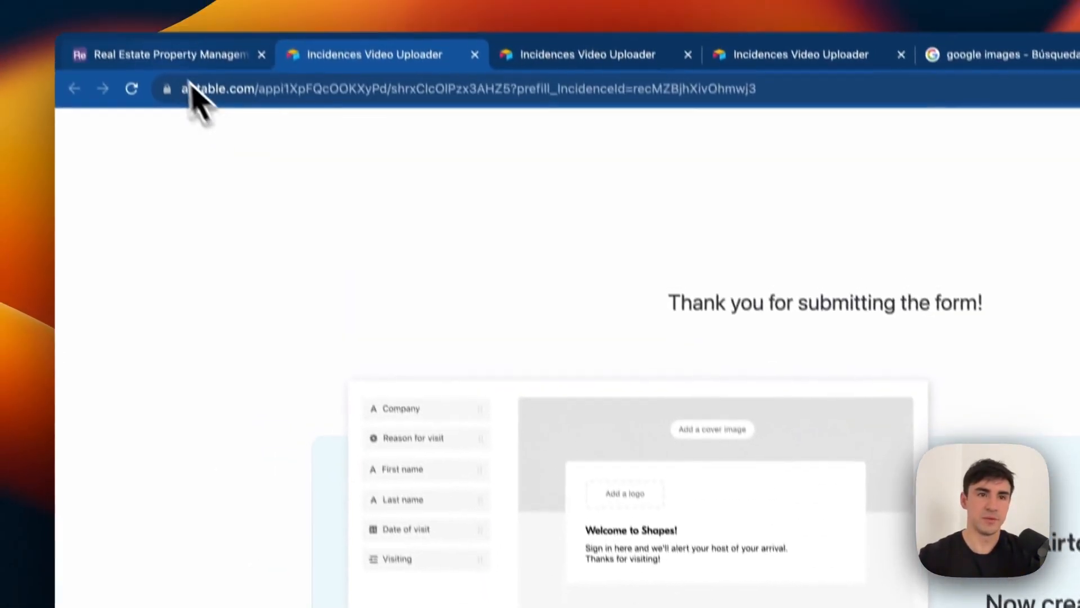
pyautogui.click(180, 54)
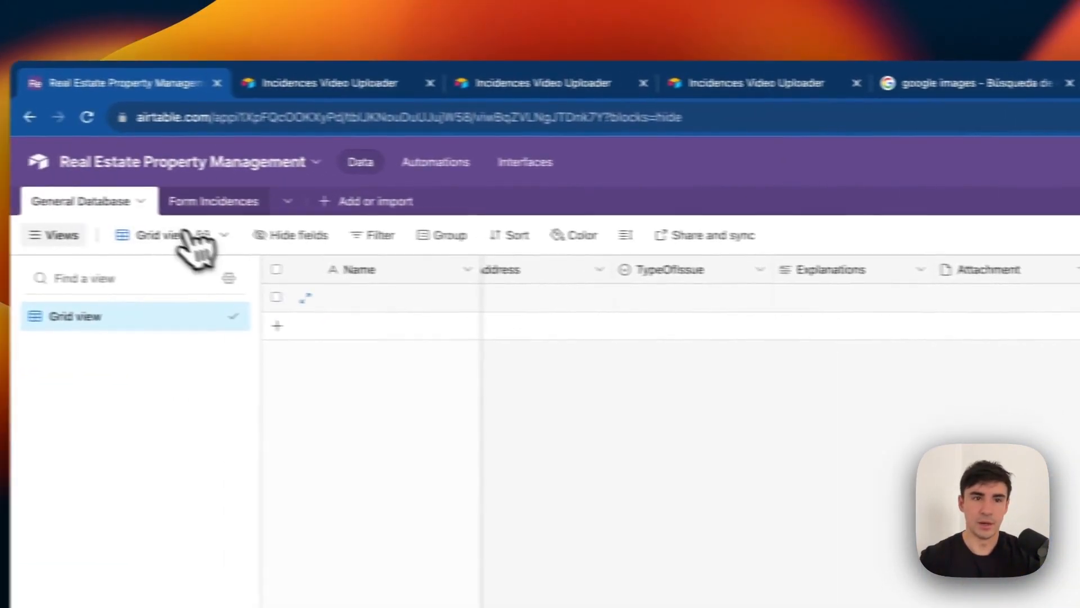
# Check the Form Incidences grid and the record's attached image in General Database.
pyautogui.click(242, 174)
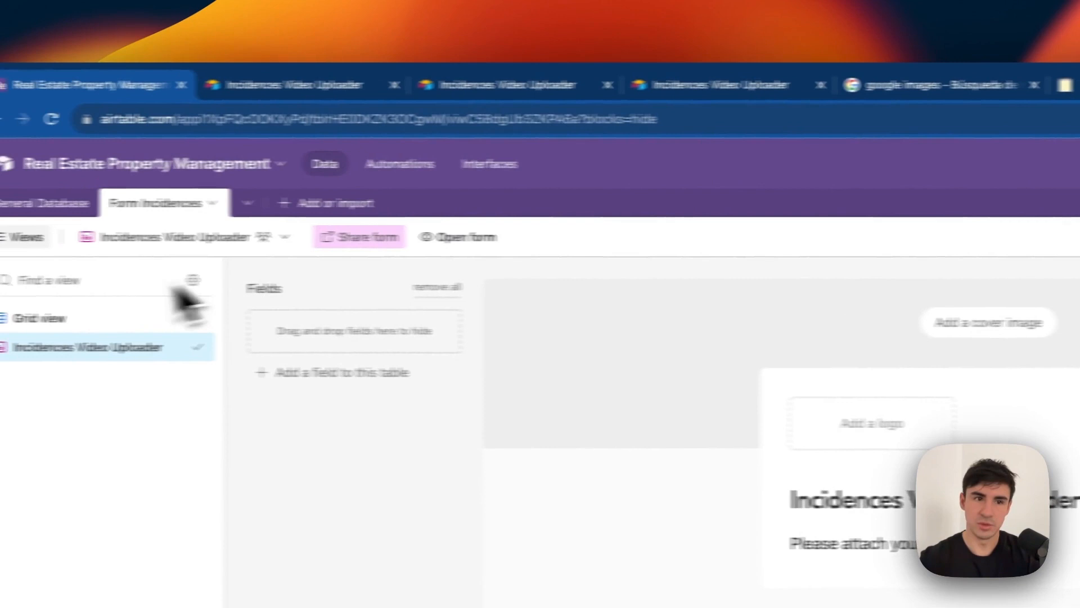
pyautogui.click(116, 318)
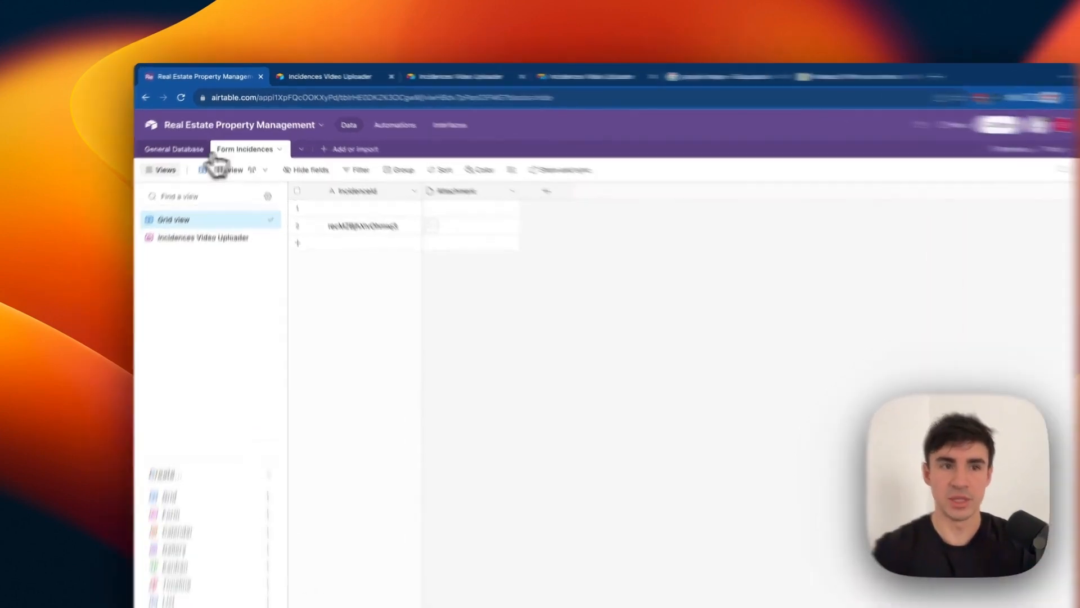
pyautogui.click(187, 134)
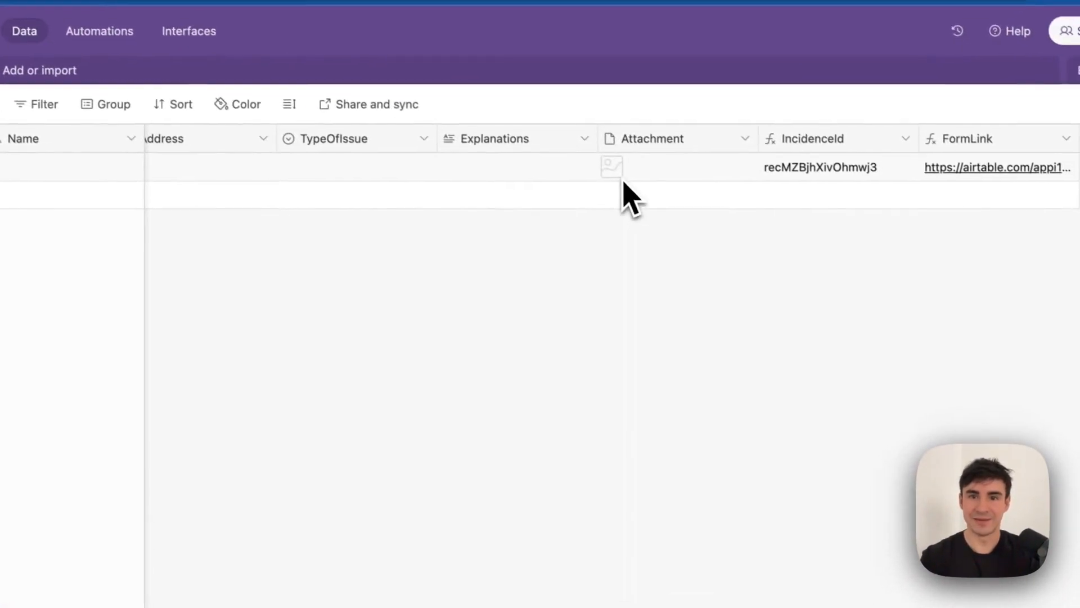
pyautogui.click(687, 214)
# Delete the test record from General Database and go to the Automations page.
pyautogui.rightClick(616, 185)
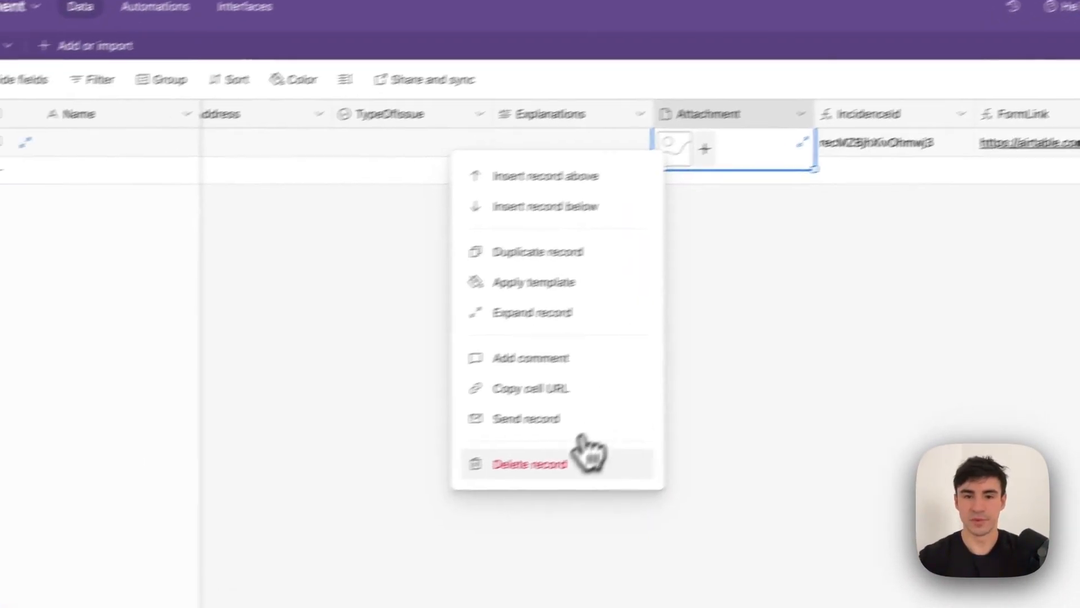
pyautogui.click(525, 482)
pyautogui.click(264, 26)
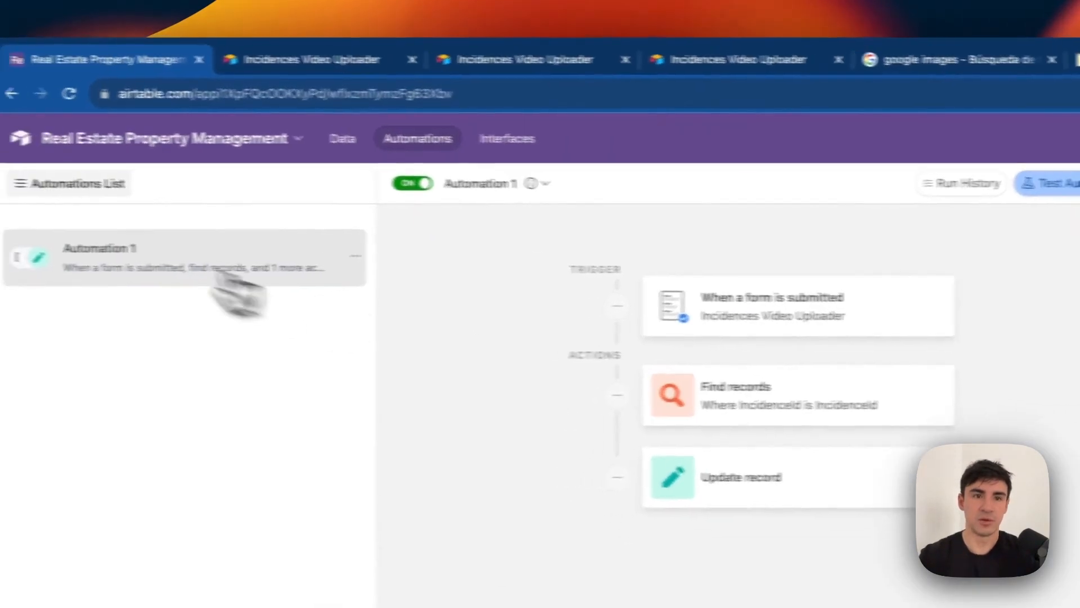
# Turn off and delete the existing Automation 1.
pyautogui.rightClick(213, 275)
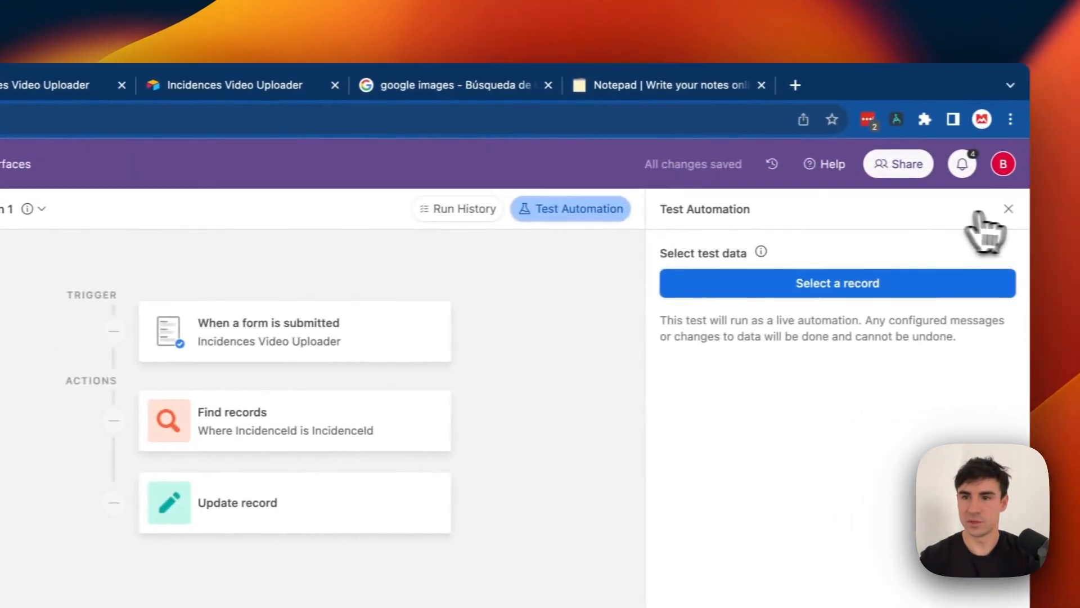
pyautogui.click(1005, 211)
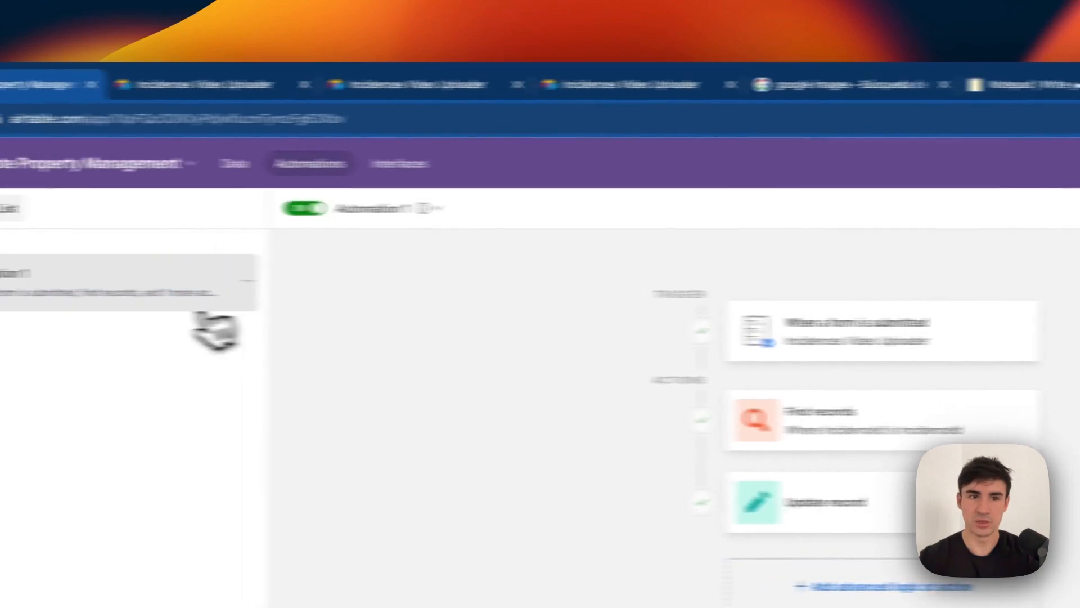
pyautogui.rightClick(212, 315)
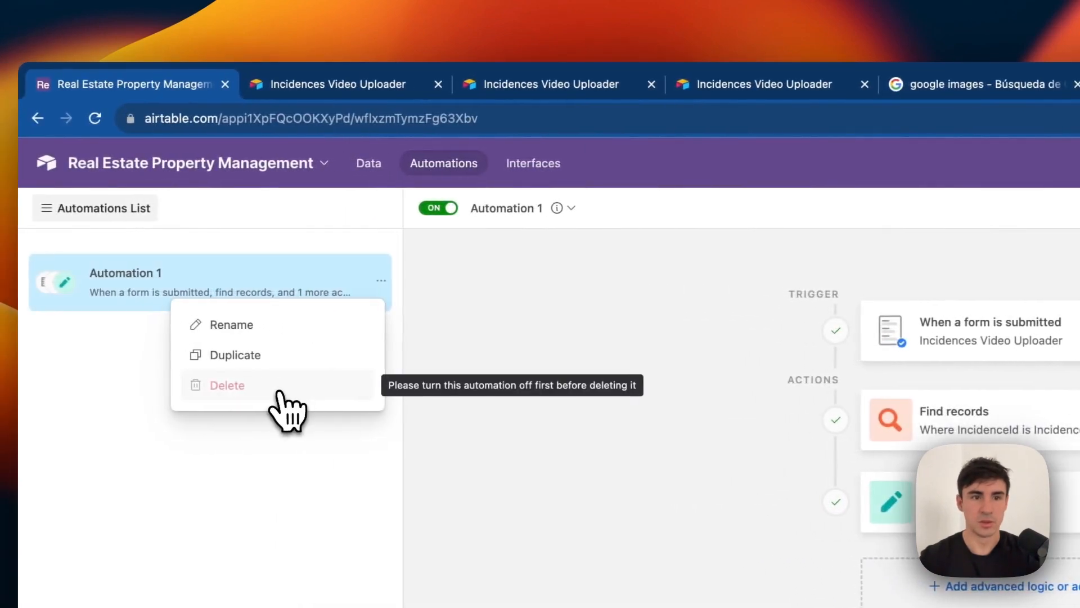
pyautogui.click(381, 285)
pyautogui.doubleClick(381, 285)
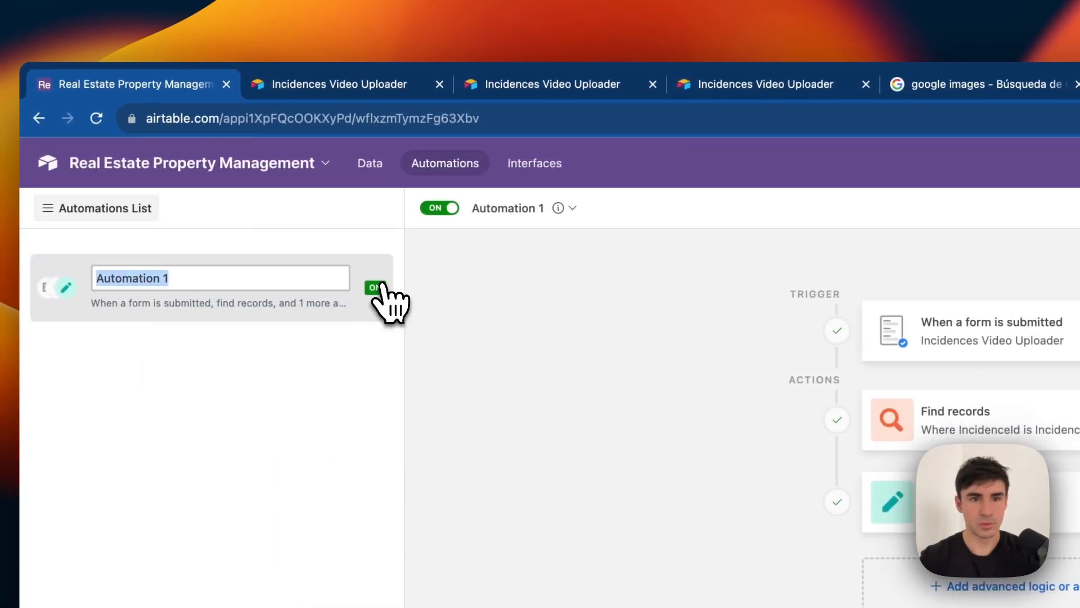
pyautogui.click(432, 214)
pyautogui.click(382, 280)
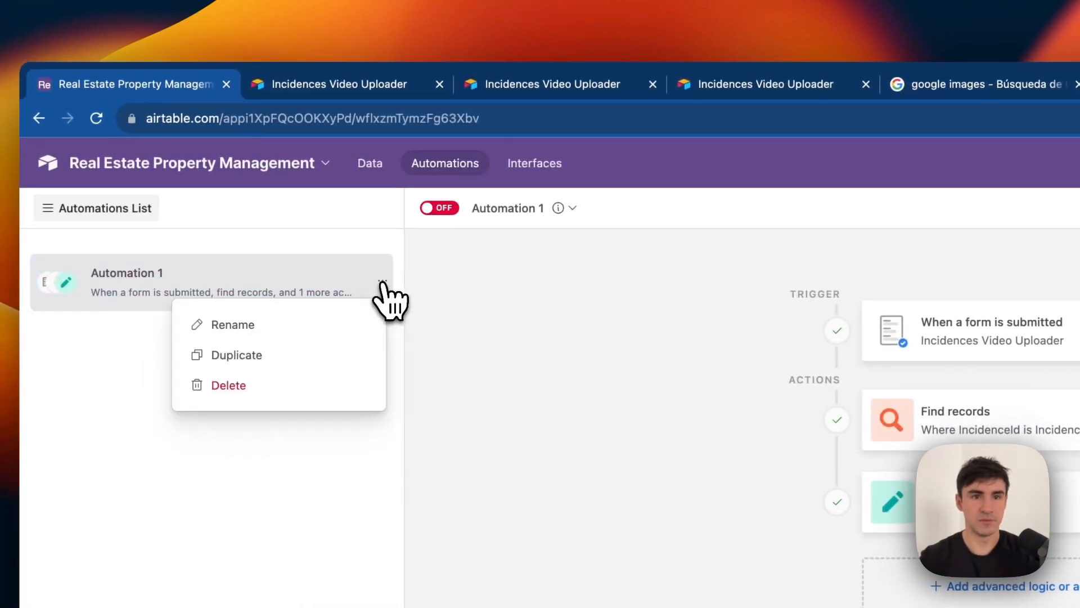
pyautogui.click(330, 380)
# Set a 'When a form is submitted' trigger for Form Incidences' Incidences Video Uploader form.
pyautogui.click(550, 363)
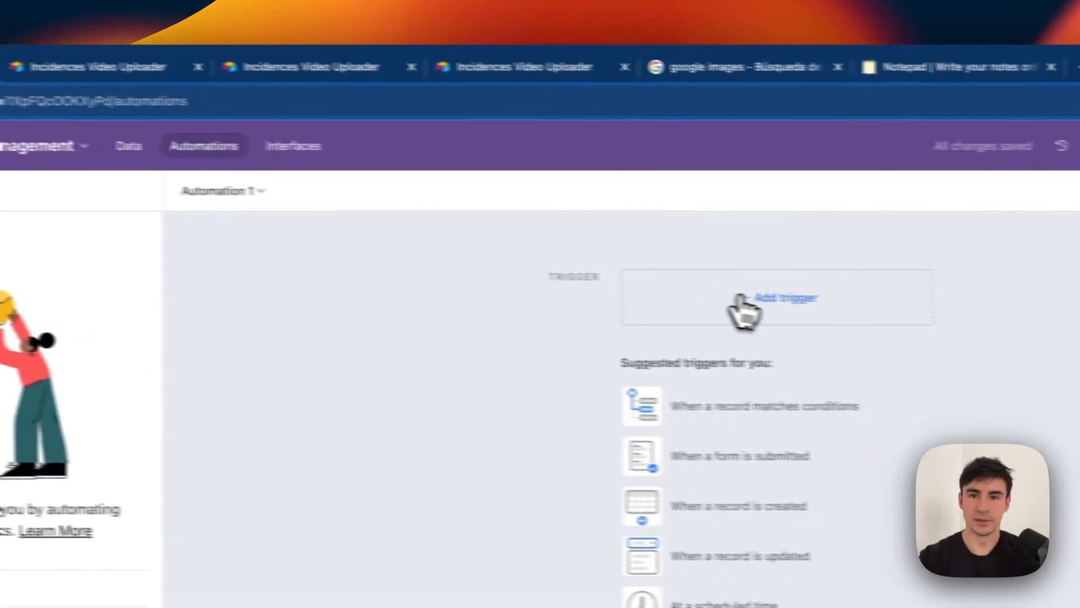
pyautogui.click(998, 314)
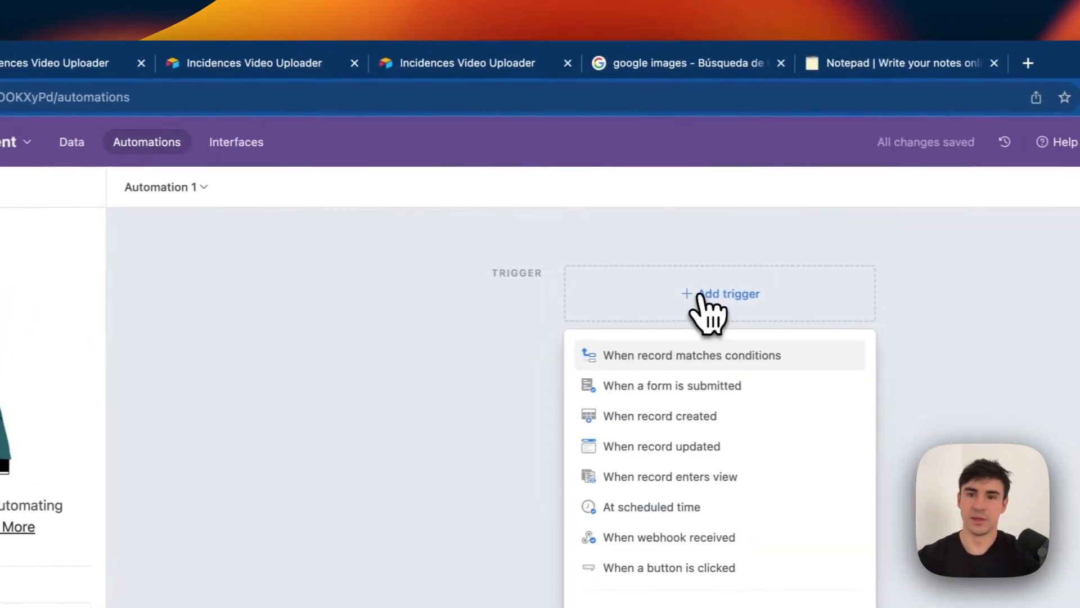
pyautogui.click(672, 384)
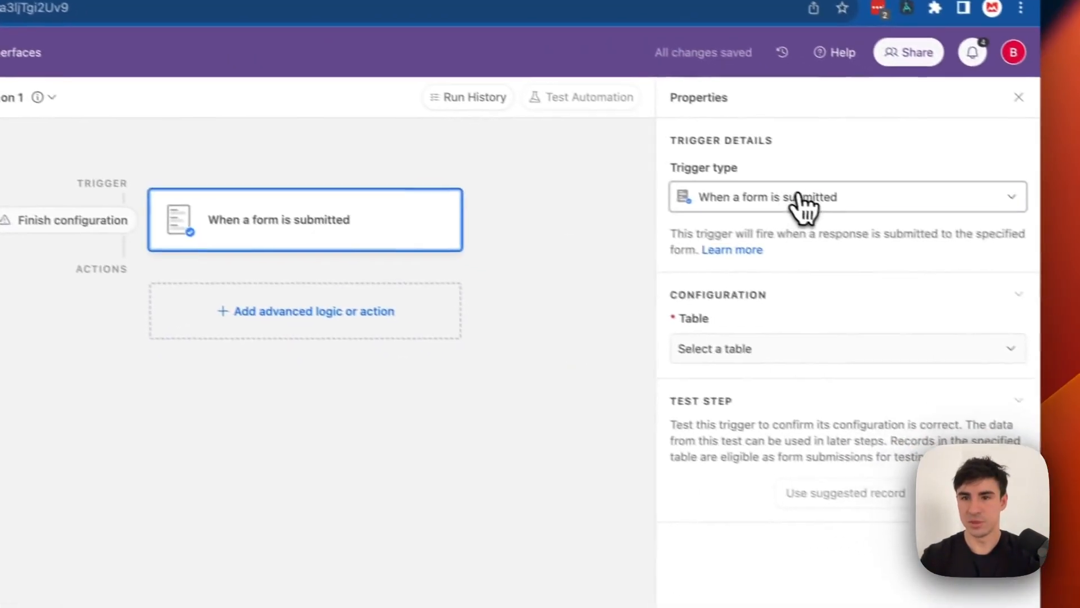
pyautogui.click(1024, 291)
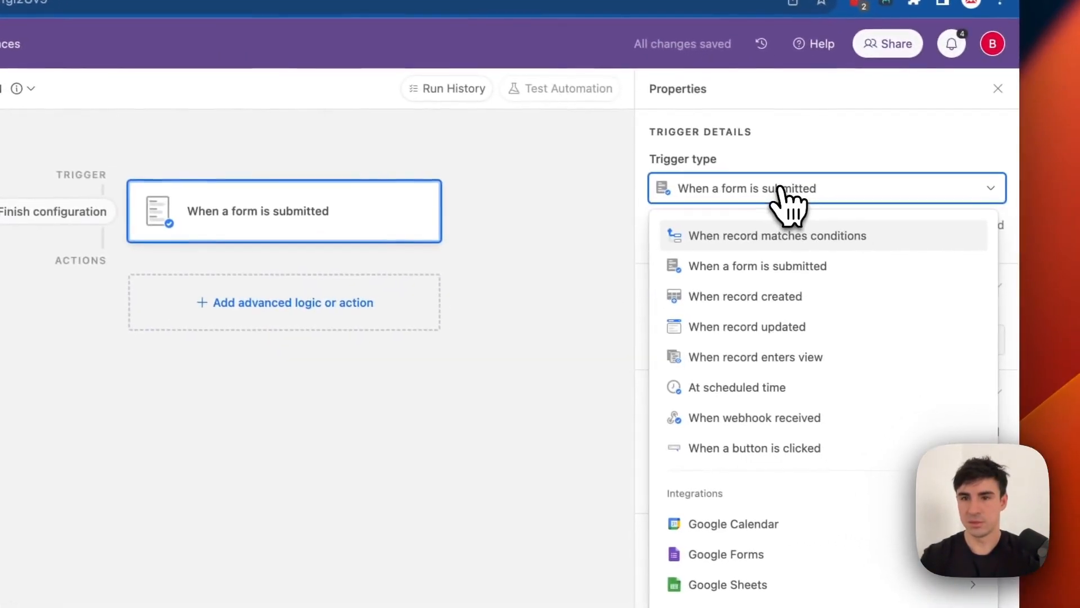
pyautogui.click(777, 266)
pyautogui.click(728, 340)
pyautogui.click(721, 432)
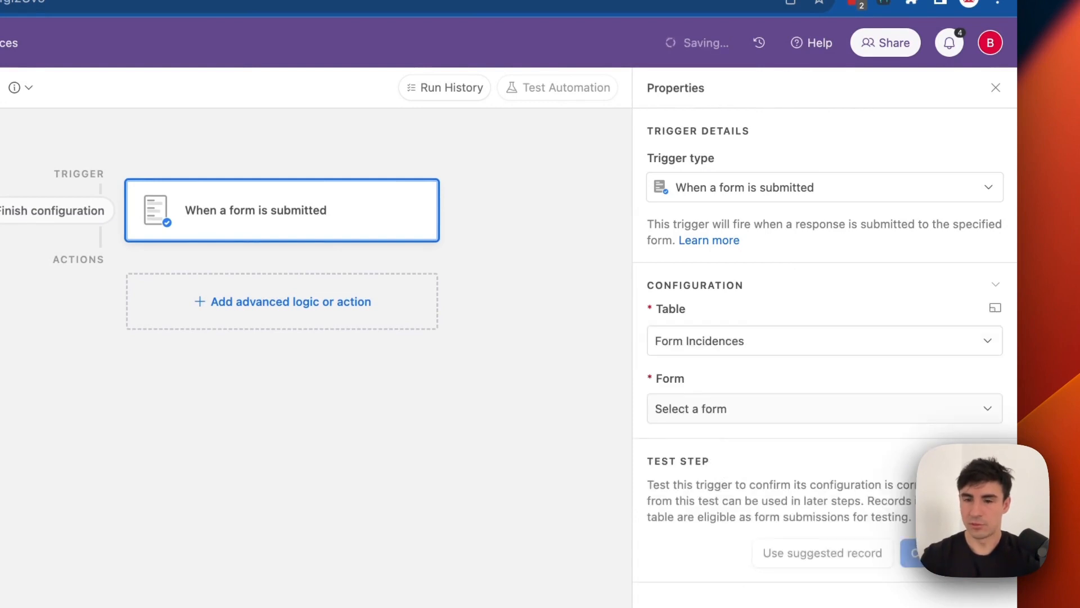
pyautogui.click(722, 419)
pyautogui.click(728, 466)
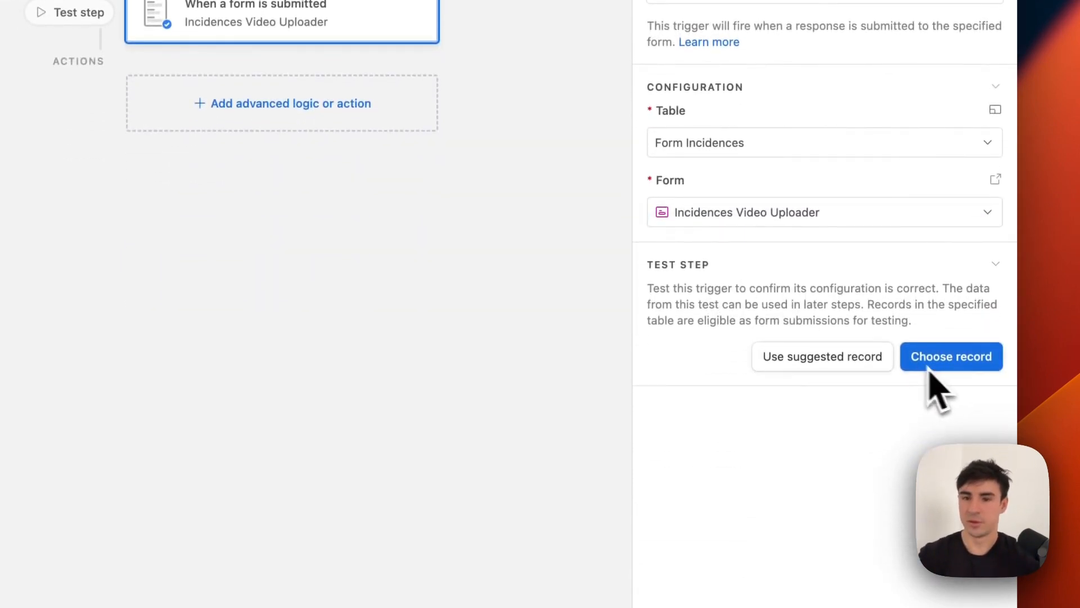
pyautogui.click(359, 107)
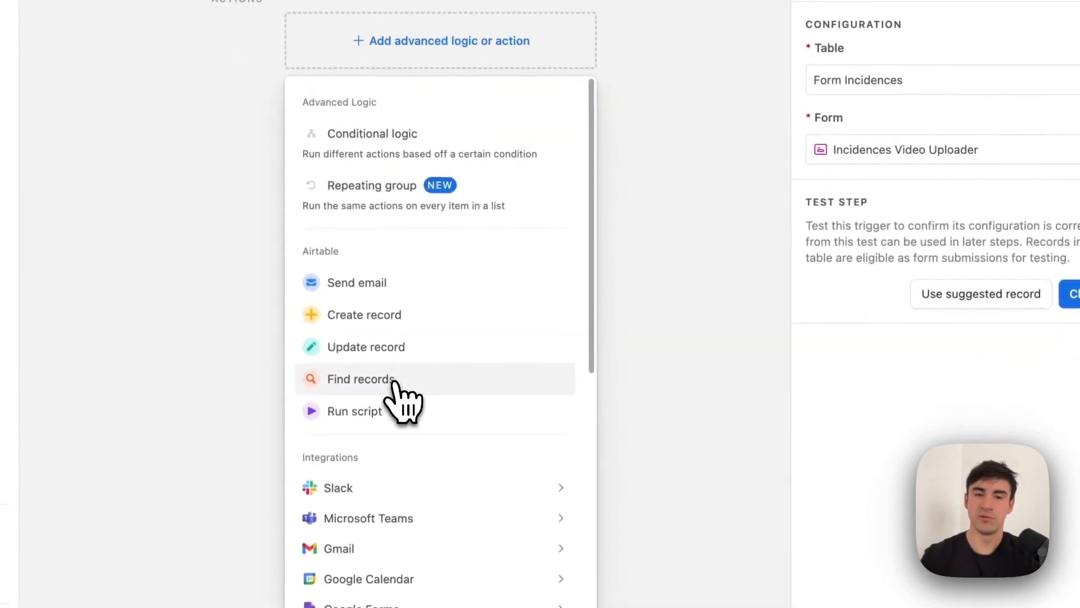
# Add a Find records action searching General Database based on a condition.
pyautogui.click(394, 383)
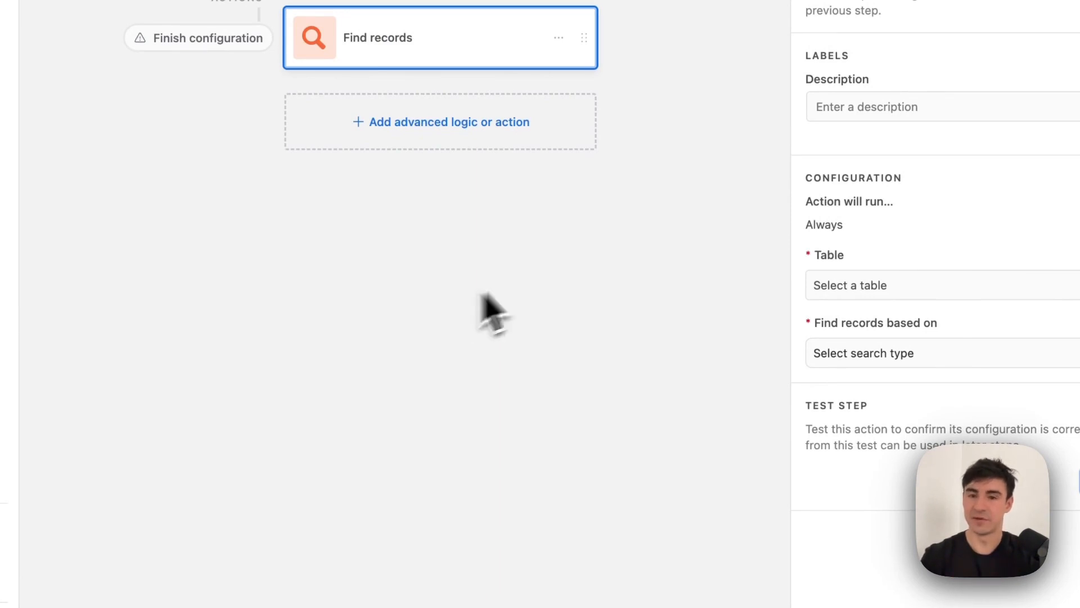
pyautogui.click(874, 287)
pyautogui.click(870, 347)
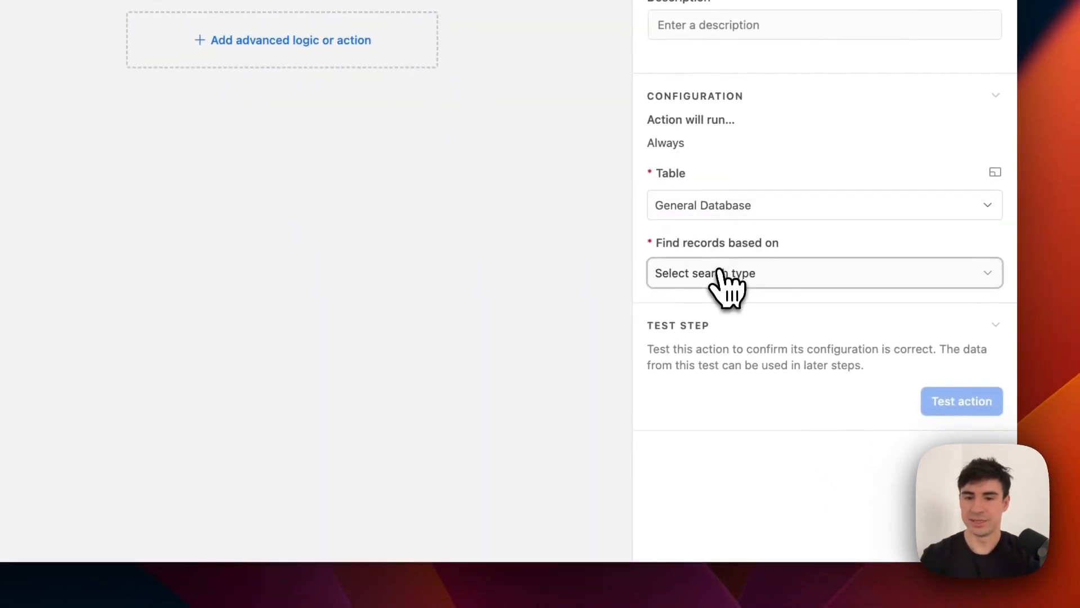
pyautogui.click(726, 284)
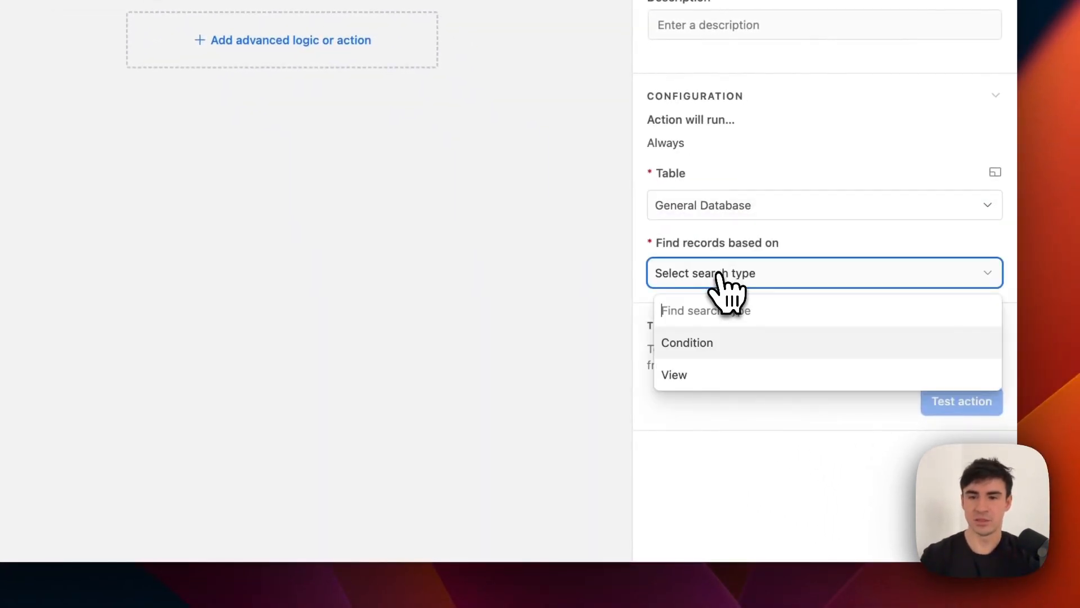
pyautogui.click(722, 342)
pyautogui.click(717, 344)
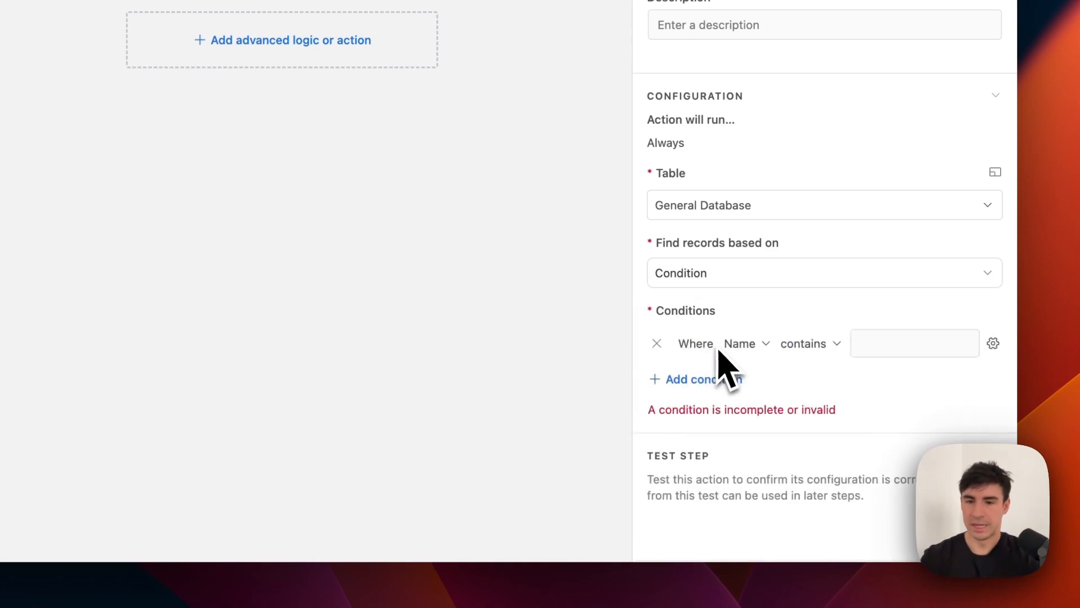
# Make the condition 'IncidenceId is' the form trigger's IncidenceId as a dynamic value.
pyautogui.click(742, 349)
pyautogui.scroll(-3, 778, 251)
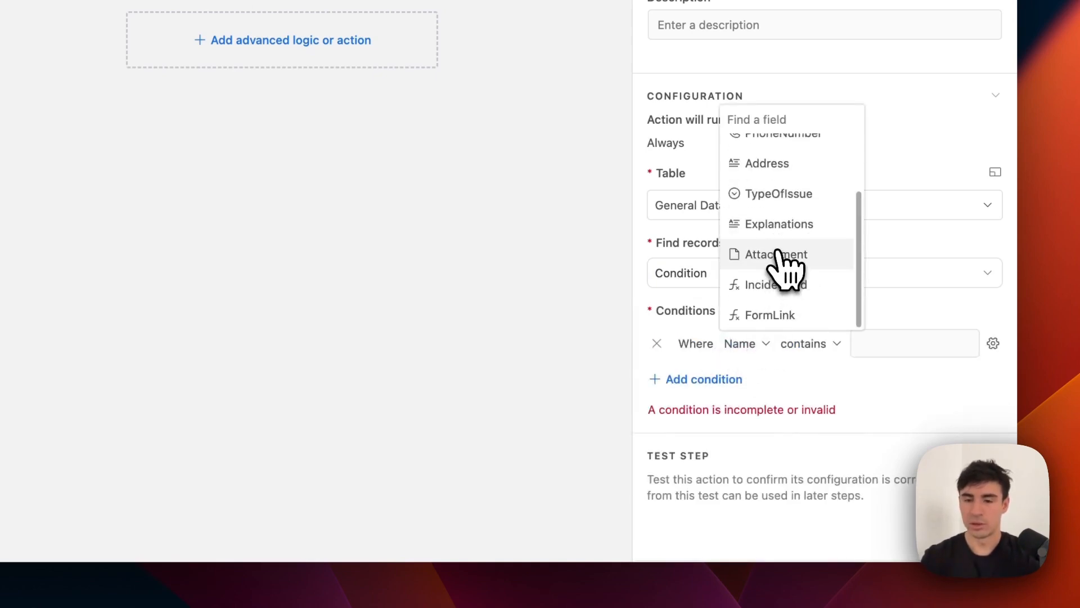
pyautogui.click(794, 284)
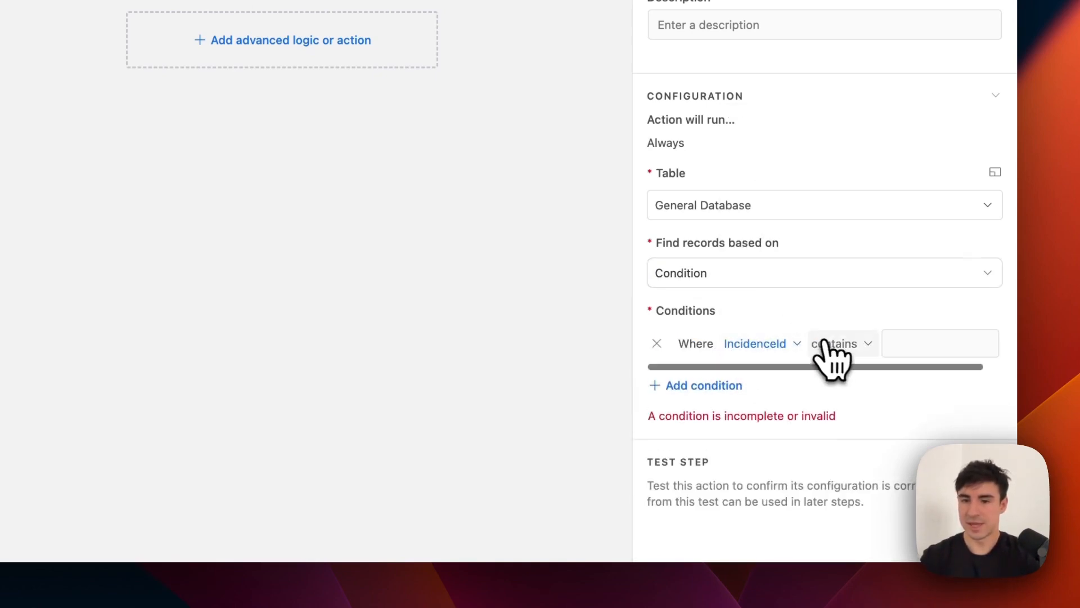
pyautogui.click(786, 346)
pyautogui.click(850, 344)
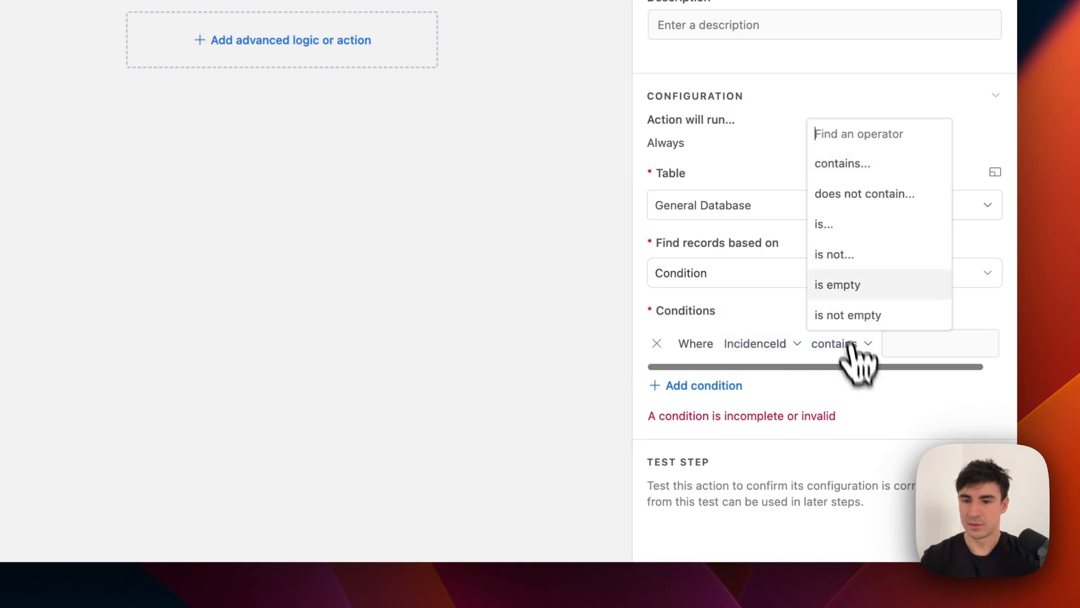
pyautogui.click(842, 227)
pyautogui.click(992, 343)
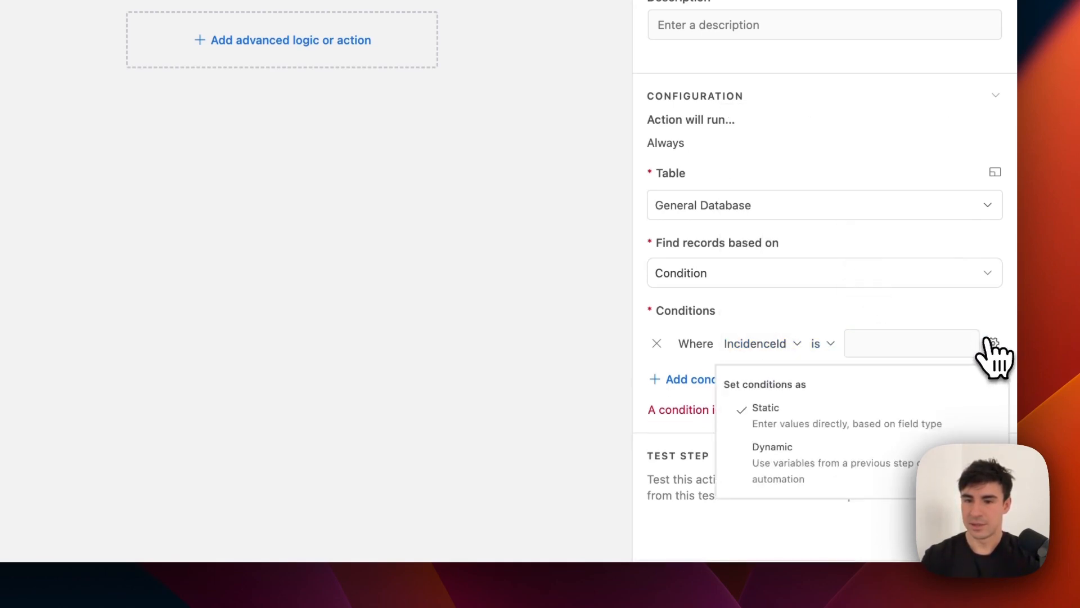
pyautogui.click(844, 470)
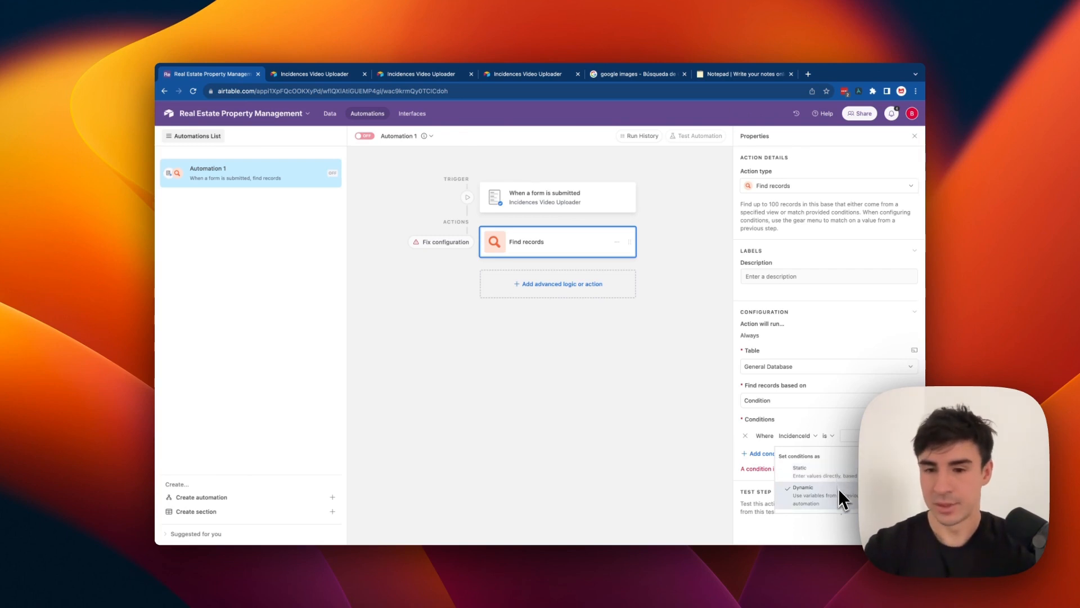
pyautogui.click(899, 435)
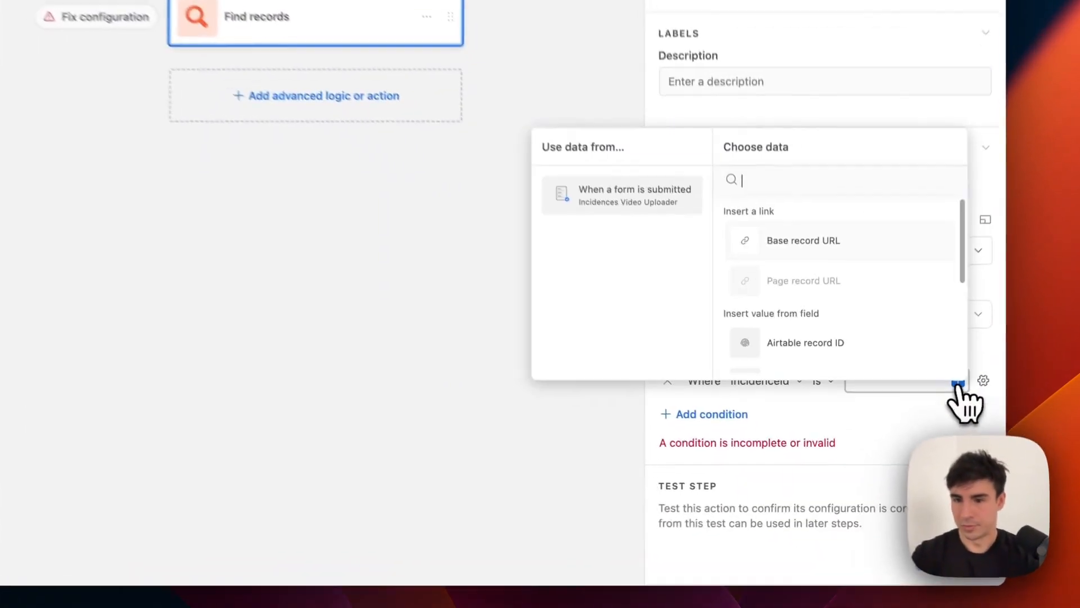
pyautogui.scroll(-3, 811, 288)
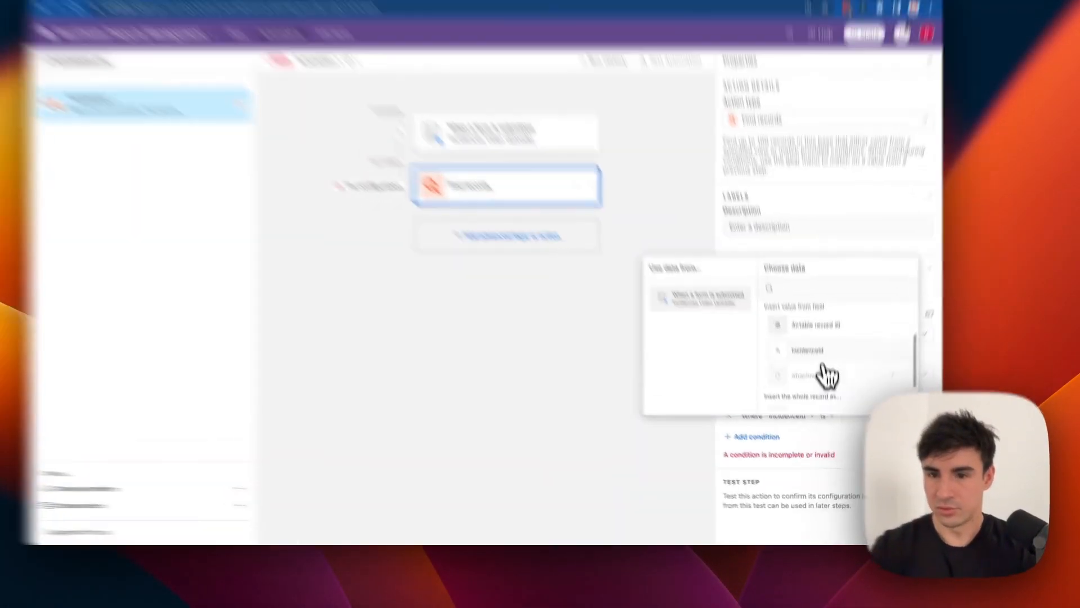
pyautogui.click(823, 393)
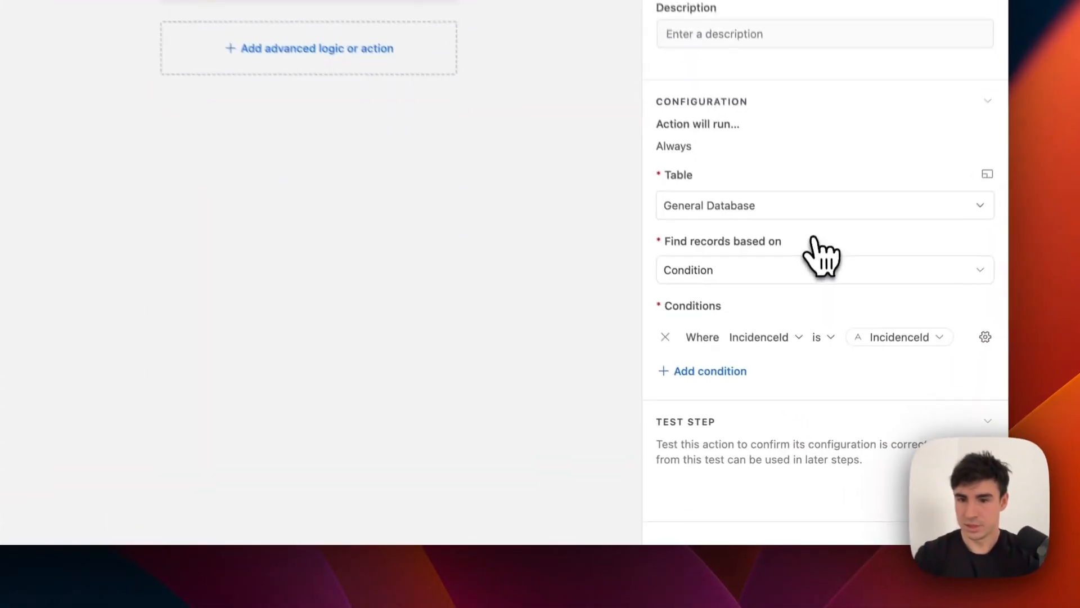
pyautogui.click(310, 49)
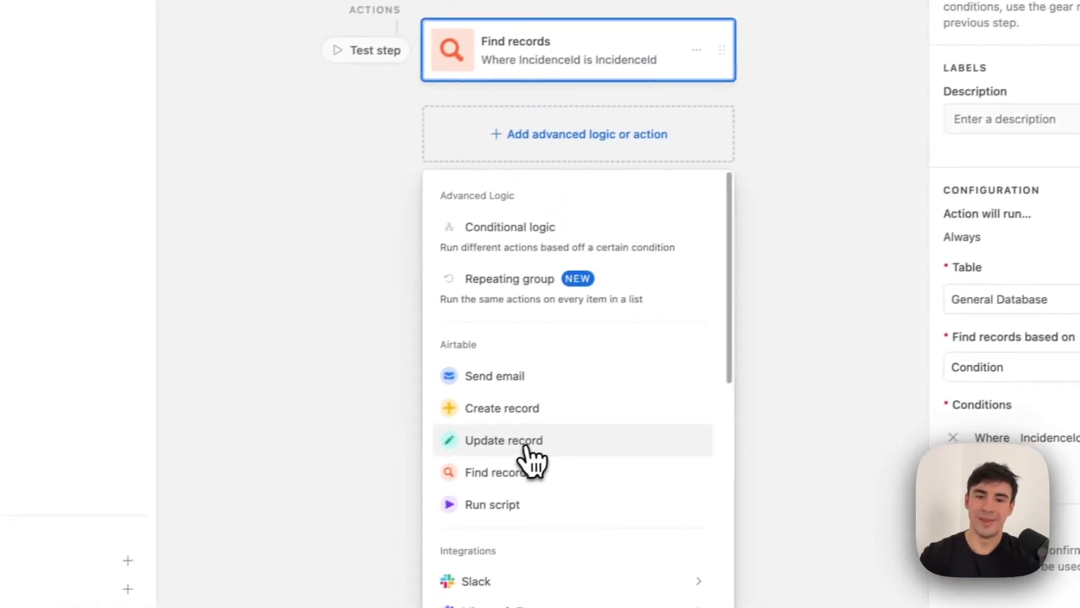
# Add an Update record action on General Database using the form's IncidenceId as record ID.
pyautogui.click(405, 471)
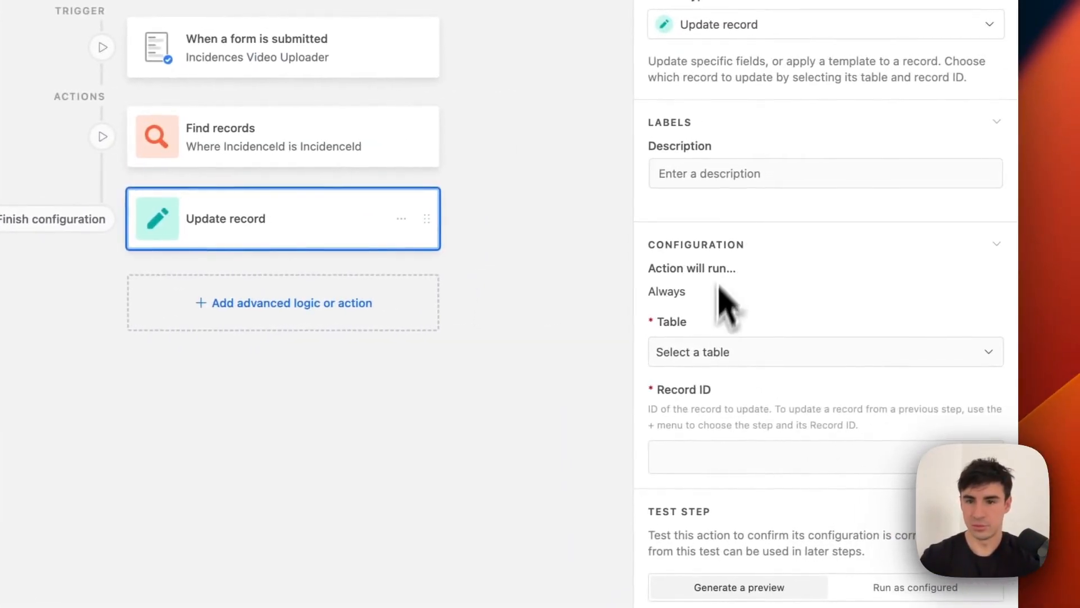
pyautogui.click(714, 349)
pyautogui.click(715, 406)
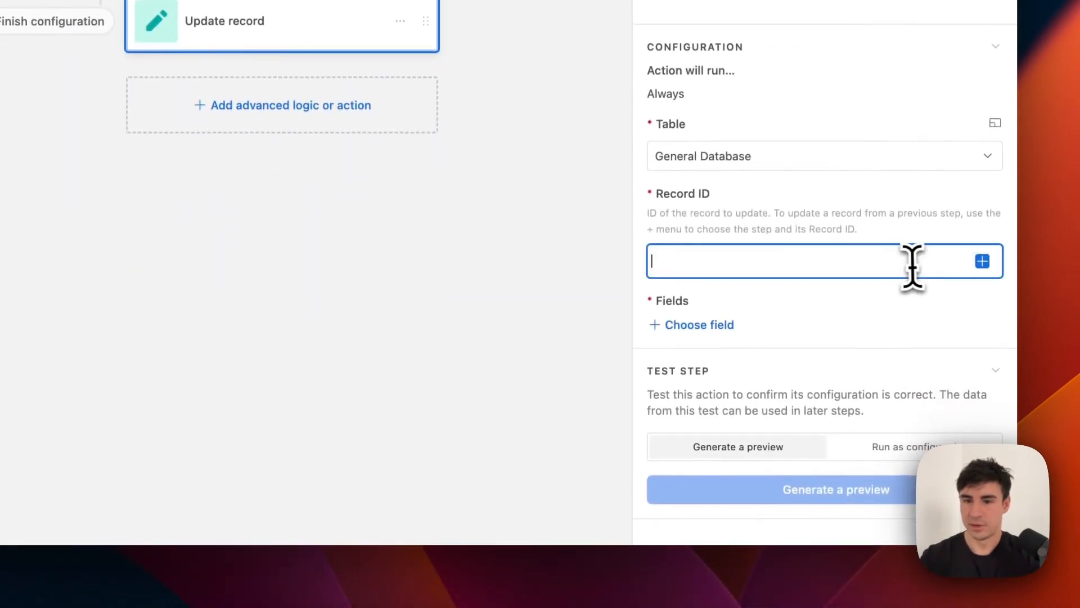
pyautogui.click(981, 262)
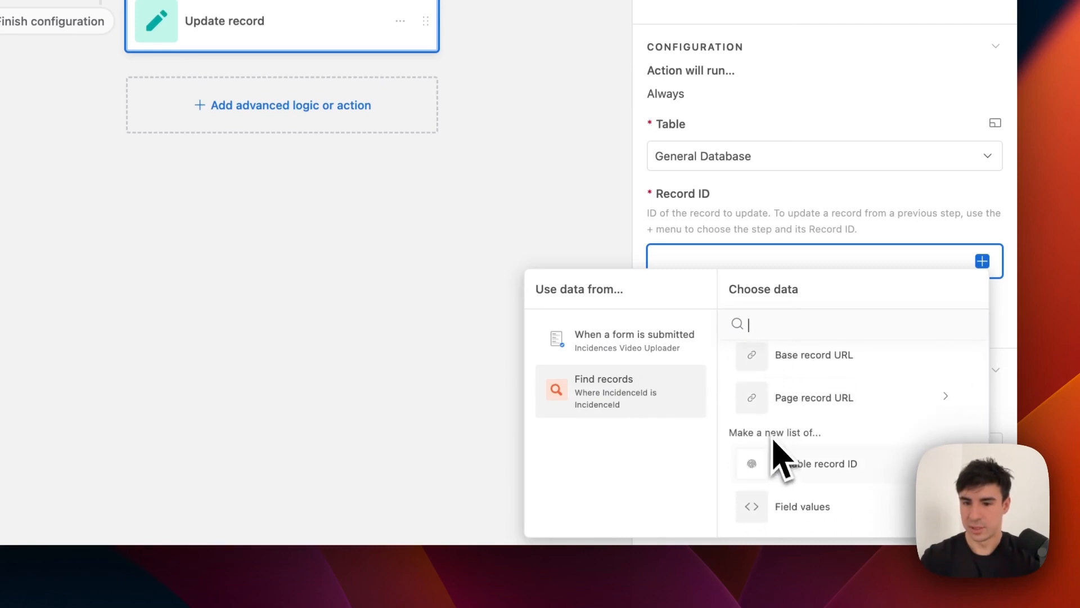
pyautogui.scroll(3, 826, 463)
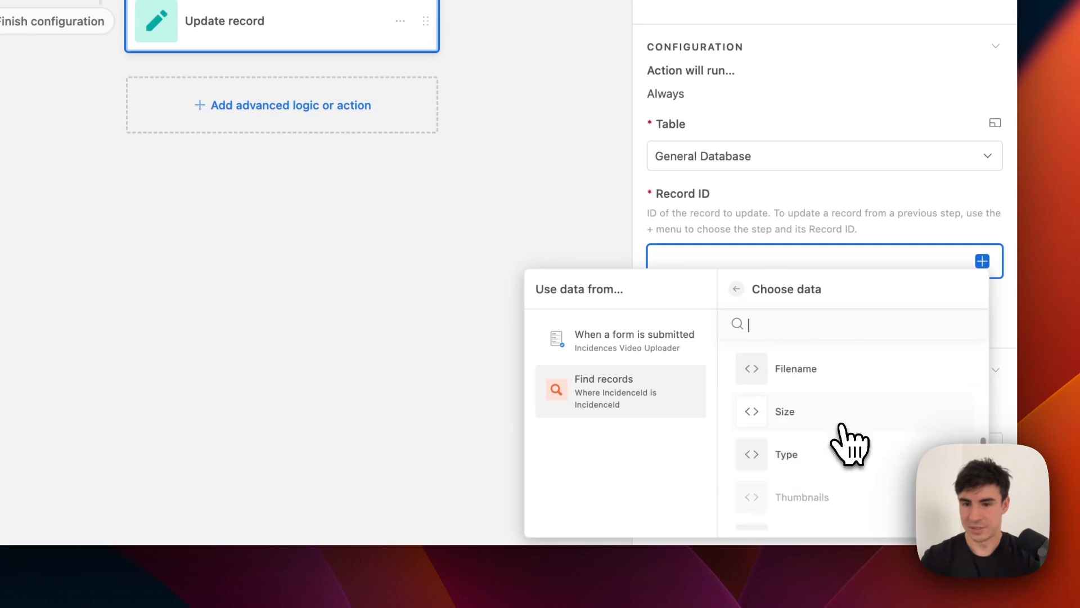
pyautogui.scroll(3, 850, 444)
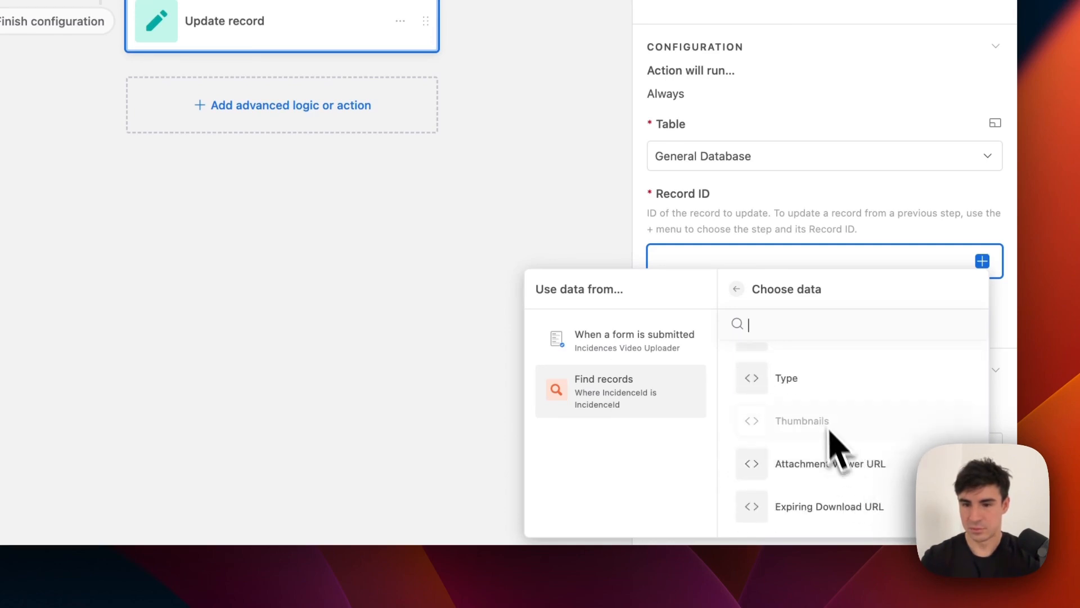
pyautogui.scroll(2, 832, 445)
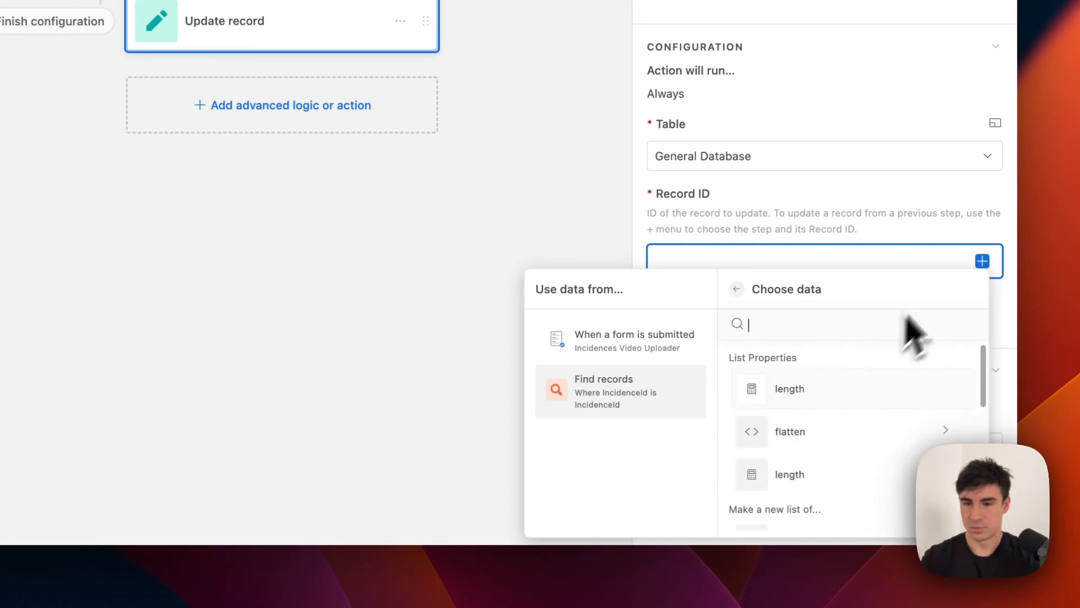
pyautogui.click(974, 254)
pyautogui.click(982, 261)
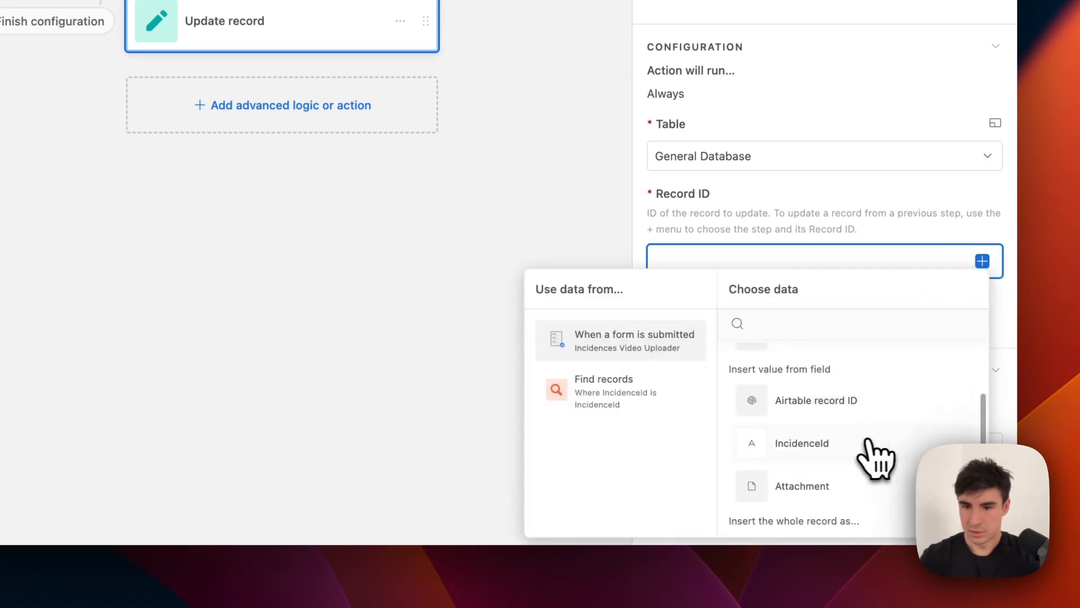
pyautogui.click(804, 443)
# Set the Attachment field to the form submission's Attachment.
pyautogui.click(711, 325)
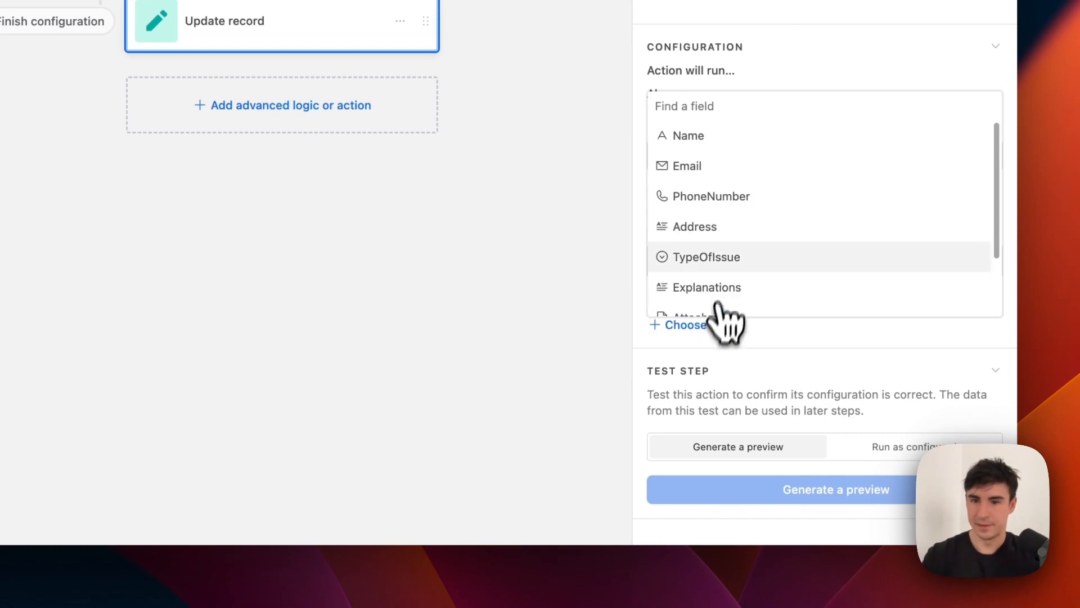
pyautogui.scroll(-1, 731, 312)
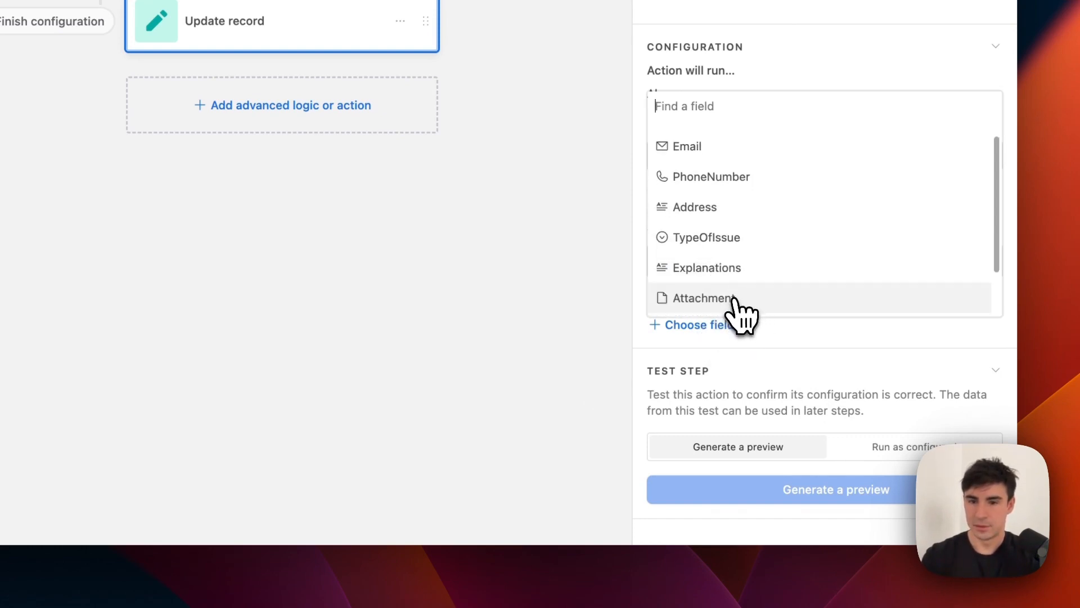
pyautogui.click(703, 298)
pyautogui.click(982, 363)
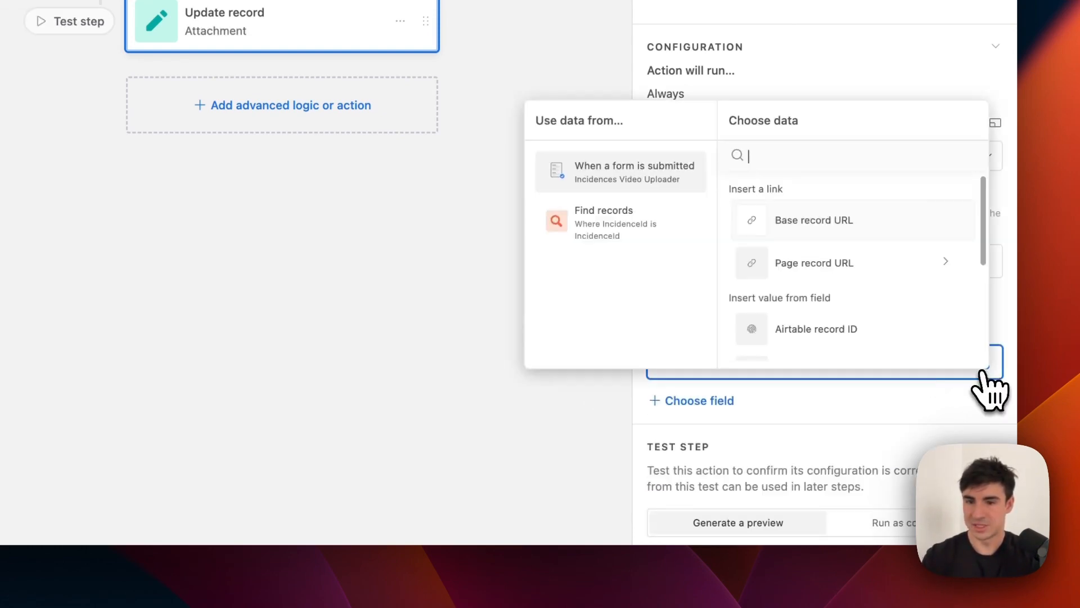
pyautogui.scroll(-3, 830, 336)
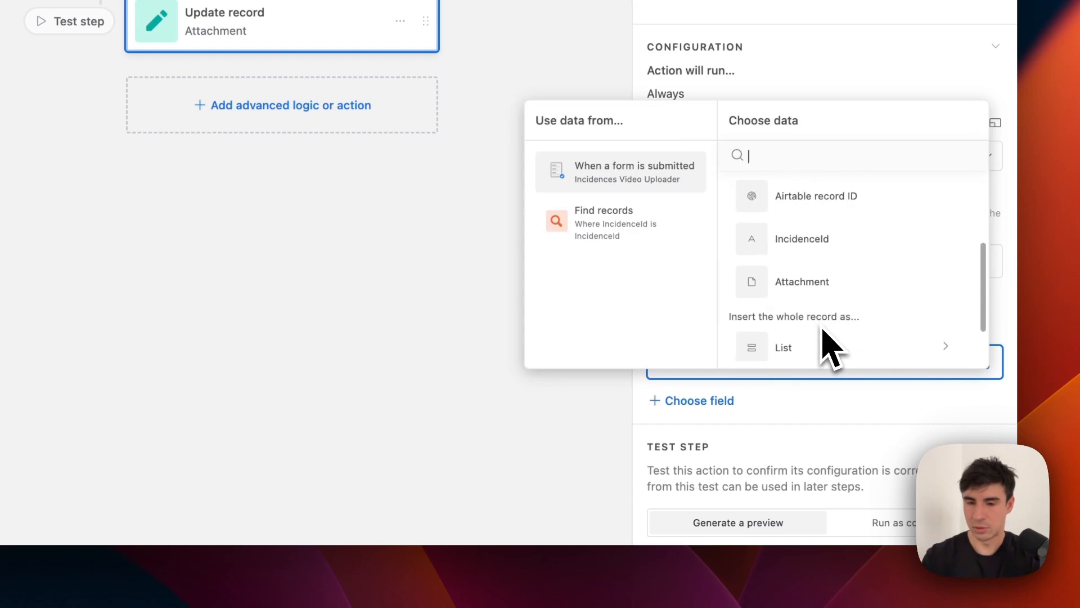
pyautogui.click(819, 292)
pyautogui.scroll(-2, 827, 337)
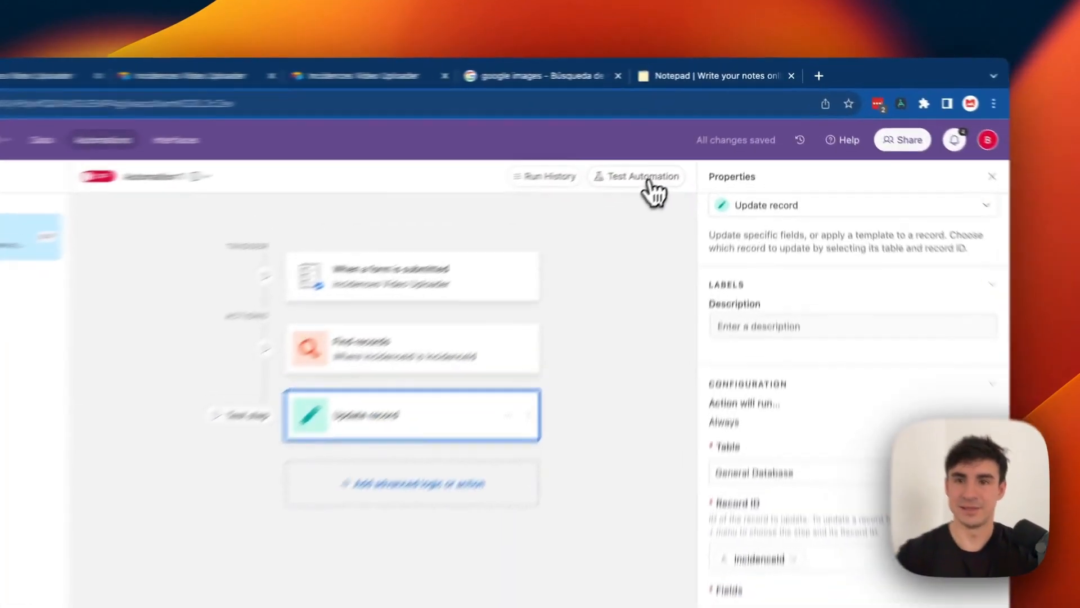
# Choose record recMZBjhXivOhmwj3 as the test data for Automation 1's test.
pyautogui.click(703, 136)
pyautogui.click(805, 282)
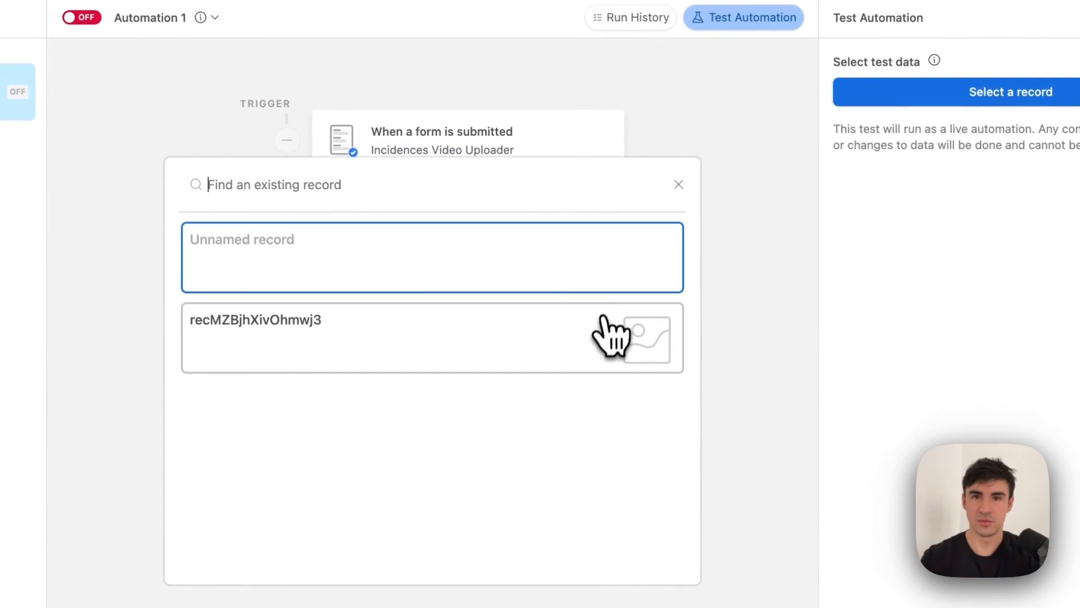
pyautogui.click(611, 352)
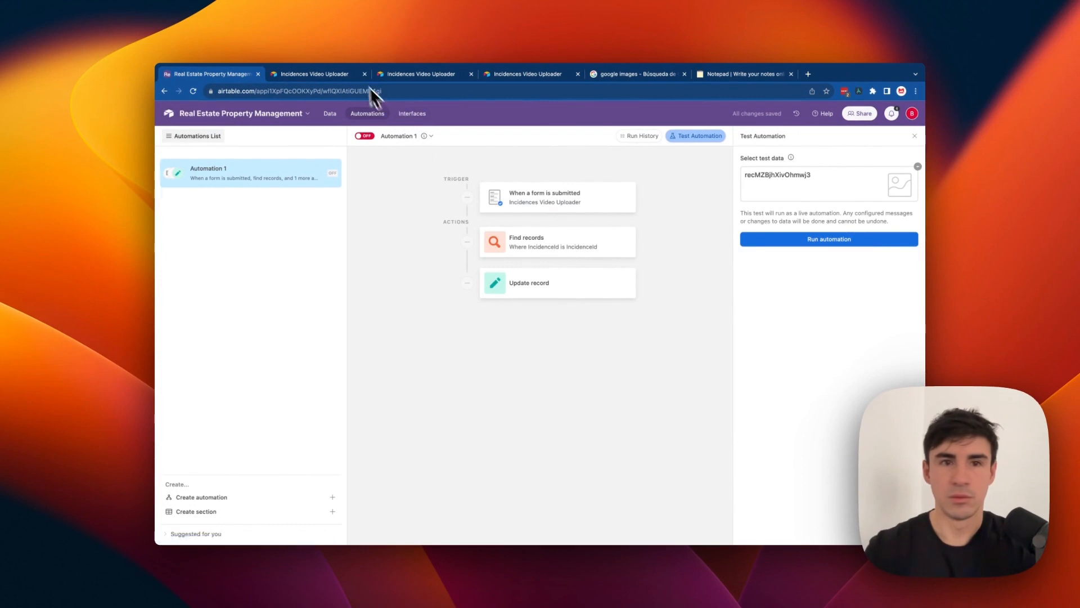
# Copy the automation page address and load it in the second browser tab.
pyautogui.click(284, 92)
pyautogui.press('super+c')
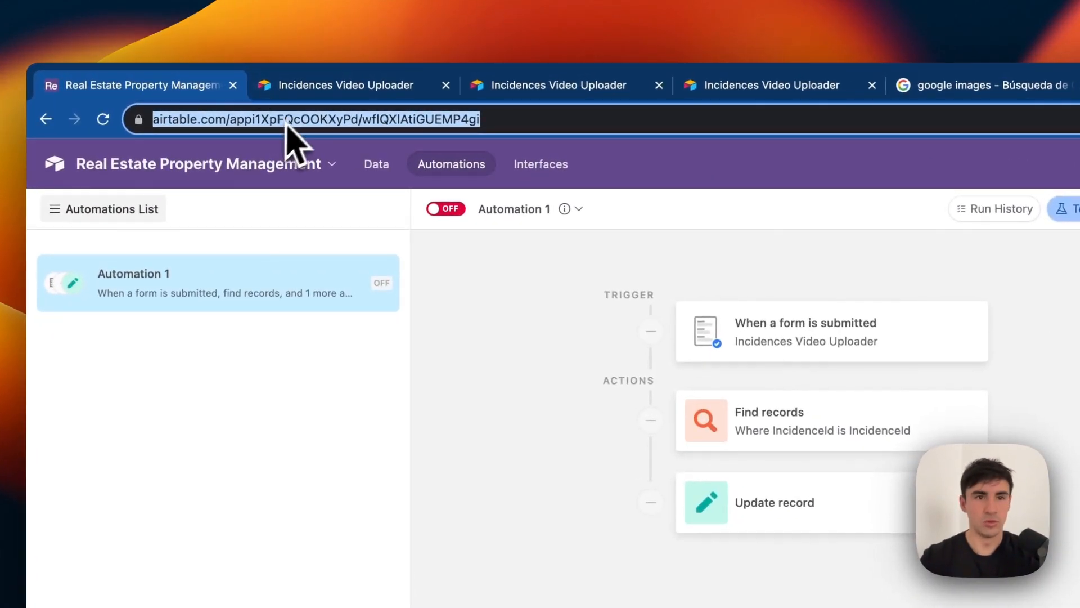
pyautogui.click(316, 86)
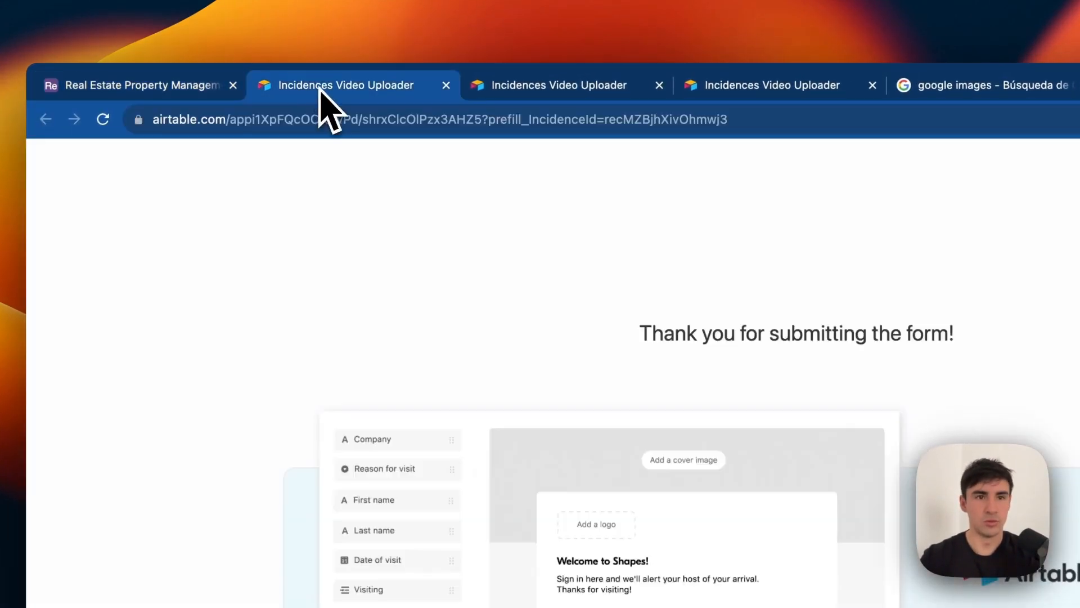
pyautogui.click(320, 117)
pyautogui.press('super+v')
pyautogui.press('Return')
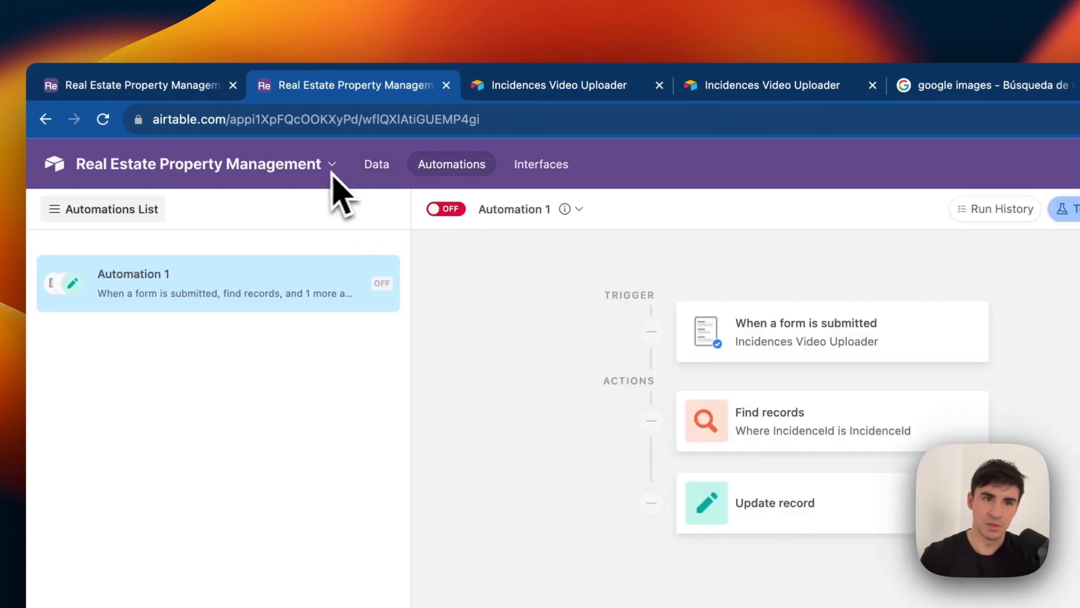
# Open the new record's FormLink from the Data grid to load its prefilled upload form.
pyautogui.click(377, 164)
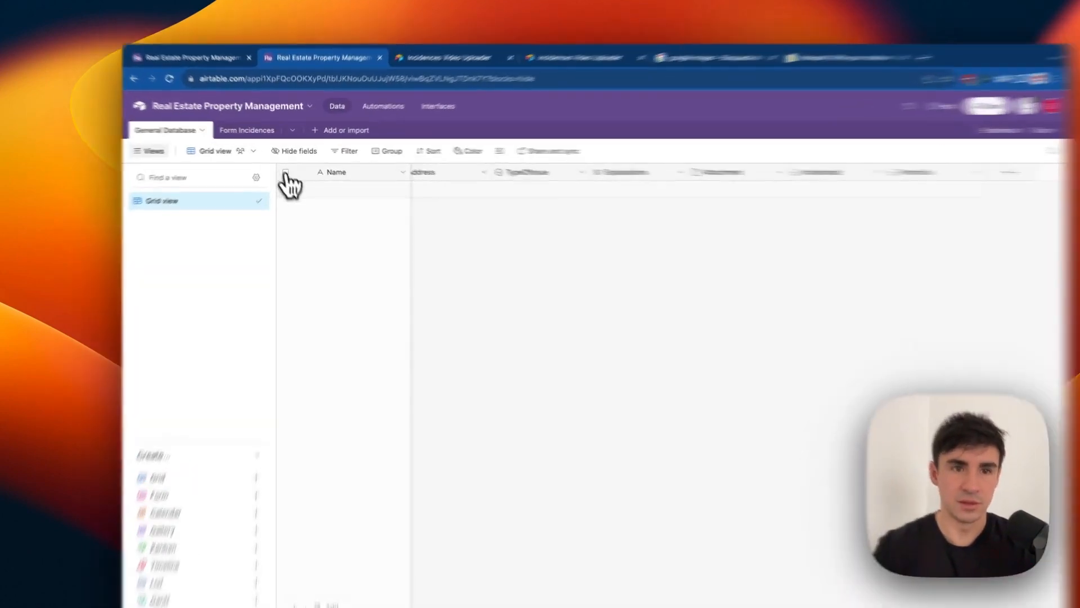
pyautogui.click(288, 181)
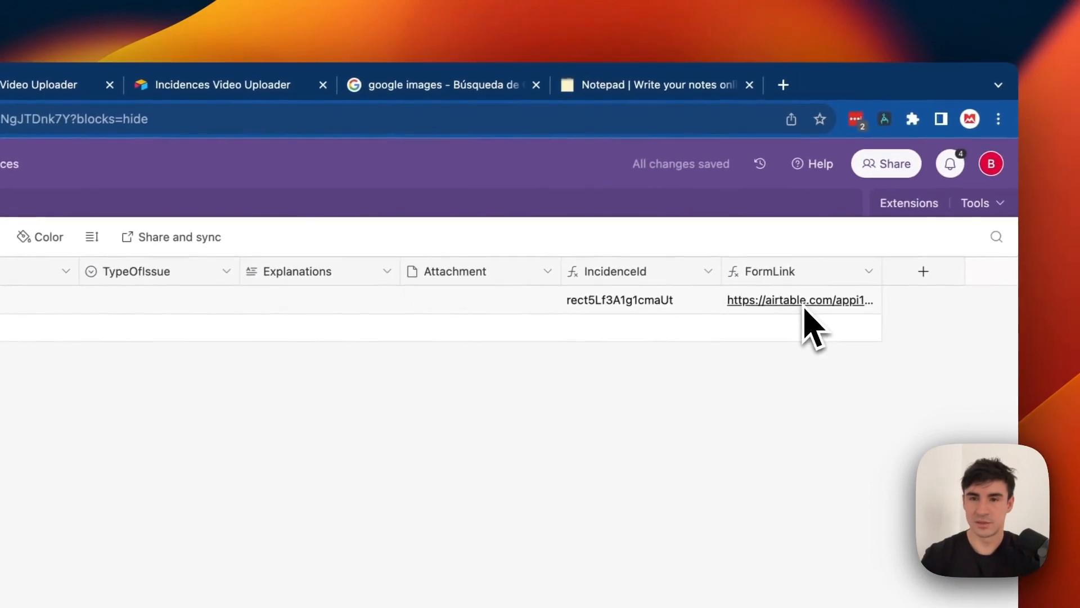
pyautogui.click(803, 305)
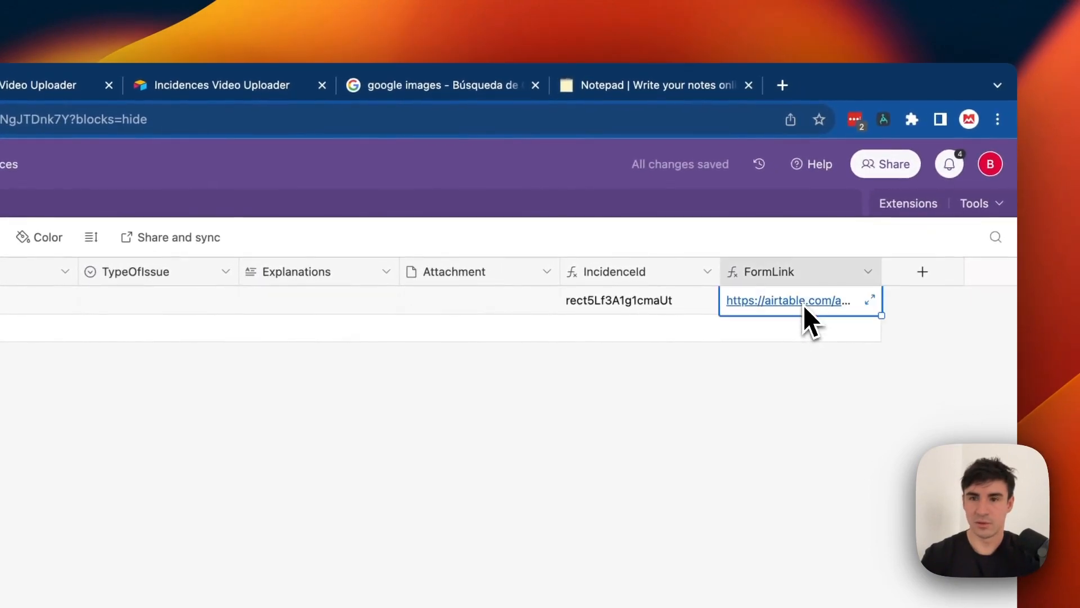
pyautogui.click(804, 301)
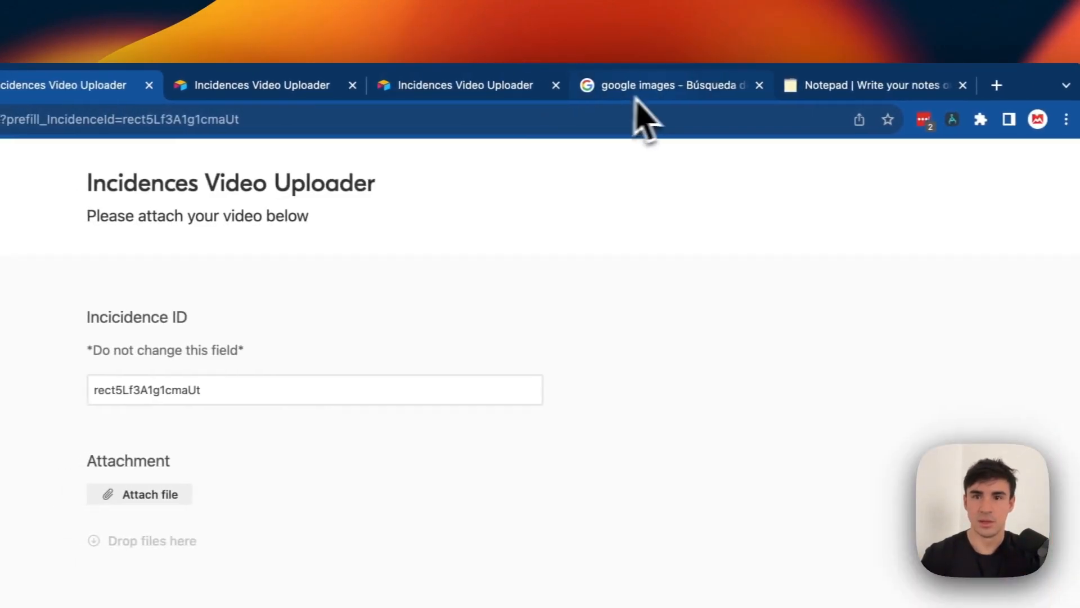
# Copy the image address of the WIRED Google 'G' logo from Google Images.
pyautogui.click(594, 93)
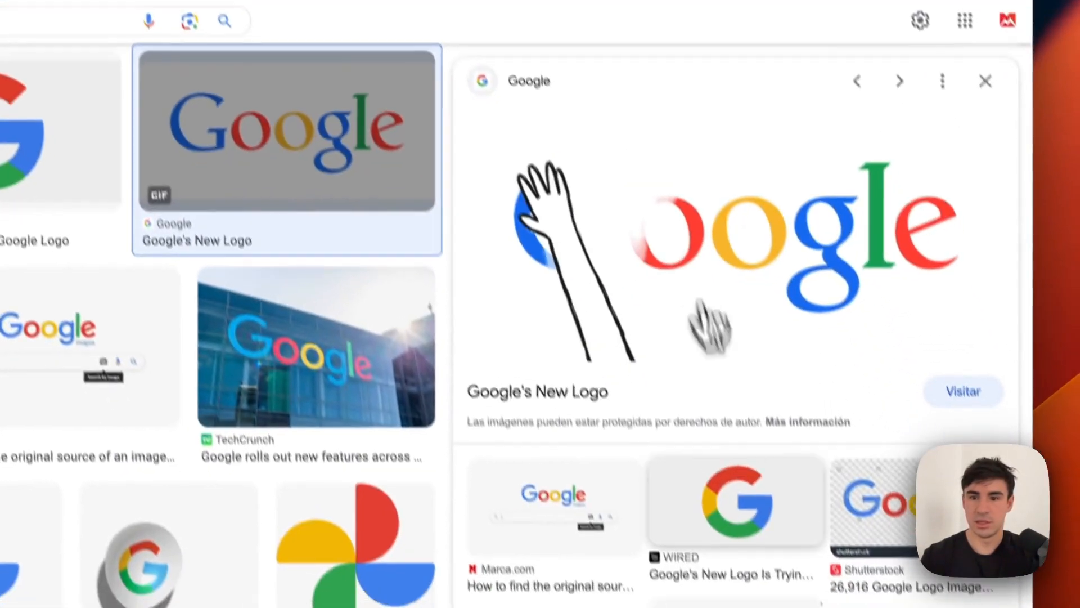
pyautogui.click(742, 477)
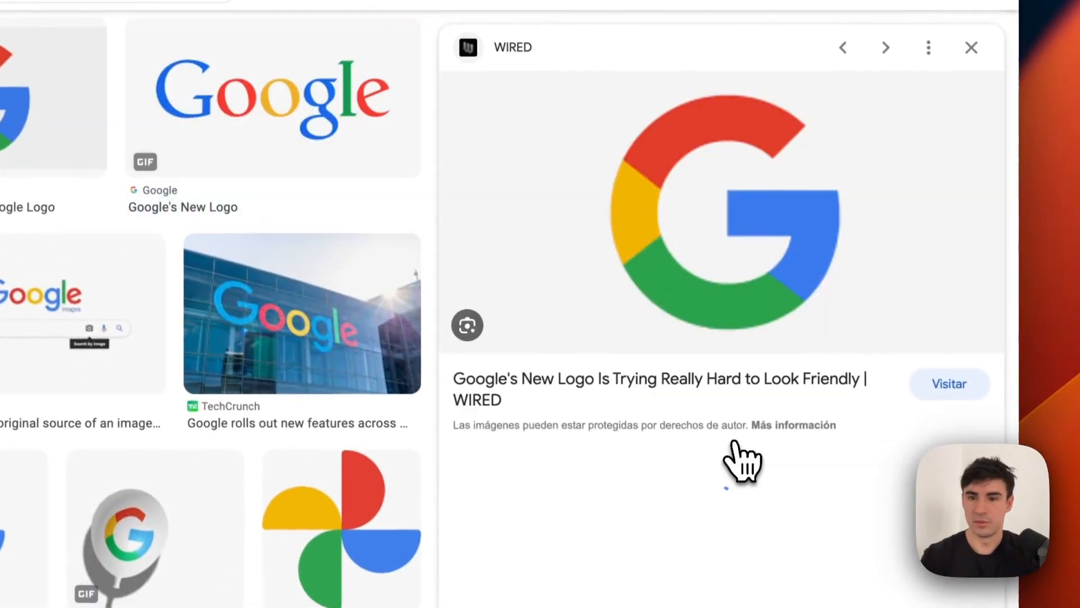
pyautogui.rightClick(677, 203)
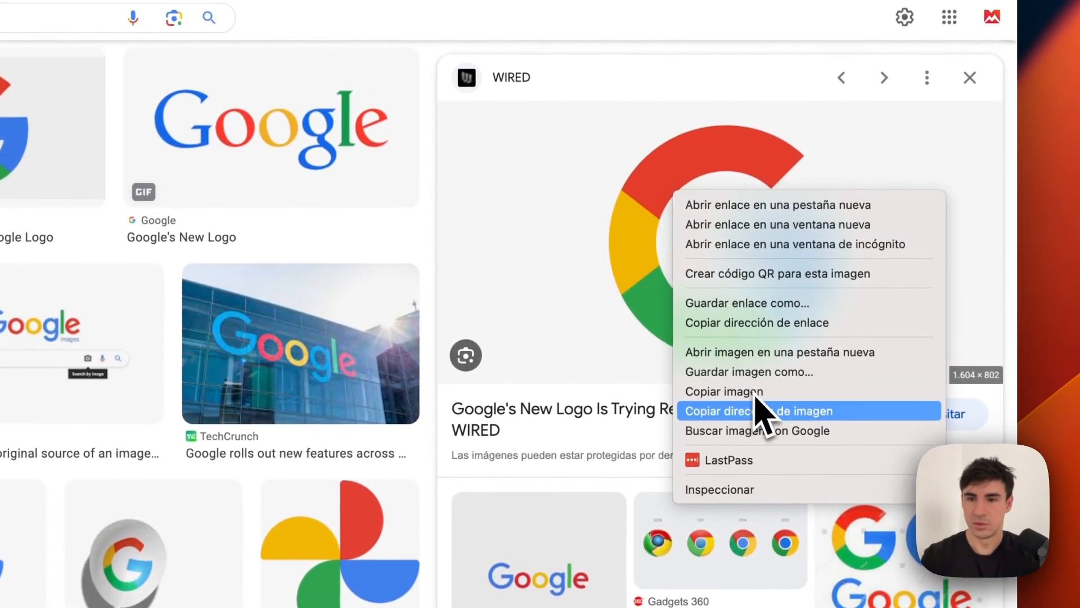
pyautogui.click(760, 411)
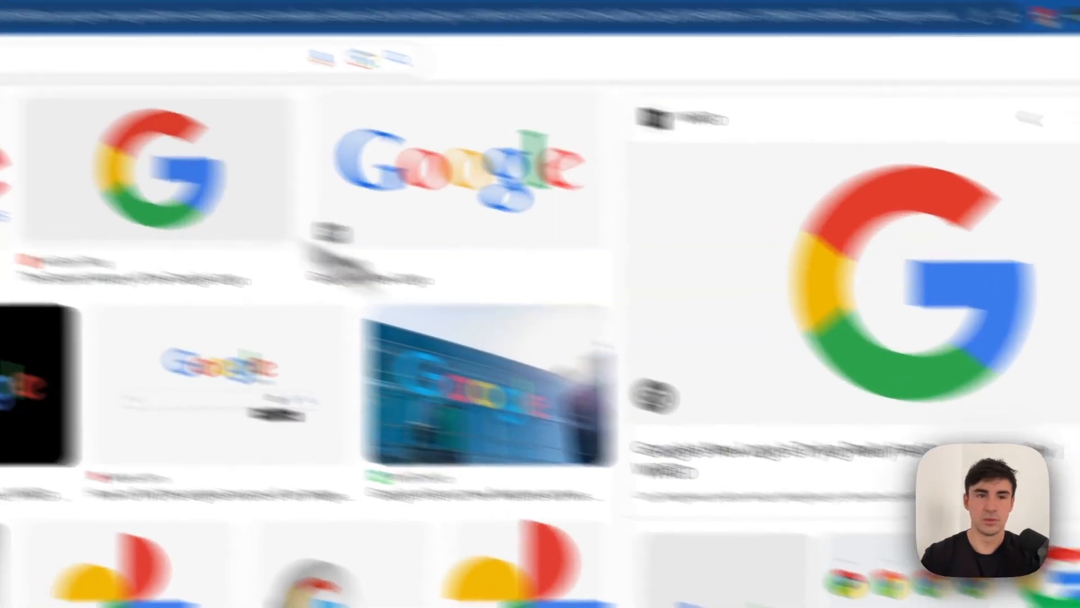
pyautogui.click(217, 108)
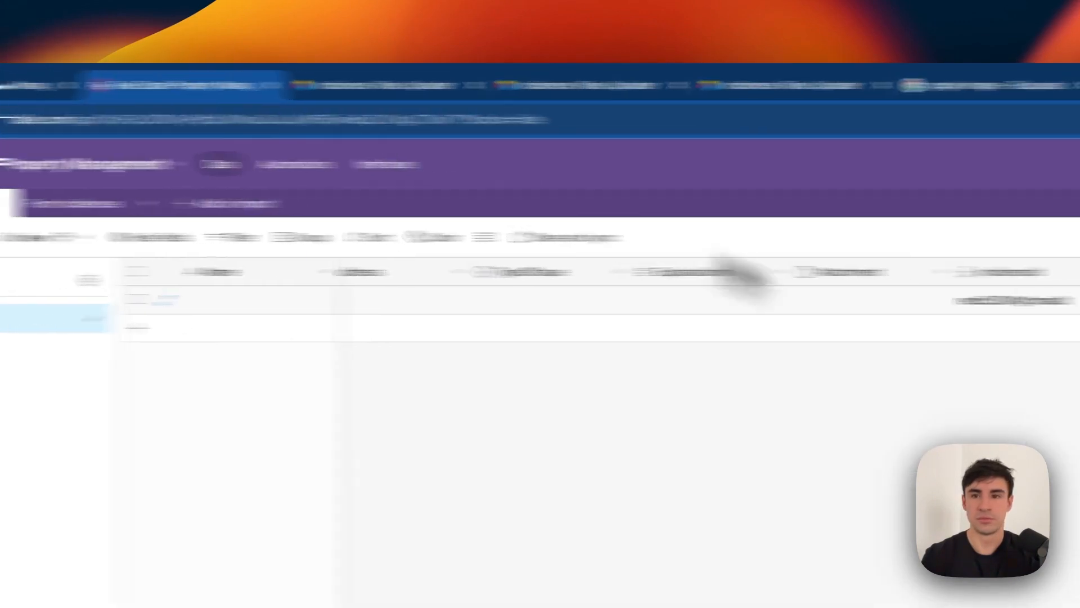
# Attach the G logo via its pasted link as google-logo.jpg and submit the form.
pyautogui.click(379, 90)
pyautogui.click(402, 84)
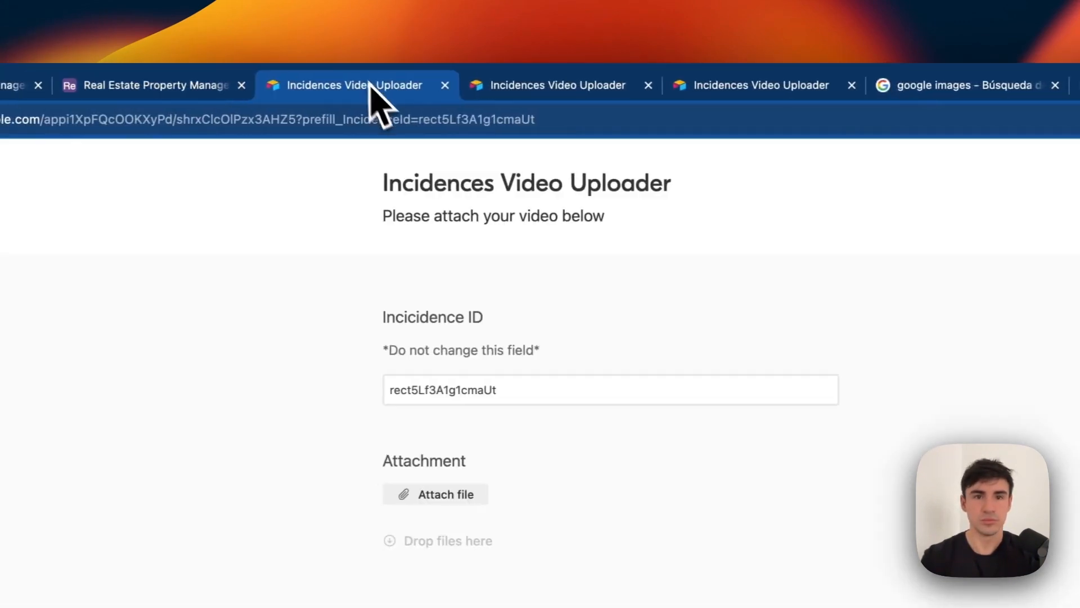
pyautogui.click(475, 332)
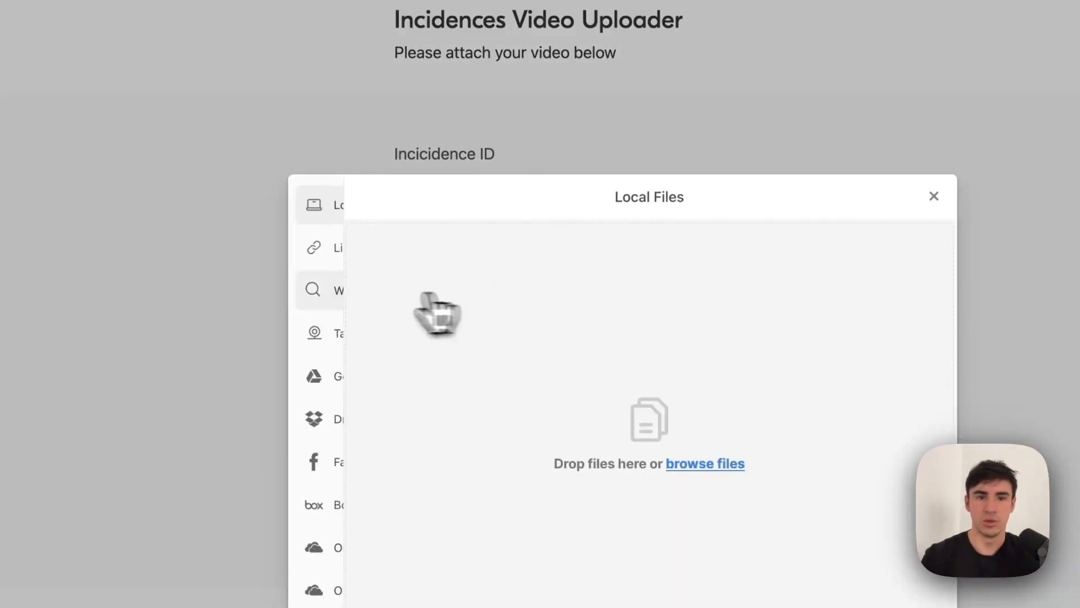
pyautogui.click(330, 270)
pyautogui.click(682, 410)
pyautogui.hotkey('ctrl', 'v')
pyautogui.click(681, 316)
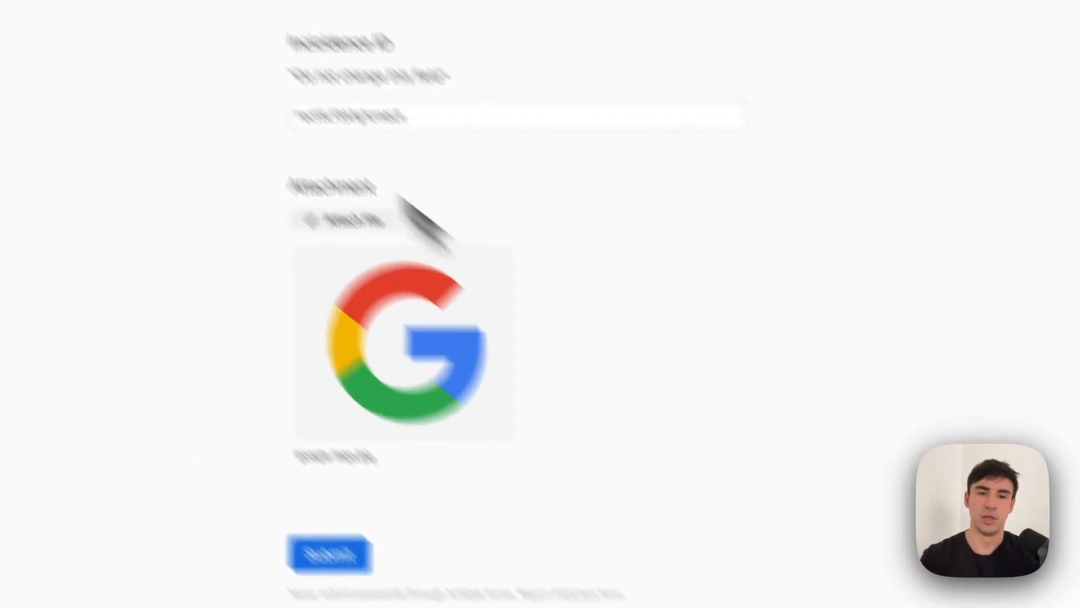
pyautogui.click(500, 452)
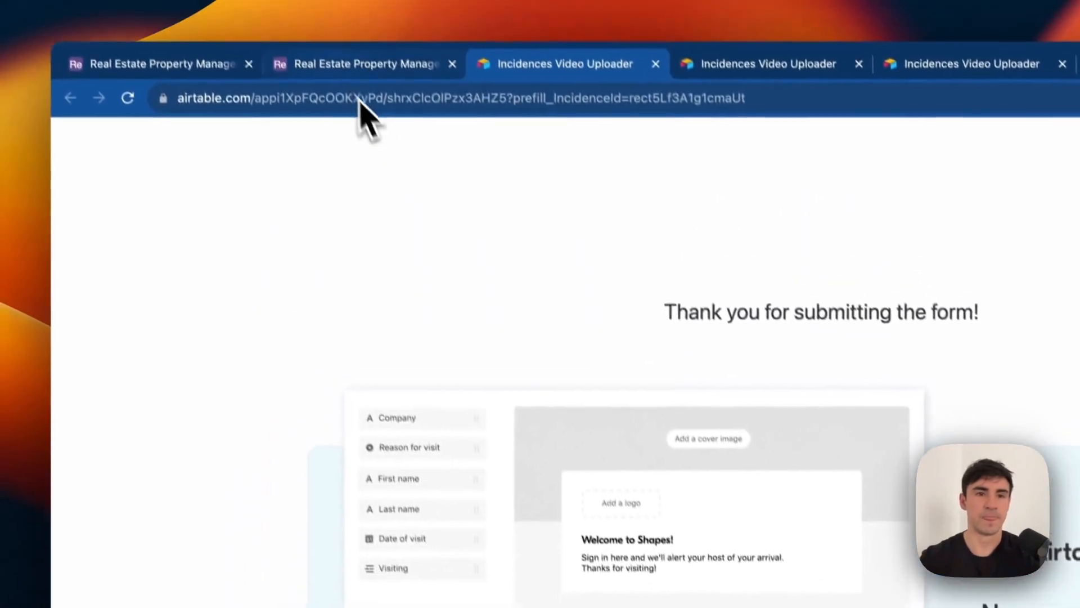
# Delete the old selected records from the Form Incidences table.
pyautogui.click(343, 88)
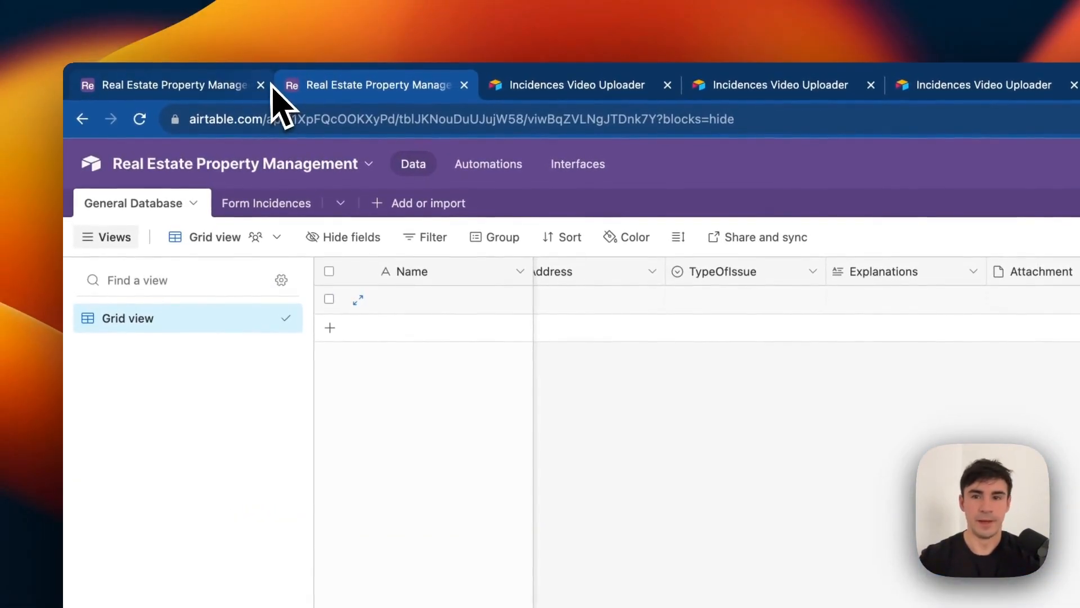
pyautogui.click(260, 203)
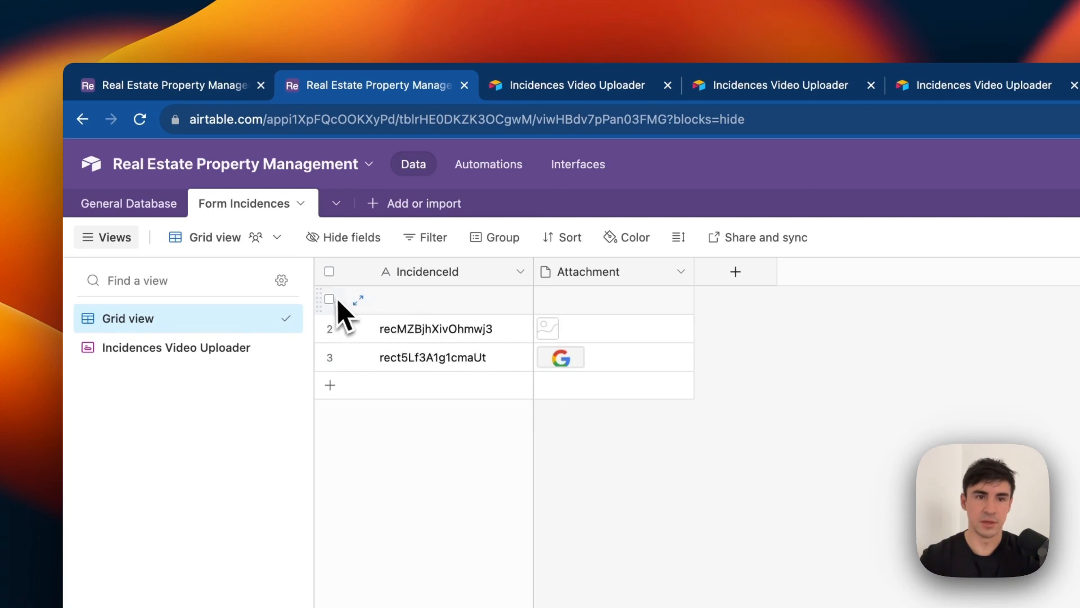
pyautogui.rightClick(520, 334)
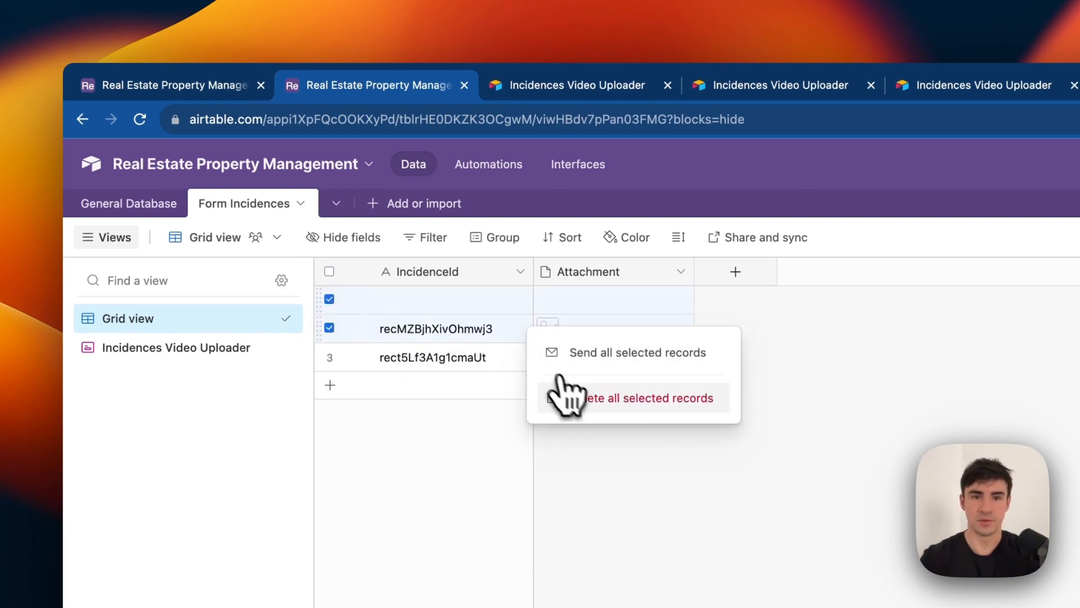
pyautogui.click(610, 419)
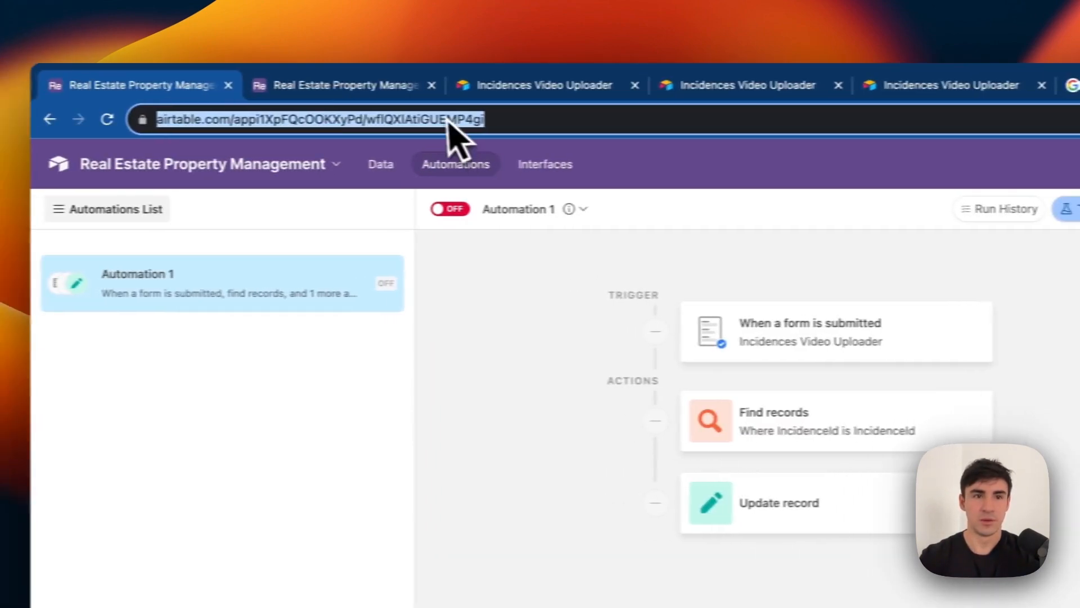
pyautogui.click(362, 67)
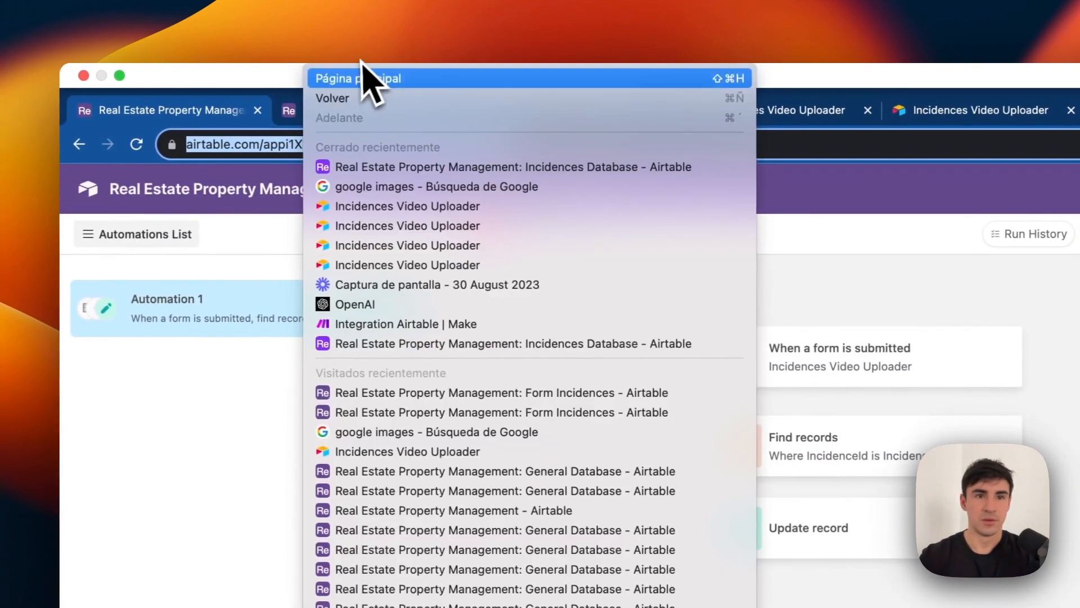
# Replace the automation's test record with rect5Lf3A1g1cmaUt.
pyautogui.click(297, 116)
pyautogui.click(328, 97)
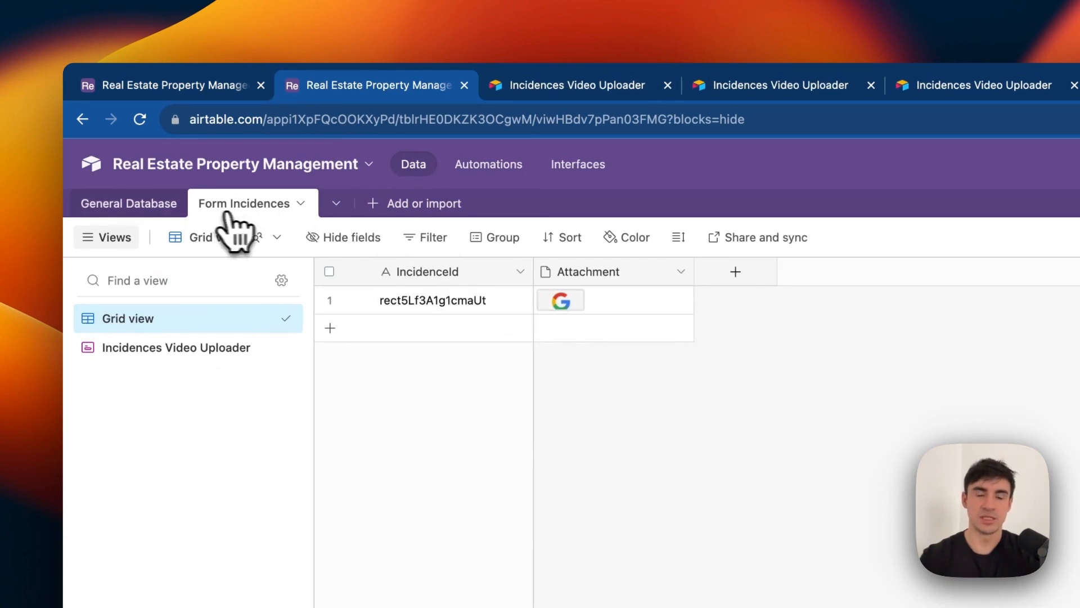
pyautogui.click(129, 205)
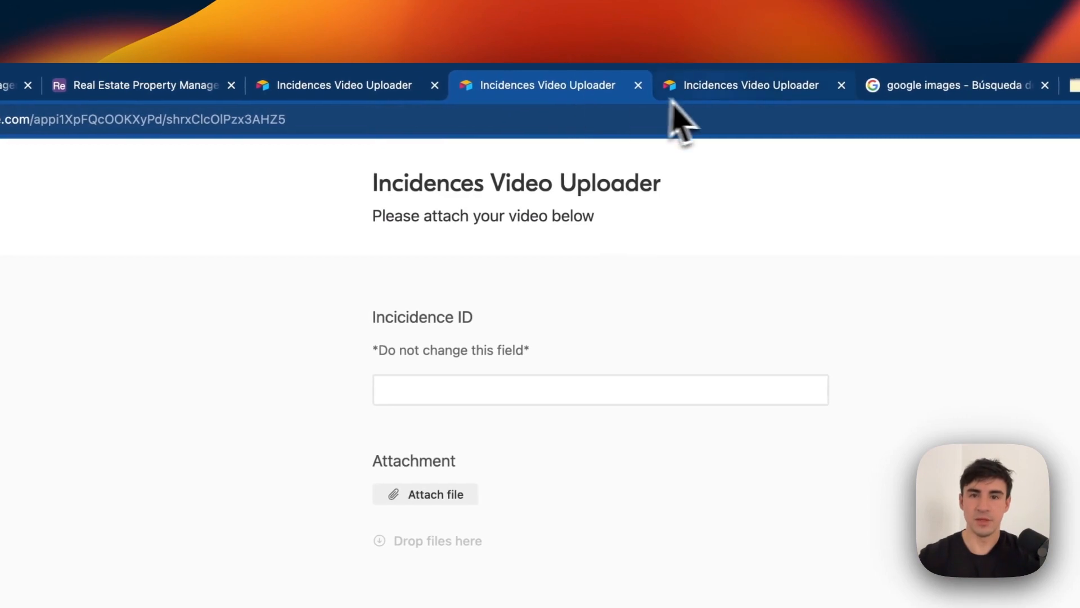
pyautogui.click(169, 85)
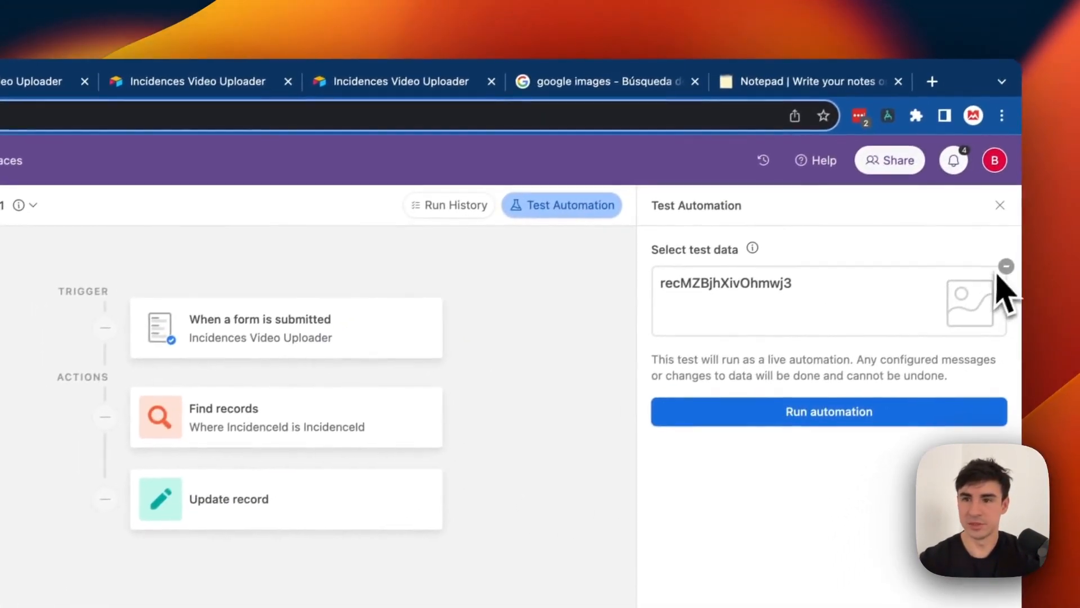
pyautogui.click(1005, 268)
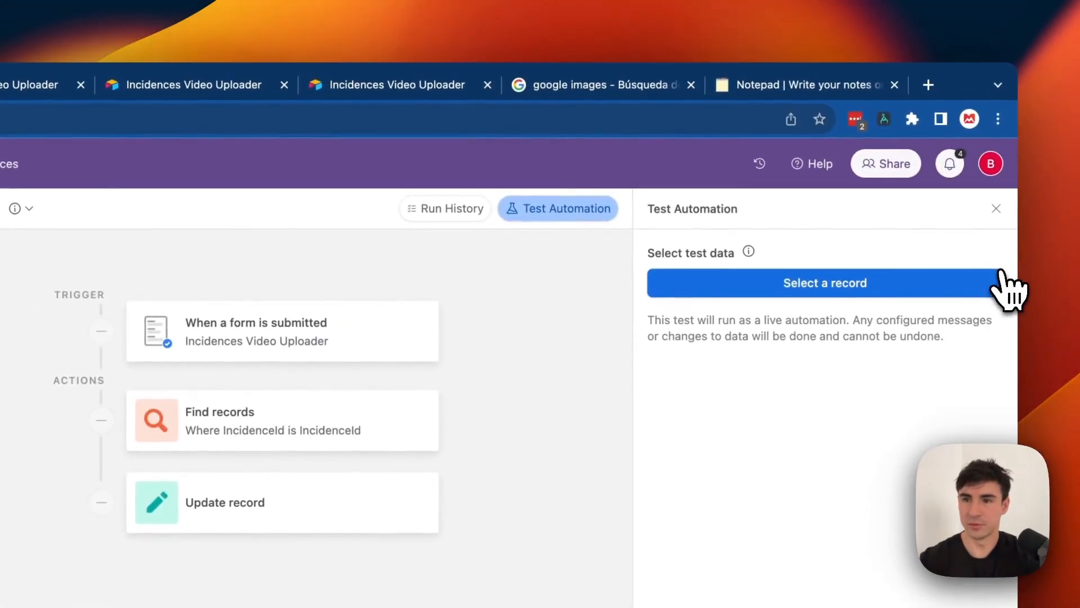
pyautogui.click(901, 288)
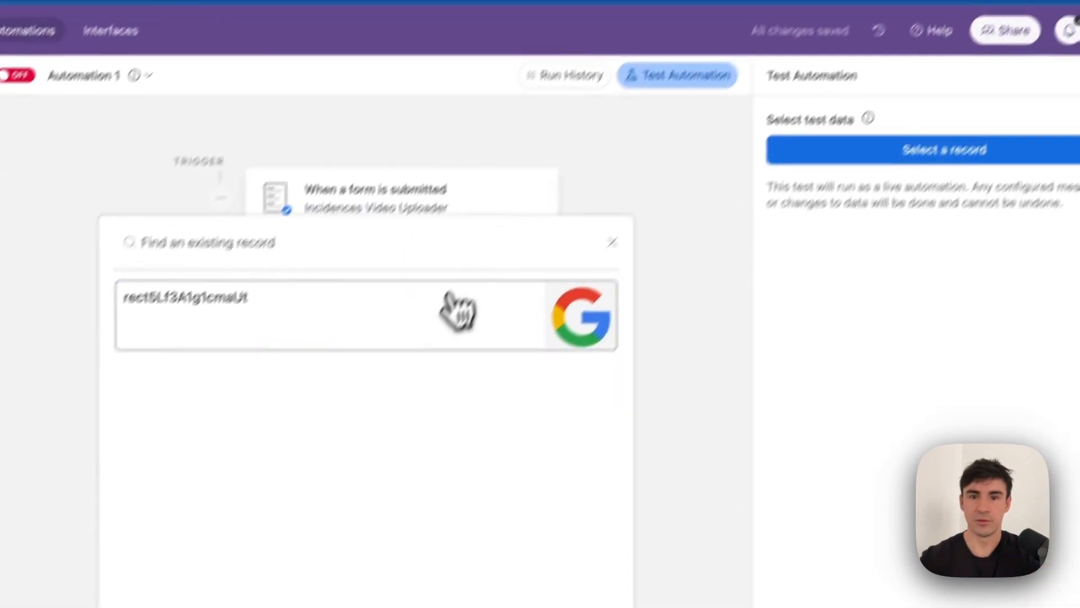
pyautogui.click(459, 310)
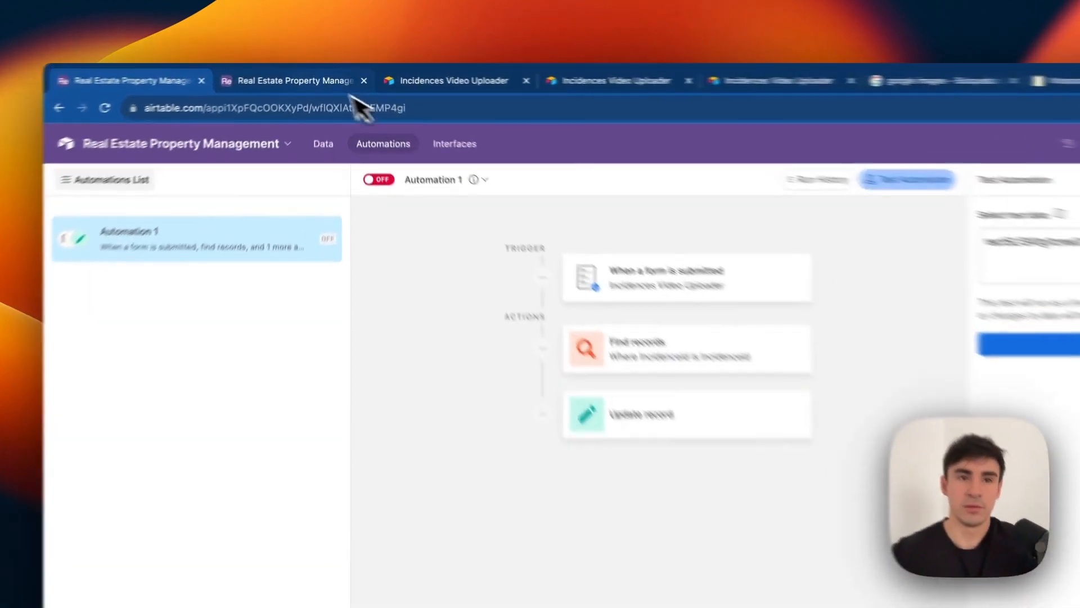
# Check the General Database grid, then run the Automation 1 test.
pyautogui.click(336, 85)
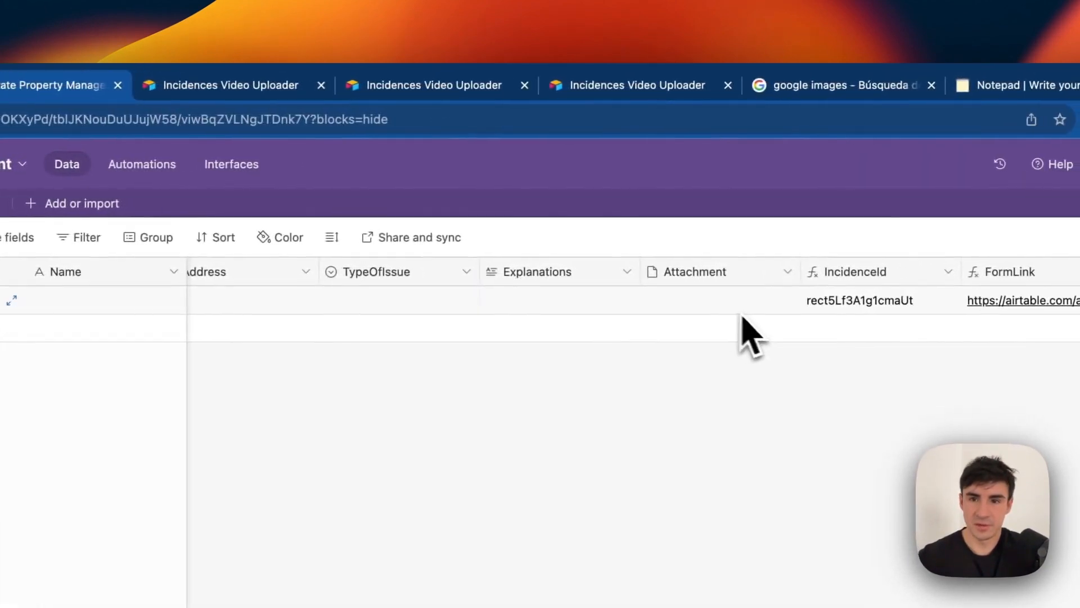
pyautogui.click(95, 90)
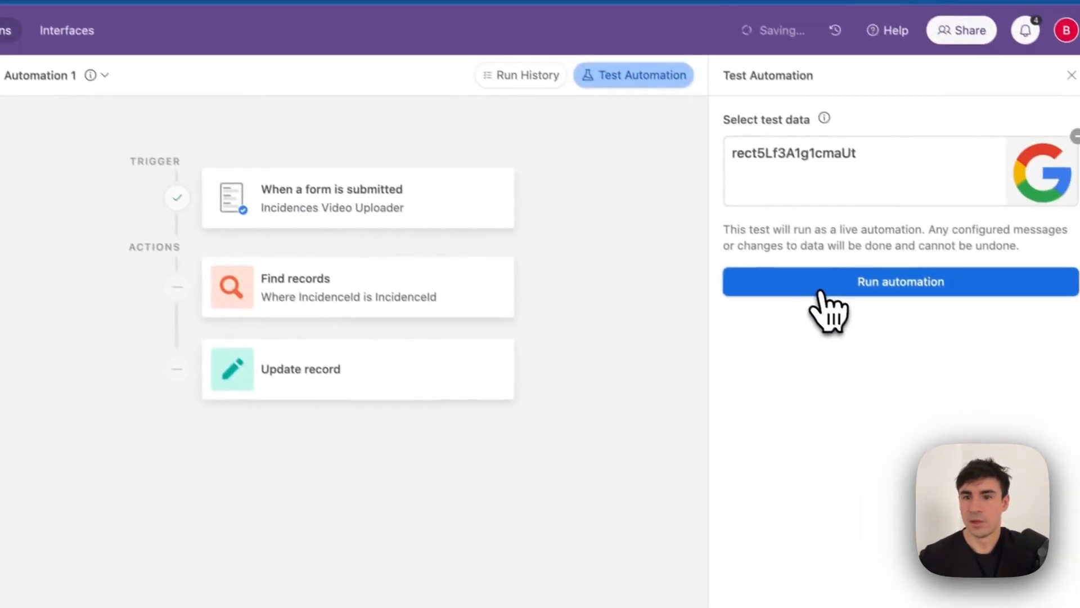
pyautogui.click(810, 279)
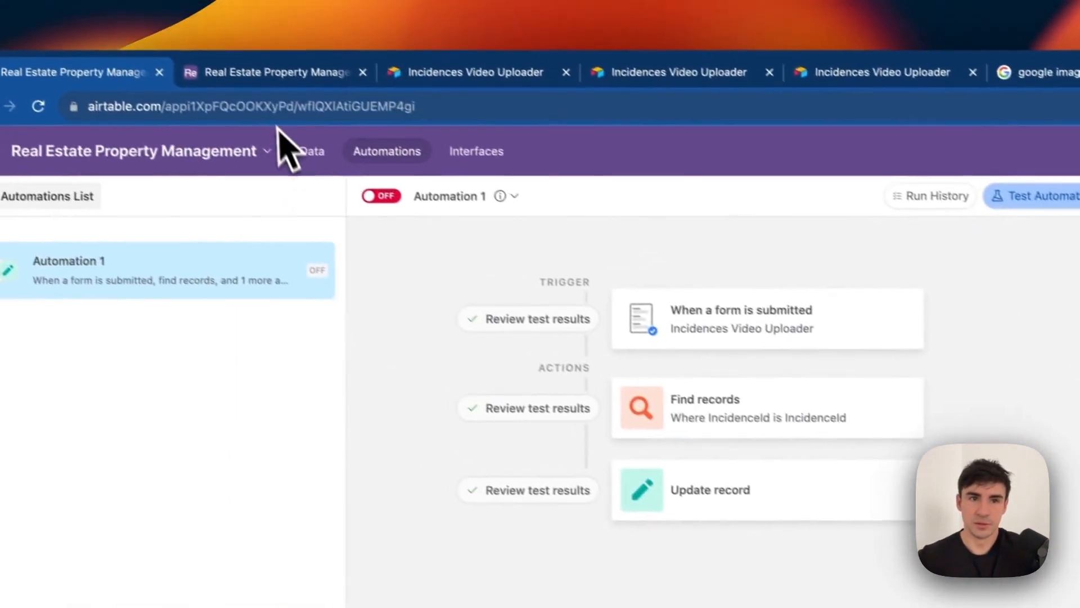
# Check the Airtable data grid to review the test run's outcome.
pyautogui.click(265, 32)
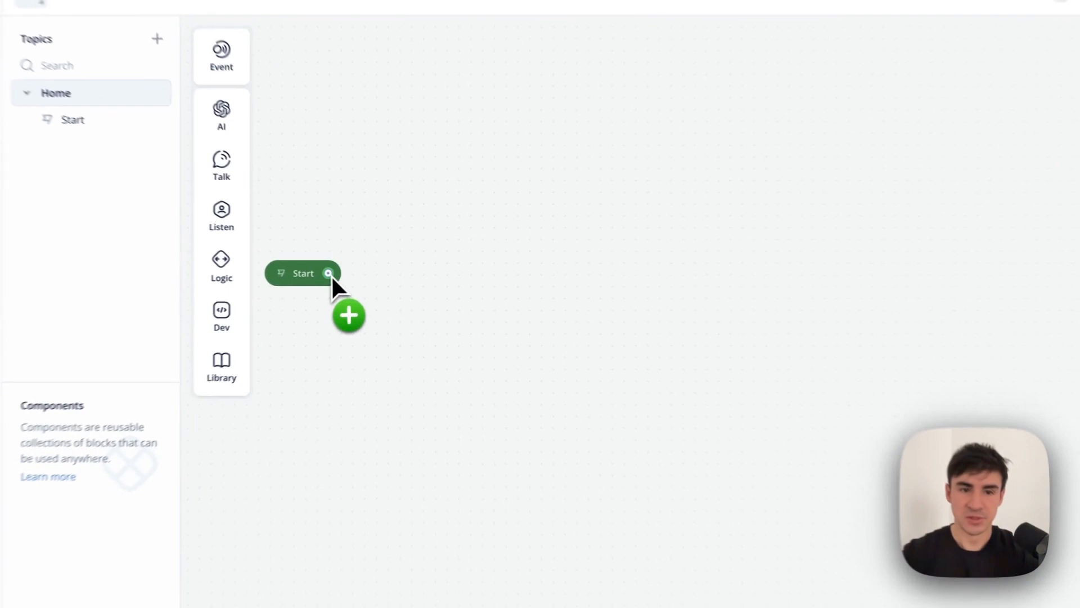
# Add a text block after Start saying 'Hello! My name is Max and I am going to be helping you today! What's your name?'.
pyautogui.moveTo(328, 273); pyautogui.dragTo(424, 241)
pyautogui.moveTo(503, 338)
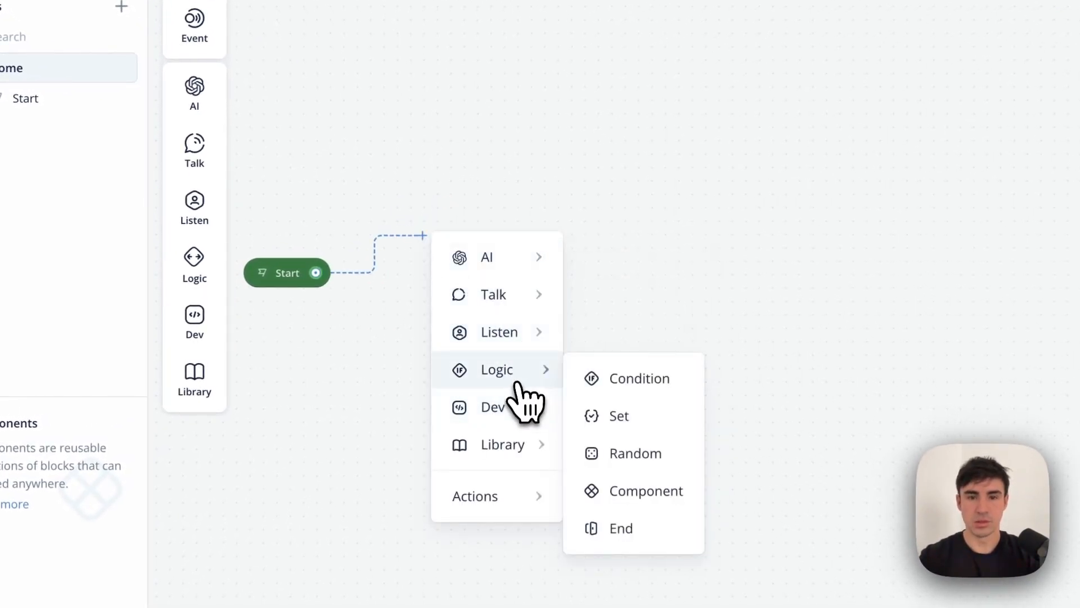
pyautogui.moveTo(526, 304)
pyautogui.click(604, 305)
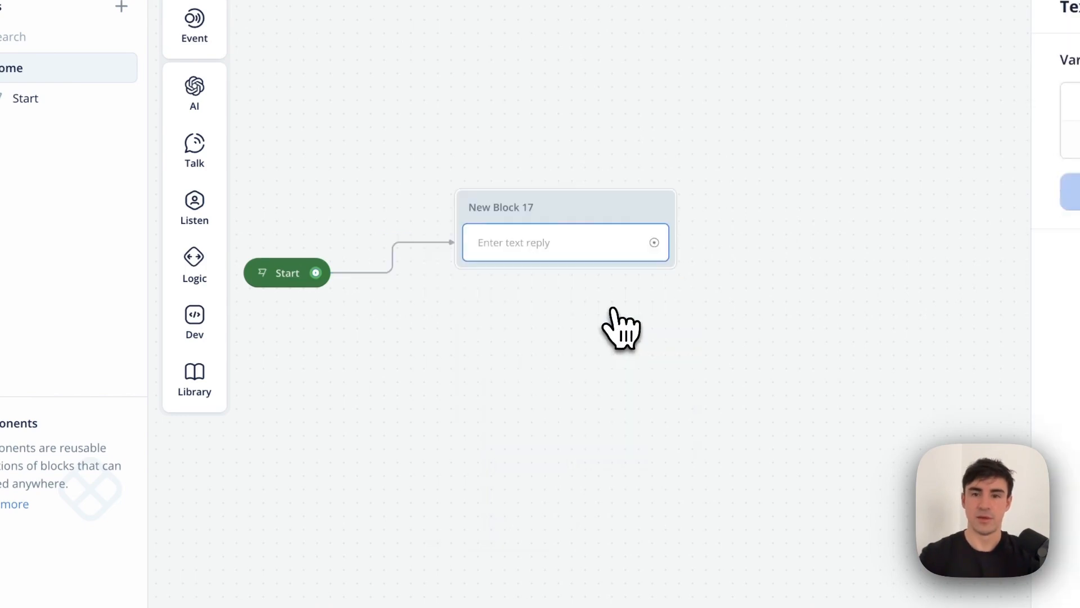
pyautogui.click(777, 222)
pyautogui.write('Hello')
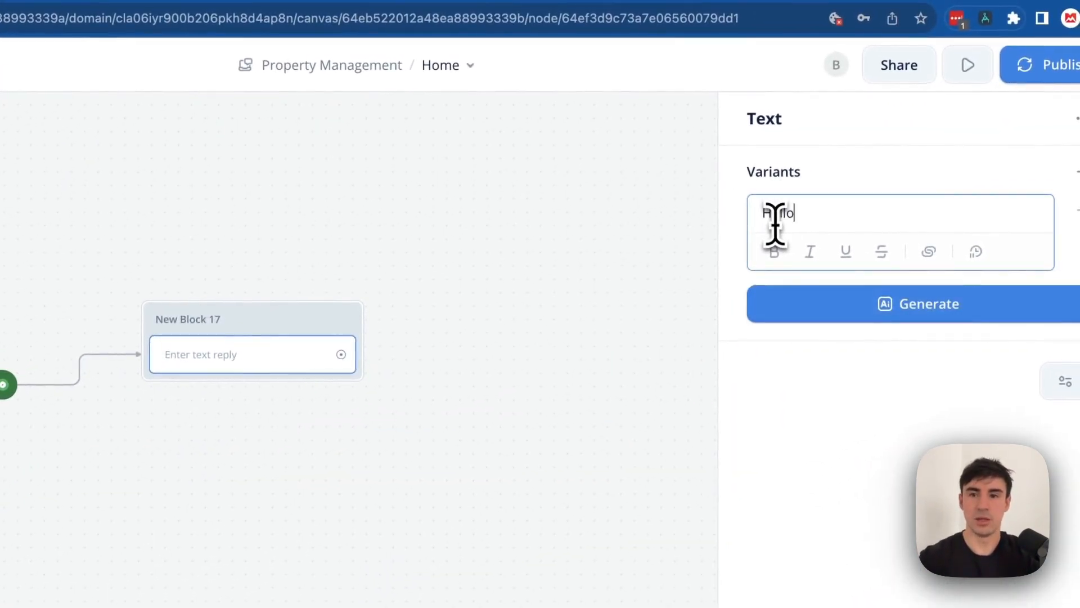
pyautogui.write('! My name is Max')
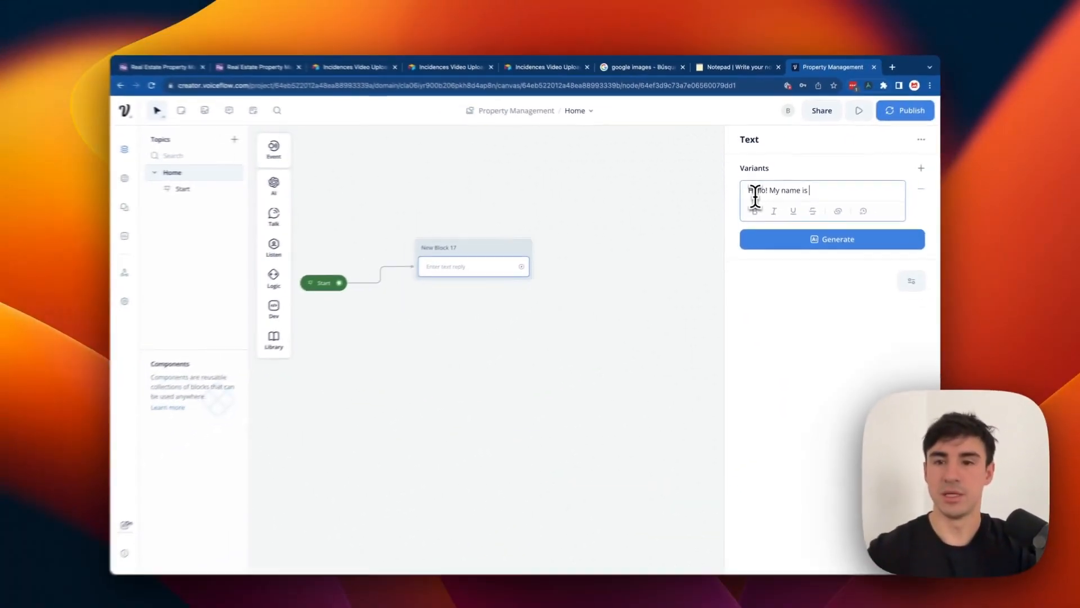
pyautogui.write(' and ')
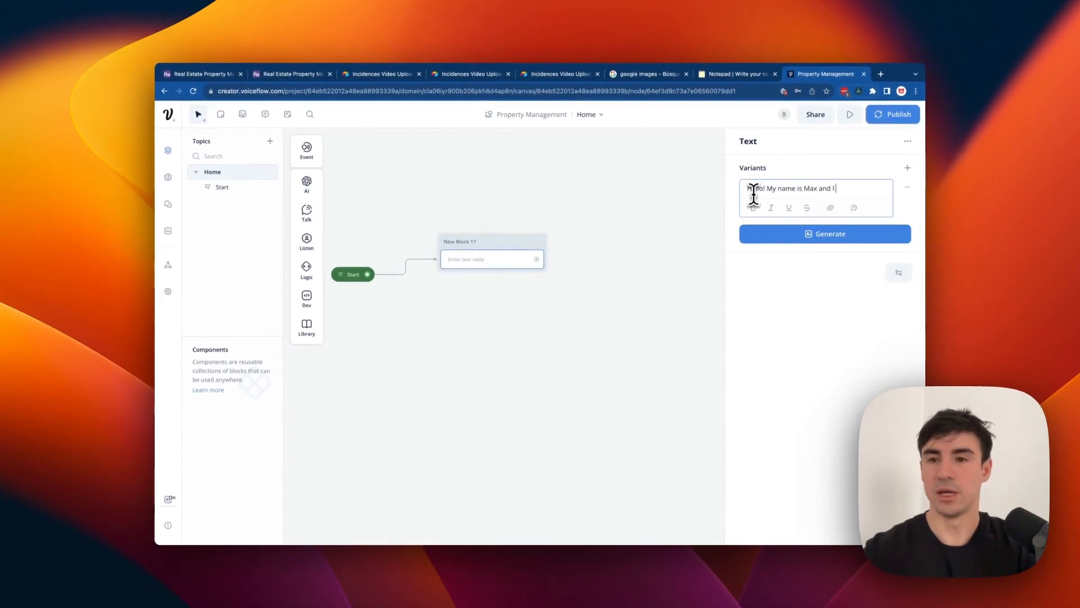
pyautogui.write('I am going to be h')
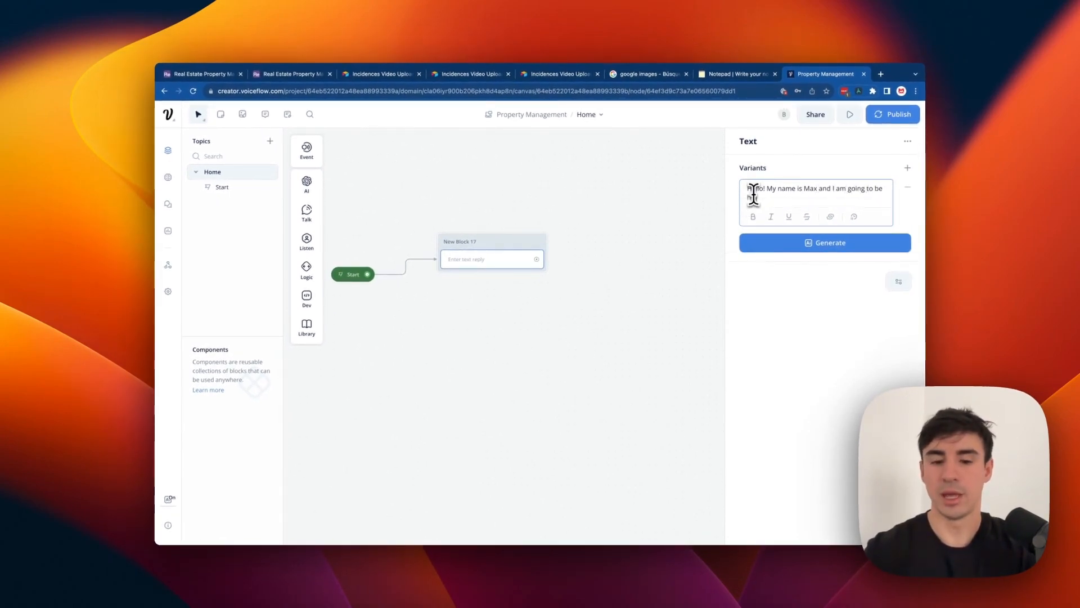
pyautogui.write('elping you today!')
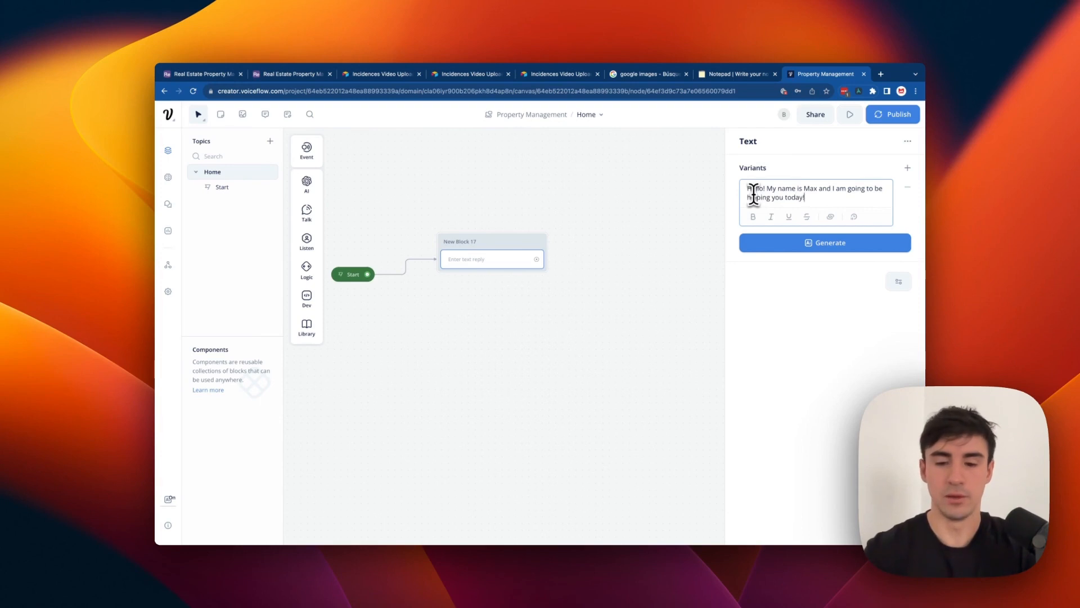
pyautogui.write(" What's your ")
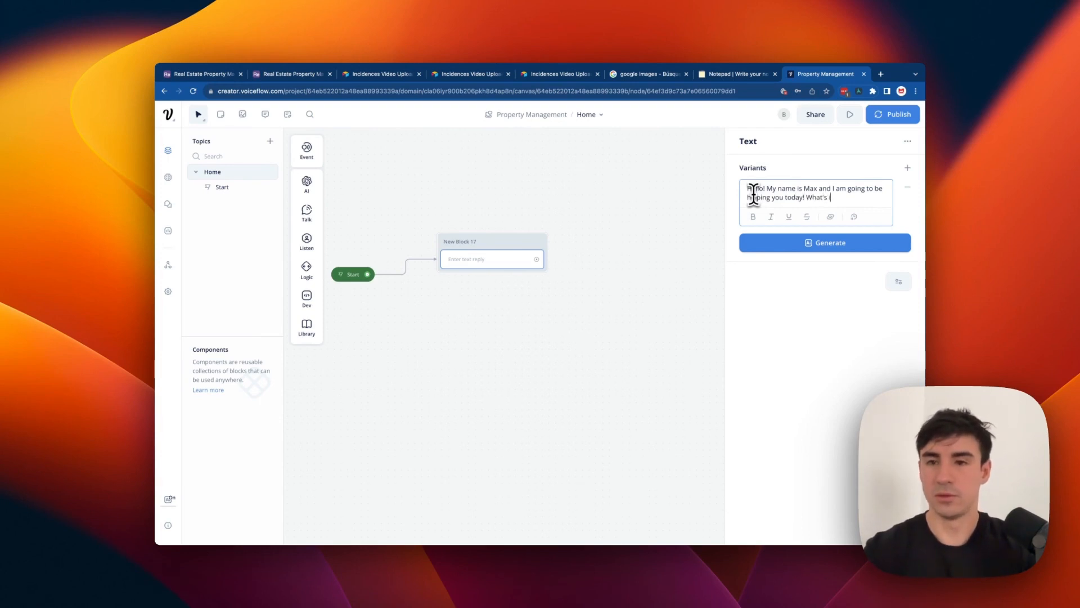
pyautogui.write('name?')
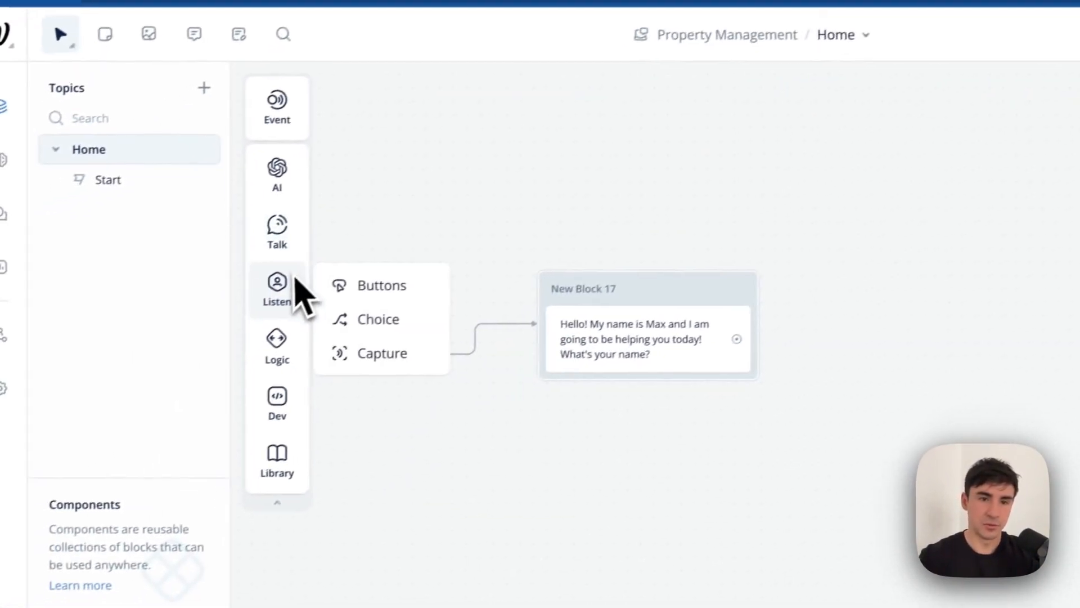
# Add a capture step to New Block 17 that stores the user's whole reply in {name}.
pyautogui.moveTo(311, 283)
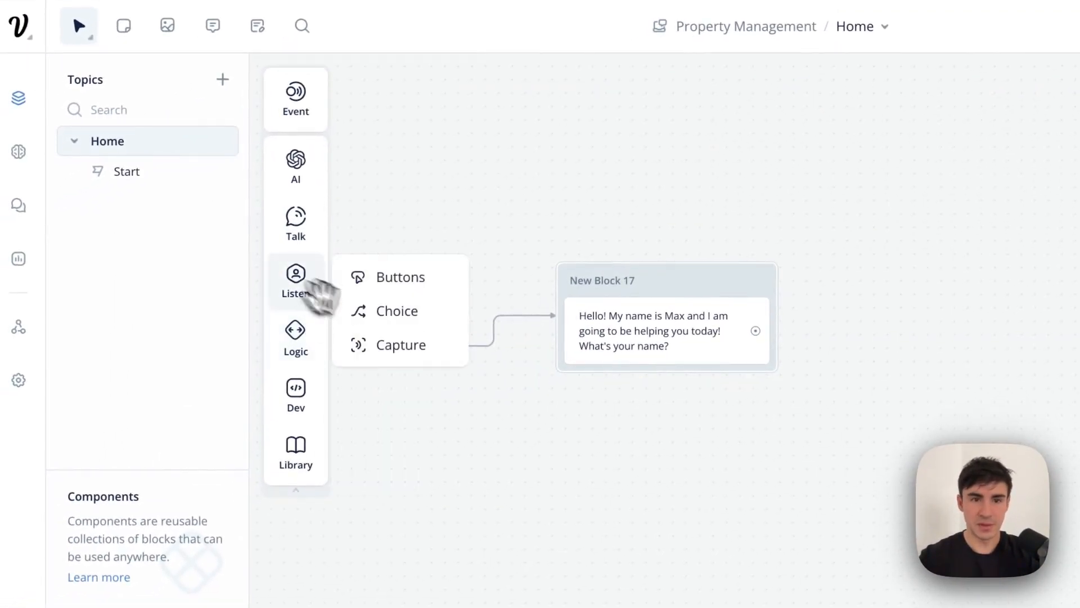
pyautogui.moveTo(369, 317); pyautogui.dragTo(318, 294)
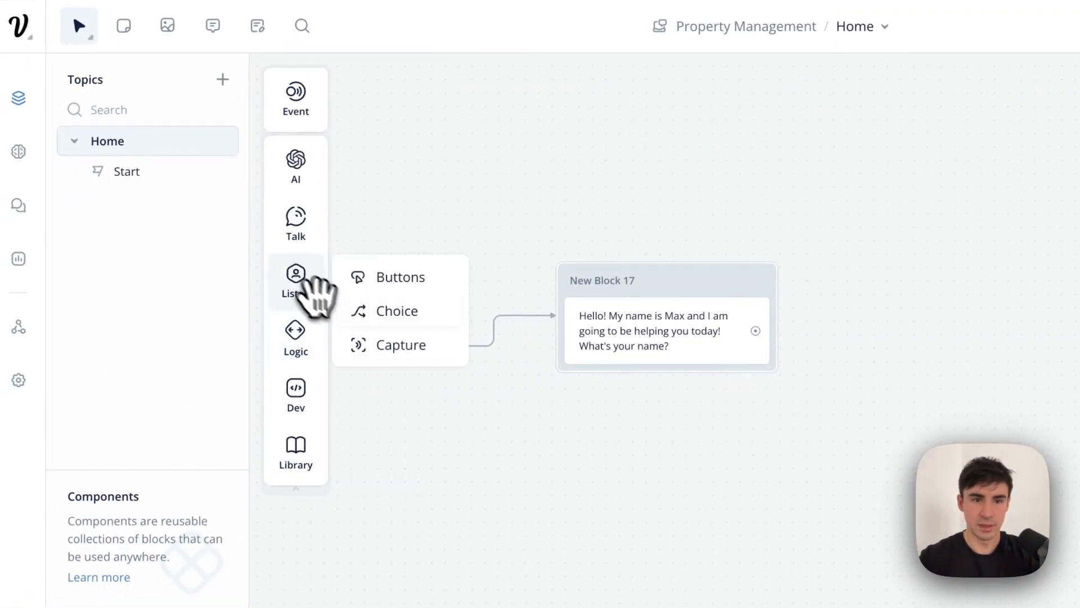
pyautogui.moveTo(396, 350); pyautogui.dragTo(659, 383)
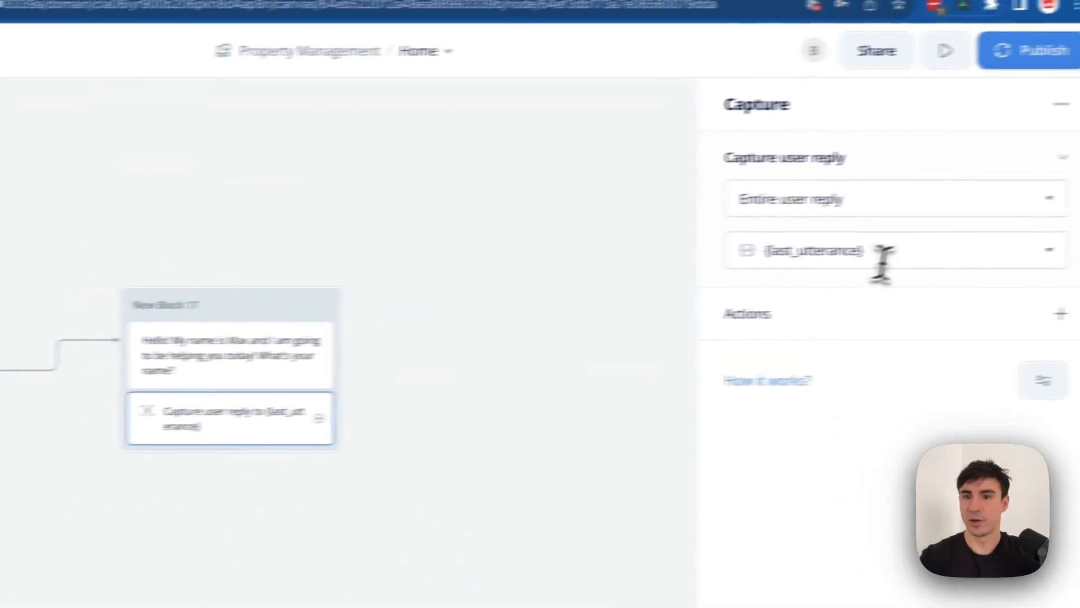
pyautogui.click(817, 256)
pyautogui.press('super+a')
pyautogui.press('BackSpace')
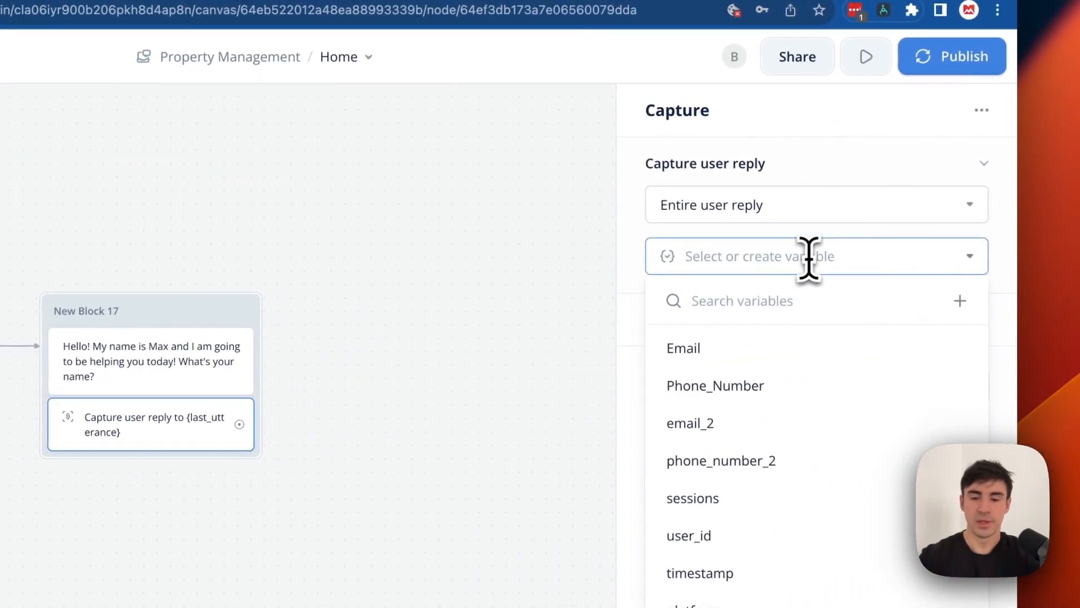
pyautogui.write('name')
pyautogui.click(796, 347)
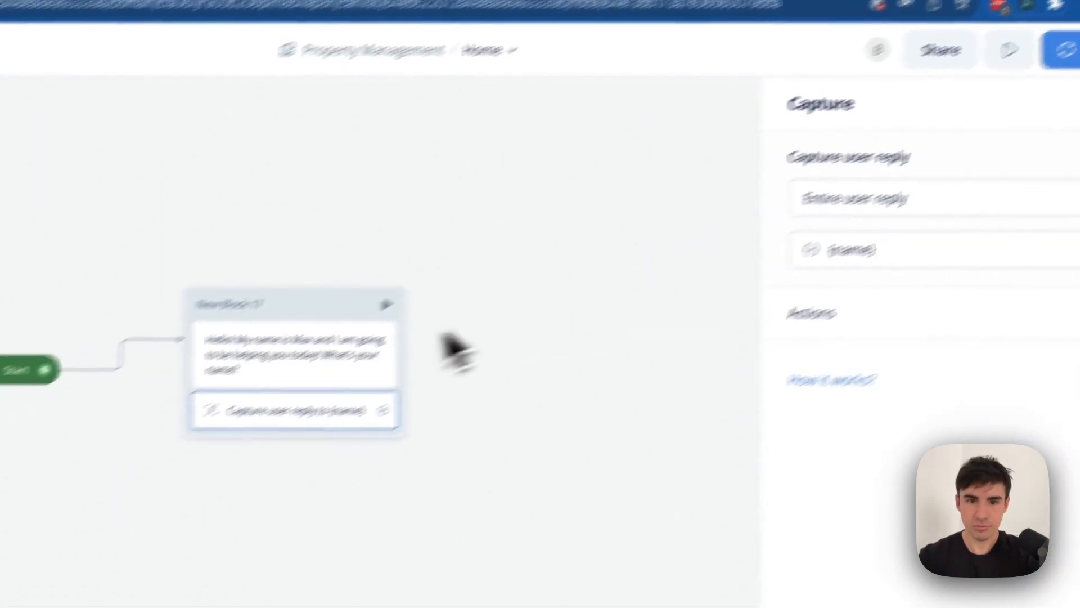
pyautogui.click(375, 362)
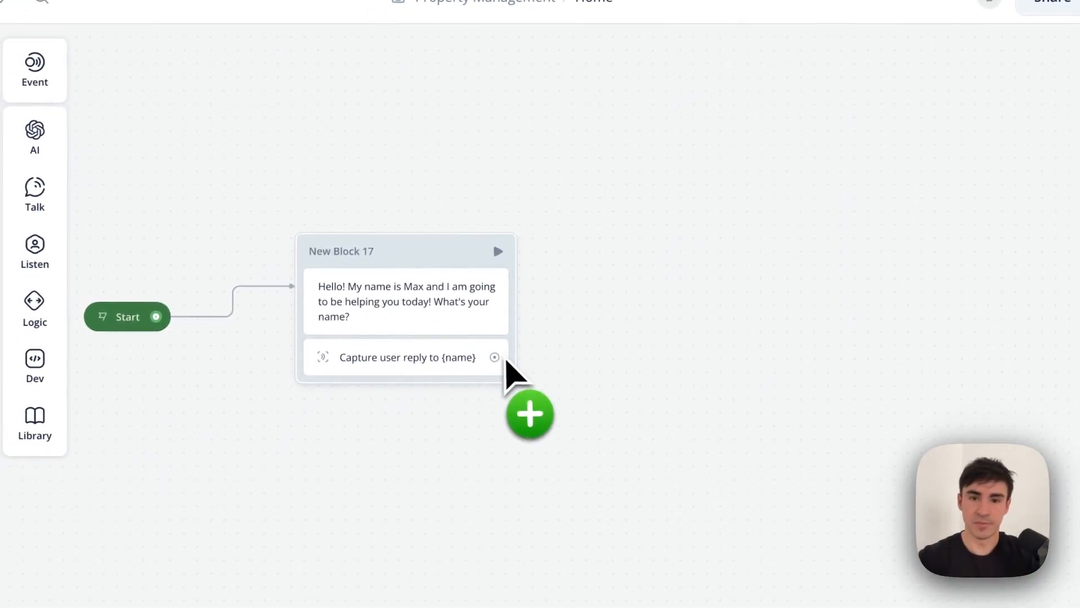
pyautogui.moveTo(506, 360); pyautogui.dragTo(569, 248)
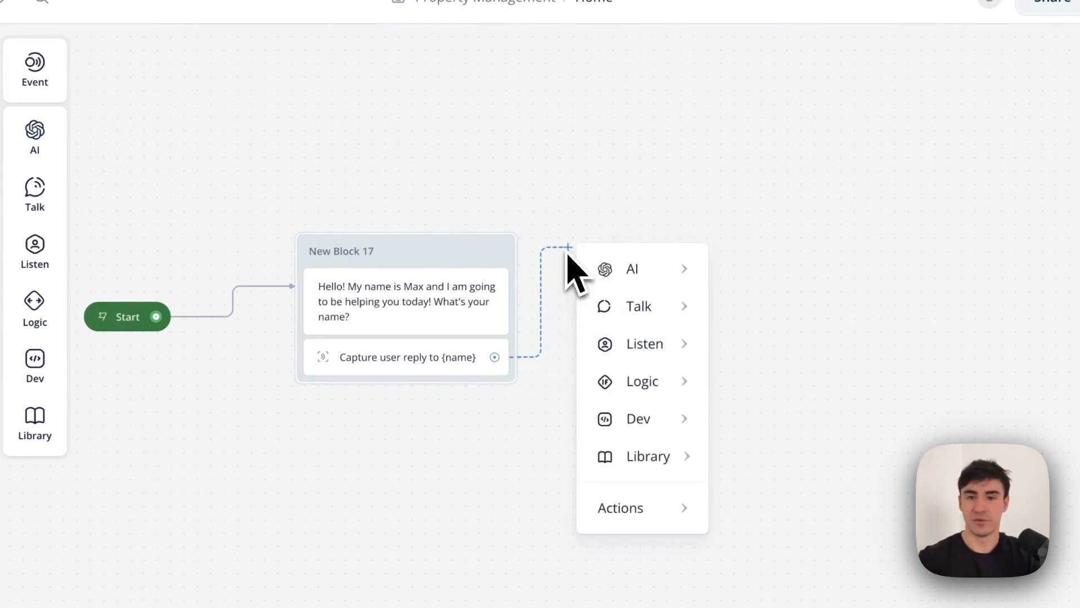
# Add a text block saying 'Nice to meet you {name}! What email we can contact you in case you need it?'.
pyautogui.moveTo(647, 314)
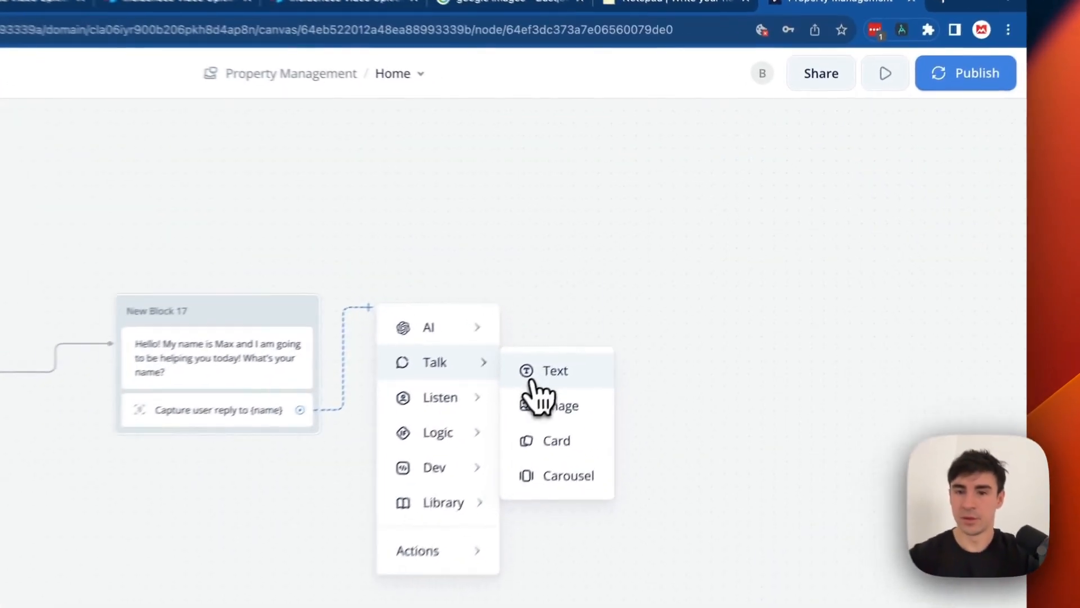
pyautogui.click(668, 274)
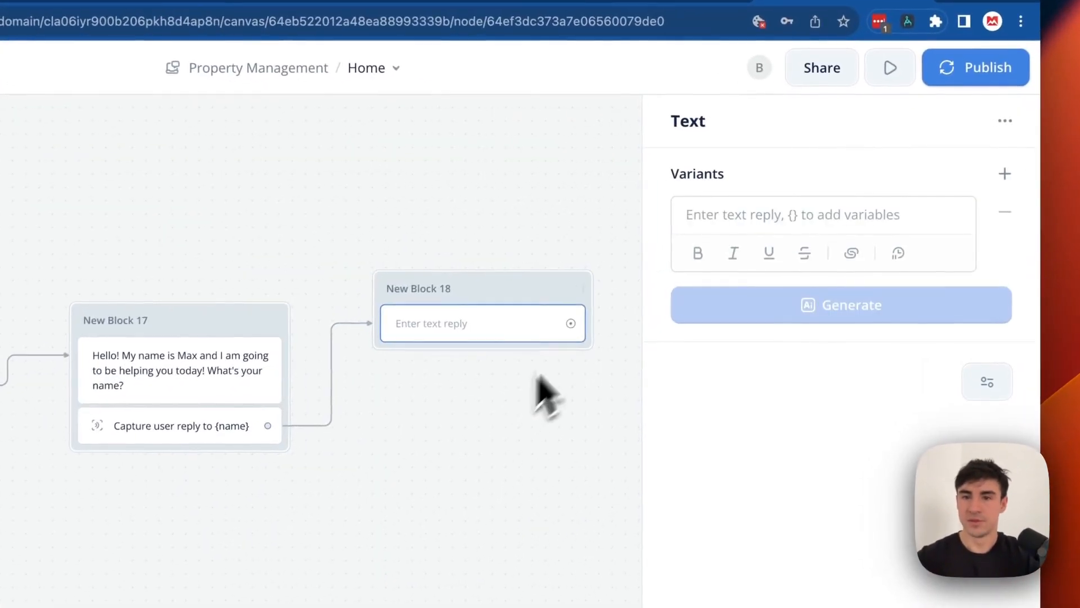
pyautogui.click(737, 215)
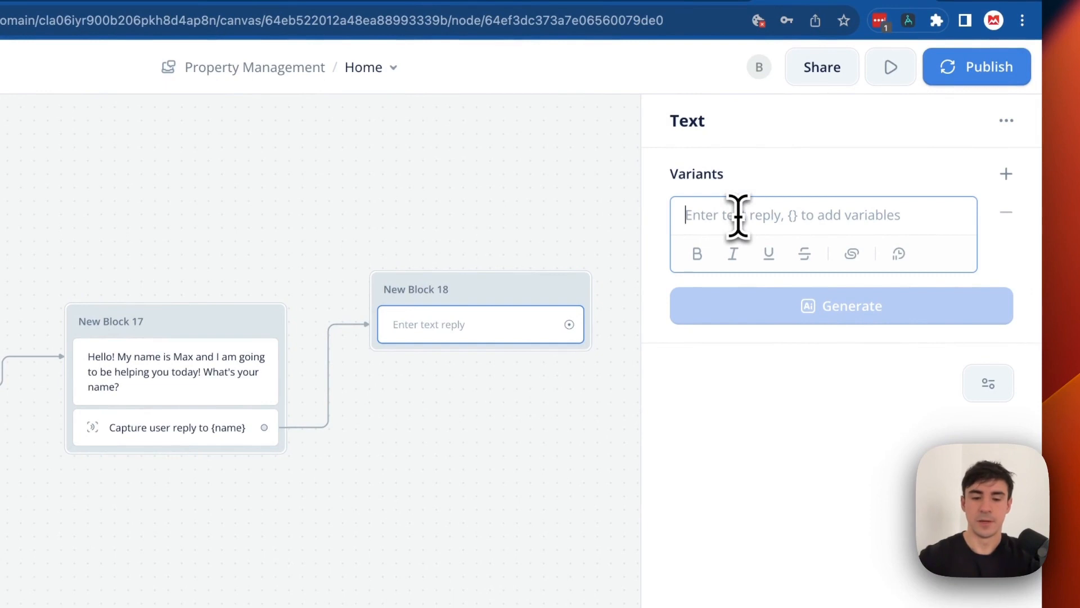
pyautogui.write('Nice to meet you')
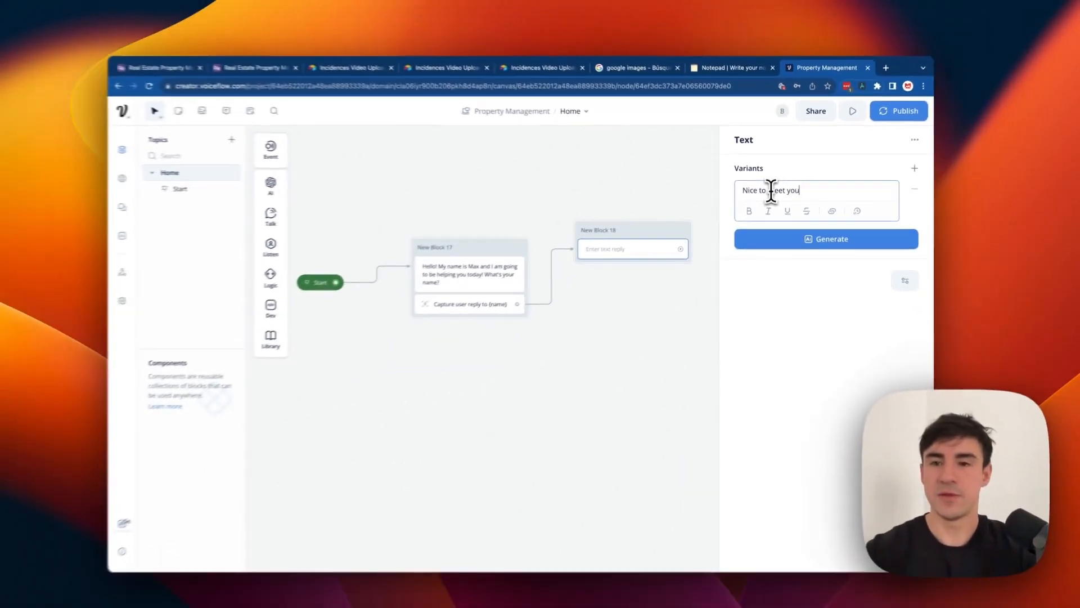
pyautogui.write(' {')
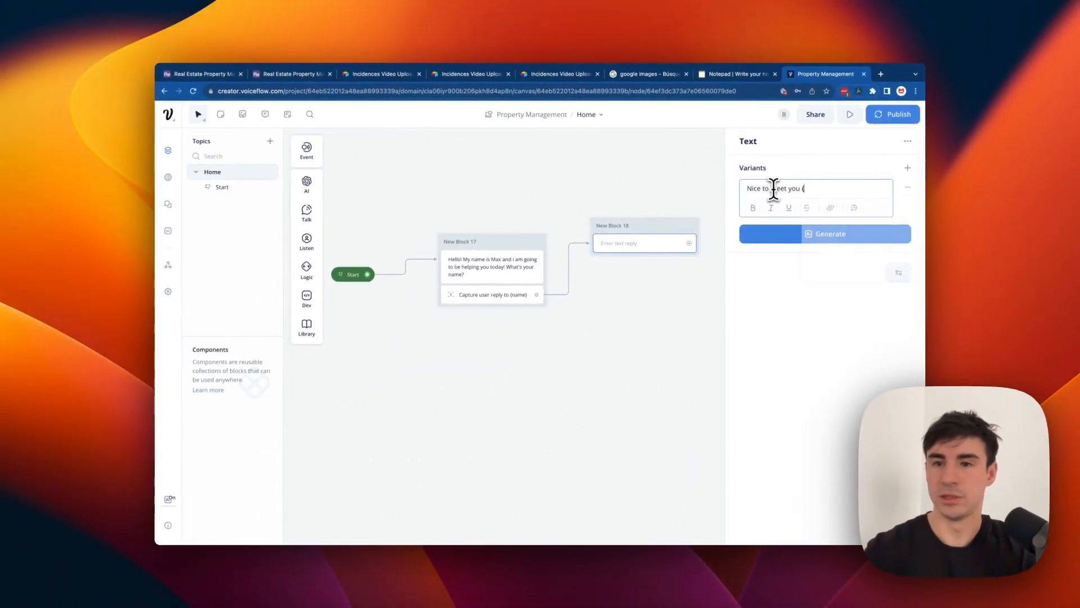
pyautogui.write('name')
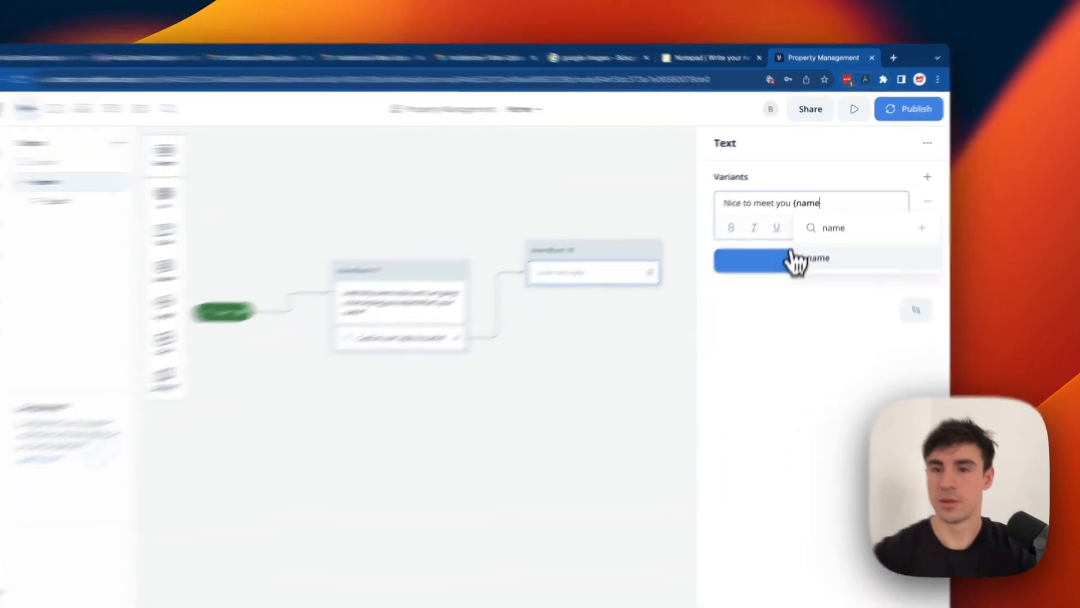
pyautogui.click(810, 231)
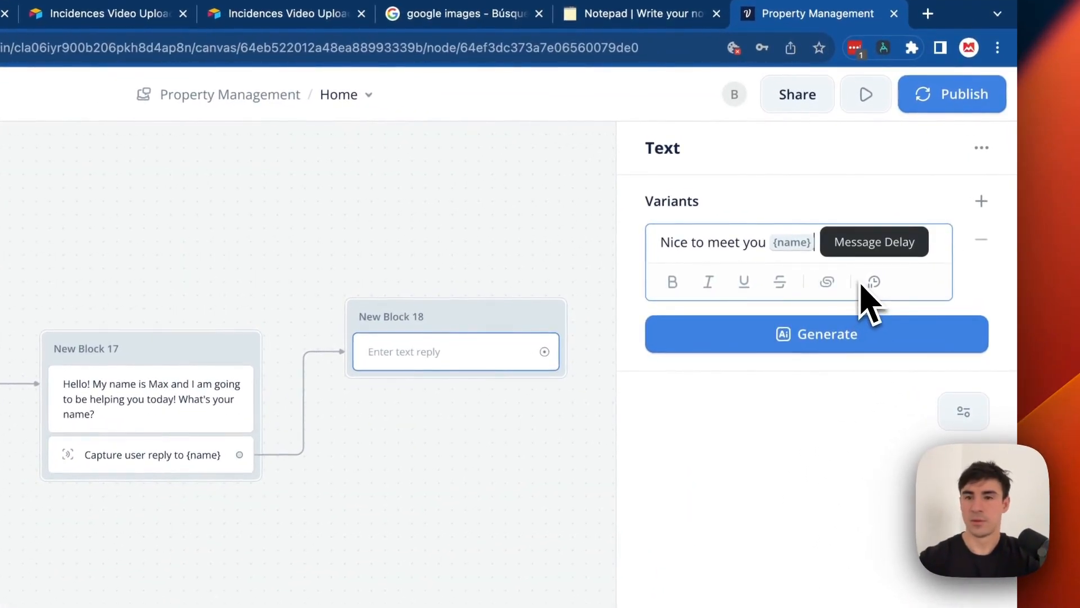
pyautogui.write('! What')
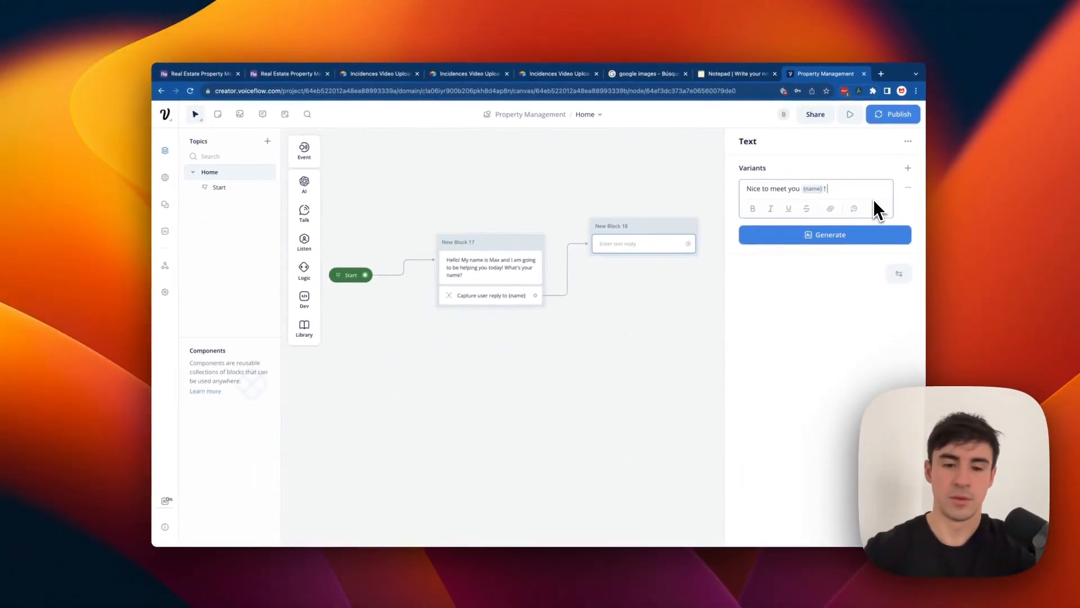
pyautogui.write(' email we')
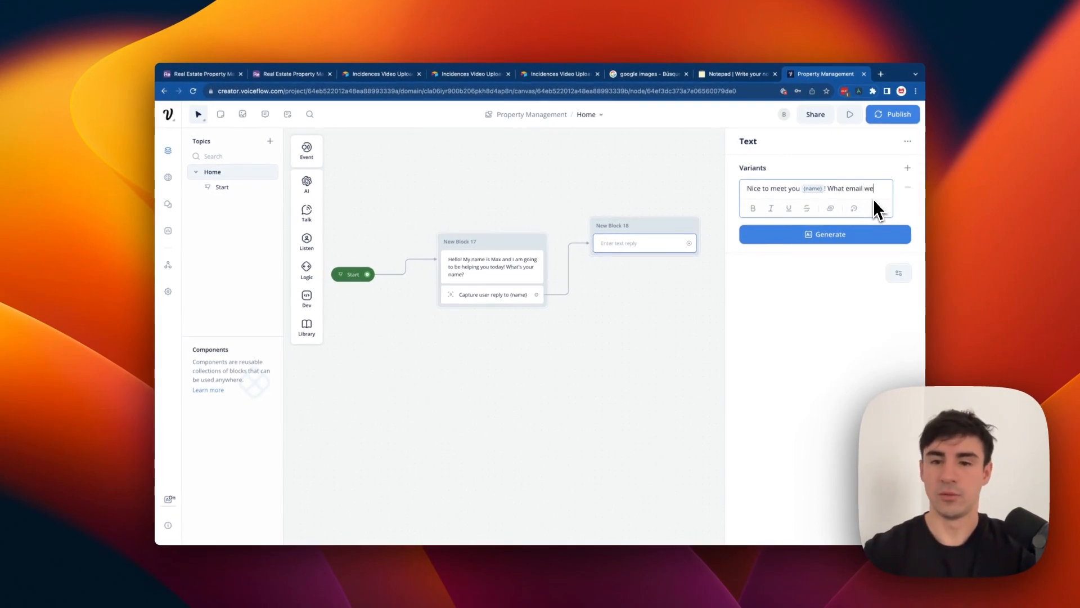
pyautogui.write(' can contact you')
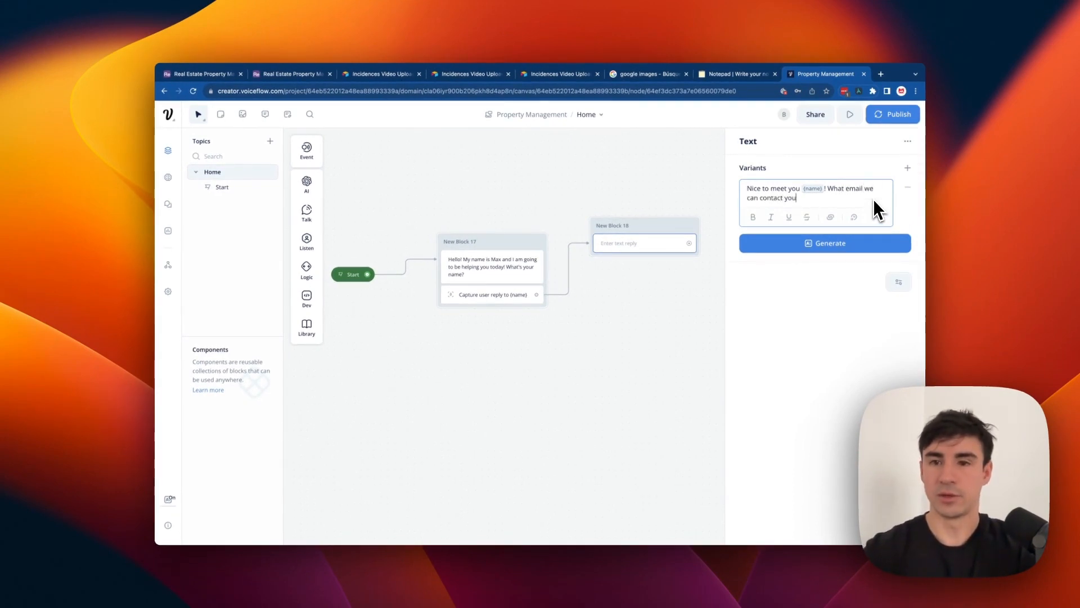
pyautogui.write(' in case you nee')
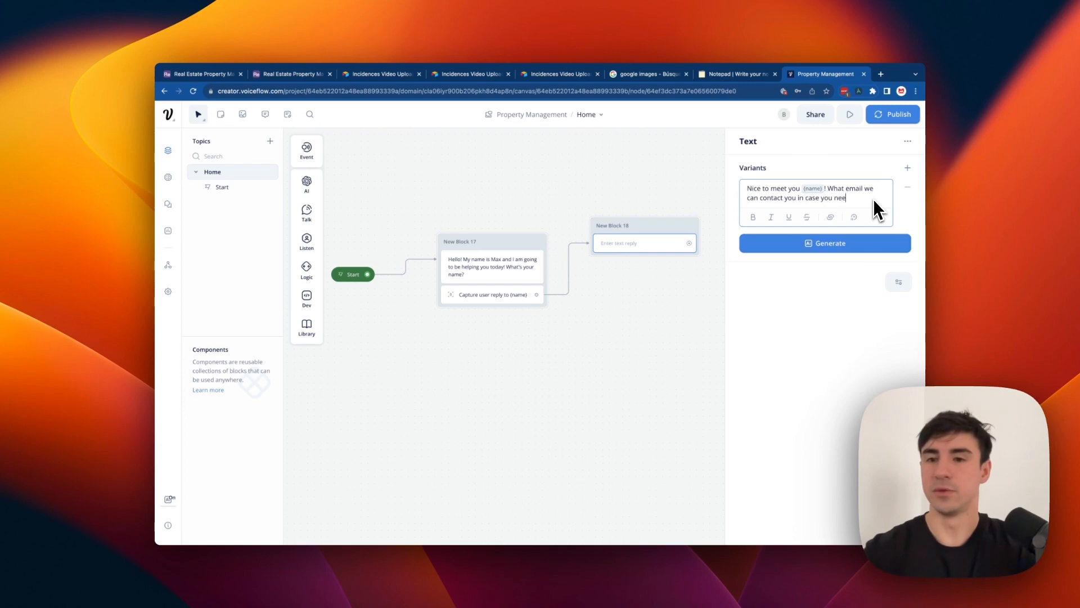
pyautogui.write('d it?')
pyautogui.click(671, 185)
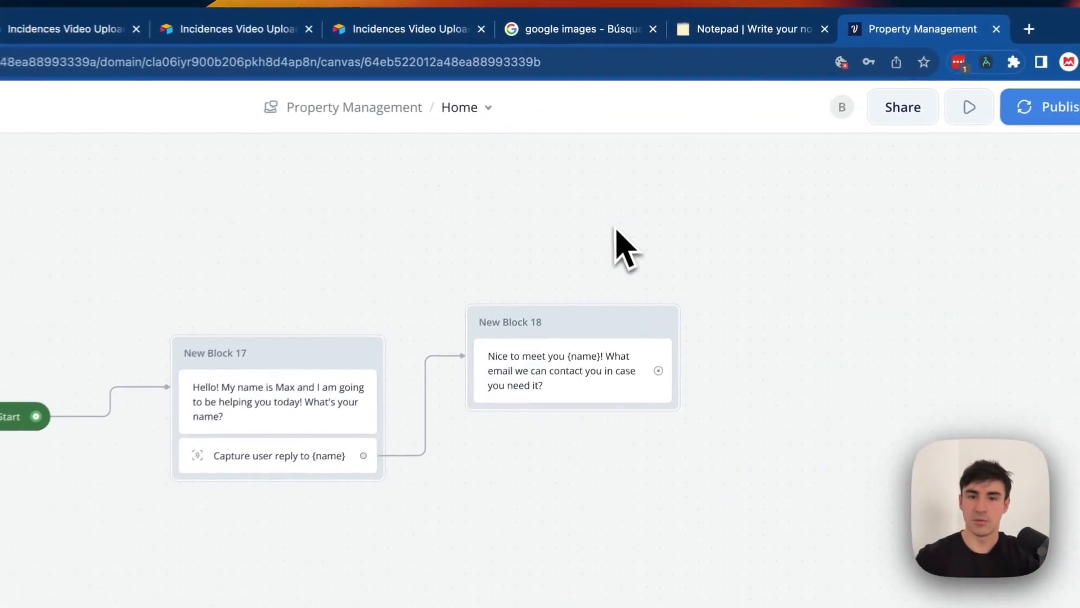
# Add a capture step to New Block 18 saving the user's whole reply into {email_2}.
pyautogui.moveTo(591, 323); pyautogui.dragTo(547, 348)
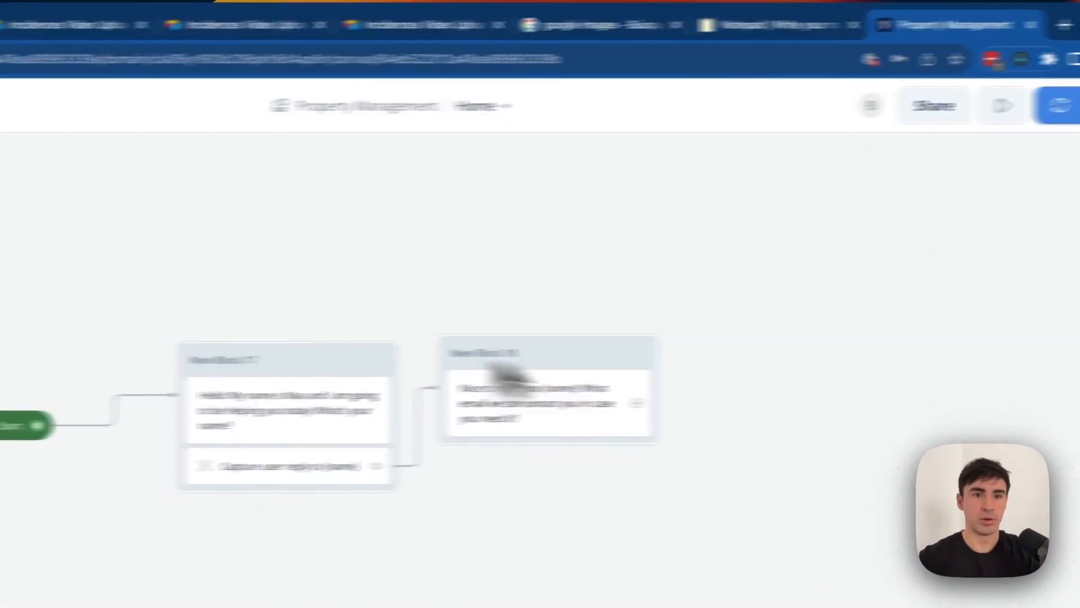
pyautogui.moveTo(260, 242)
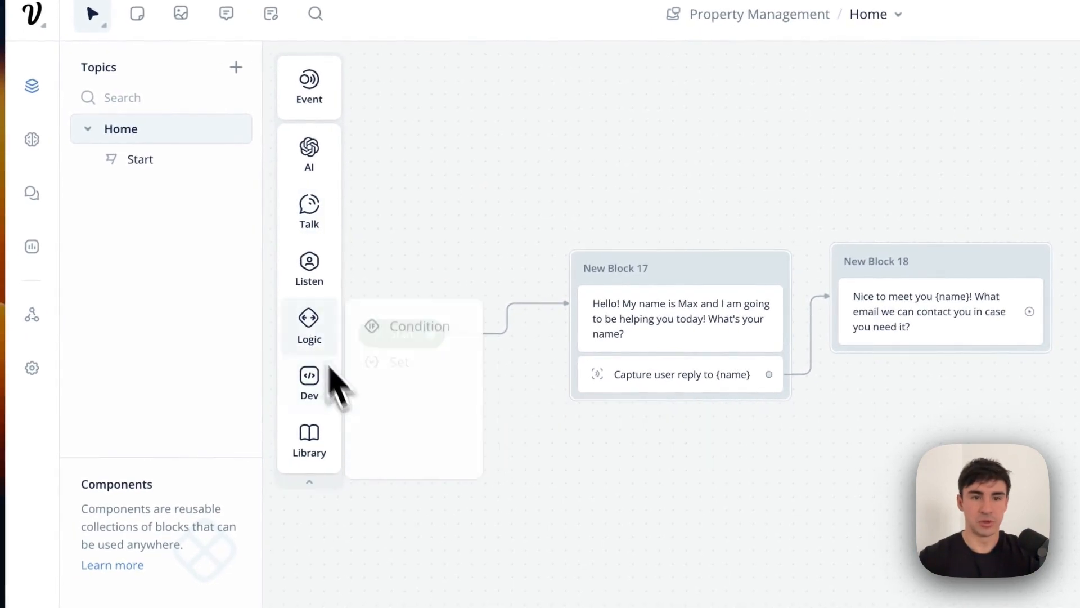
pyautogui.moveTo(250, 305)
pyautogui.moveTo(374, 323); pyautogui.dragTo(911, 374)
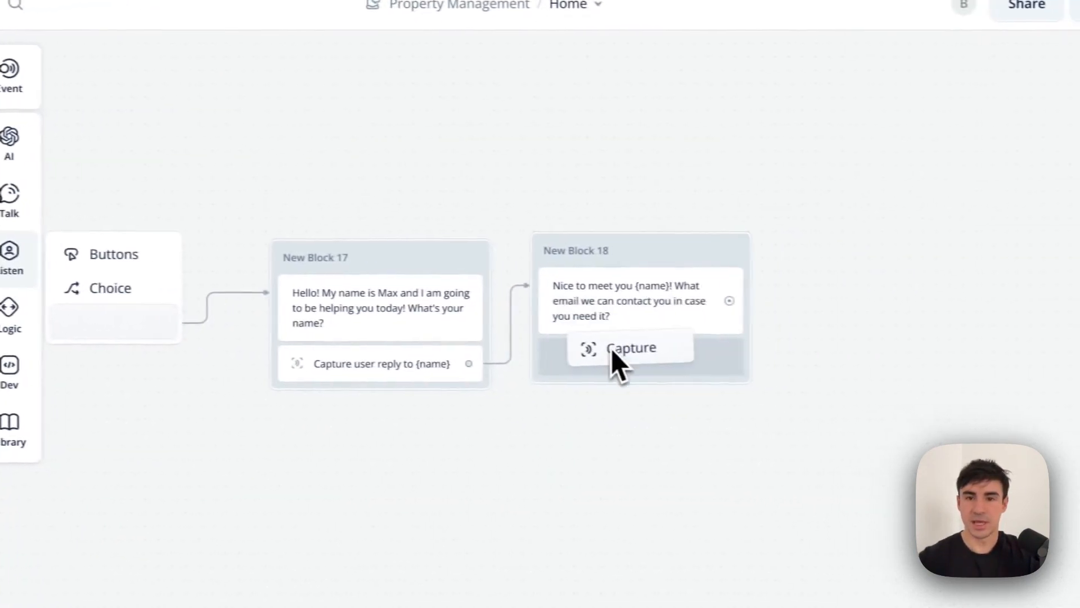
pyautogui.click(1002, 204)
pyautogui.write('emai')
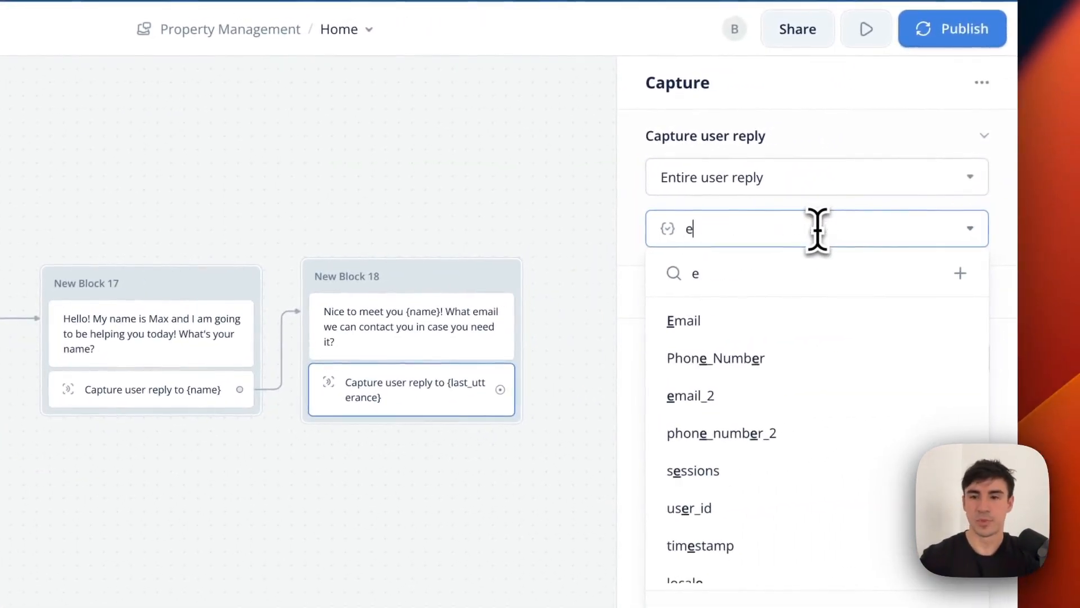
pyautogui.write('l')
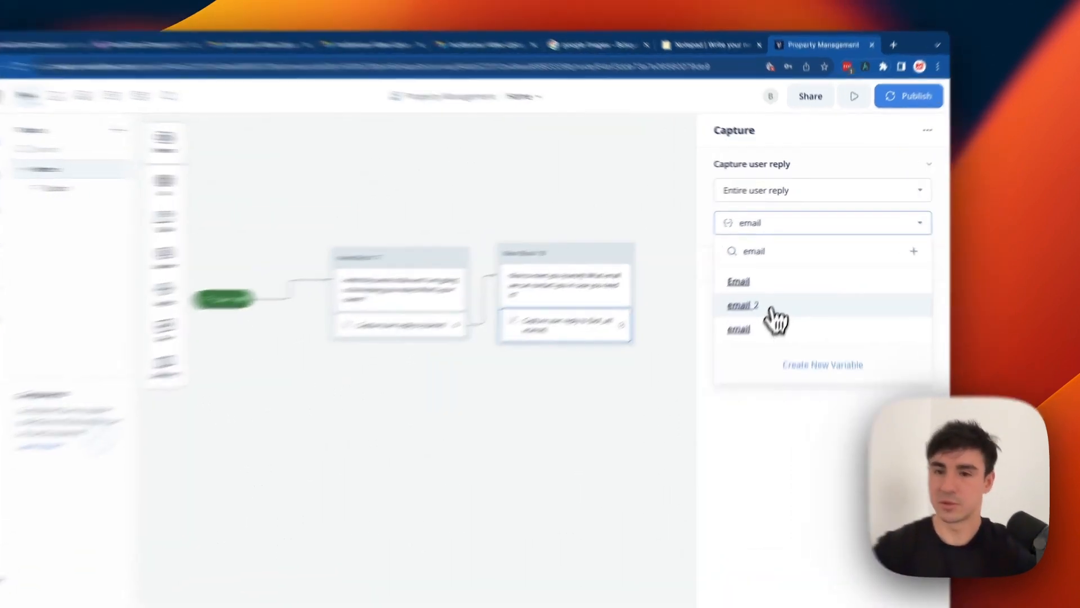
pyautogui.click(786, 288)
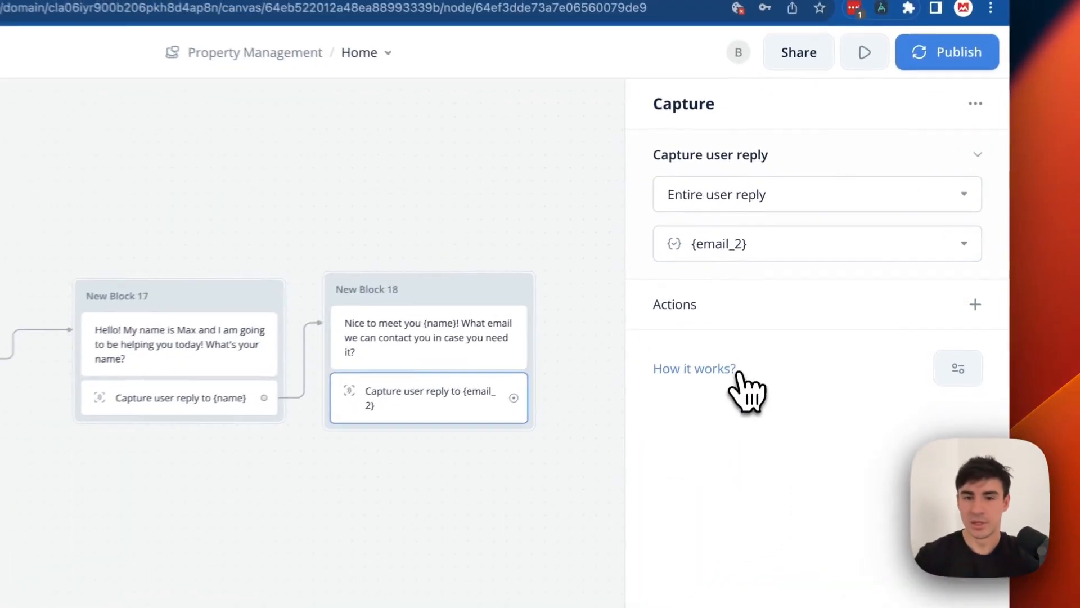
pyautogui.click(579, 307)
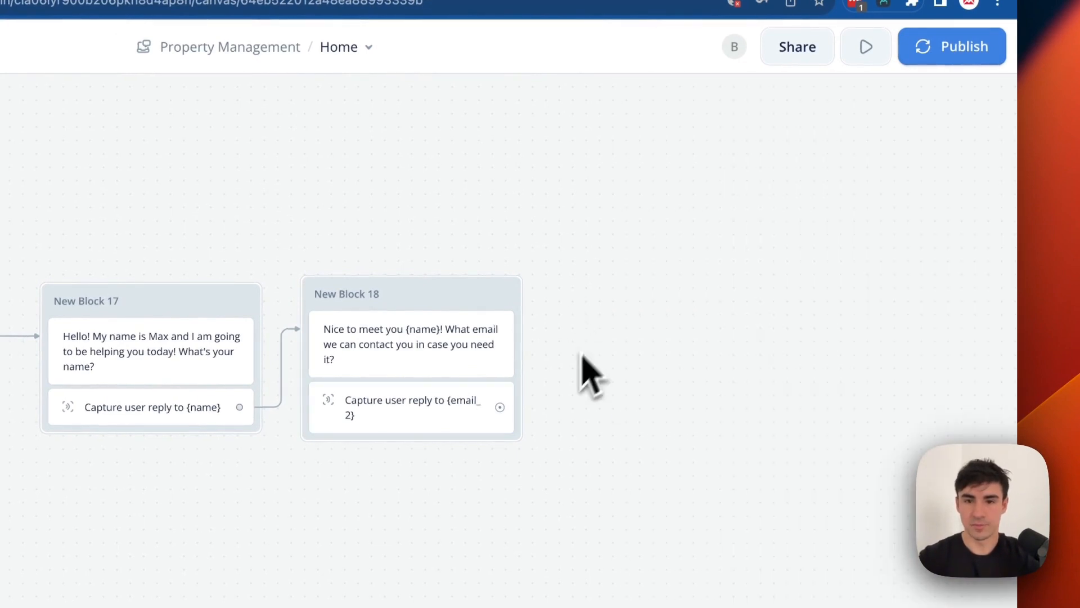
# Add a text block after Block 18's capture asking the user to confirm that {email_2} is correct.
pyautogui.moveTo(499, 407)
pyautogui.mouseDown()
pyautogui.moveTo(518, 429)
pyautogui.moveTo(559, 303)
pyautogui.moveTo(570, 298)
pyautogui.mouseUp()
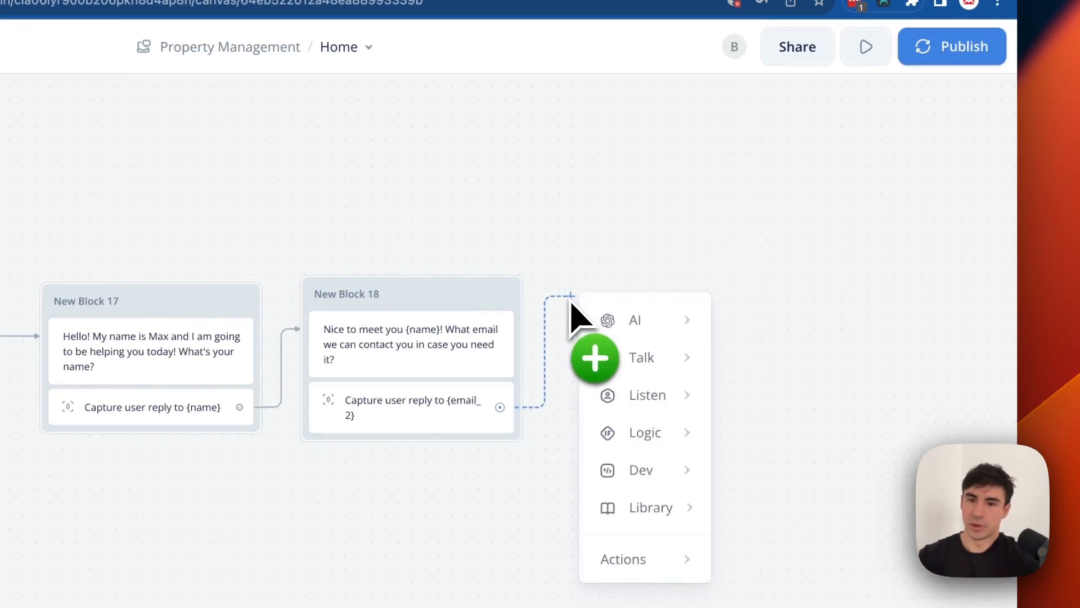
pyautogui.moveTo(643, 361)
pyautogui.click(766, 367)
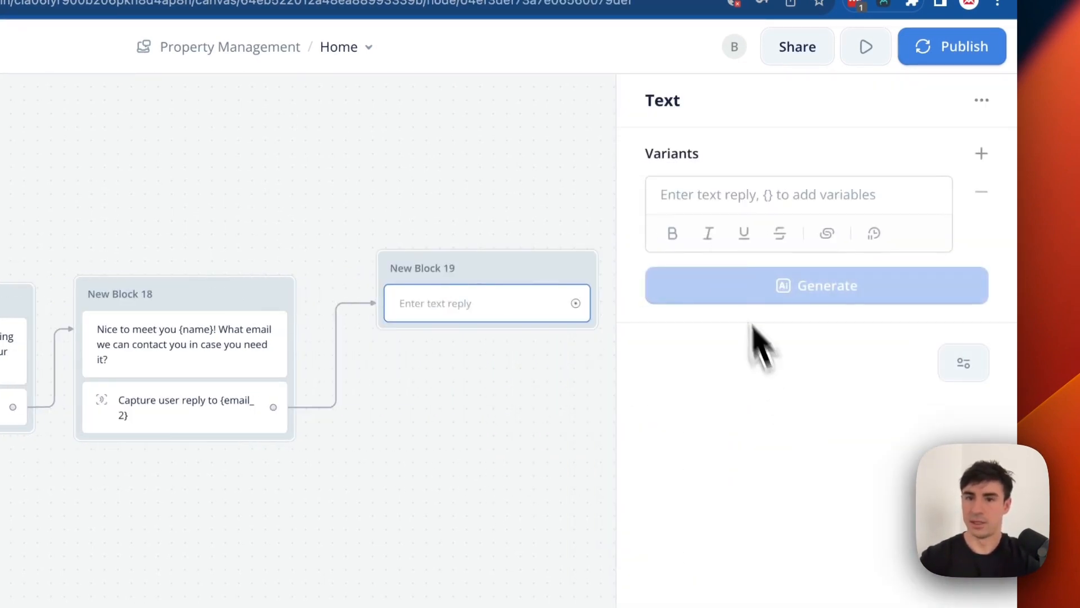
pyautogui.click(699, 197)
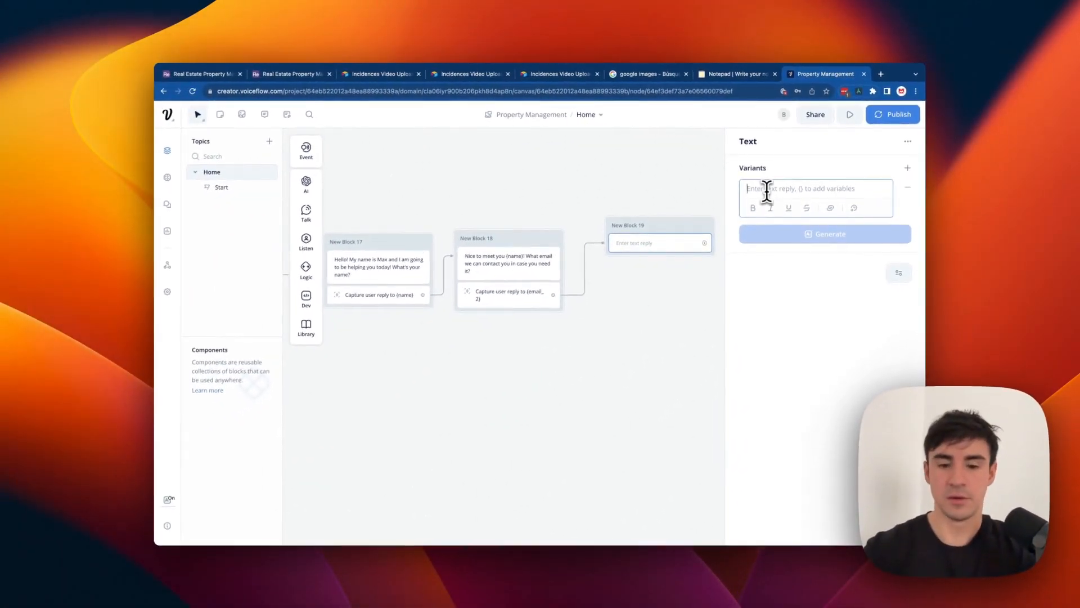
pyautogui.write('Okay! So the email that we can write to you')
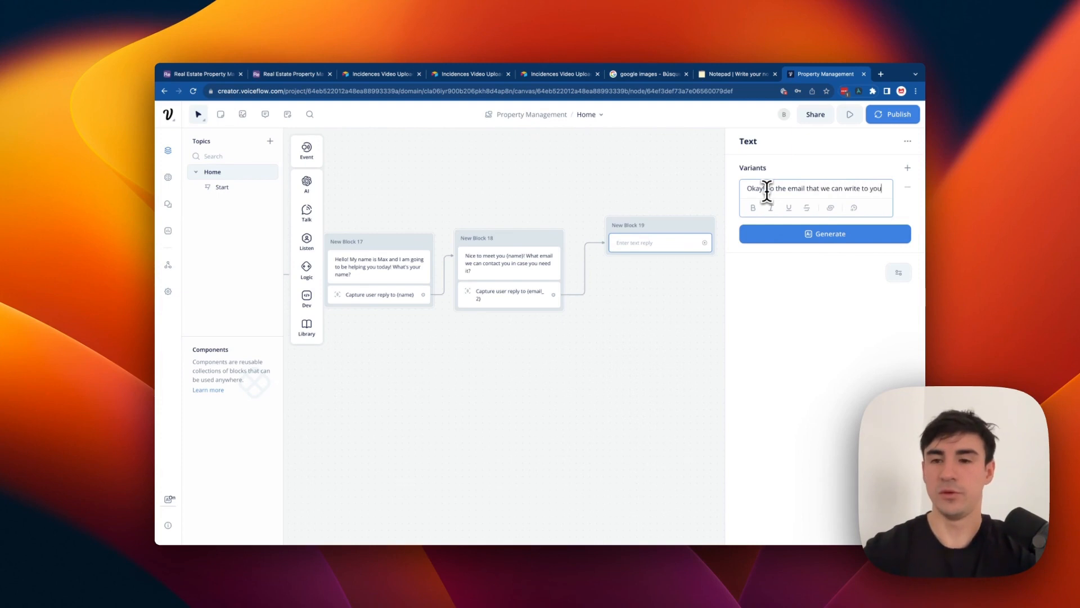
pyautogui.write('is')
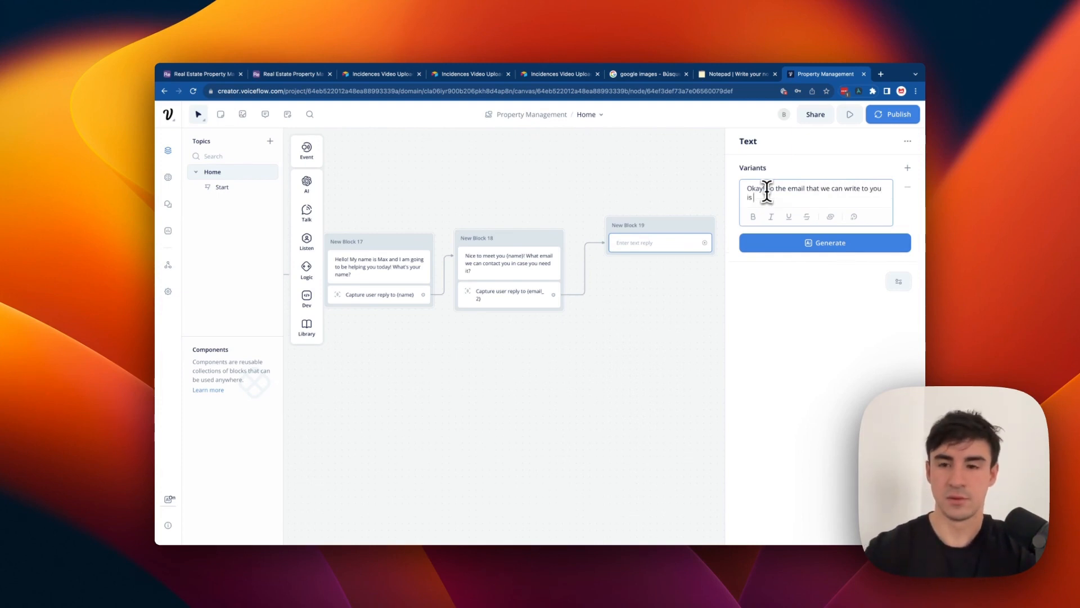
pyautogui.write(' {email')
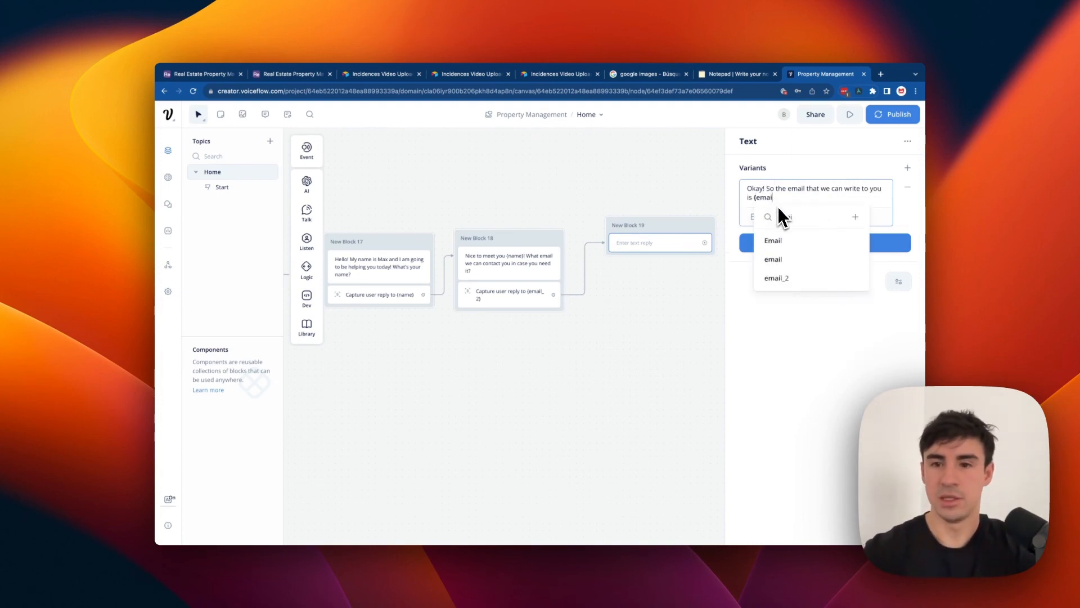
pyautogui.click(776, 277)
pyautogui.click(815, 243)
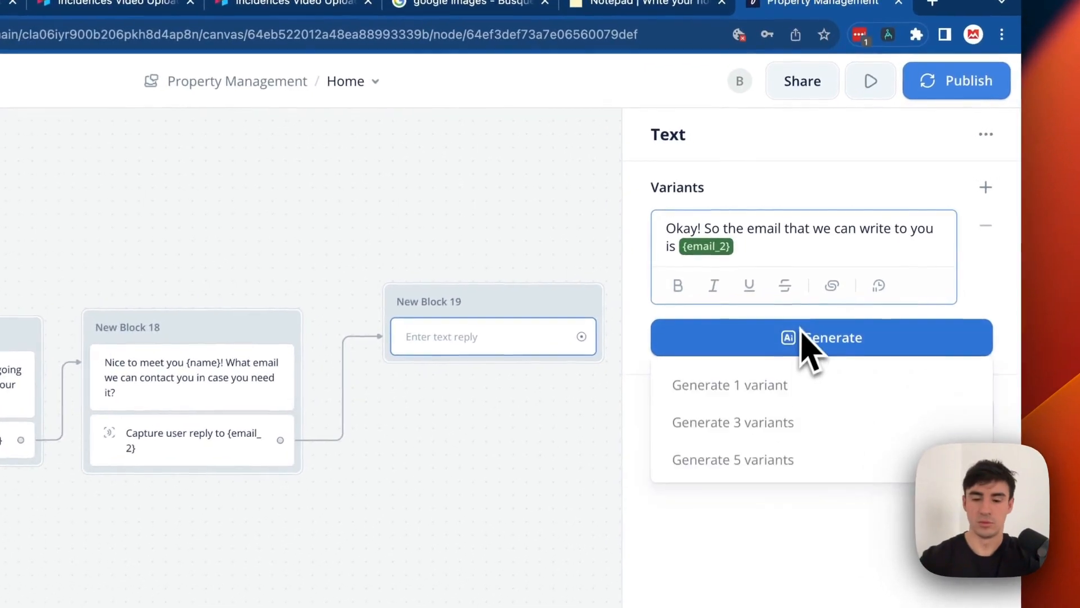
pyautogui.write(', is this correct?')
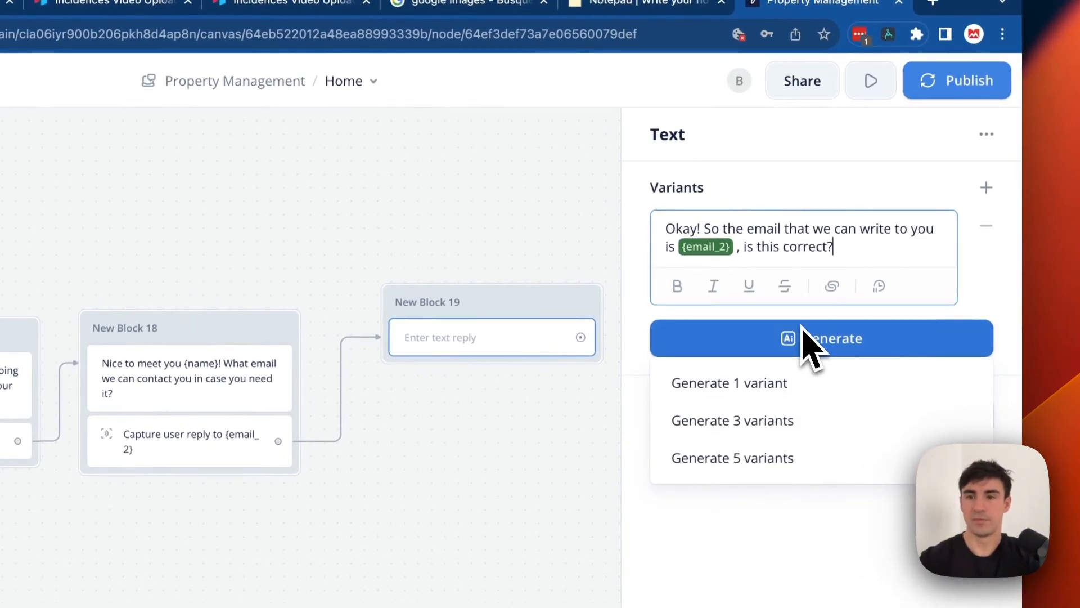
pyautogui.click(498, 228)
pyautogui.moveTo(492, 313); pyautogui.dragTo(472, 338)
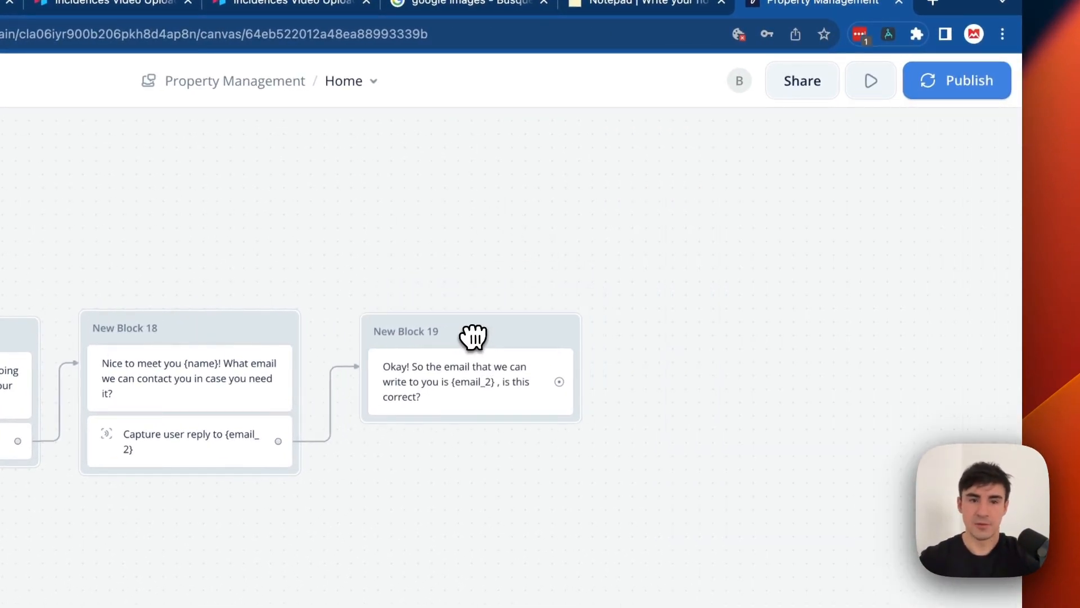
# Add a Buttons step to Block 19 with Yes and No options, deleting the extra third button.
pyautogui.moveTo(298, 314)
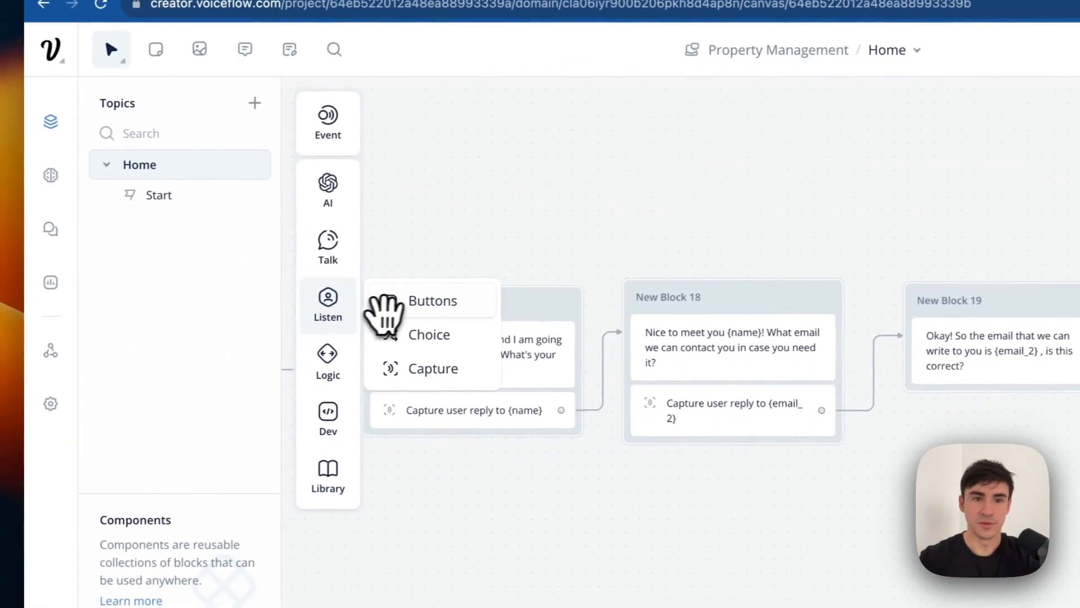
pyautogui.moveTo(385, 304); pyautogui.dragTo(1021, 416)
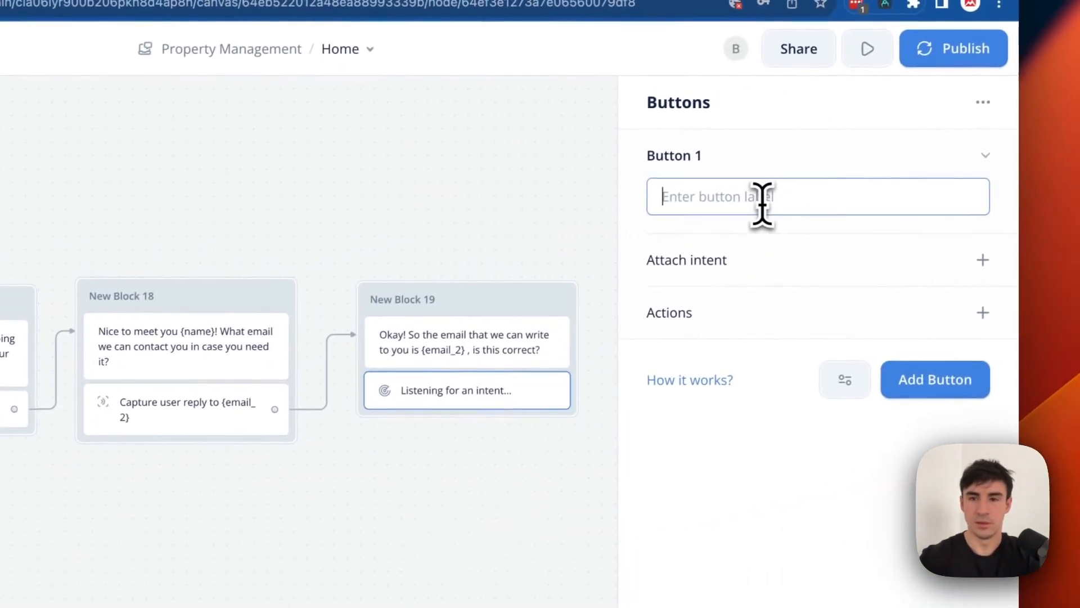
pyautogui.write('Yes')
pyautogui.click(948, 385)
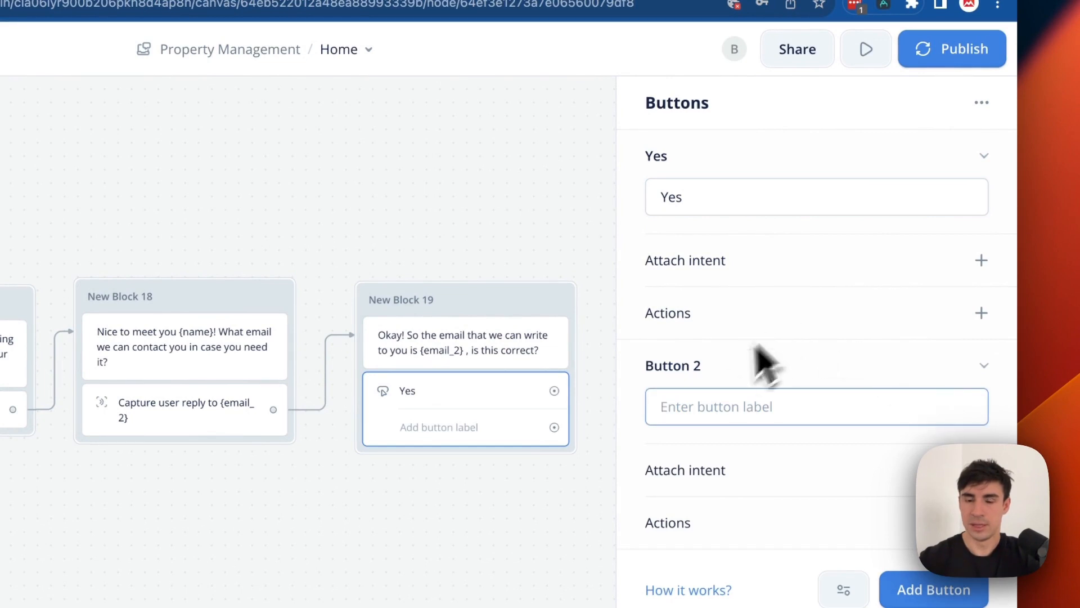
pyautogui.write('No')
pyautogui.click(934, 590)
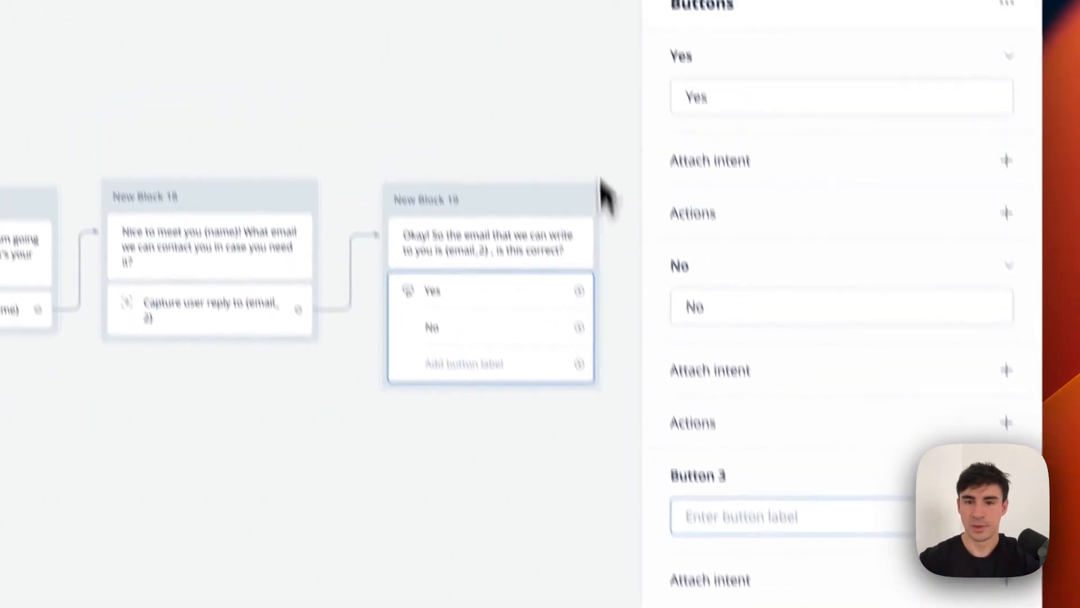
pyautogui.click(603, 183)
pyautogui.click(492, 360)
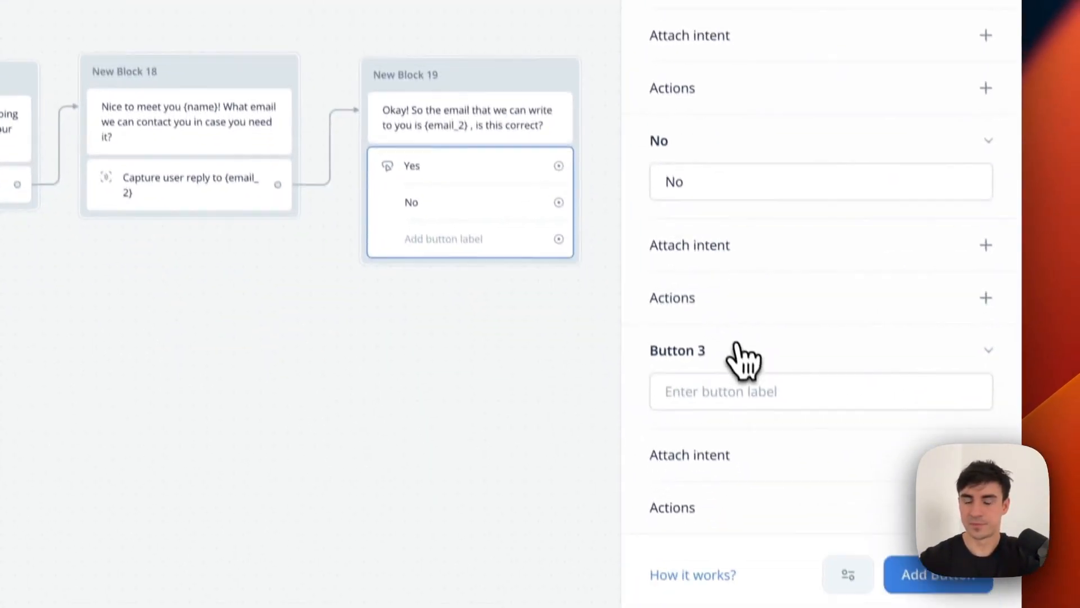
pyautogui.rightClick(737, 345)
pyautogui.click(770, 409)
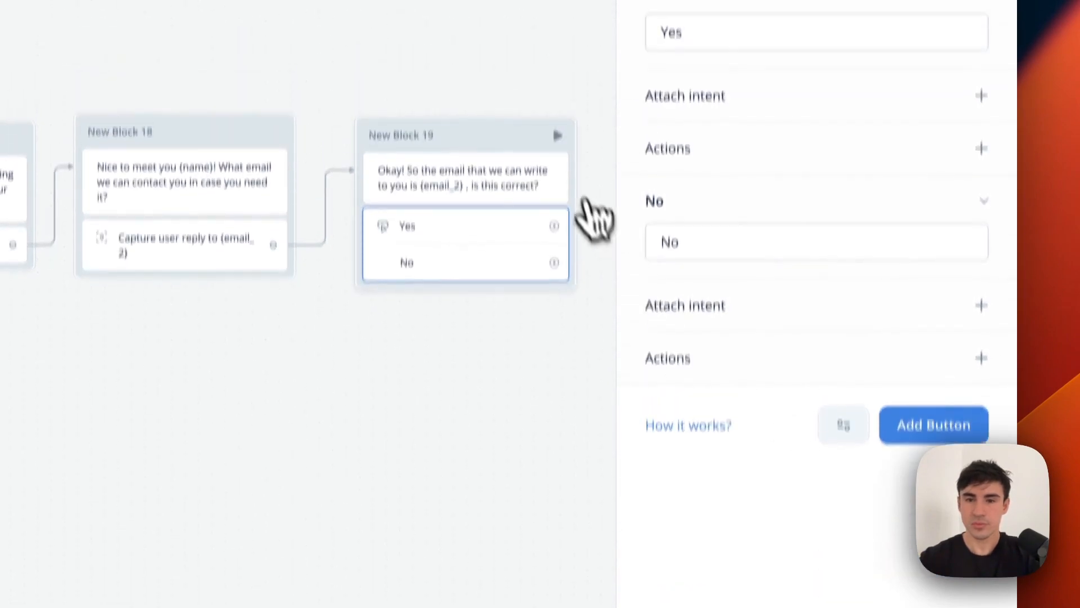
pyautogui.moveTo(511, 184); pyautogui.dragTo(510, 175)
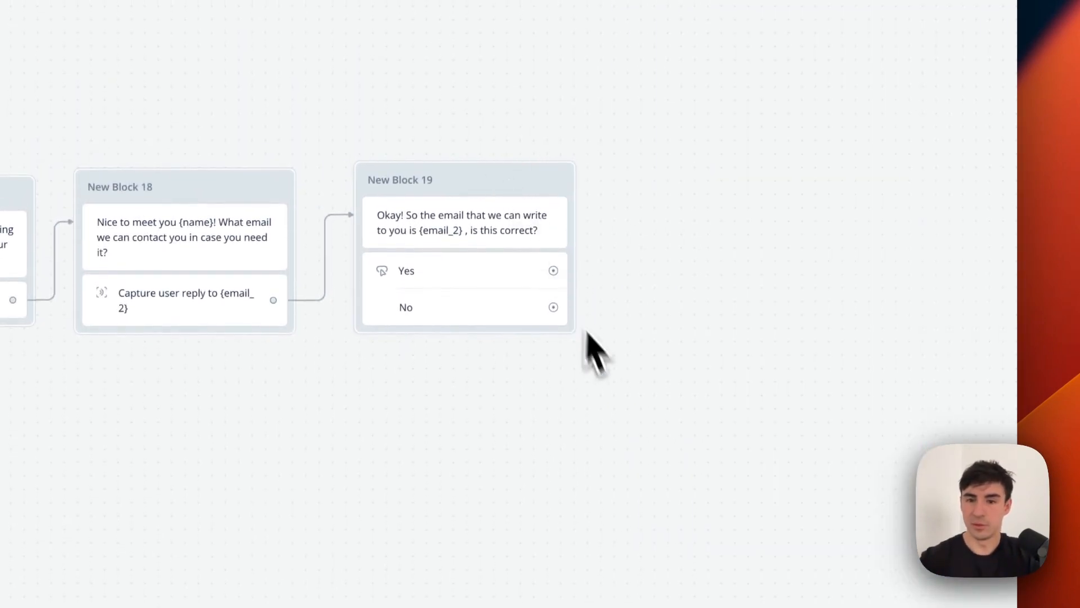
# Link Block 19's No answer back to Block 18's capture and reroute the link to the right.
pyautogui.moveTo(722, 326); pyautogui.dragTo(287, 319)
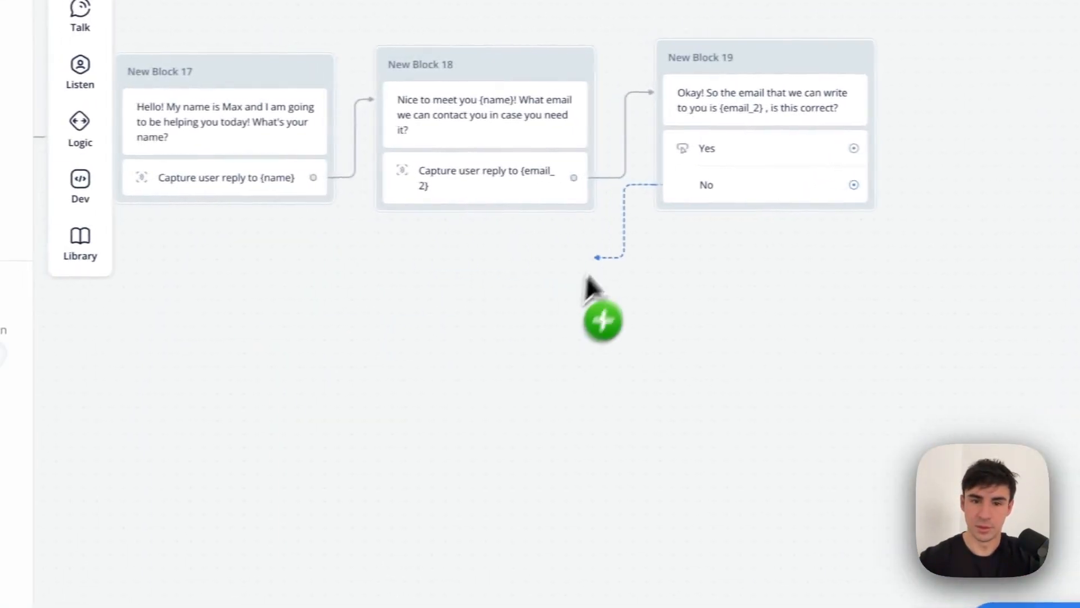
pyautogui.moveTo(607, 197)
pyautogui.mouseDown()
pyautogui.moveTo(596, 202)
pyautogui.moveTo(602, 184)
pyautogui.moveTo(595, 204)
pyautogui.moveTo(581, 196)
pyautogui.moveTo(589, 206)
pyautogui.mouseUp()
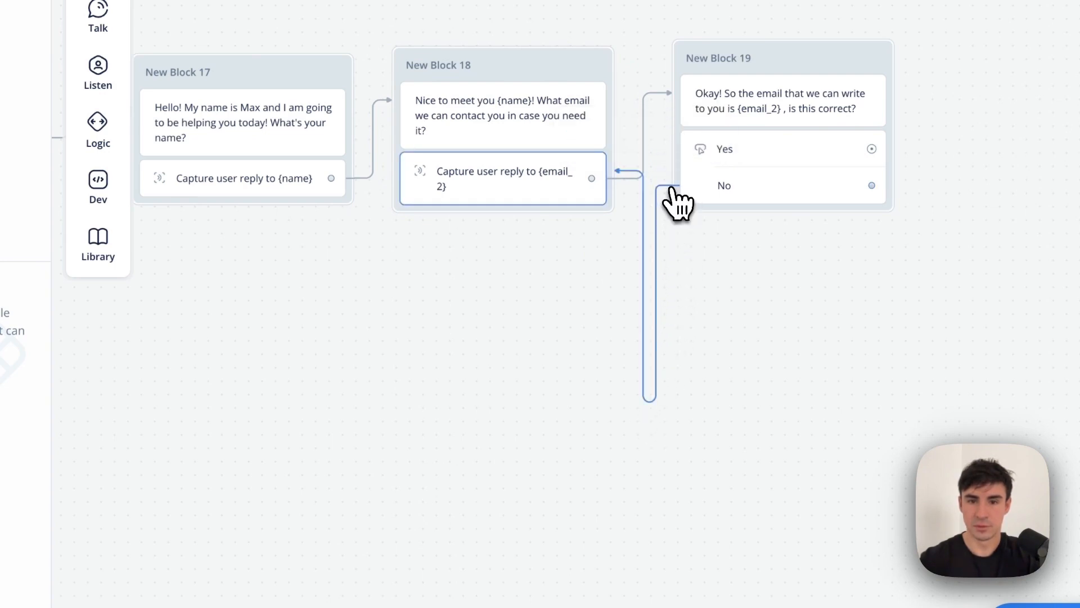
pyautogui.click(674, 317)
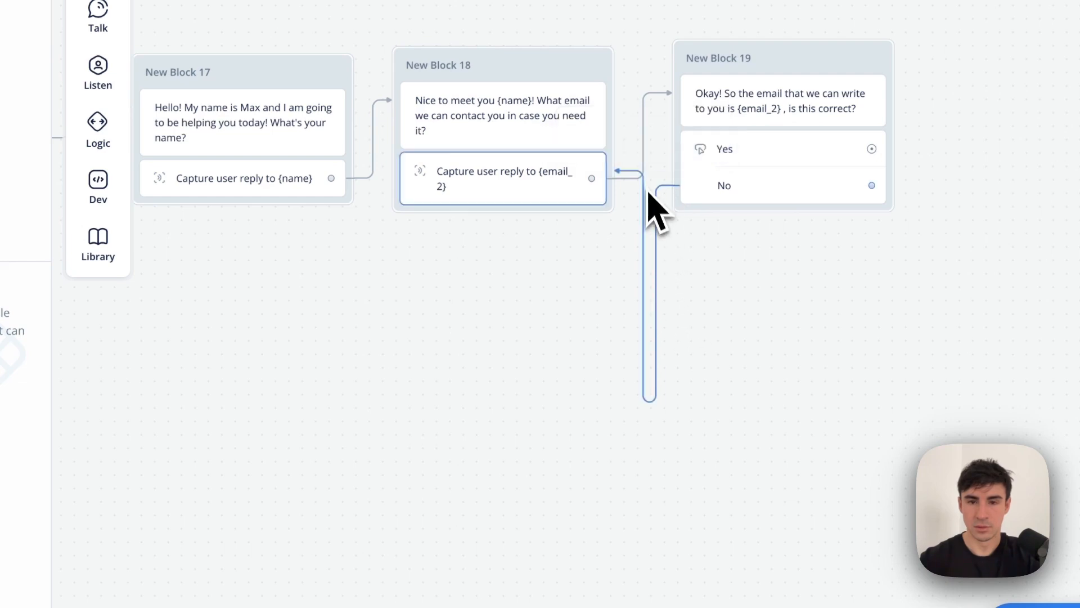
pyautogui.click(655, 232)
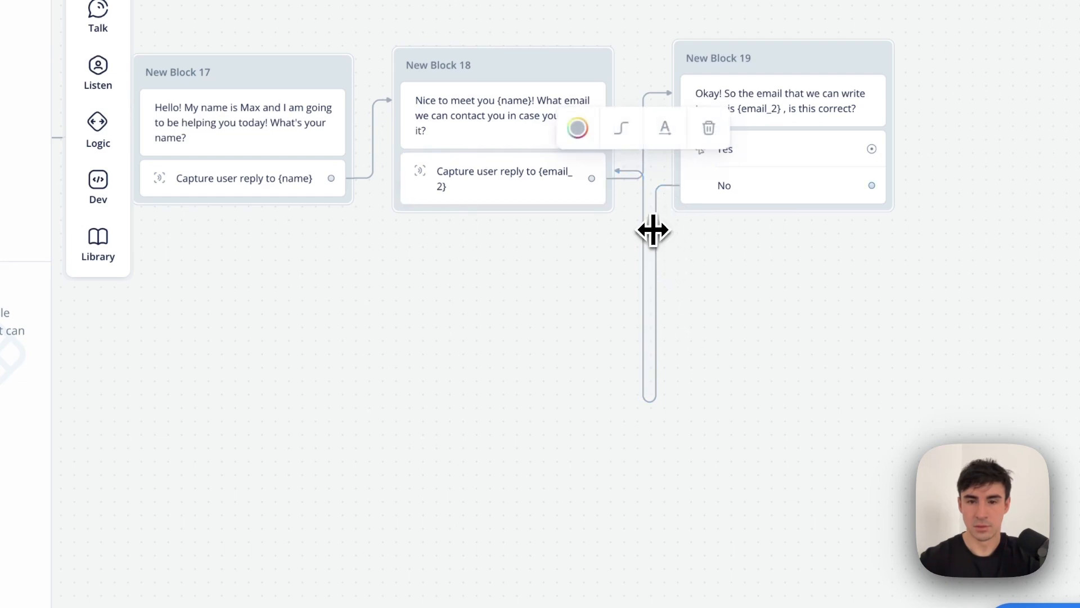
pyautogui.moveTo(654, 232); pyautogui.dragTo(1007, 245)
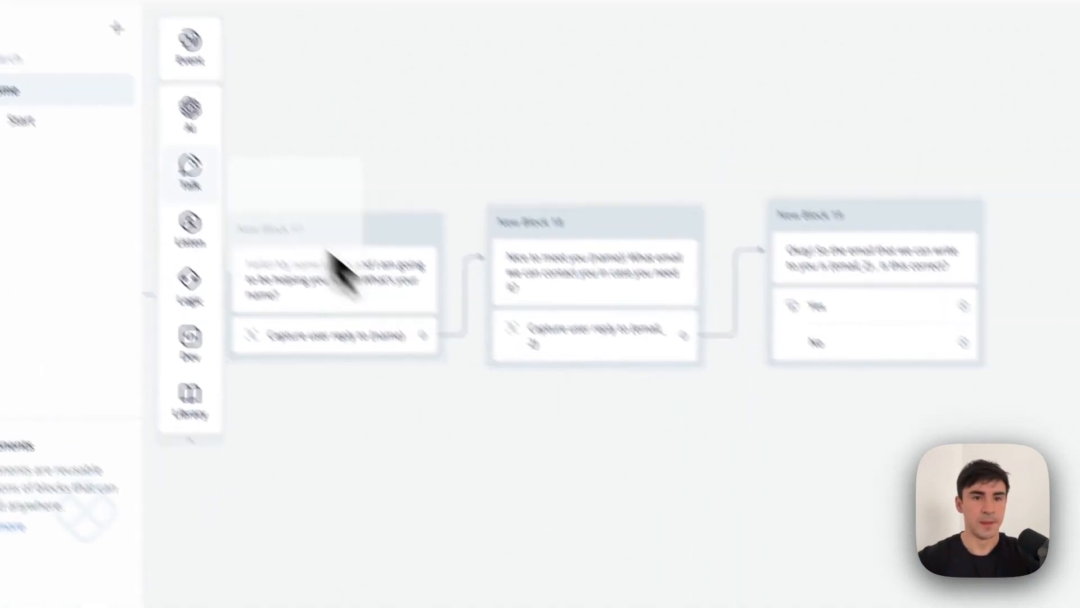
# Drop a new text block, New Block 20, below the flow.
pyautogui.moveTo(295, 267)
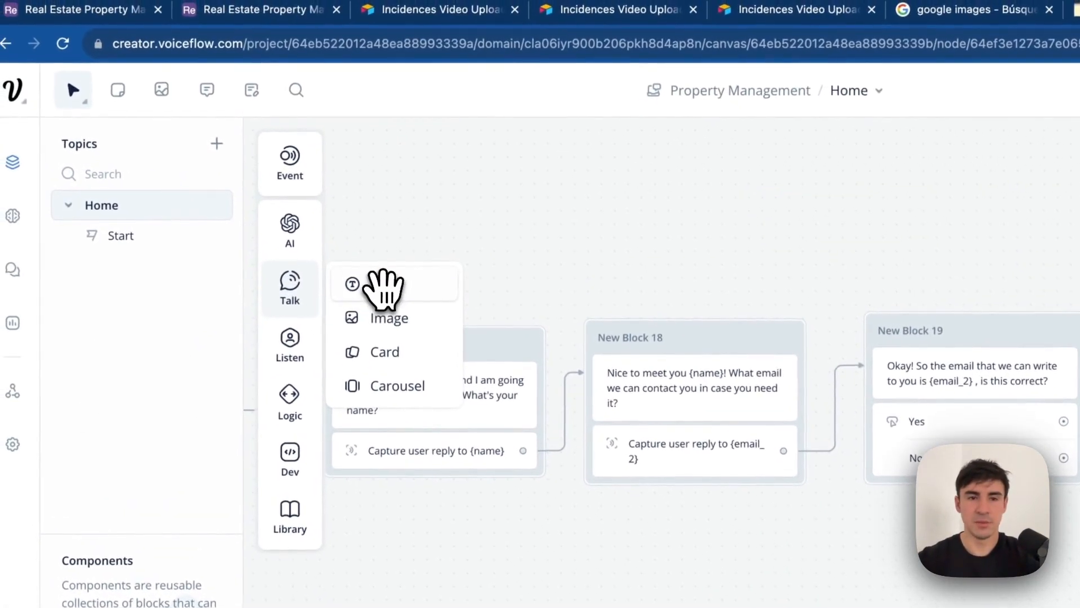
pyautogui.moveTo(384, 288); pyautogui.dragTo(895, 602)
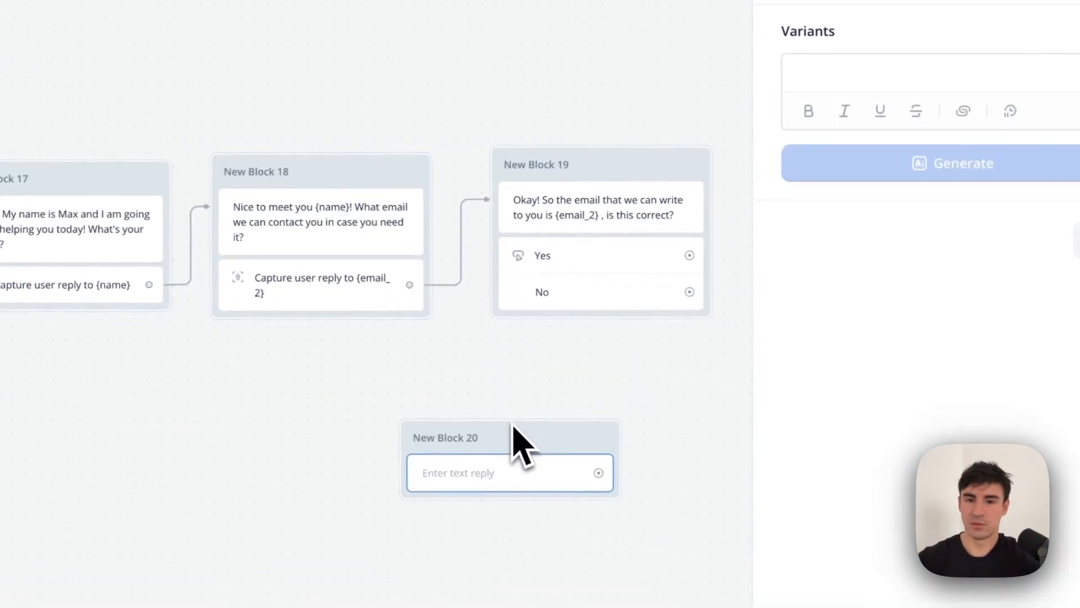
pyautogui.moveTo(514, 433); pyautogui.dragTo(511, 376)
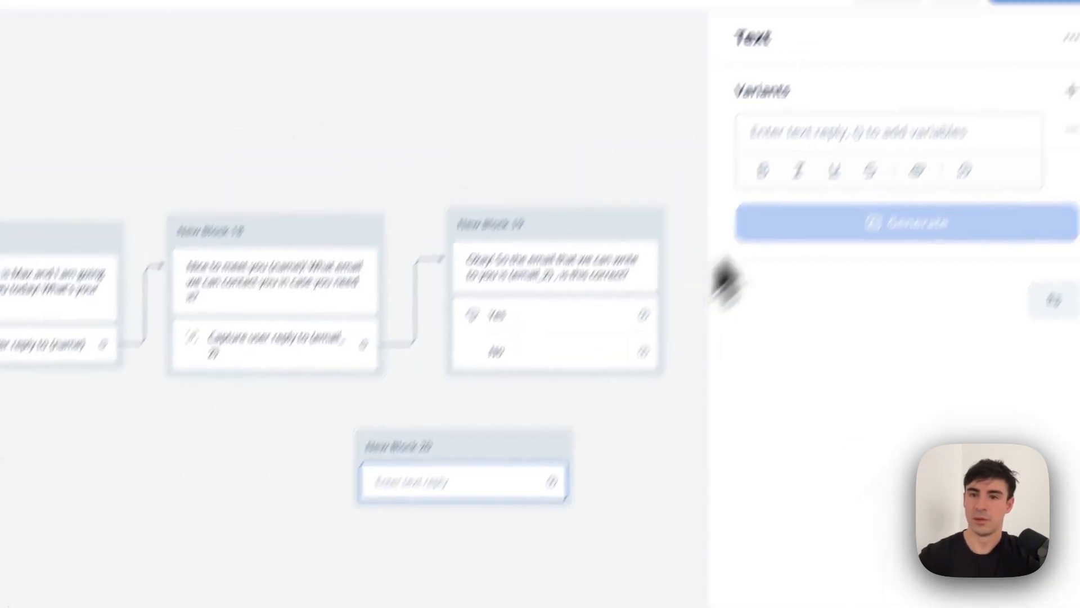
pyautogui.click(900, 71)
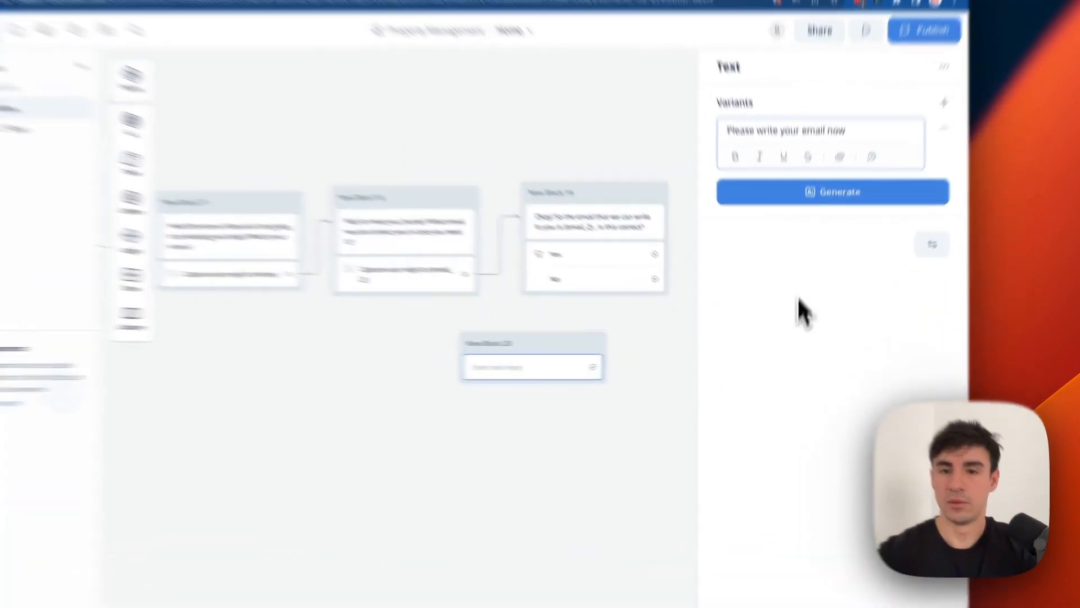
# Keep Block 20's 'Please write your email now' message and connect No to it.
pyautogui.click(717, 326)
pyautogui.moveTo(599, 242); pyautogui.dragTo(516, 385)
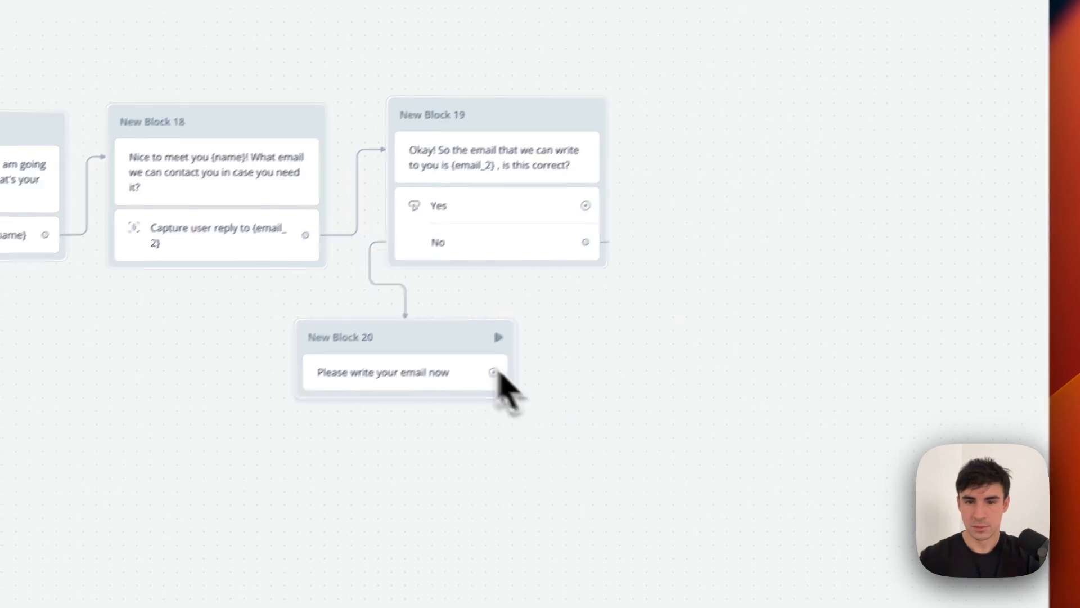
pyautogui.click(364, 266)
pyautogui.moveTo(481, 184); pyautogui.dragTo(745, 182)
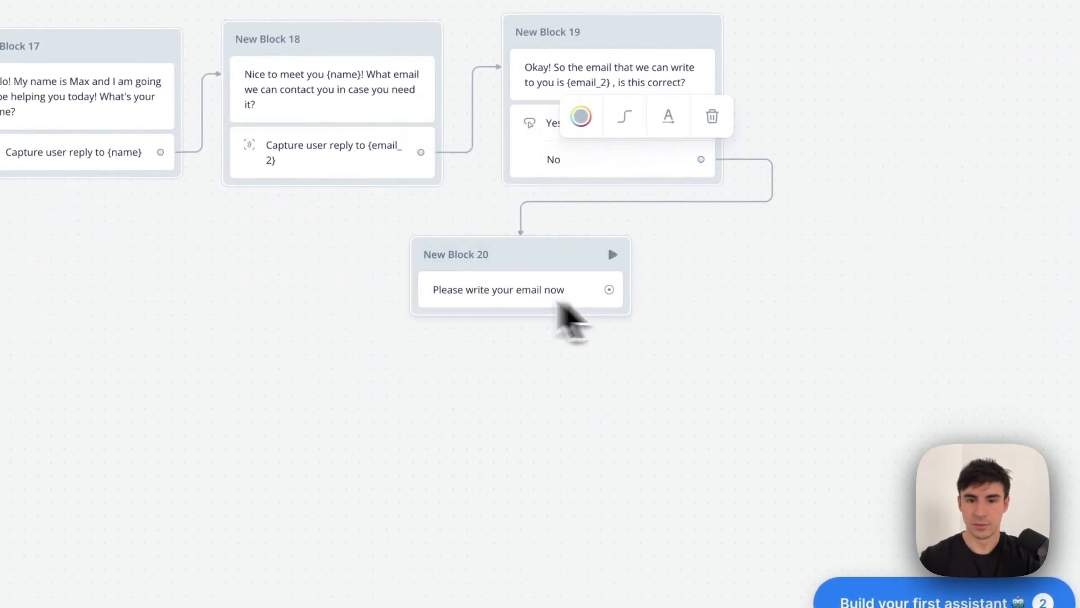
# Loop New Block 20 back to Block 18's email capture and reposition it lower left.
pyautogui.moveTo(610, 289); pyautogui.dragTo(427, 176)
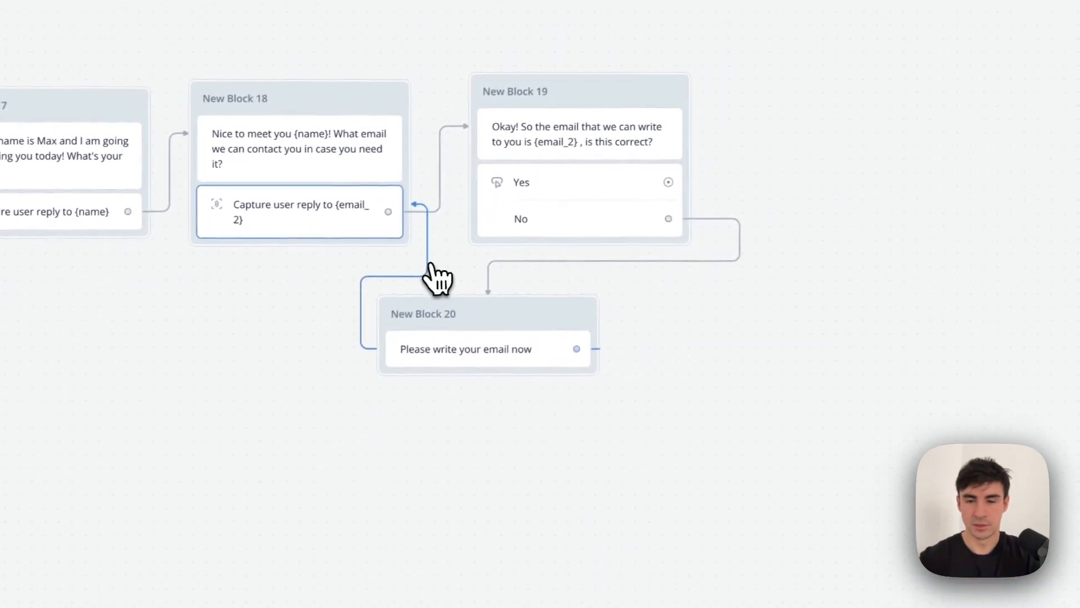
pyautogui.click(561, 226)
pyautogui.moveTo(649, 271); pyautogui.dragTo(813, 322)
pyautogui.moveTo(675, 360); pyautogui.dragTo(590, 373)
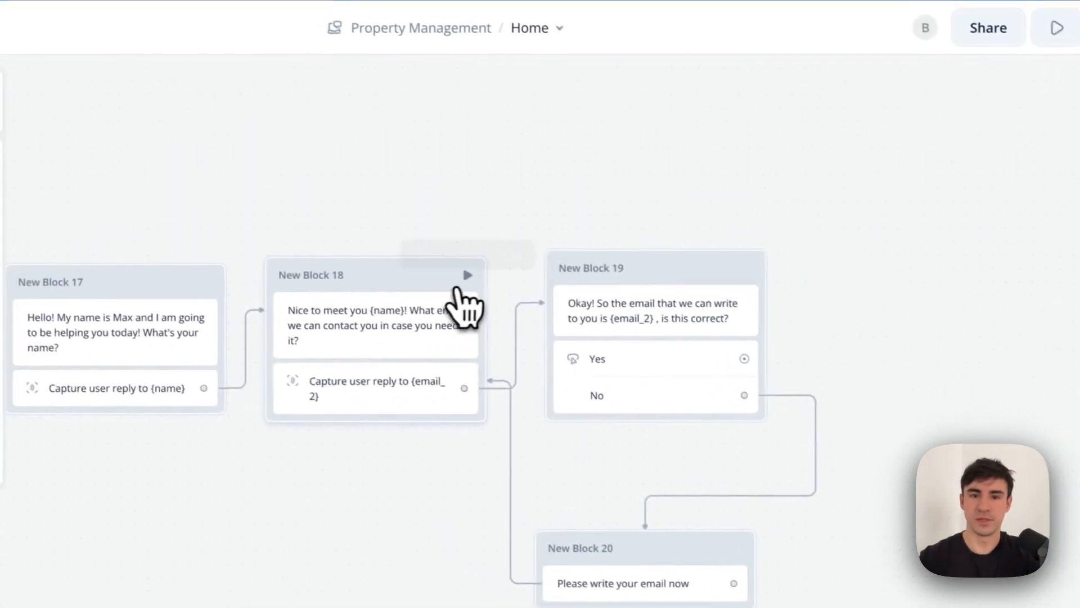
pyautogui.click(468, 274)
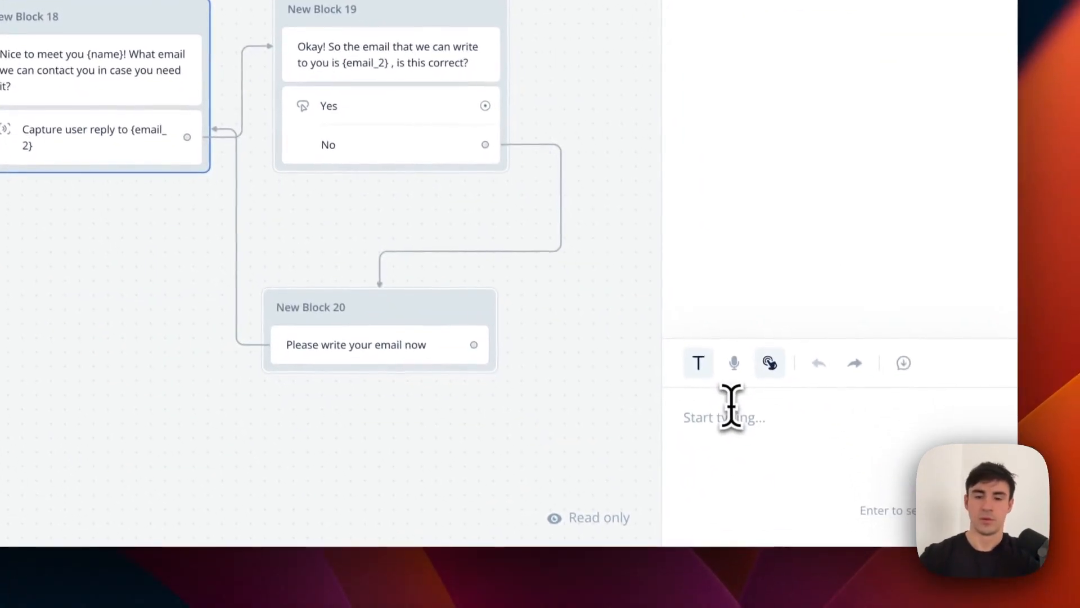
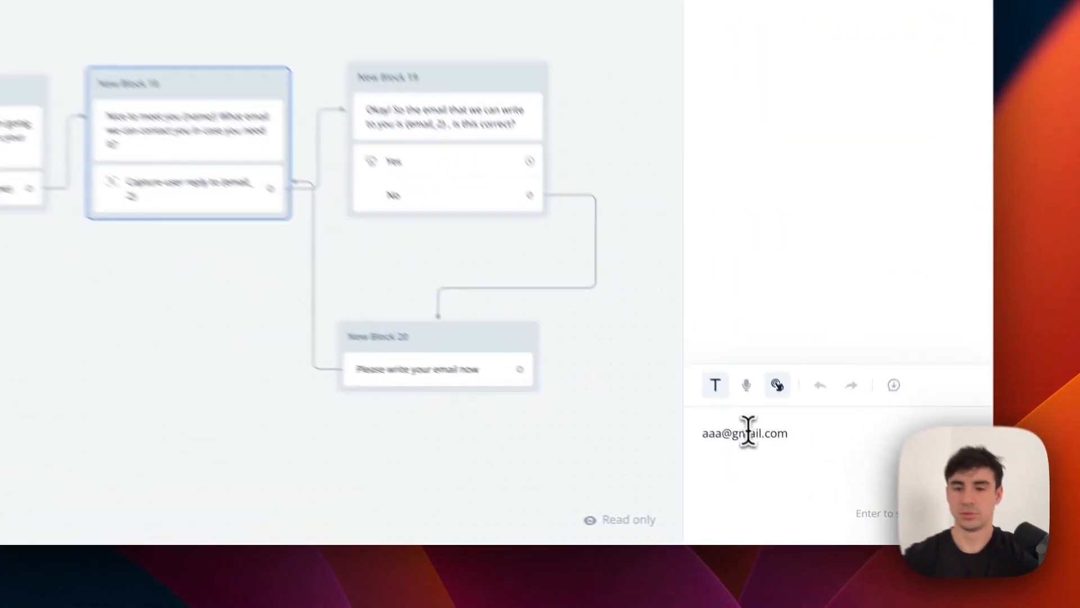
pyautogui.tripleClick(784, 480)
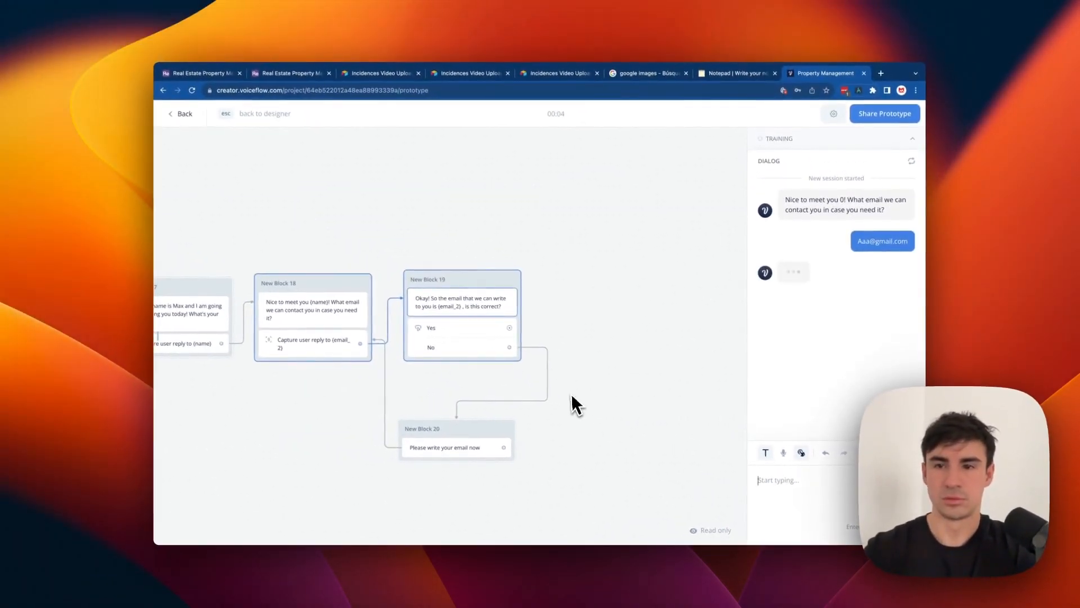
pyautogui.click(825, 308)
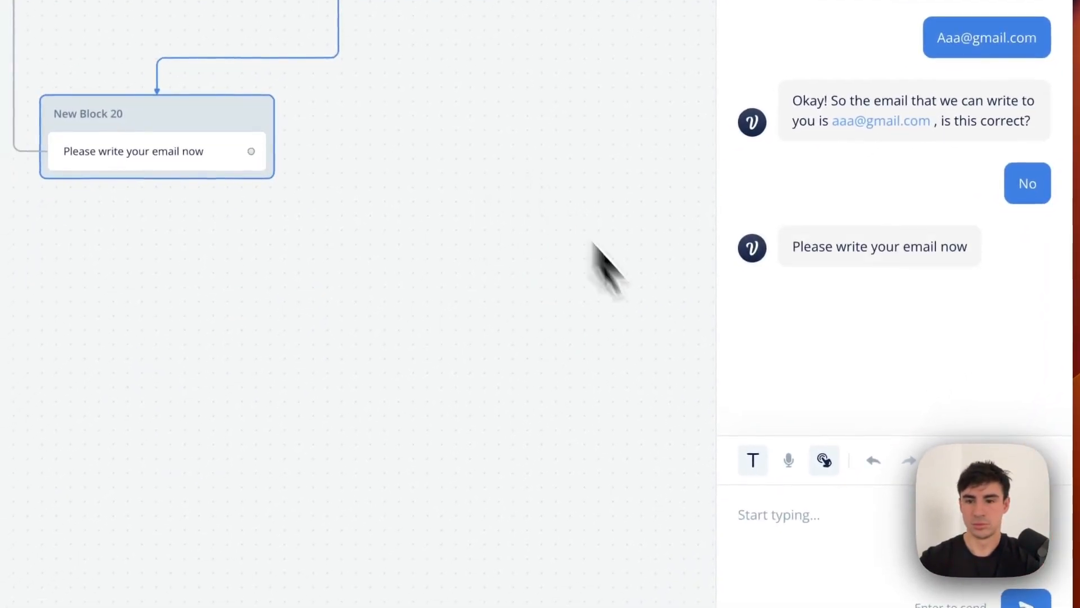
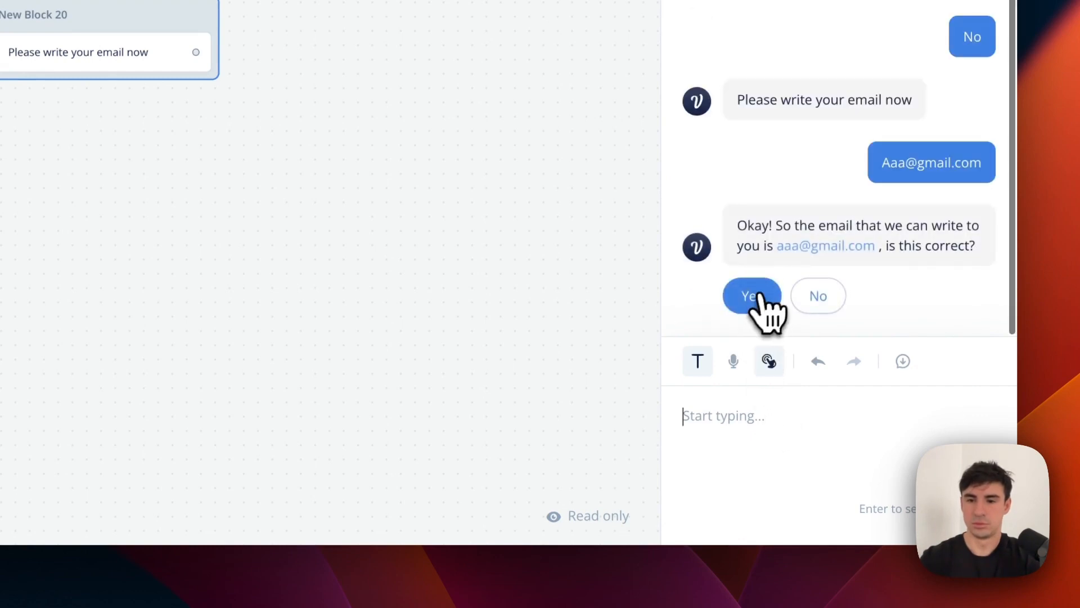
pyautogui.click(754, 293)
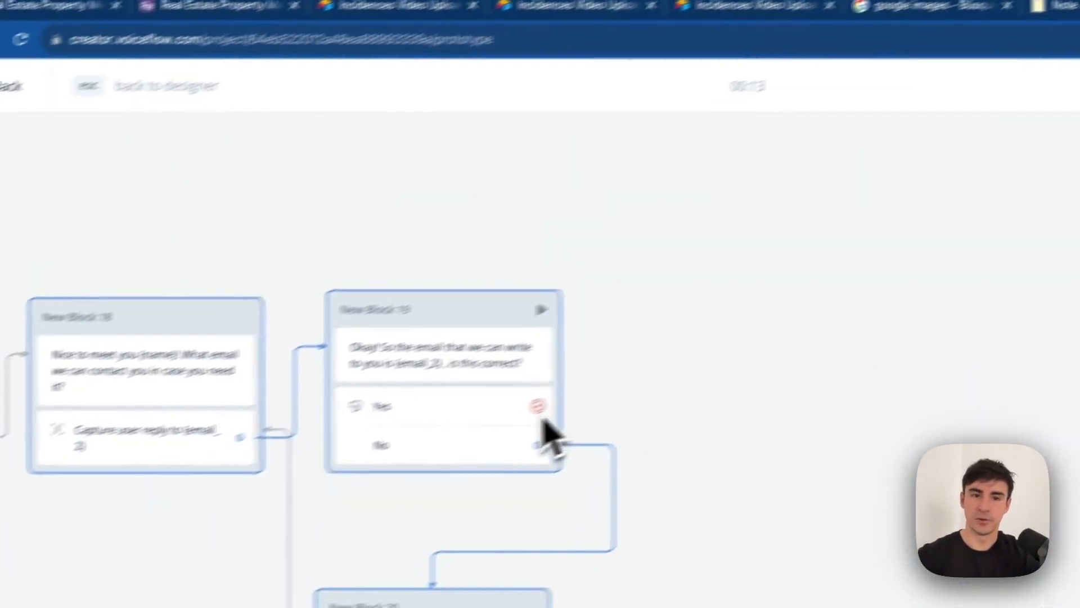
# Duplicate the email question block and reword the copy to ask for the phone number.
pyautogui.press('Escape')
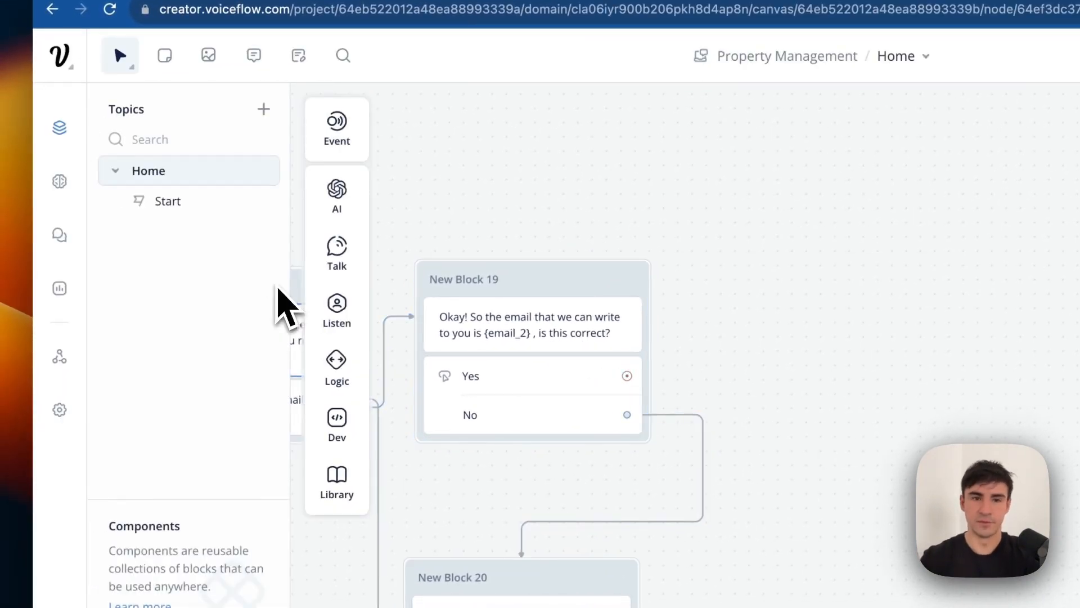
pyautogui.hscroll(-10, 595, 270)
pyautogui.click(362, 363)
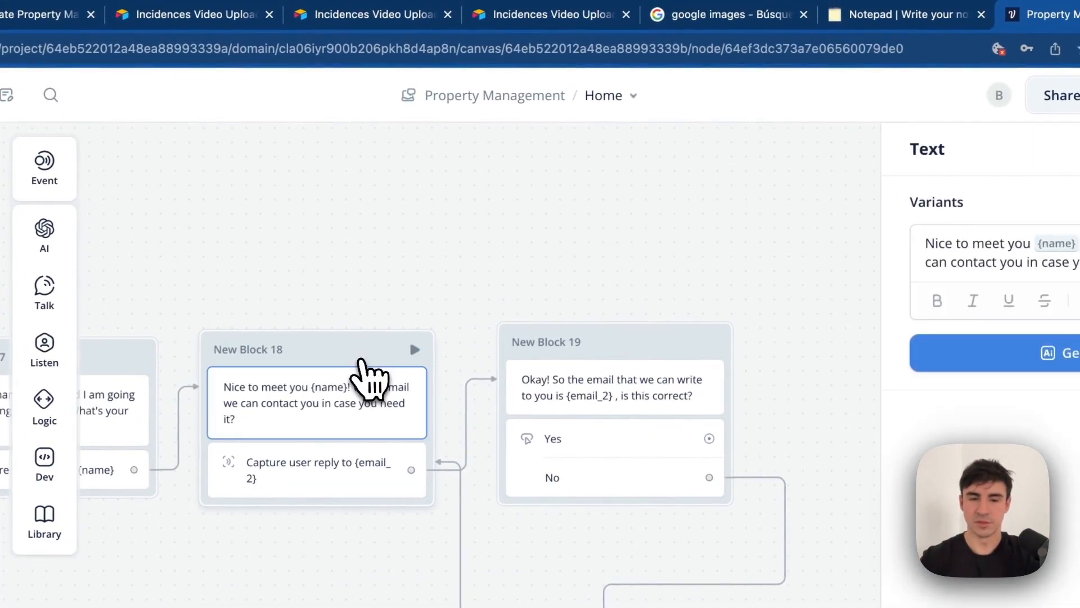
pyautogui.hotkey('ctrl', 'c')
pyautogui.hotkey('ctrl', 'v')
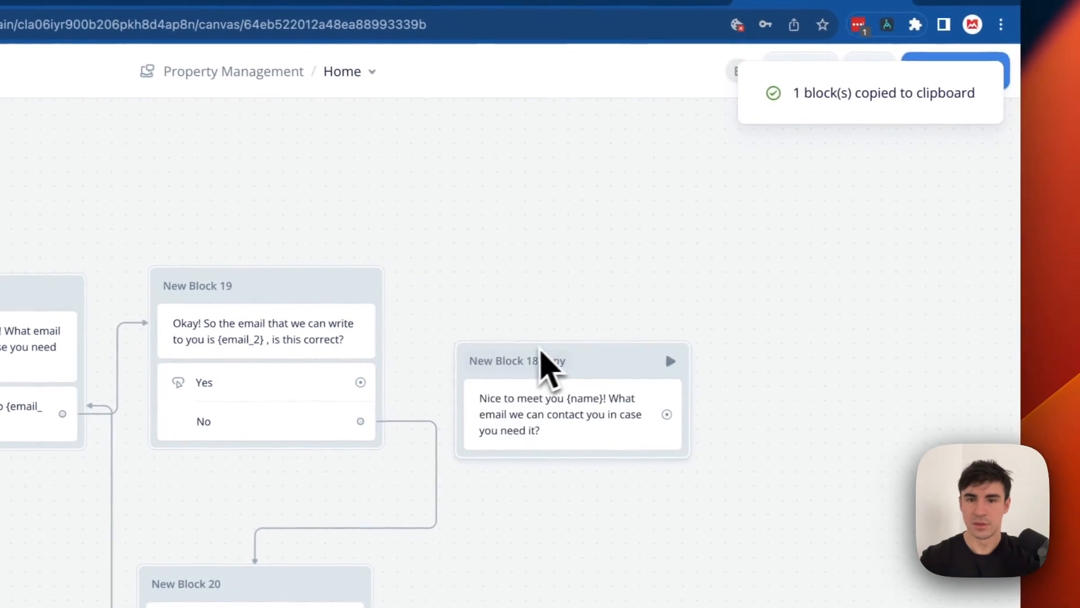
pyautogui.moveTo(549, 368); pyautogui.dragTo(574, 282)
pyautogui.click(581, 332)
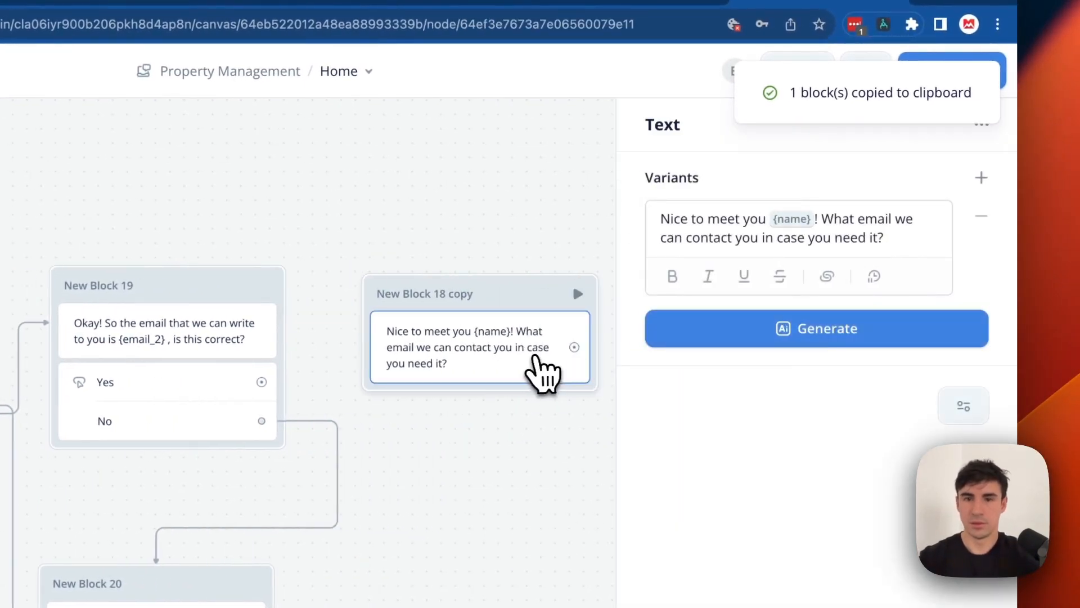
pyautogui.click(815, 243)
pyautogui.hotkey('ctrl', 'a')
pyautogui.press('BackSpace')
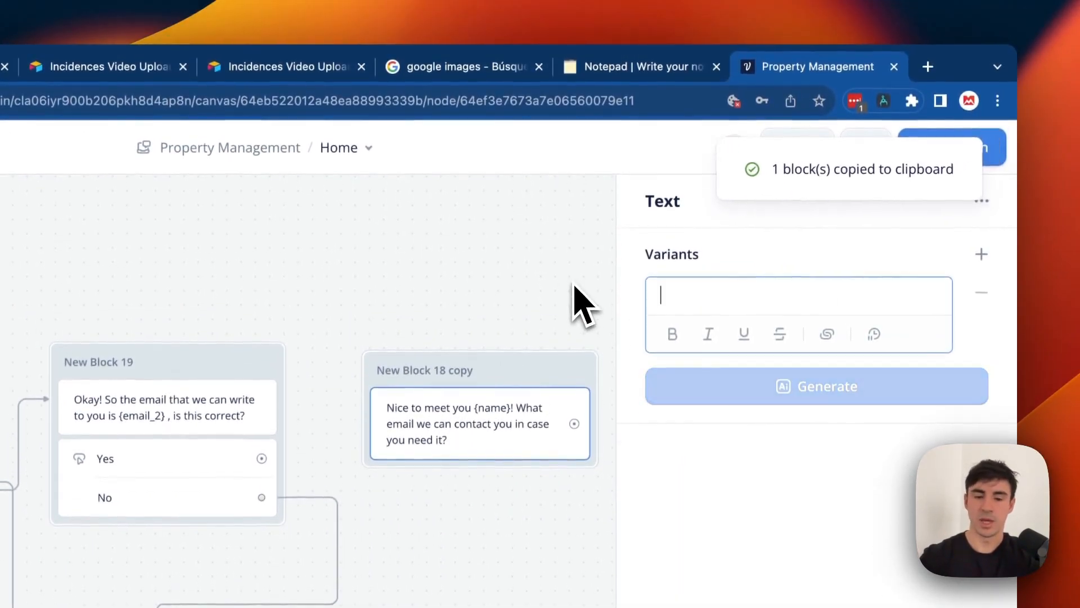
pyautogui.write('Okay')
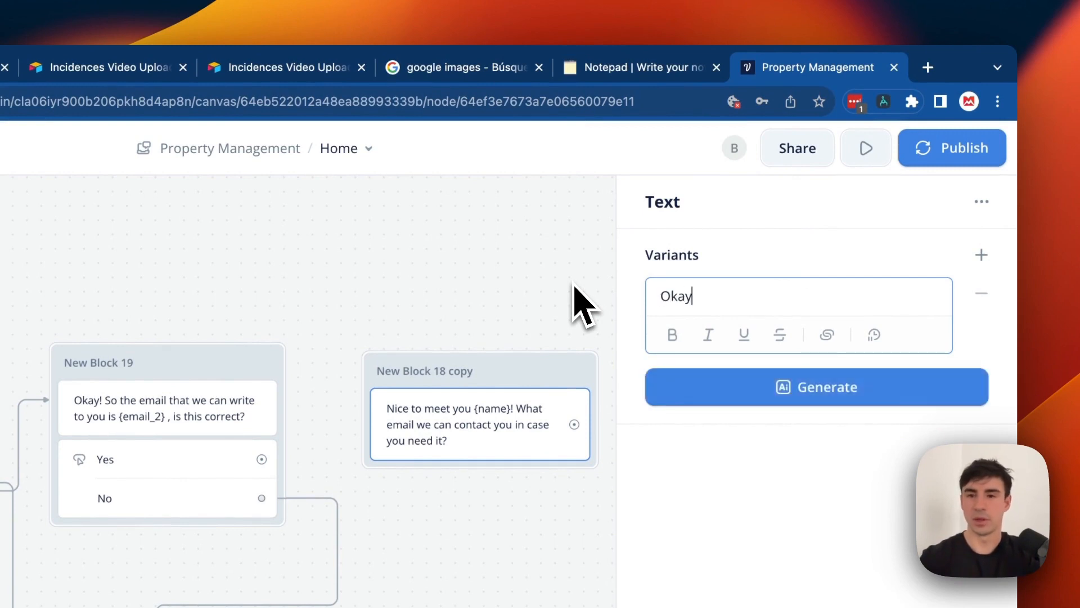
pyautogui.write('! Can you tell us now the phone number?')
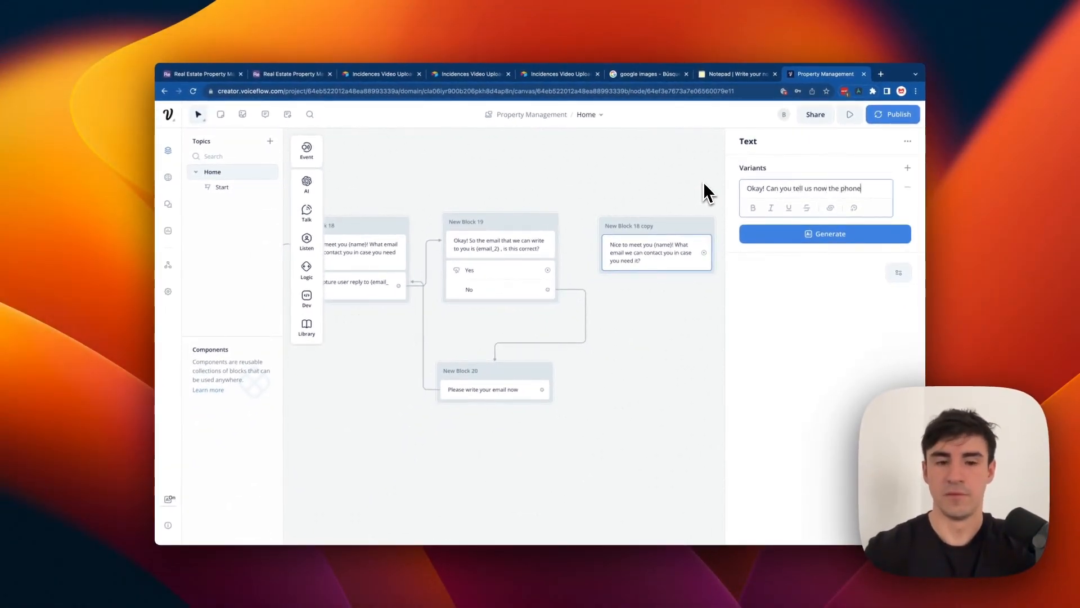
pyautogui.click(593, 202)
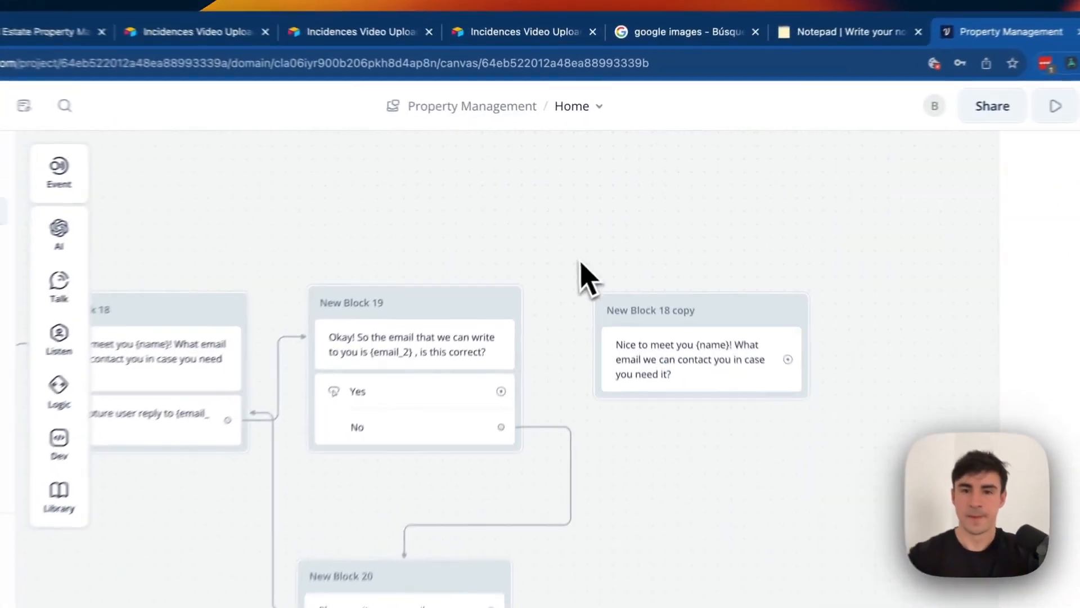
pyautogui.moveTo(664, 221); pyautogui.dragTo(657, 212)
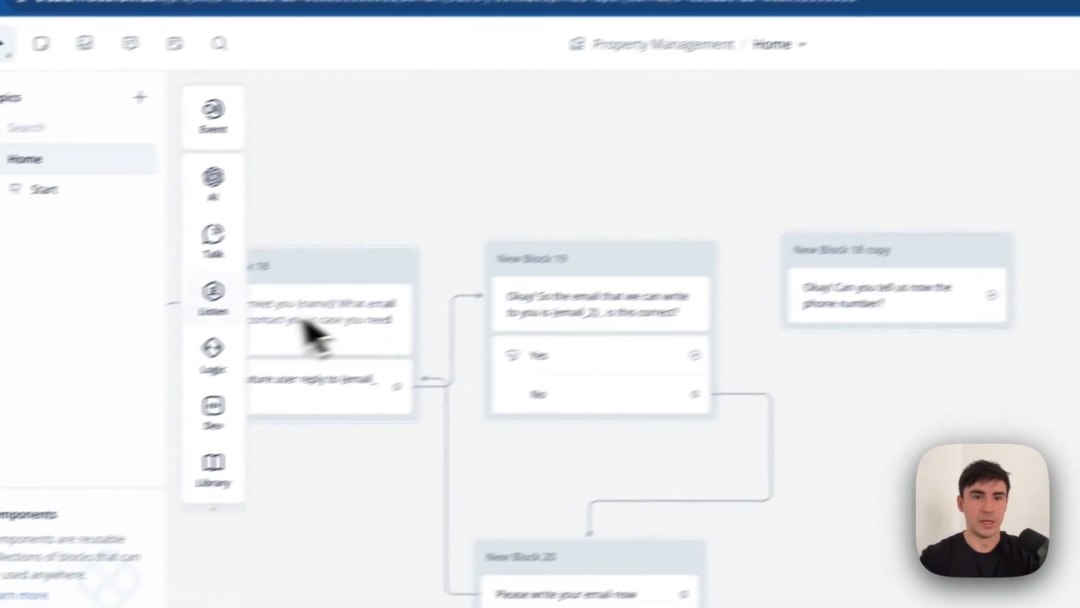
# Add a capture step to the phone question storing the reply in {phone_number_2}.
pyautogui.moveTo(12, 366)
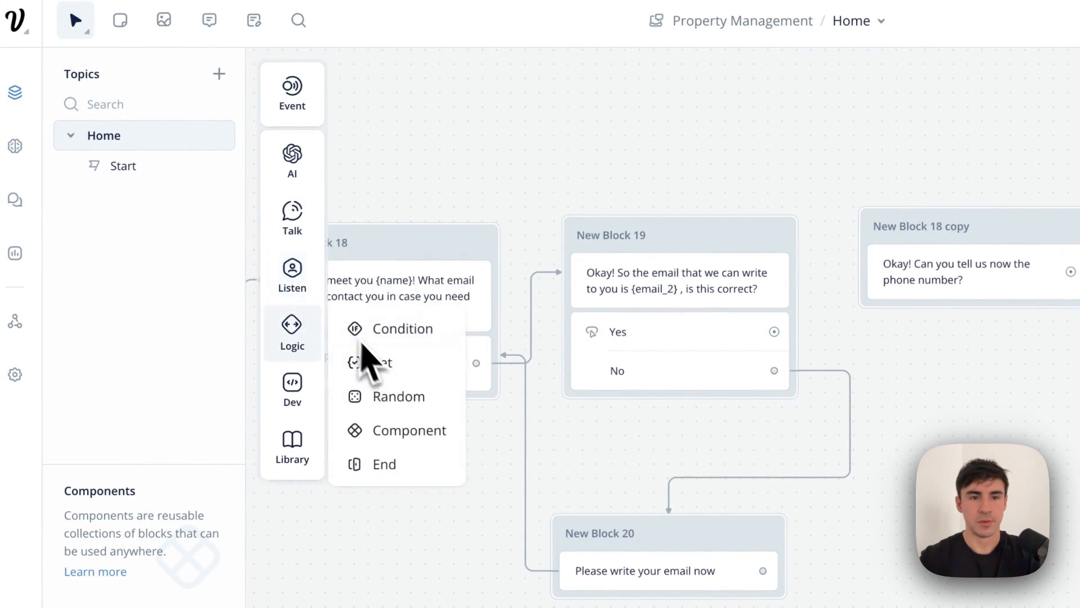
pyautogui.moveTo(397, 339); pyautogui.dragTo(1004, 323)
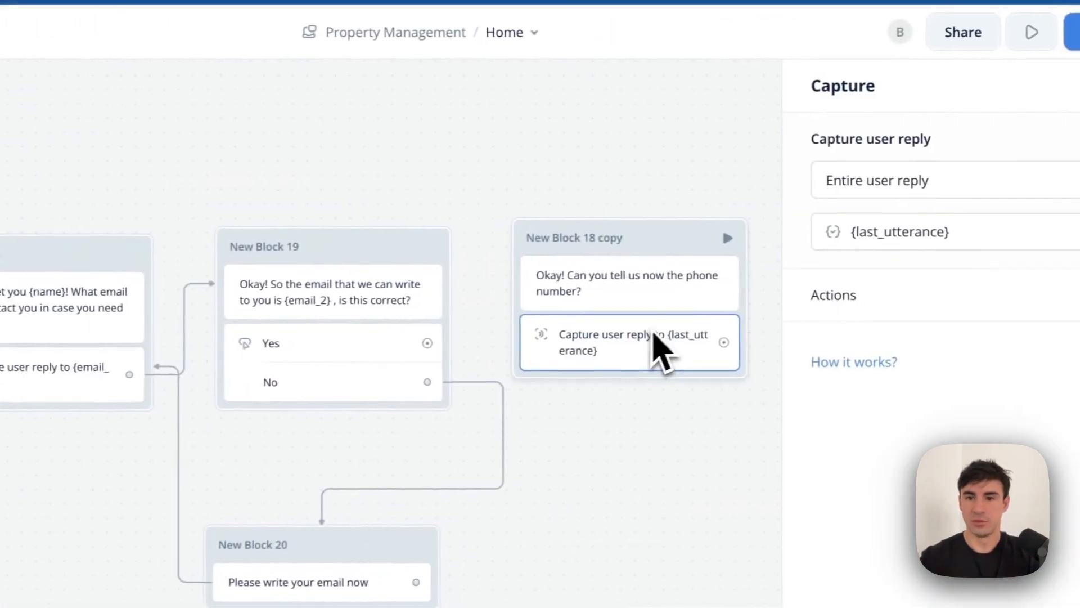
pyautogui.click(1013, 229)
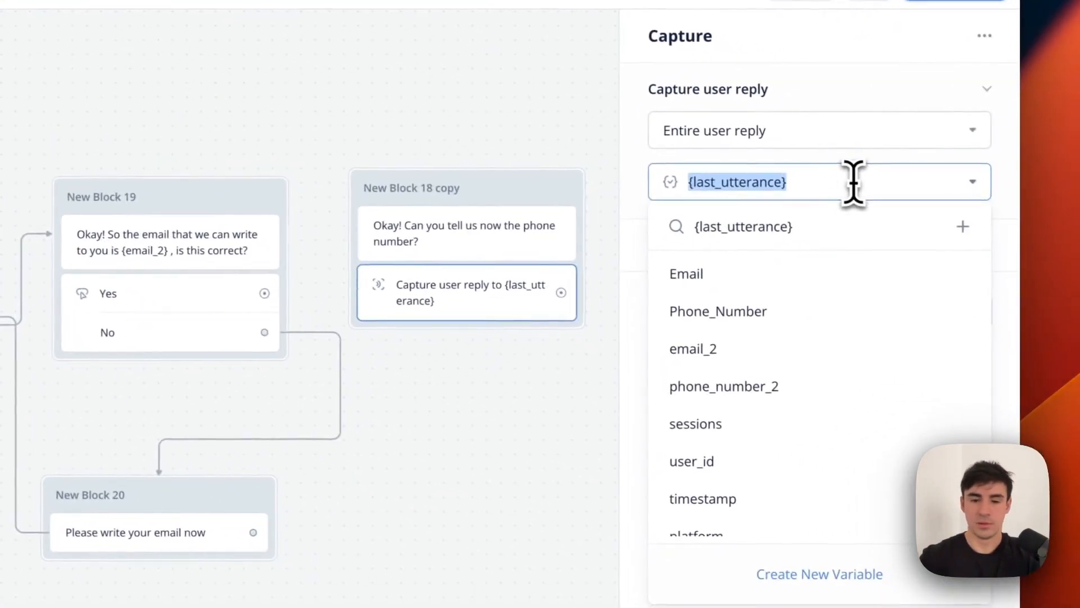
pyautogui.write('phoine')
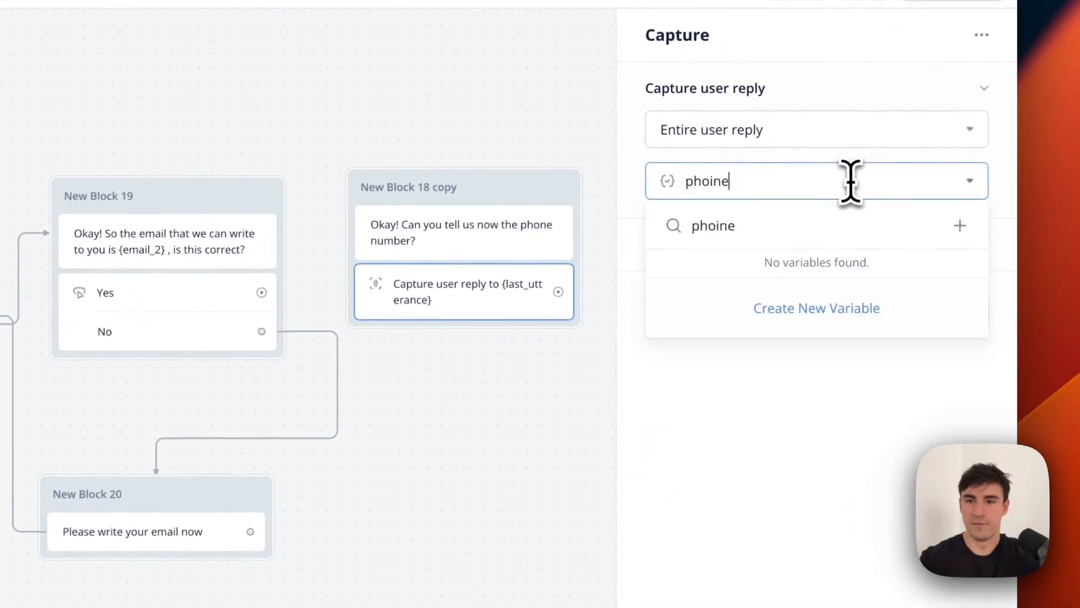
pyautogui.click(796, 309)
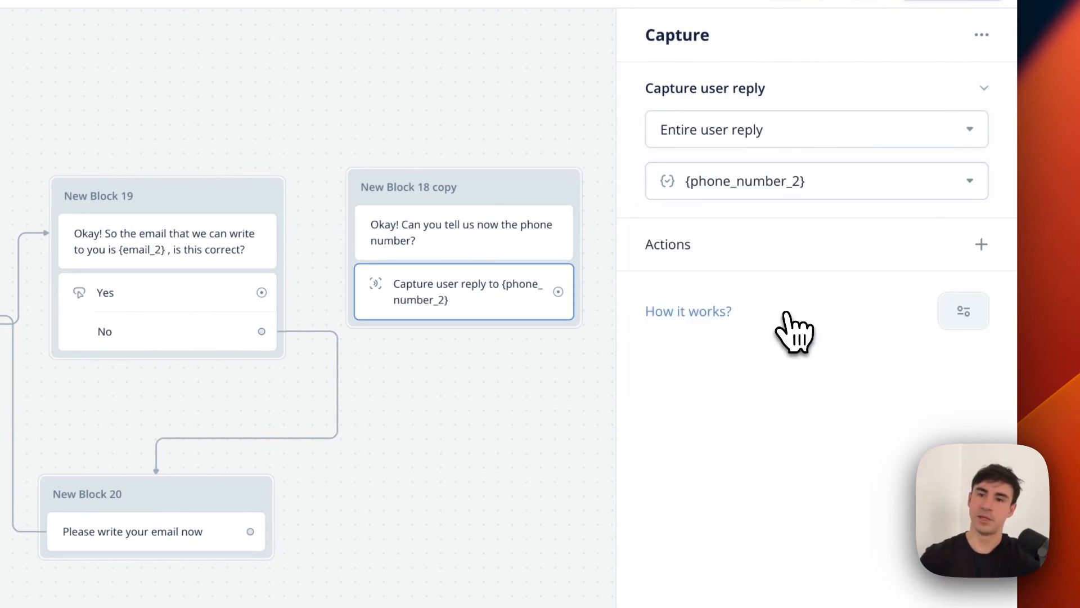
pyautogui.click(503, 424)
# Connect Block 19's Yes answer to the phone question block and position it.
pyautogui.moveTo(261, 293); pyautogui.dragTo(359, 192)
pyautogui.moveTo(515, 208); pyautogui.dragTo(516, 210)
pyautogui.moveTo(621, 209); pyautogui.dragTo(687, 229)
pyautogui.moveTo(224, 123); pyautogui.dragTo(573, 498)
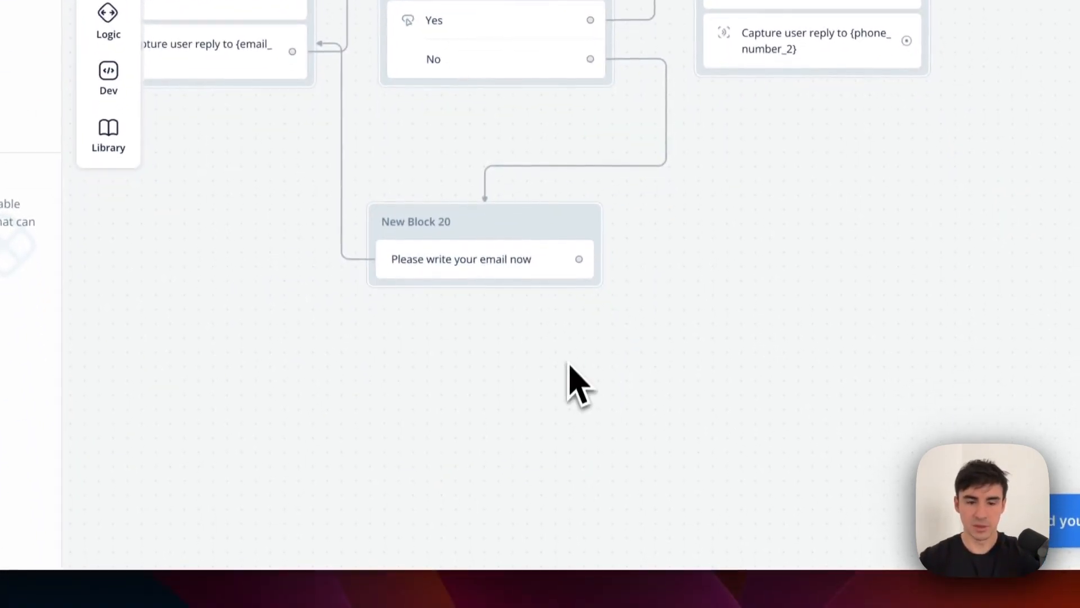
pyautogui.moveTo(547, 353); pyautogui.dragTo(571, 402)
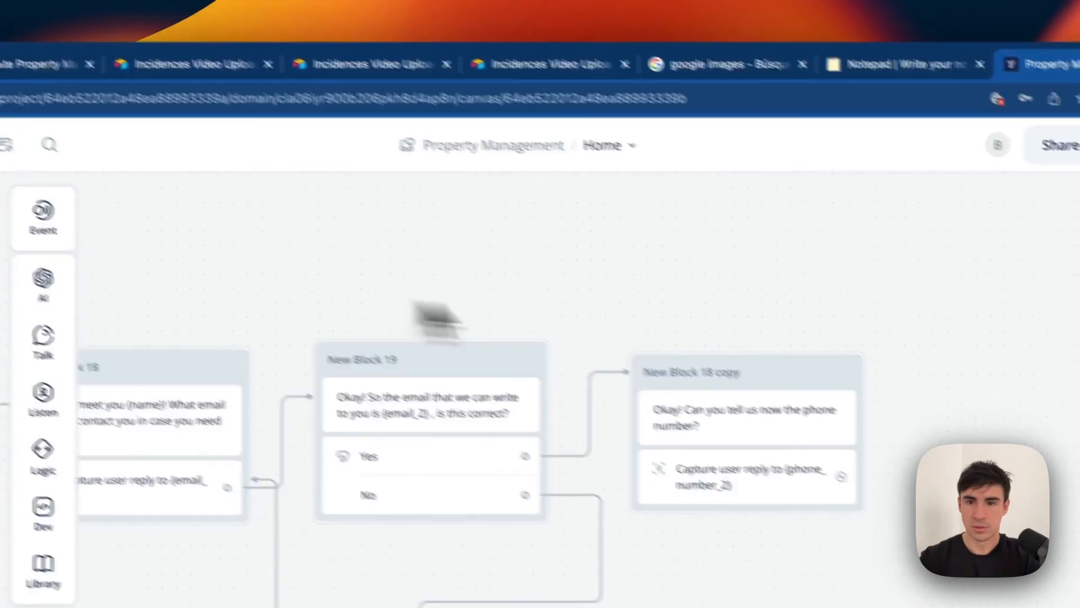
# Delete the stray extra copy of the question block that was pasted.
pyautogui.press('super+v')
pyautogui.moveTo(792, 275); pyautogui.dragTo(808, 262)
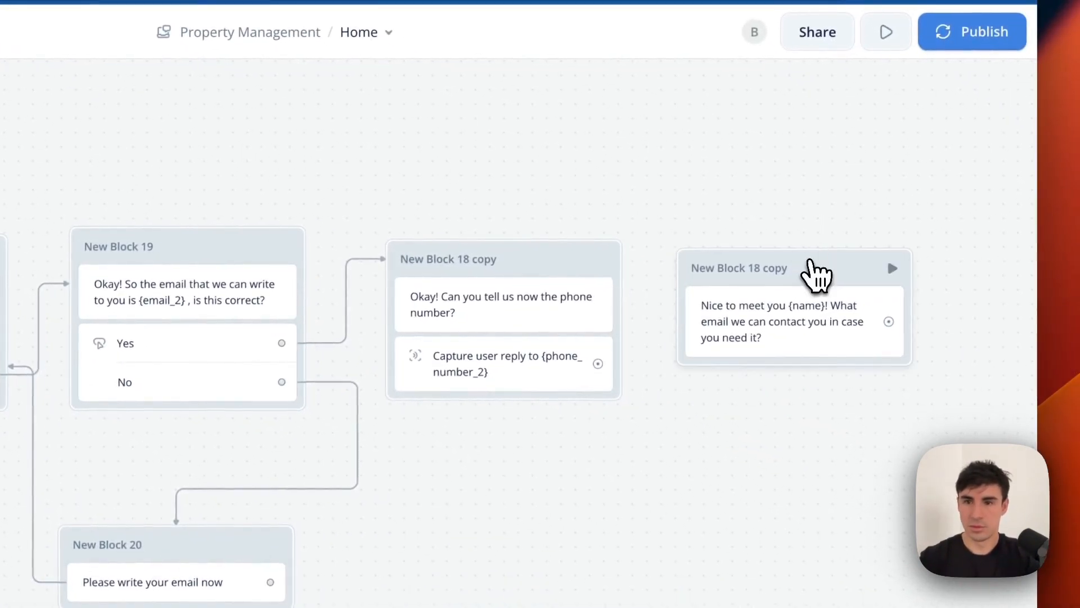
pyautogui.click(810, 263)
pyautogui.press('BackSpace')
pyautogui.hscroll(-15, 529, 344)
pyautogui.hscroll(10, 433, 301)
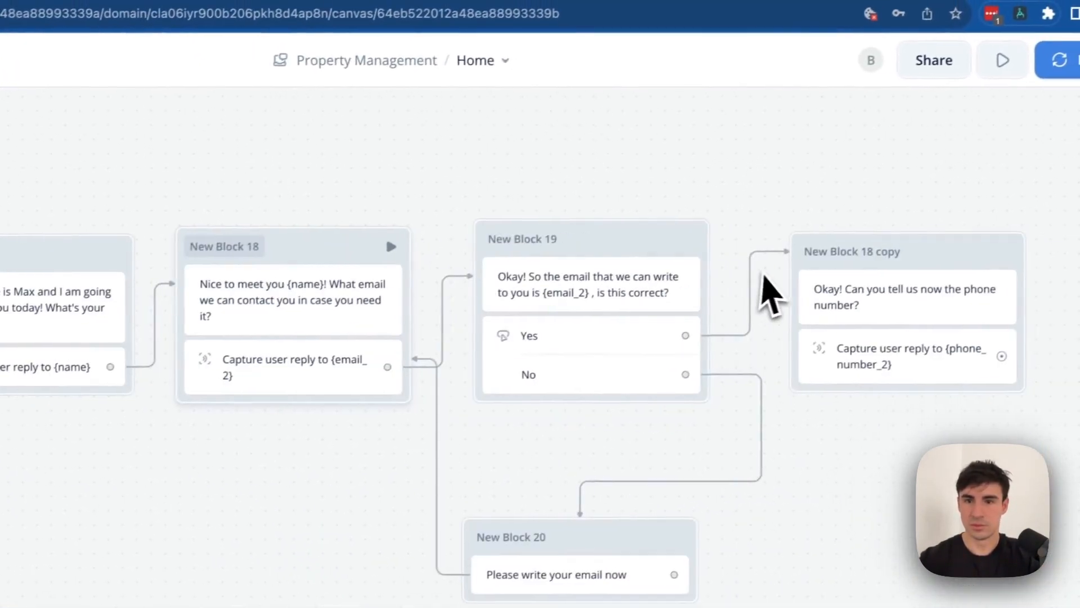
# Duplicate Blocks 19 and 20 and place the copies beside the phone question.
pyautogui.click(625, 237)
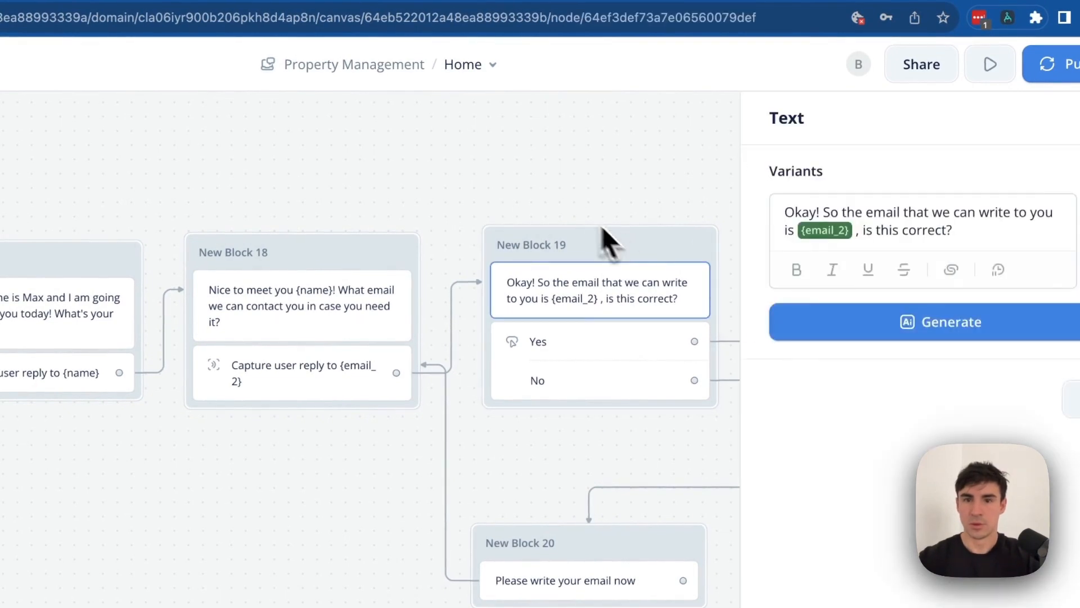
pyautogui.click(506, 198)
pyautogui.moveTo(476, 173); pyautogui.dragTo(654, 607)
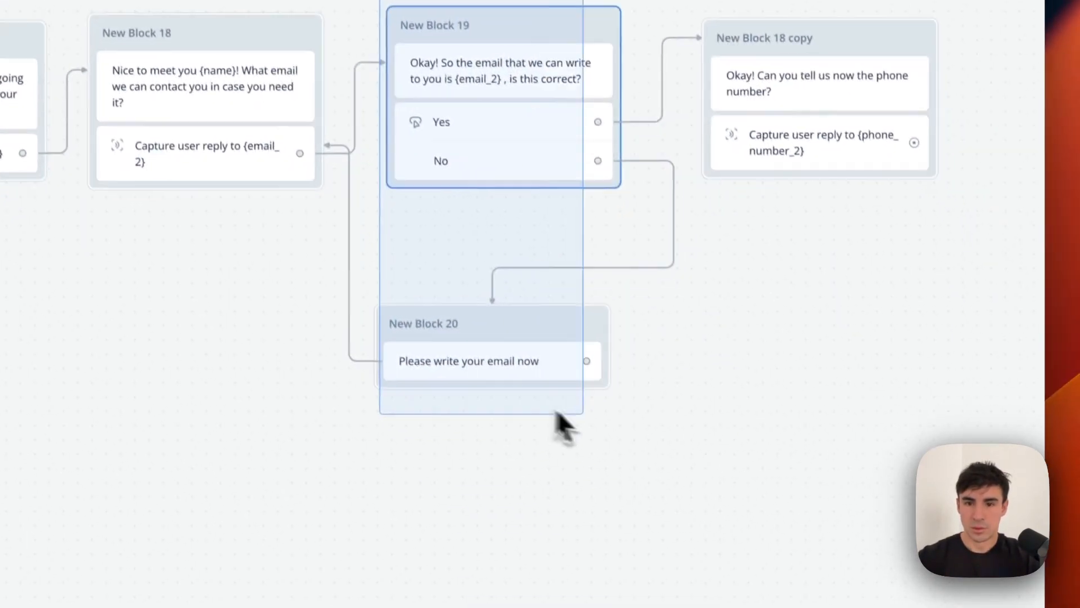
pyautogui.moveTo(557, 413); pyautogui.dragTo(646, 450)
pyautogui.hscroll(3, 642, 440)
pyautogui.scroll(3, 641, 440)
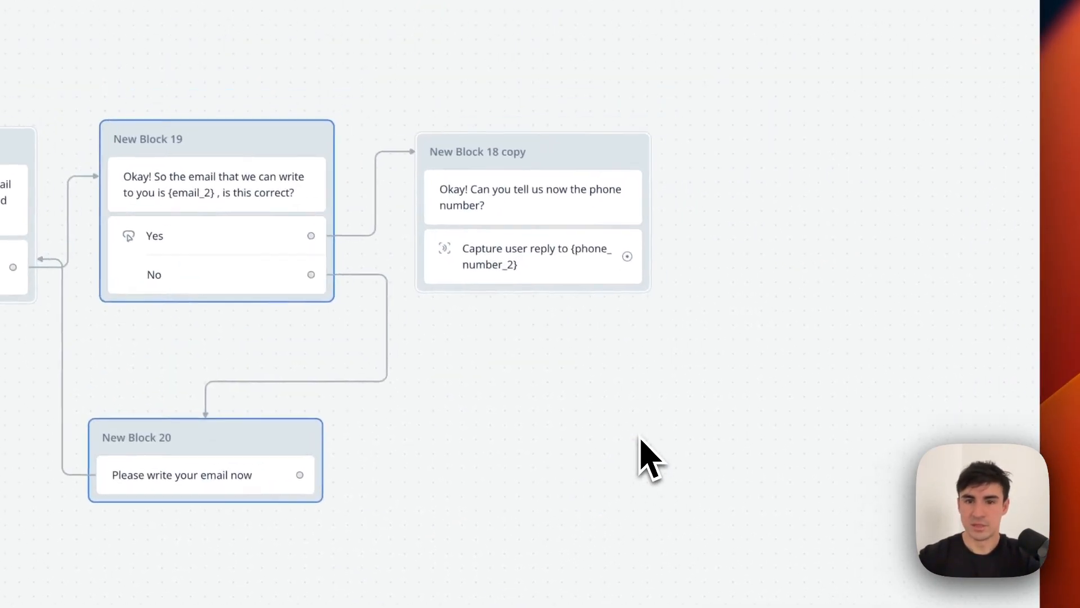
pyautogui.hscroll(5, 818, 223)
pyautogui.hotkey('ctrl', 'c')
pyautogui.hotkey('ctrl', 'v')
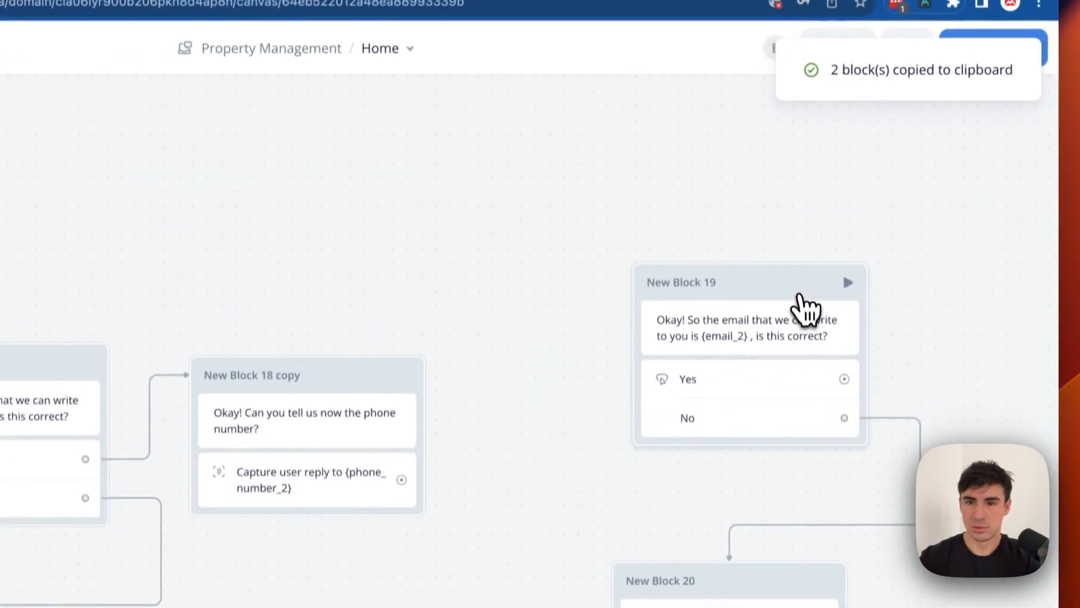
pyautogui.click(799, 300)
pyautogui.click(501, 197)
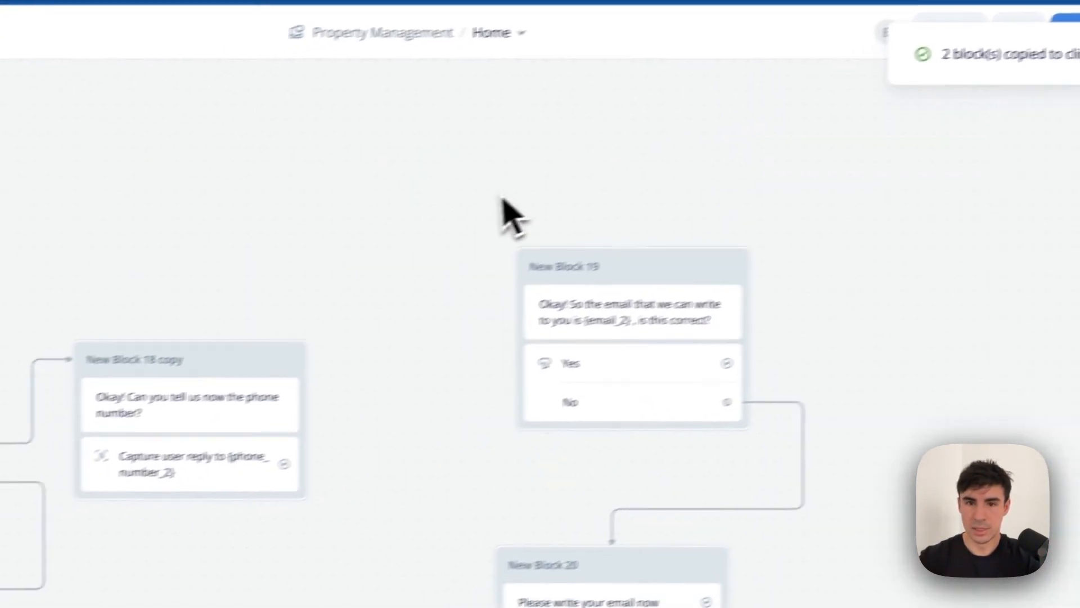
pyautogui.moveTo(495, 193); pyautogui.dragTo(763, 594)
pyautogui.moveTo(620, 110); pyautogui.dragTo(428, 356)
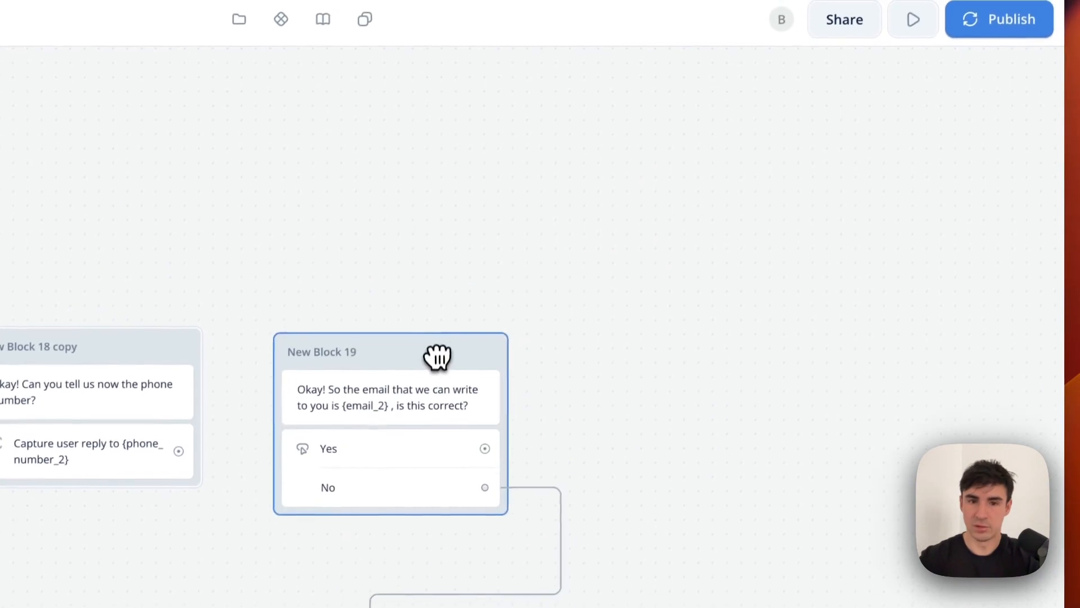
# Make the copies confirm {phone_number_2} and say 'Please write your phone number now'.
pyautogui.click(431, 401)
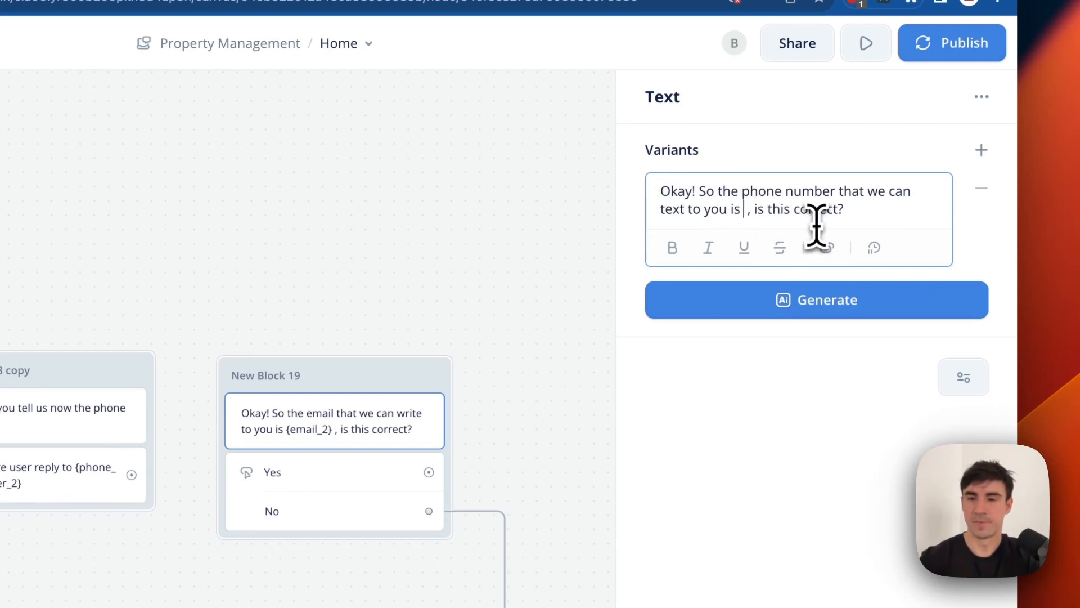
pyautogui.write('{p_')
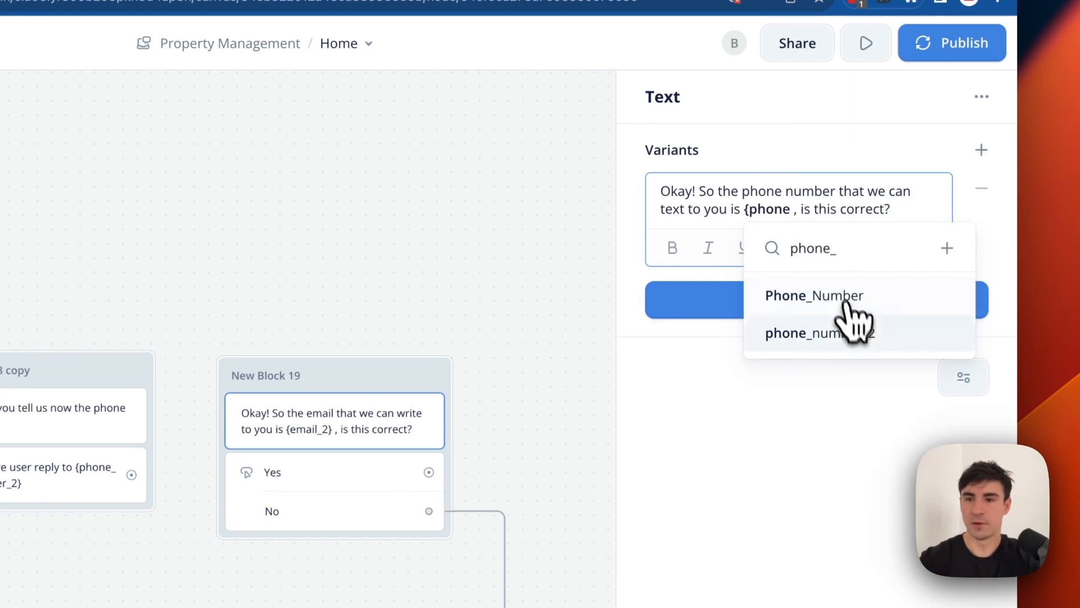
pyautogui.click(849, 329)
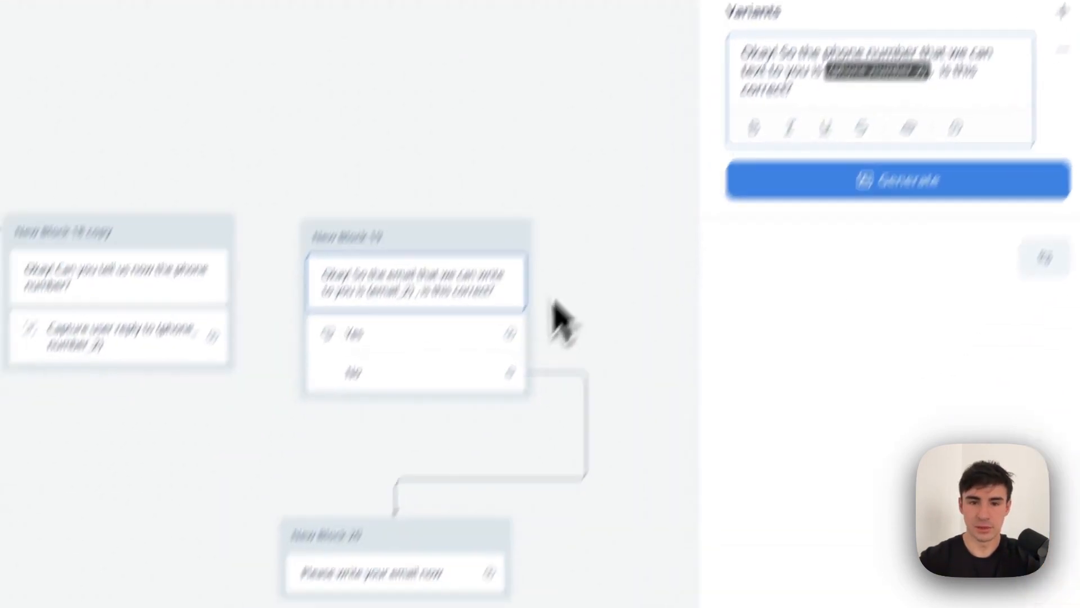
pyautogui.click(593, 297)
pyautogui.click(423, 575)
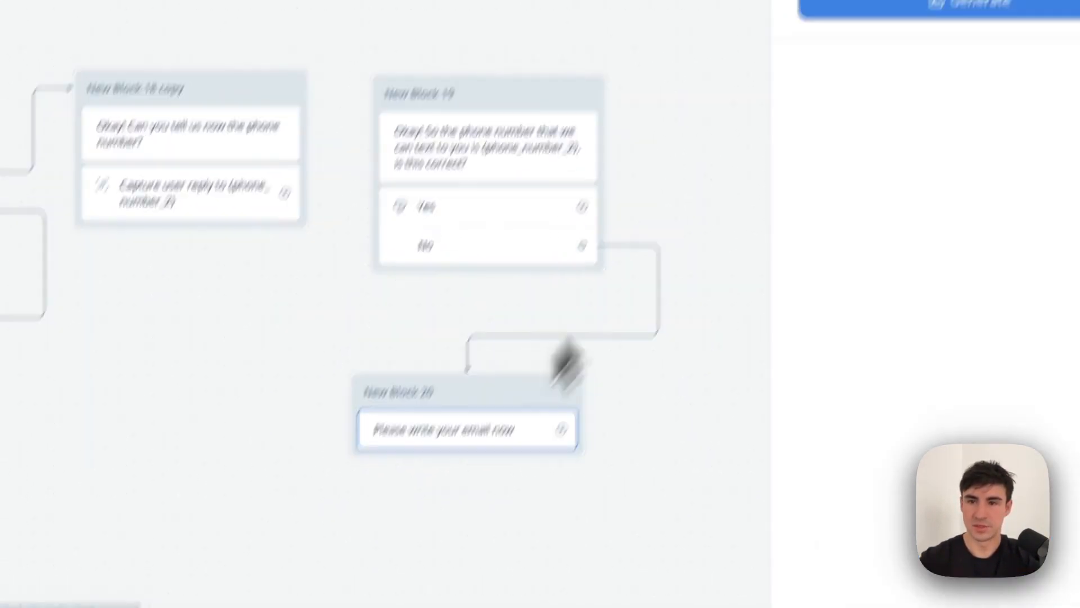
pyautogui.tripleClick(783, 180)
pyautogui.click(783, 182)
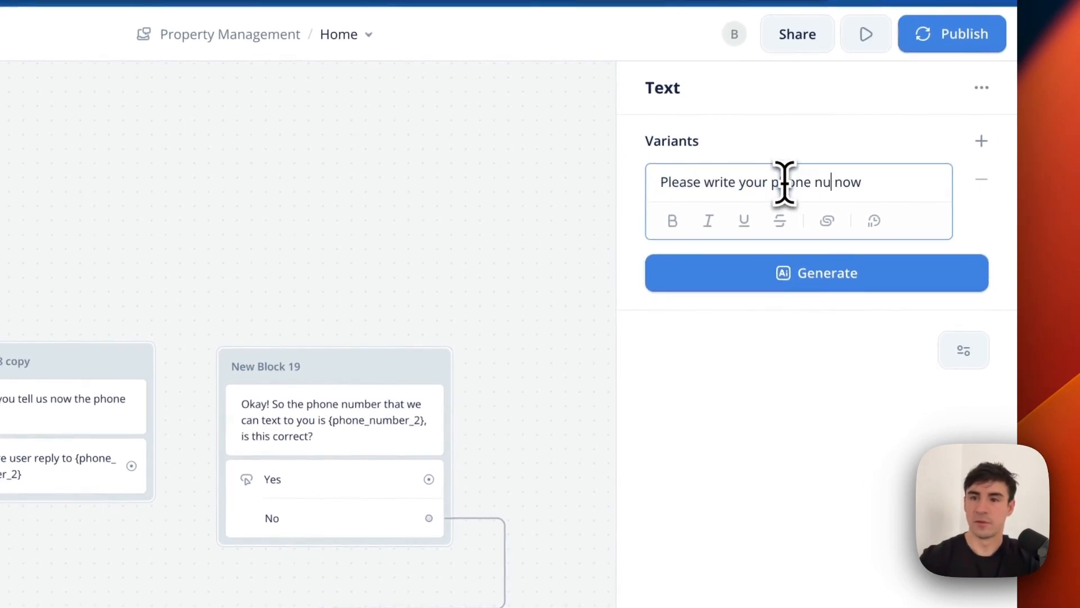
pyautogui.click(761, 491)
pyautogui.click(511, 441)
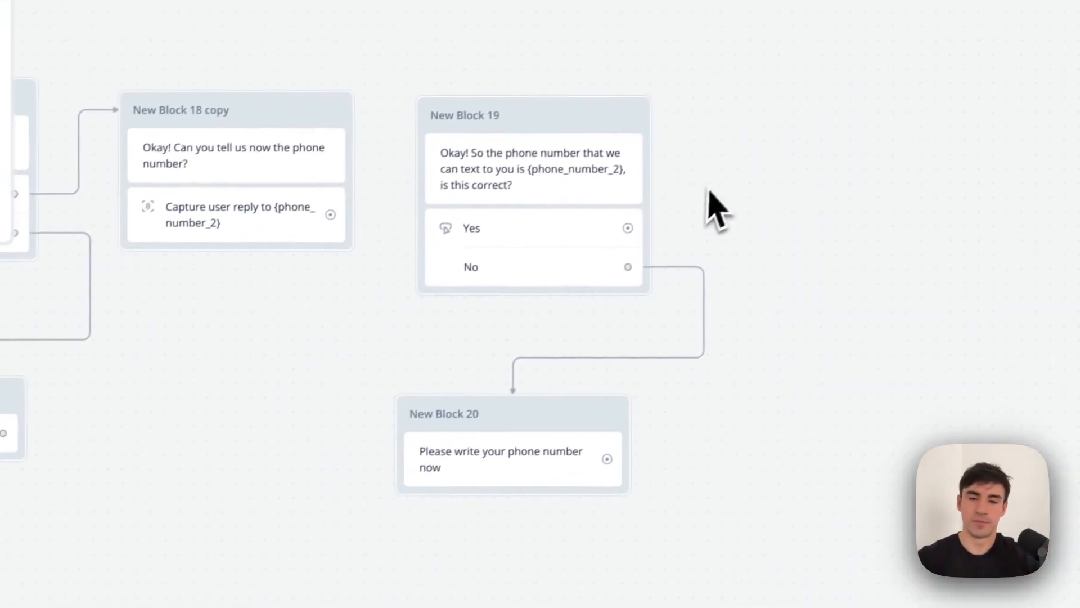
# Loop the phone retry prompt back to the phone question and nudge the confirmation block up.
pyautogui.moveTo(628, 450); pyautogui.dragTo(302, 334)
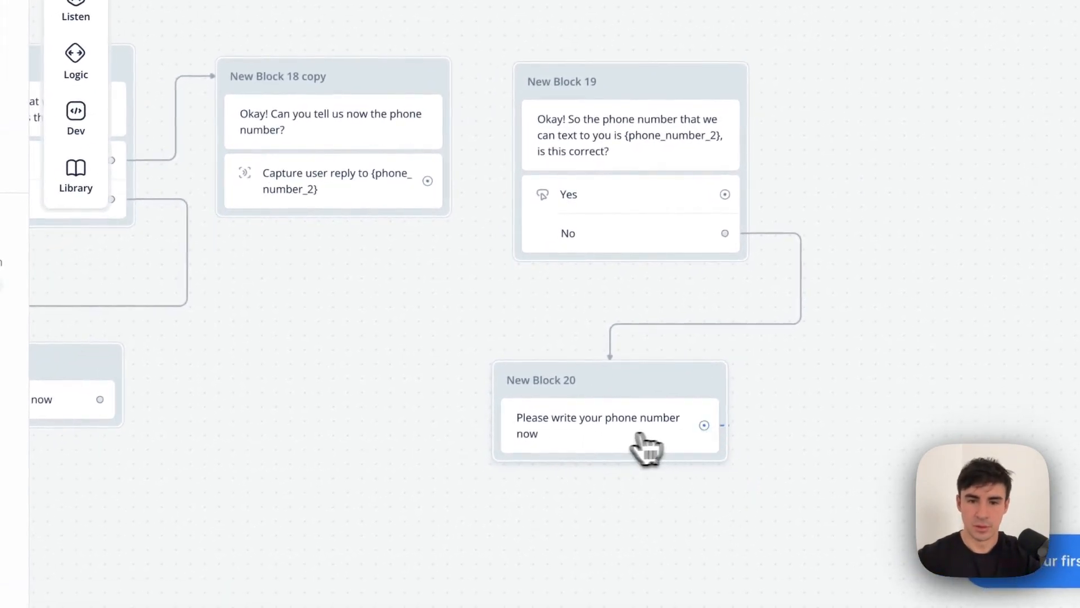
pyautogui.moveTo(425, 196); pyautogui.dragTo(428, 203)
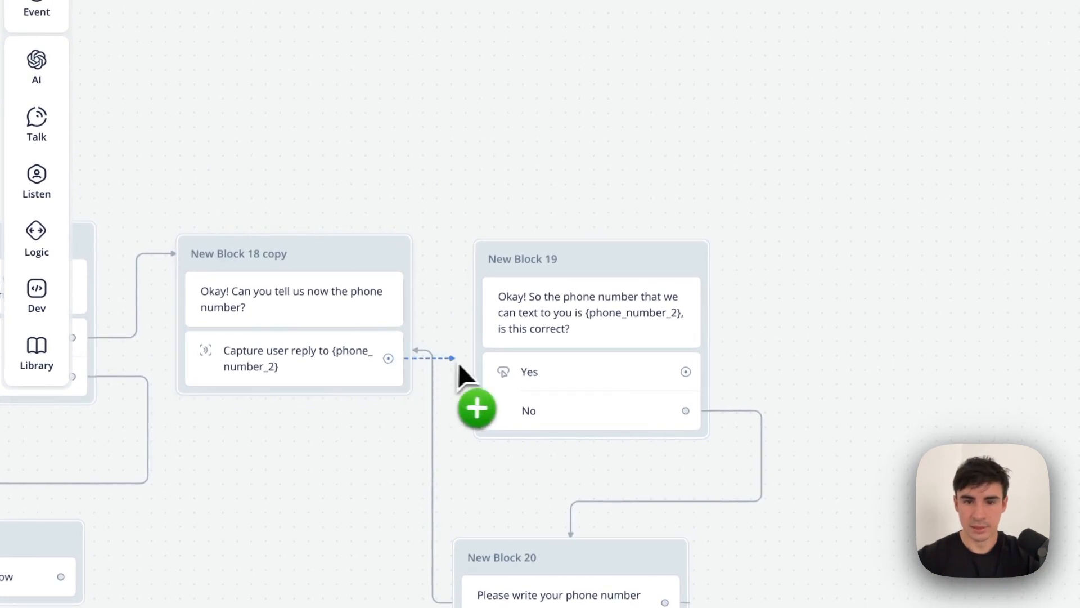
pyautogui.moveTo(610, 257); pyautogui.dragTo(625, 236)
pyautogui.hscroll(-7, 712, 336)
pyautogui.scroll(-2, 712, 336)
pyautogui.hscroll(-5, 716, 337)
pyautogui.scroll(3, 716, 337)
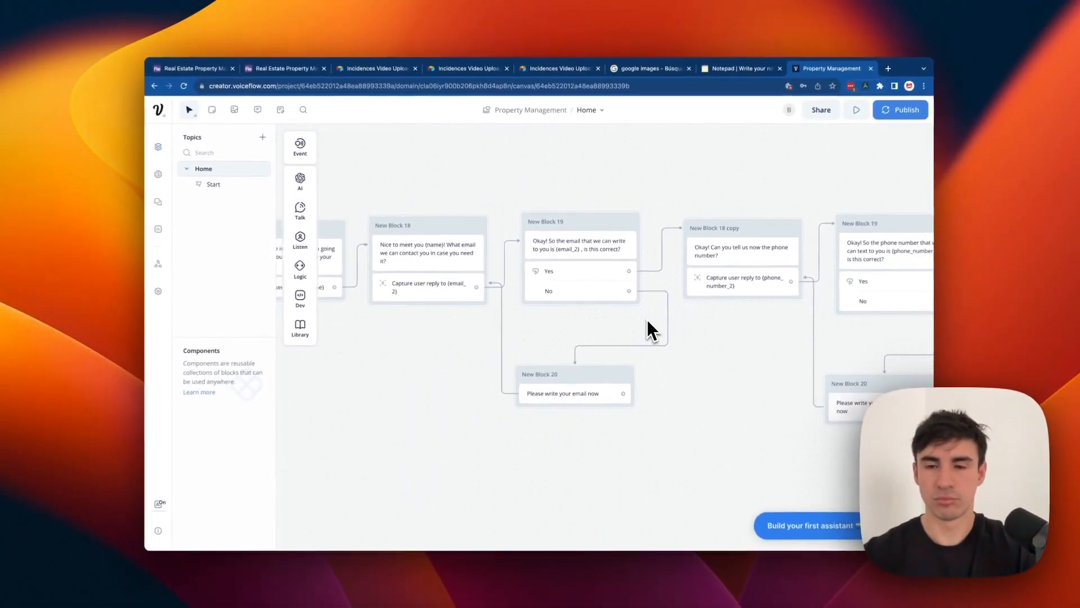
pyautogui.hscroll(10, 644, 320)
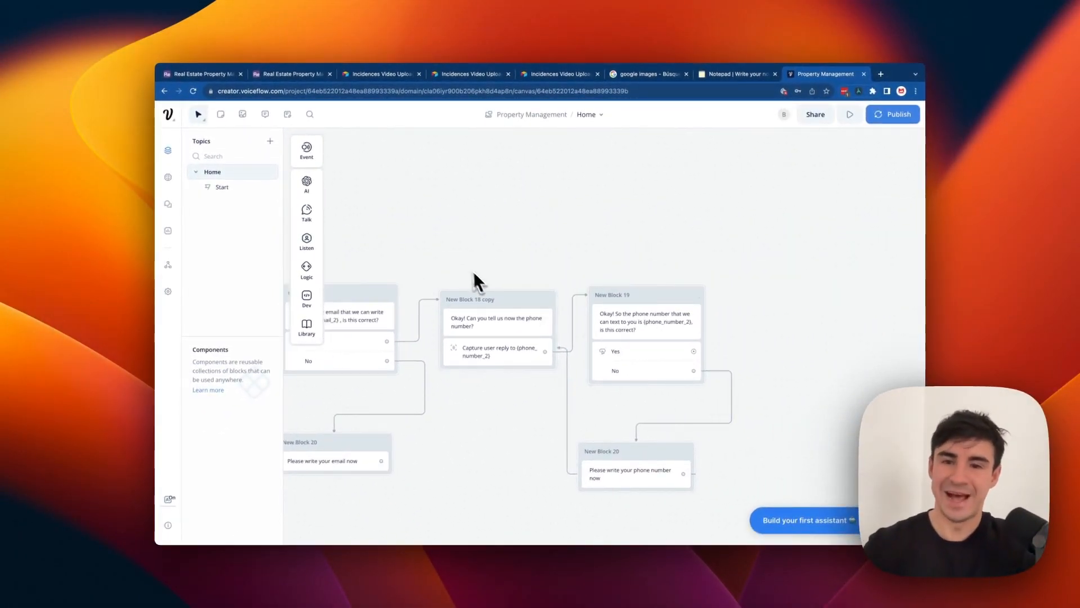
pyautogui.hscroll(-4, 470, 255)
pyautogui.scroll(-1, 470, 255)
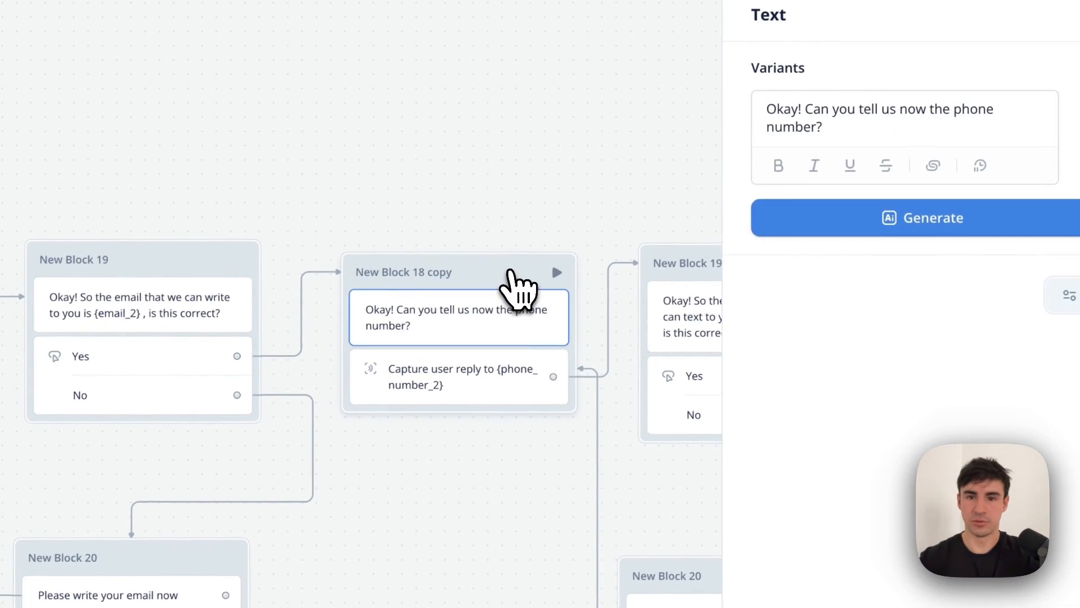
# Duplicate the phone question block and reword it to 'Can you tell us now the address of your apartment?'.
pyautogui.press('Escape')
pyautogui.hotkey('ctrl', 'c')
pyautogui.hotkey('ctrl', 'v')
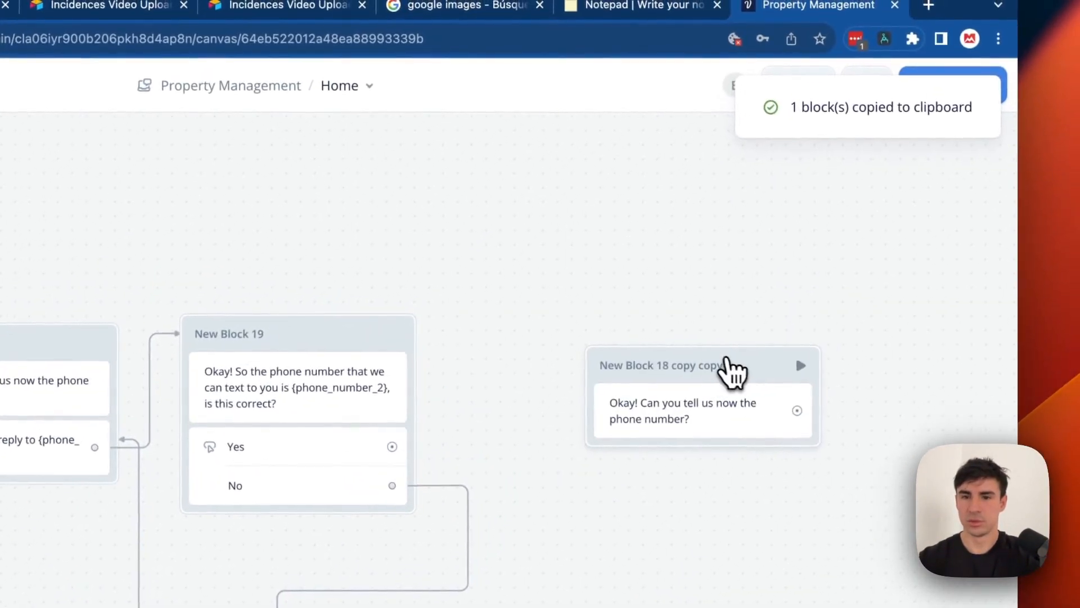
pyautogui.moveTo(732, 371); pyautogui.dragTo(670, 311)
pyautogui.click(672, 389)
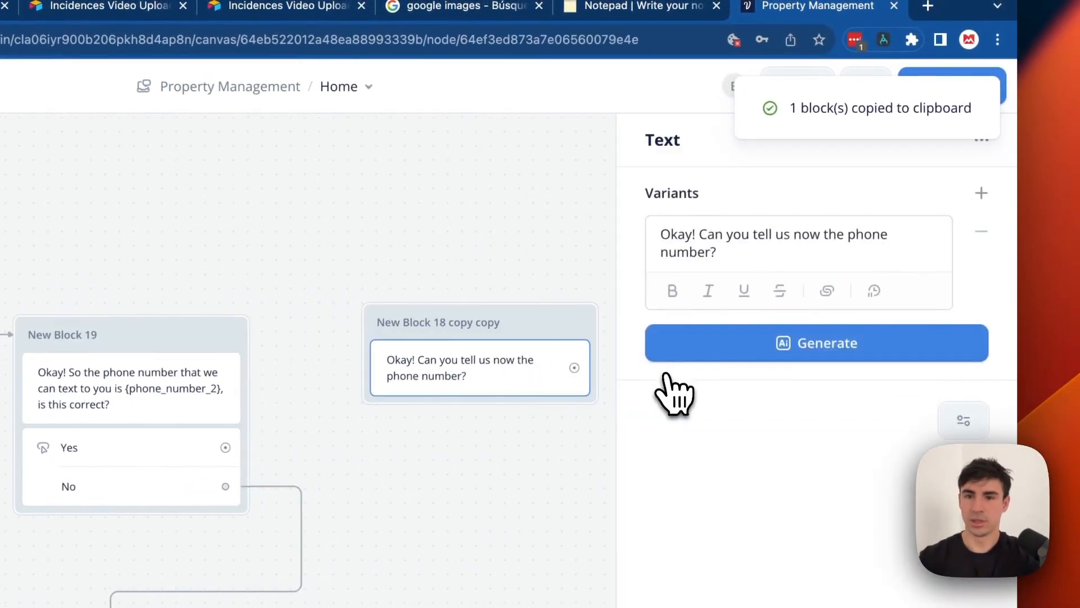
pyautogui.moveTo(847, 239); pyautogui.dragTo(856, 251)
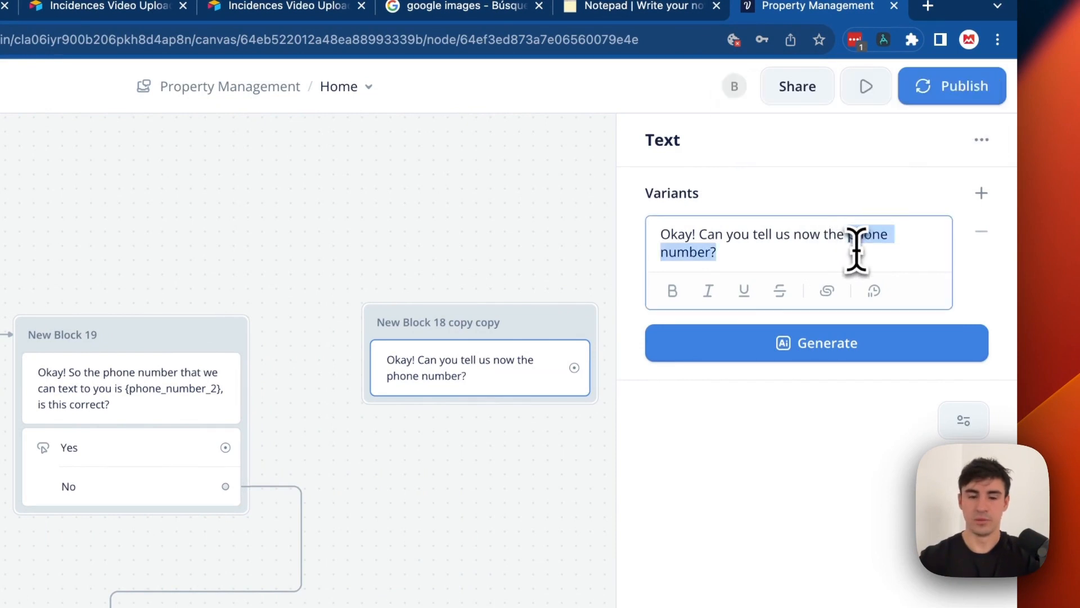
pyautogui.write('address of your aper')
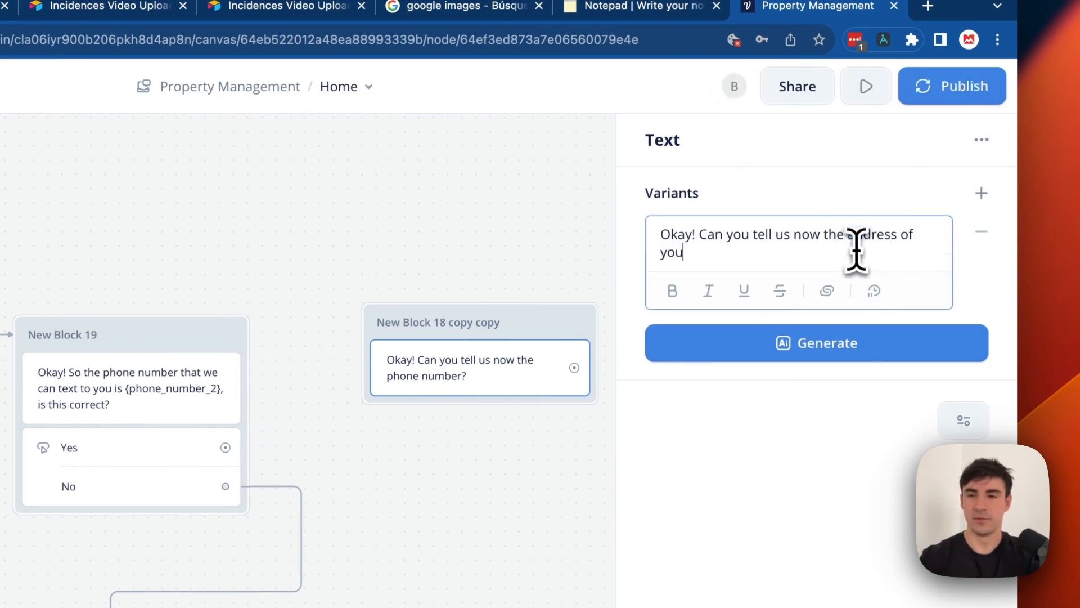
pyautogui.write('tme')
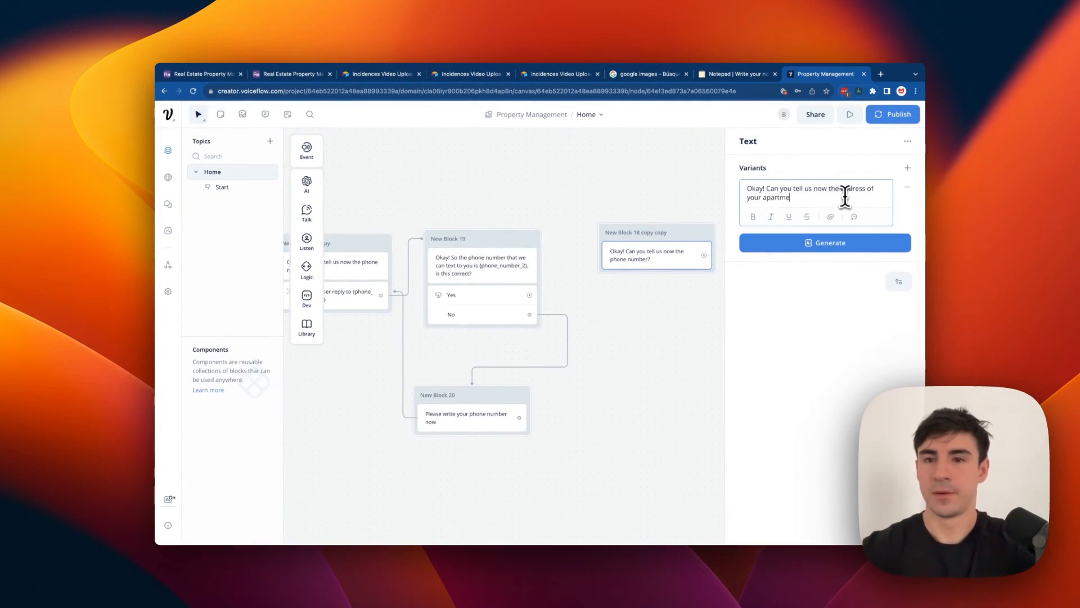
pyautogui.click(693, 189)
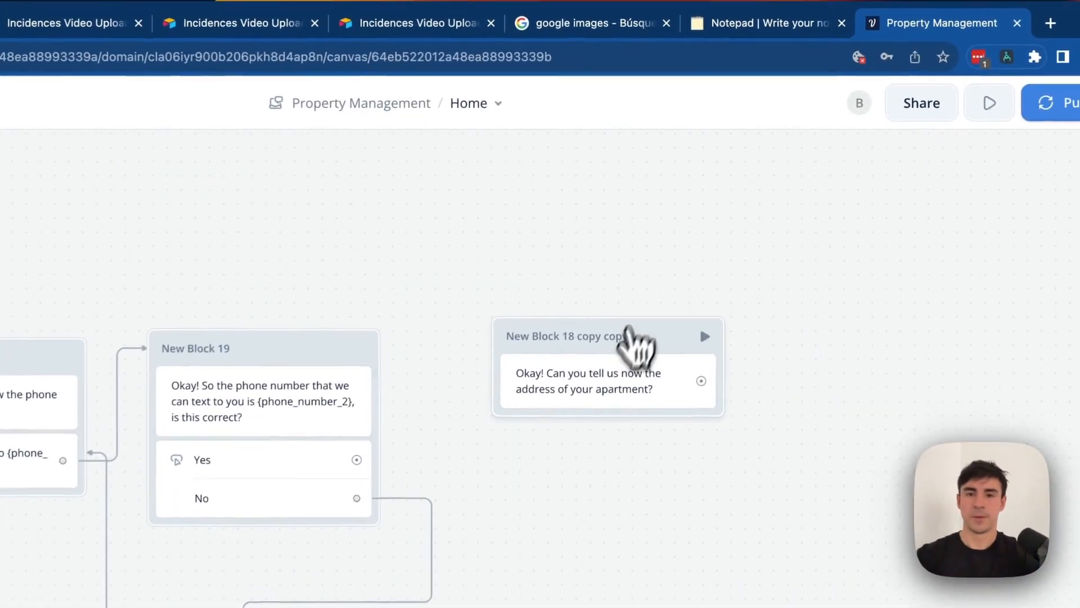
pyautogui.moveTo(684, 231)
pyautogui.mouseDown()
pyautogui.moveTo(664, 232)
pyautogui.moveTo(680, 242)
pyautogui.mouseUp()
# Add a capture step storing the address reply in {address_2}, then select New Blocks 19 and 20.
pyautogui.moveTo(269, 289)
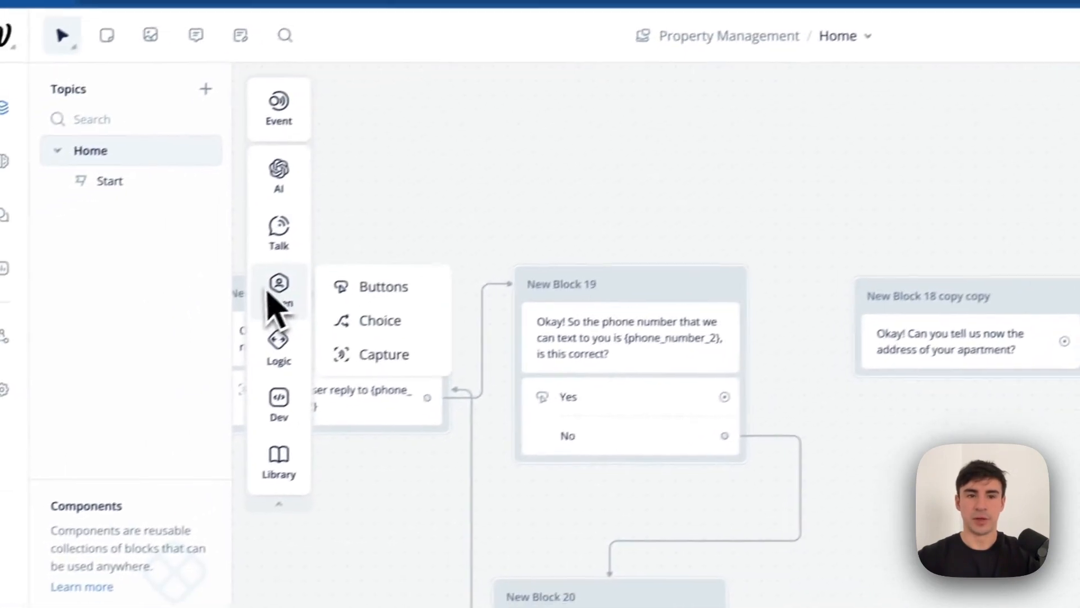
pyautogui.moveTo(383, 334); pyautogui.dragTo(675, 345)
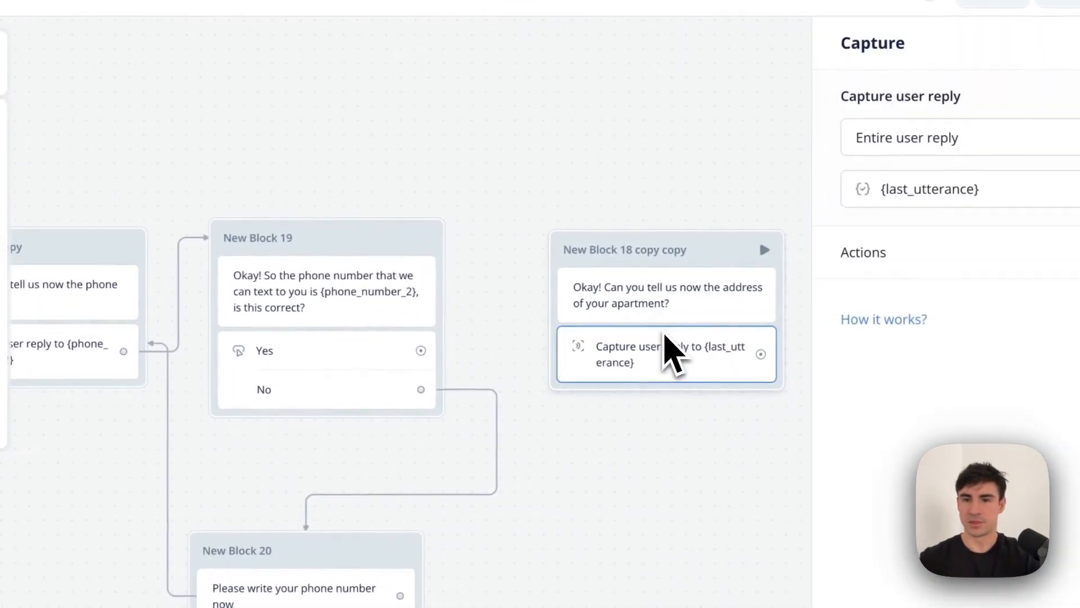
pyautogui.click(799, 201)
pyautogui.scroll(-3, 783, 422)
pyautogui.scroll(3, 784, 434)
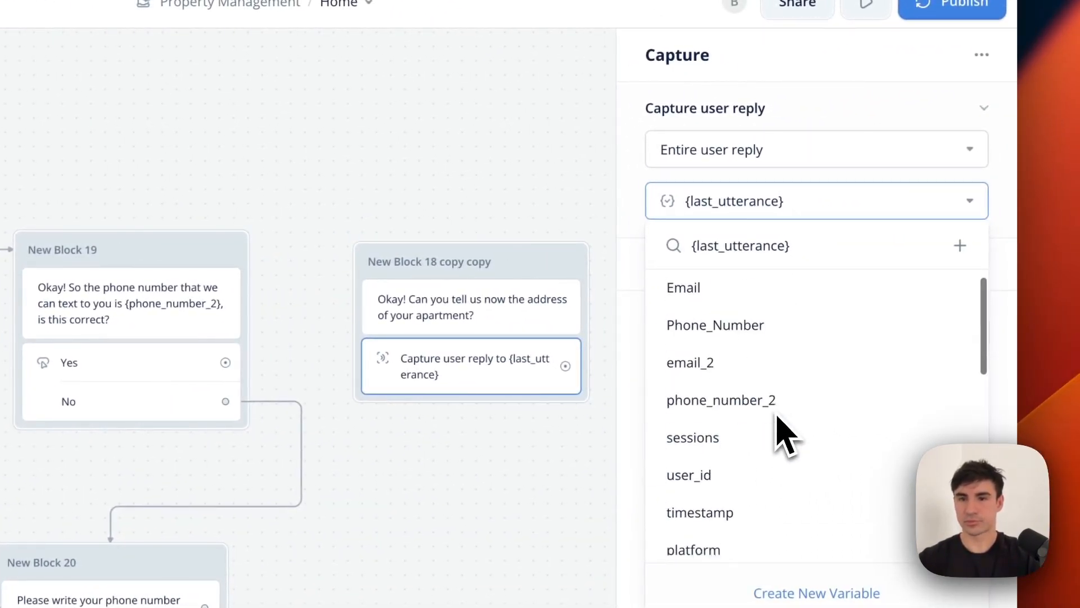
pyautogui.press('BackSpace')
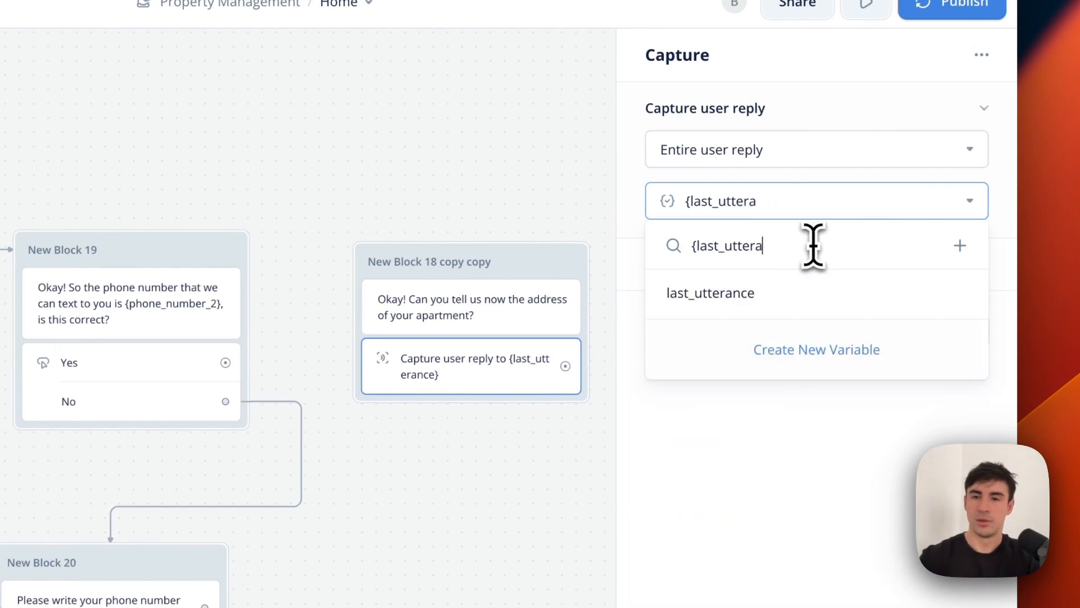
pyautogui.press('BackSpace')
pyautogui.press('BackSpace')
pyautogui.press('BackSpace')
pyautogui.press('BackSpace')
pyautogui.press('BackSpace')
pyautogui.press('BackSpace')
pyautogui.press('BackSpace')
pyautogui.press('BackSpace')
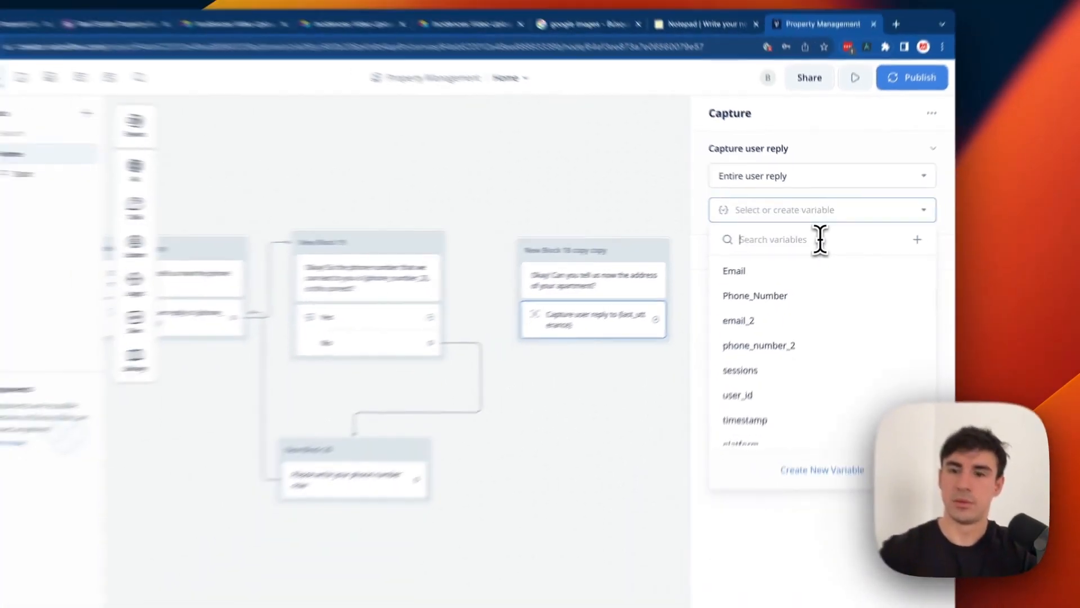
pyautogui.write('ad')
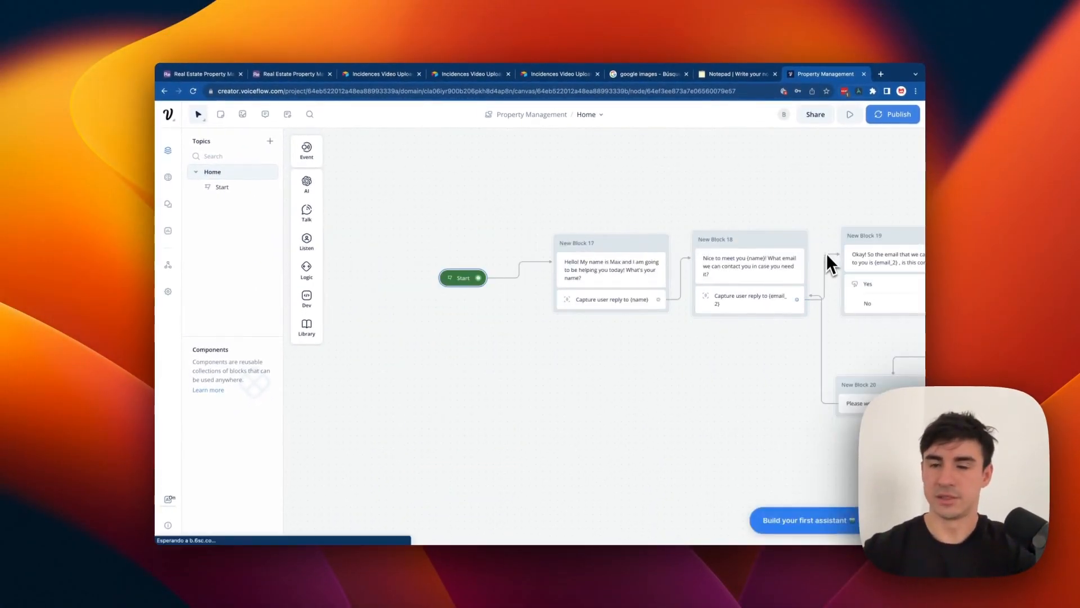
pyautogui.hscroll(4, 828, 251)
pyautogui.click(742, 307)
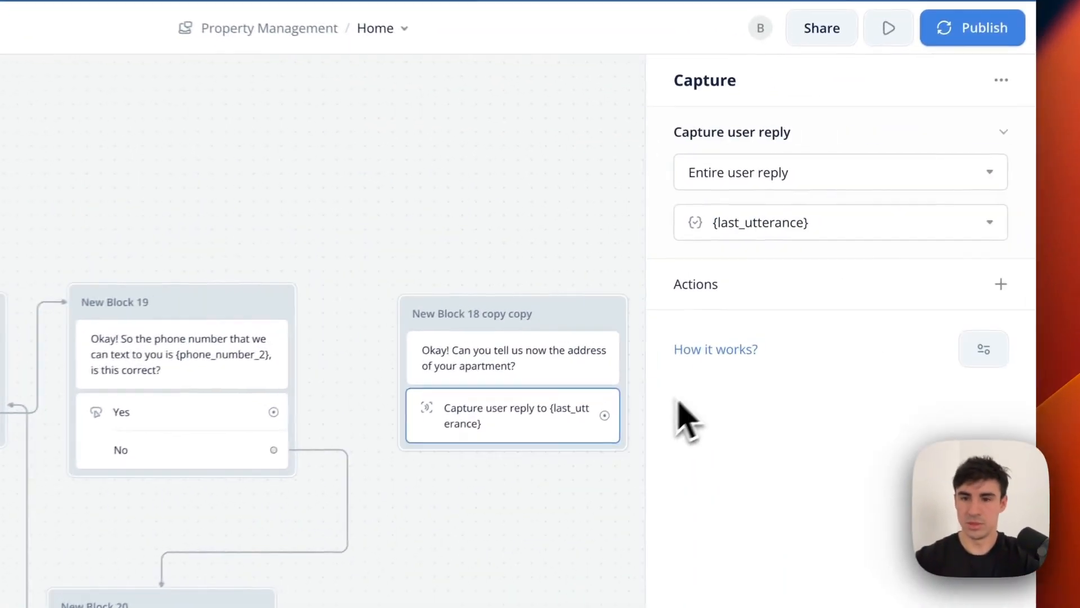
pyautogui.click(806, 218)
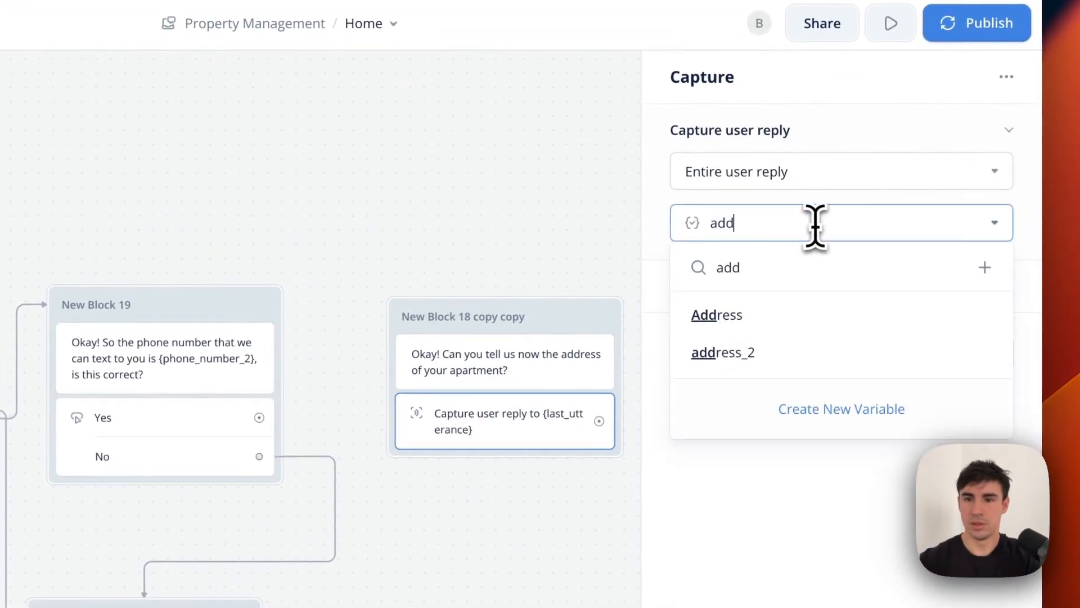
pyautogui.click(799, 352)
pyautogui.click(401, 191)
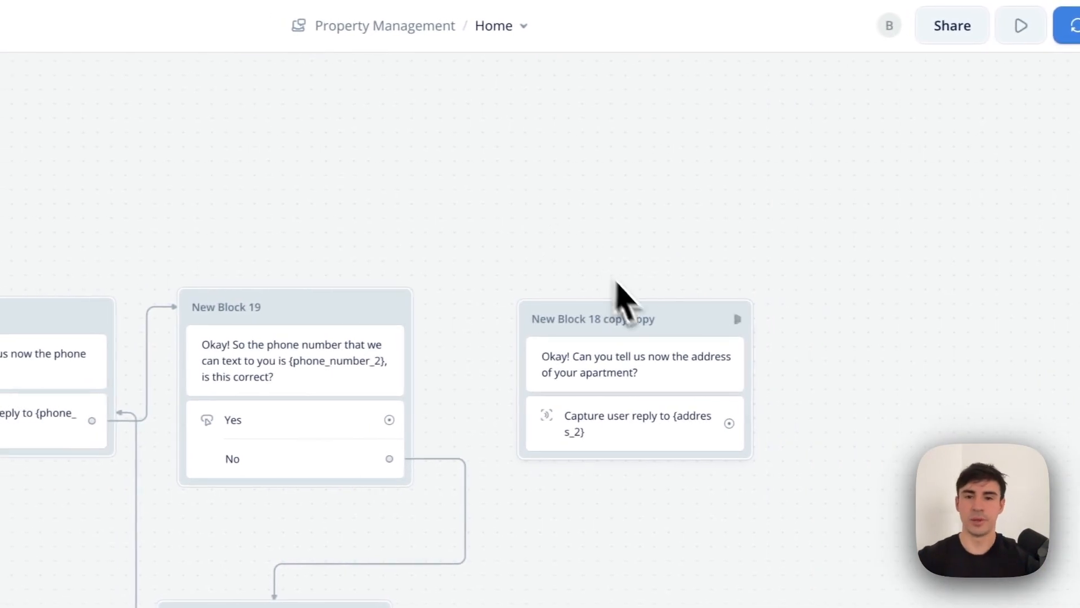
pyautogui.moveTo(666, 304); pyautogui.dragTo(689, 288)
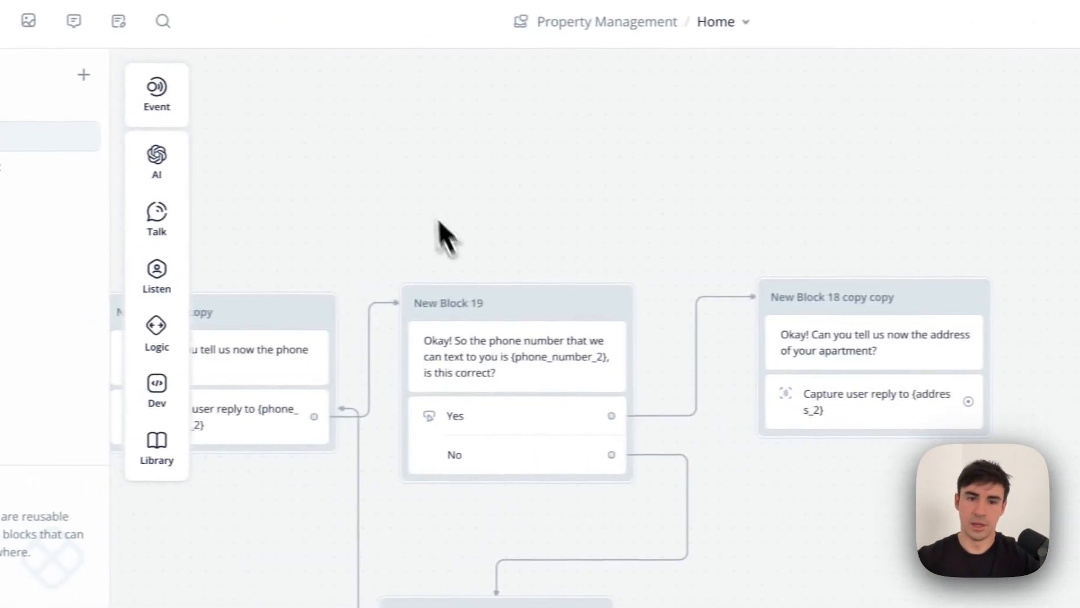
pyautogui.moveTo(189, 194); pyautogui.dragTo(560, 413)
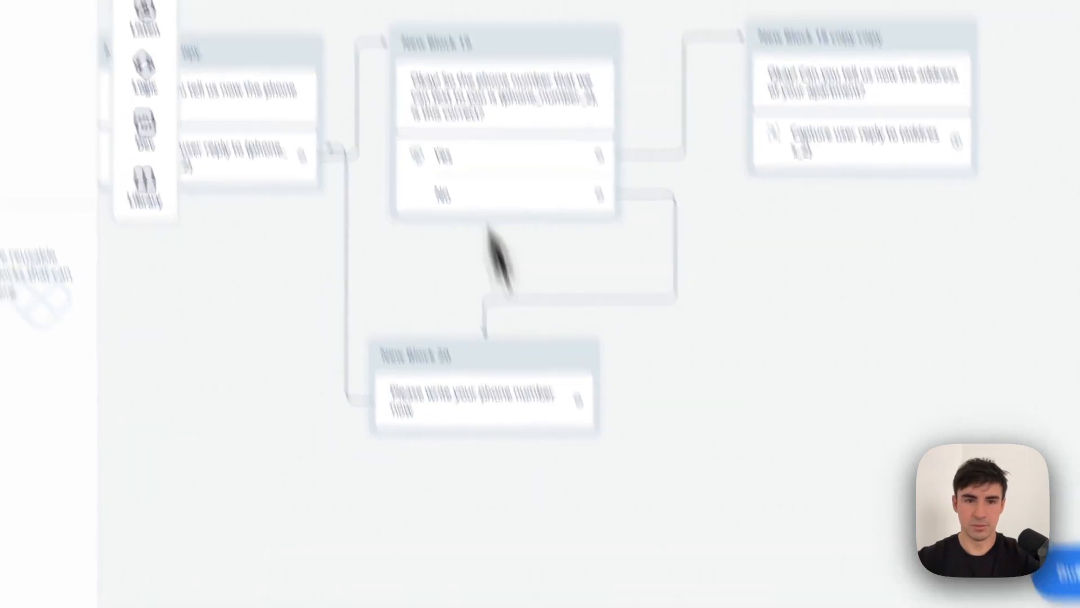
pyautogui.moveTo(433, 138); pyautogui.dragTo(558, 458)
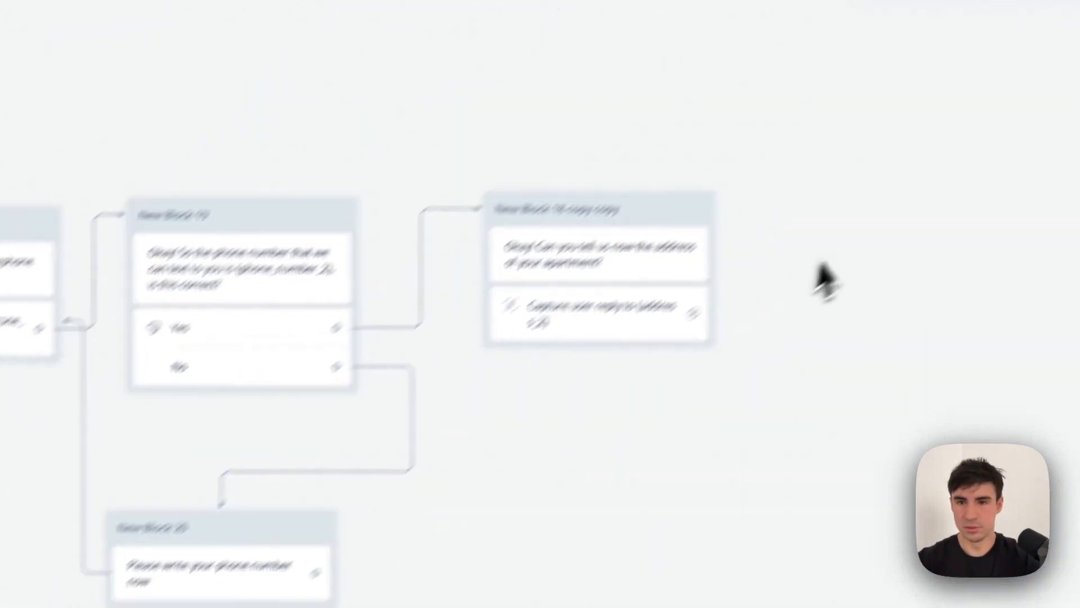
# Duplicate New Block 19 and New Block 20 and move the copies to the right.
pyautogui.hotkey('ctrl', 'c')
pyautogui.hotkey('ctrl', 'v')
pyautogui.moveTo(629, 99); pyautogui.dragTo(754, 603)
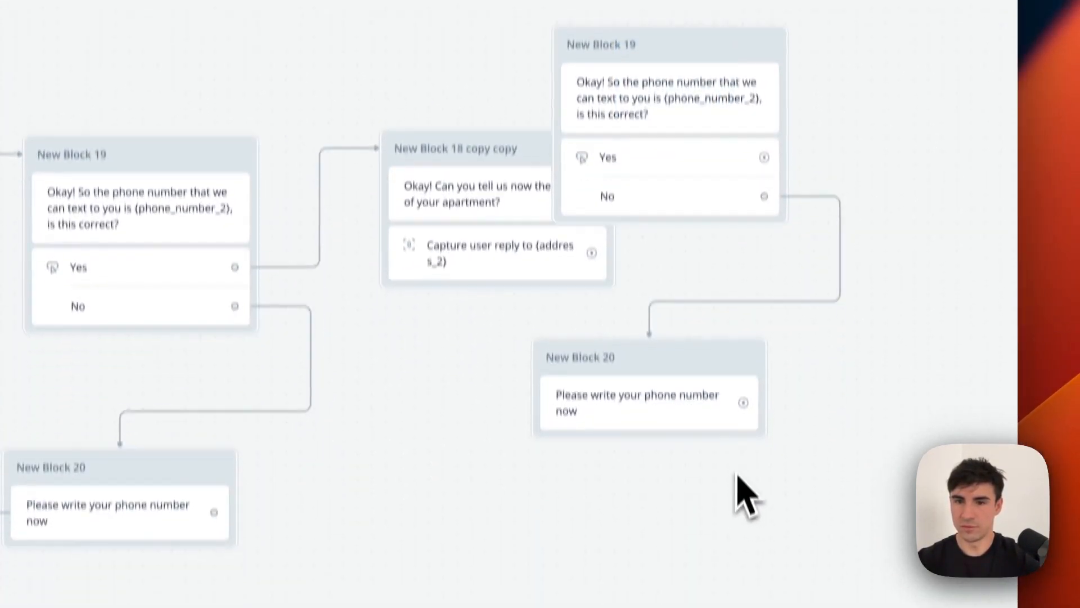
pyautogui.moveTo(887, 592); pyautogui.dragTo(633, 77)
pyautogui.moveTo(621, 20); pyautogui.dragTo(621, 23)
pyautogui.moveTo(680, 106); pyautogui.dragTo(818, 200)
# Reword the copied confirmation to ask whether {address_2} is the correct address.
pyautogui.click(827, 397)
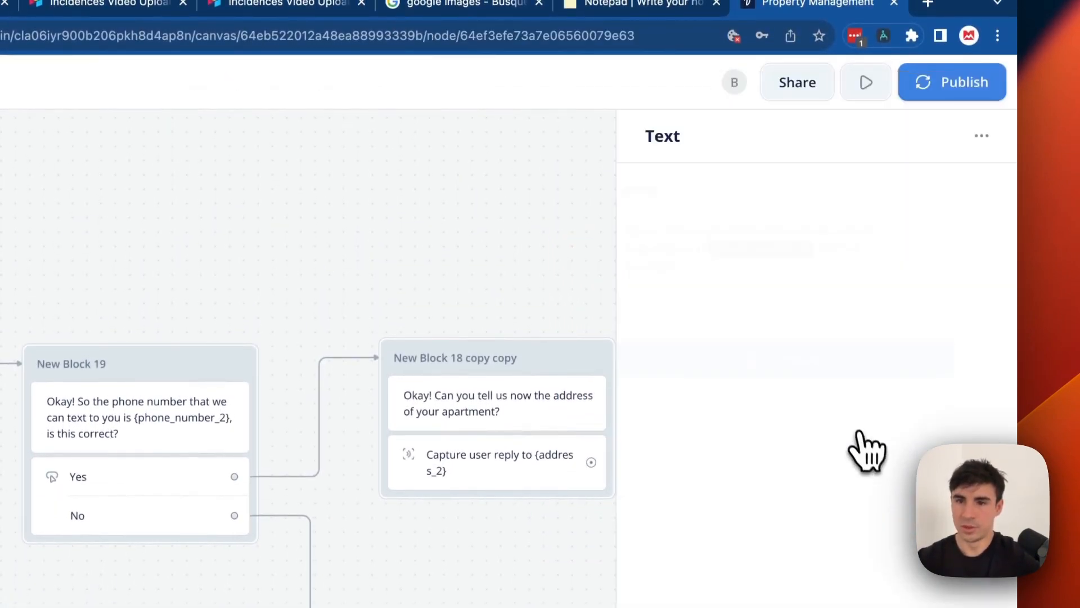
pyautogui.press('BackSpace')
pyautogui.press('BackSpace')
pyautogui.press('BackSpace')
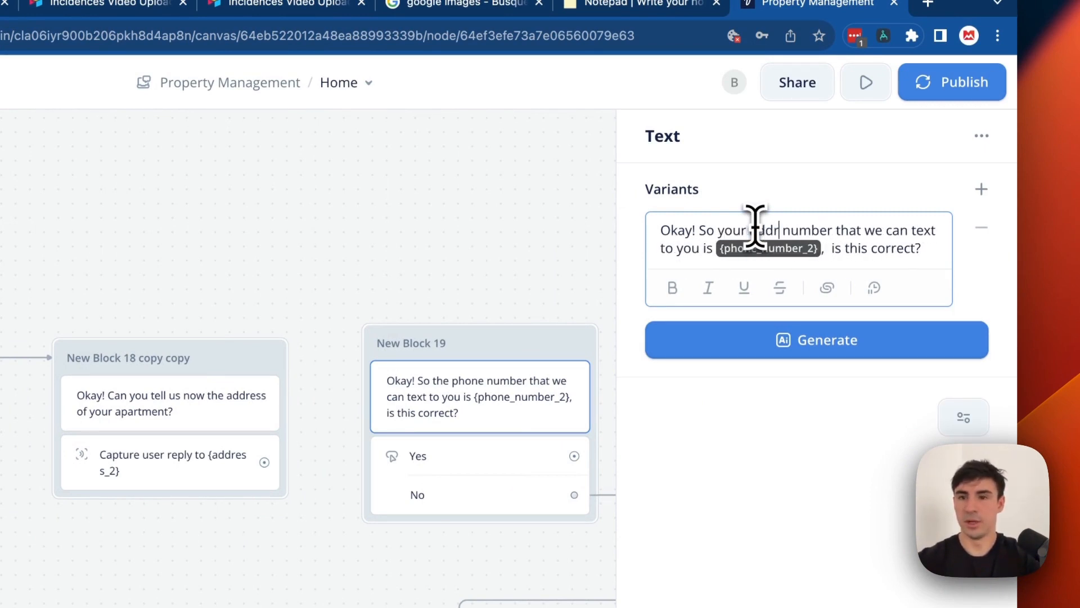
pyautogui.write('ess')
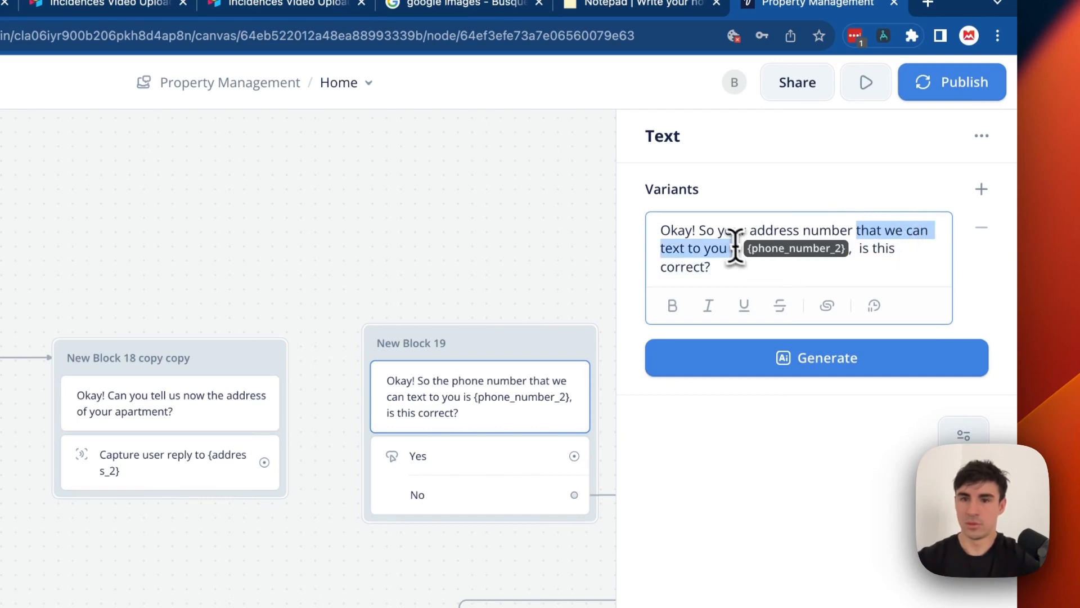
pyautogui.press('BackSpace')
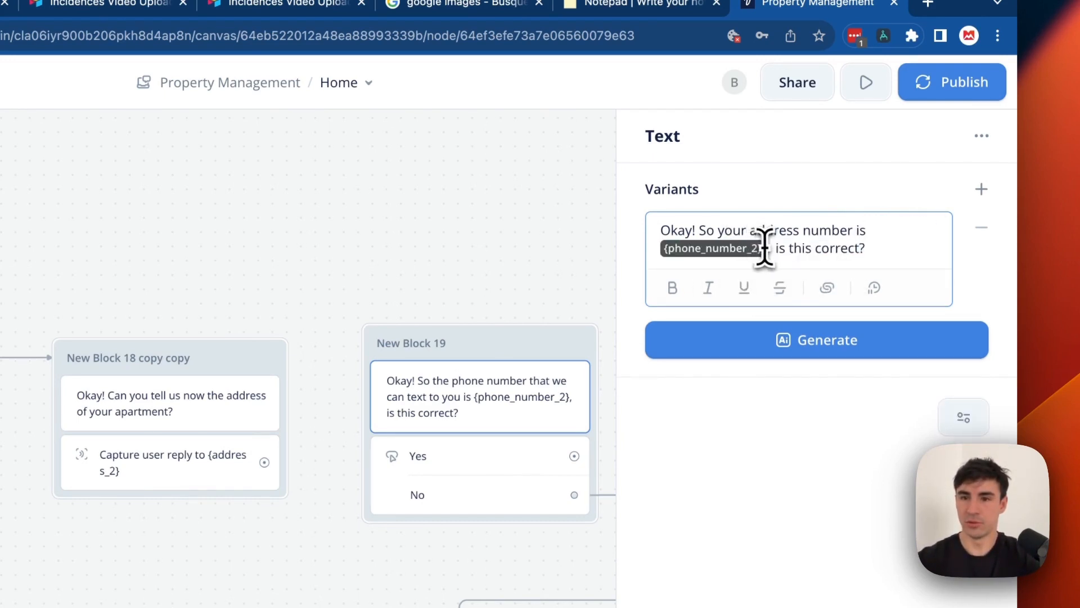
pyautogui.press('BackSpace')
pyautogui.write('{')
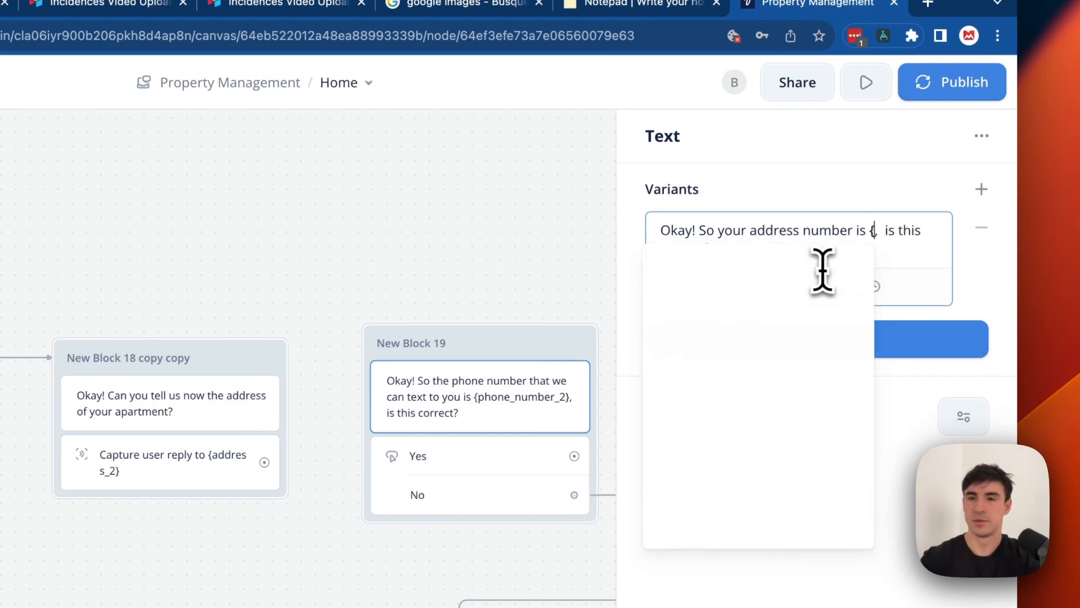
pyautogui.click(754, 466)
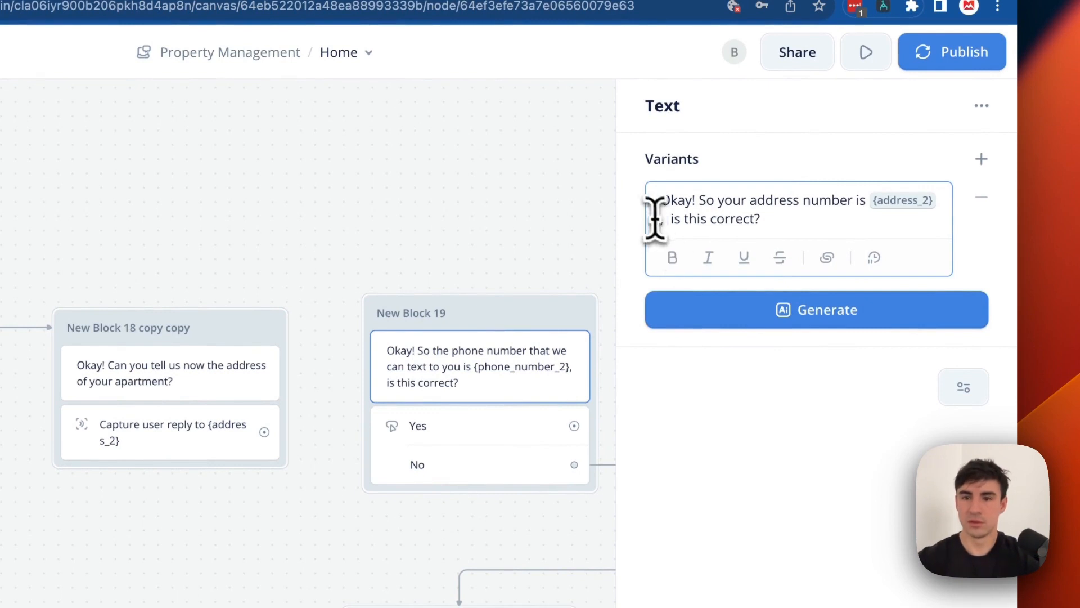
pyautogui.press('BackSpace')
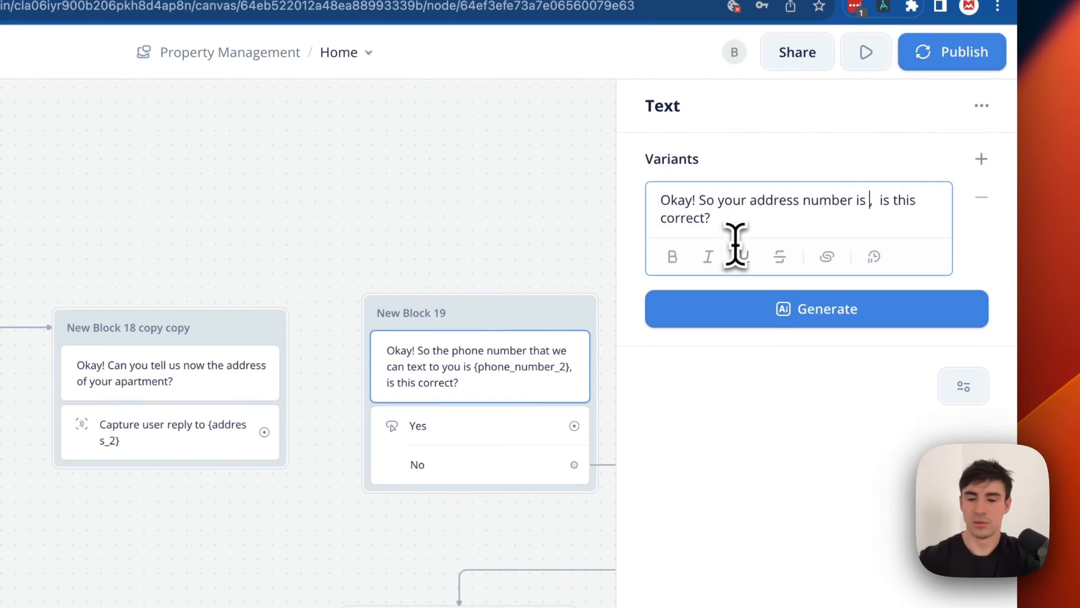
pyautogui.write('{')
pyautogui.click(745, 433)
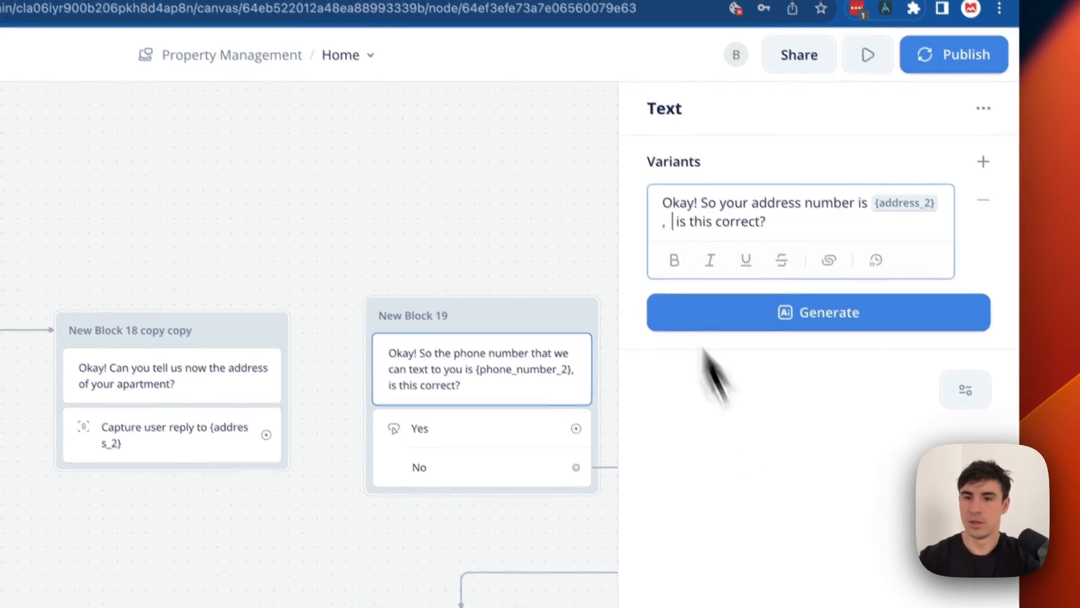
pyautogui.press('BackSpace')
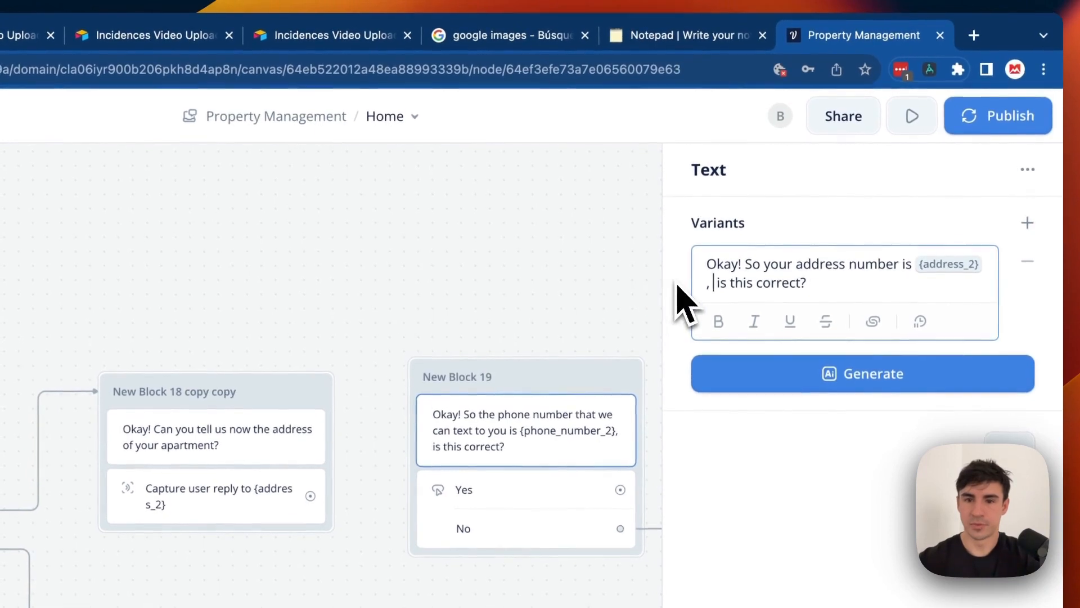
pyautogui.click(596, 268)
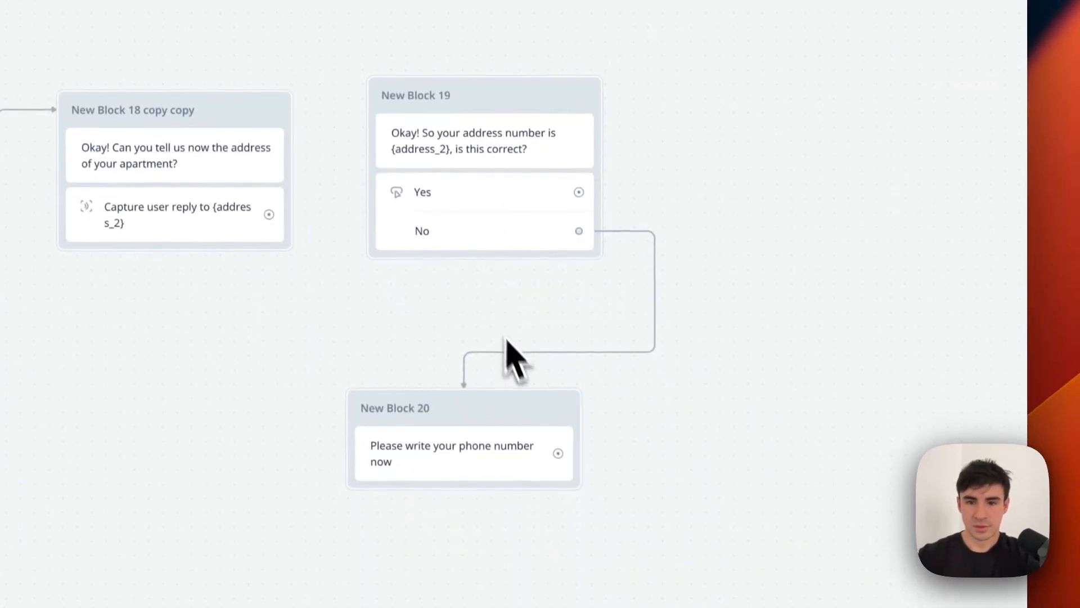
# Change New Block 20's prompt to 'Please write your correct address'.
pyautogui.click(485, 448)
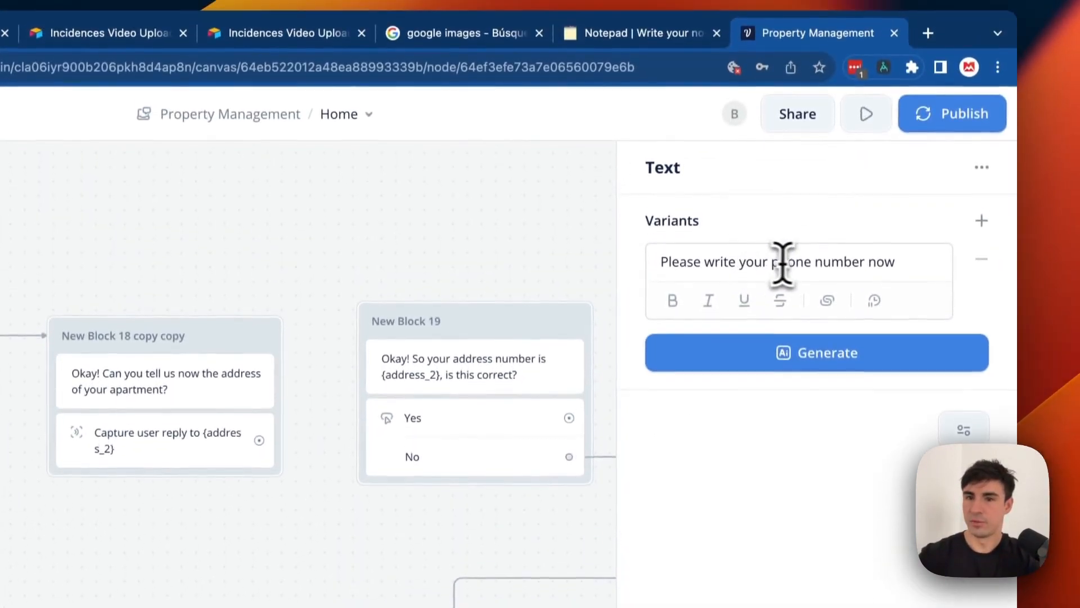
pyautogui.doubleClick(791, 266)
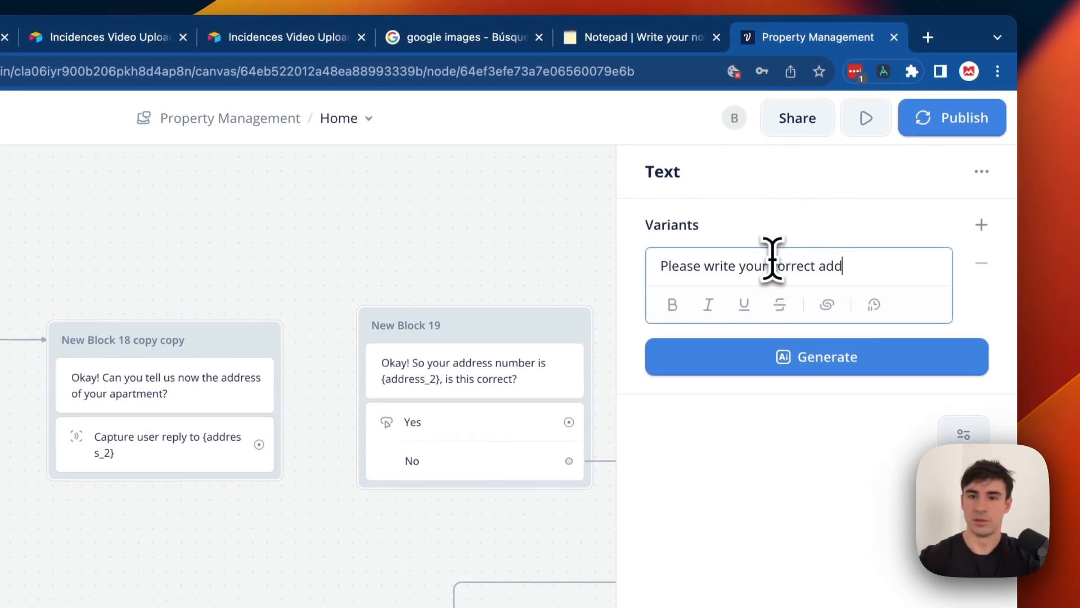
pyautogui.click(498, 231)
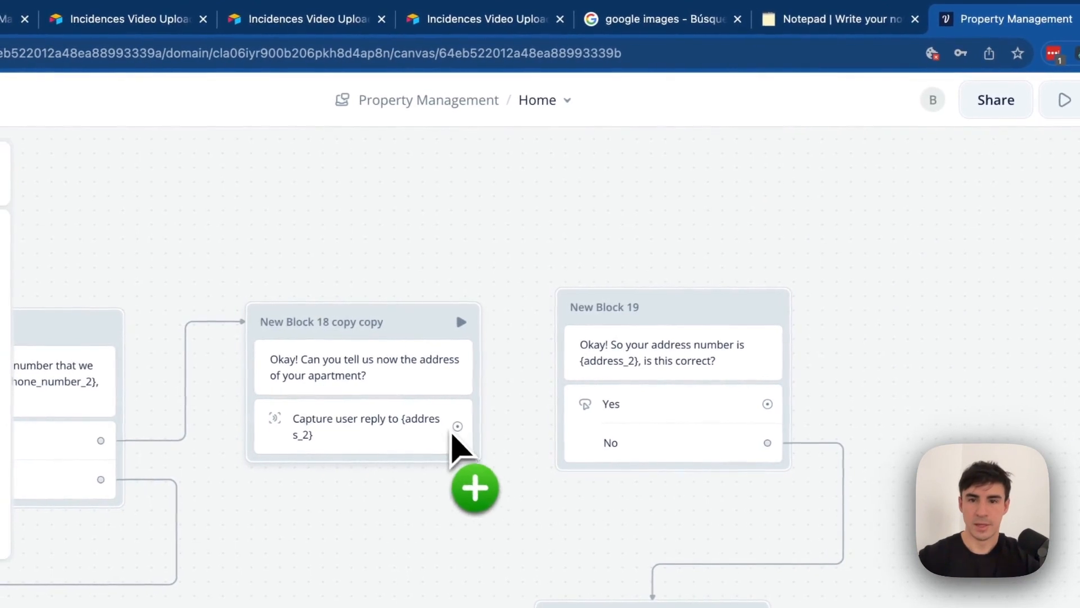
# Connect the address capture to the {address_2} confirmation and loop the correct-address prompt back to it.
pyautogui.moveTo(531, 326); pyautogui.dragTo(578, 308)
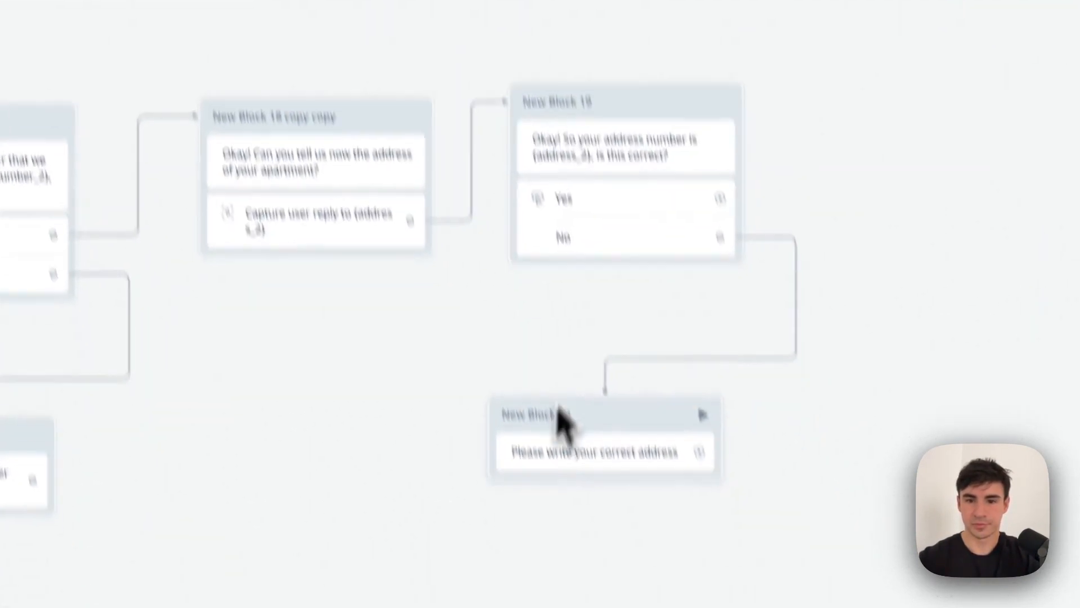
pyautogui.moveTo(676, 364)
pyautogui.mouseDown()
pyautogui.moveTo(684, 390)
pyautogui.moveTo(381, 157)
pyautogui.moveTo(393, 144)
pyautogui.mouseUp()
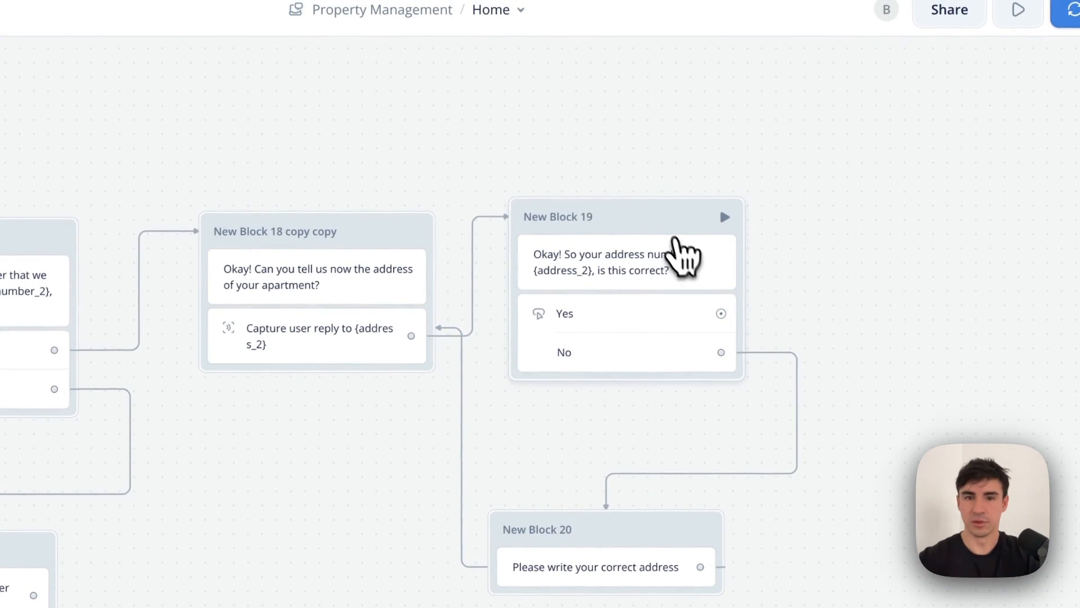
pyautogui.moveTo(675, 227); pyautogui.dragTo(669, 232)
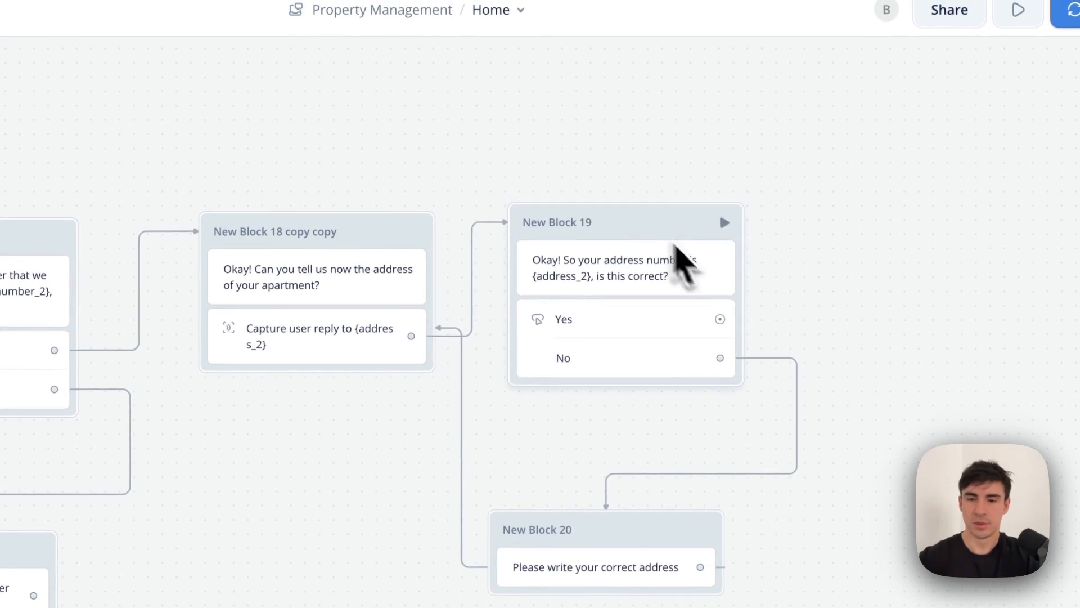
pyautogui.hscroll(2, 801, 340)
pyautogui.hscroll(-9, 799, 339)
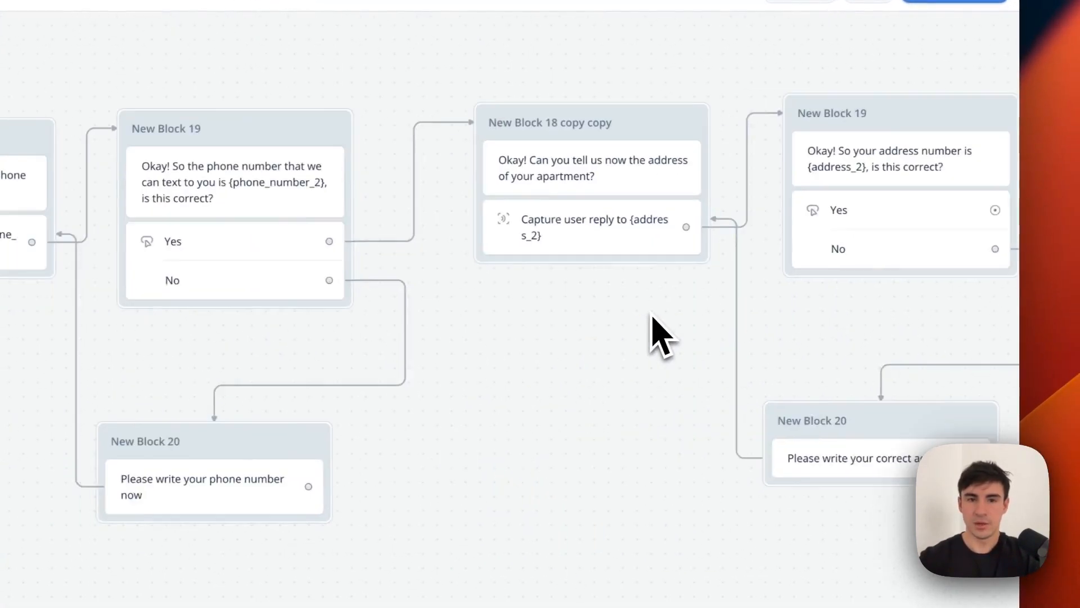
pyautogui.hscroll(-10, 653, 318)
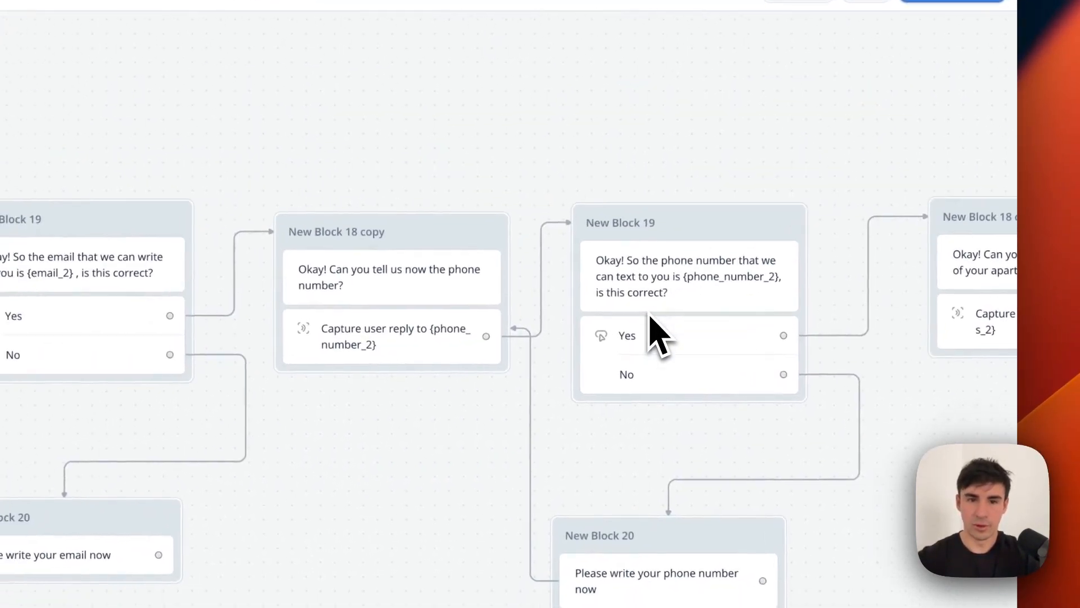
pyautogui.hscroll(-6, 737, 285)
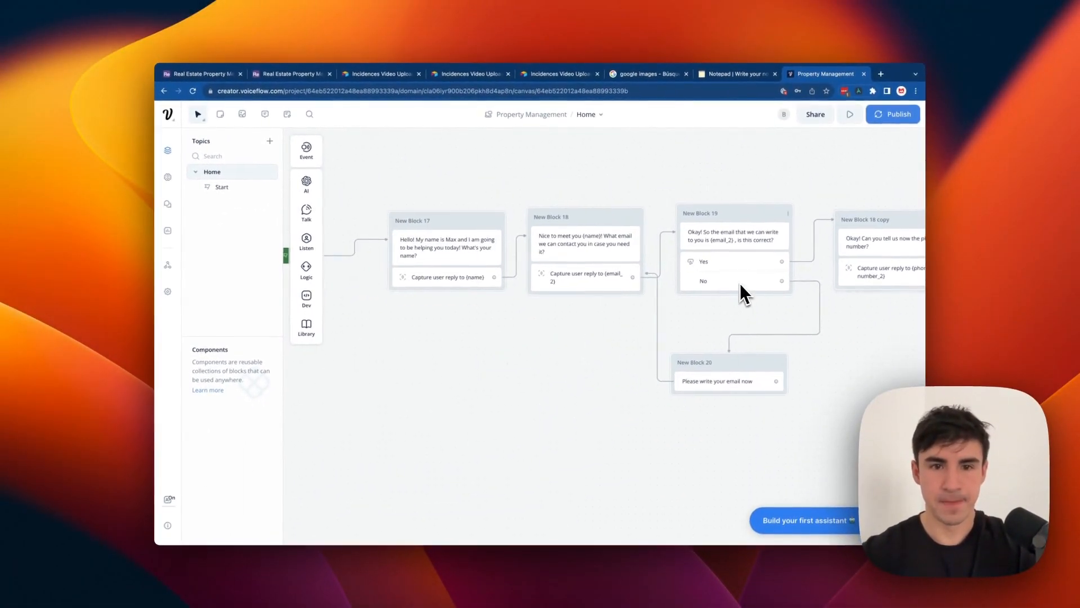
pyautogui.hscroll(1, 631, 284)
pyautogui.hscroll(10, 645, 281)
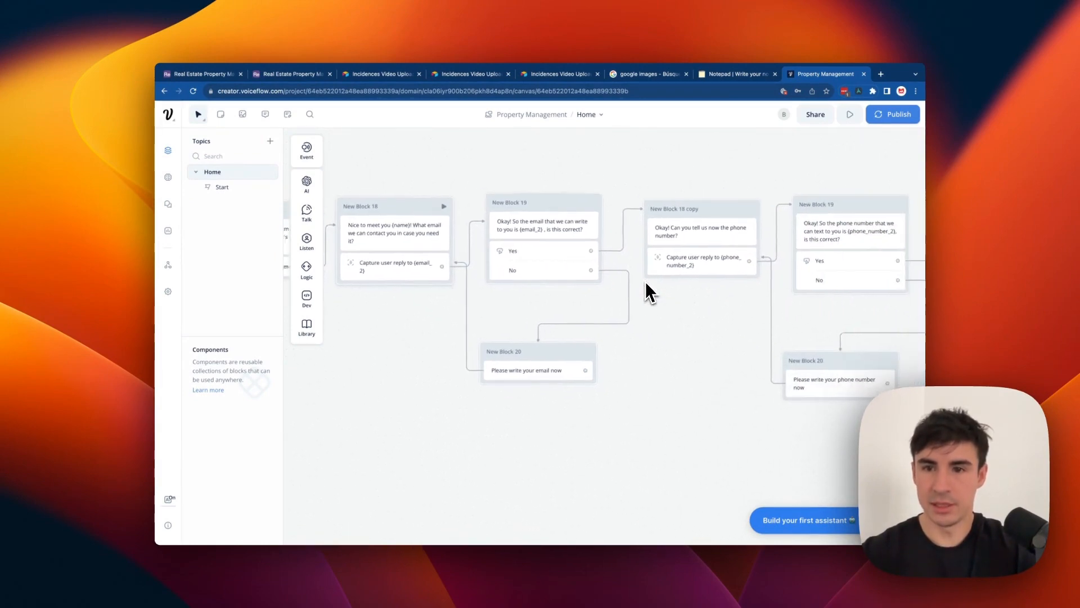
pyautogui.hscroll(5, 728, 261)
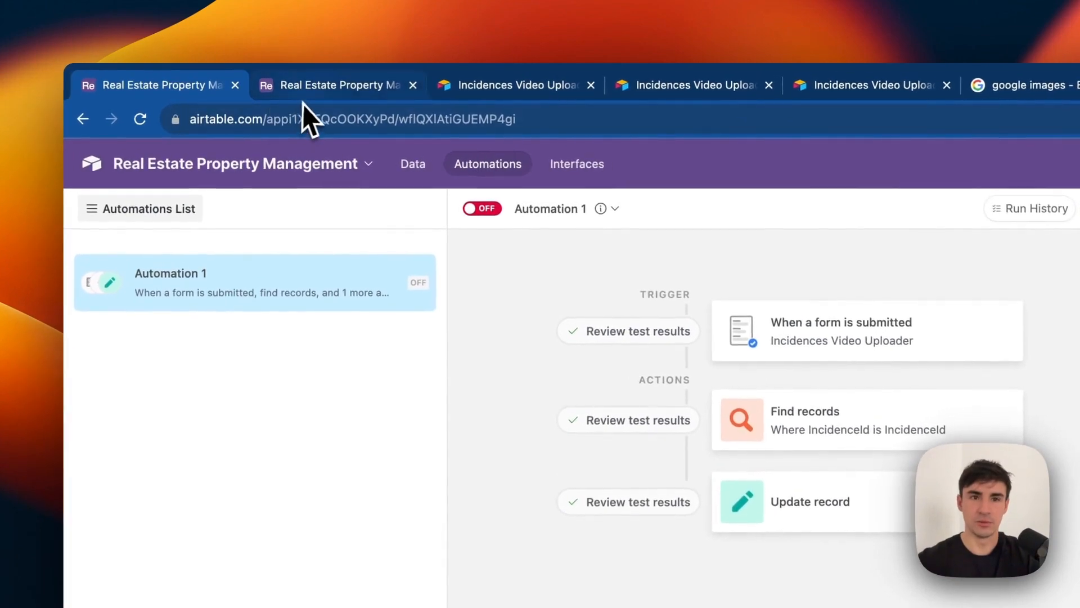
# Scroll through the Airtable incident table's columns, then return to the Voiceflow Property Management flow.
pyautogui.click(337, 84)
pyautogui.hscroll(-4, 467, 326)
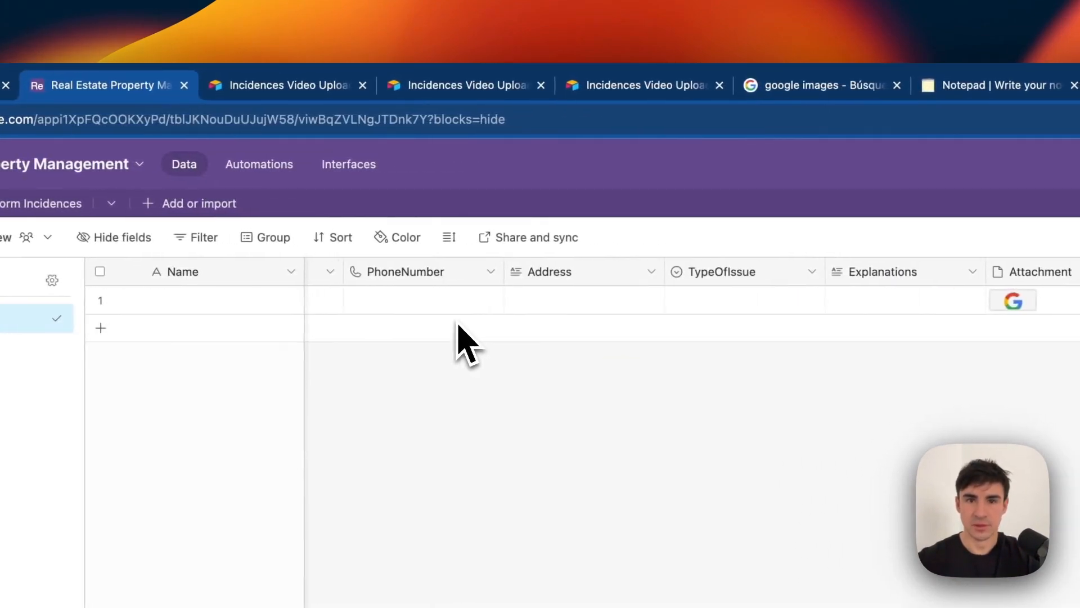
pyautogui.hscroll(-2, 495, 323)
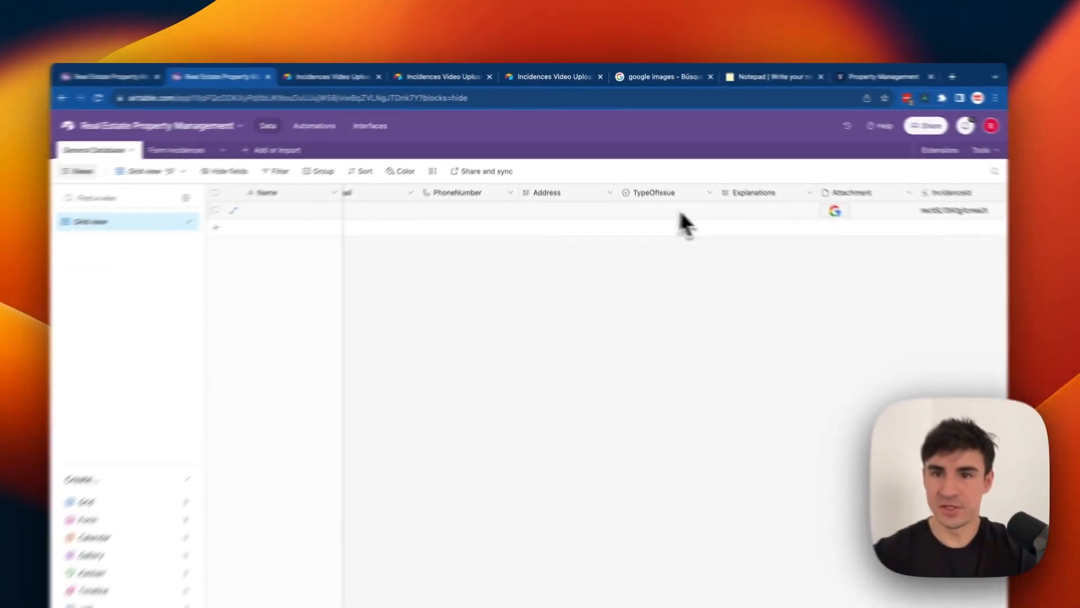
pyautogui.hscroll(3, 751, 222)
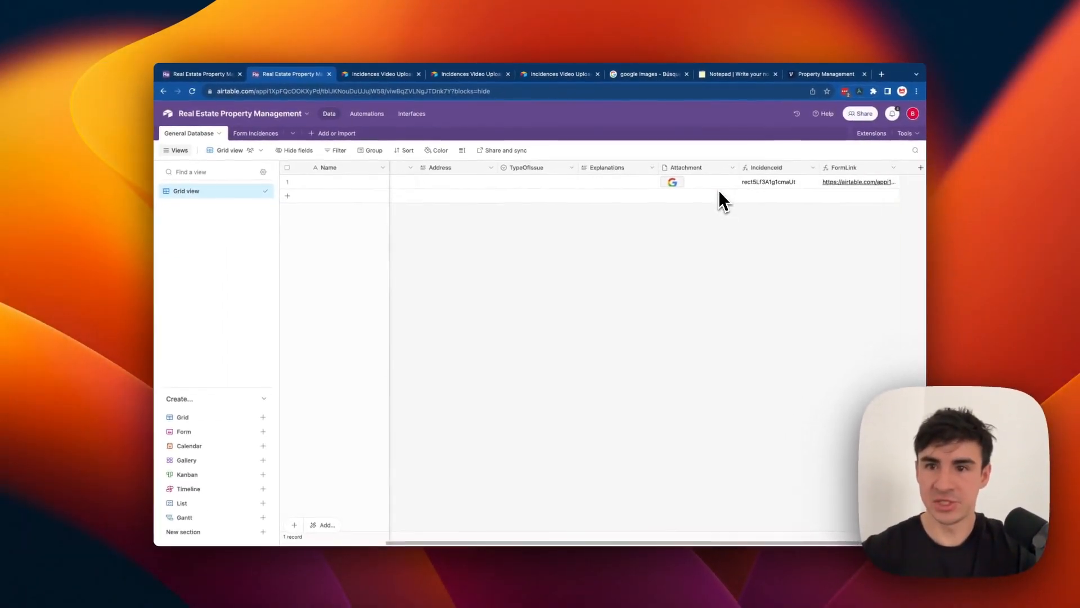
pyautogui.hscroll(-3, 753, 221)
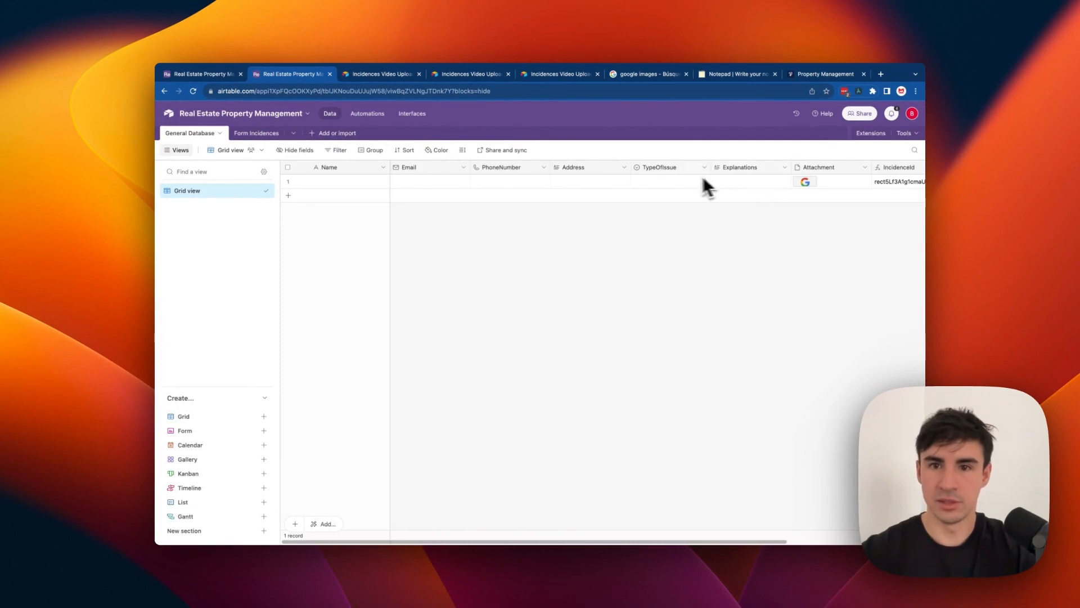
pyautogui.click(177, 75)
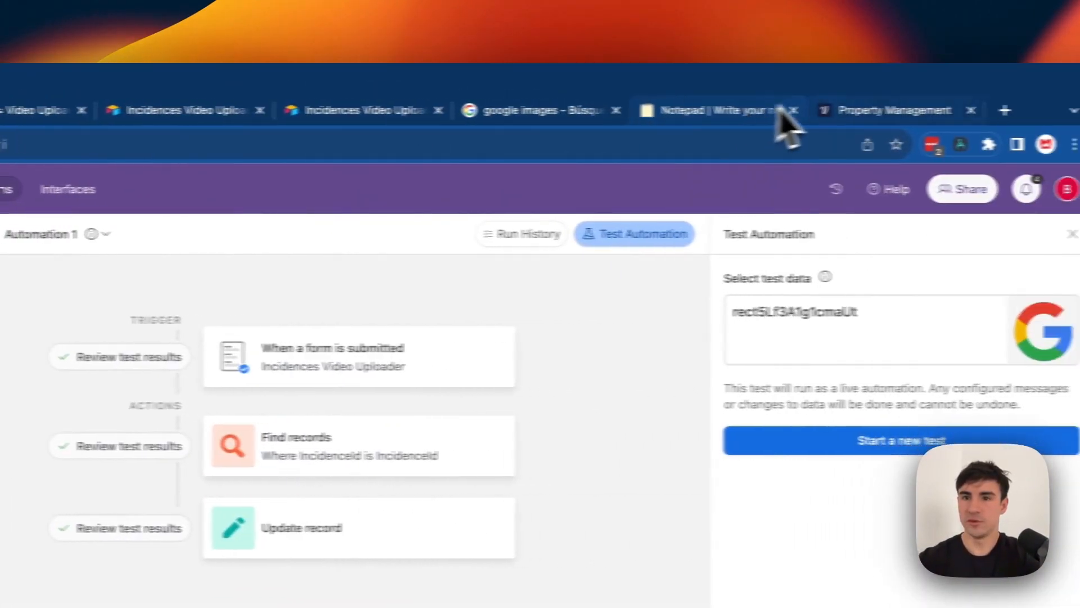
pyautogui.click(838, 111)
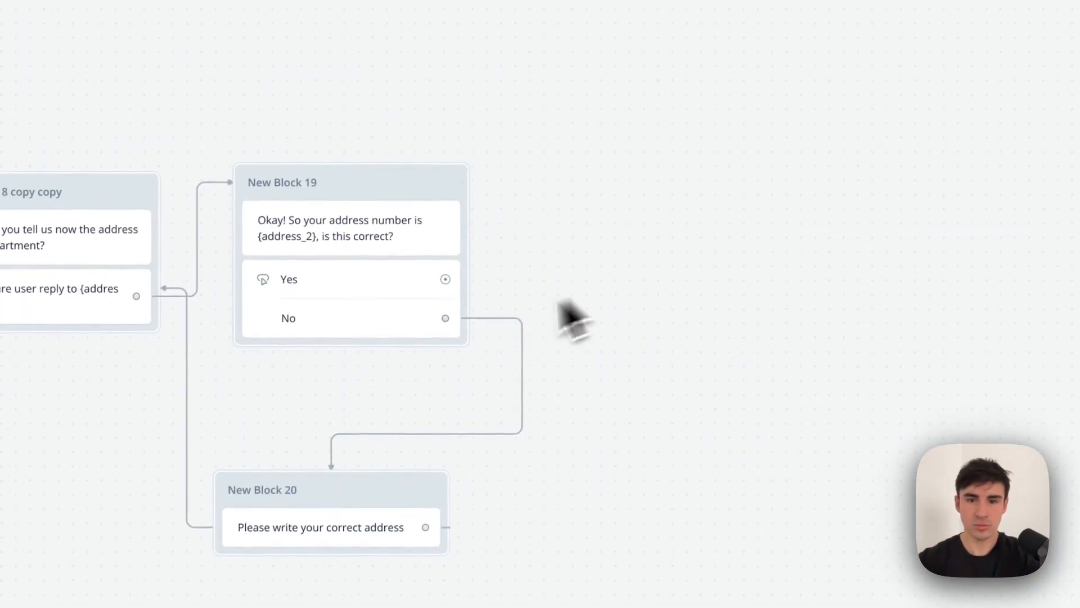
# Add a text step after the address Yes asking 'Could you tell to us a bit more about the issue?'.
pyautogui.moveTo(445, 279); pyautogui.dragTo(560, 205)
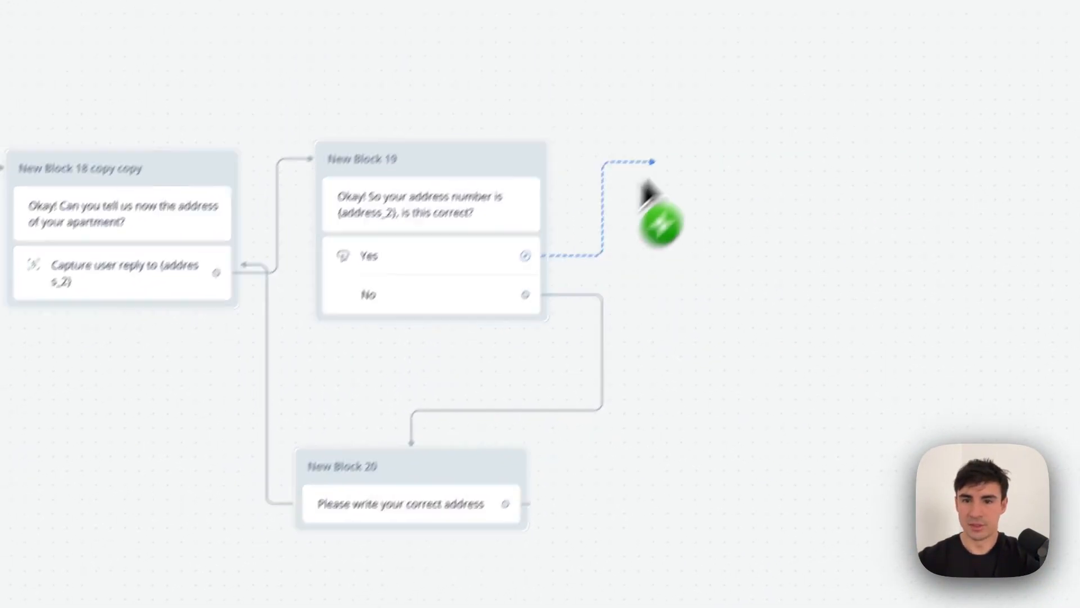
pyautogui.moveTo(647, 186); pyautogui.dragTo(703, 169)
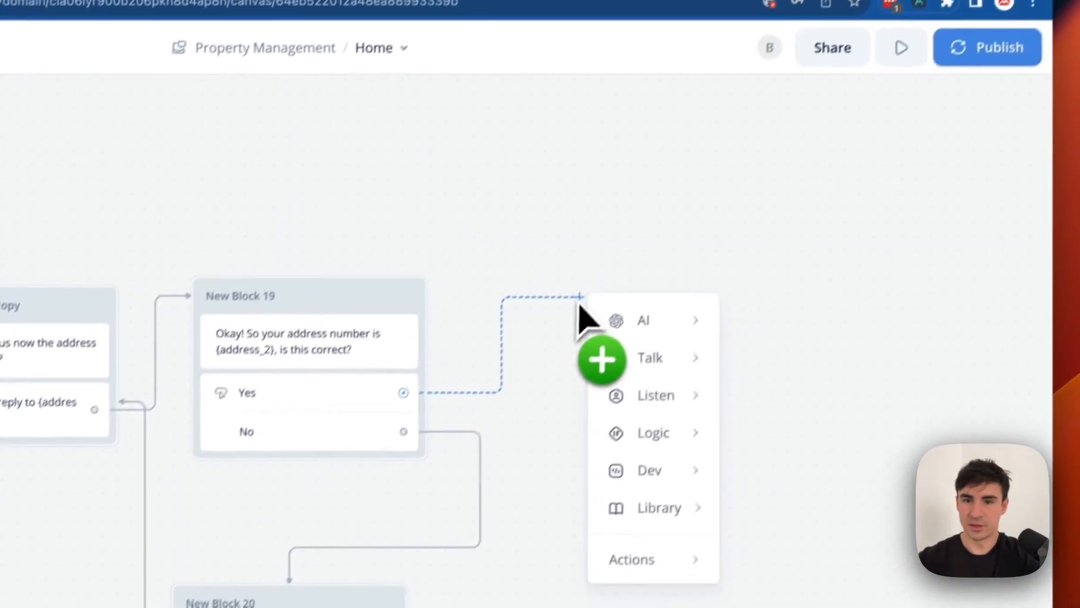
pyautogui.moveTo(776, 220)
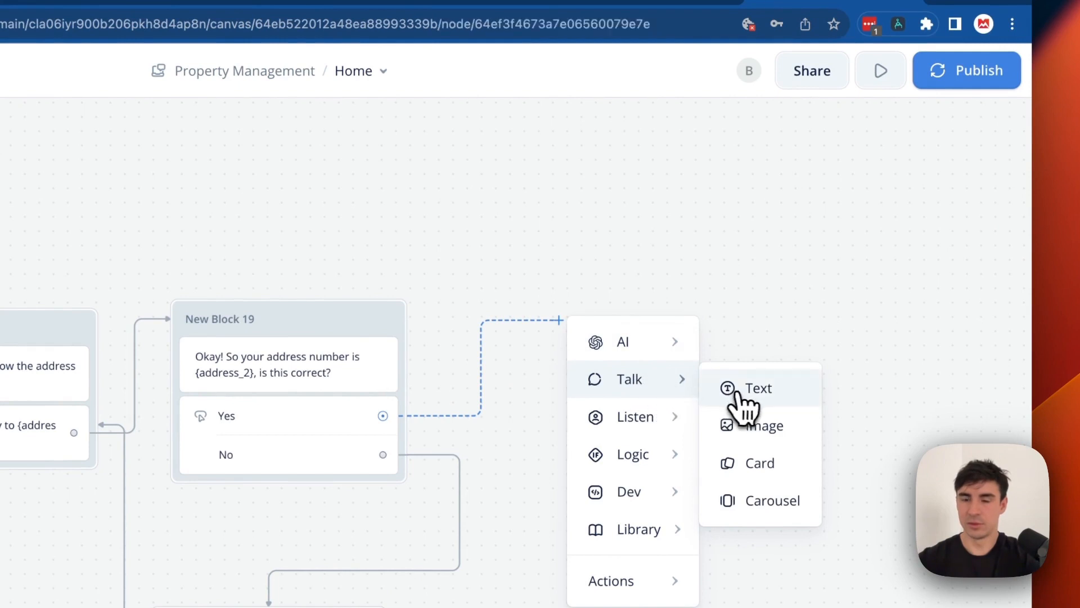
pyautogui.click(736, 392)
pyautogui.write('okay')
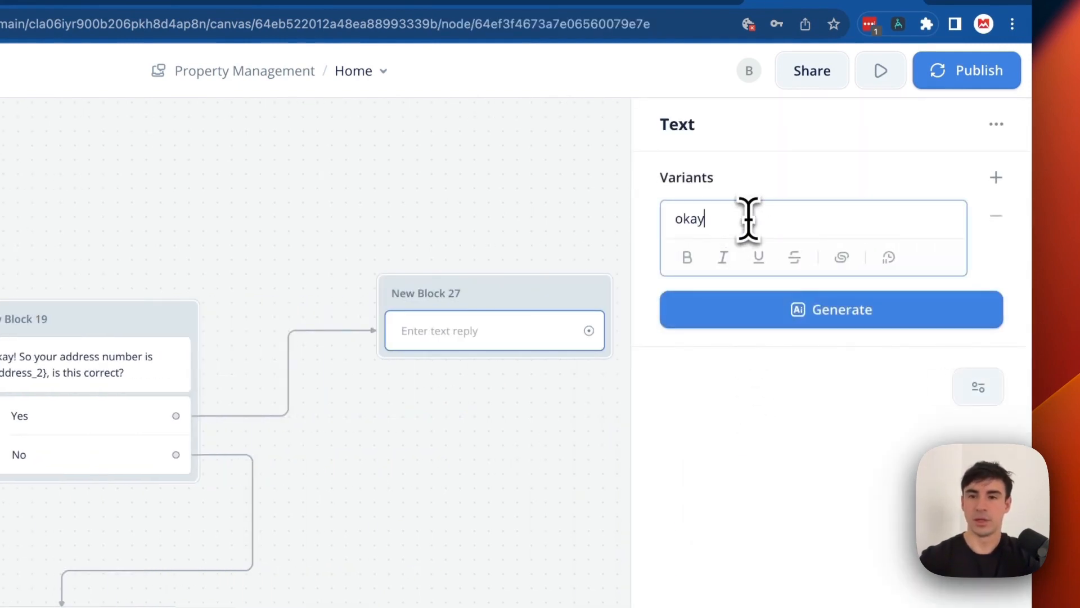
pyautogui.press('BackSpace')
pyautogui.press('BackSpace')
pyautogui.press('BackSpace')
pyautogui.write('Could you tell to us a bit more about the issue?')
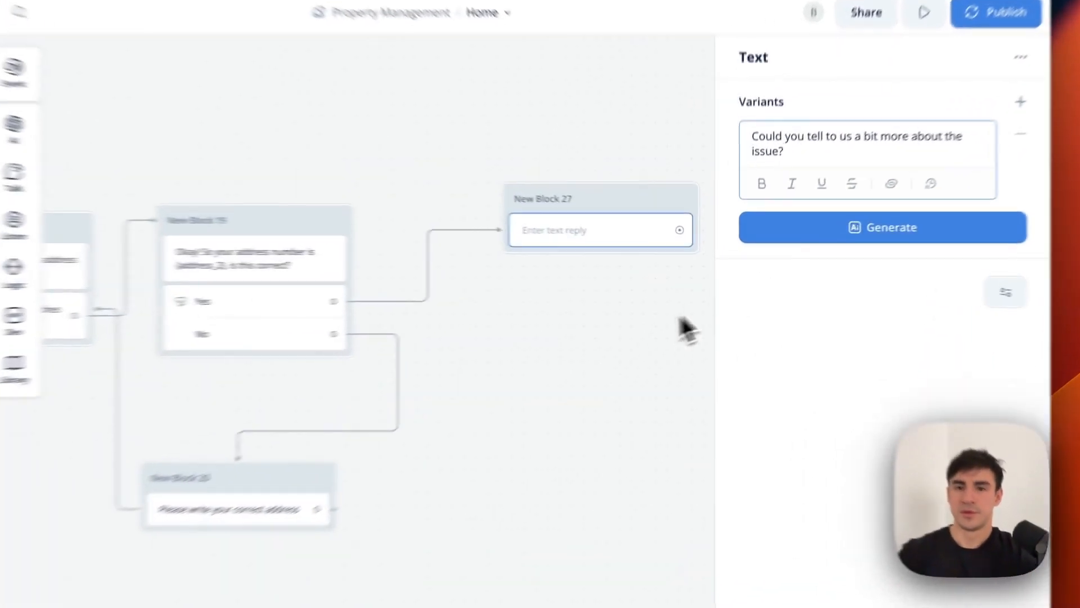
pyautogui.click(705, 304)
# Drop a Buttons step into New Block 27 and label the first button Electricity.
pyautogui.moveTo(157, 315)
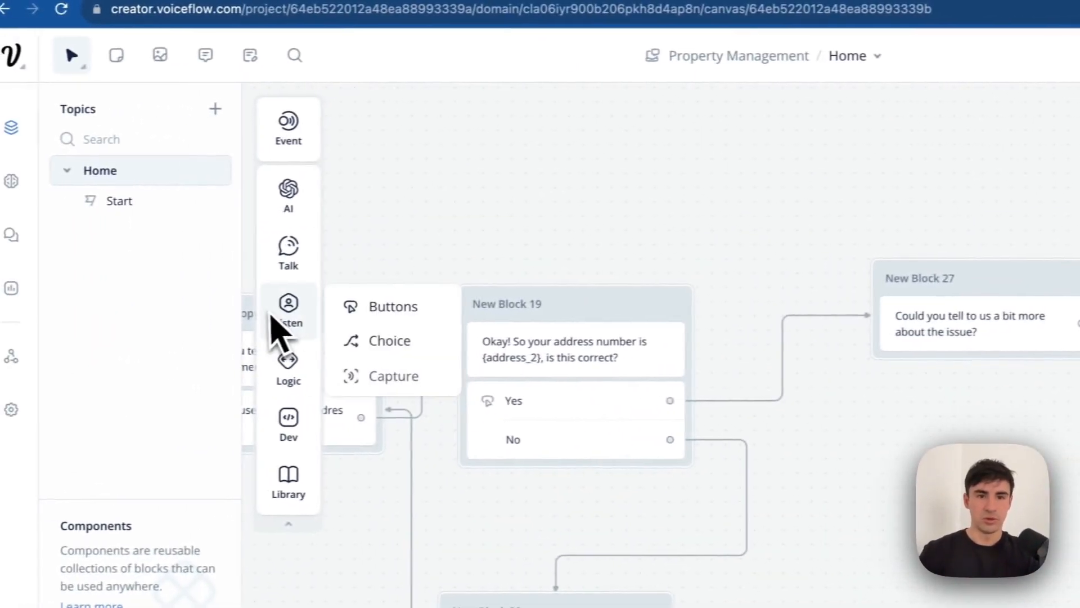
pyautogui.moveTo(228, 306); pyautogui.dragTo(828, 371)
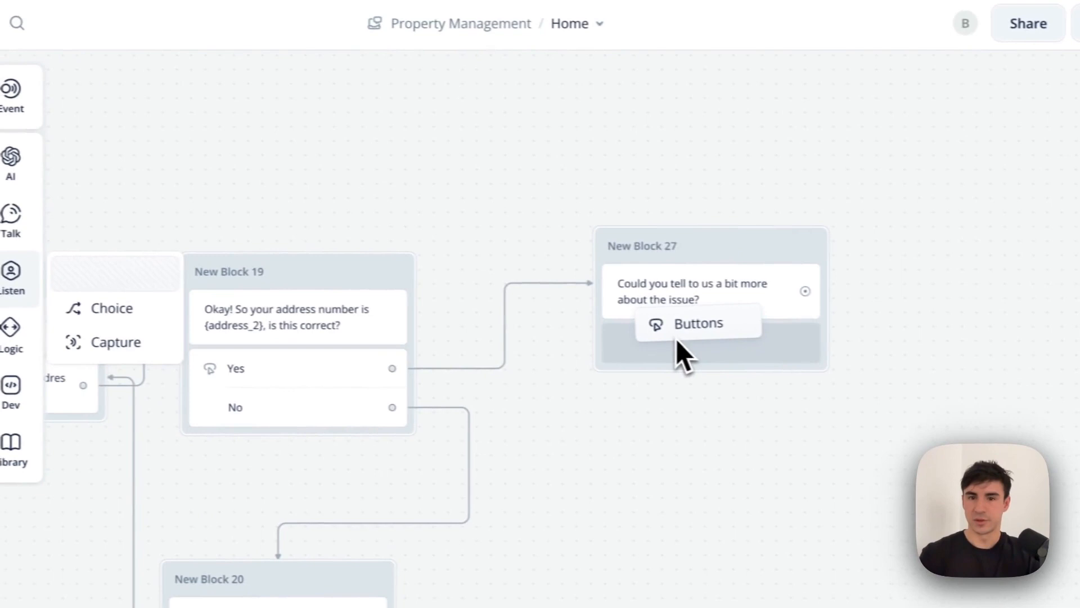
pyautogui.moveTo(676, 339); pyautogui.dragTo(678, 347)
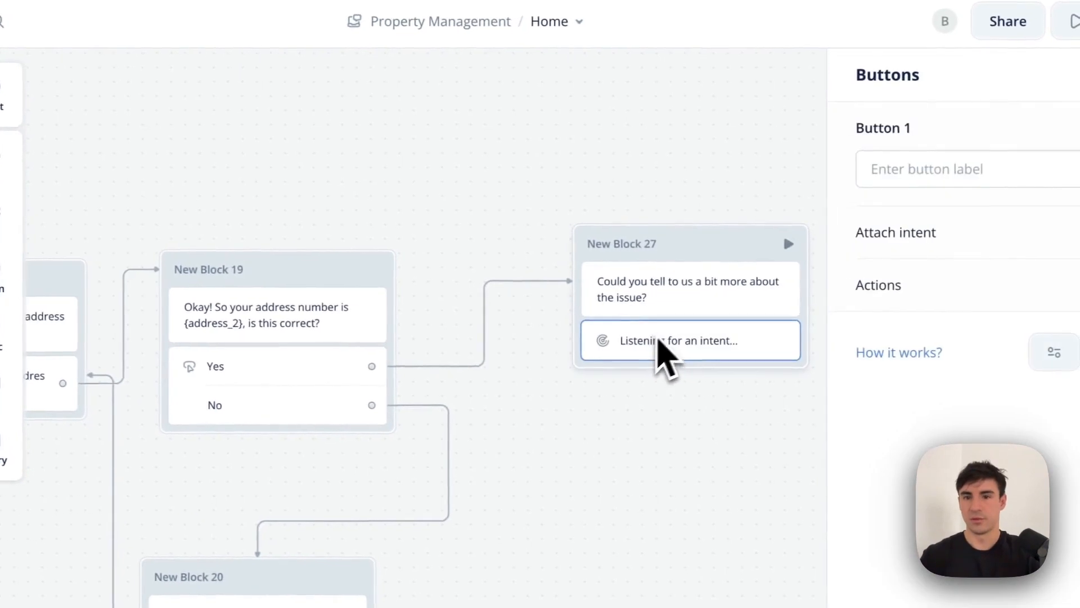
pyautogui.click(990, 172)
pyautogui.write('Electricity')
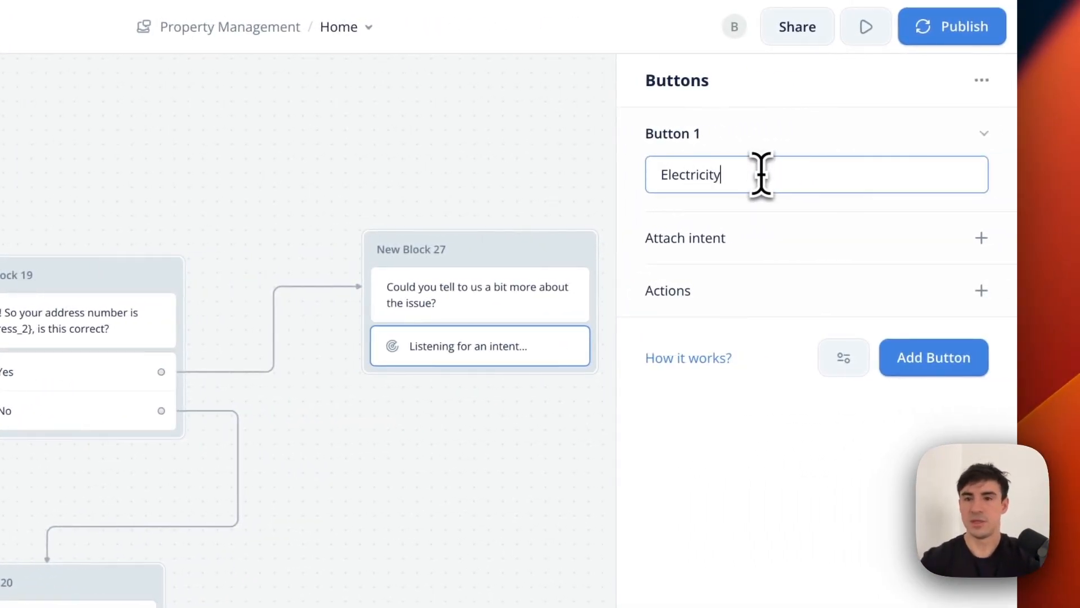
# Add the Water, Heating, Fiber, Appliances and AC buttons.
pyautogui.click(935, 360)
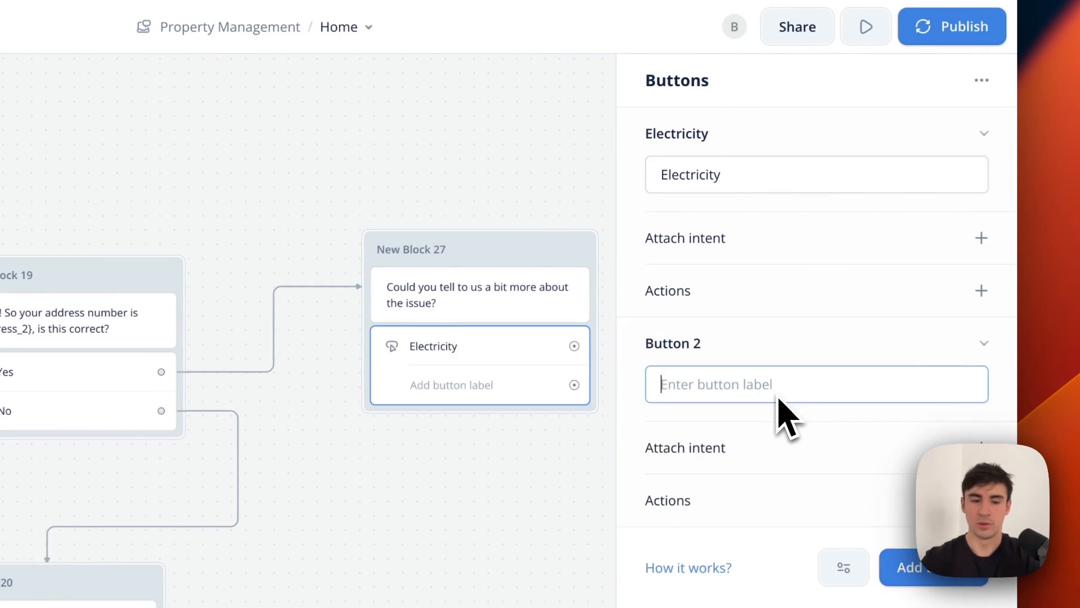
pyautogui.click(897, 567)
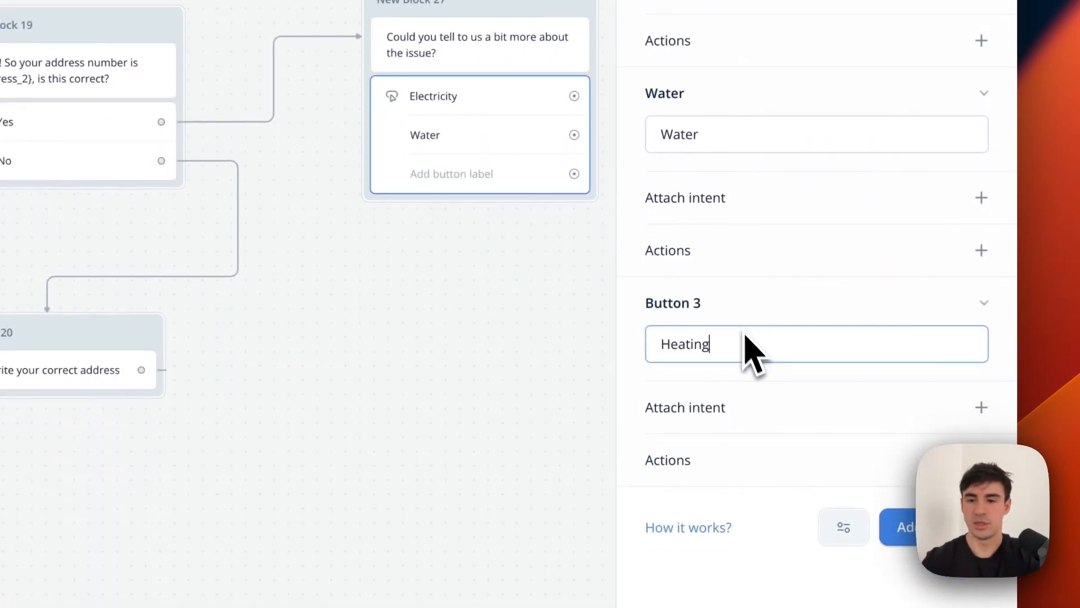
pyautogui.press('Return')
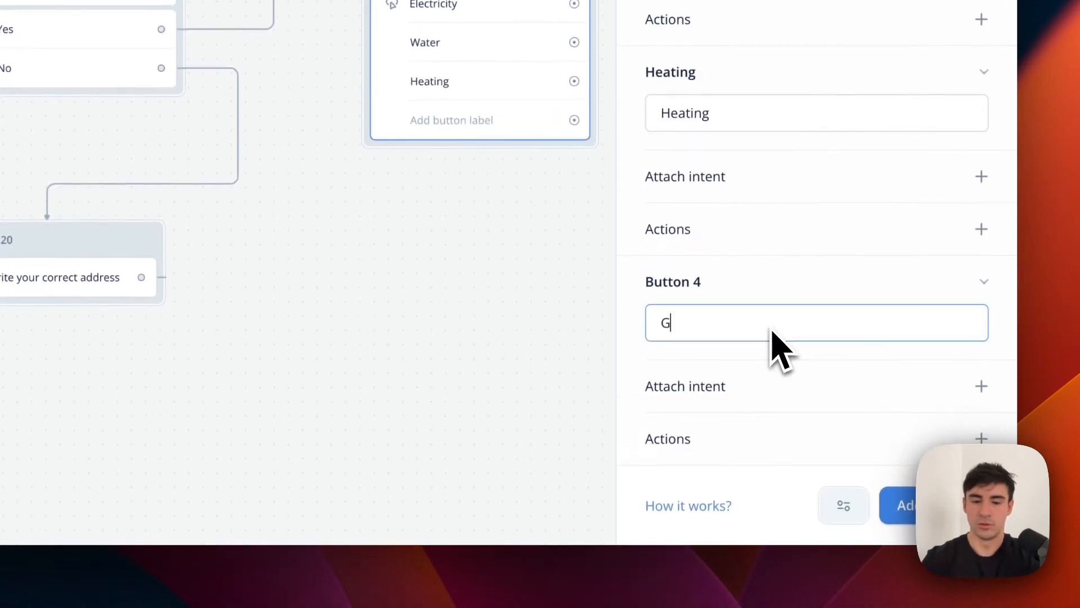
pyautogui.press('Return')
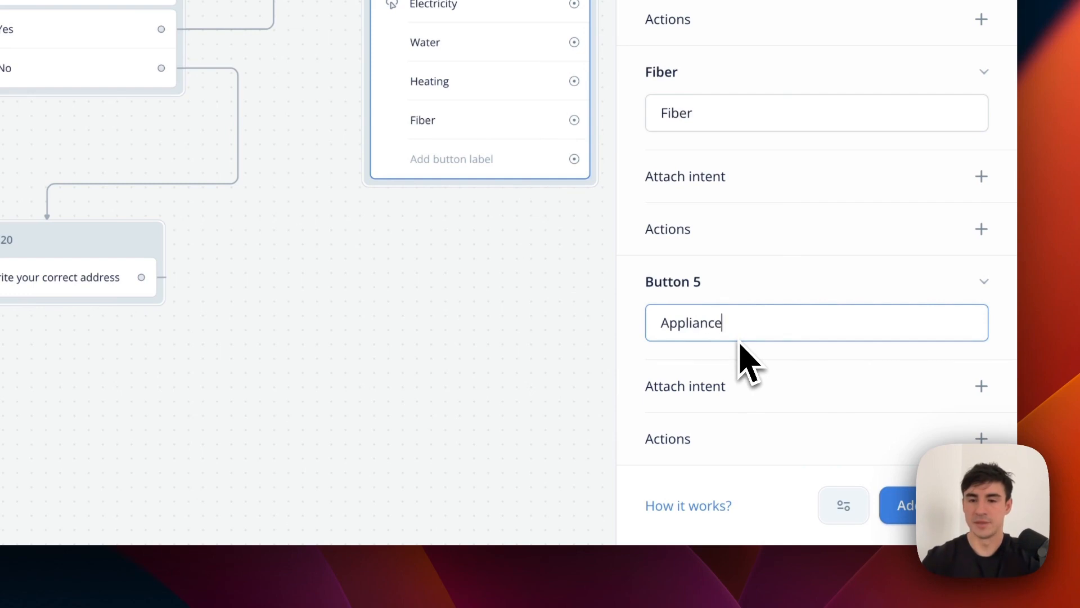
pyautogui.press('Return')
pyautogui.write('A')
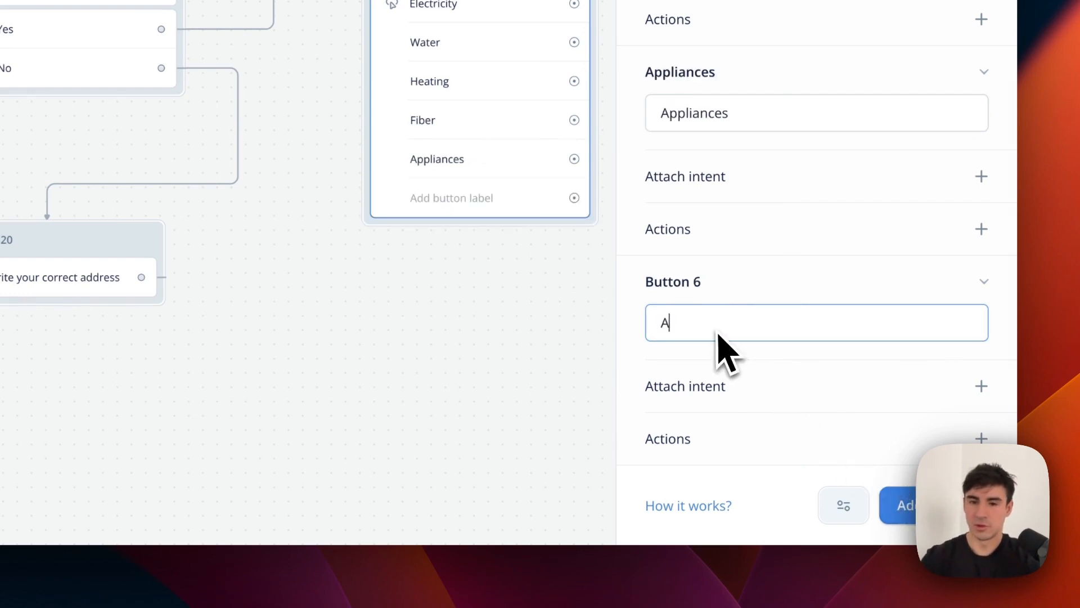
pyautogui.write('C')
pyautogui.click(497, 378)
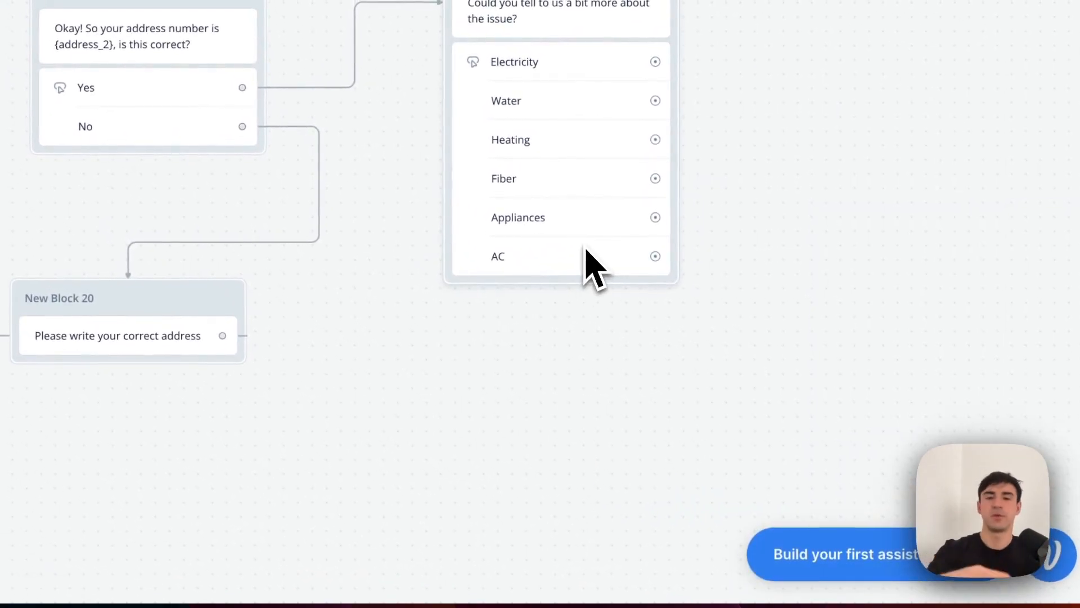
# Shift New Block 27 left and open the Electricity button's settings.
pyautogui.moveTo(551, 215); pyautogui.dragTo(509, 219)
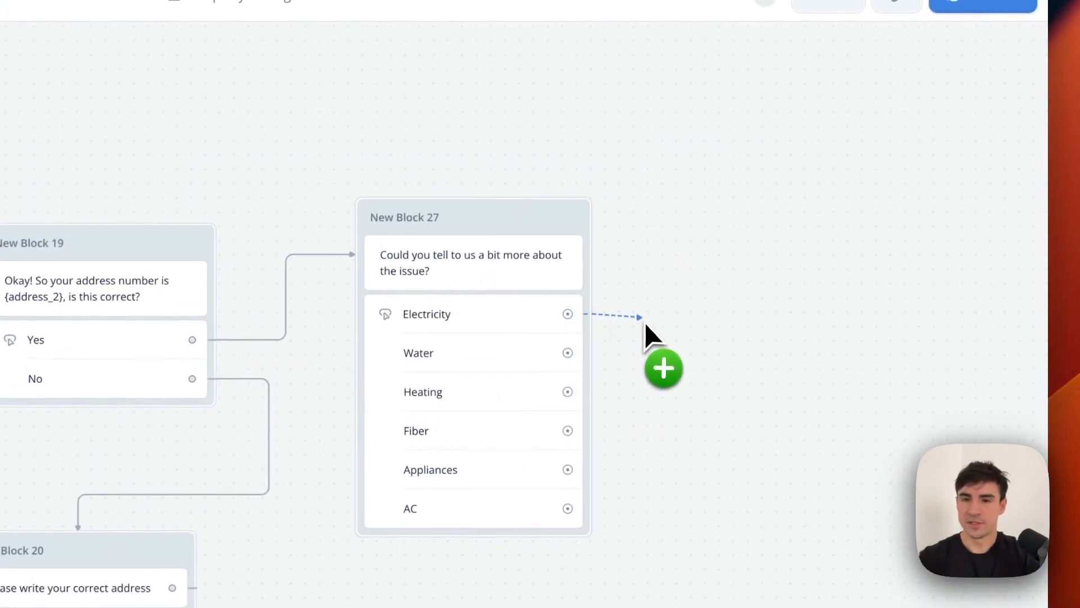
pyautogui.moveTo(645, 325); pyautogui.dragTo(637, 316)
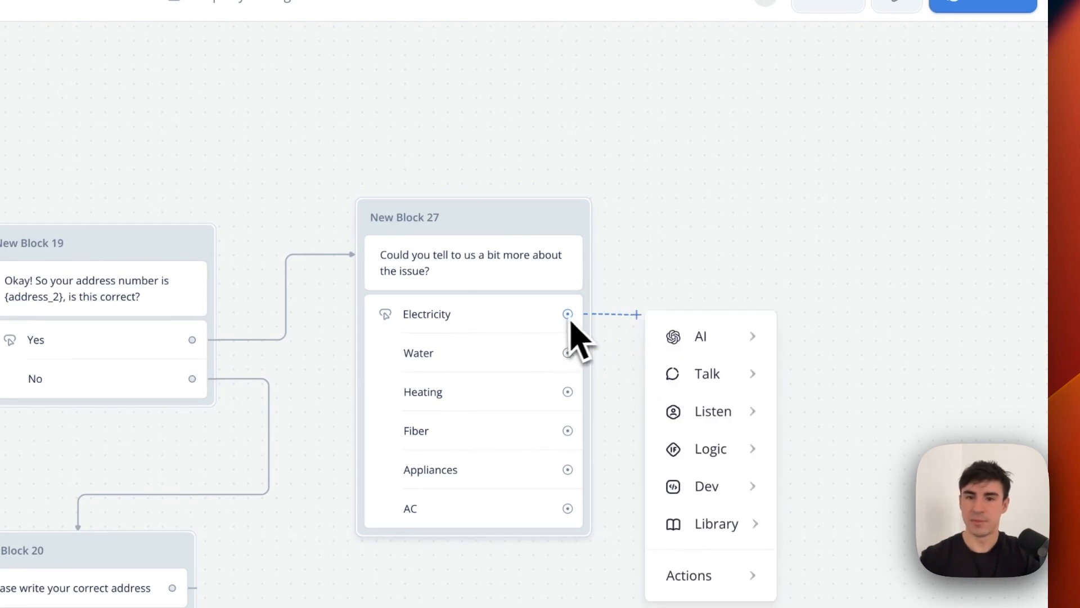
pyautogui.click(516, 327)
pyautogui.scroll(-1, 740, 298)
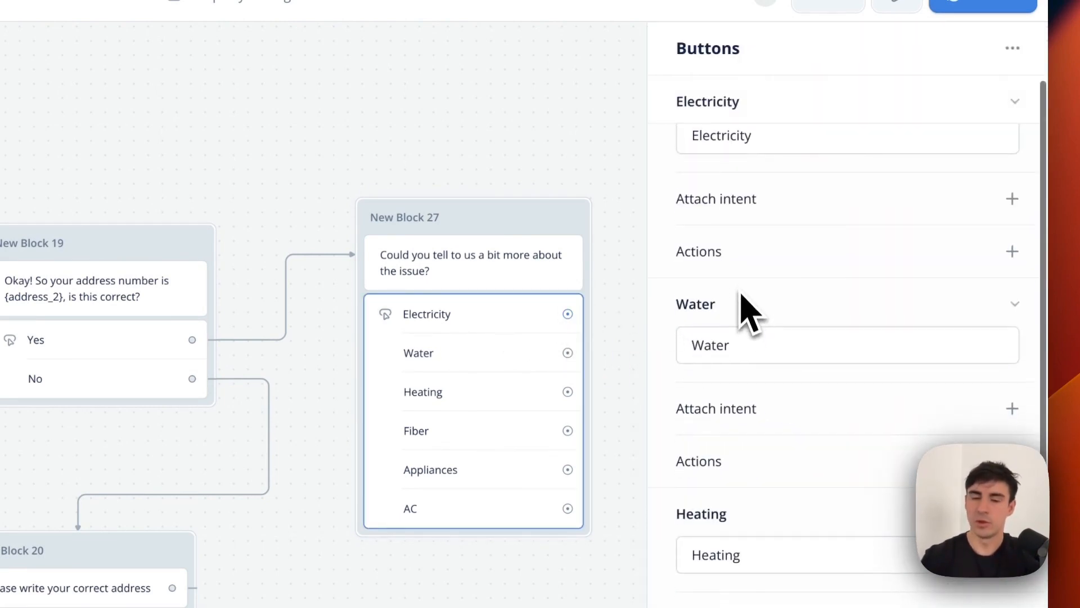
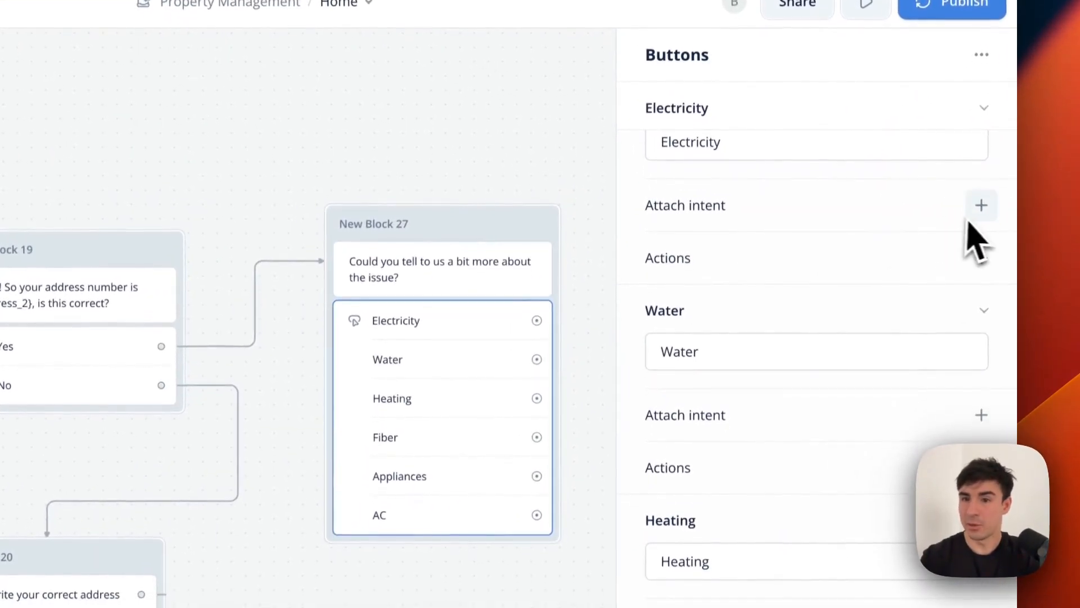
# Give the Electricity button a Set variable action that applies to type_of_issue_2.
pyautogui.click(981, 257)
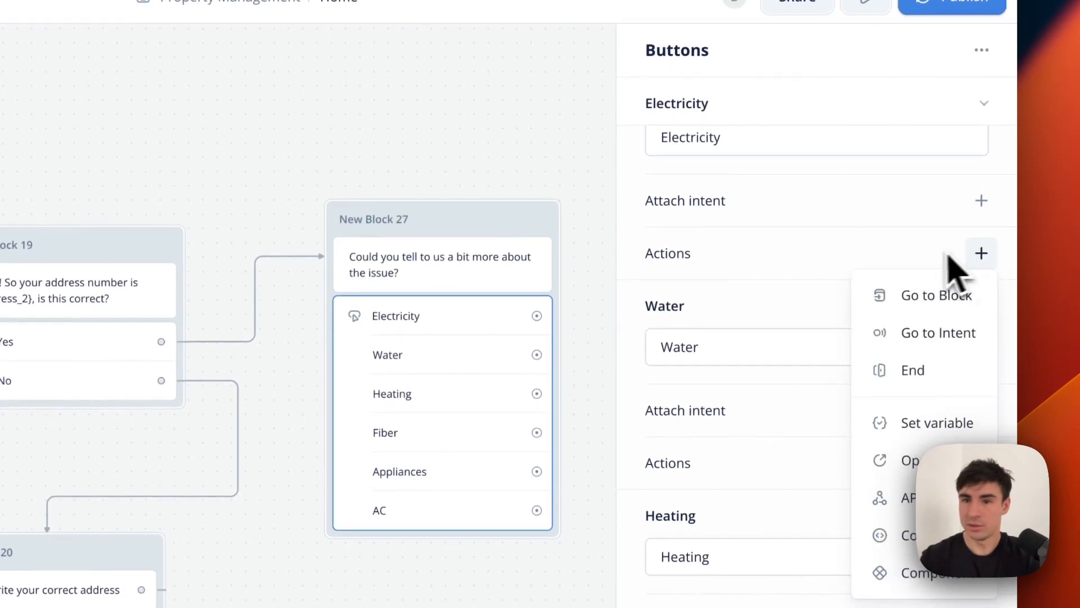
pyautogui.click(934, 432)
pyautogui.click(819, 151)
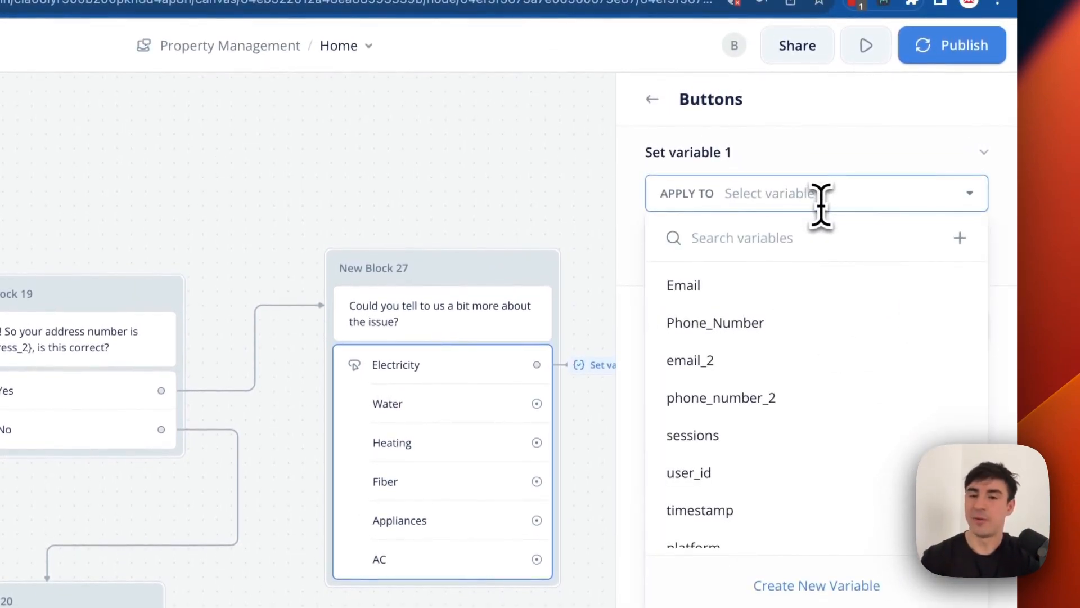
pyautogui.scroll(-10, 791, 428)
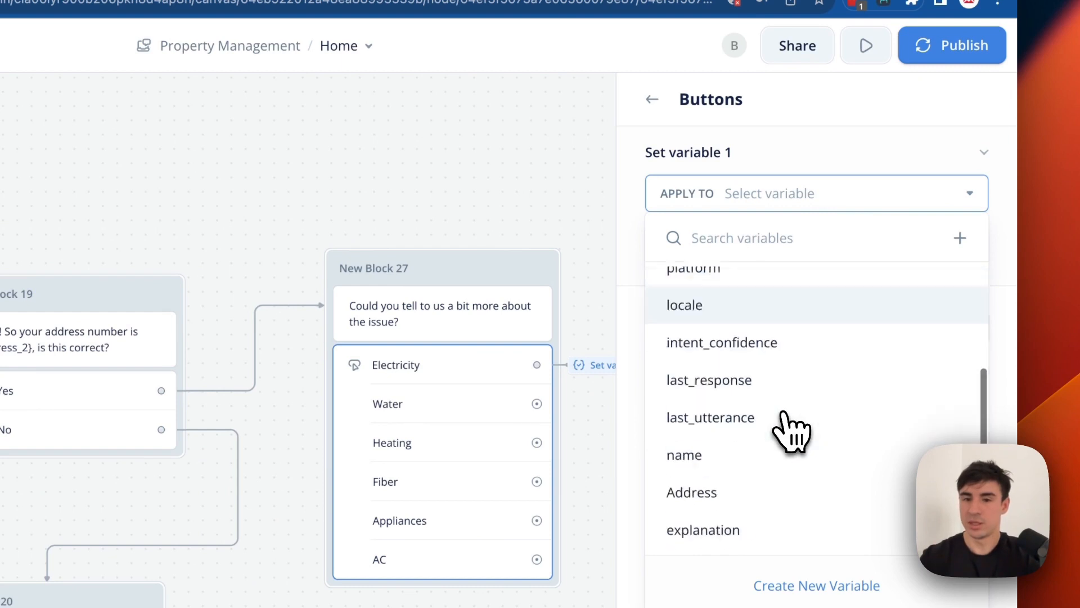
pyautogui.scroll(-2, 791, 436)
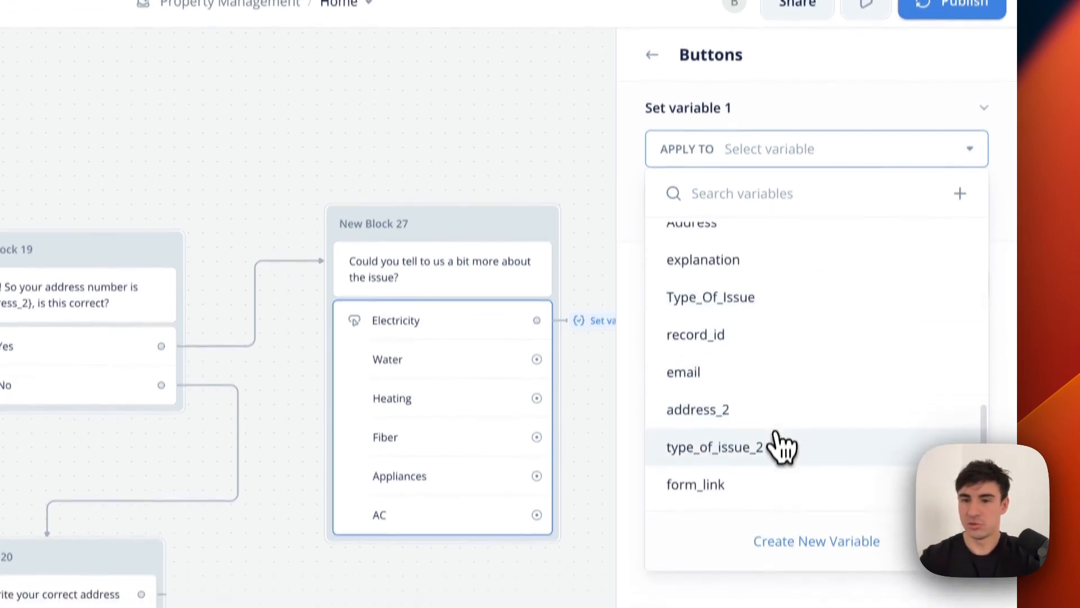
pyautogui.click(776, 494)
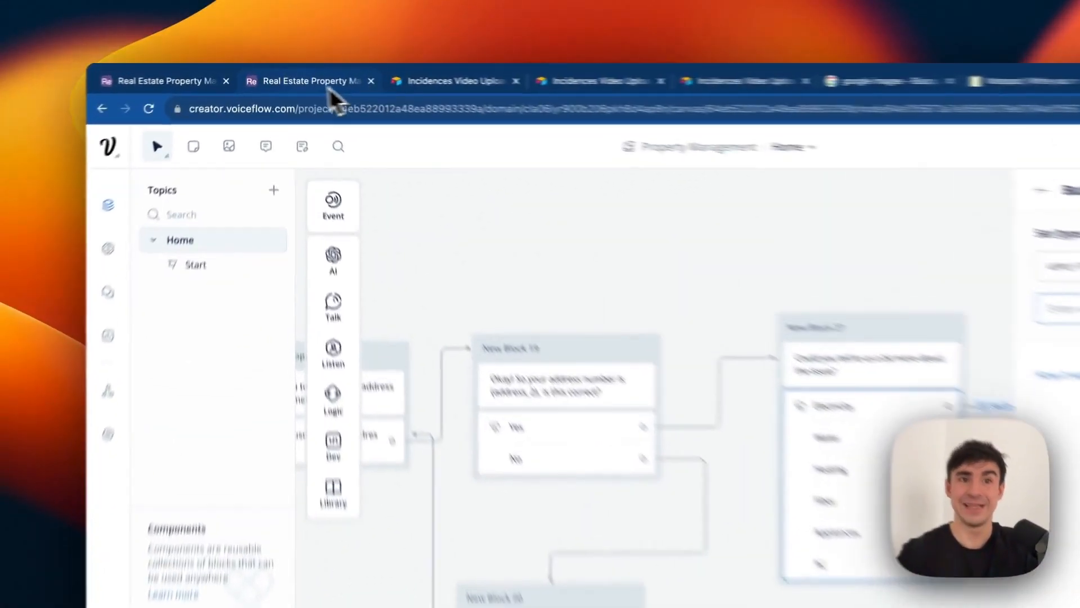
pyautogui.click(290, 74)
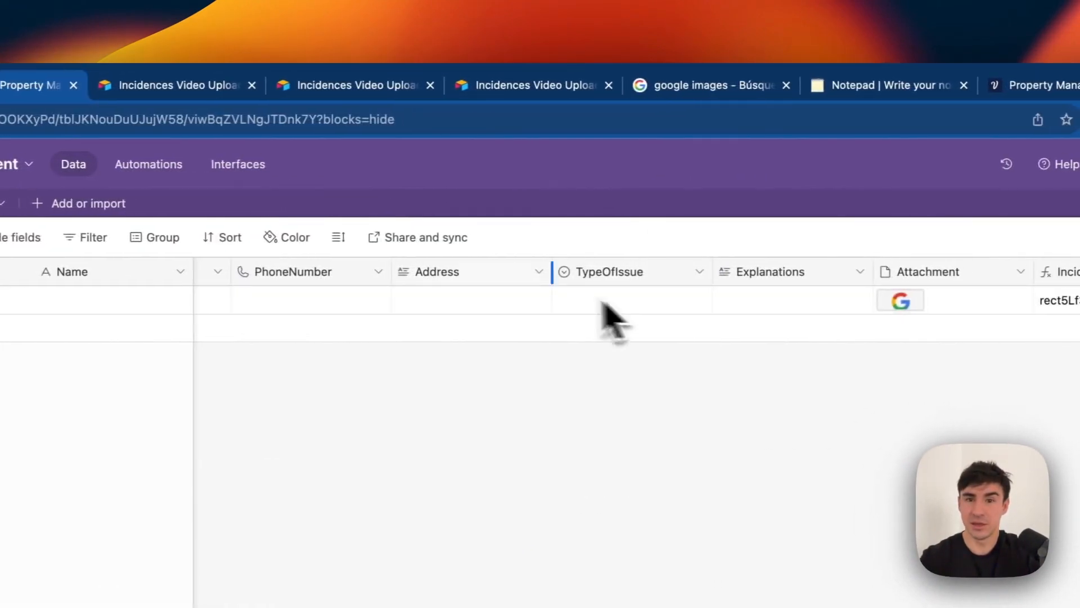
pyautogui.click(756, 272)
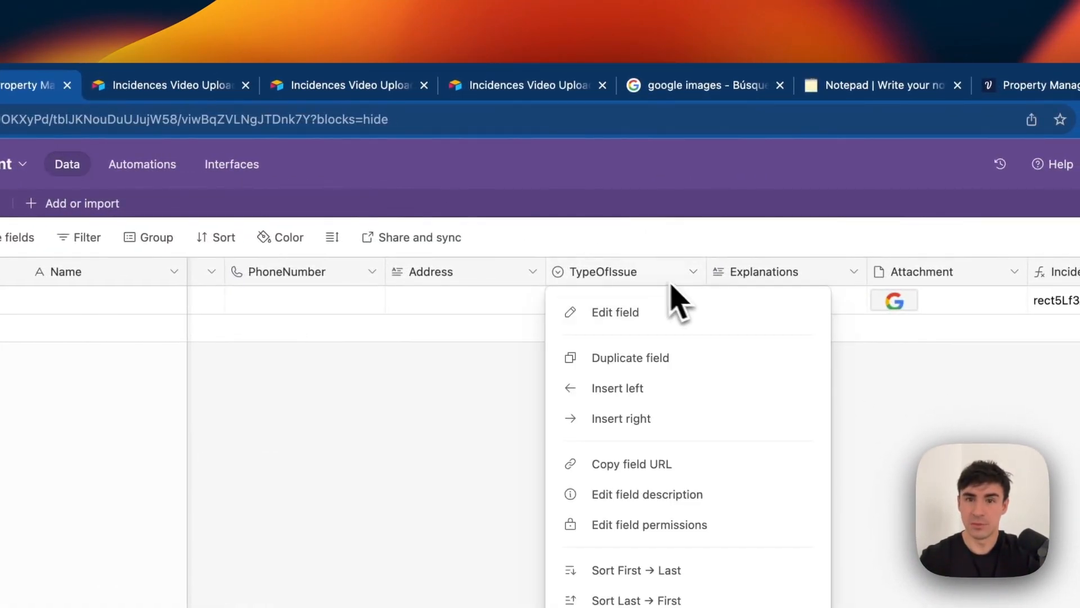
pyautogui.click(647, 309)
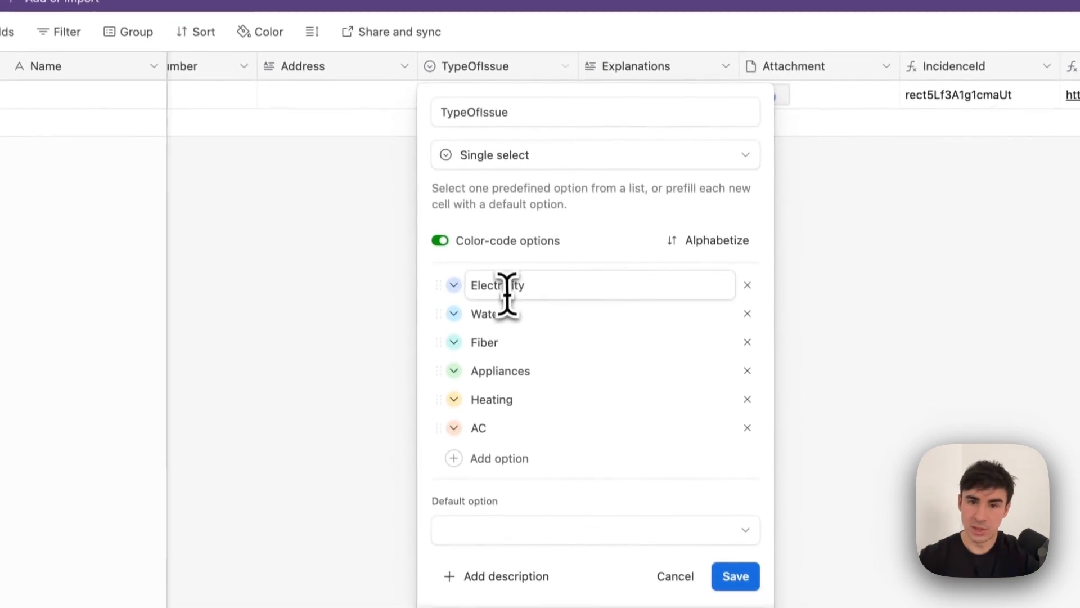
pyautogui.click(493, 313)
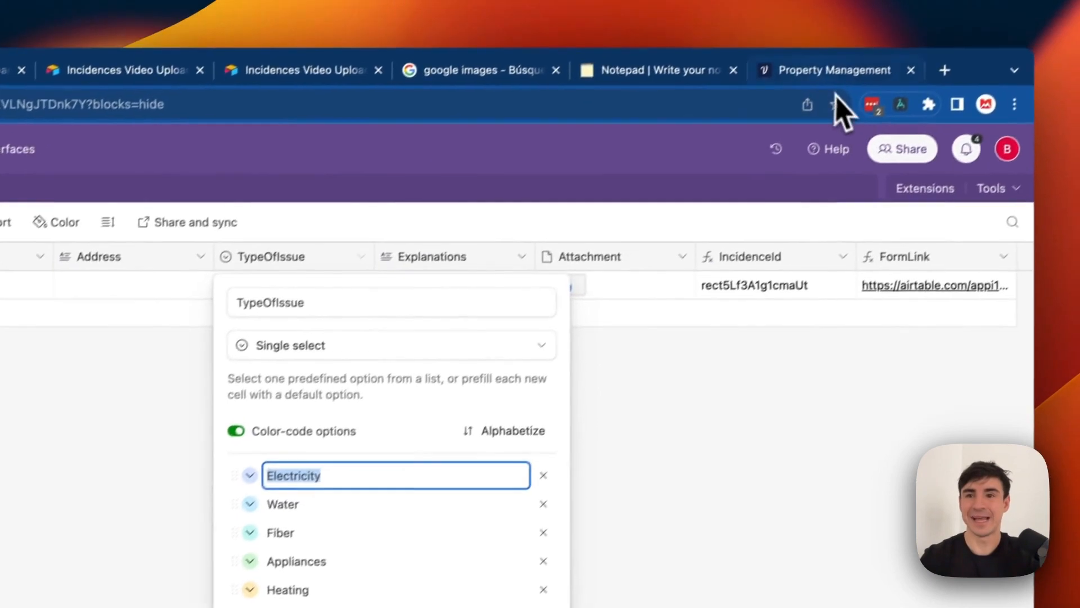
pyautogui.click(833, 71)
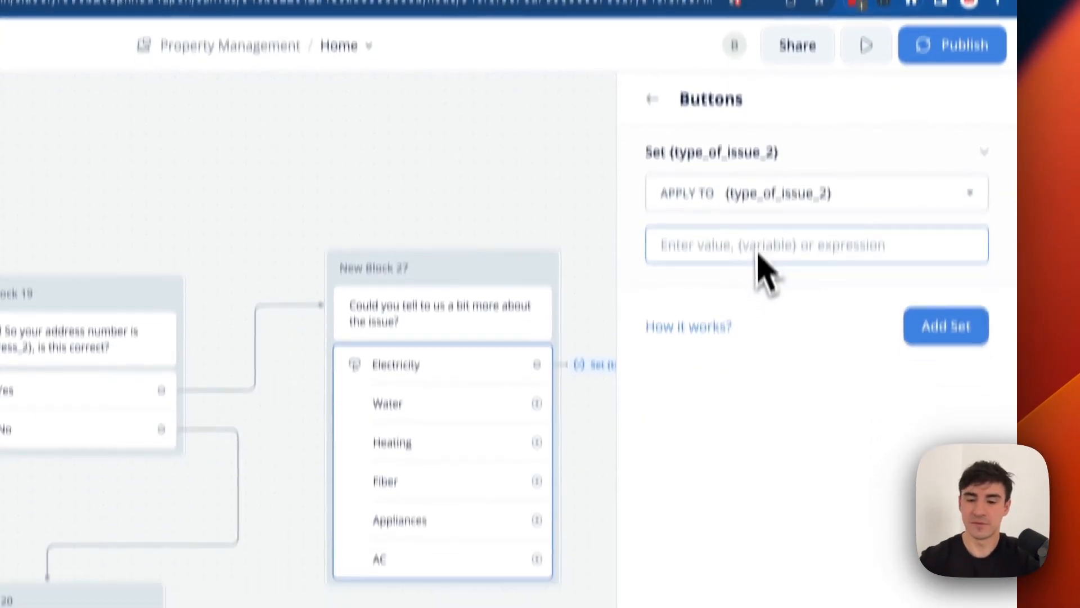
# Set the variable's value to 'Electricity', close the button settings, and nudge New Block 27 toward New Block 19.
pyautogui.write('{')
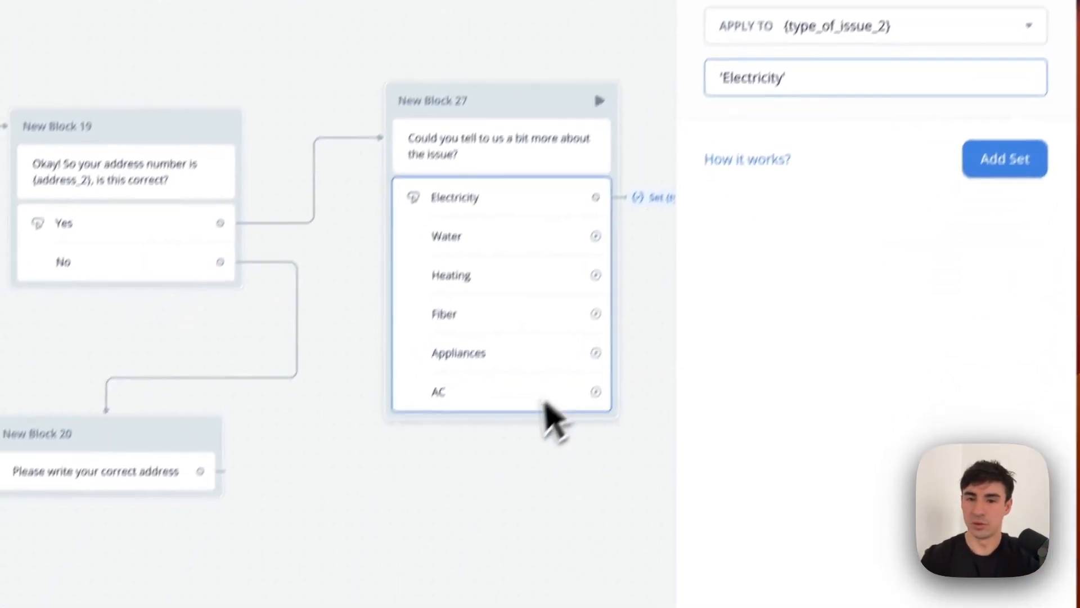
pyautogui.click(609, 398)
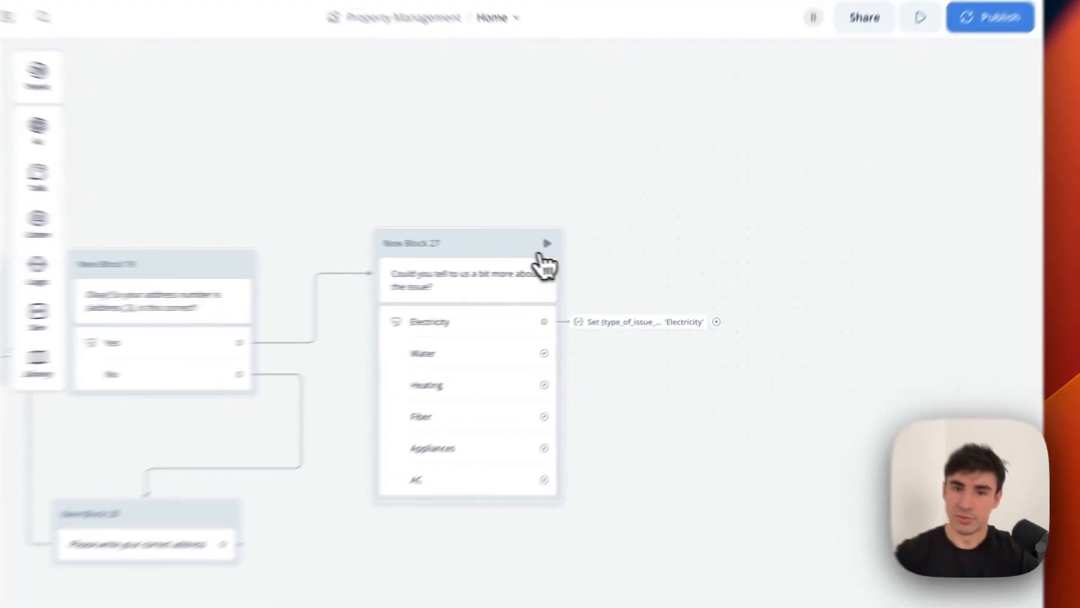
pyautogui.moveTo(606, 255); pyautogui.dragTo(589, 260)
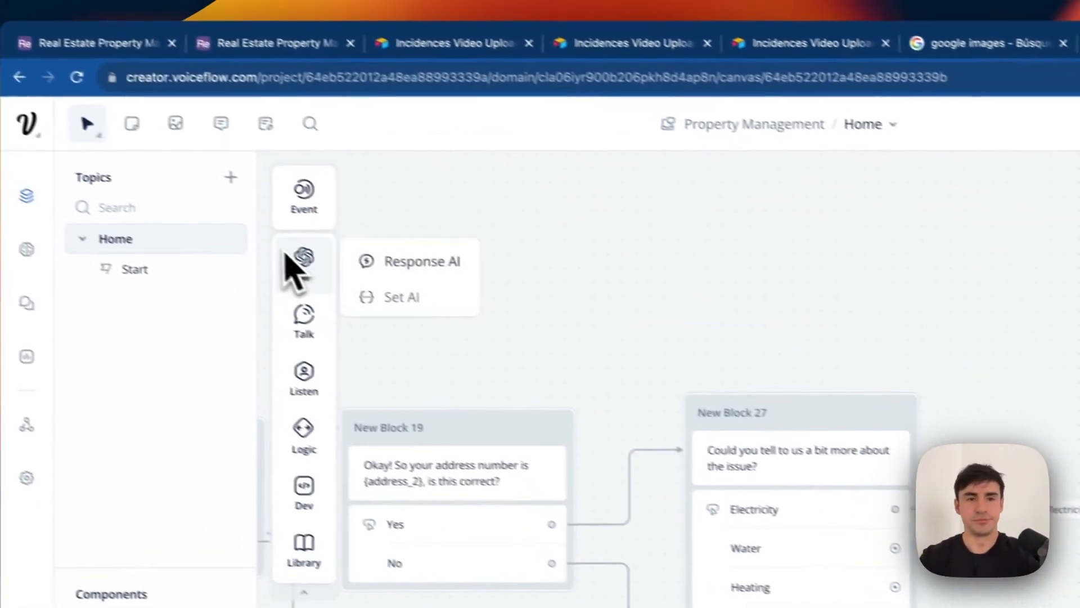
pyautogui.moveTo(350, 344)
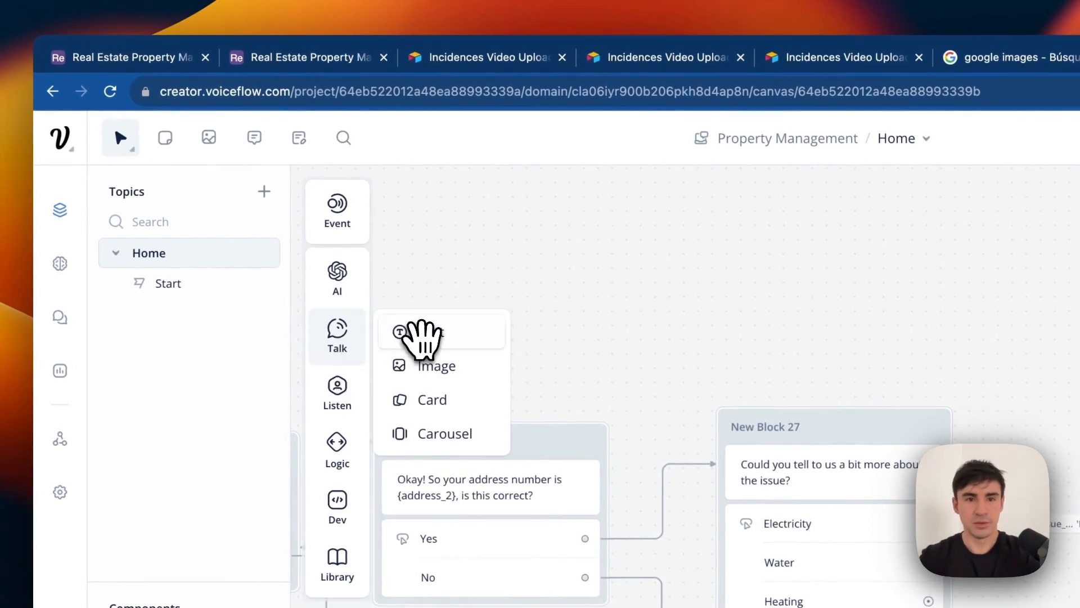
# Drop a Text step as New Block 28 replying 'Noted! Can you explain a bit more about the issue?'.
pyautogui.moveTo(422, 337); pyautogui.dragTo(821, 402)
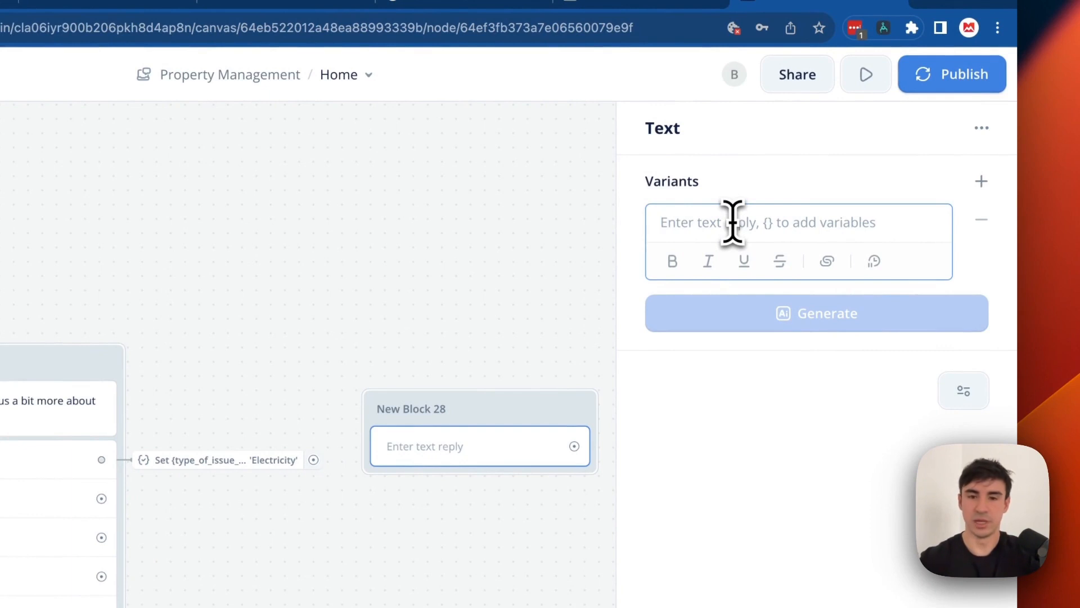
pyautogui.moveTo(520, 403); pyautogui.dragTo(556, 366)
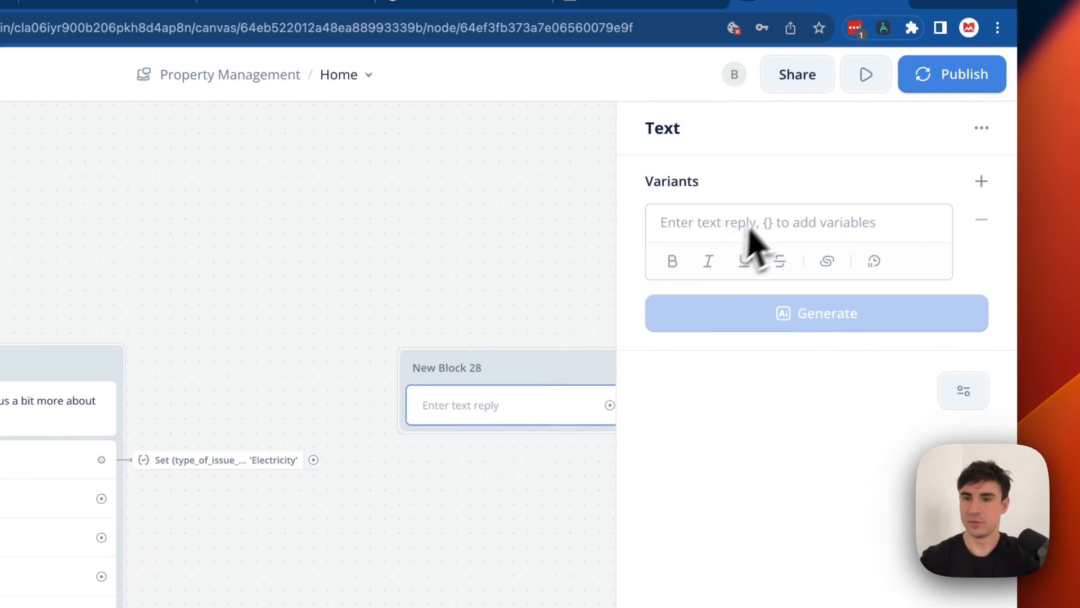
pyautogui.press('Escape')
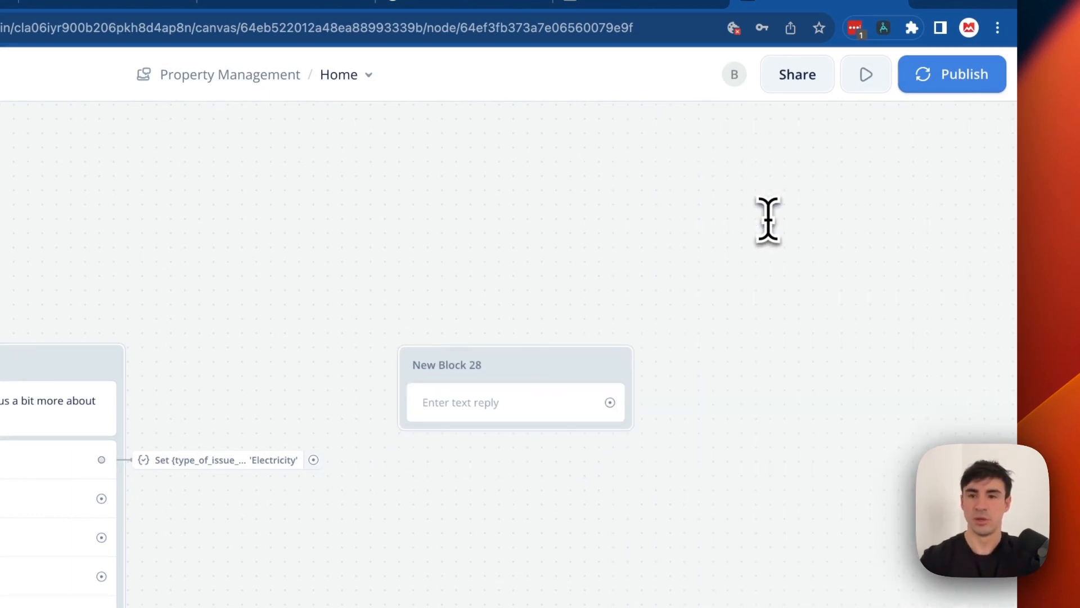
pyautogui.click(613, 348)
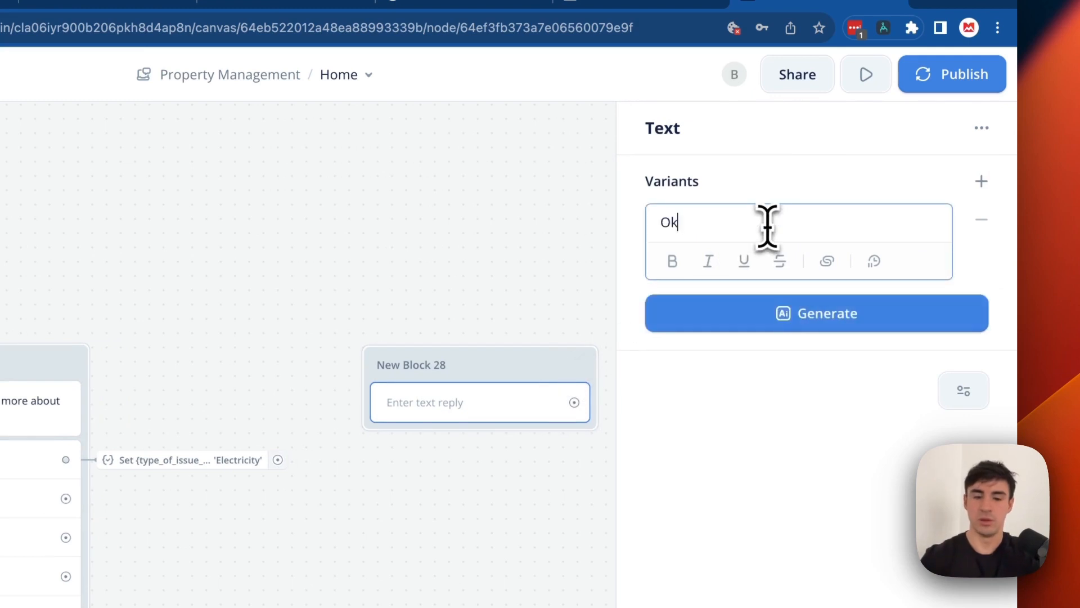
pyautogui.write('Okay')
pyautogui.press('BackSpace')
pyautogui.press('BackSpace')
pyautogui.press('BackSpace')
pyautogui.press('BackSpace')
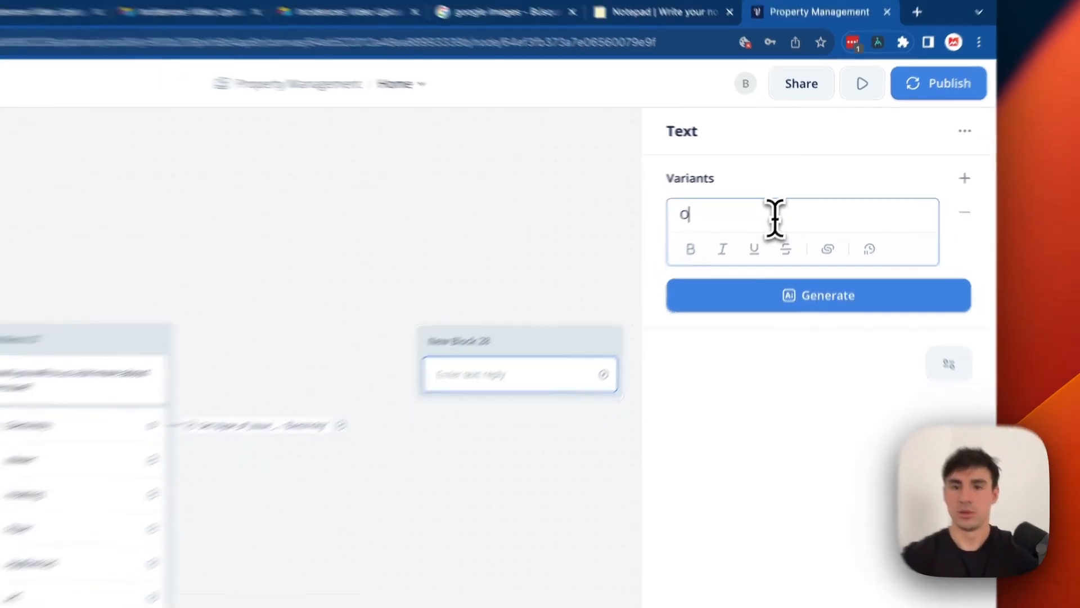
pyautogui.write('noted, c')
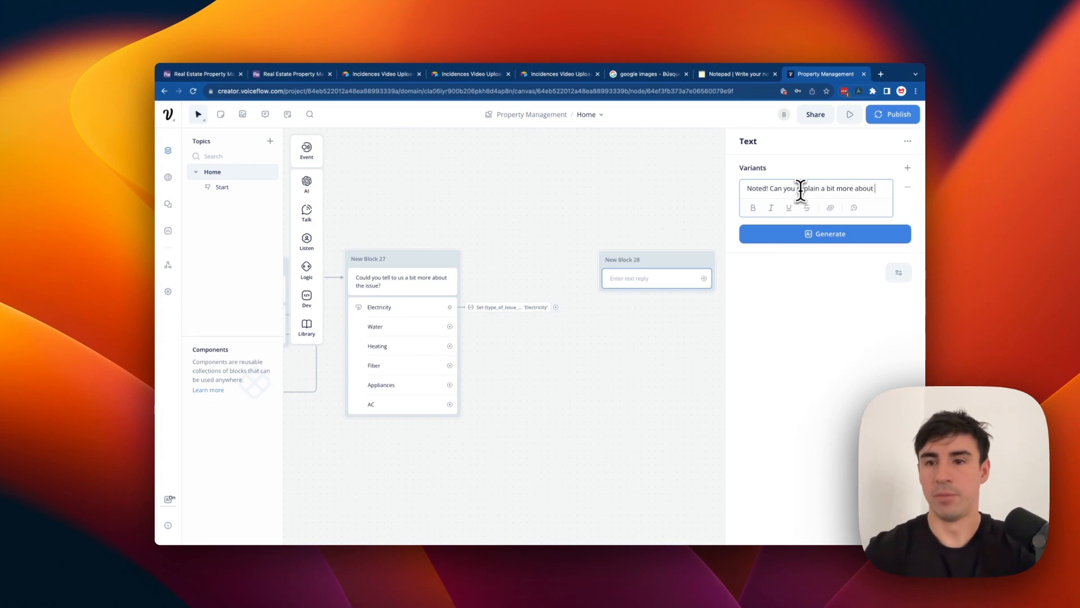
pyautogui.write('?')
pyautogui.click(661, 188)
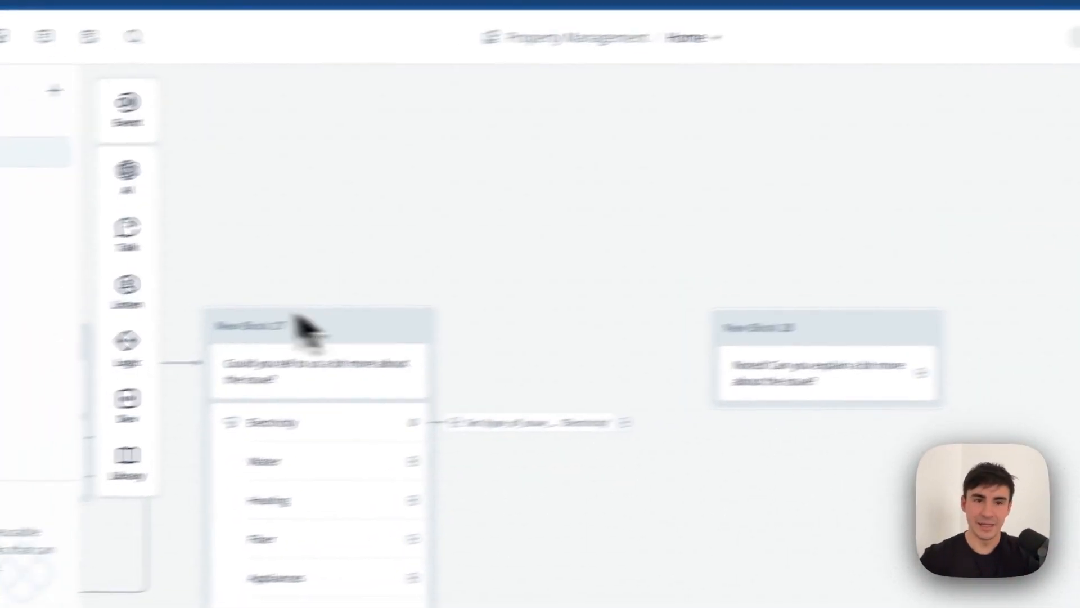
# Add a Capture step to New Block 28 that stores the user's reply in {explanation}.
pyautogui.moveTo(145, 316)
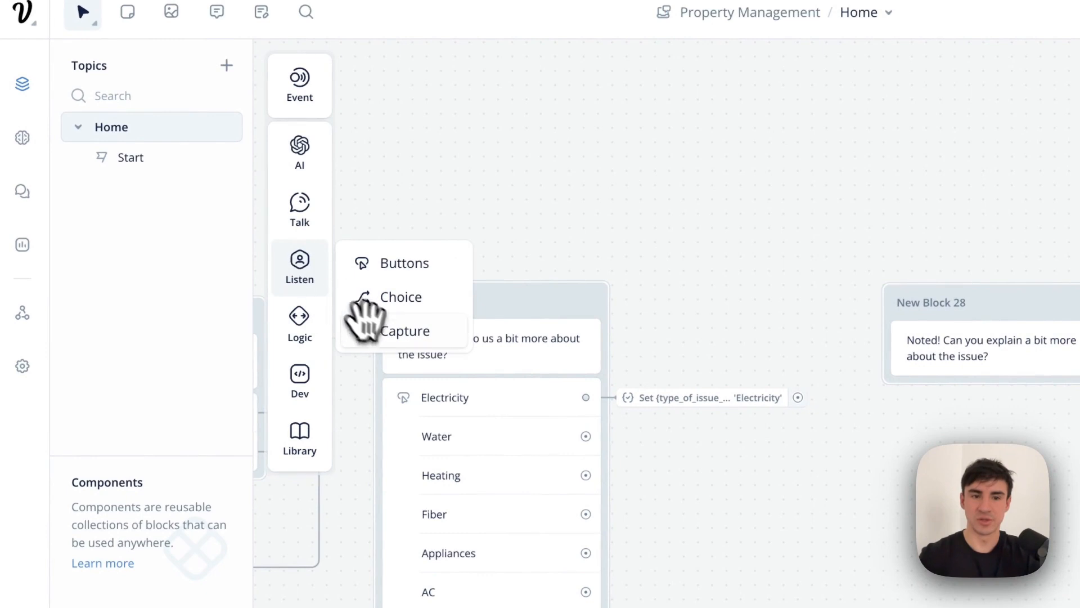
pyautogui.moveTo(363, 318); pyautogui.dragTo(990, 414)
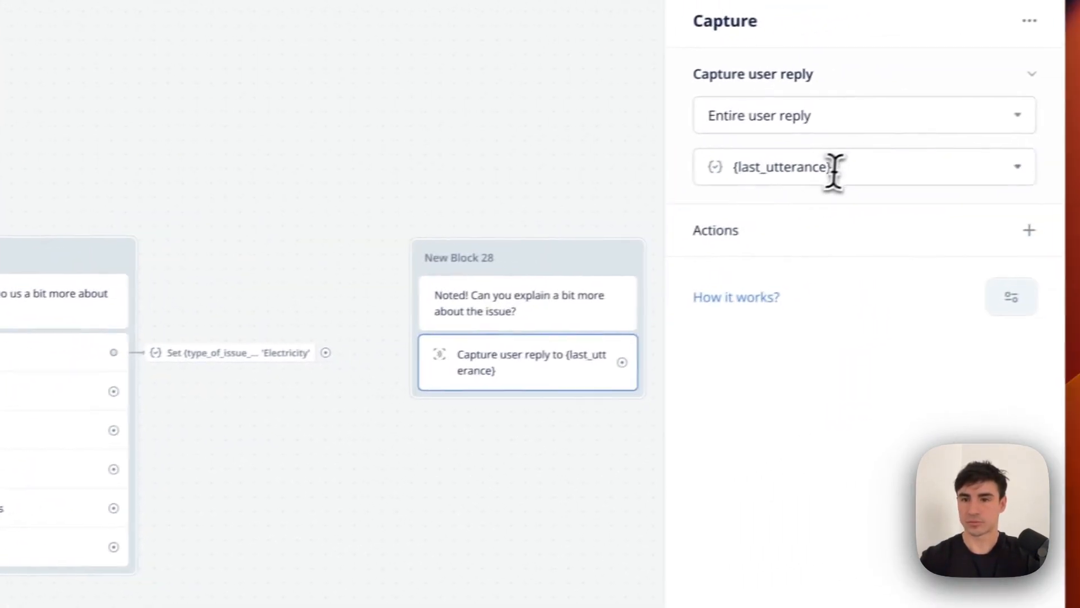
pyautogui.click(834, 168)
pyautogui.press('BackSpace')
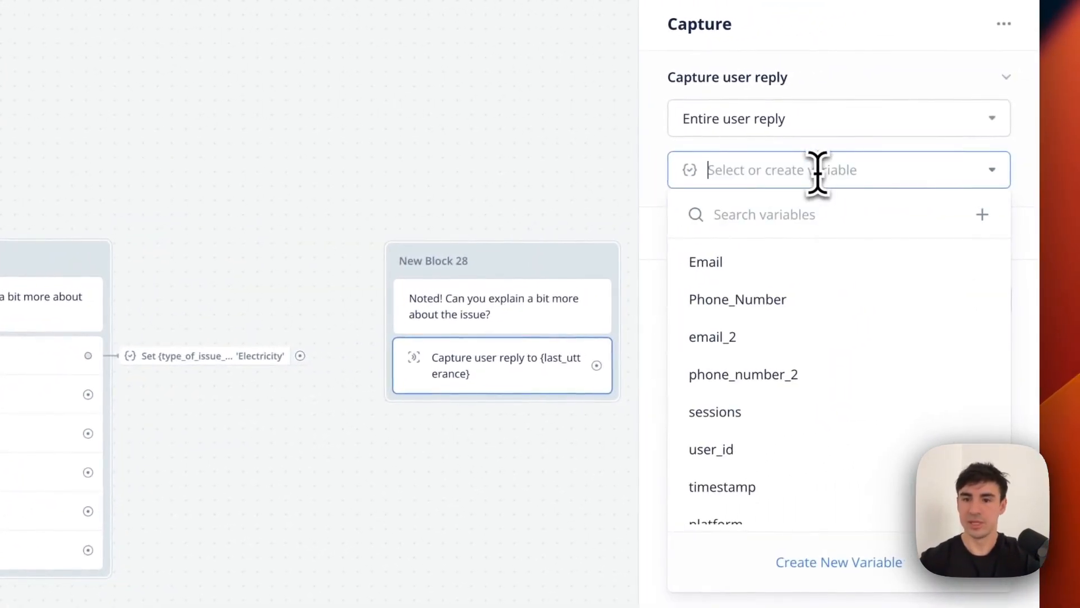
pyautogui.scroll(-5, 802, 385)
pyautogui.scroll(-4, 801, 408)
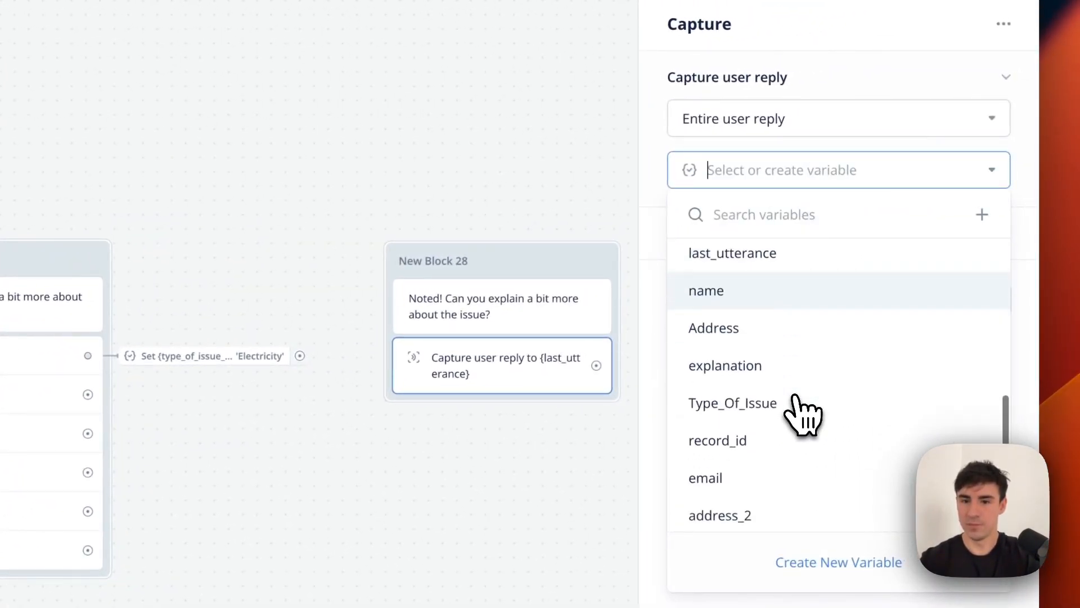
pyautogui.click(779, 367)
pyautogui.click(476, 429)
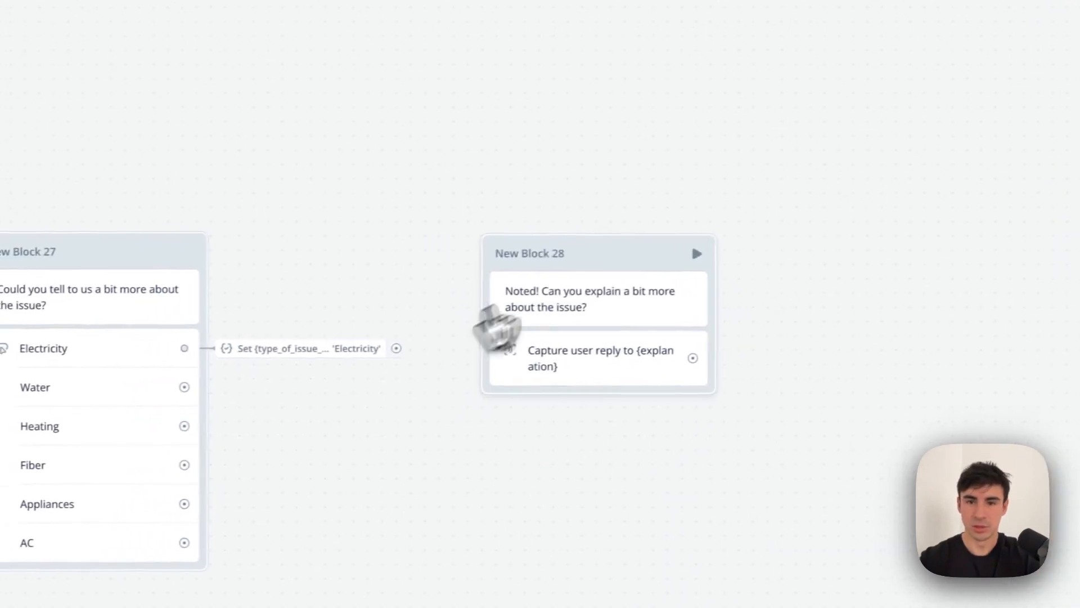
pyautogui.moveTo(527, 251); pyautogui.dragTo(655, 234)
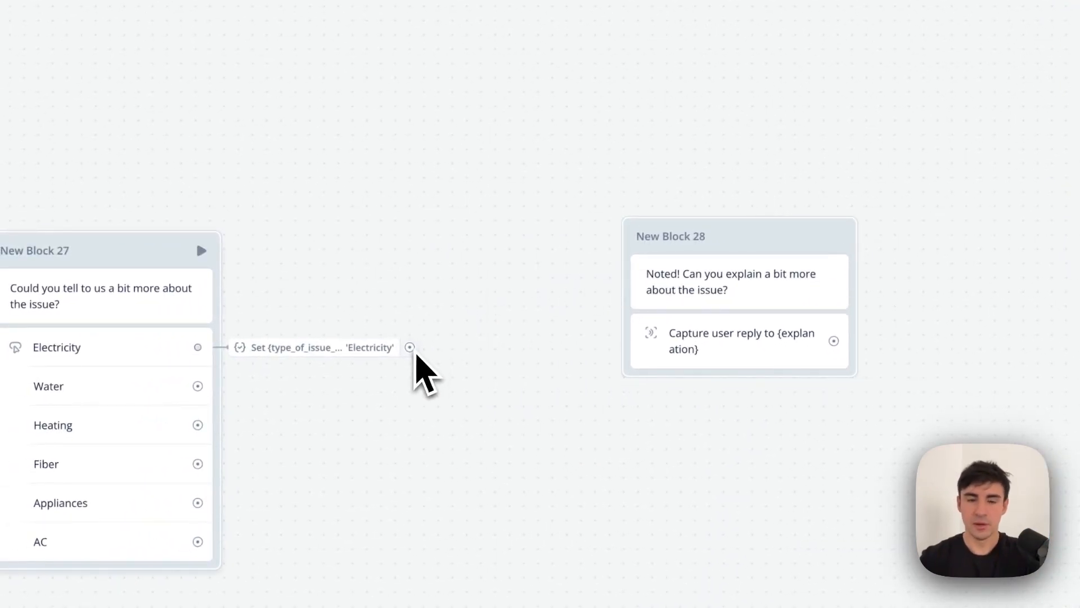
# Route the Electricity button to New Block 28 with a Go to action, then test from New Block 27.
pyautogui.click(159, 352)
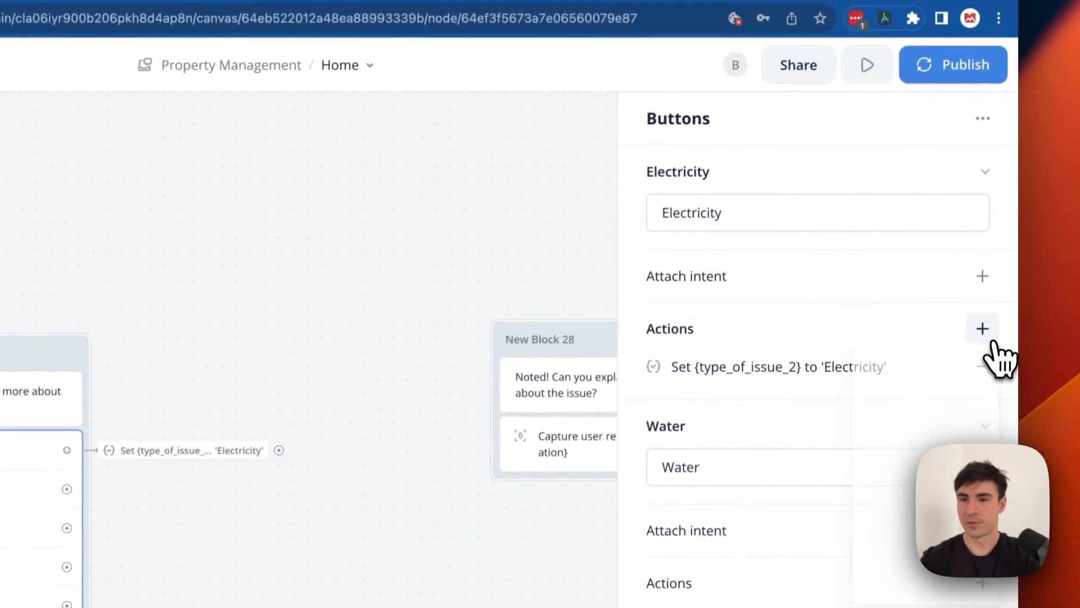
pyautogui.click(982, 331)
pyautogui.click(936, 377)
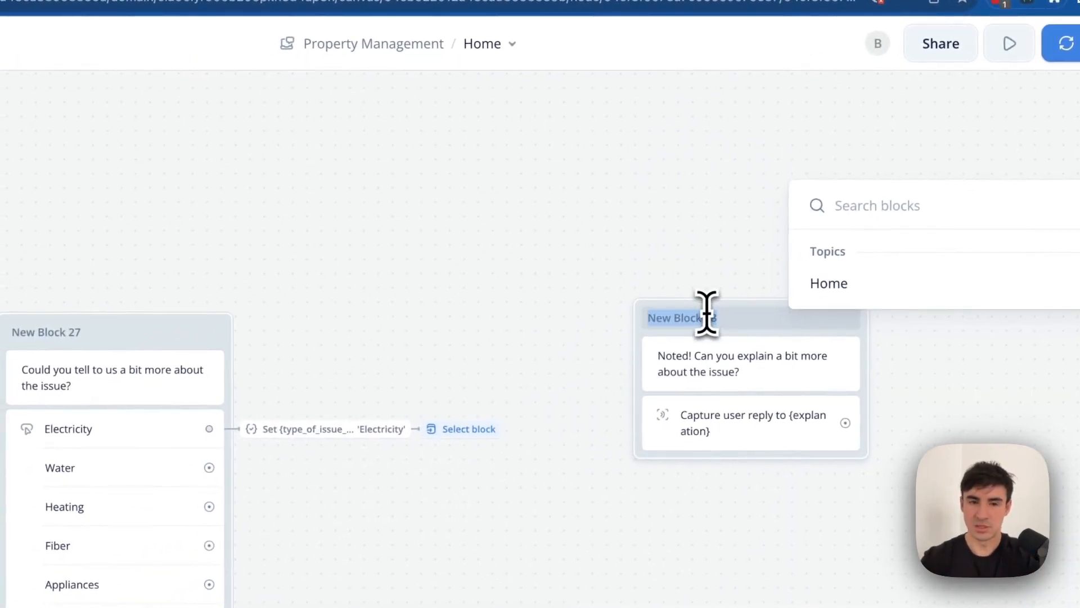
pyautogui.click(144, 431)
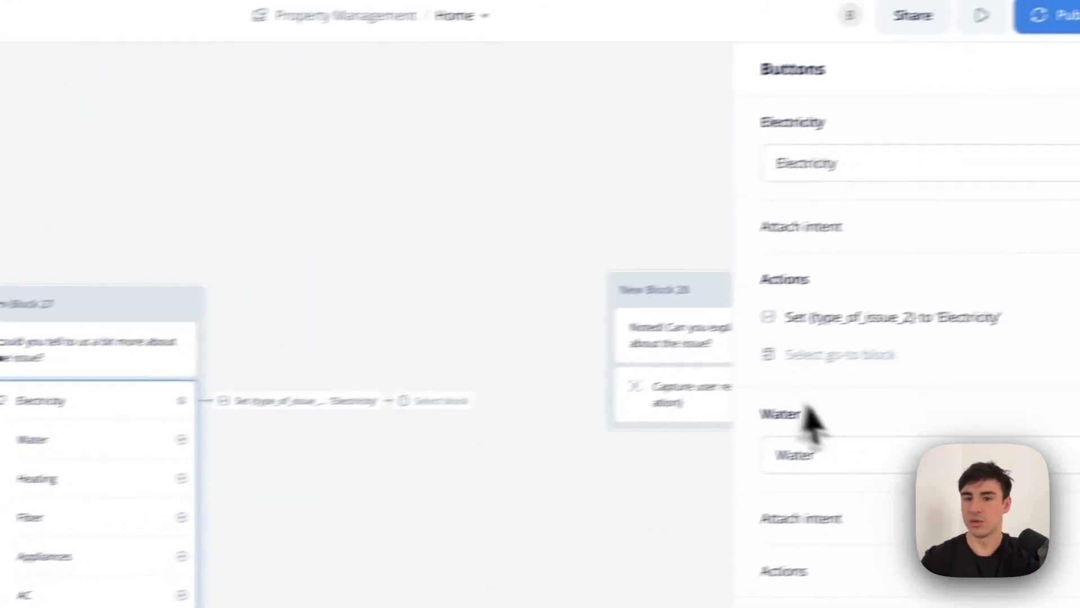
pyautogui.click(844, 354)
pyautogui.click(750, 148)
pyautogui.write('New Block 28')
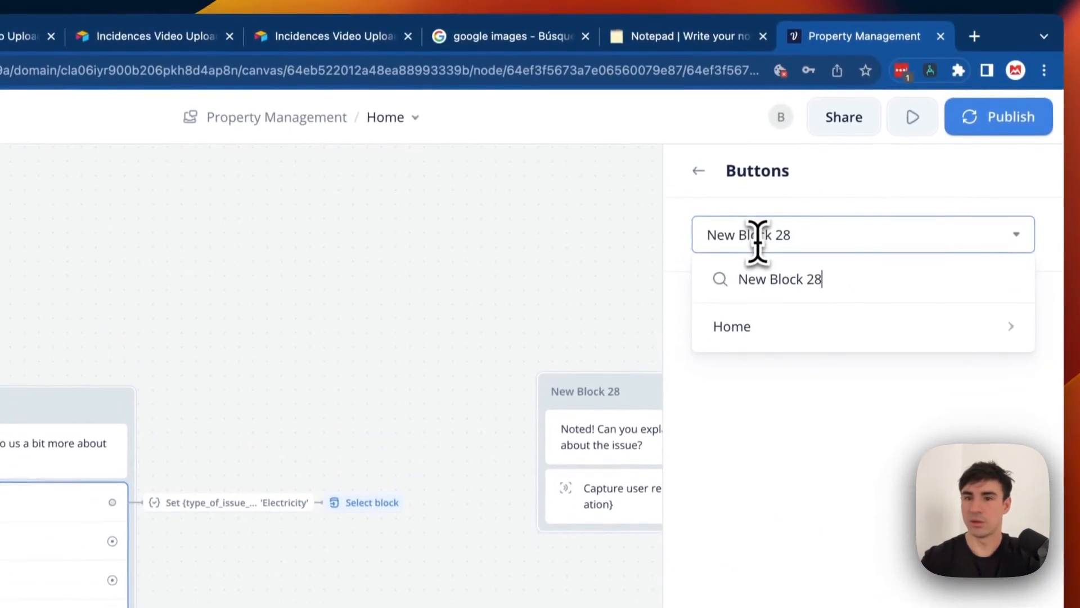
pyautogui.moveTo(781, 317)
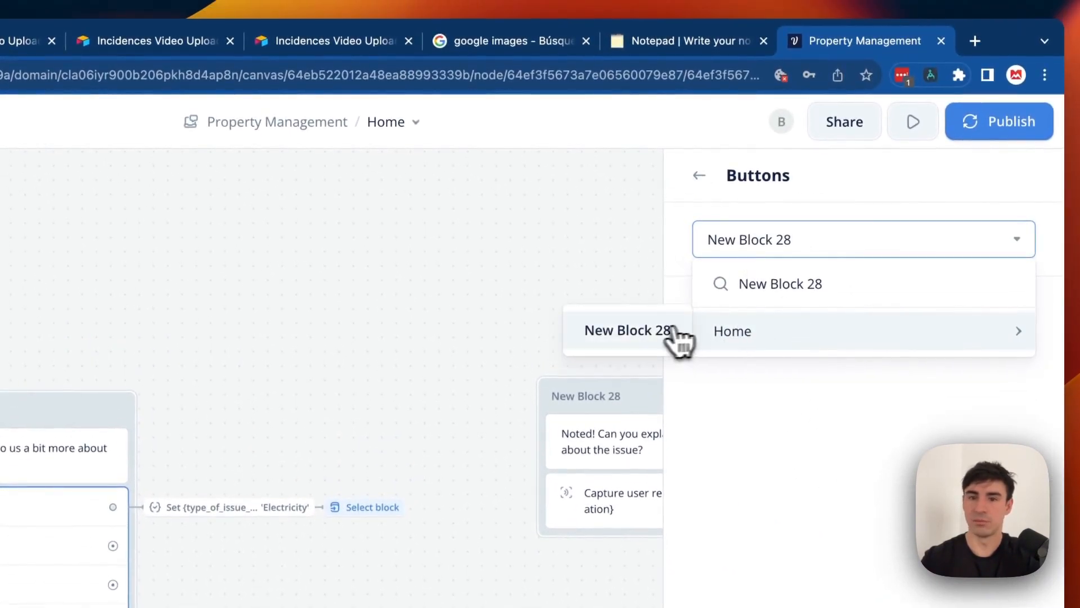
pyautogui.click(624, 332)
pyautogui.click(470, 313)
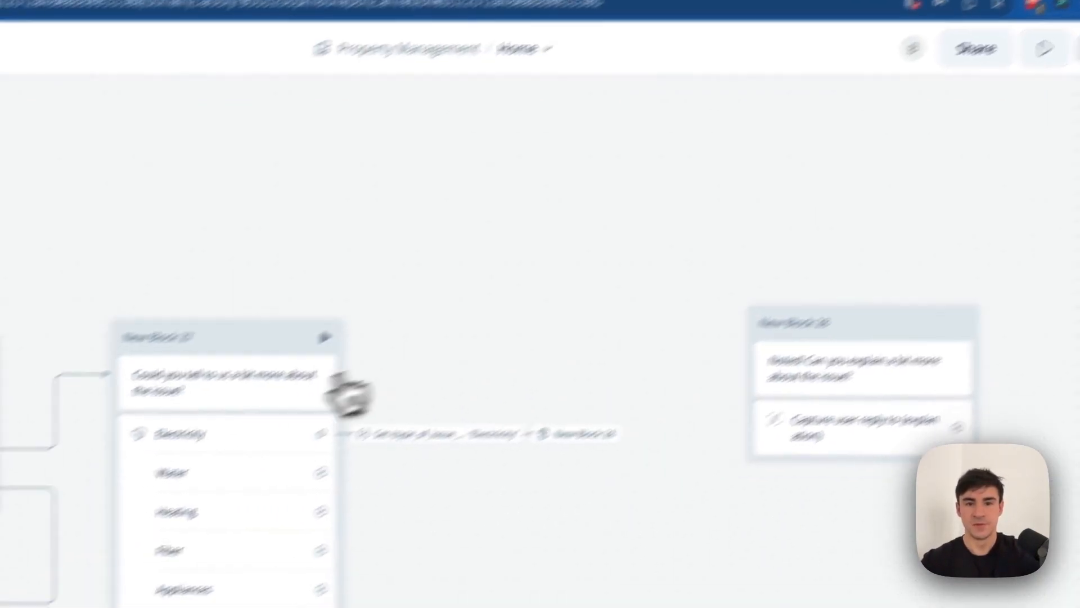
pyautogui.click(324, 337)
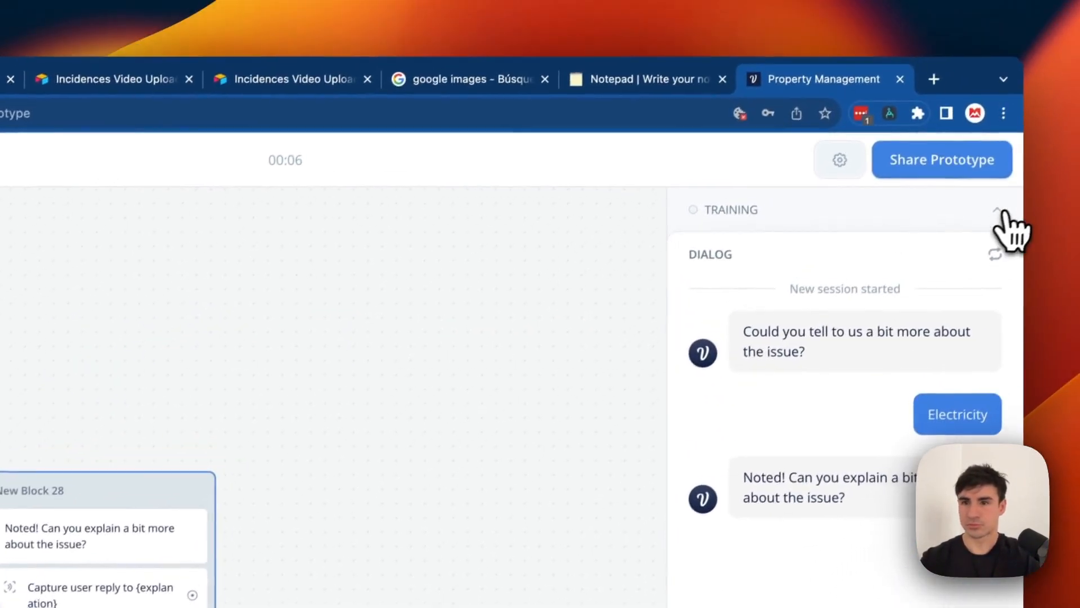
# Check the Training section after the Electricity test reply, then return to the designer canvas.
pyautogui.click(1000, 211)
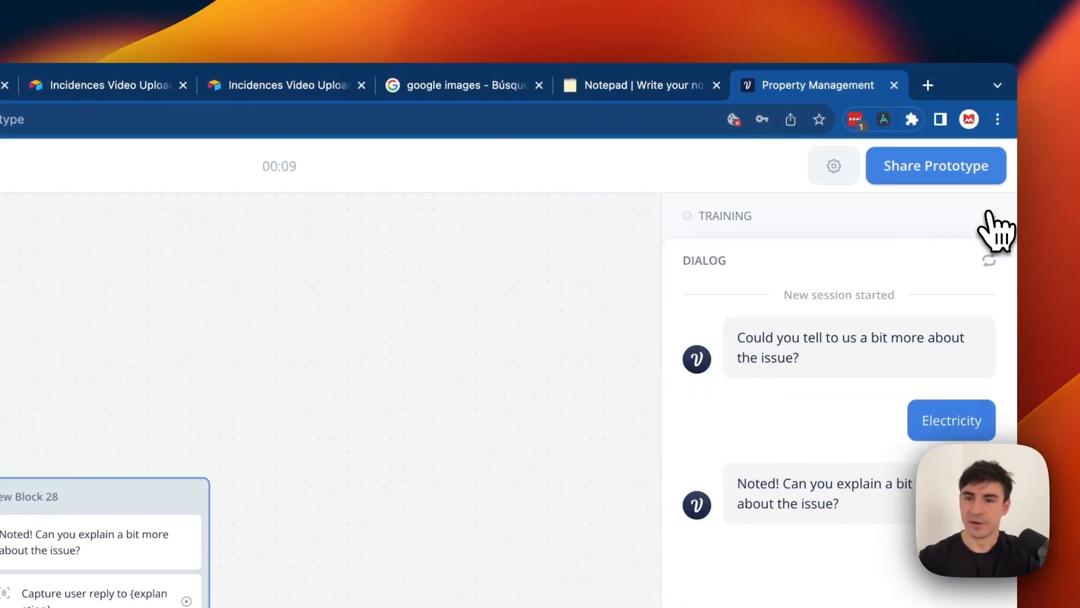
pyautogui.click(203, 168)
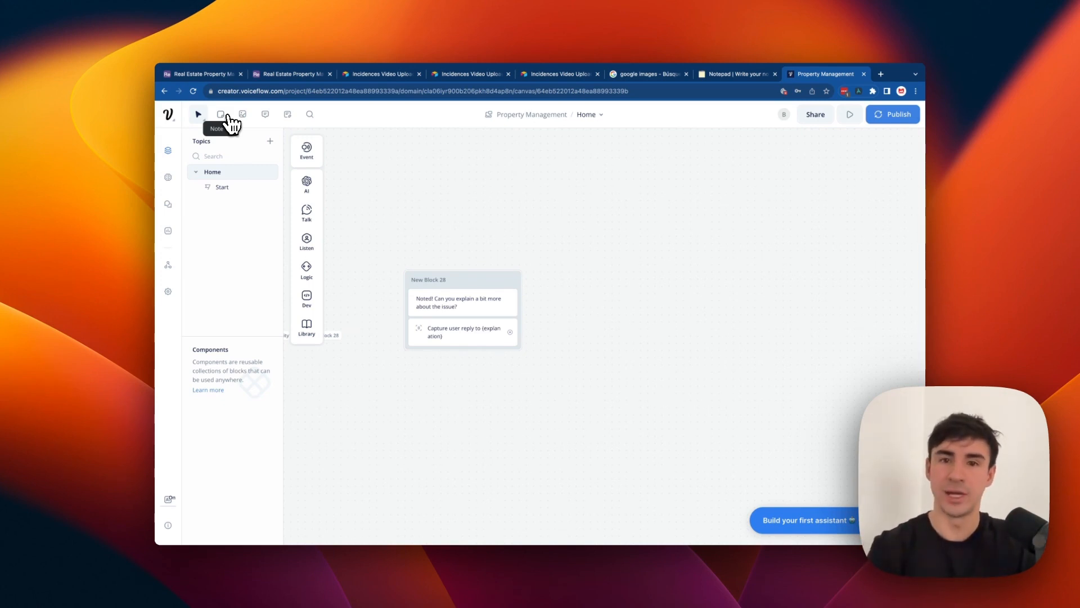
# Place a Dev API step as New Block 29 beside New Block 28, then return to the Airtable base.
pyautogui.hscroll(-3, 505, 333)
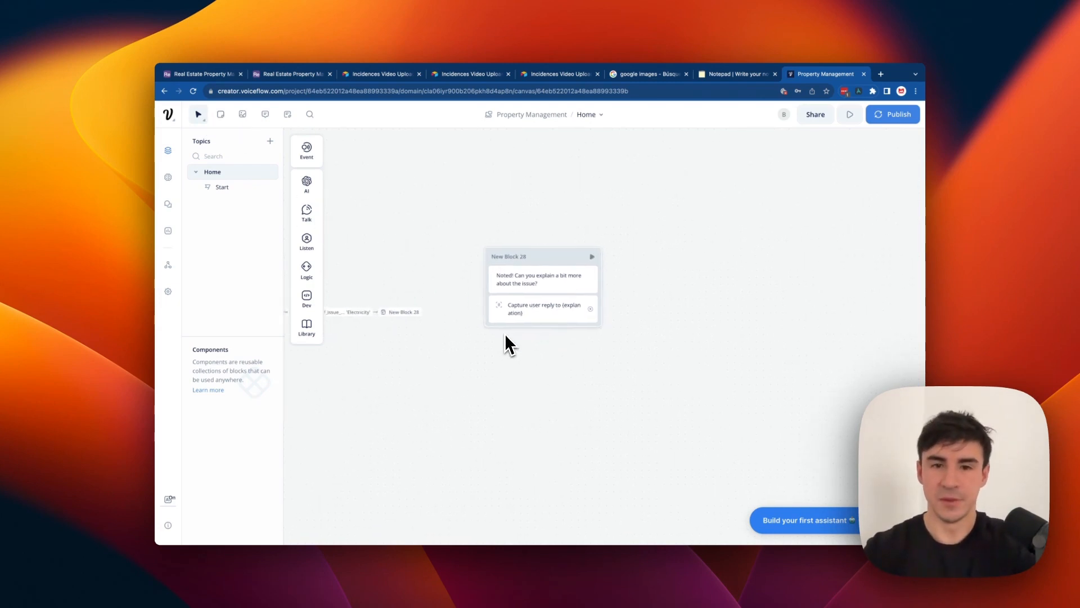
pyautogui.moveTo(318, 247)
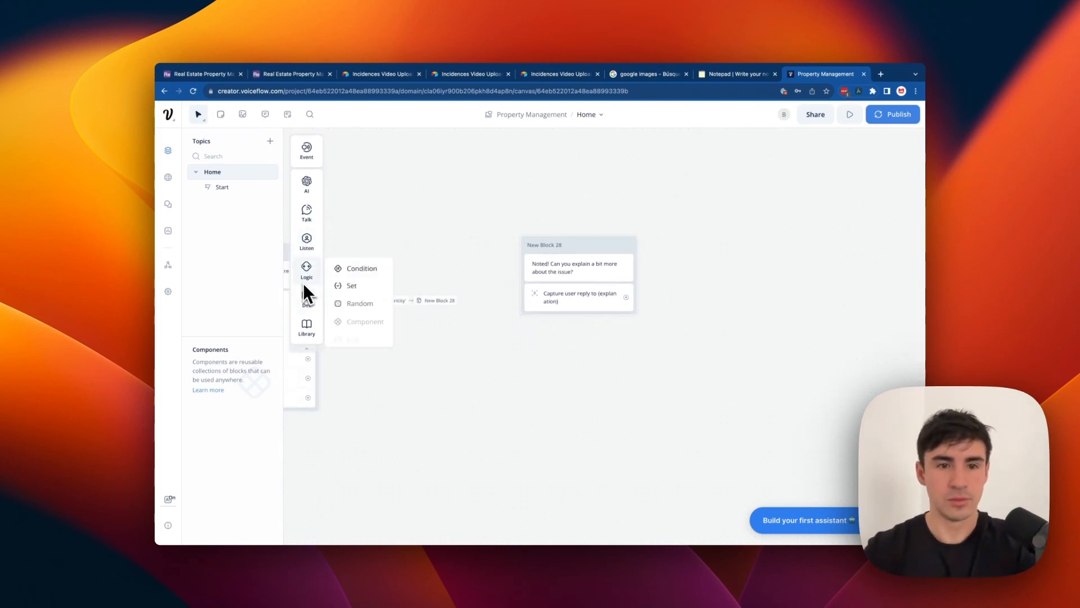
pyautogui.moveTo(308, 301)
pyautogui.moveTo(336, 298); pyautogui.dragTo(664, 284)
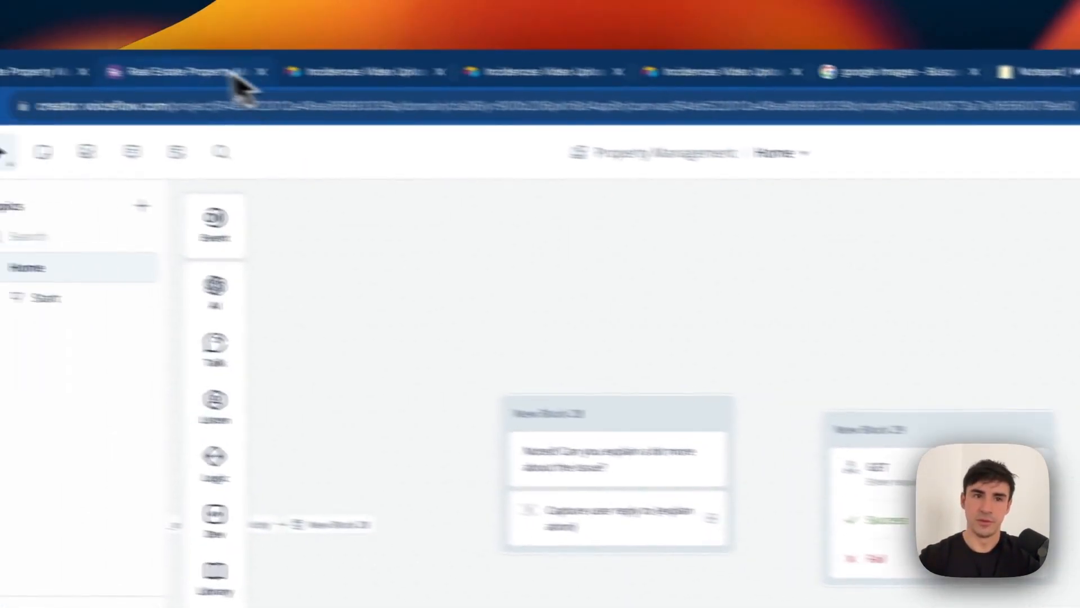
pyautogui.click(278, 87)
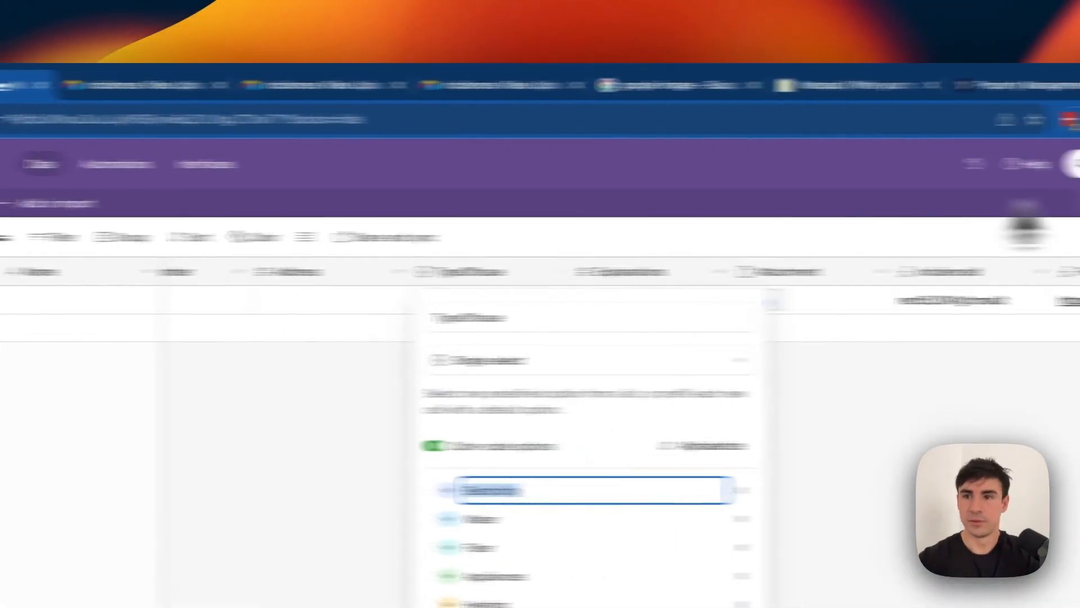
# Start a new personal access token in the Developer hub named 'Example'.
pyautogui.click(1016, 169)
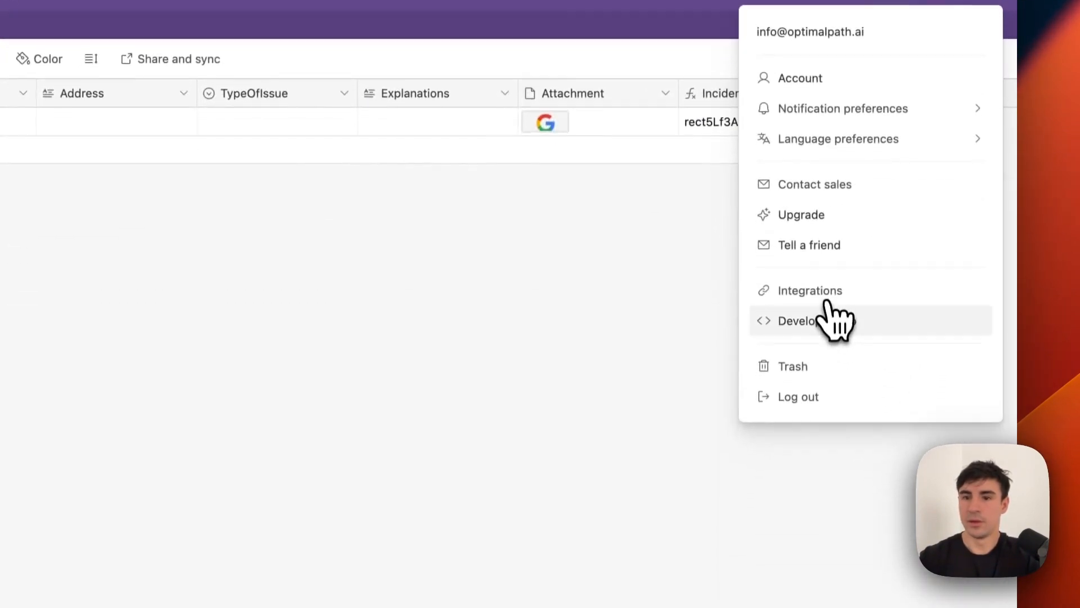
pyautogui.click(829, 320)
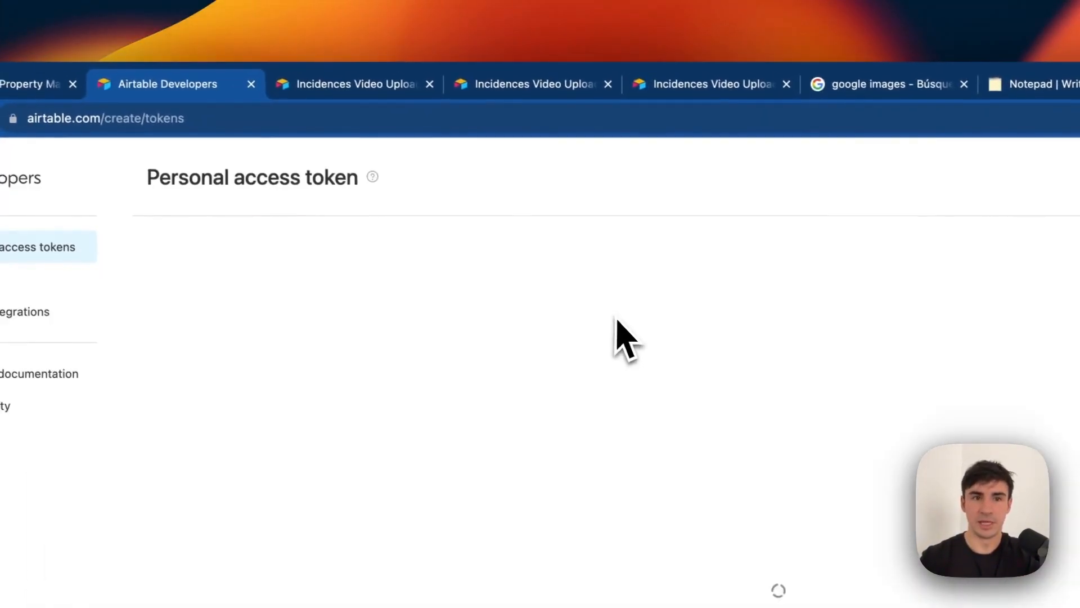
pyautogui.click(1040, 248)
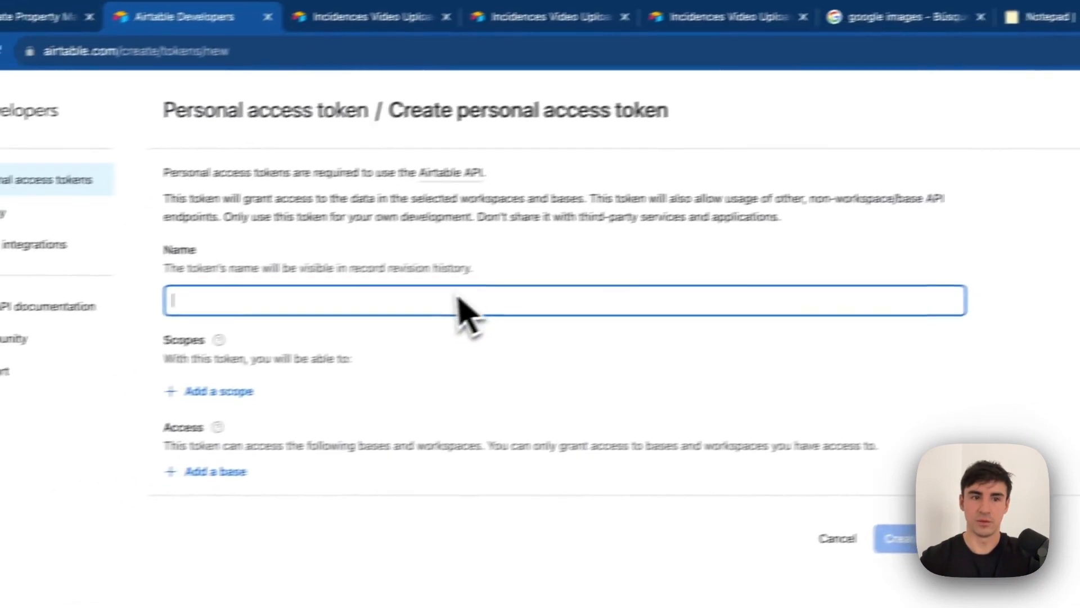
pyautogui.write('Exampl')
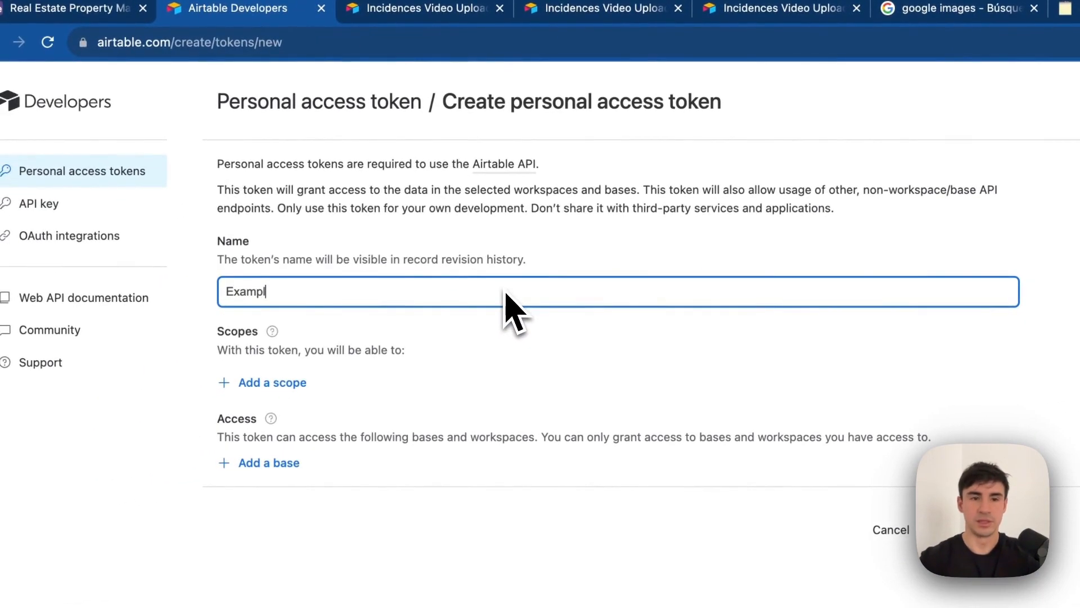
pyautogui.write('e')
# Add the records, record comments, schema bases read/write, webhook, block and user.email:read scopes.
pyautogui.click(276, 374)
pyautogui.click(402, 261)
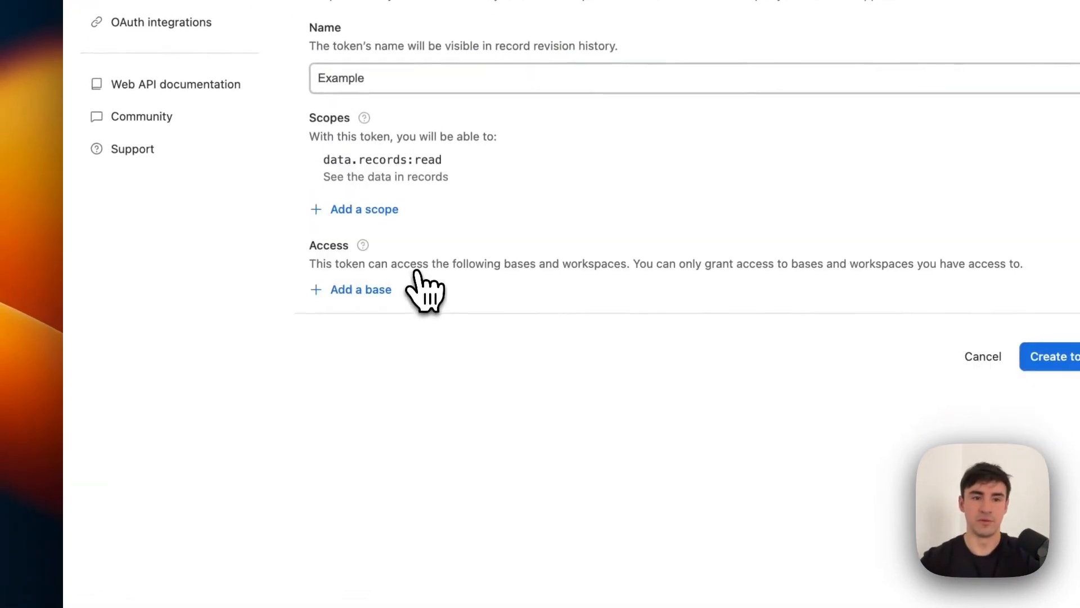
pyautogui.click(382, 209)
pyautogui.click(404, 293)
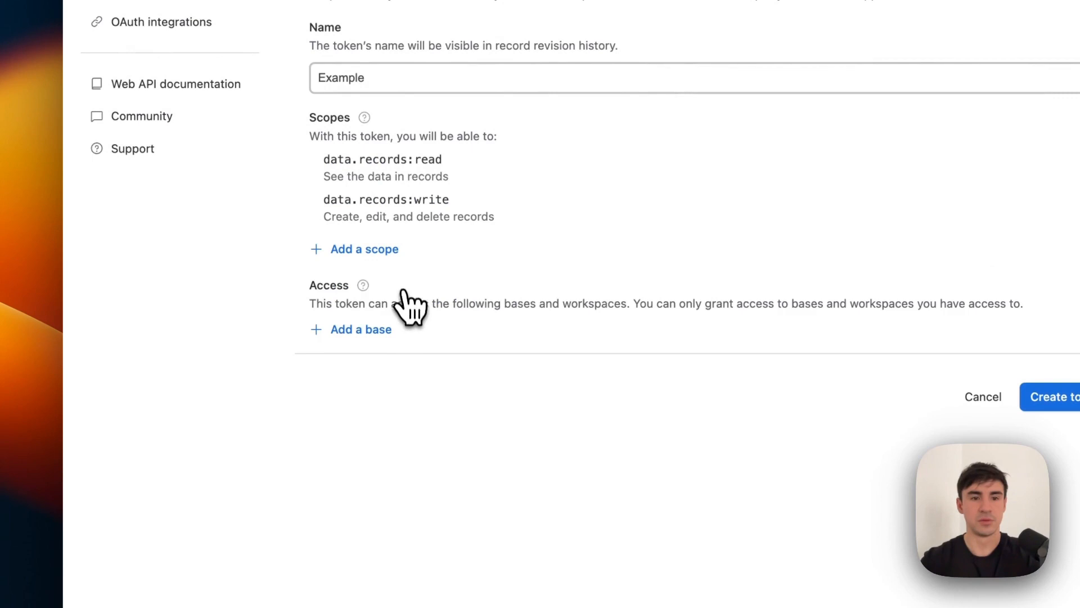
pyautogui.click(356, 260)
pyautogui.click(398, 332)
pyautogui.click(363, 291)
pyautogui.click(410, 374)
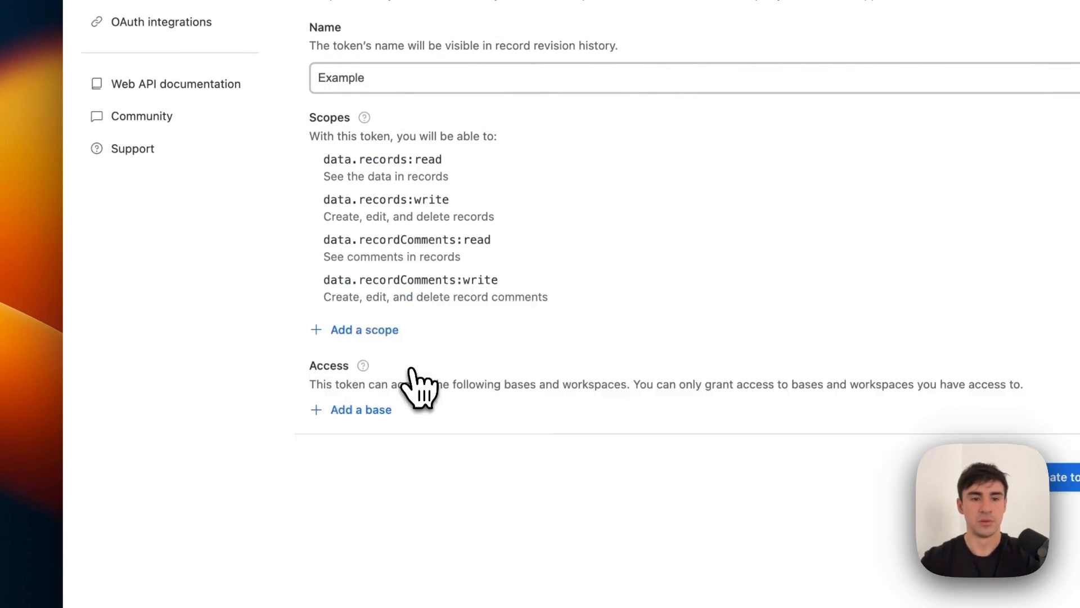
pyautogui.click(364, 329)
pyautogui.click(423, 421)
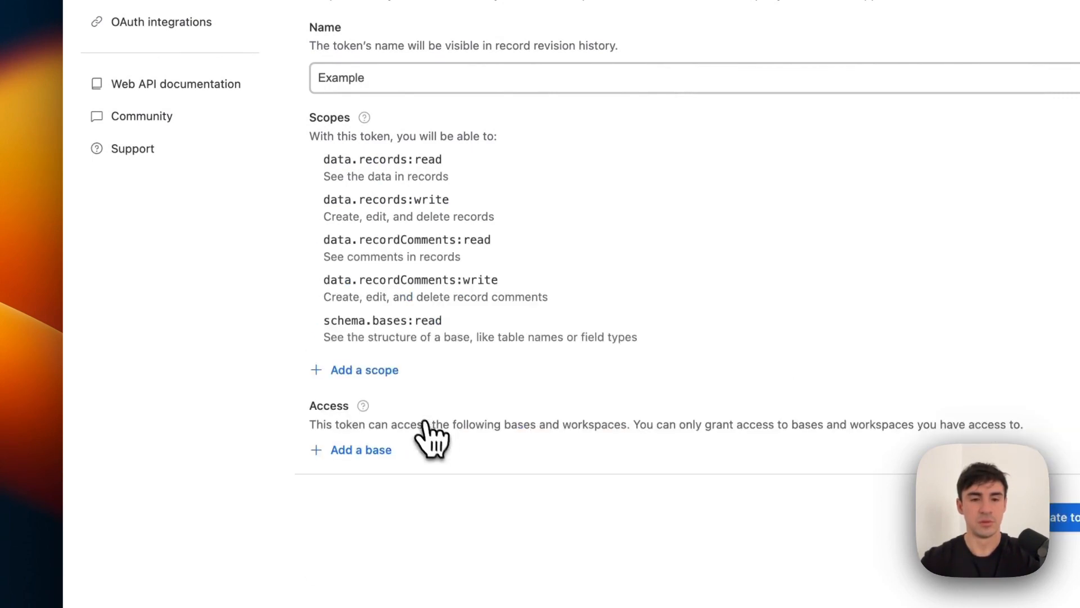
pyautogui.click(373, 383)
pyautogui.click(374, 464)
pyautogui.click(376, 423)
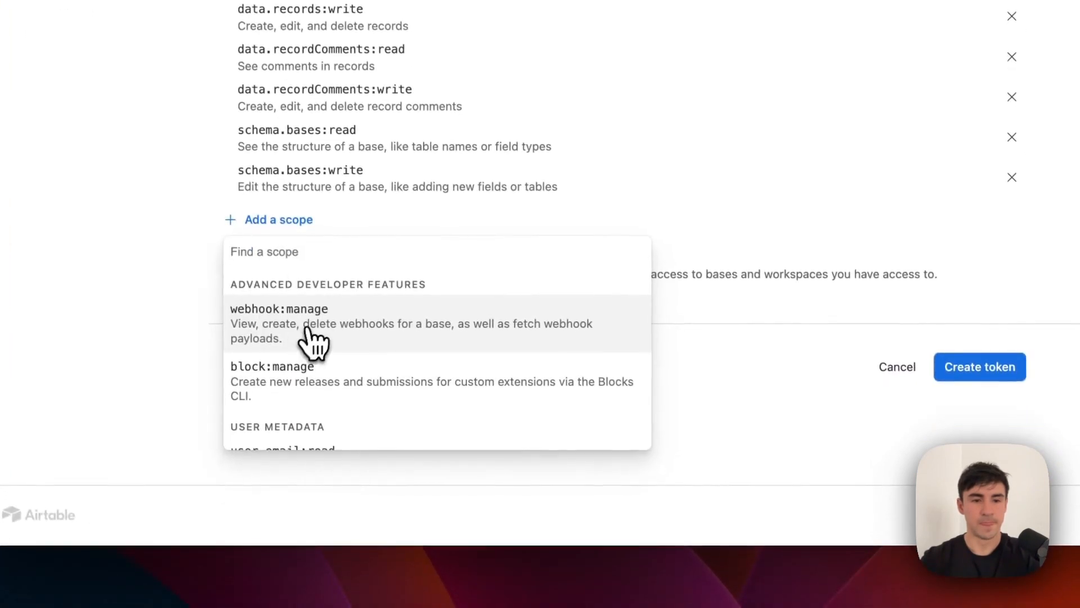
pyautogui.click(313, 337)
pyautogui.click(292, 259)
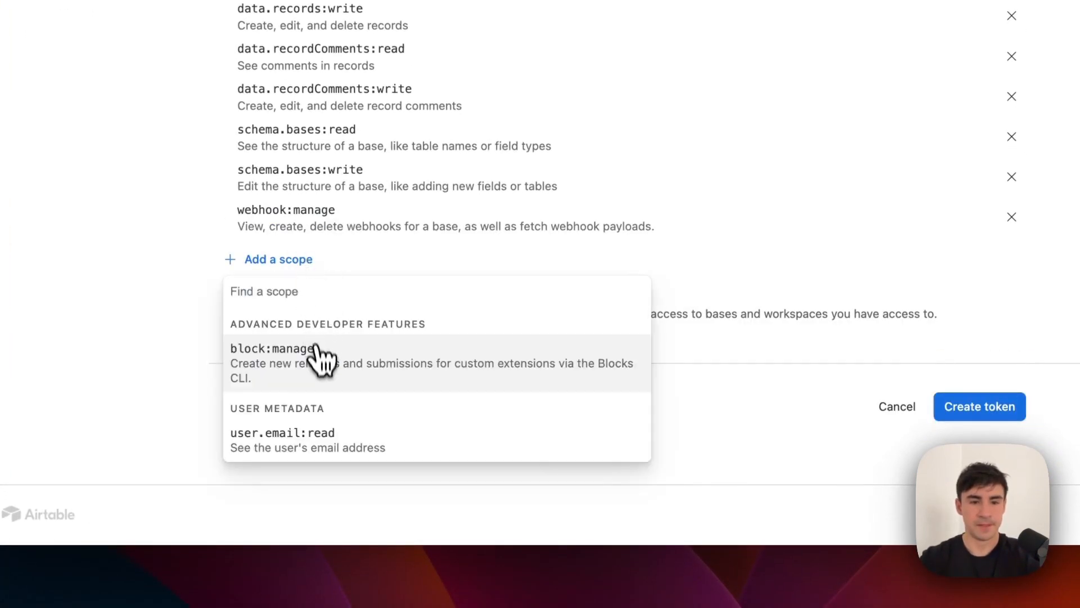
pyautogui.click(317, 351)
pyautogui.click(292, 299)
pyautogui.click(324, 388)
# Grant the token access to Real Estate Property Management, rename it Example22, and create it.
pyautogui.scroll(-1, 326, 394)
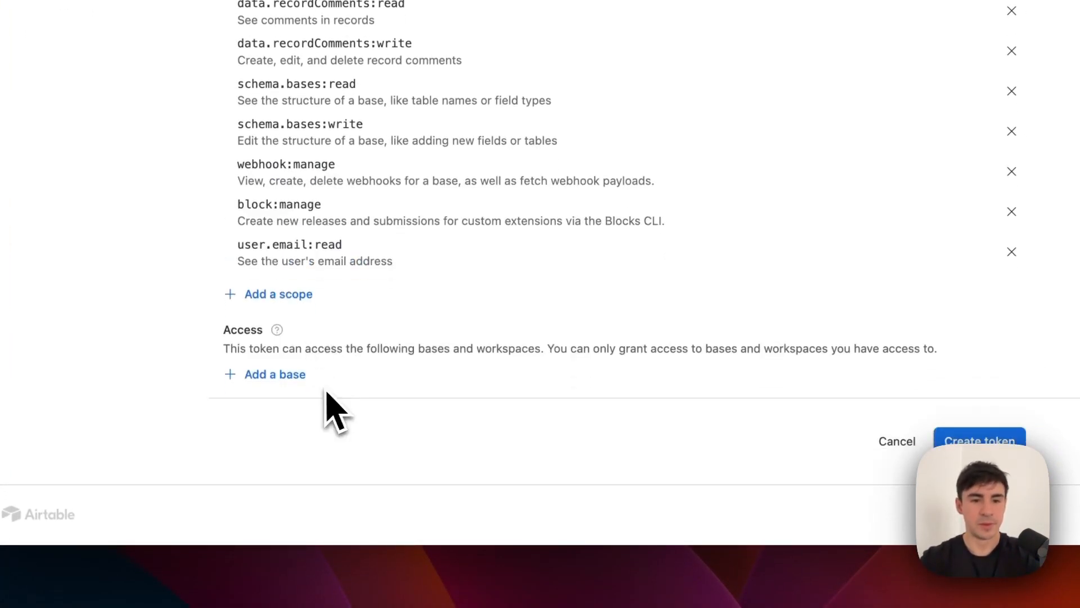
pyautogui.click(289, 376)
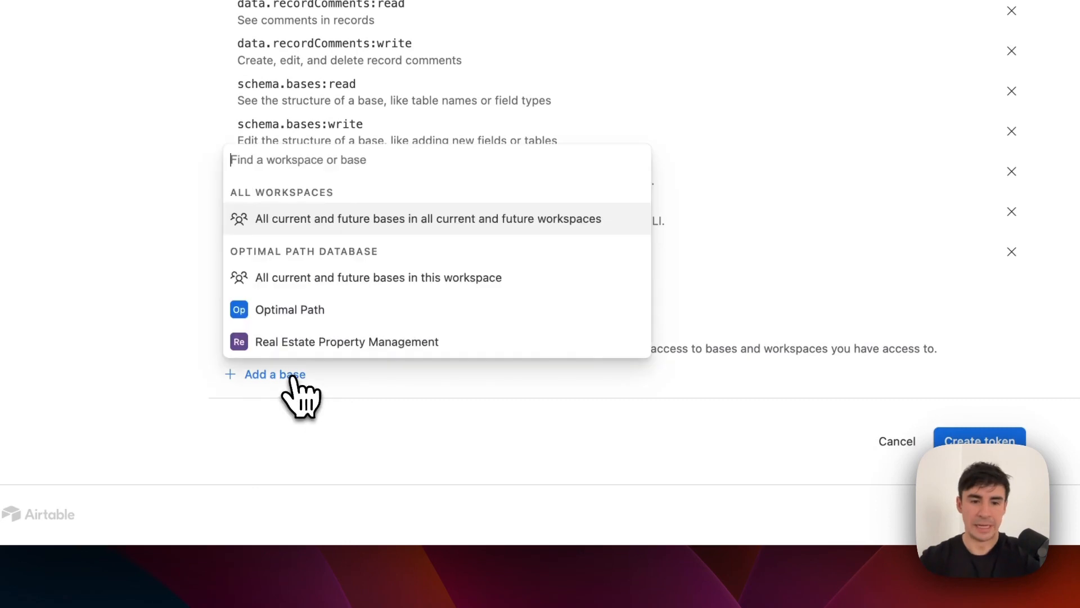
pyautogui.click(366, 341)
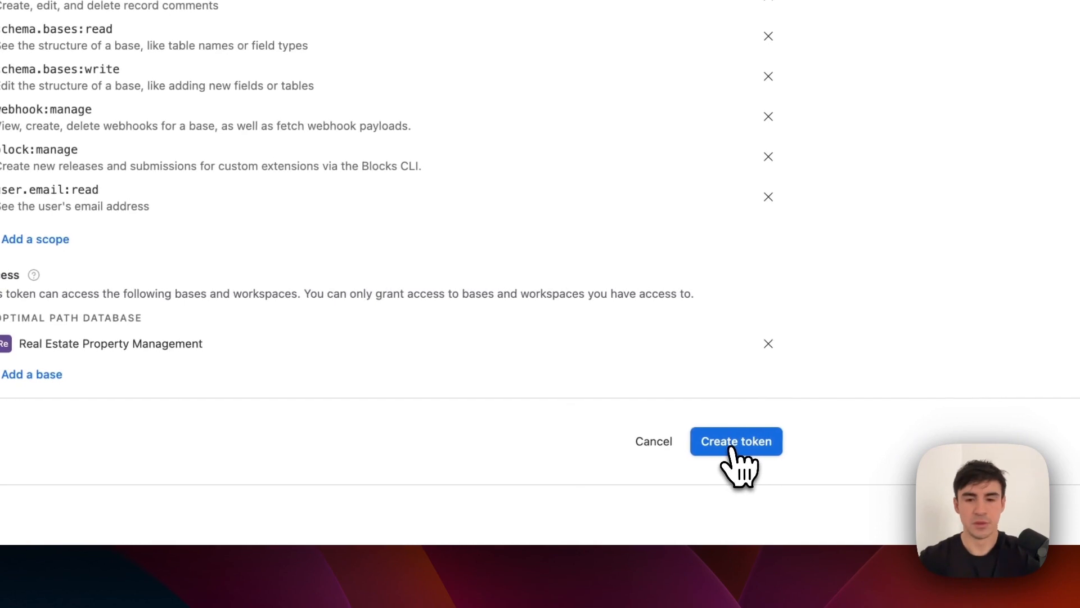
pyautogui.scroll(5, 471, 386)
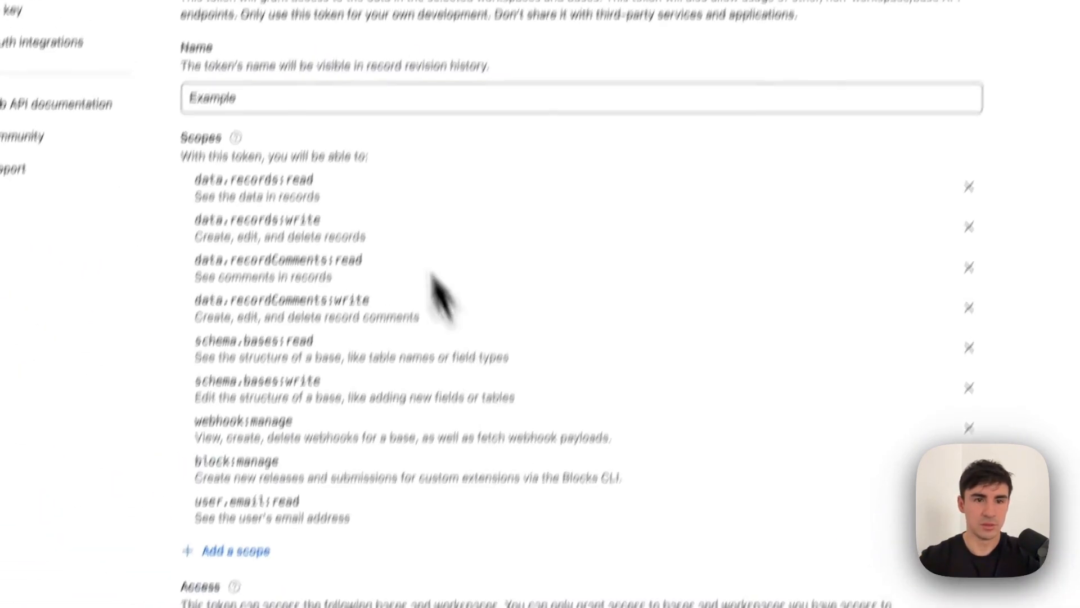
pyautogui.click(337, 193)
pyautogui.write('2')
pyautogui.press('BackSpace')
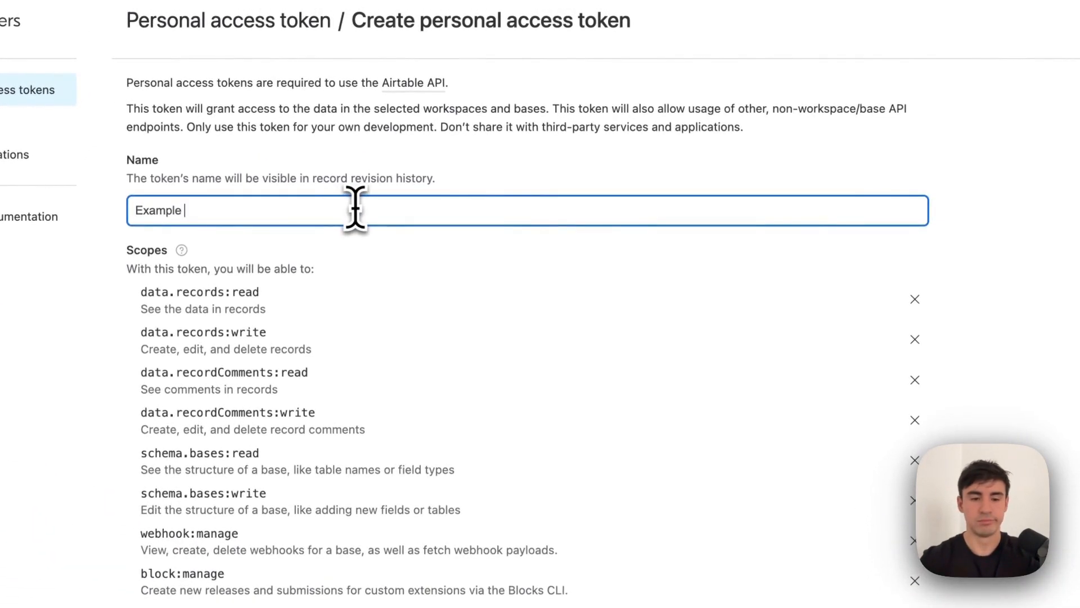
pyautogui.write('22')
pyautogui.scroll(-5, 687, 415)
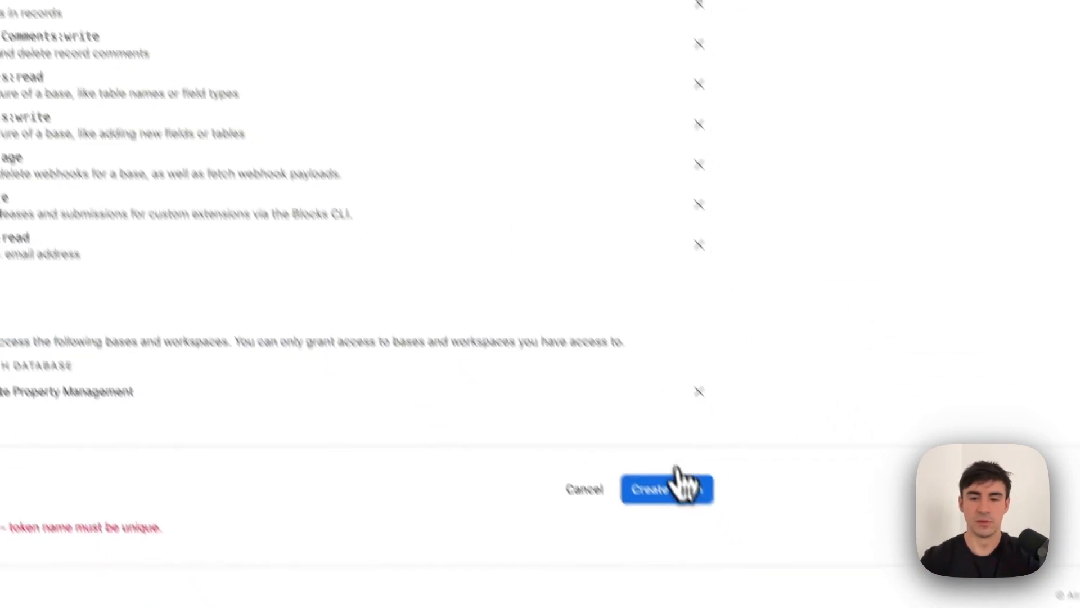
pyautogui.click(633, 442)
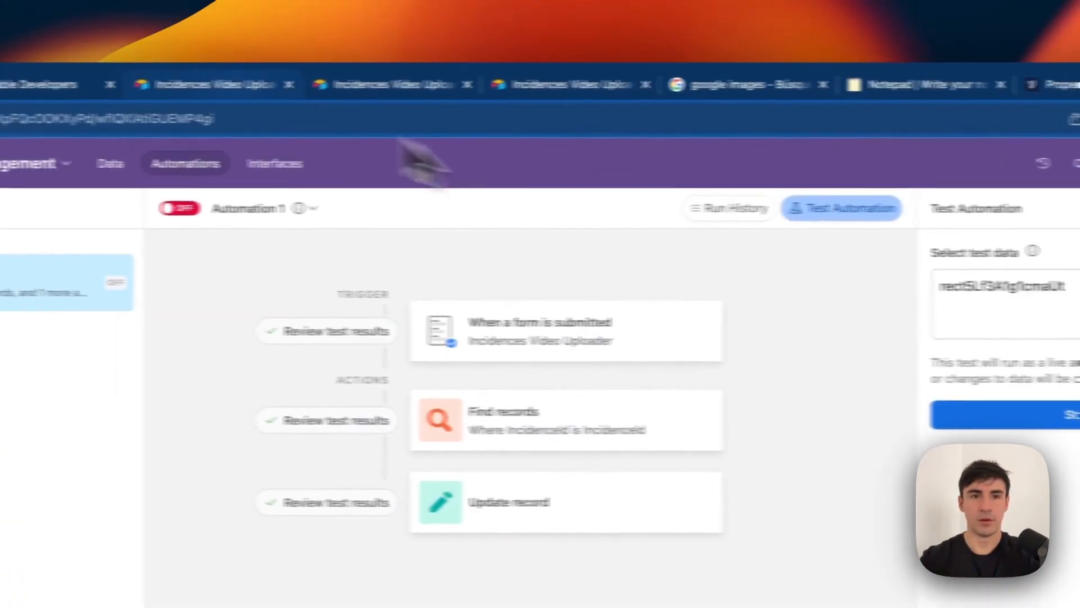
# Set New Block 29's API request to POST with an Authorization header of Bearer plus the token.
pyautogui.click(1055, 84)
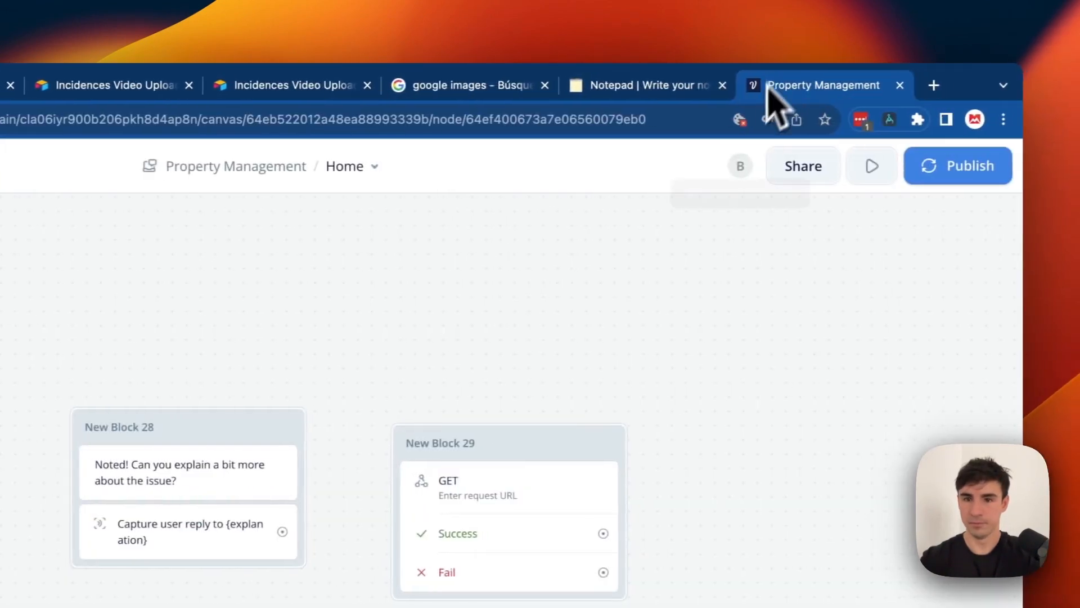
pyautogui.moveTo(495, 447); pyautogui.dragTo(495, 416)
pyautogui.click(498, 450)
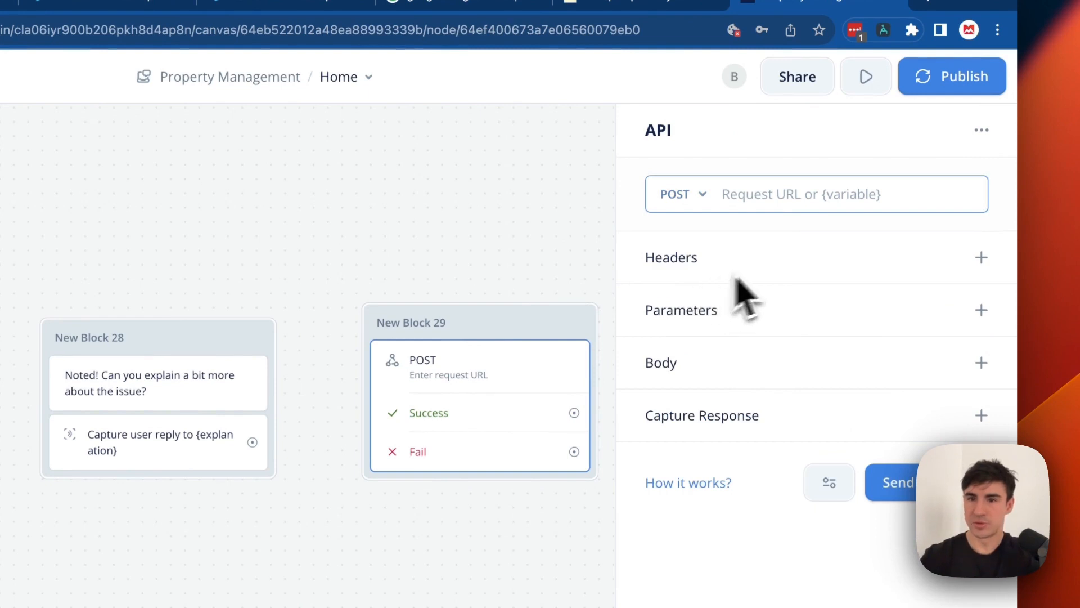
pyautogui.click(981, 257)
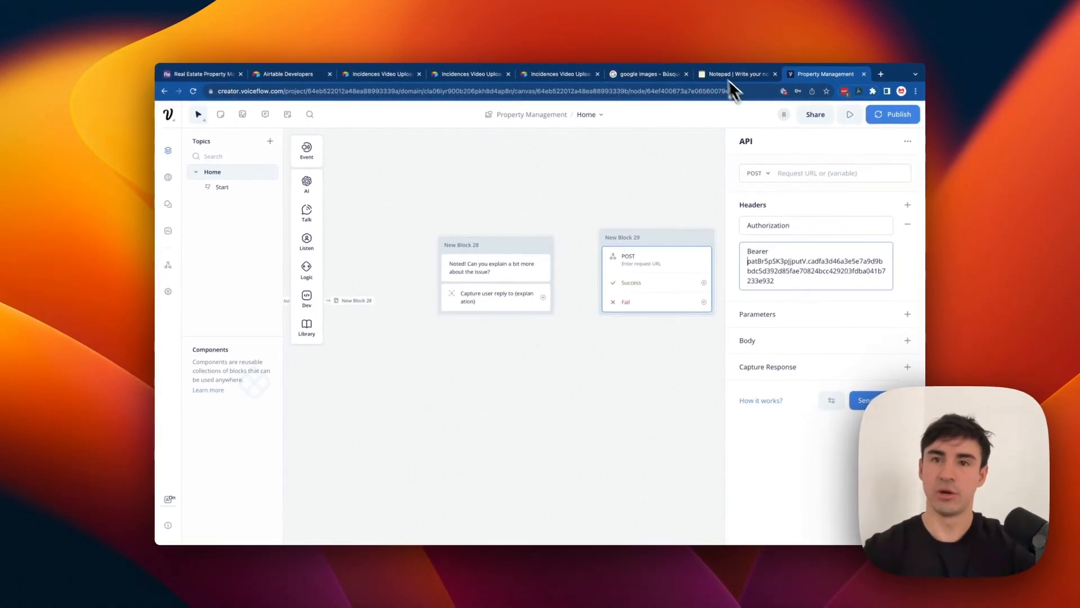
pyautogui.click(554, 76)
# Return to the base grid, leaving the automation off, and open the Web API reference from Developer hub.
pyautogui.click(460, 75)
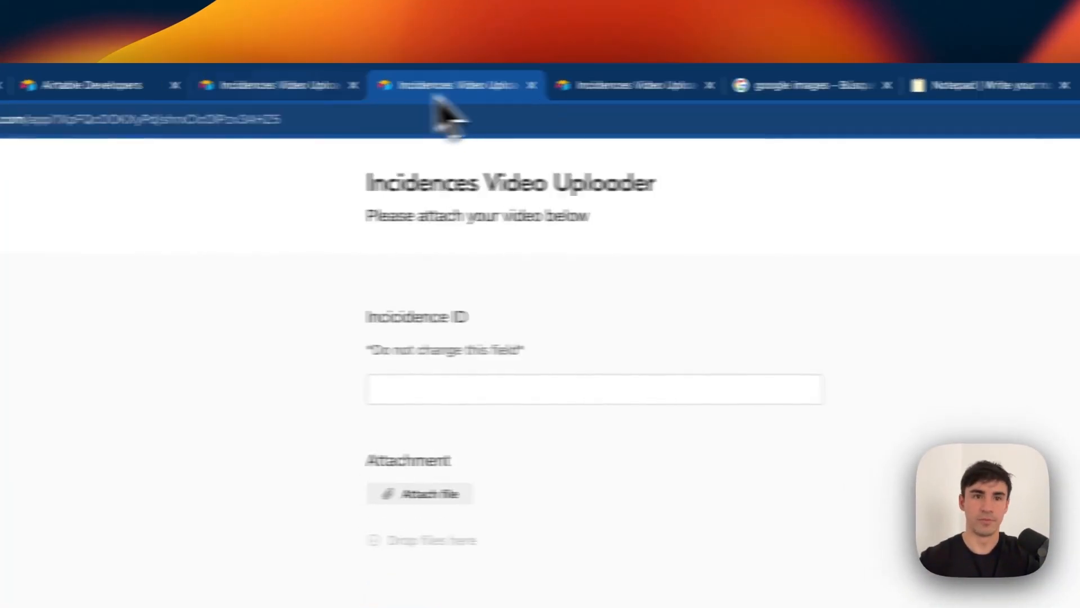
pyautogui.click(364, 76)
pyautogui.click(307, 86)
pyautogui.click(137, 86)
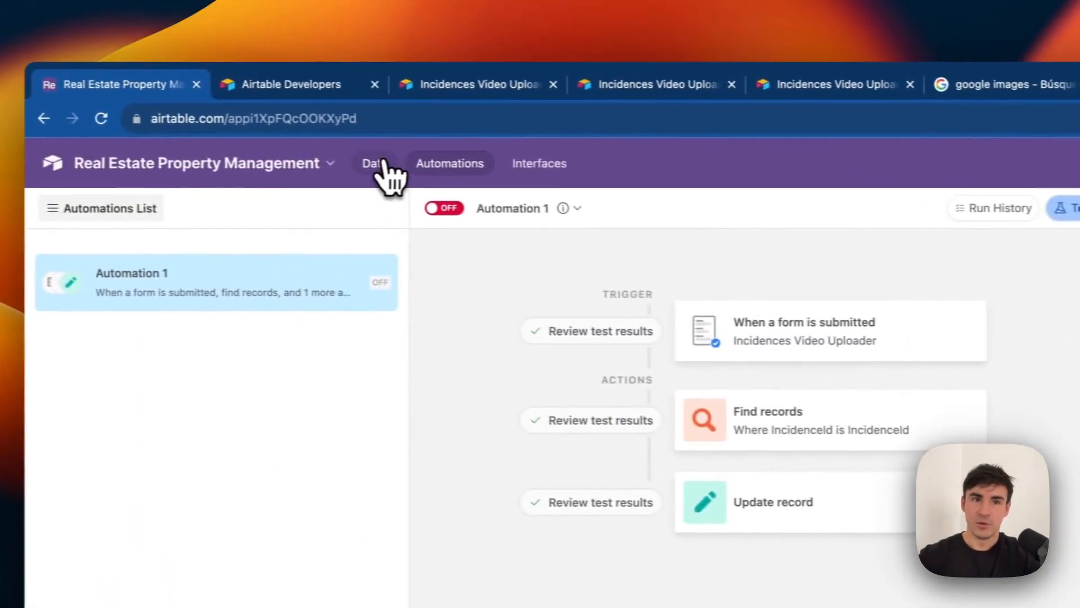
pyautogui.click(178, 156)
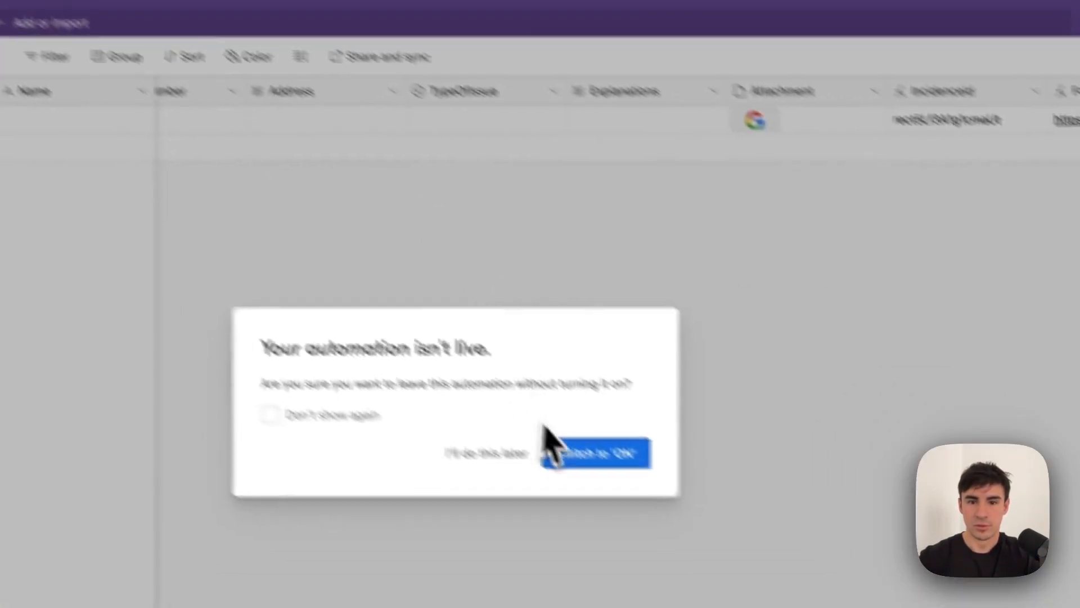
pyautogui.click(426, 413)
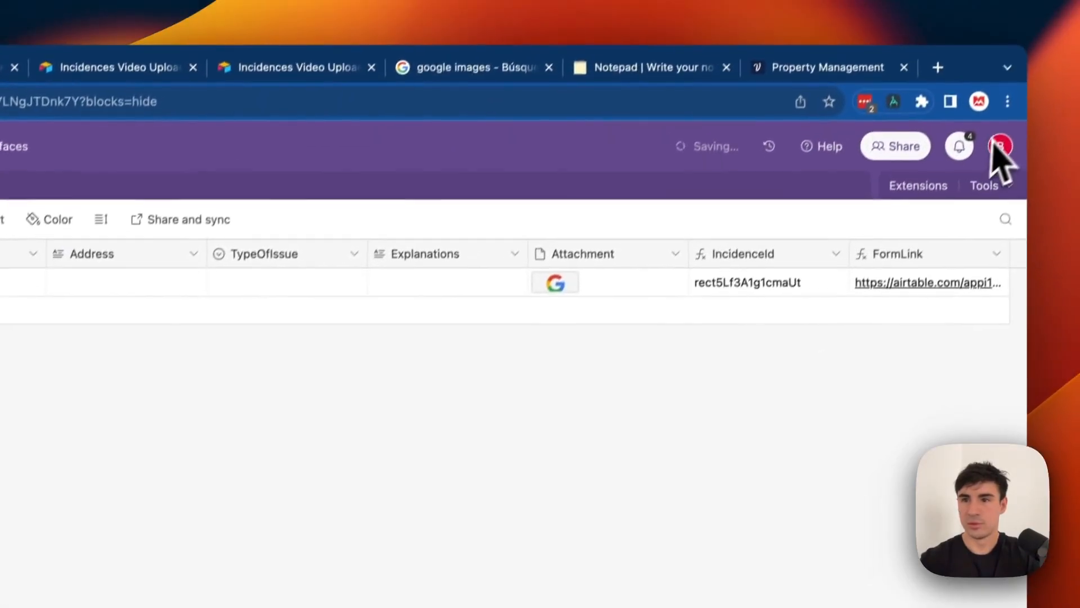
pyautogui.click(999, 147)
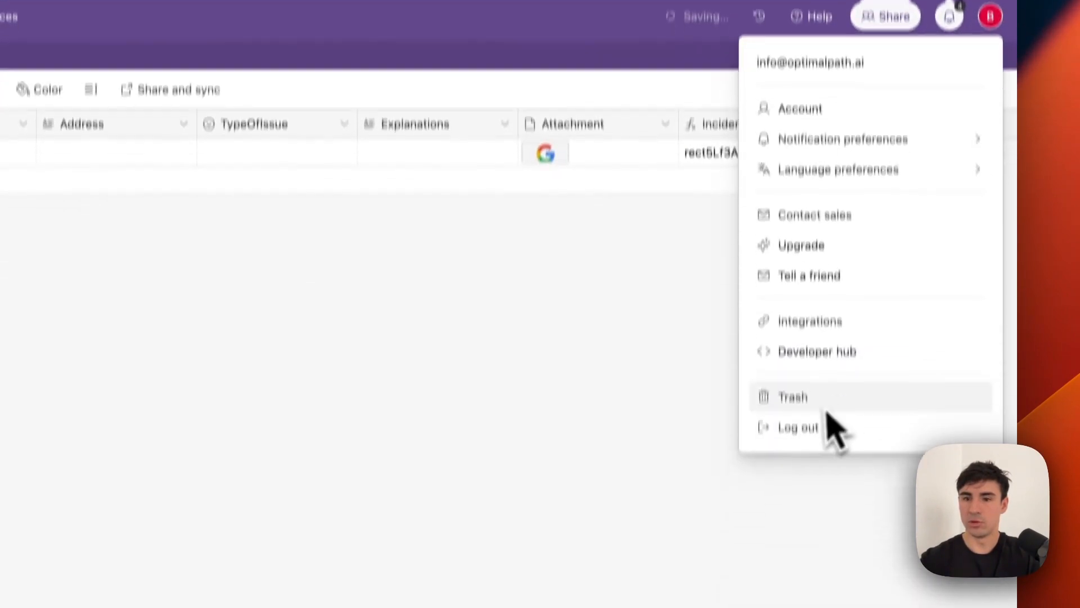
pyautogui.click(822, 309)
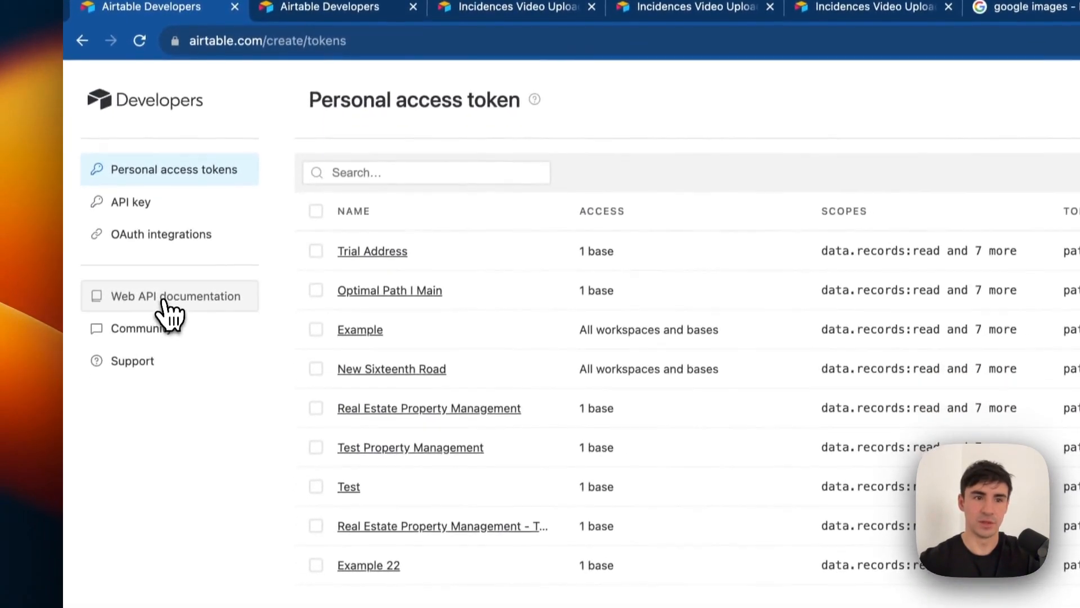
pyautogui.click(168, 347)
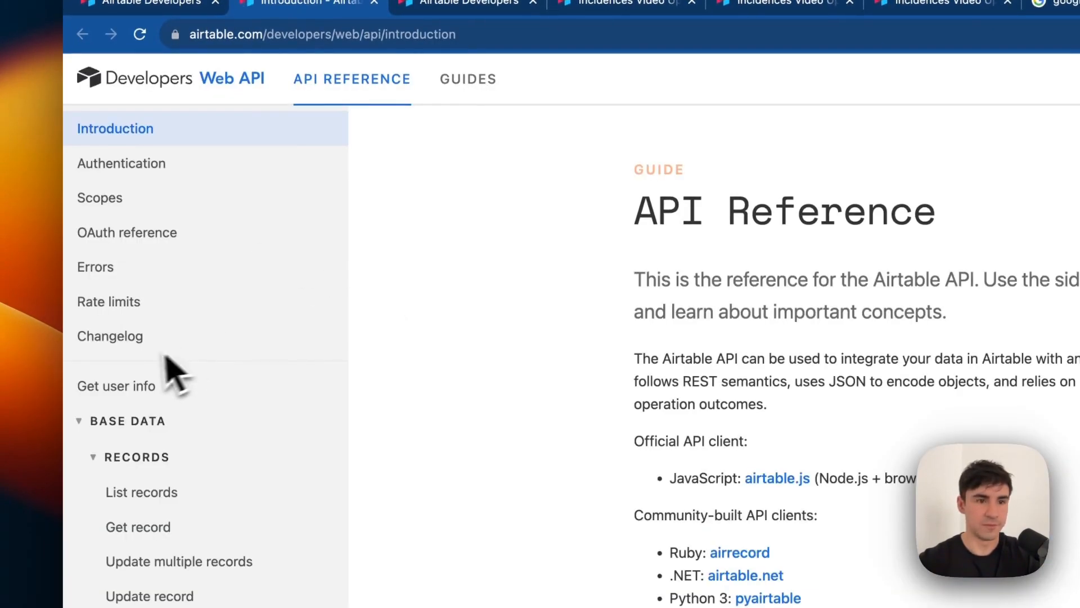
pyautogui.click(131, 3)
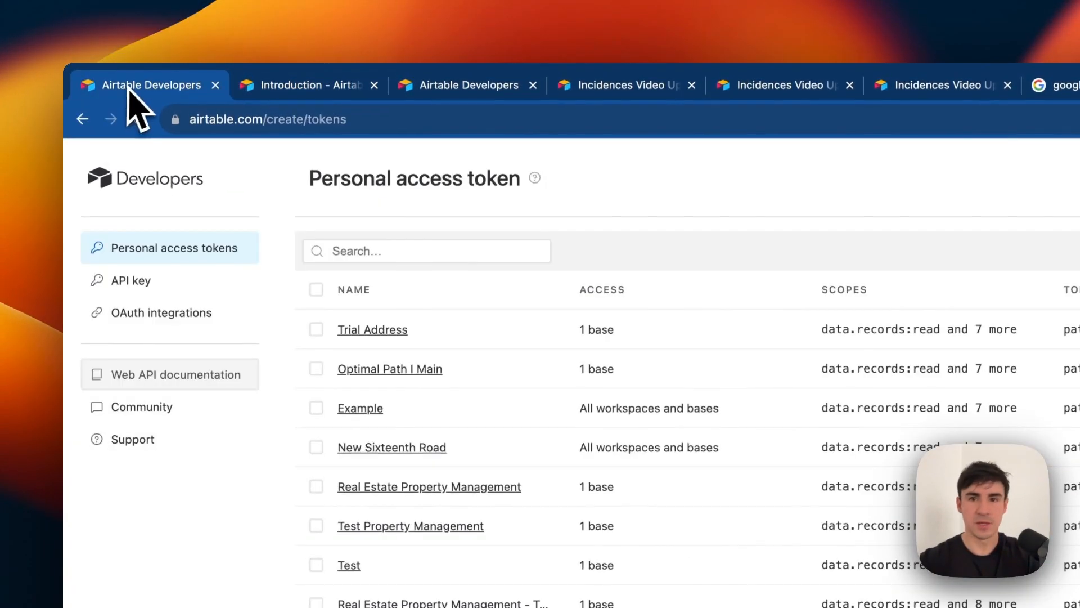
pyautogui.click(265, 85)
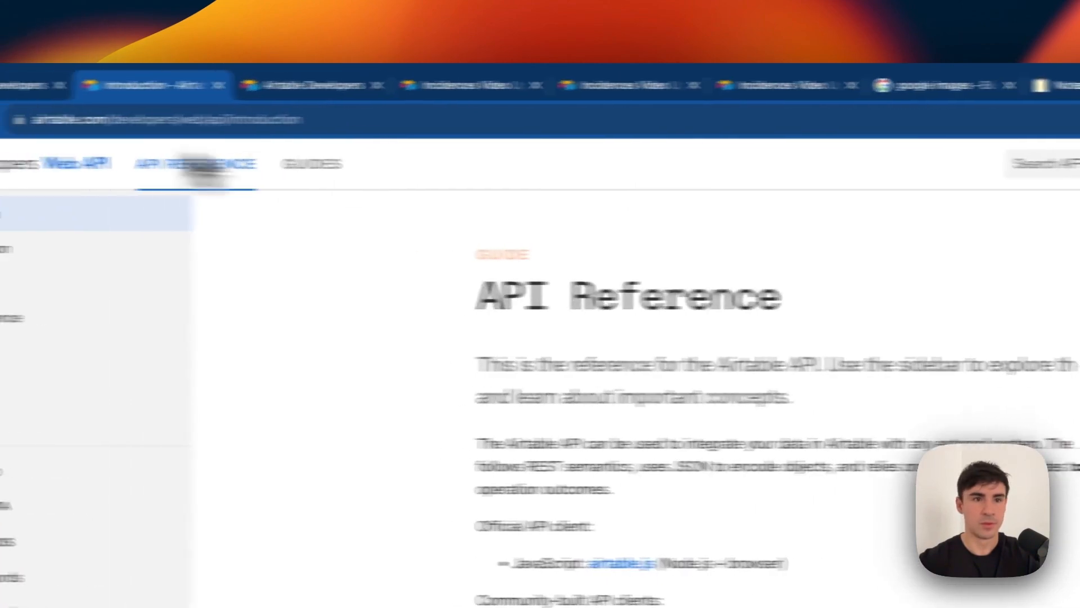
pyautogui.click(100, 160)
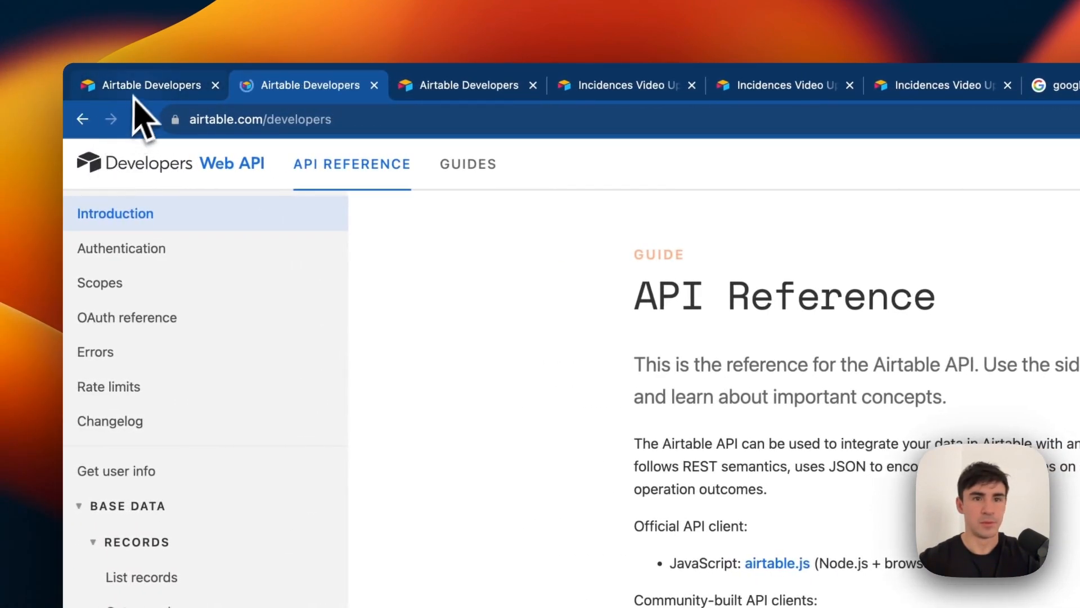
pyautogui.click(139, 90)
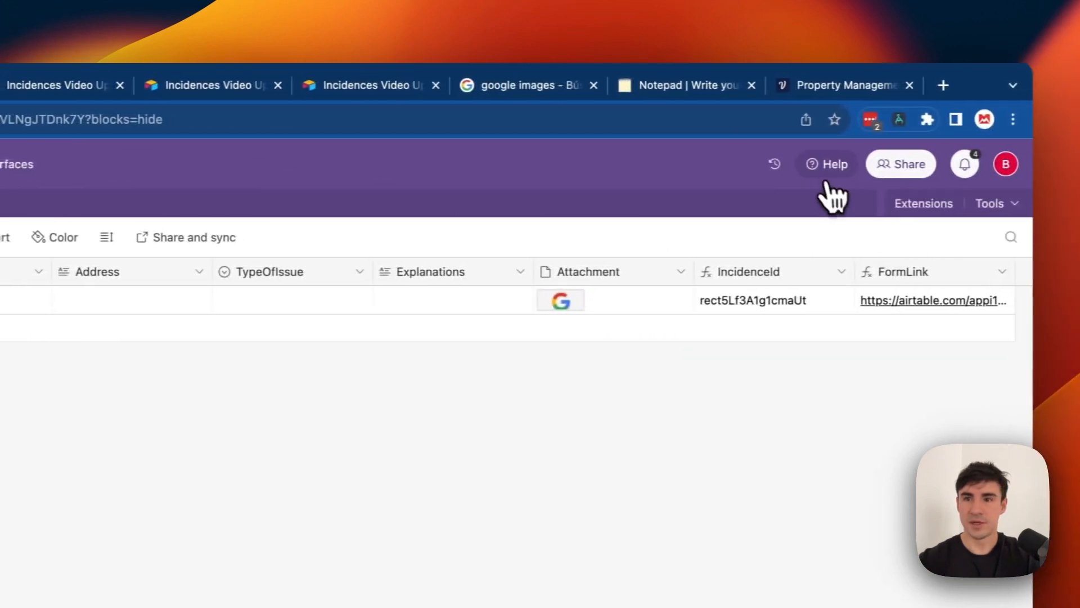
# In the base's API documentation, copy the General Database create-records endpoint URL.
pyautogui.click(813, 166)
pyautogui.click(825, 534)
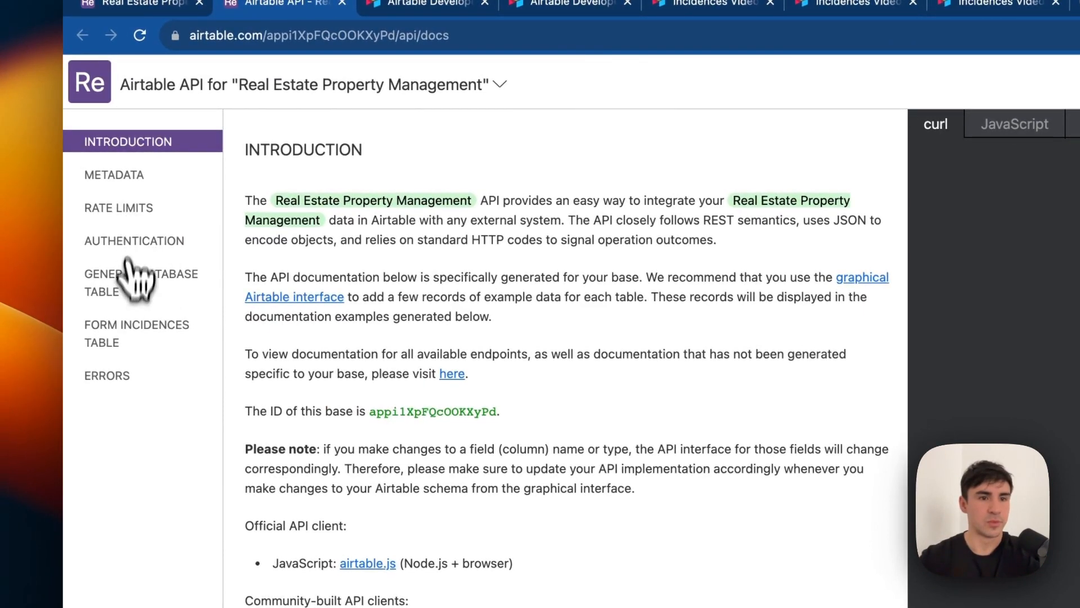
pyautogui.click(132, 294)
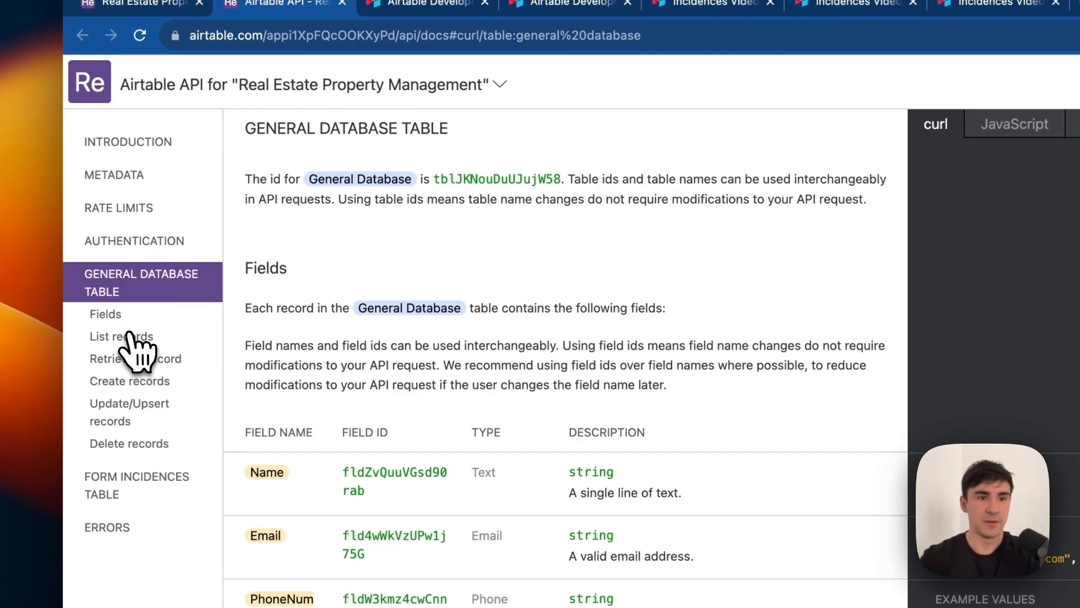
pyautogui.click(137, 389)
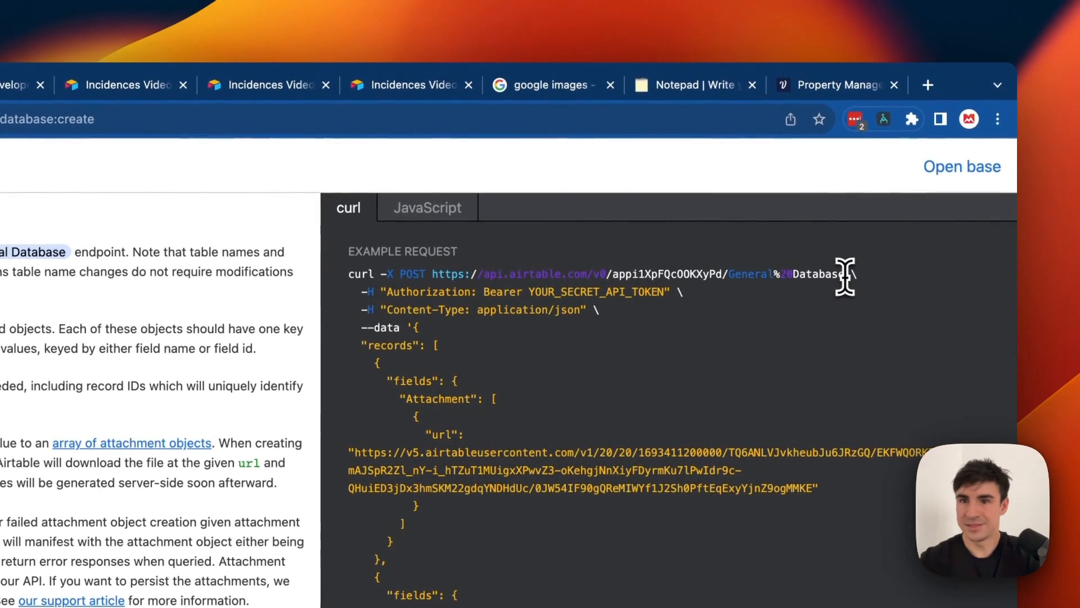
pyautogui.moveTo(462, 290); pyautogui.dragTo(433, 274)
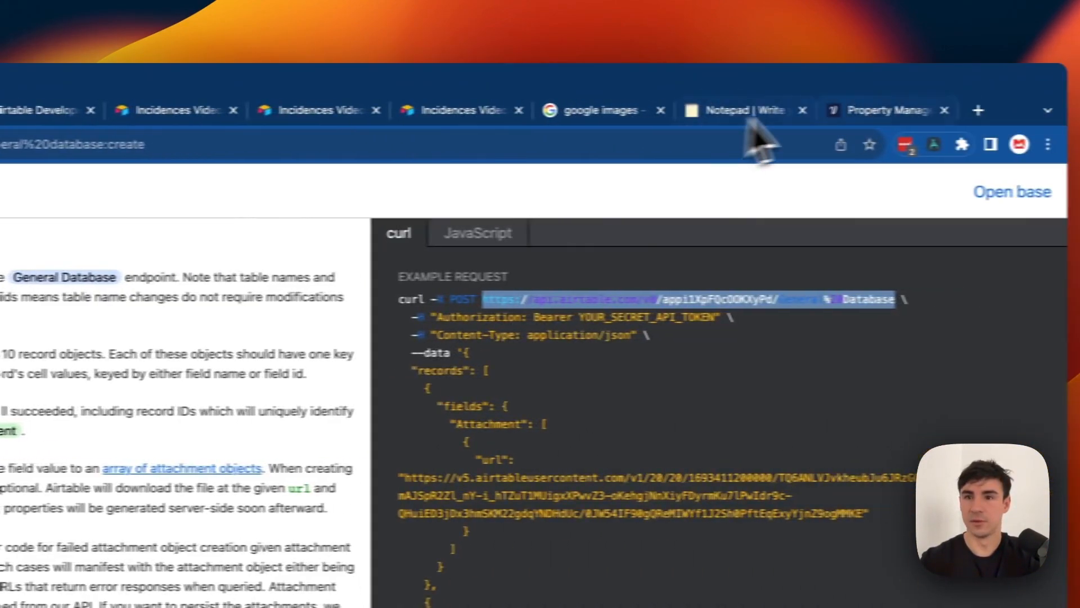
pyautogui.click(863, 110)
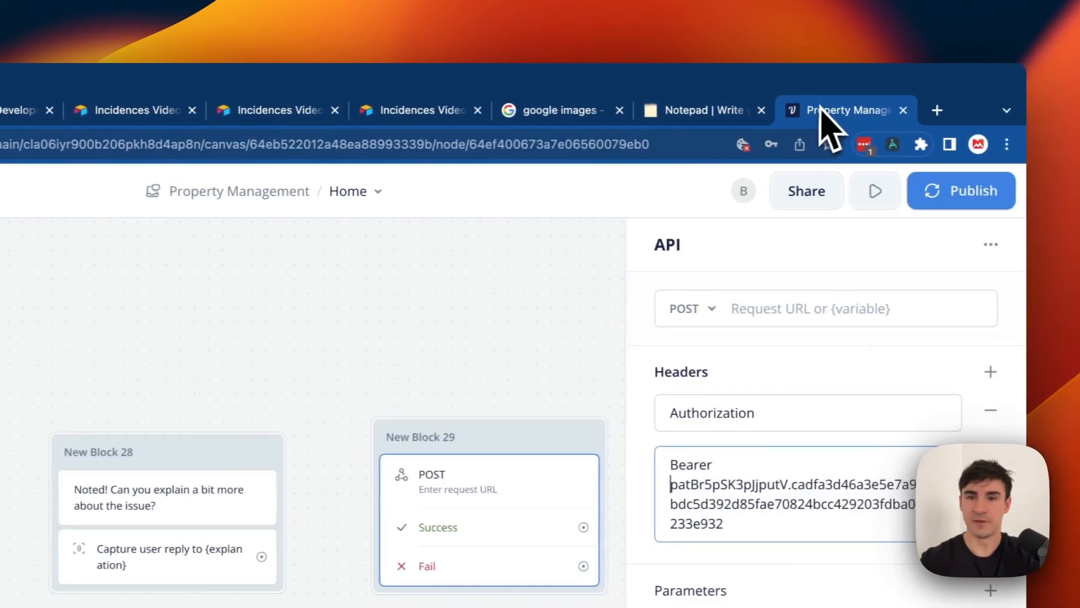
# Paste the General Database endpoint into New Block 29's POST URL field.
pyautogui.click(807, 277)
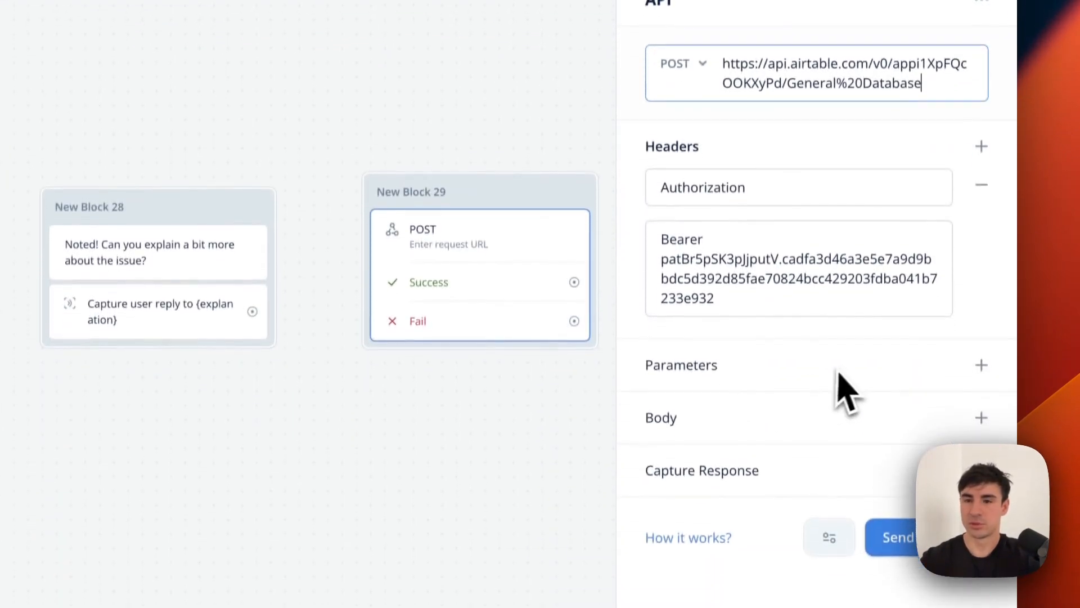
pyautogui.click(465, 594)
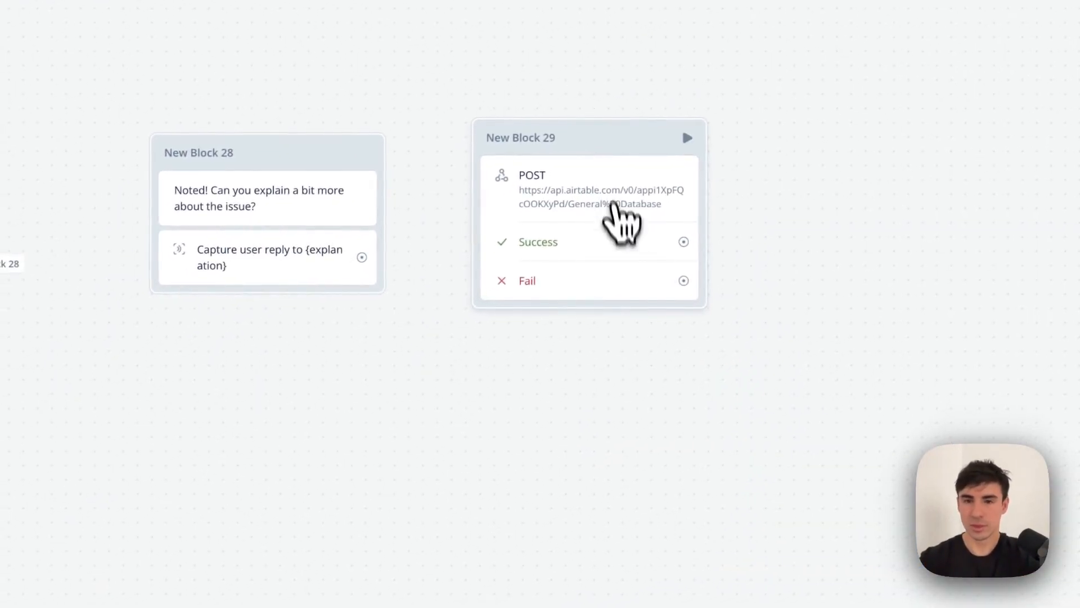
pyautogui.click(619, 218)
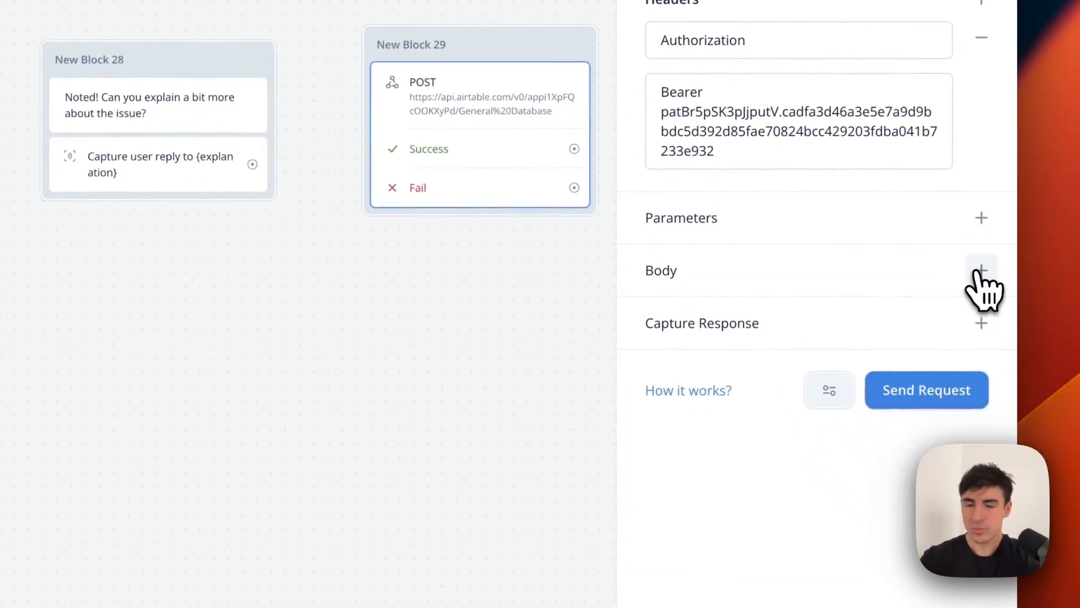
# Give New Block 29 a raw JSON body using the fields object copied from New Block 13.
pyautogui.click(980, 270)
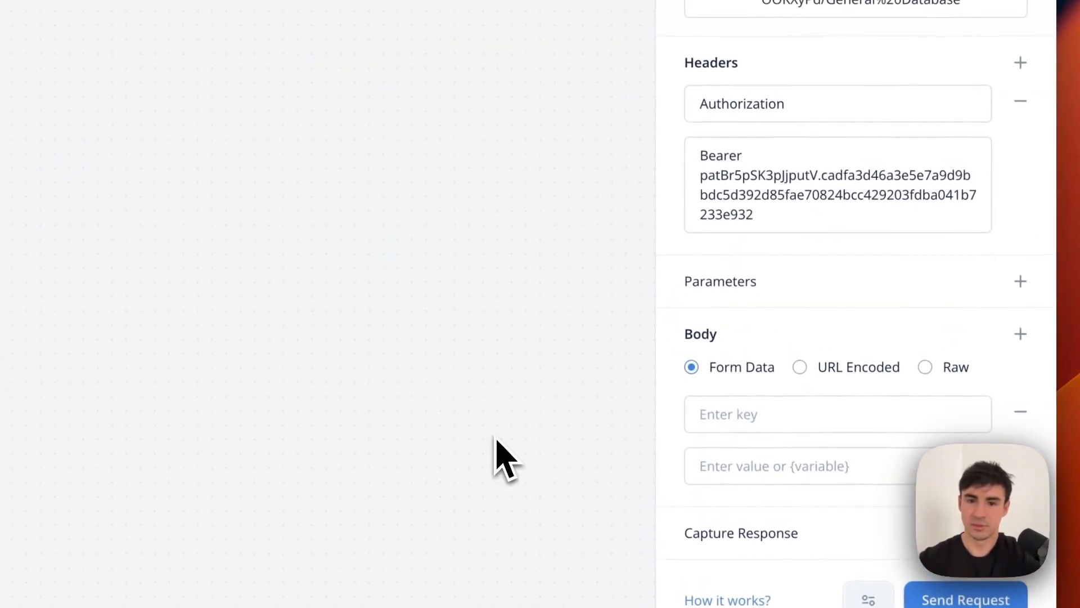
pyautogui.scroll(-5, 495, 438)
pyautogui.scroll(-4, 495, 437)
pyautogui.hscroll(5, 495, 438)
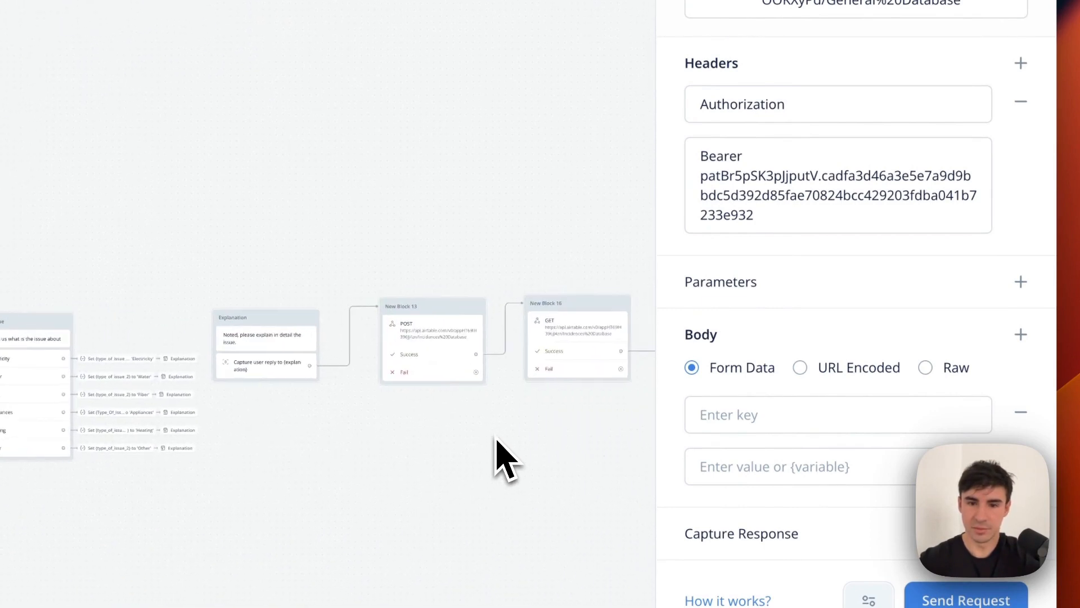
pyautogui.click(437, 327)
pyautogui.scroll(-3, 793, 270)
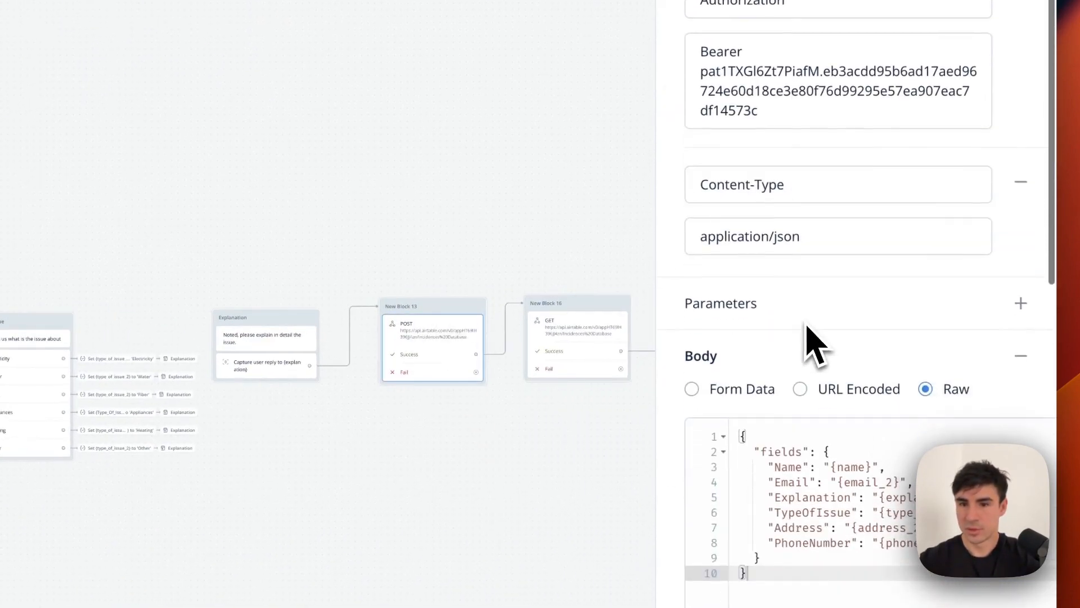
pyautogui.moveTo(753, 423); pyautogui.dragTo(682, 284)
pyautogui.press('super+c')
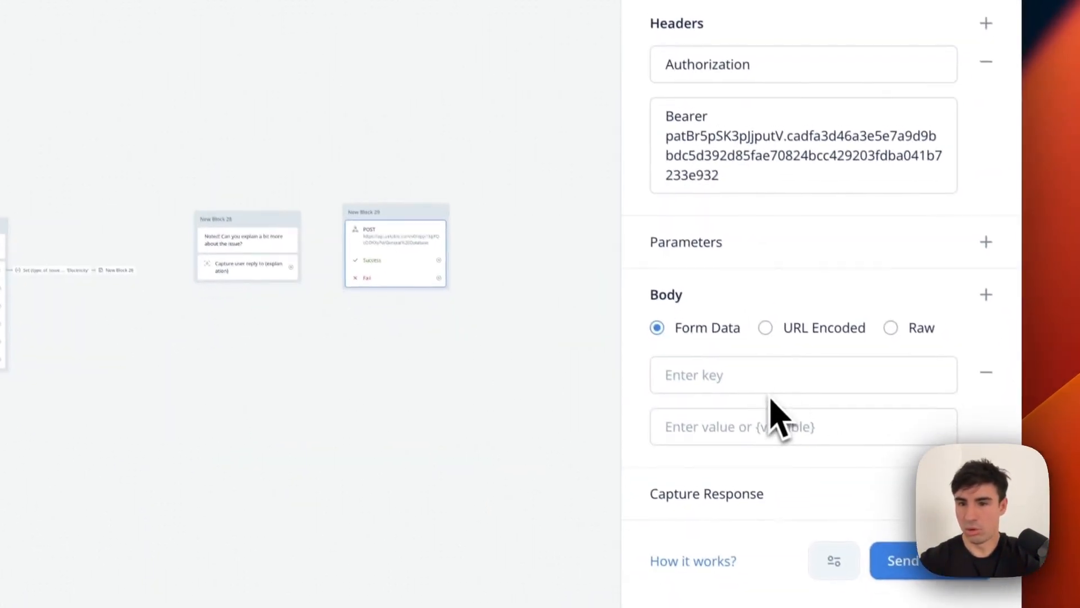
pyautogui.click(885, 317)
pyautogui.press('super+v')
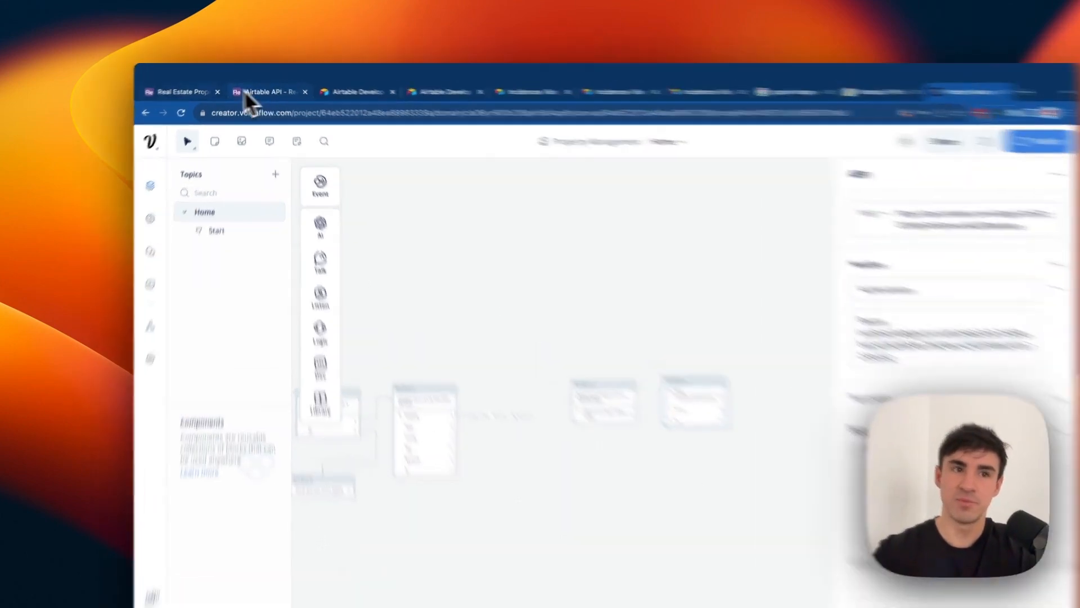
pyautogui.click(191, 74)
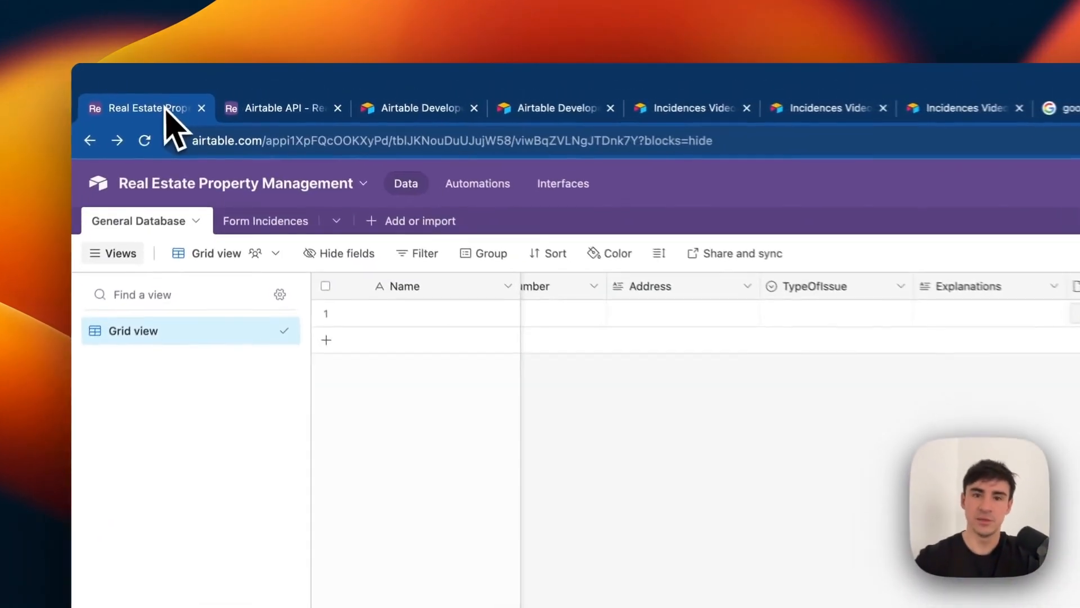
pyautogui.hscroll(-4, 647, 314)
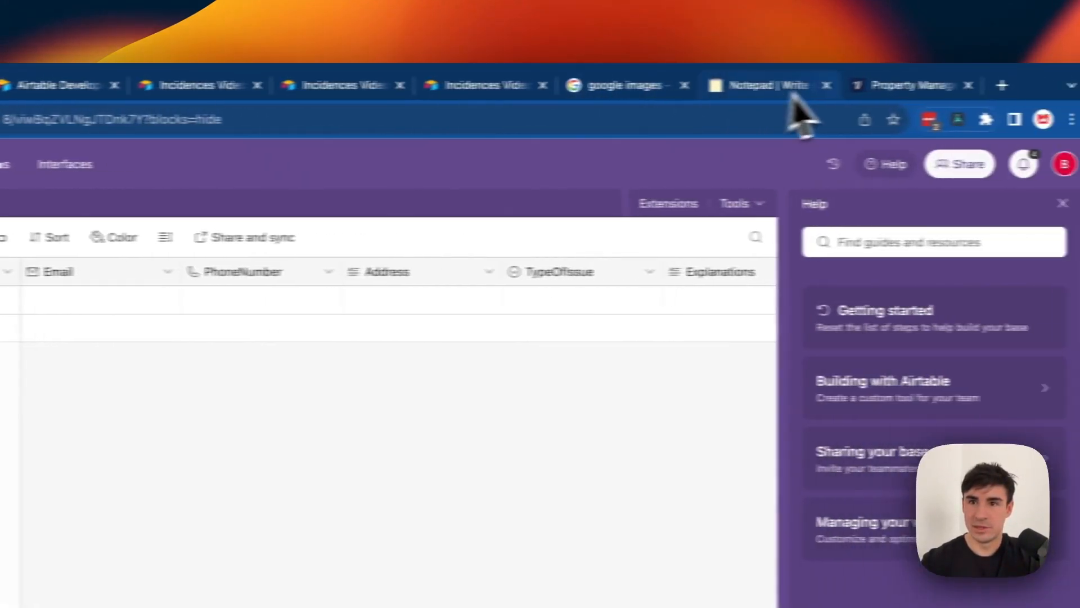
pyautogui.click(894, 85)
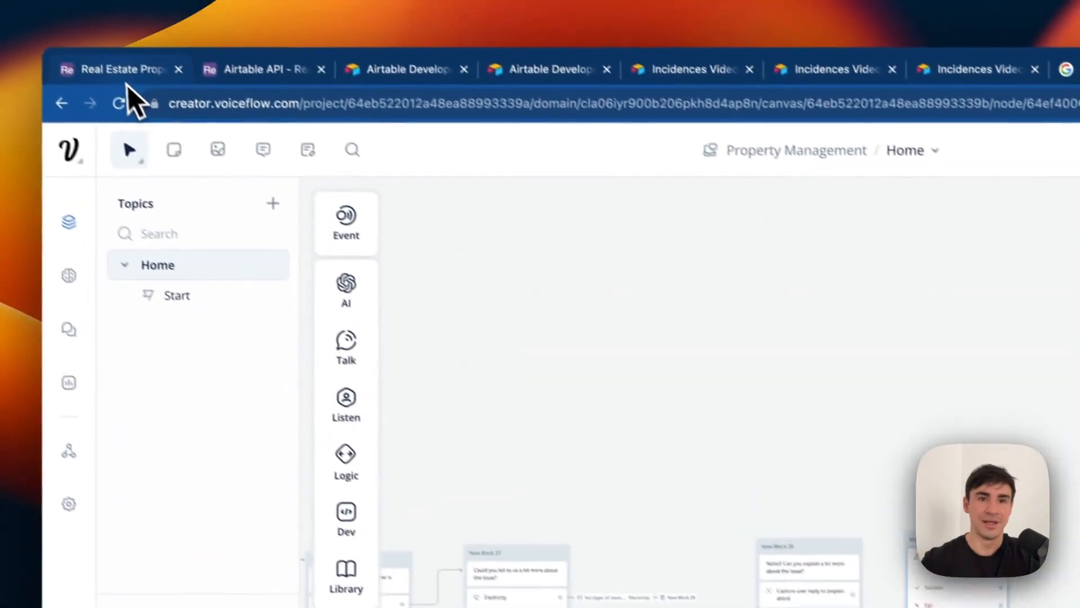
pyautogui.click(132, 101)
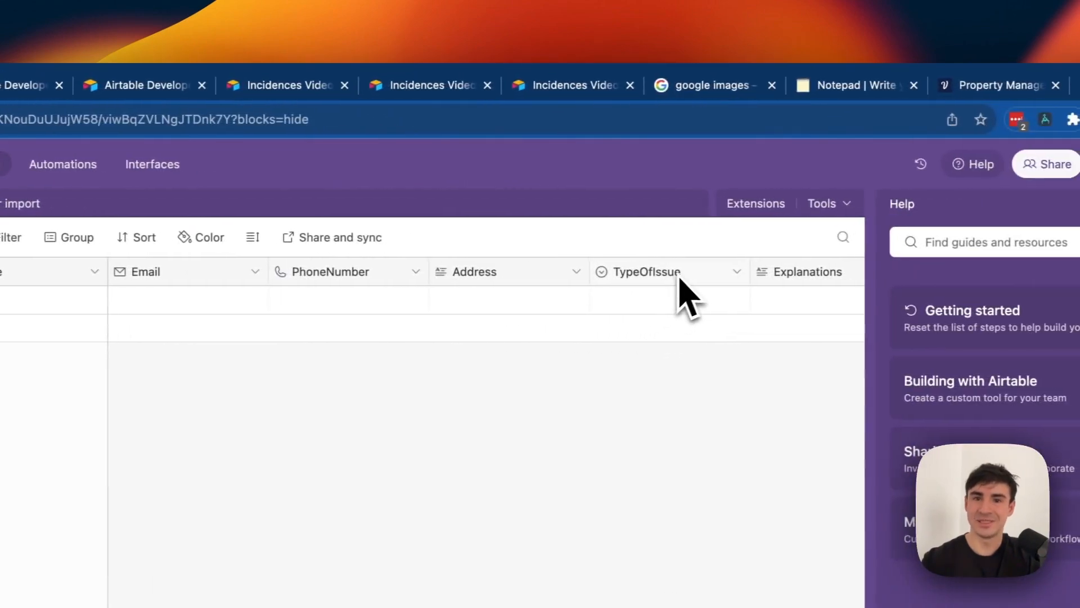
pyautogui.hscroll(3, 883, 287)
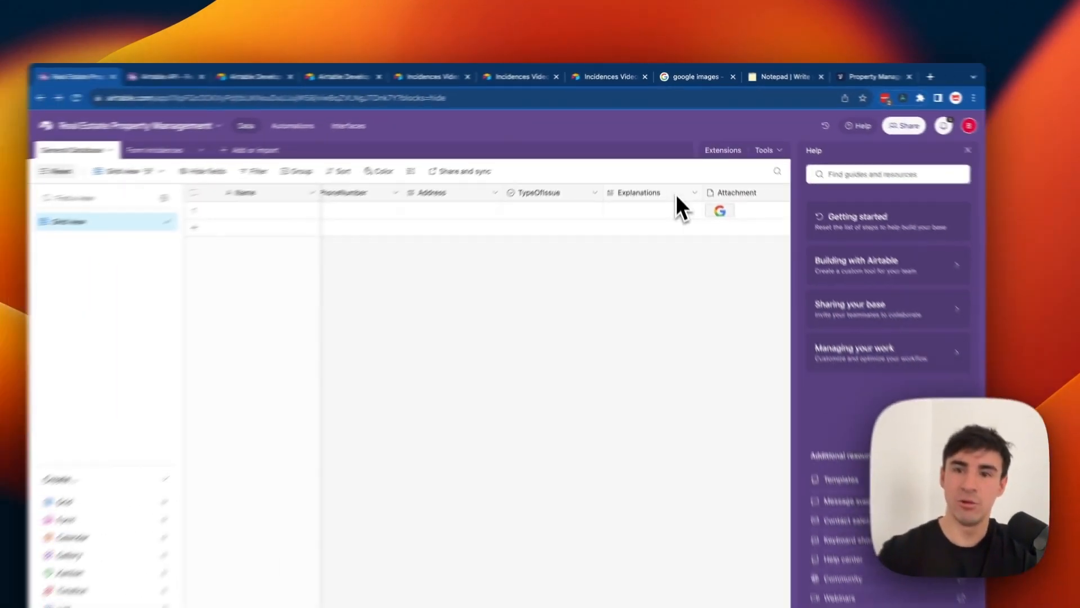
pyautogui.hscroll(-3, 676, 194)
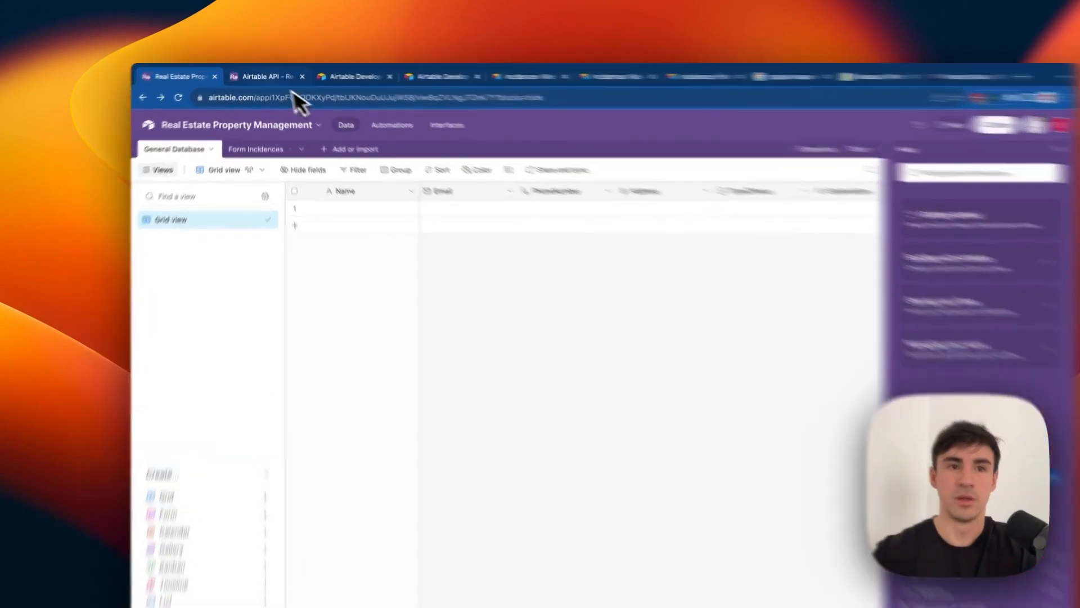
pyautogui.click(275, 74)
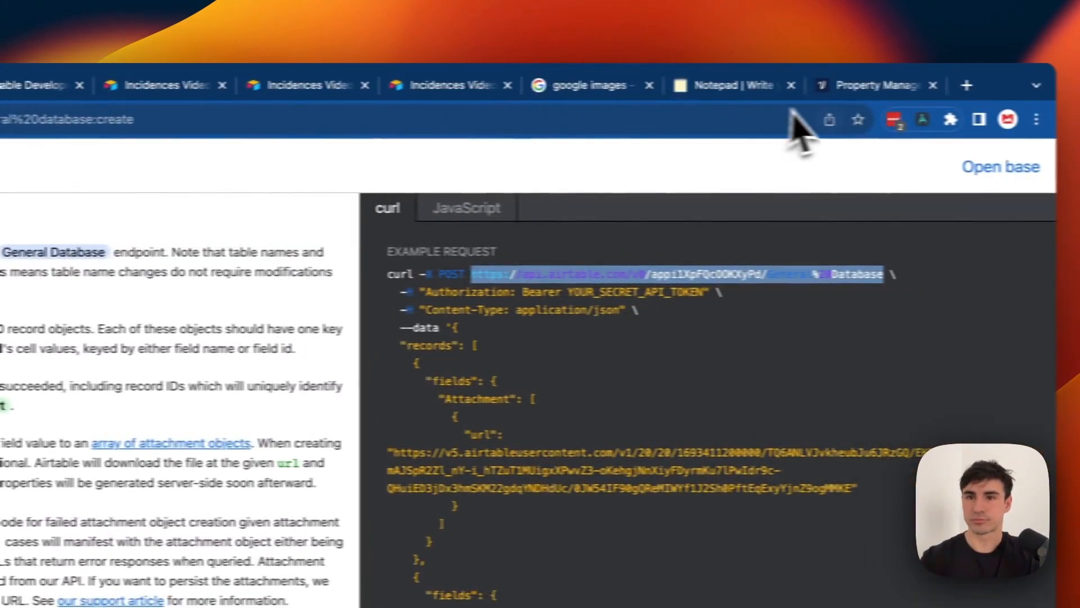
pyautogui.click(812, 81)
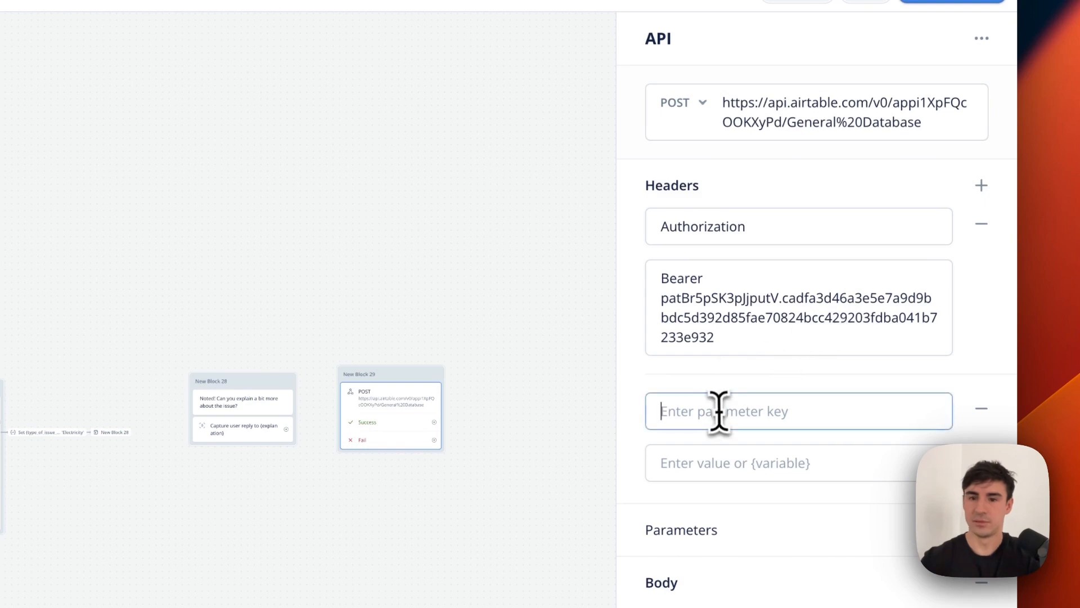
# Add a Content-Type header set to application/json to New Block 29's request.
pyautogui.click(718, 414)
pyautogui.write('Con')
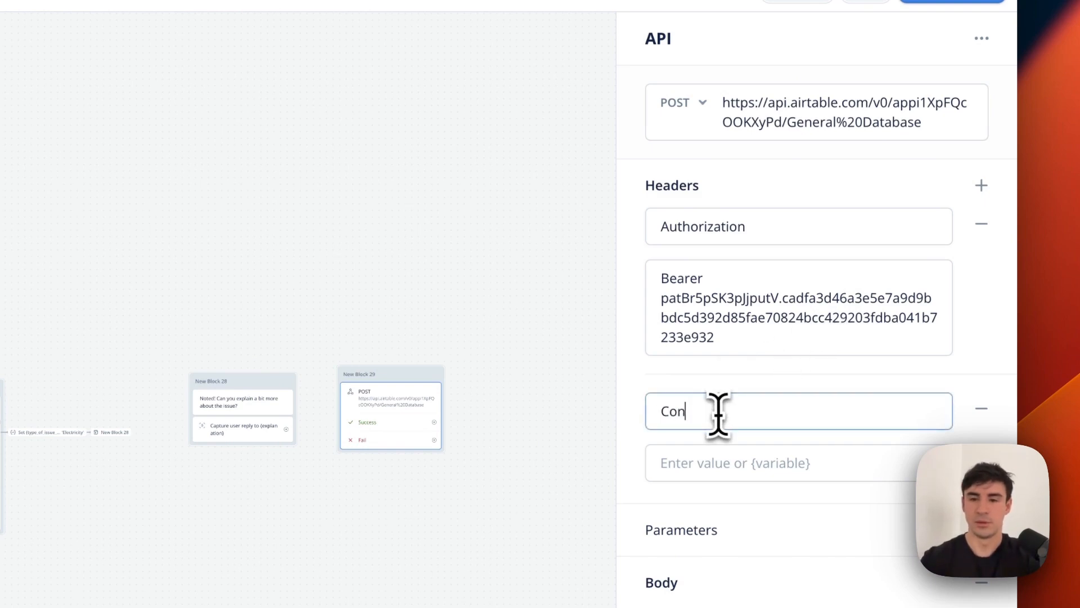
pyautogui.write('tent-Type')
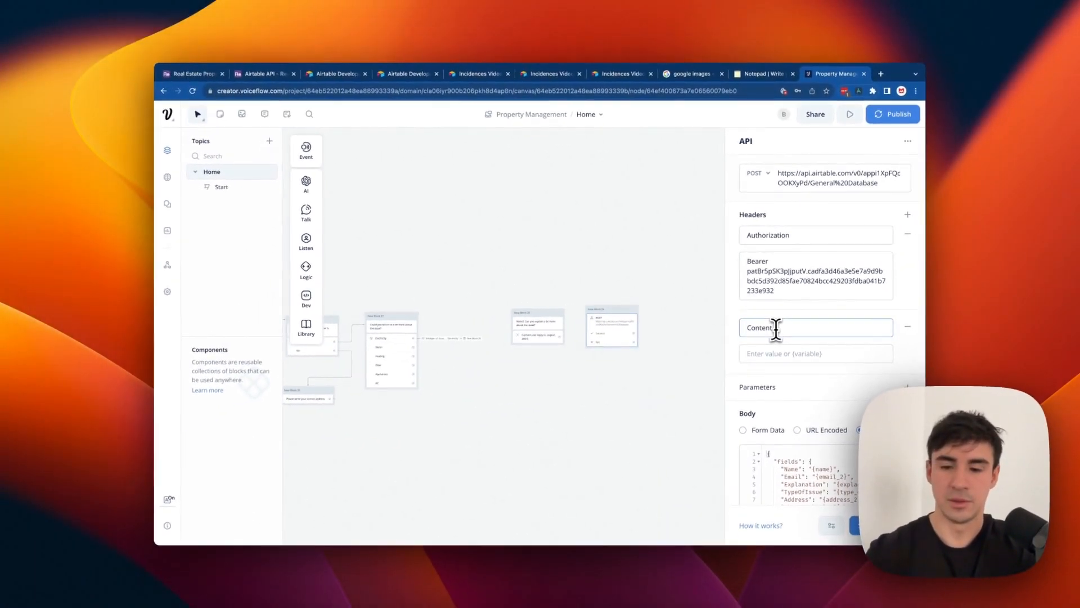
pyautogui.press('Tab')
pyautogui.write('applic')
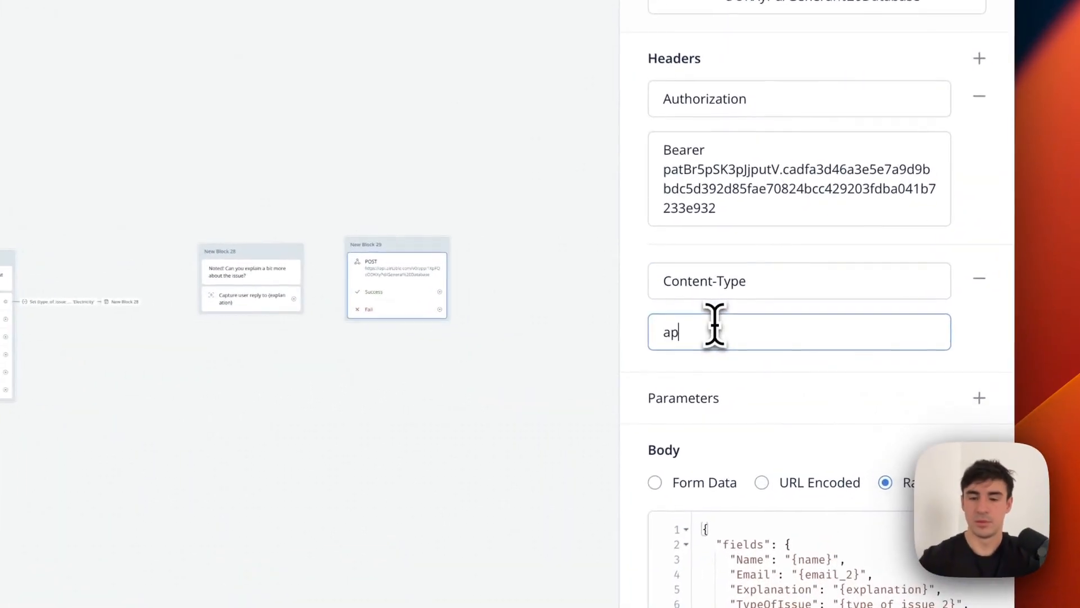
pyautogui.write('ation/js')
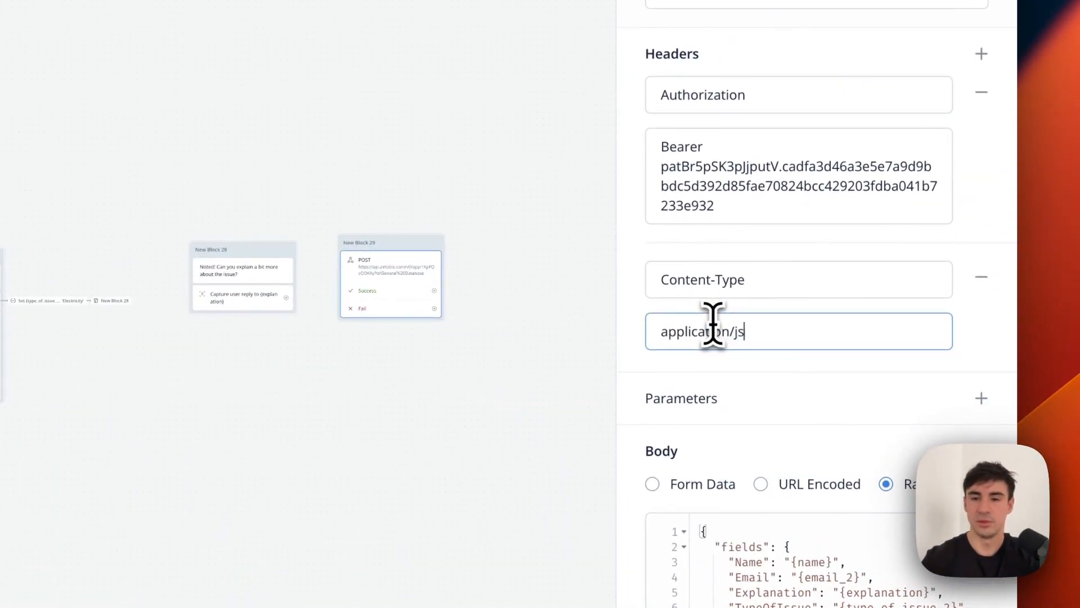
pyautogui.write('on')
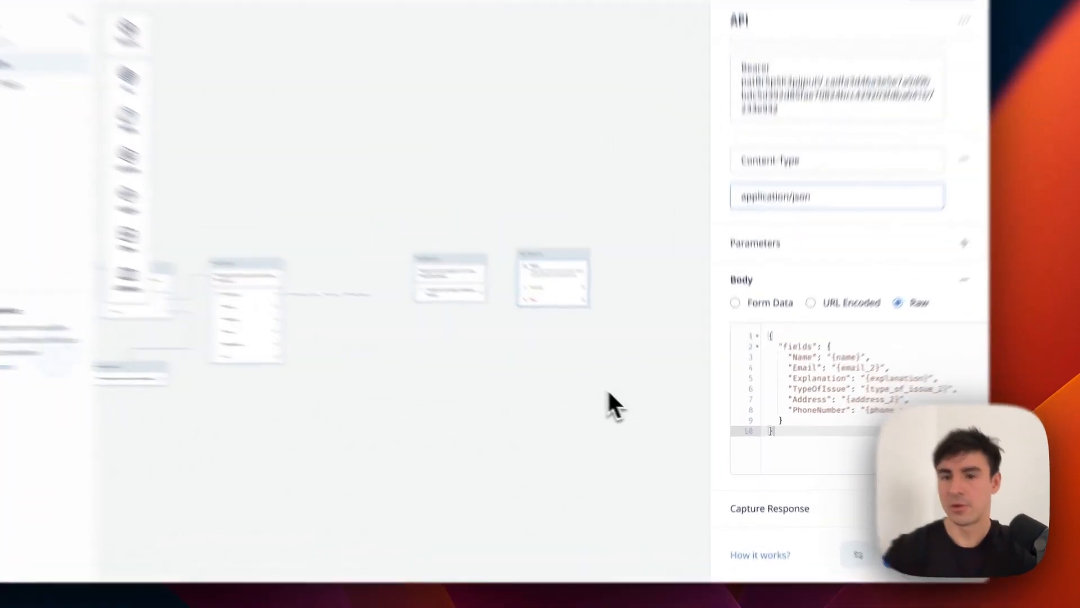
pyautogui.click(651, 408)
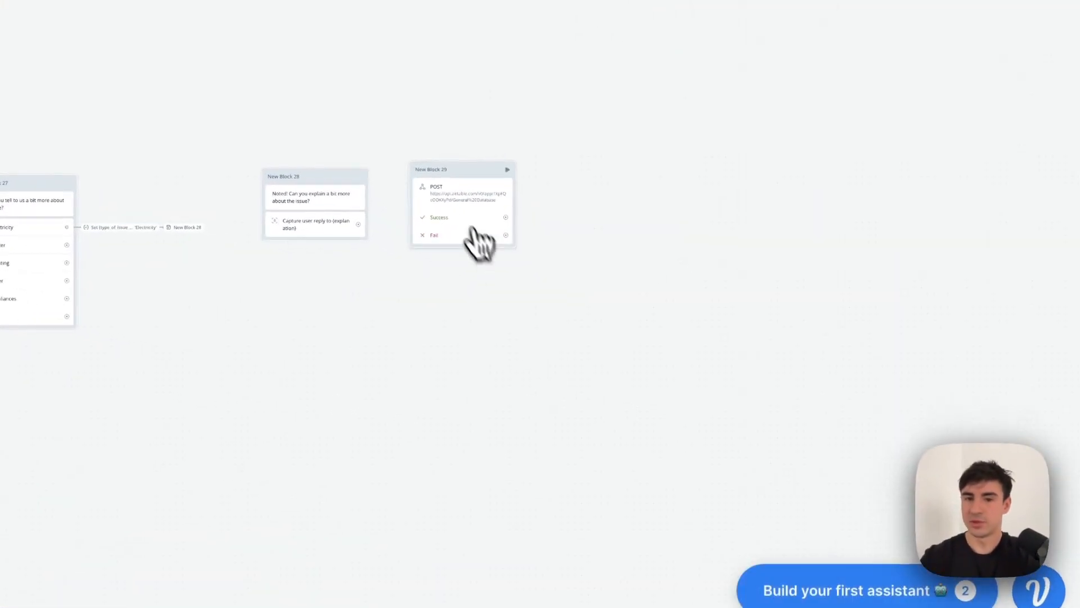
# Review New Block 29's request settings.
pyautogui.click(478, 242)
pyautogui.scroll(-3, 804, 376)
pyautogui.scroll(-8, 427, 413)
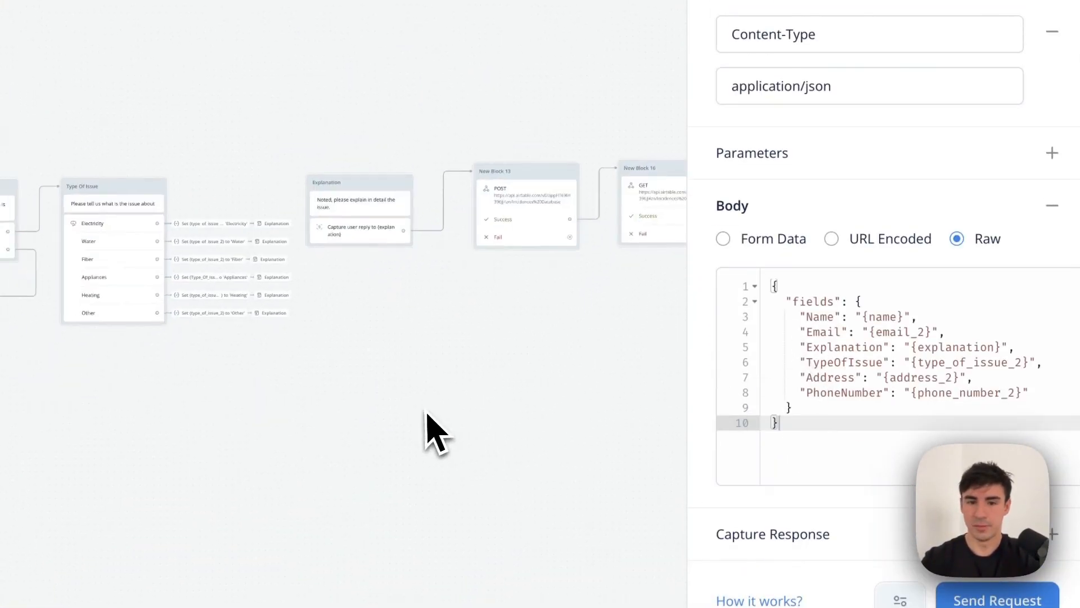
pyautogui.hscroll(2, 425, 414)
# Compare against New Block 13's request settings, then return to New Block 29's.
pyautogui.click(439, 251)
pyautogui.scroll(-10, 825, 326)
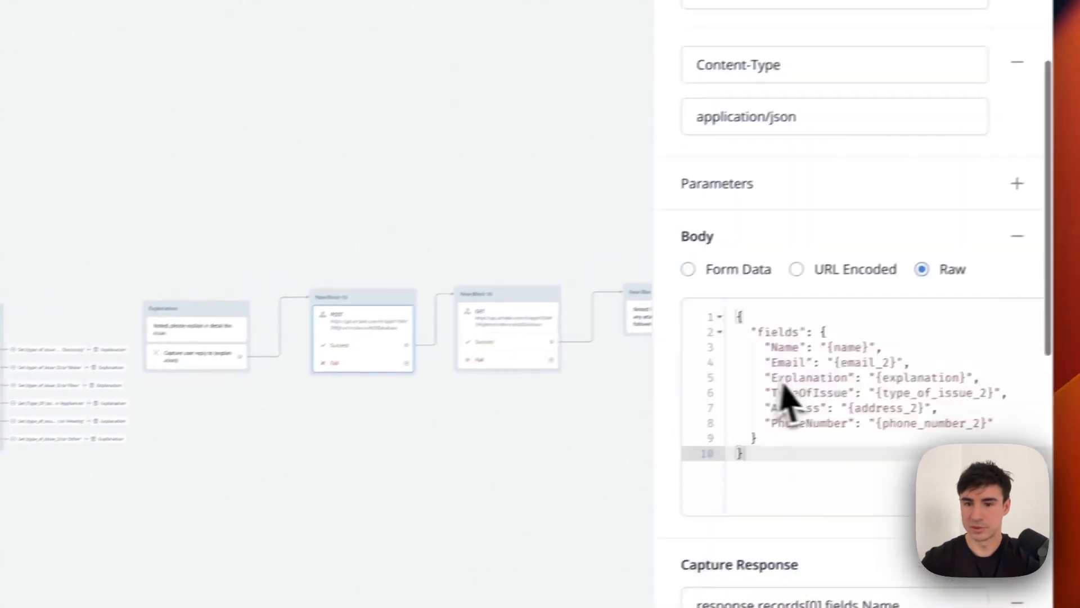
pyautogui.scroll(6, 777, 415)
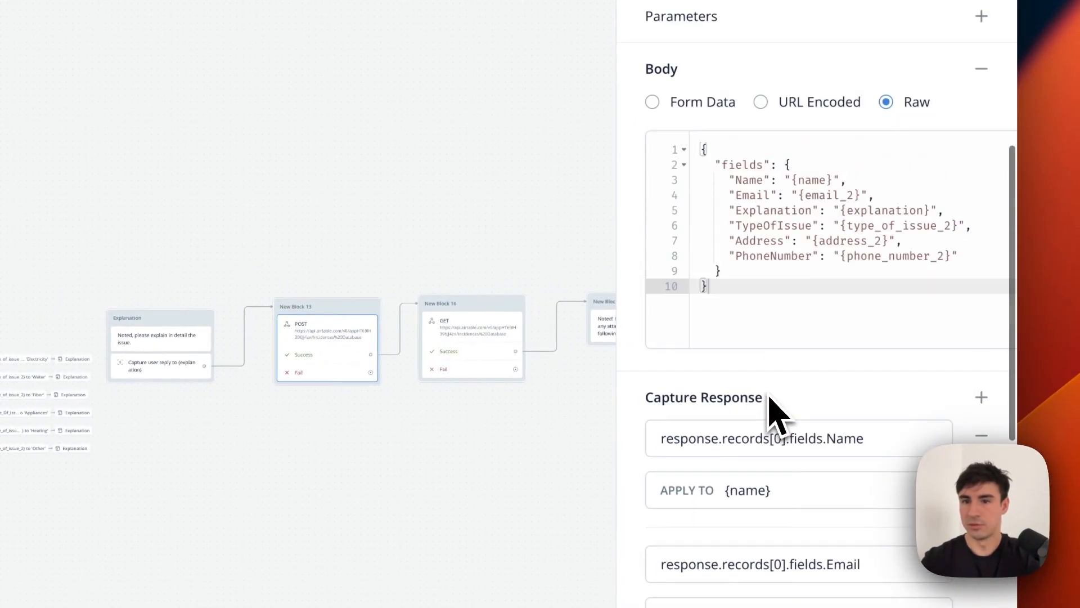
pyautogui.scroll(-2, 776, 414)
pyautogui.scroll(-2, 776, 408)
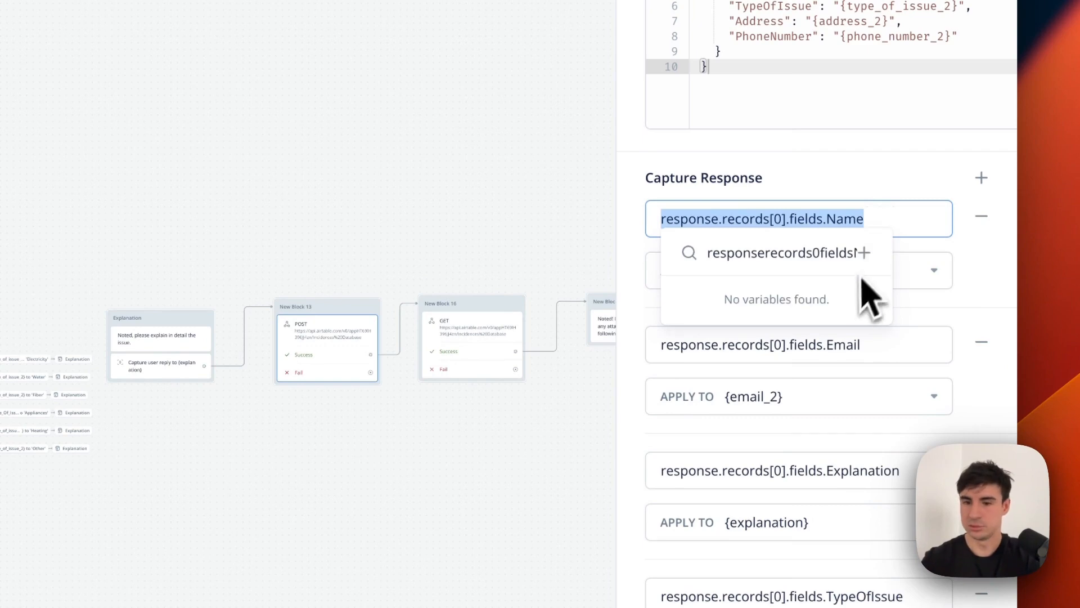
pyautogui.scroll(-5, 819, 397)
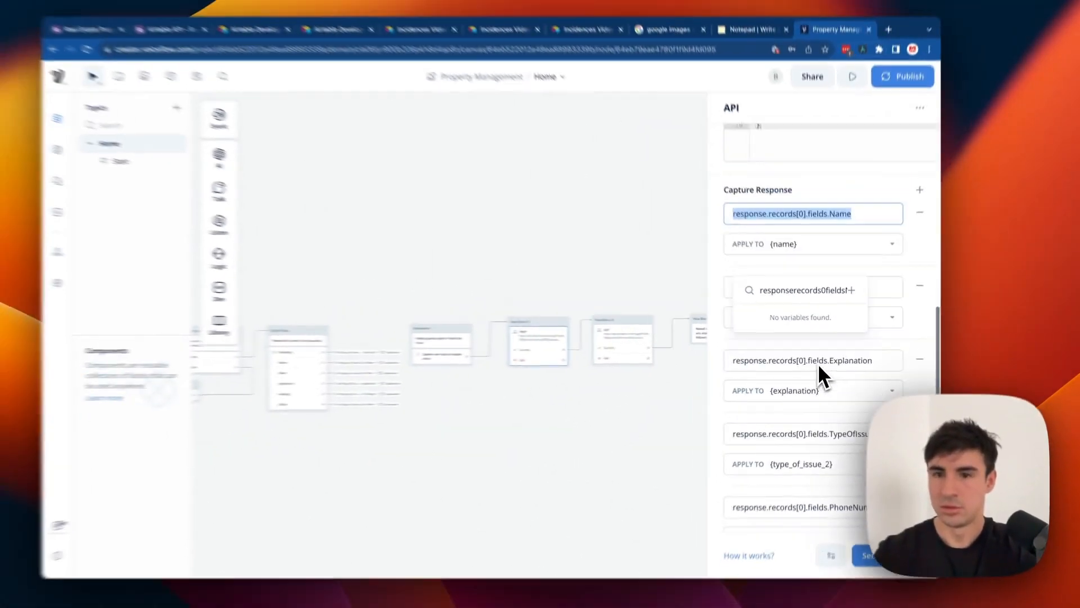
pyautogui.scroll(8, 816, 403)
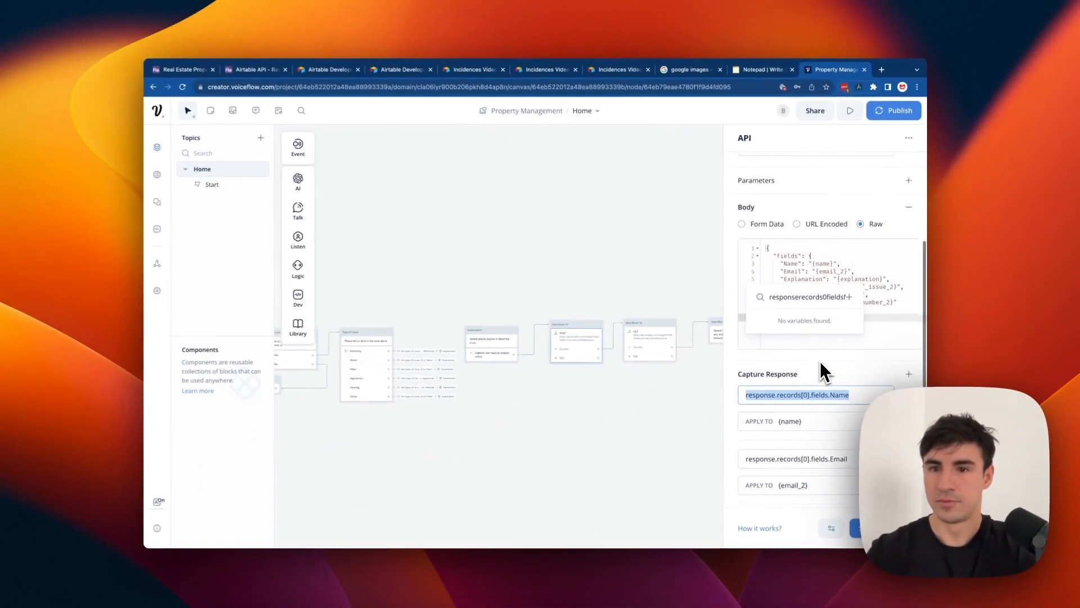
pyautogui.click(642, 270)
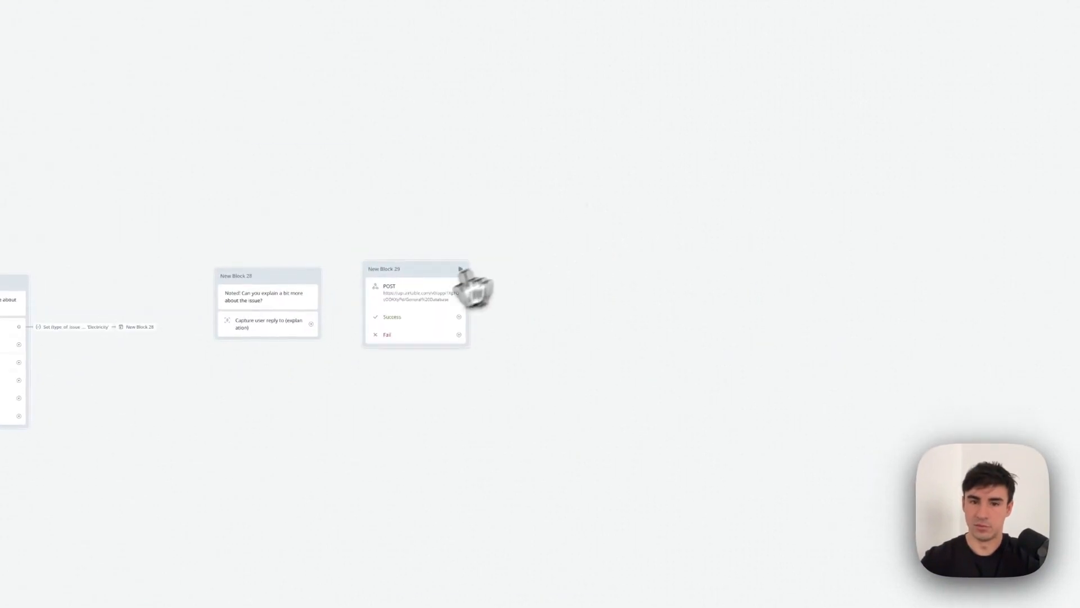
pyautogui.click(473, 287)
pyautogui.scroll(-5, 861, 241)
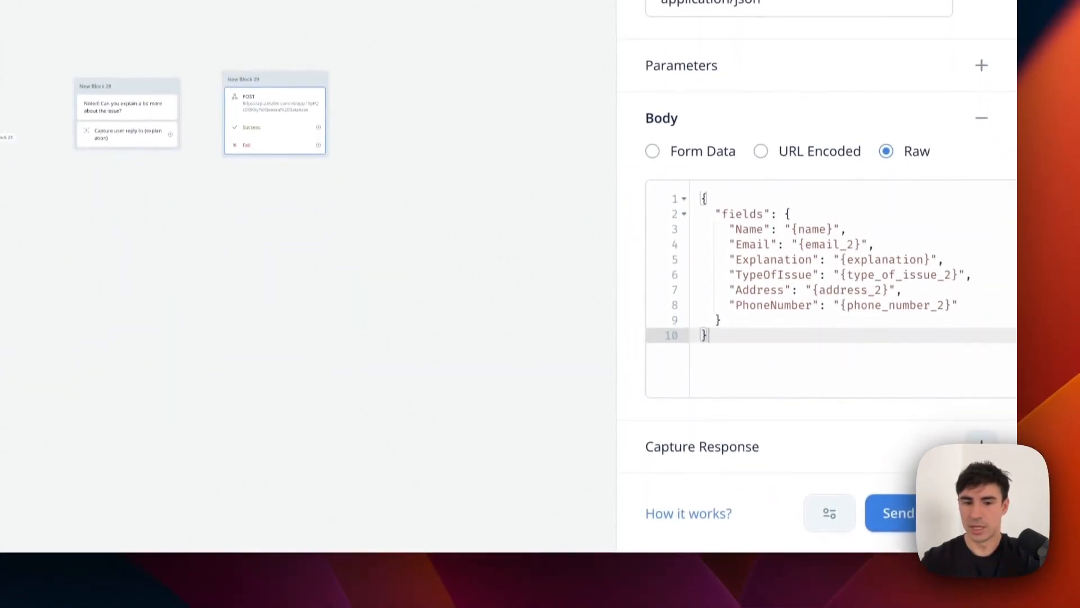
# Add response captures storing Name in {name} and Email in {email_2}.
pyautogui.click(981, 446)
pyautogui.scroll(-3, 898, 413)
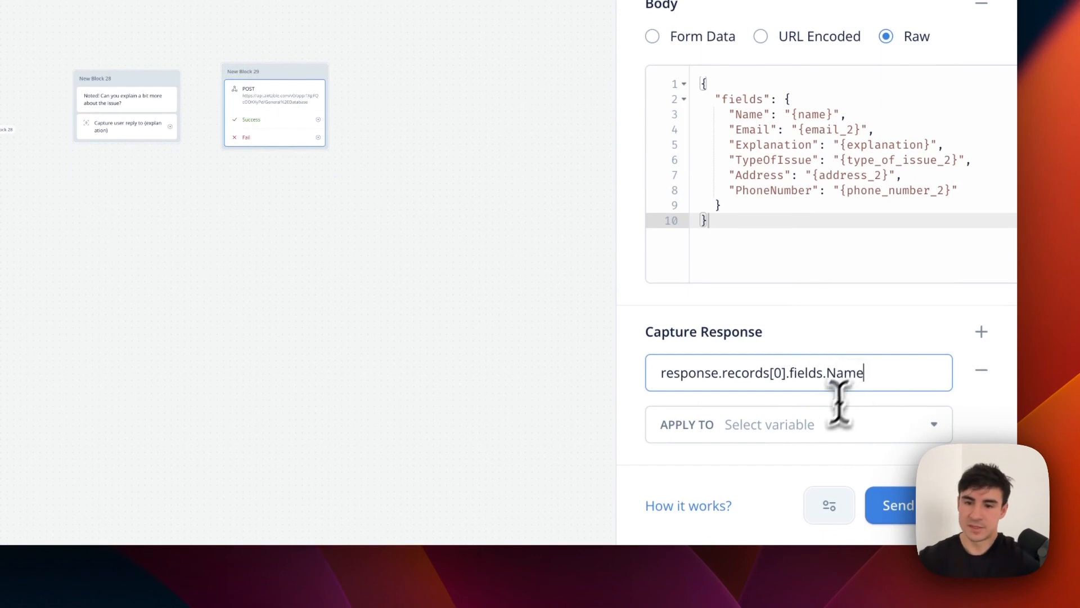
pyautogui.click(815, 426)
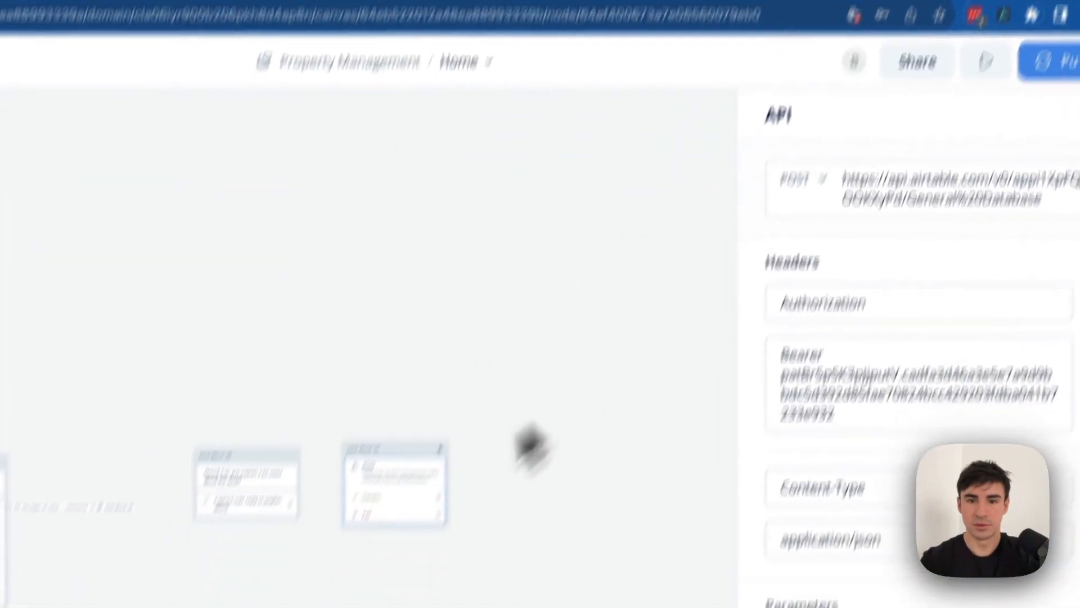
pyautogui.click(808, 500)
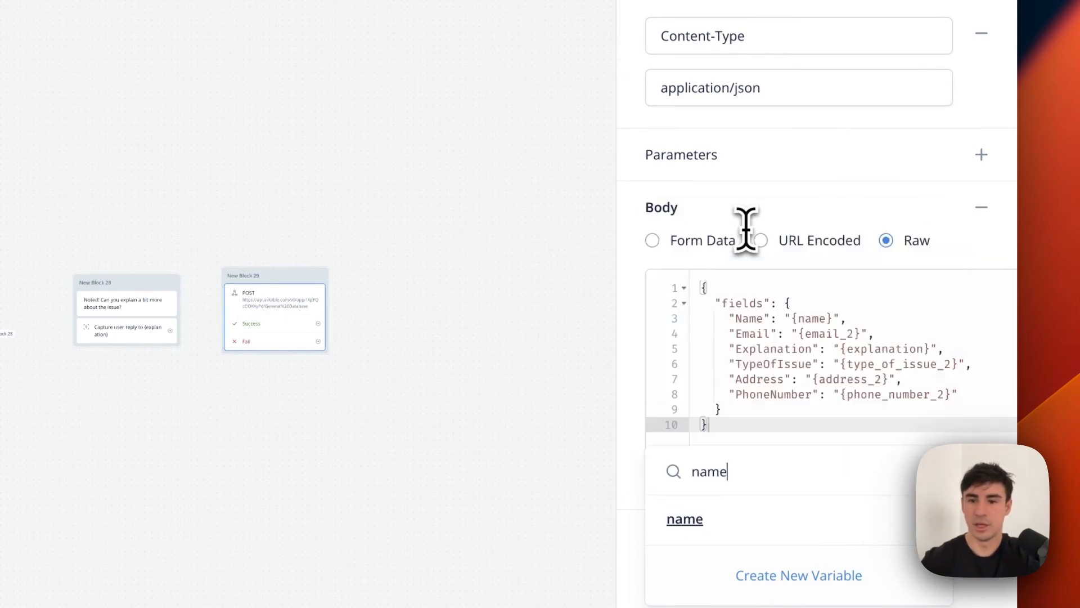
pyautogui.click(723, 519)
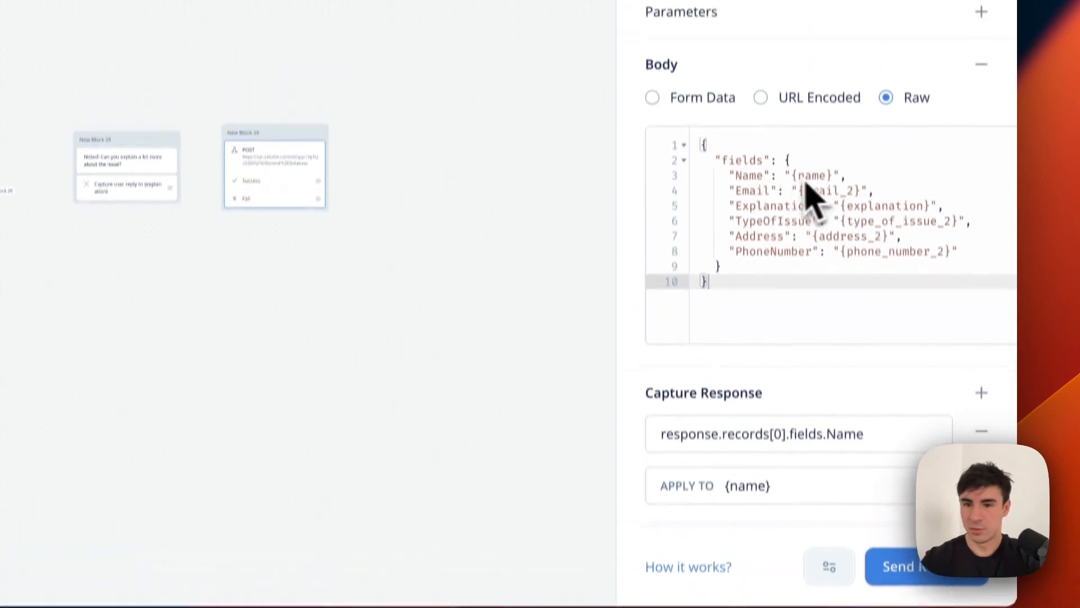
pyautogui.scroll(-3, 790, 371)
pyautogui.click(789, 381)
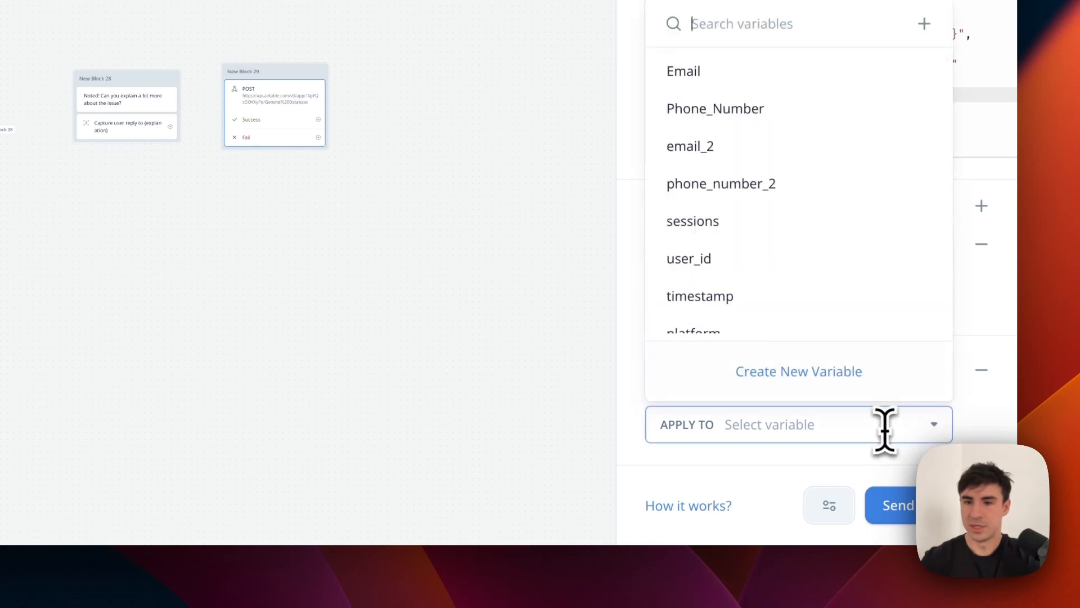
pyautogui.click(747, 262)
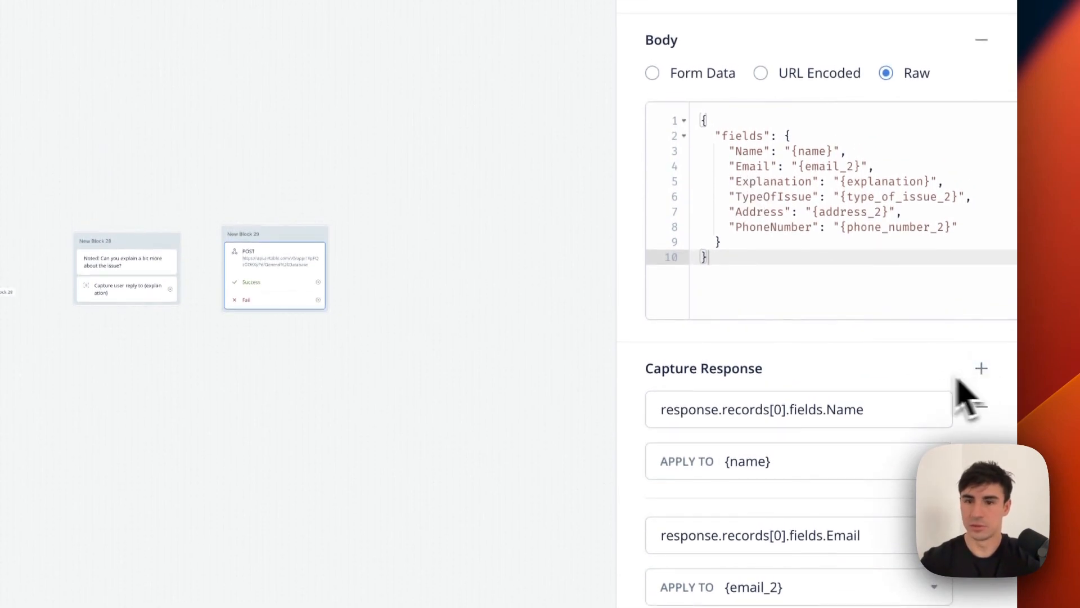
# Capture Explanation into {explanation} and TypeOfIssue into {type_of_issue_2}.
pyautogui.scroll(-3, 730, 382)
pyautogui.click(743, 378)
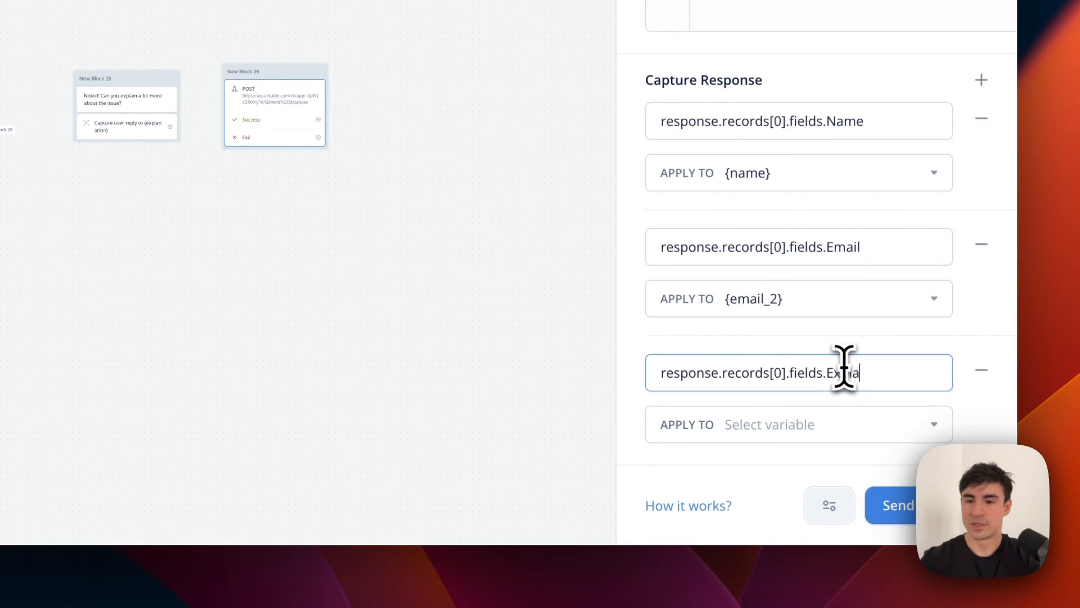
pyautogui.click(870, 433)
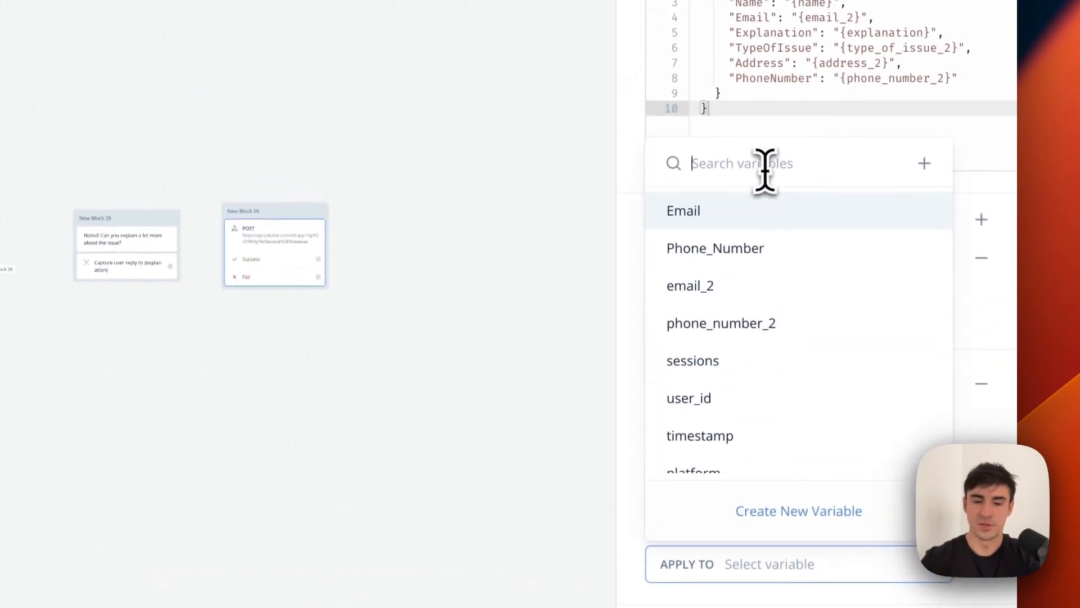
pyautogui.click(815, 454)
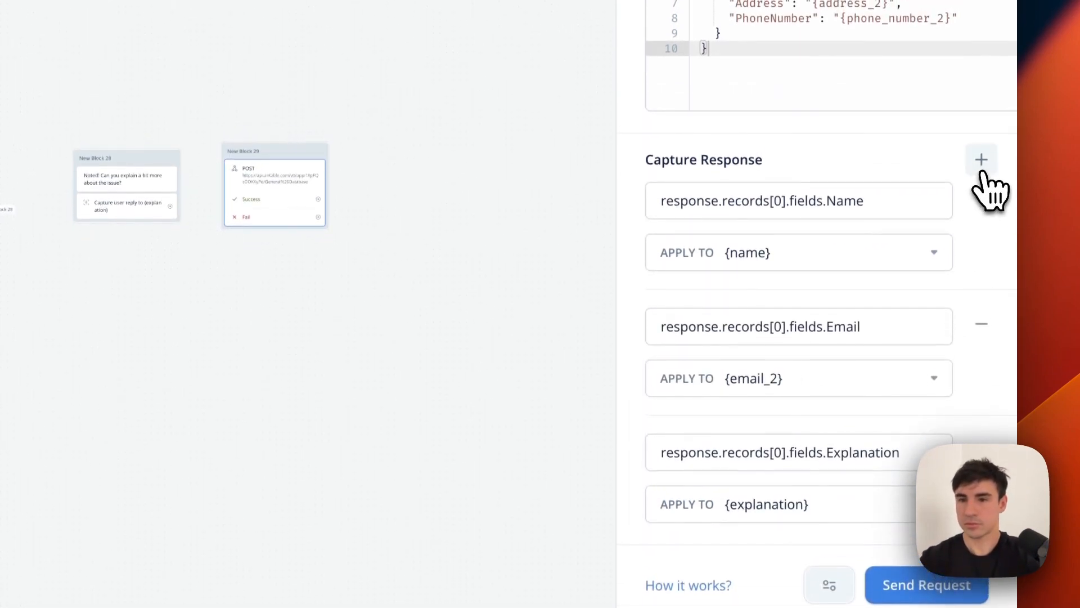
pyautogui.scroll(-3, 973, 198)
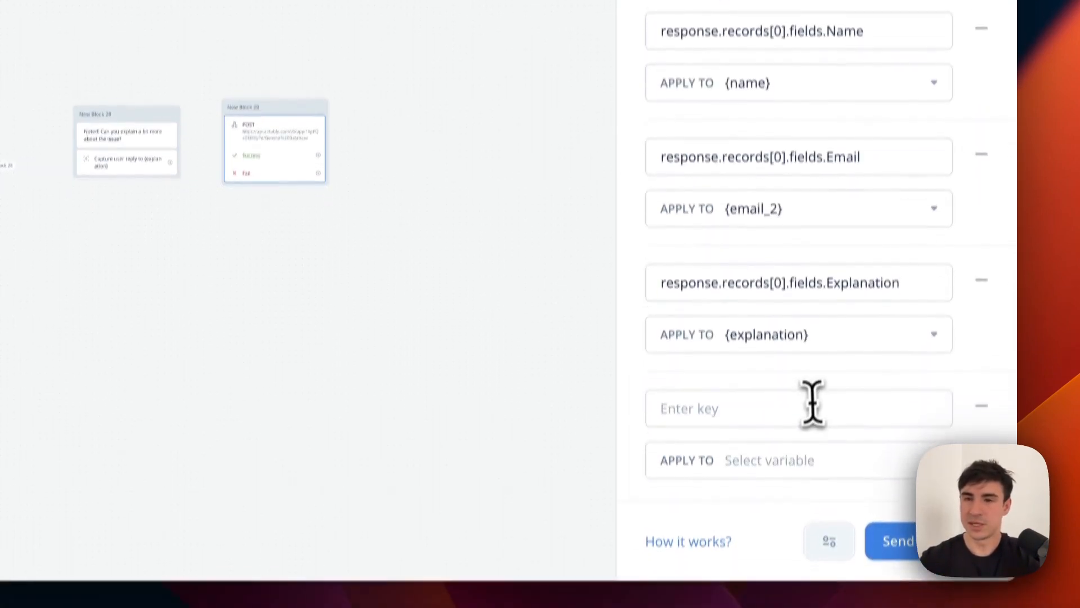
pyautogui.click(811, 451)
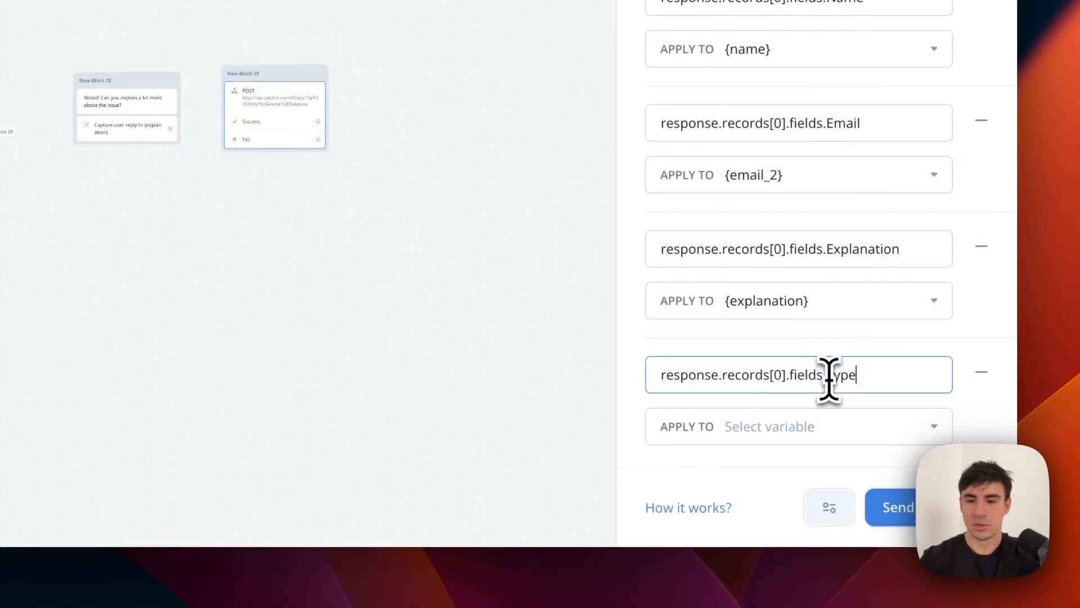
pyautogui.click(827, 425)
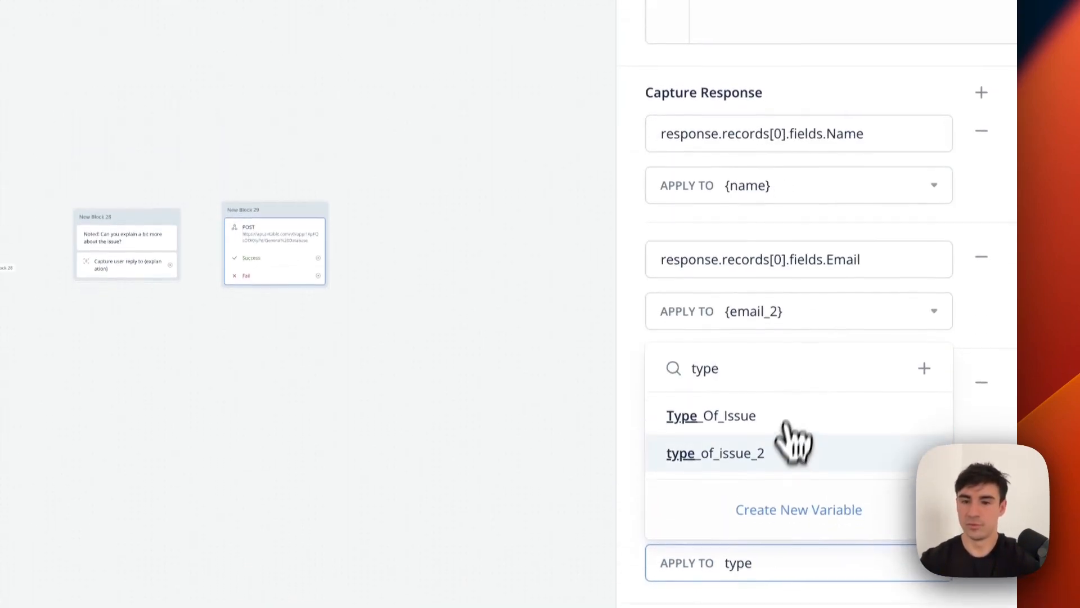
pyautogui.click(790, 461)
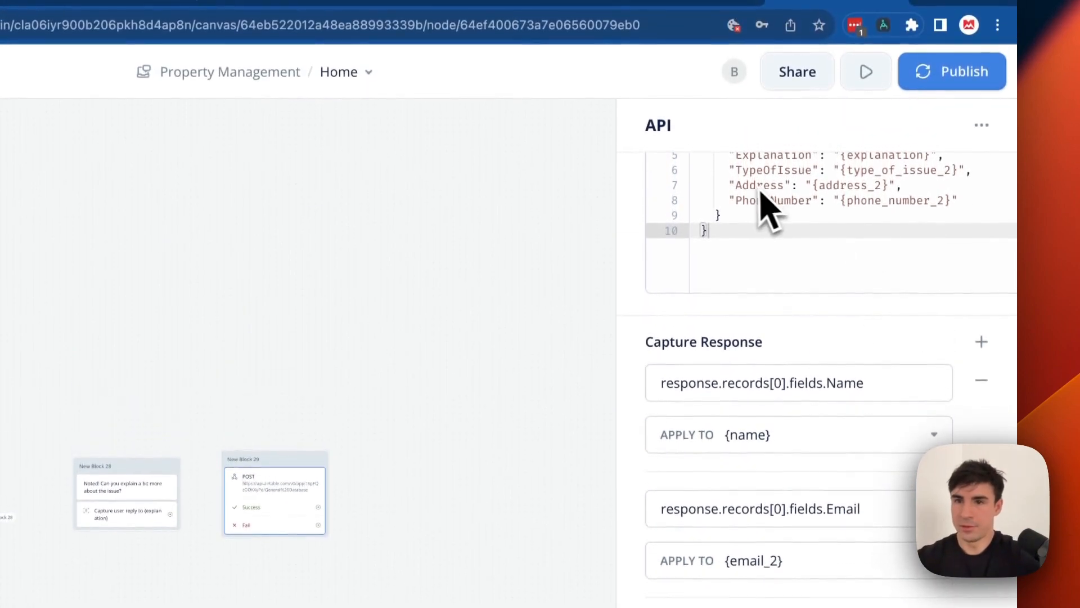
# Add a response capture storing the Address field in {address_2}.
pyautogui.click(982, 161)
pyautogui.scroll(-3, 809, 447)
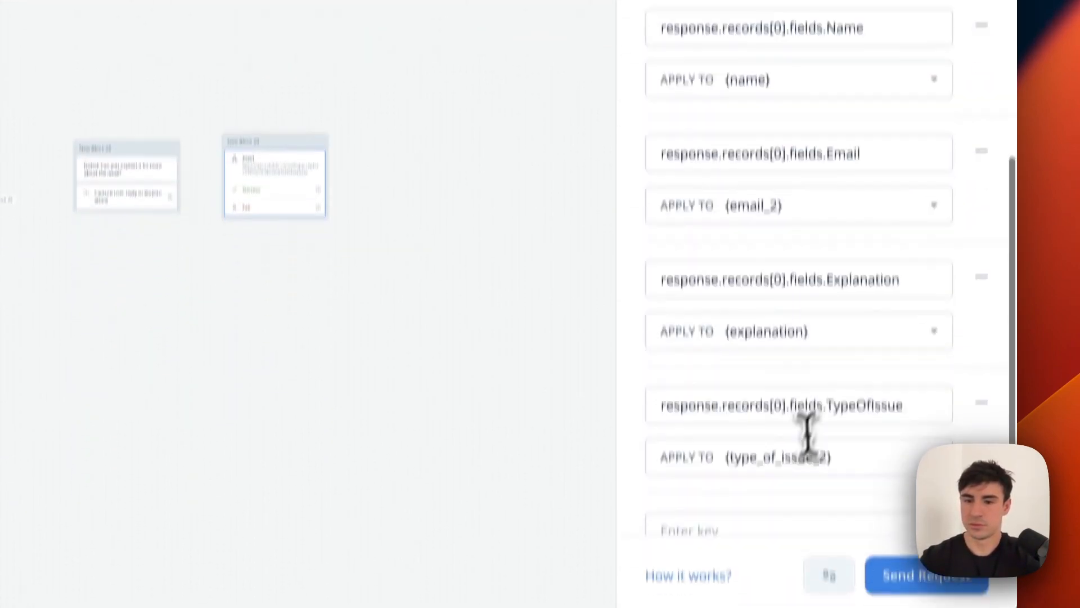
pyautogui.click(794, 385)
pyautogui.write('Addre')
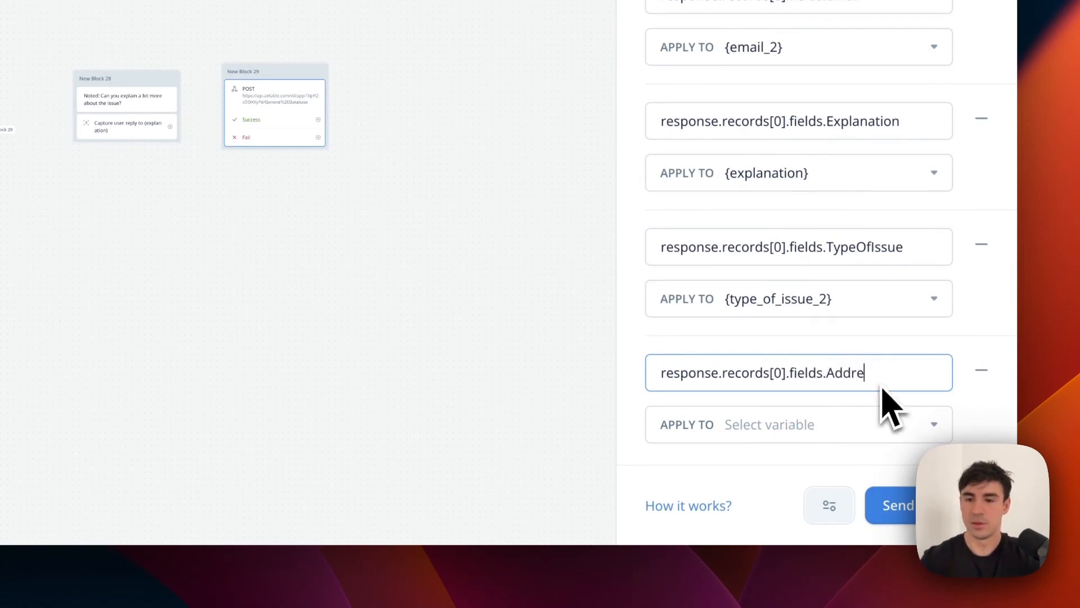
pyautogui.click(860, 430)
pyautogui.write('Addr')
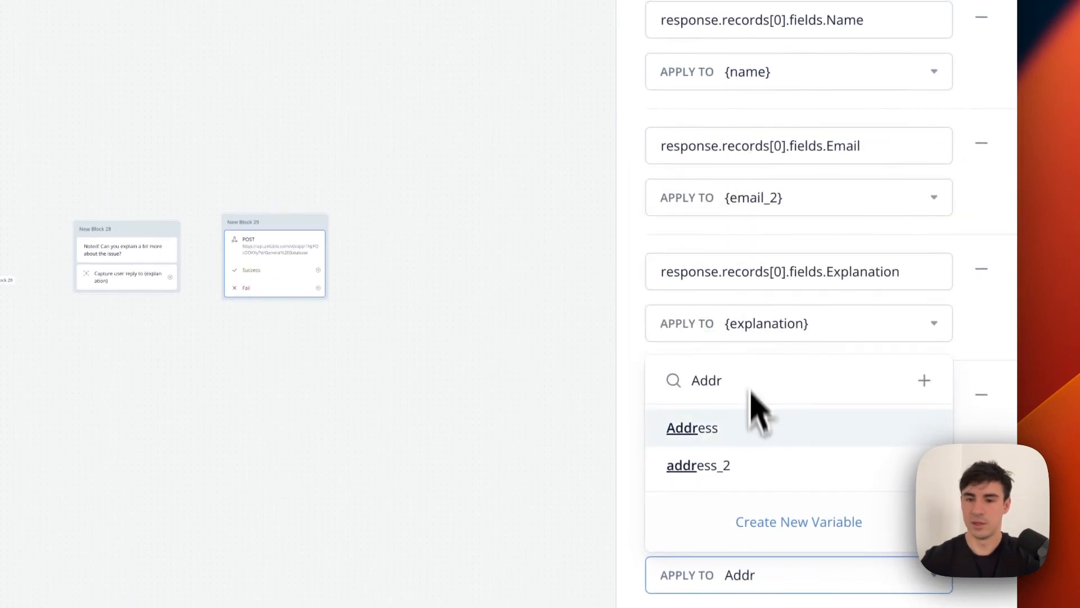
pyautogui.click(755, 467)
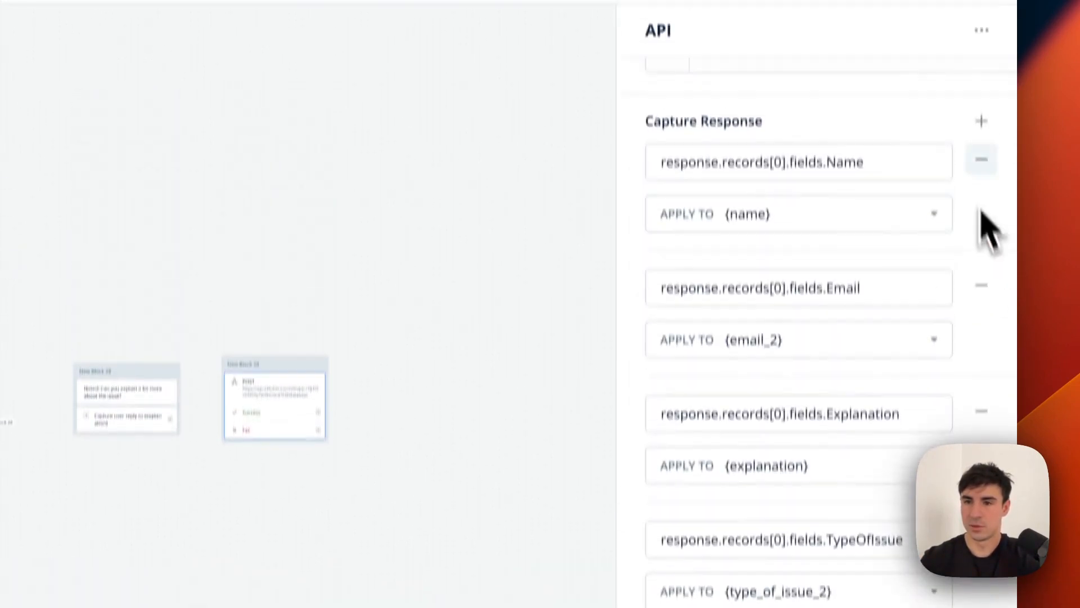
pyautogui.scroll(5, 993, 158)
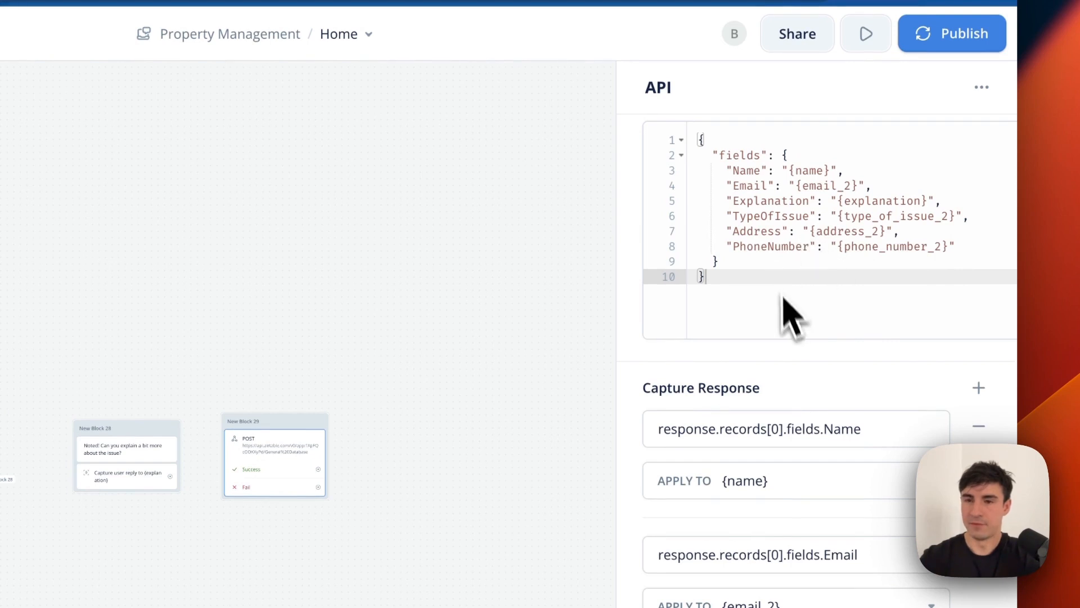
pyautogui.scroll(-10, 790, 315)
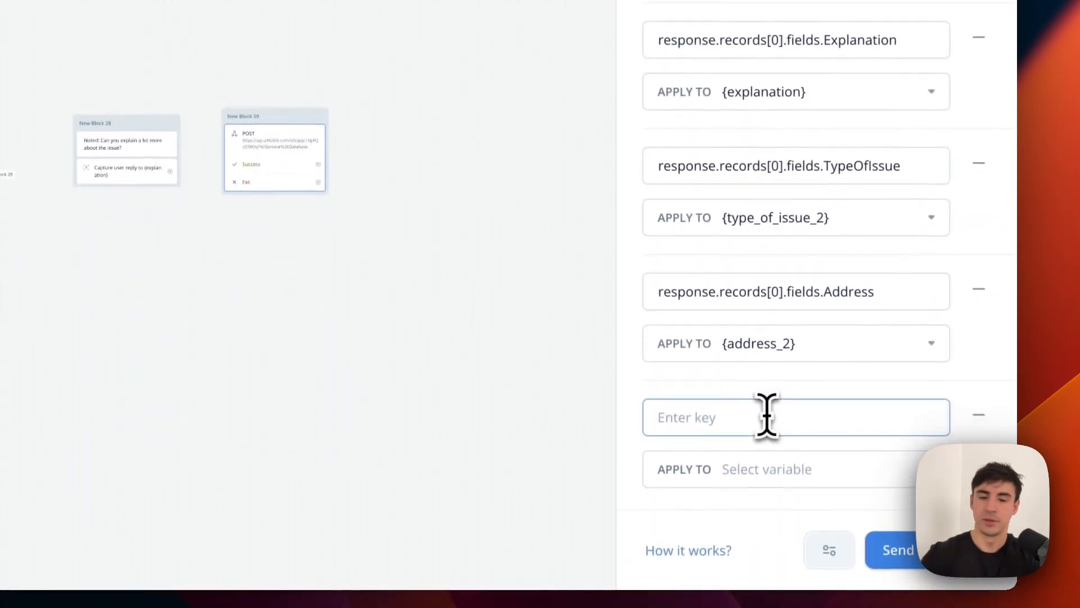
# Capture the PhoneNumber response into {phone_number_2}.
pyautogui.click(766, 415)
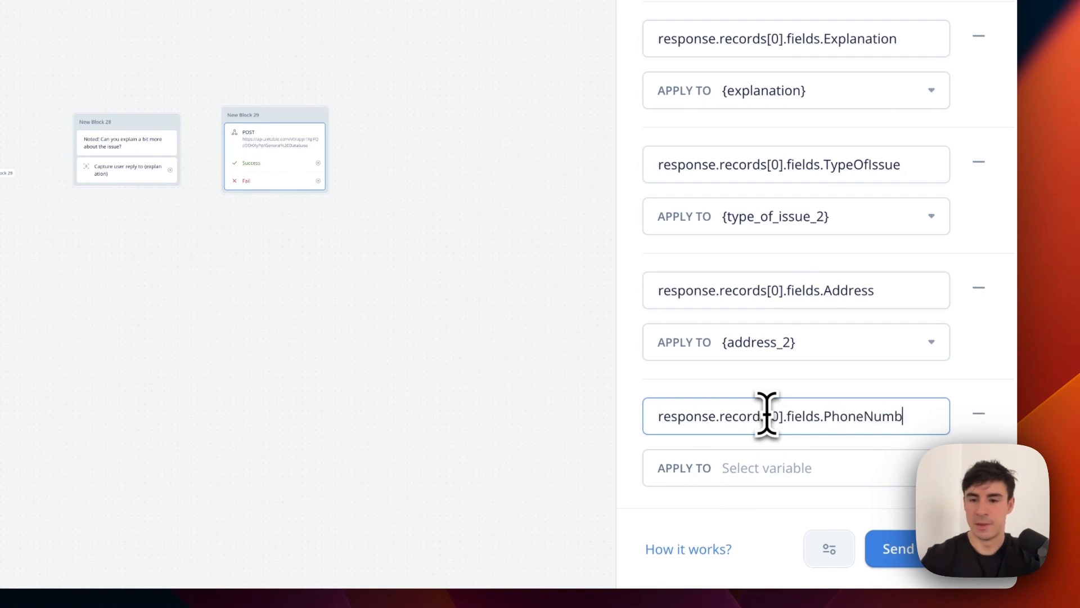
pyautogui.write('er')
pyautogui.click(795, 469)
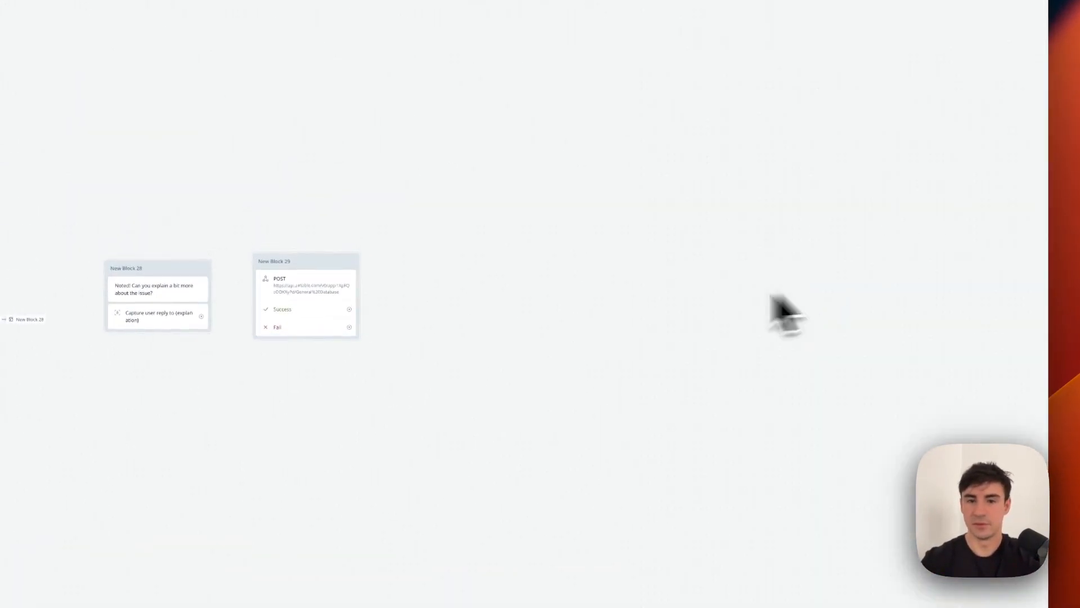
pyautogui.click(276, 293)
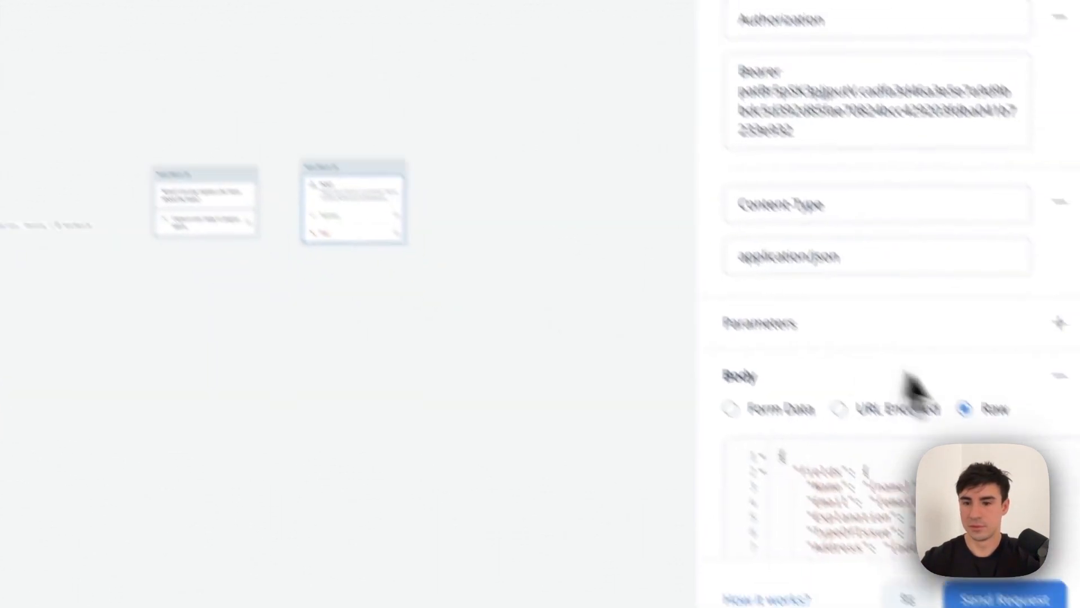
pyautogui.scroll(-15, 909, 366)
pyautogui.click(833, 441)
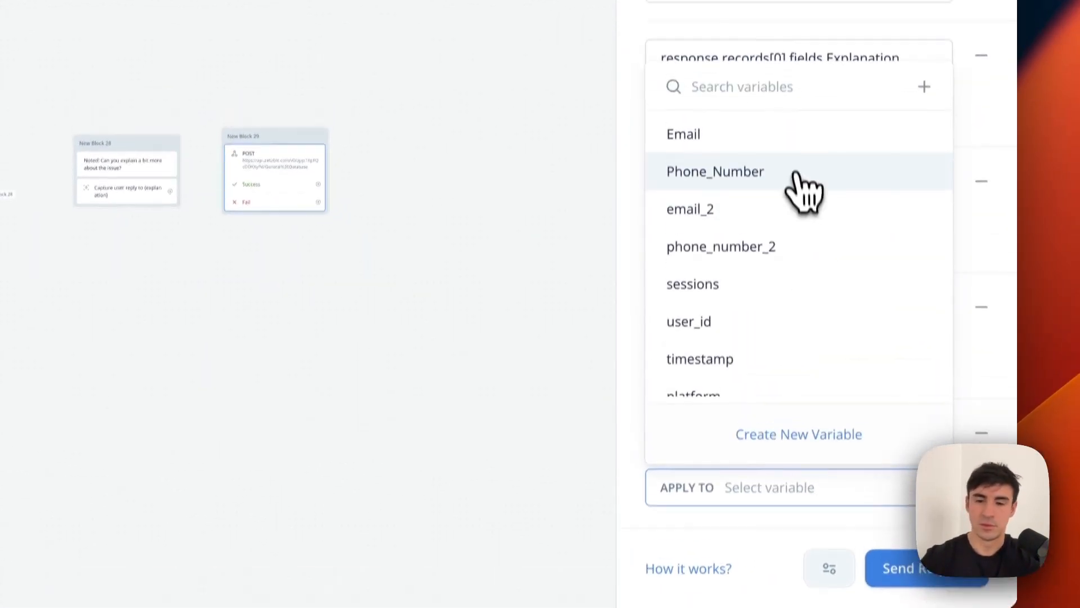
pyautogui.click(785, 208)
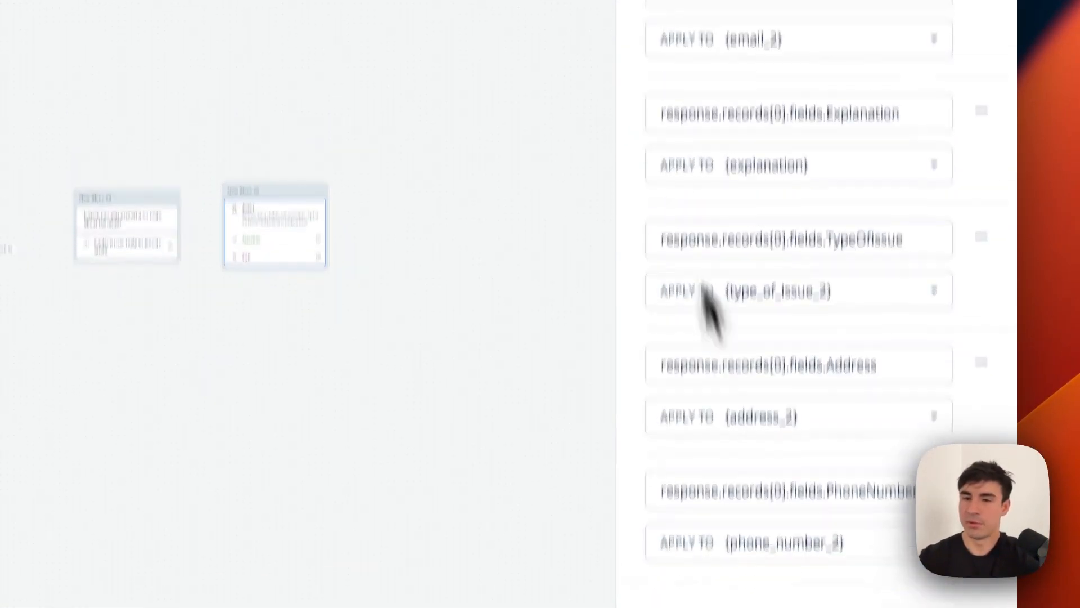
pyautogui.scroll(10, 805, 225)
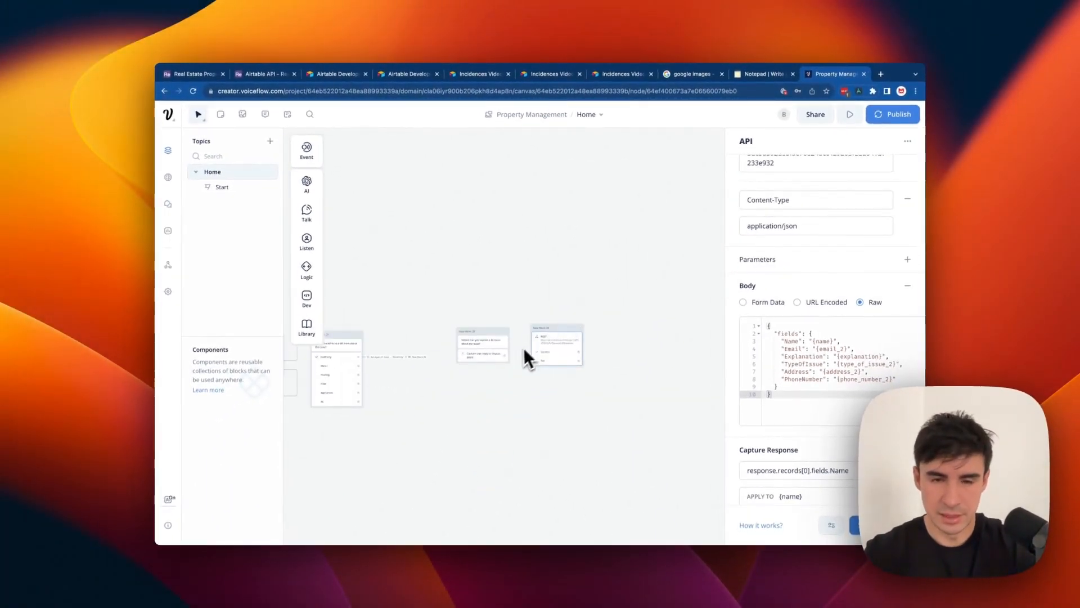
# Connect New Block 28's reply capture to New Block 29, then switch to the Airtable table.
pyautogui.moveTo(505, 356); pyautogui.dragTo(540, 328)
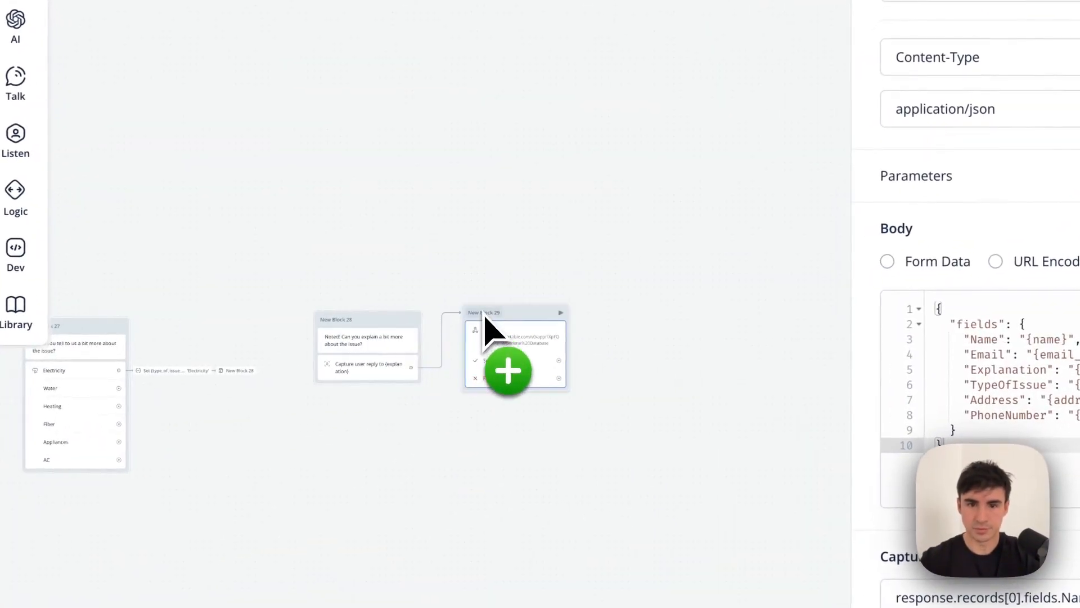
pyautogui.hscroll(-2, 540, 336)
pyautogui.hscroll(-15, 482, 335)
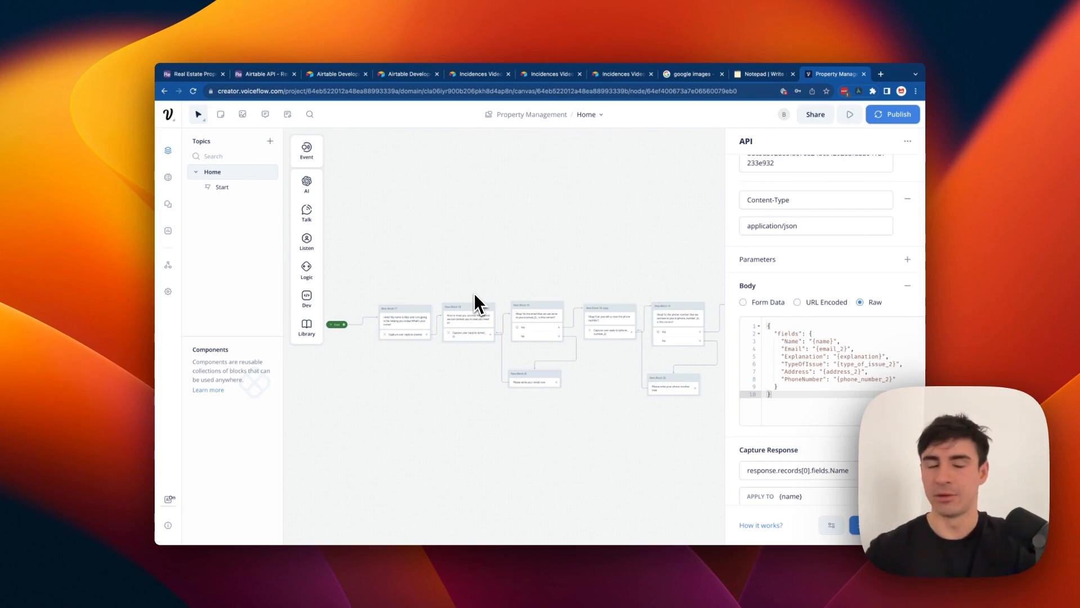
pyautogui.click(145, 85)
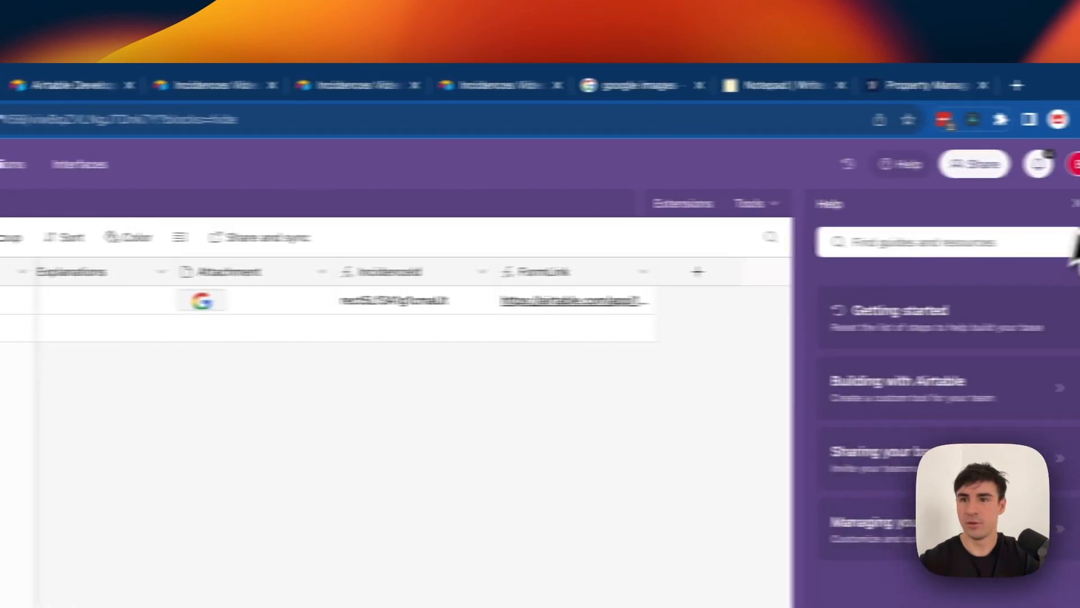
# Close Airtable's Help panel and return to the Voiceflow Property Management project.
pyautogui.click(1003, 211)
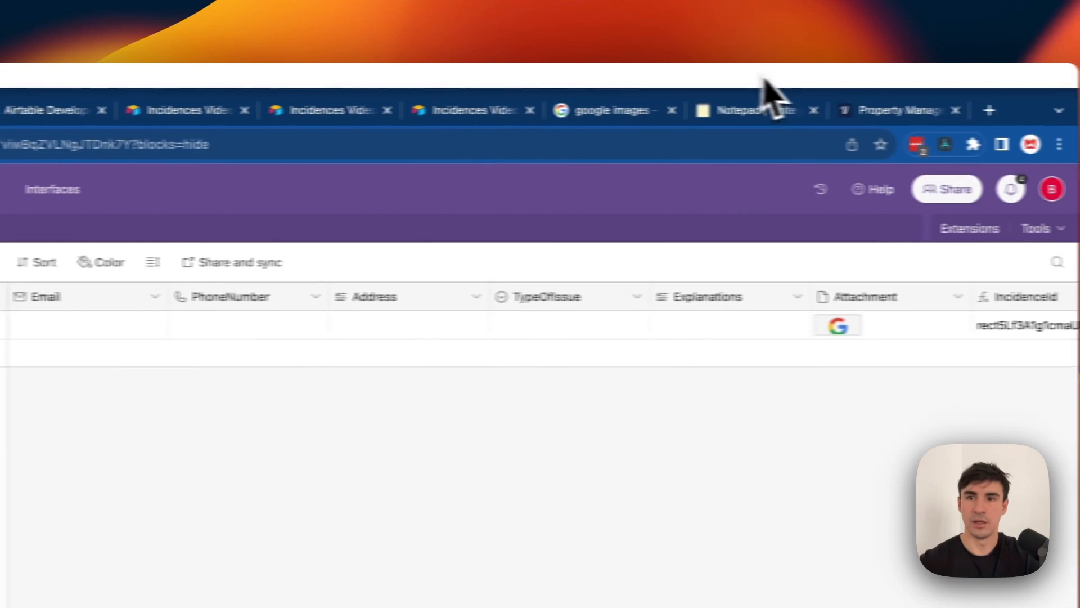
pyautogui.click(899, 111)
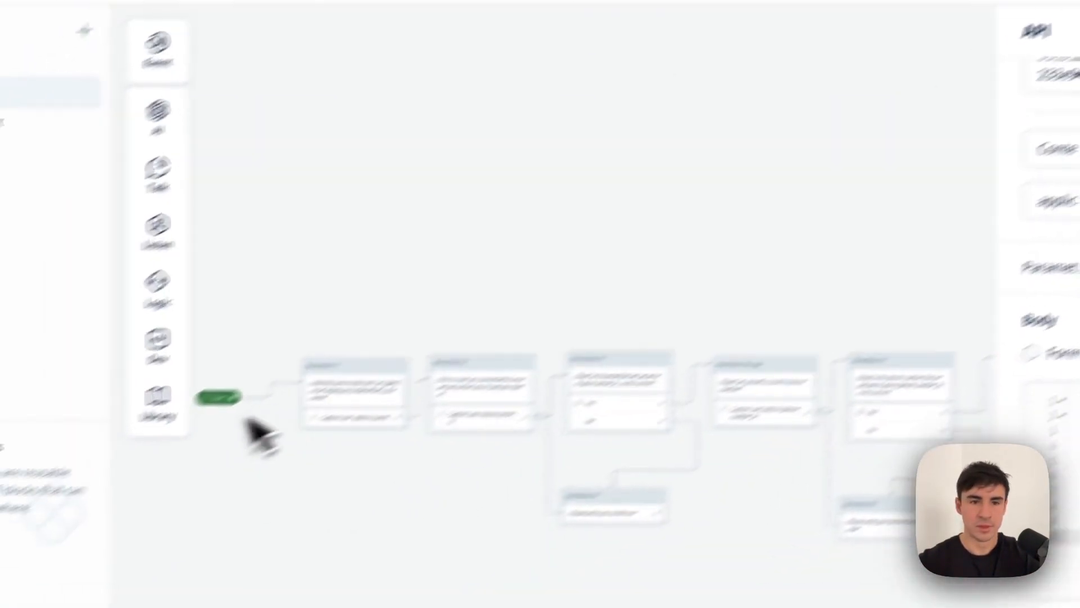
# Start a test chat, giving a name, confirming the email, and entering and confirming a phone number.
pyautogui.click(514, 308)
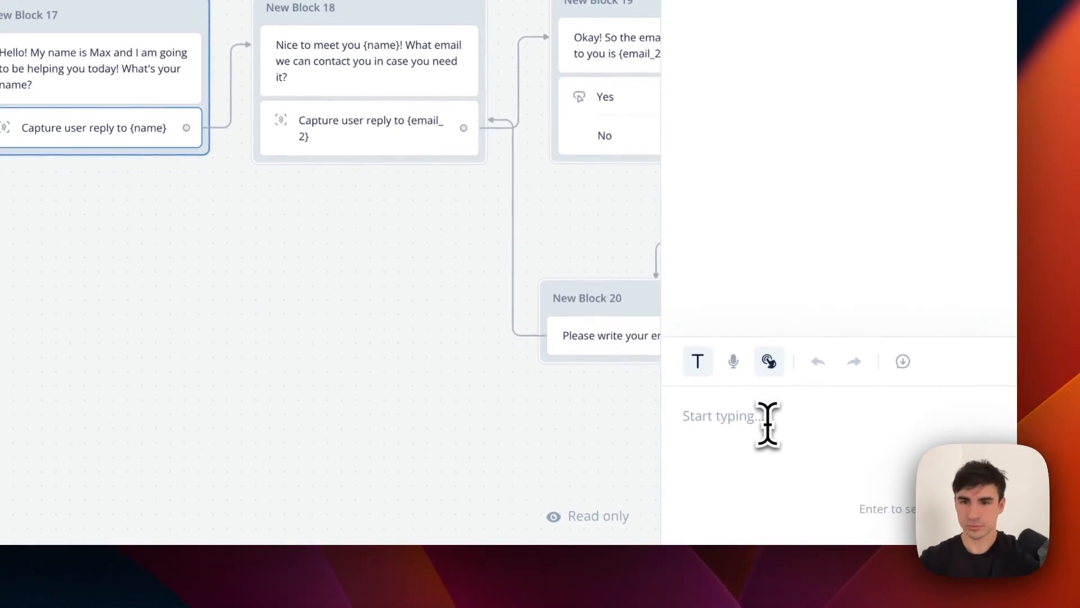
pyautogui.write('Borja')
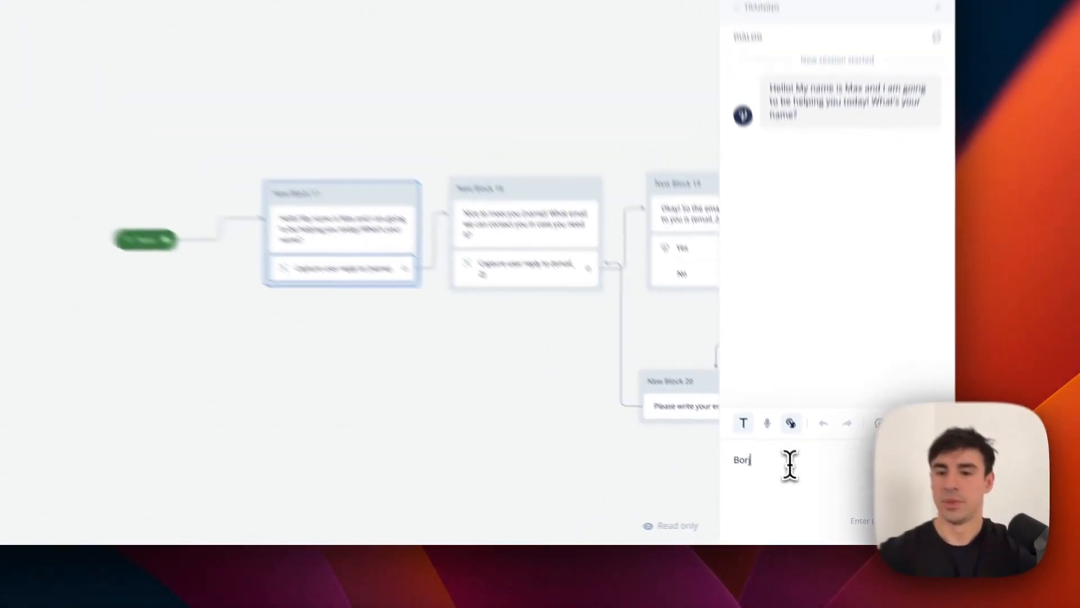
pyautogui.press('Return')
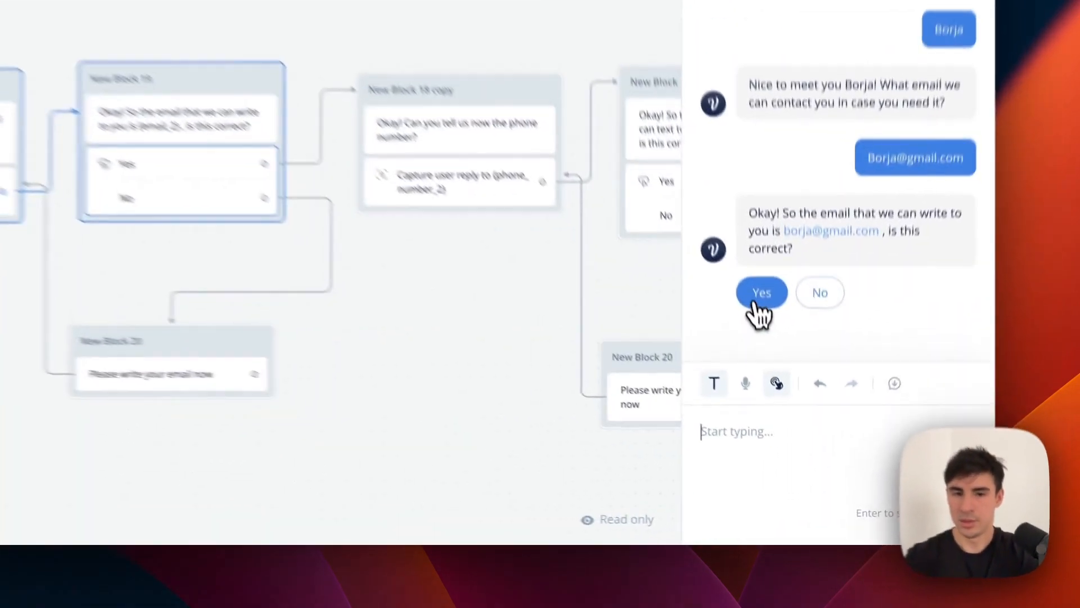
pyautogui.click(792, 401)
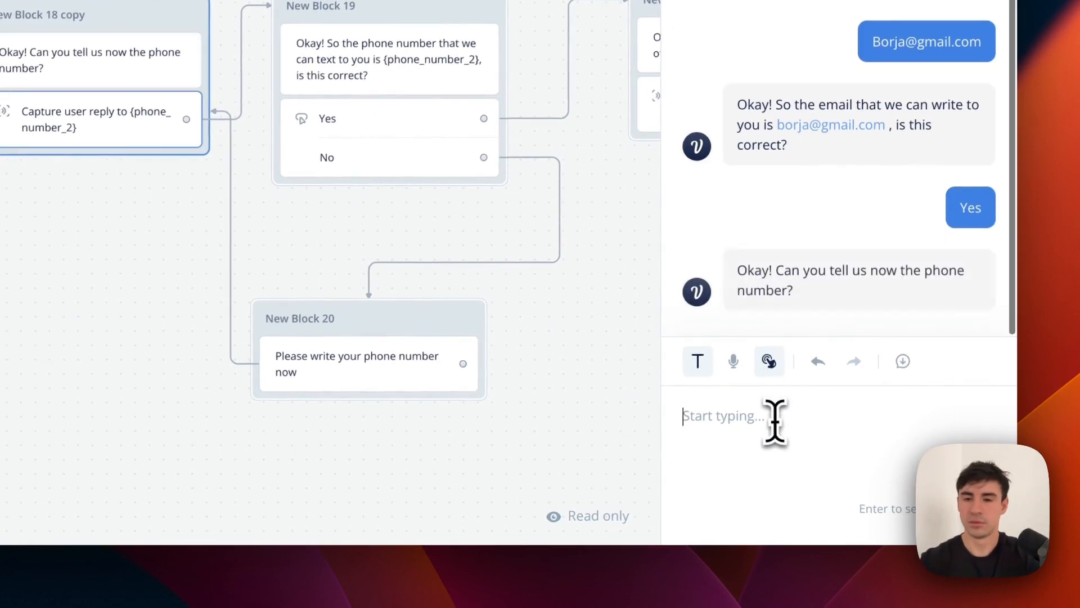
pyautogui.write('123456789')
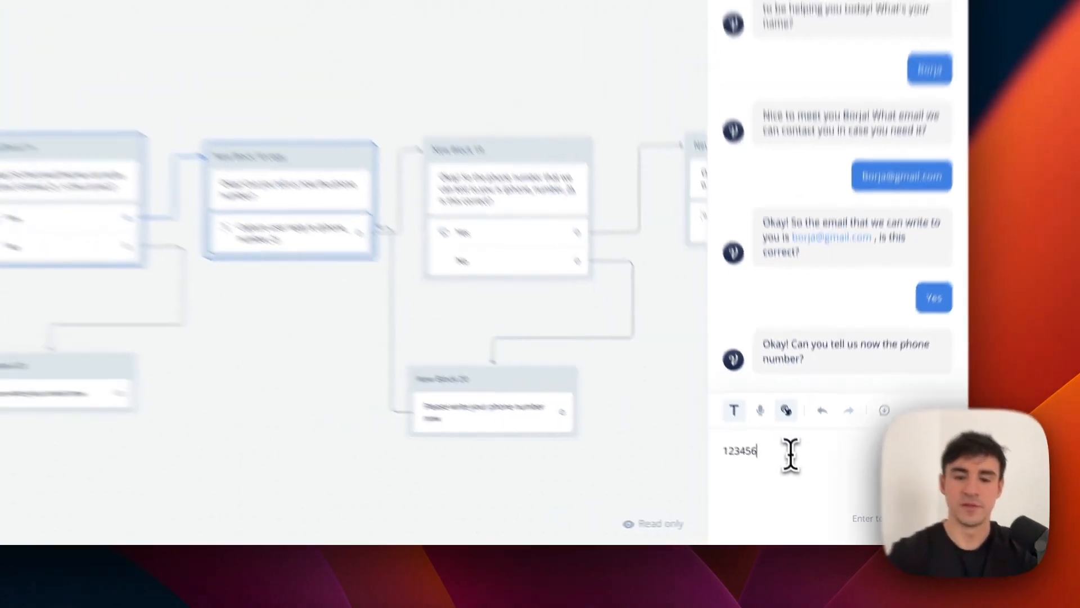
pyautogui.press('Return')
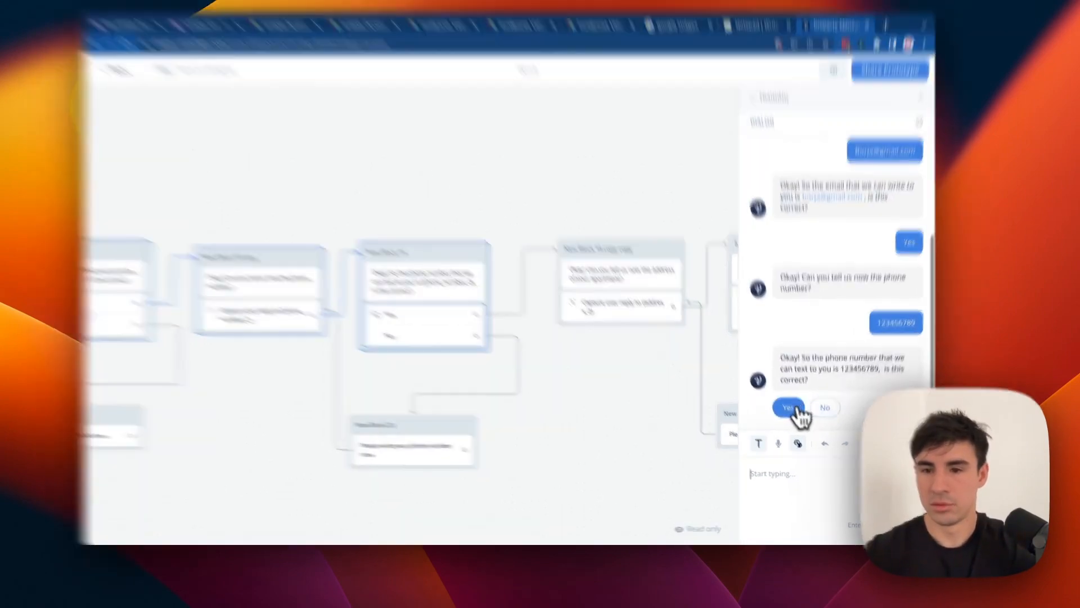
pyautogui.click(793, 416)
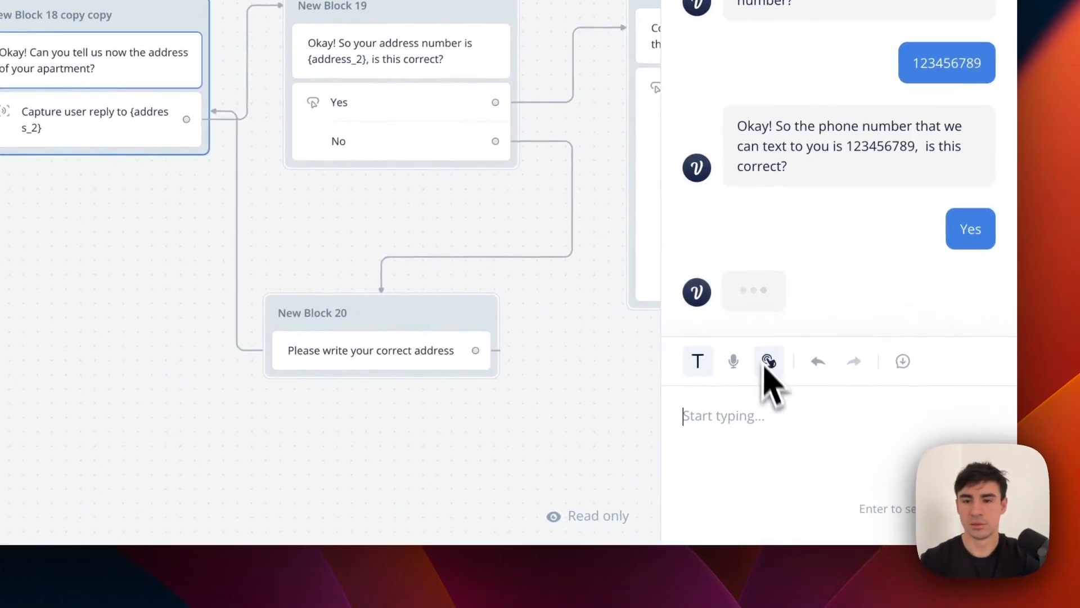
# Enter and confirm an address, choose Electricity, and reply 'Explanation' as the issue description.
pyautogui.write('Example Stree')
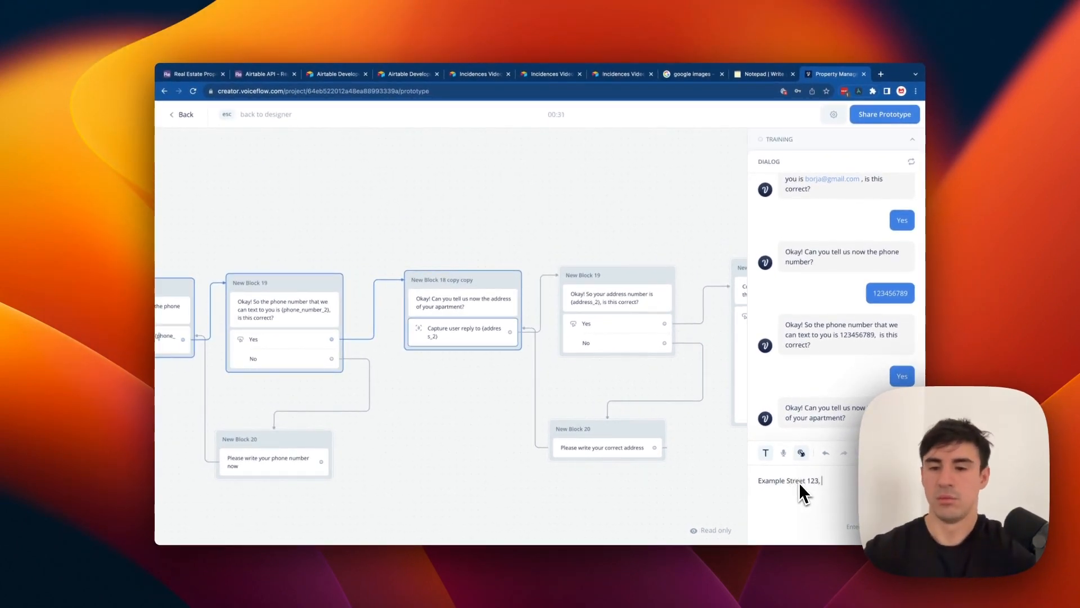
pyautogui.write('t 123, New Yor')
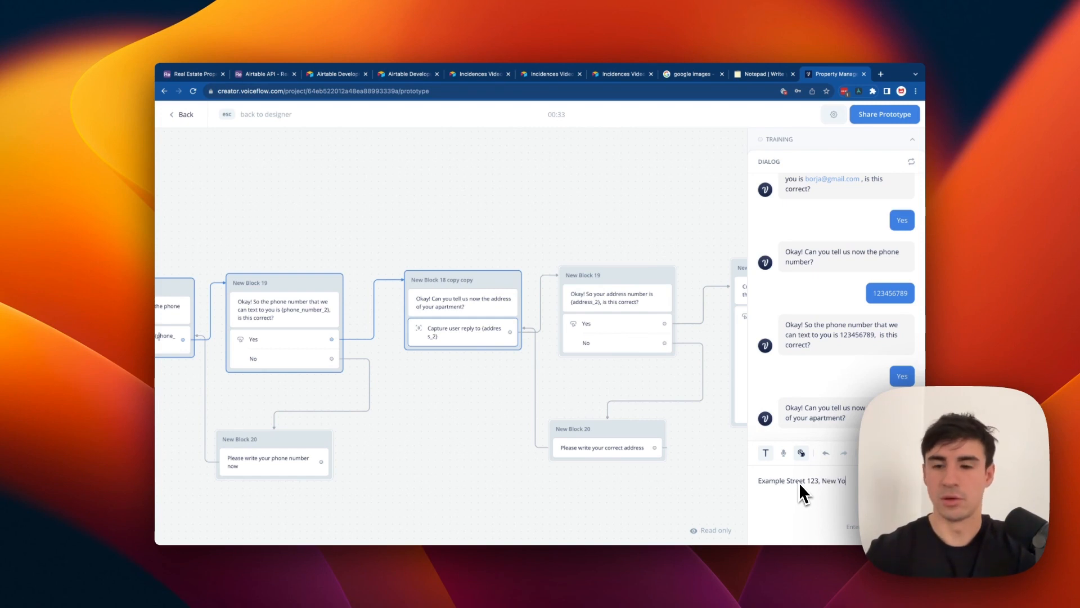
pyautogui.write('k')
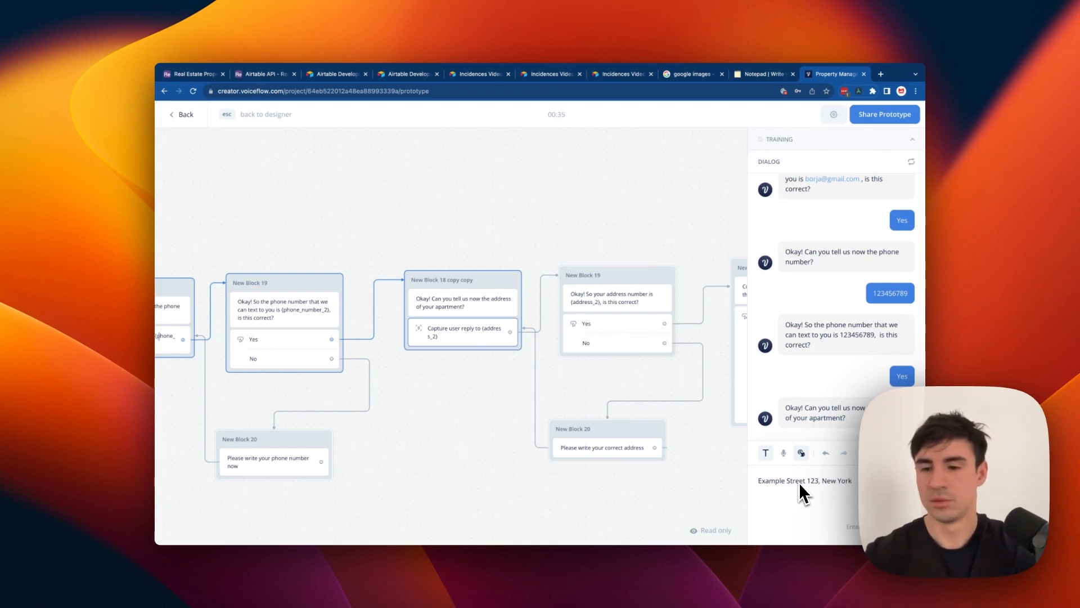
pyautogui.press('Return')
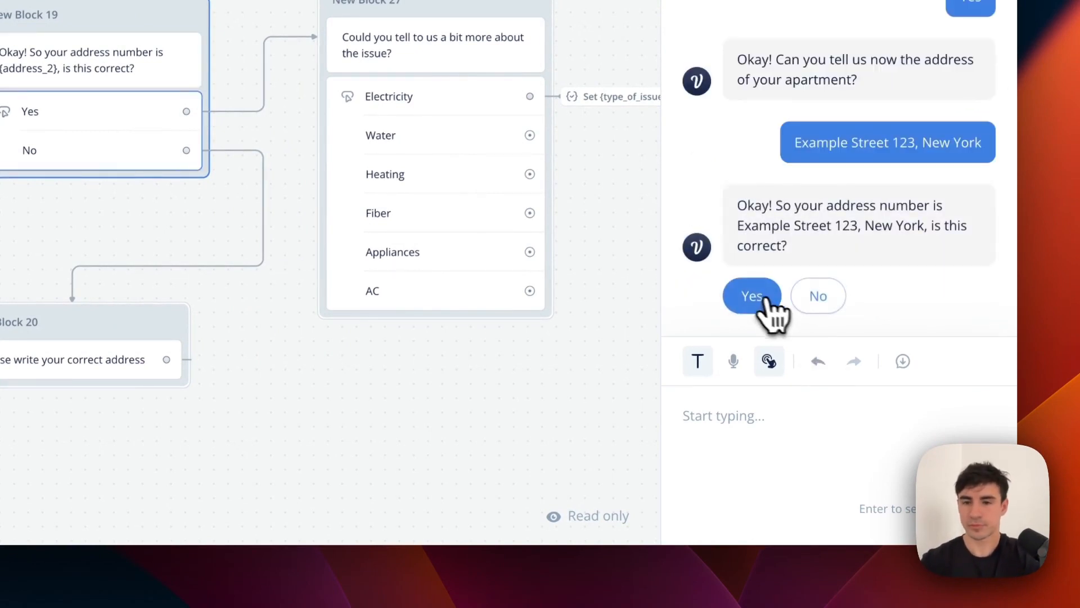
pyautogui.click(766, 298)
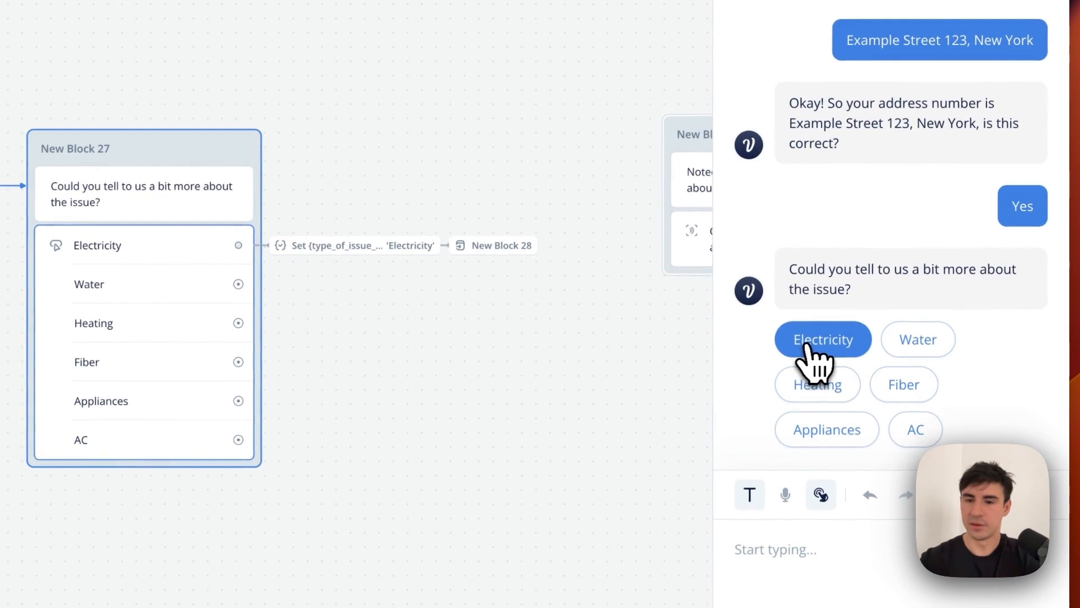
pyautogui.click(808, 346)
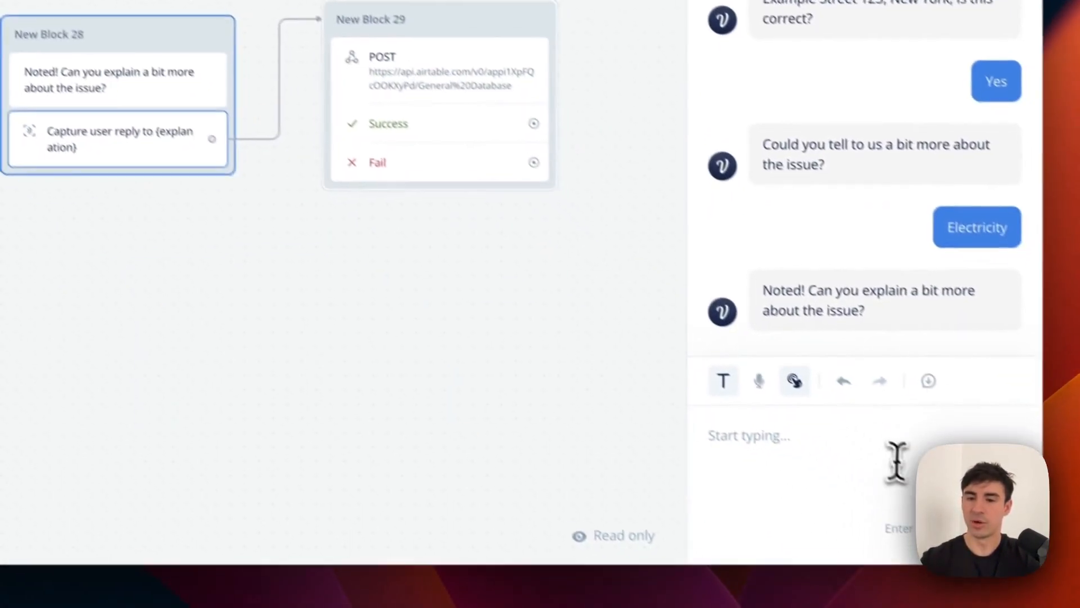
pyautogui.click(912, 559)
pyautogui.write('Ex')
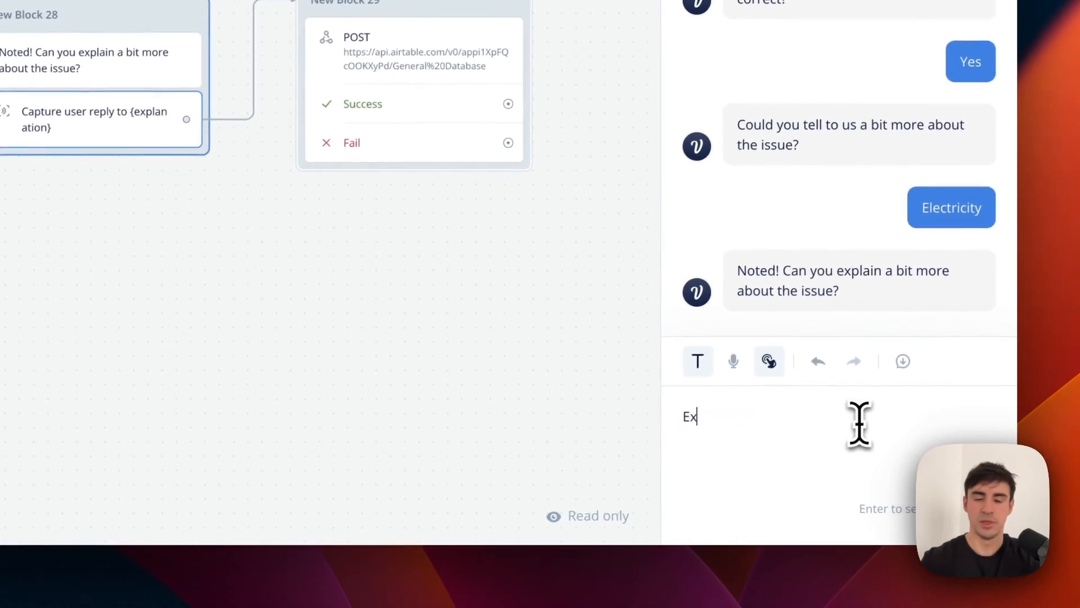
pyautogui.write('planation')
pyautogui.press('Return')
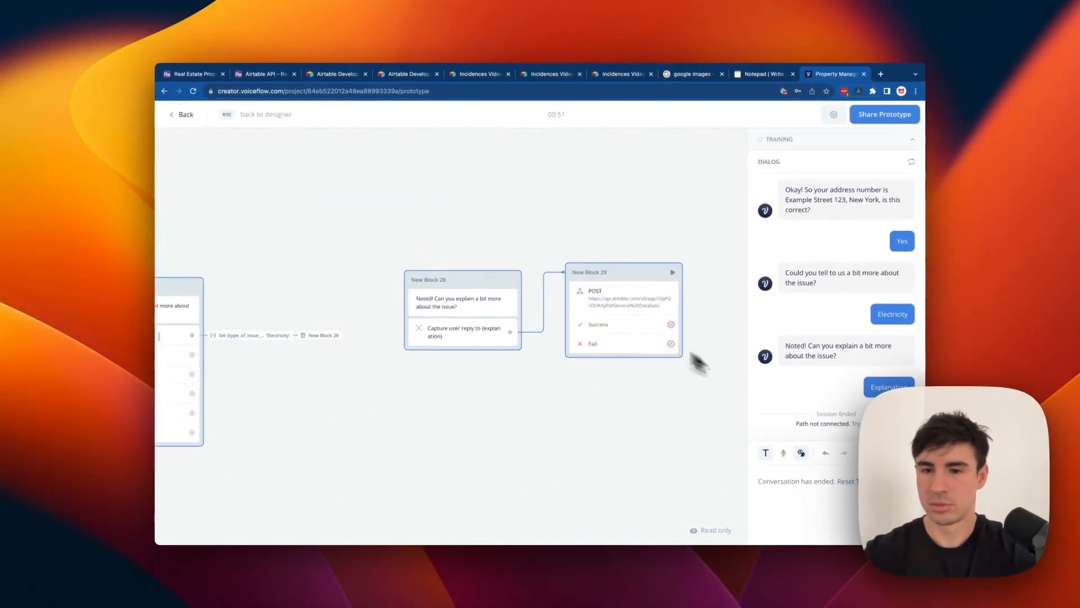
pyautogui.hscroll(1, 711, 325)
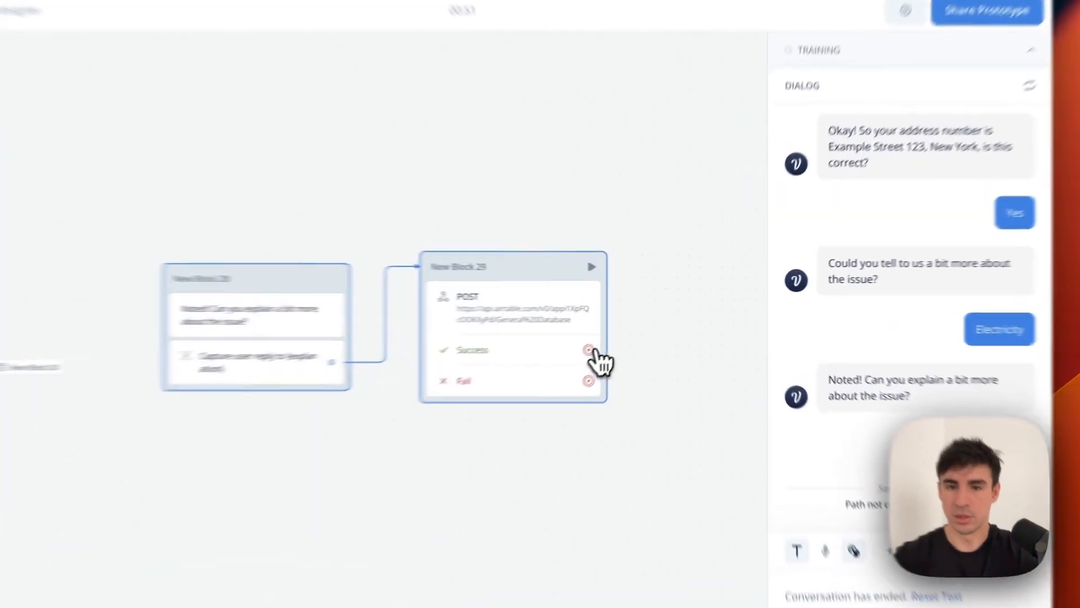
# Test the POST block with placeholder 'aaaa' variable values and send the request to Airtable.
pyautogui.click(463, 289)
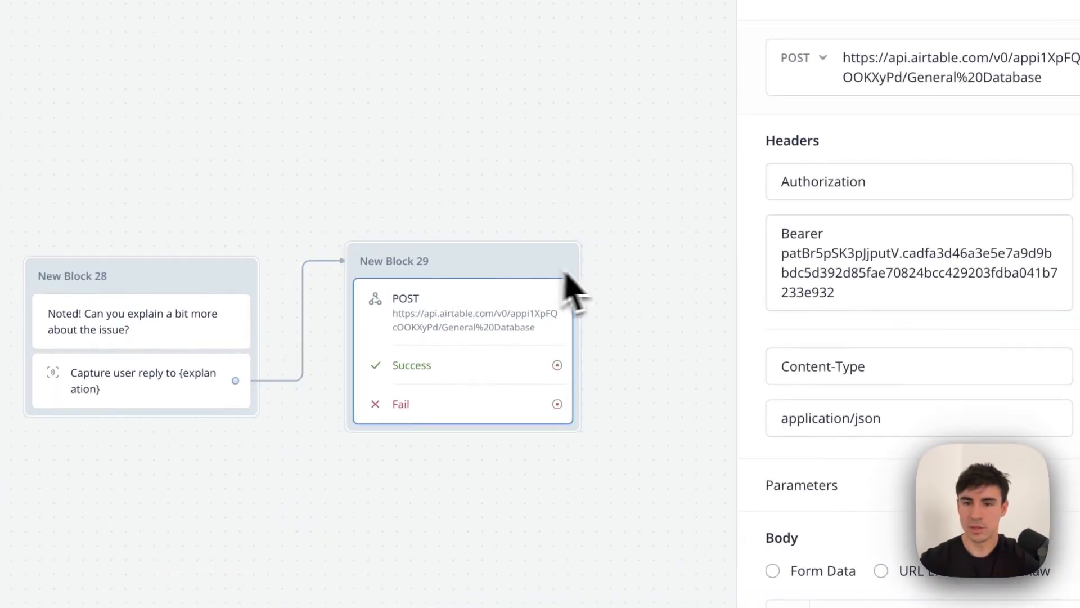
pyautogui.scroll(-5, 1024, 515)
pyautogui.scroll(-10, 929, 378)
pyautogui.click(922, 601)
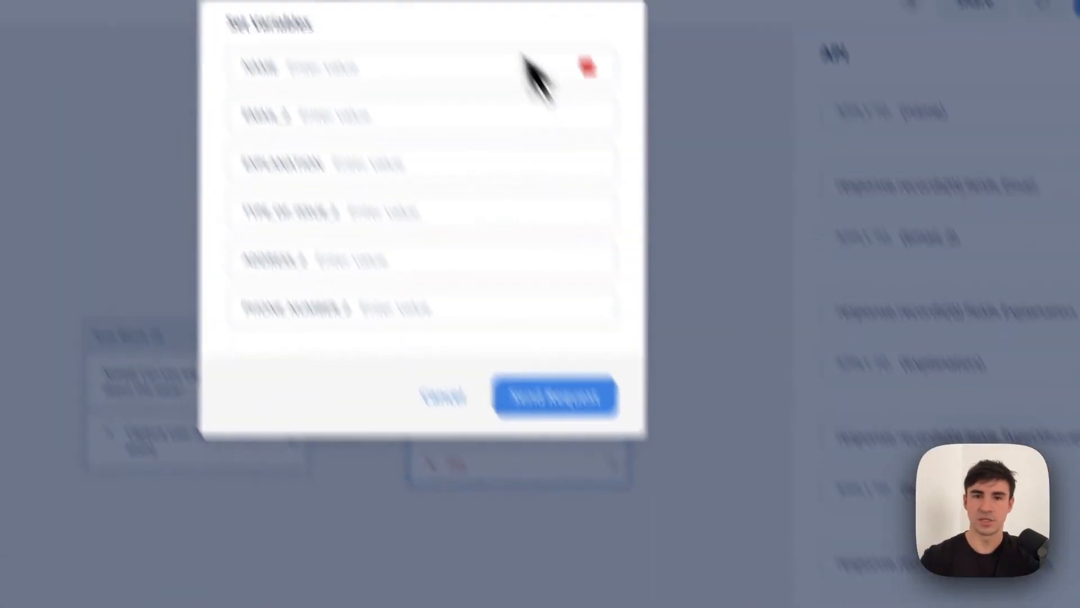
pyautogui.click(456, 68)
pyautogui.write('aaaa')
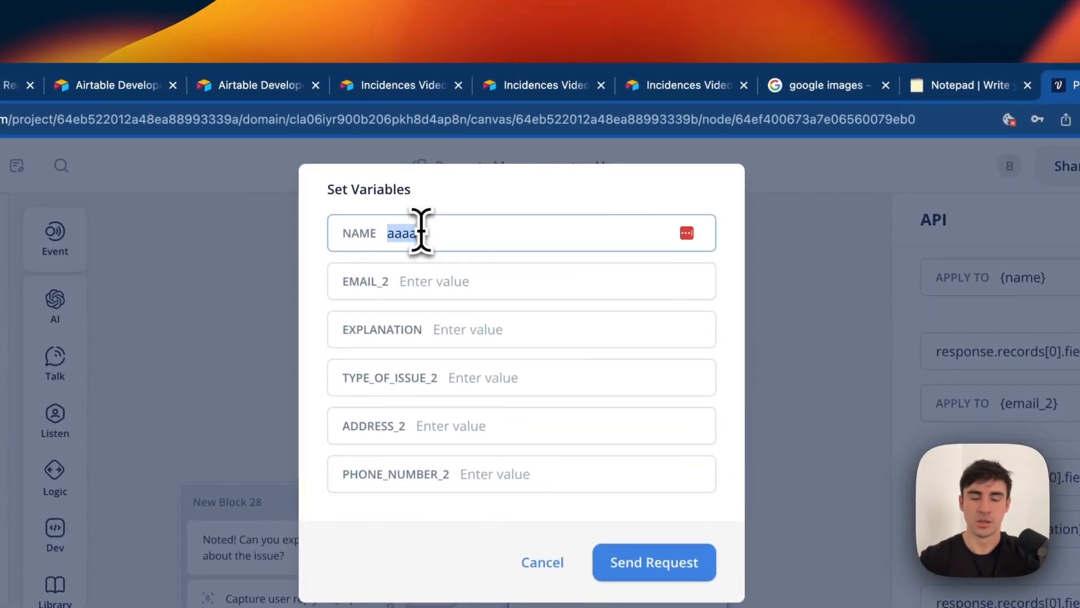
pyautogui.write('a')
pyautogui.press('Tab')
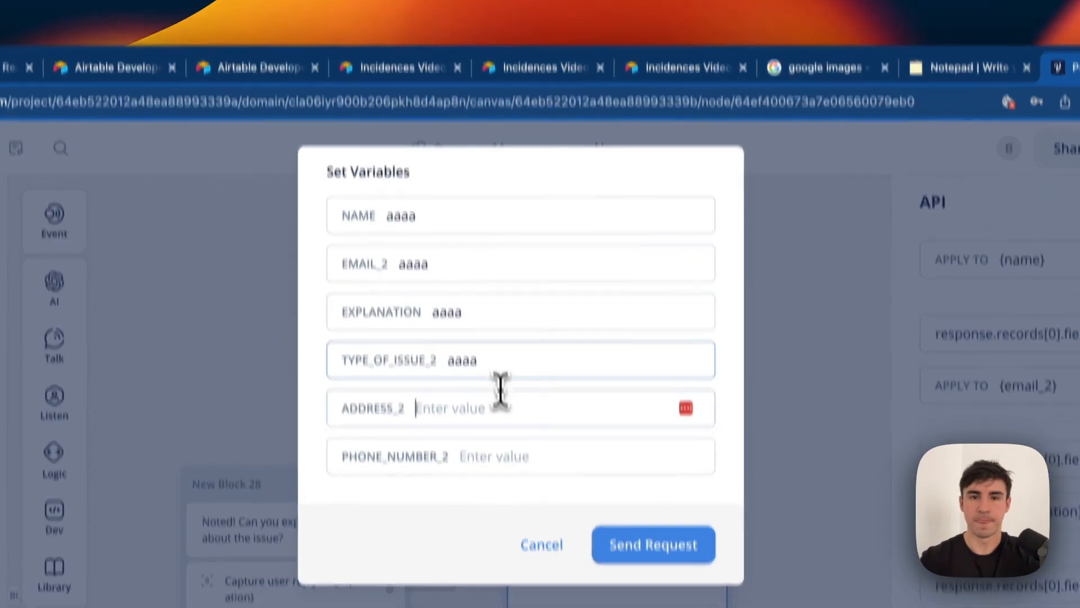
pyautogui.write('aaaa')
pyautogui.press('Tab')
pyautogui.write('aaaa')
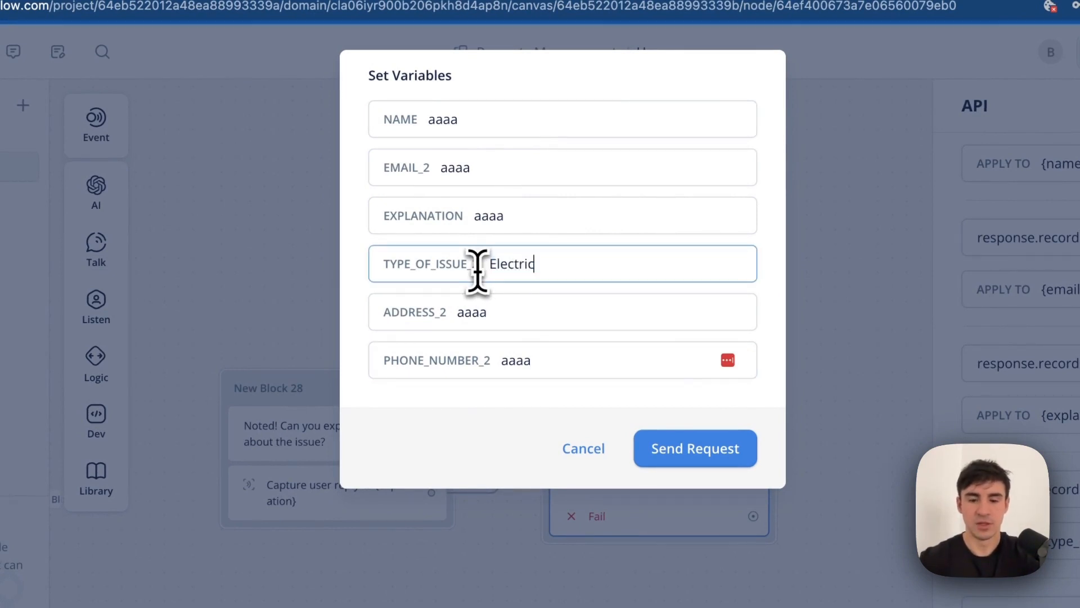
pyautogui.click(663, 450)
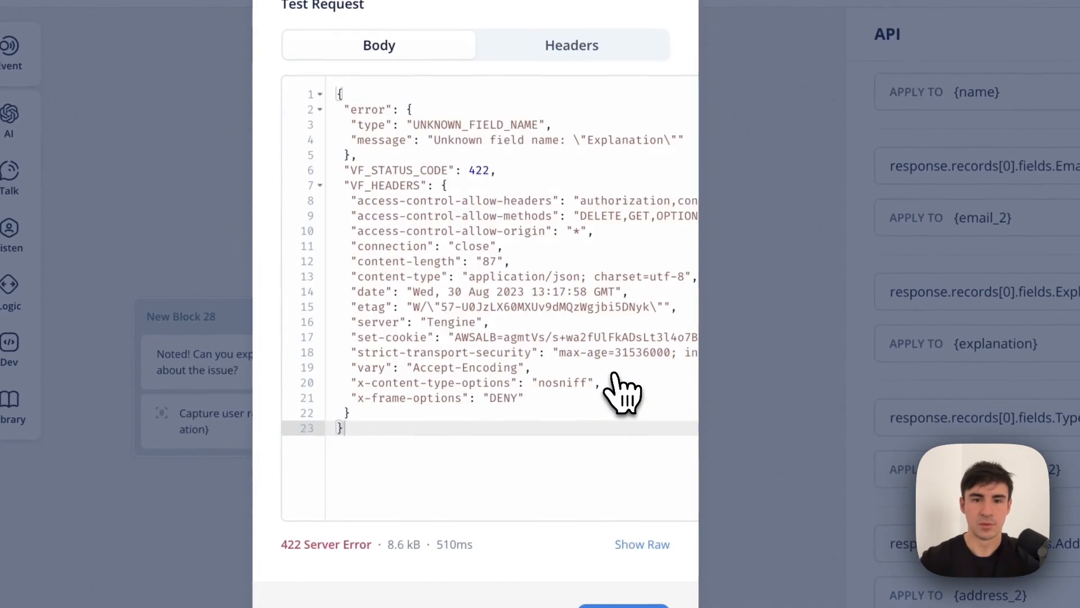
# Note the unknown field name 'Explanation' in the 422 error, cancel, and switch to Airtable.
pyautogui.hscroll(3, 559, 253)
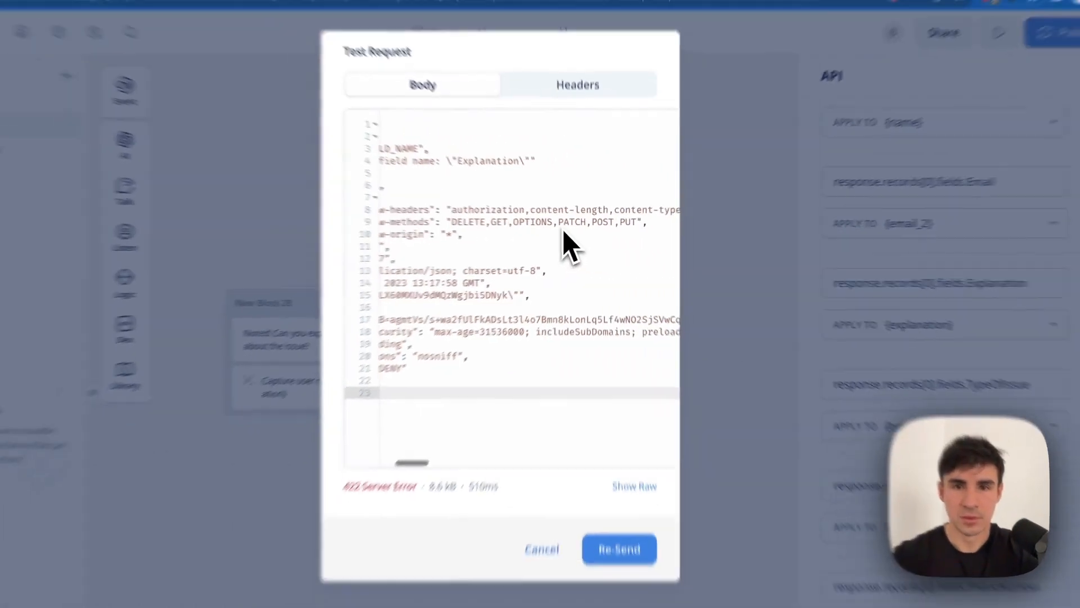
pyautogui.hscroll(-3, 559, 253)
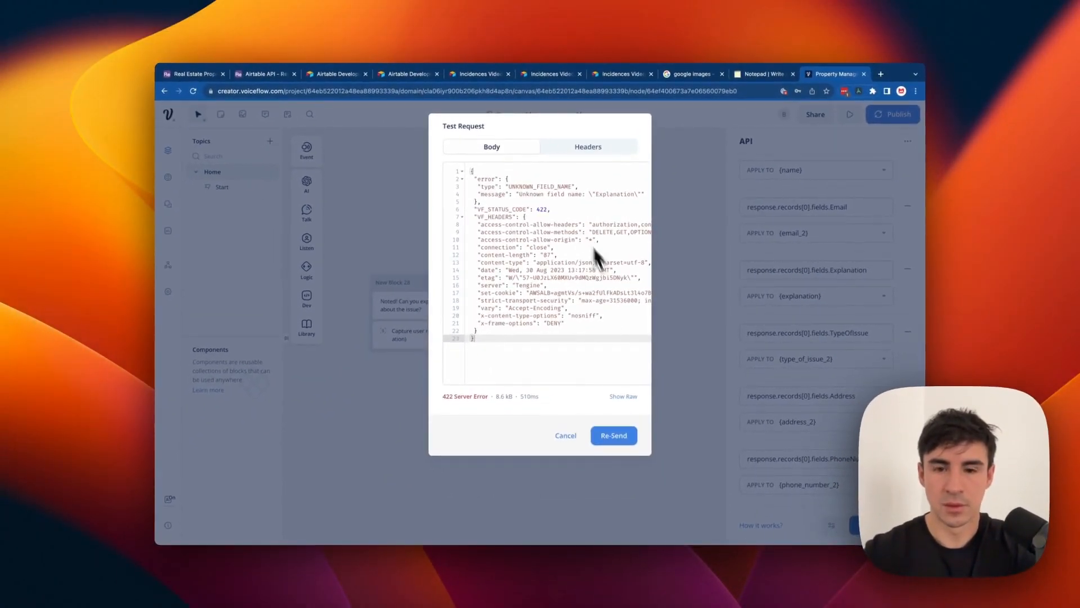
pyautogui.doubleClick(625, 194)
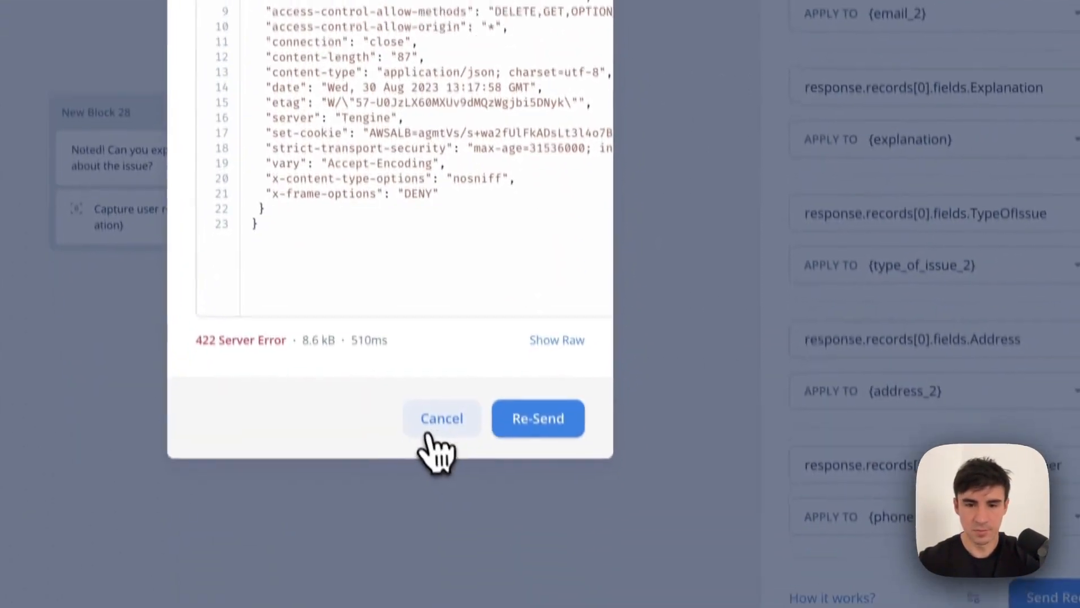
pyautogui.click(430, 432)
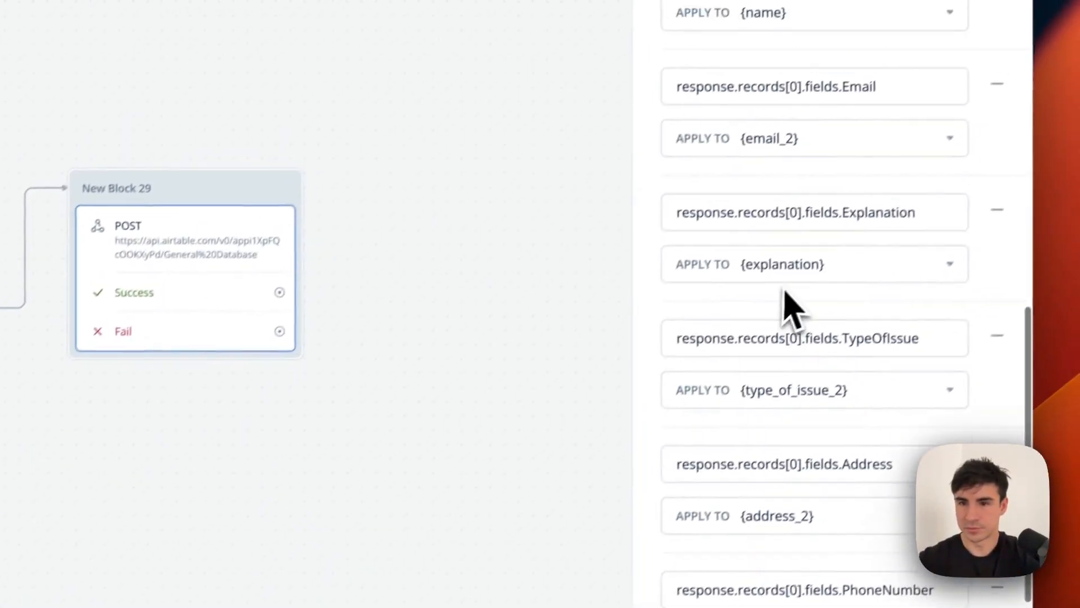
pyautogui.scroll(3, 790, 308)
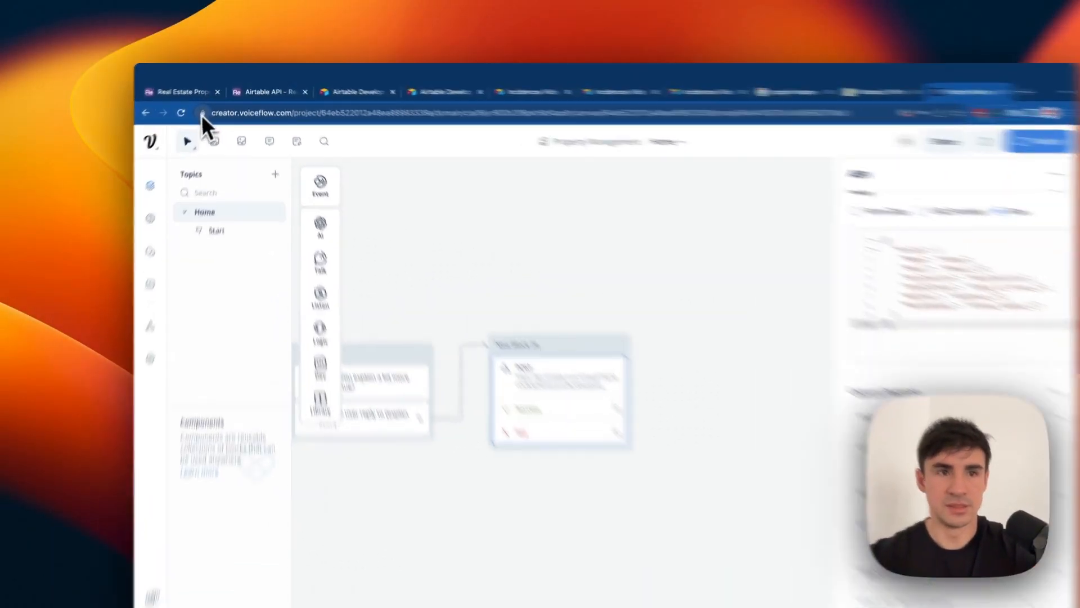
pyautogui.click(191, 86)
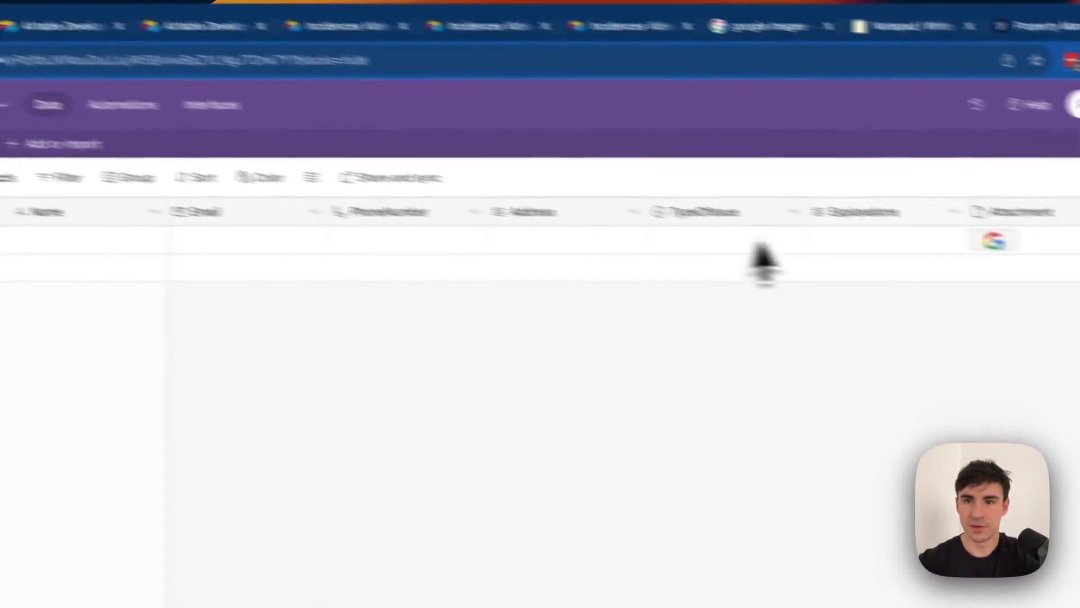
# Rename the Airtable Explanations column to Explanation.
pyautogui.click(770, 213)
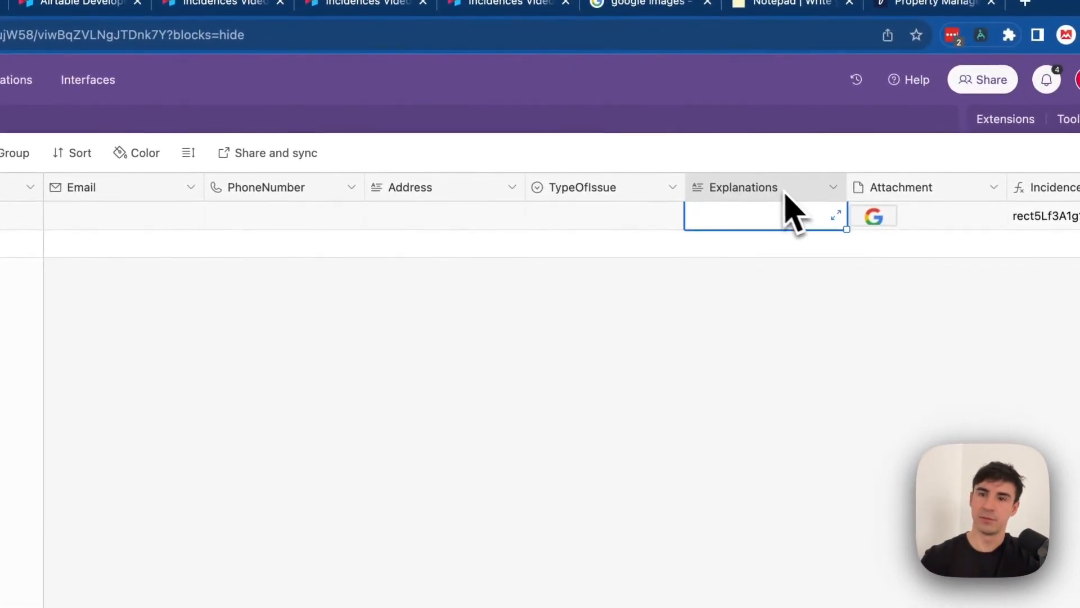
pyautogui.doubleClick(782, 191)
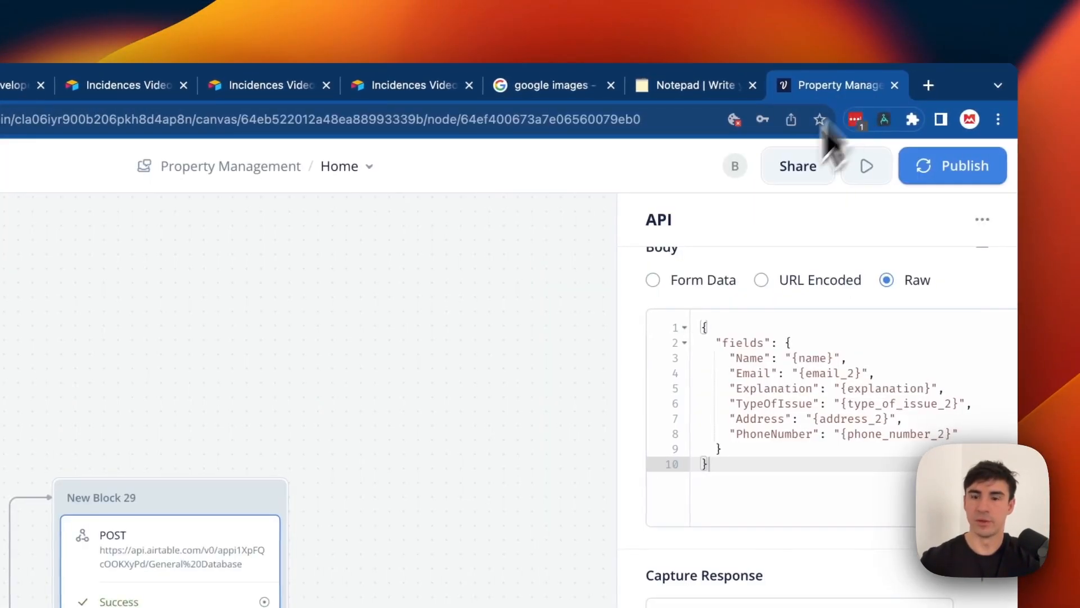
pyautogui.scroll(-10, 808, 386)
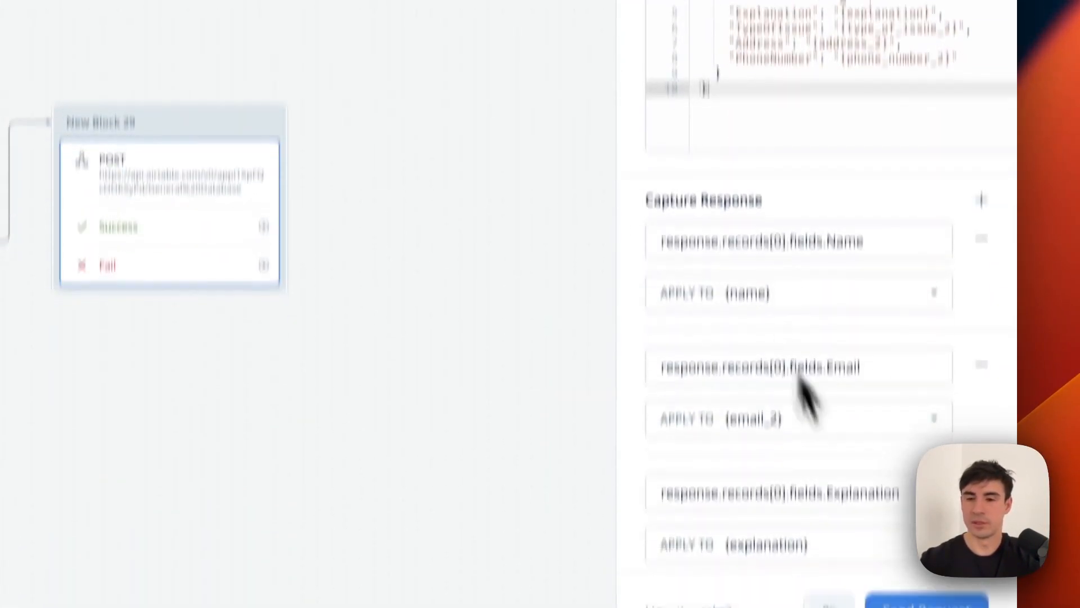
# Resend the test request with 'aaaa' for NAME, EMAIL_2 and PHONE_NUMBER_2.
pyautogui.click(894, 514)
pyautogui.click(463, 126)
pyautogui.write('aaaa')
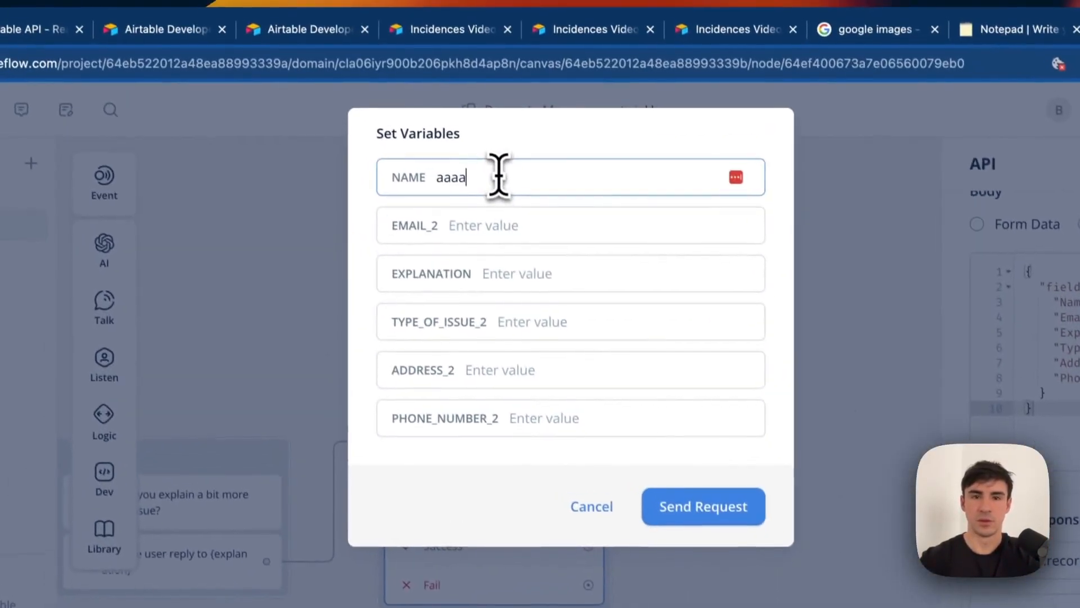
pyautogui.click(507, 213)
pyautogui.write('aaaa')
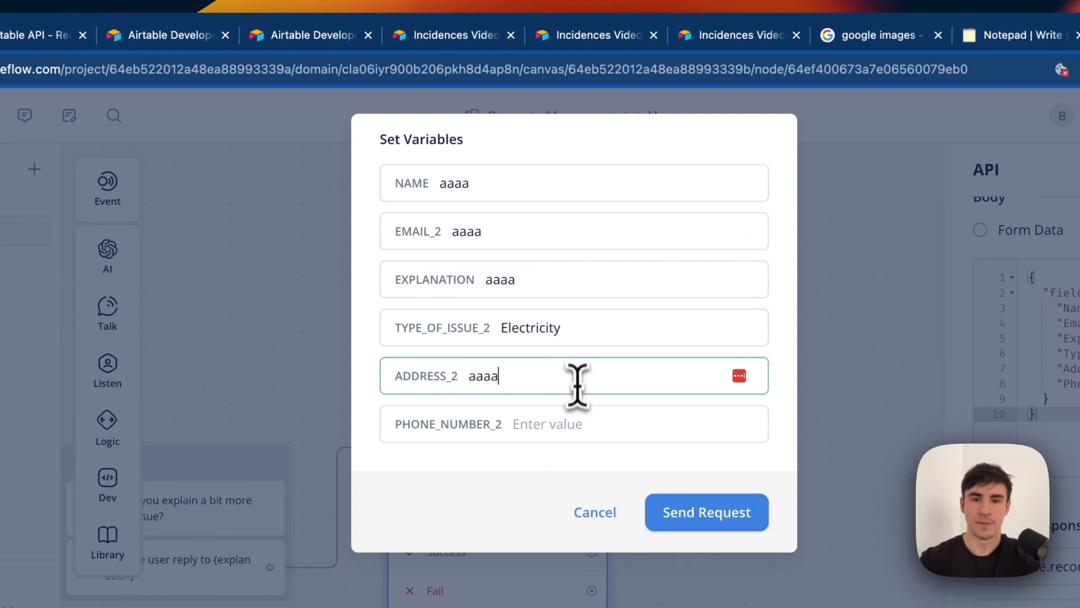
pyautogui.click(588, 425)
pyautogui.write('aaaa')
pyautogui.click(707, 512)
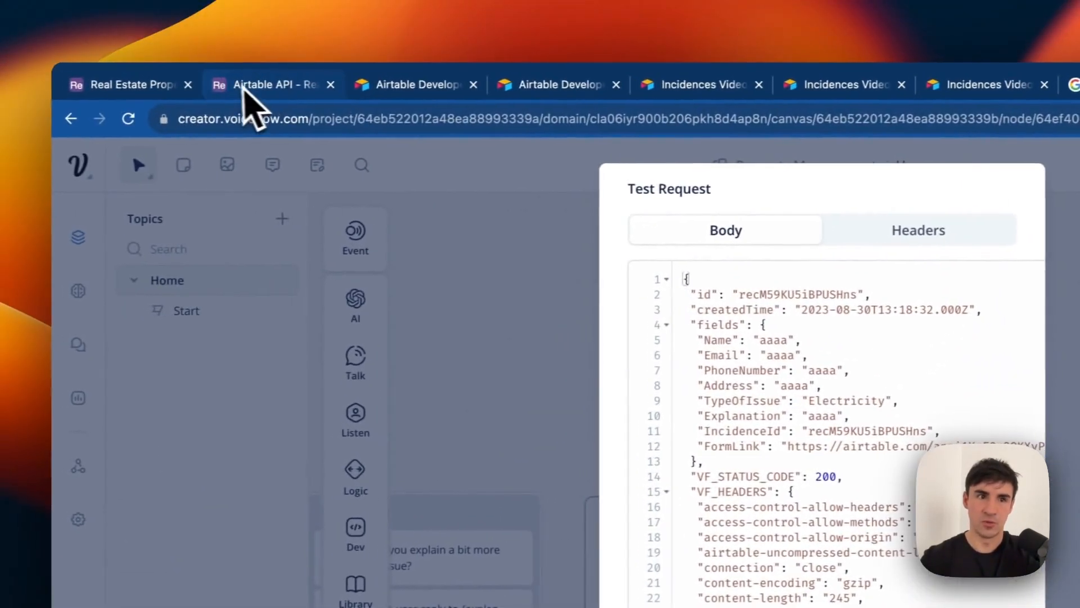
# Verify the new test record in Airtable, then close Voiceflow's successful test result.
pyautogui.click(160, 87)
pyautogui.hscroll(-5, 458, 326)
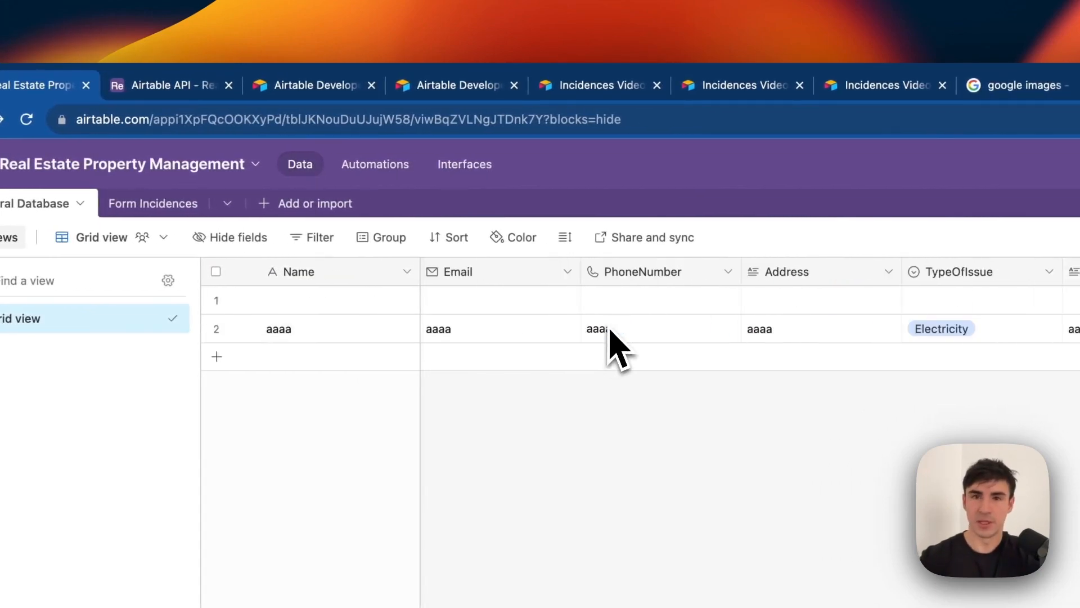
pyautogui.click(846, 109)
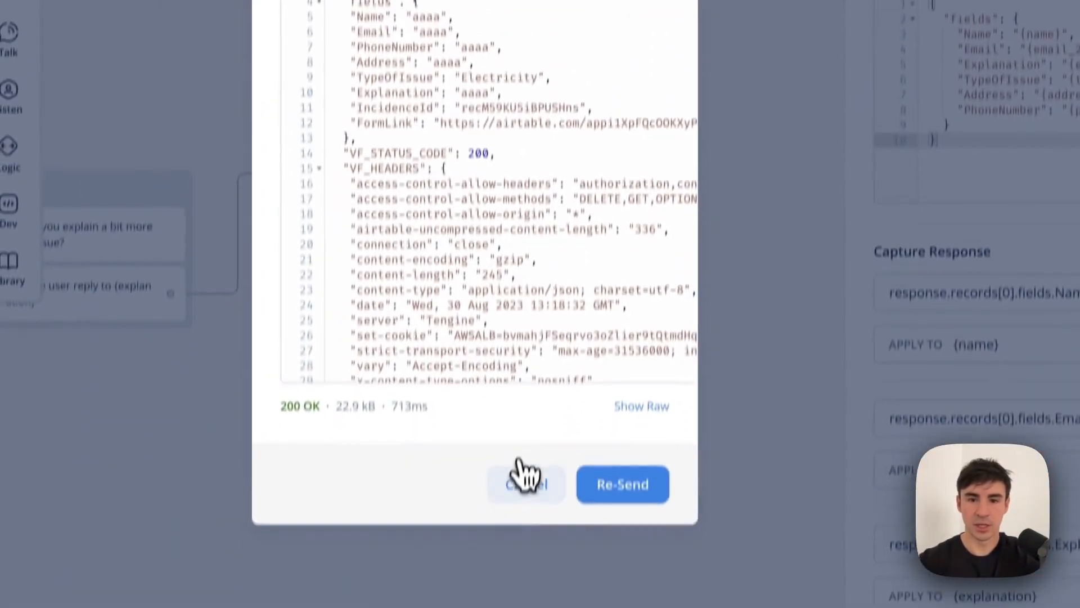
pyautogui.click(522, 475)
pyautogui.hscroll(-20, 528, 185)
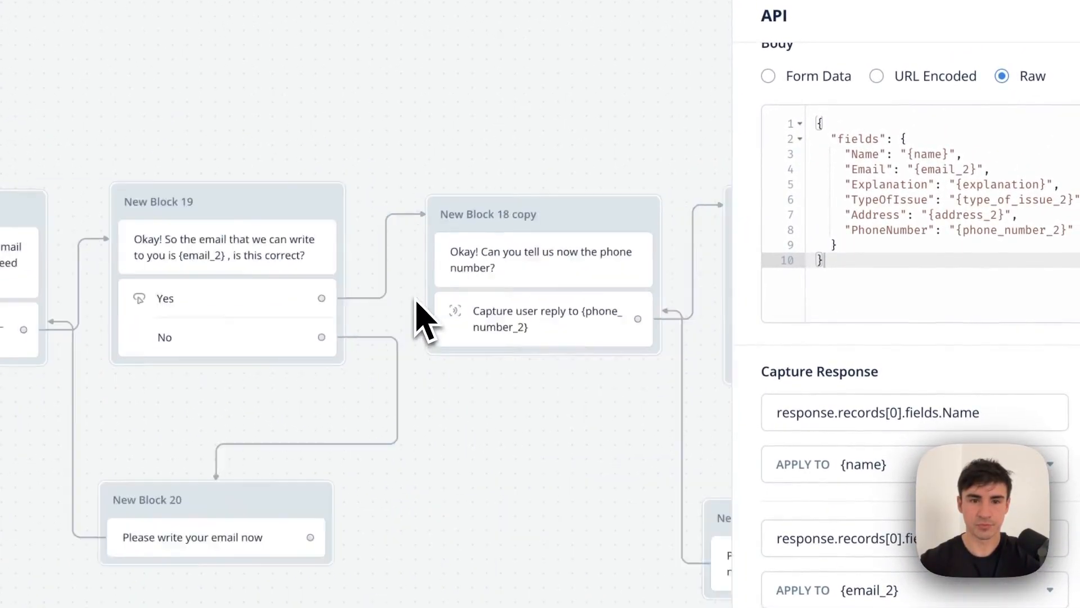
# Start a prototype run from New Block 17 and answer the name, email and phone prompts.
pyautogui.hscroll(-20, 420, 318)
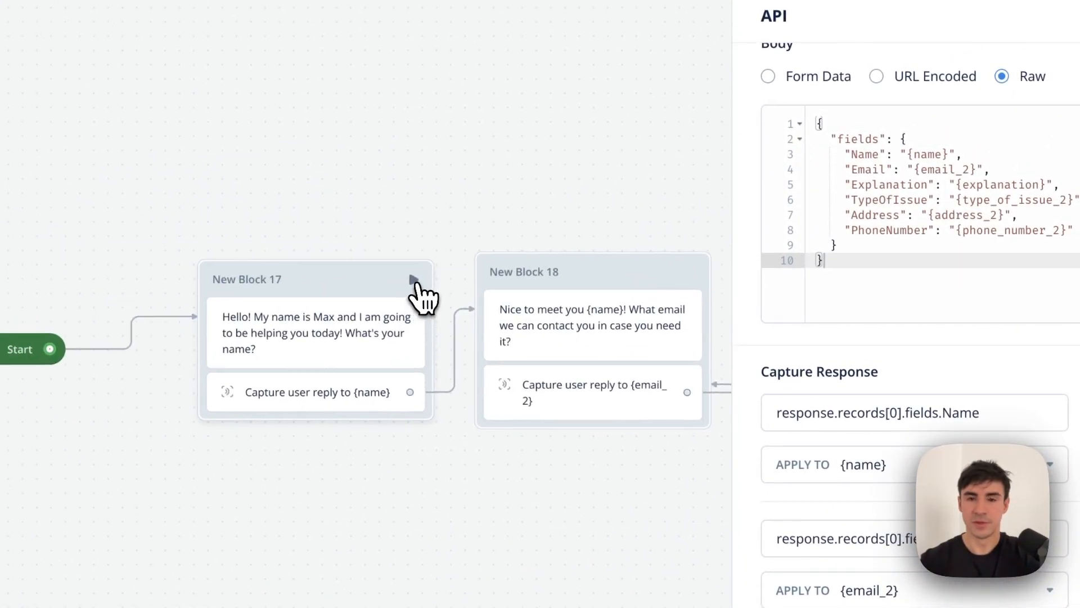
pyautogui.click(413, 280)
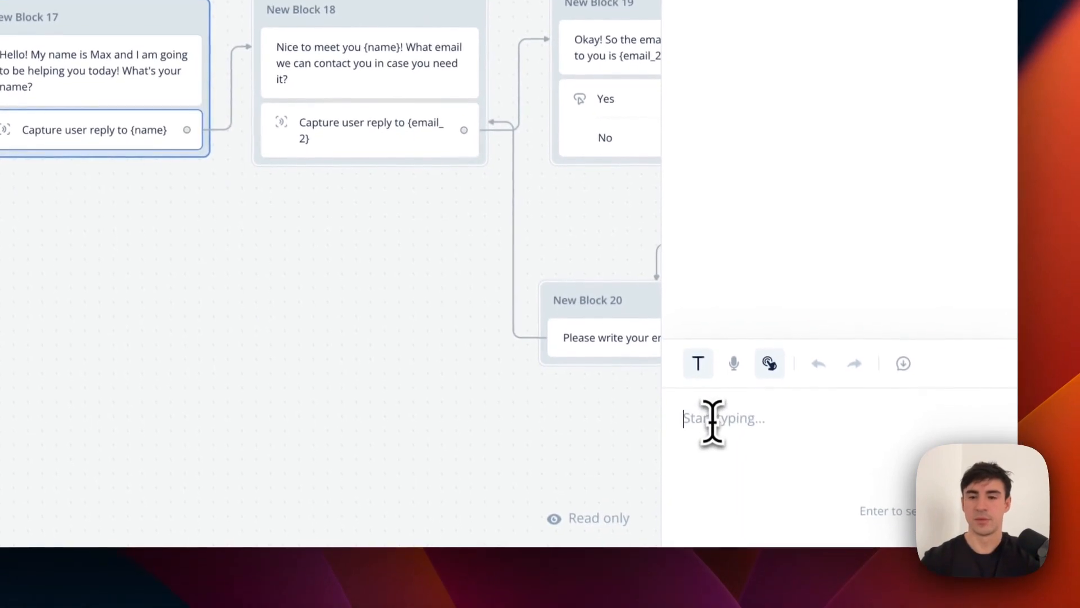
pyautogui.write('Bor')
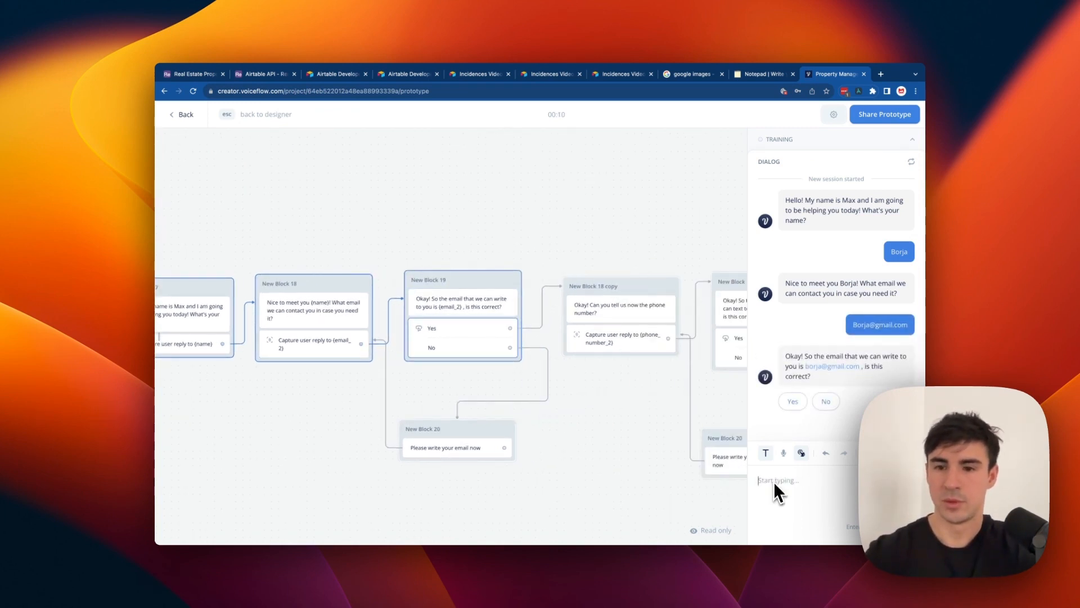
pyautogui.click(793, 401)
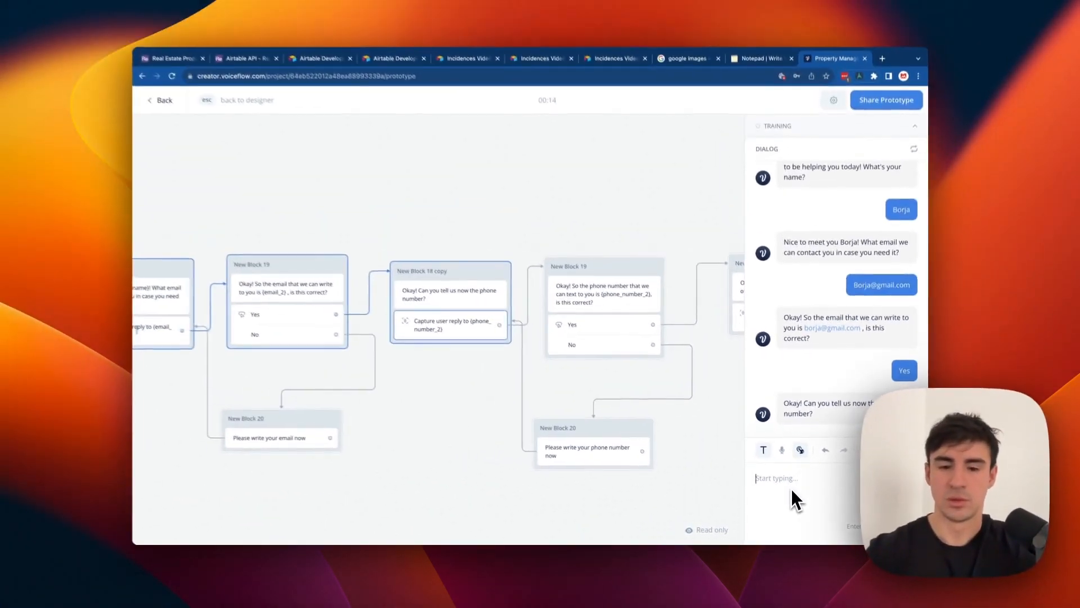
pyautogui.write('1234567')
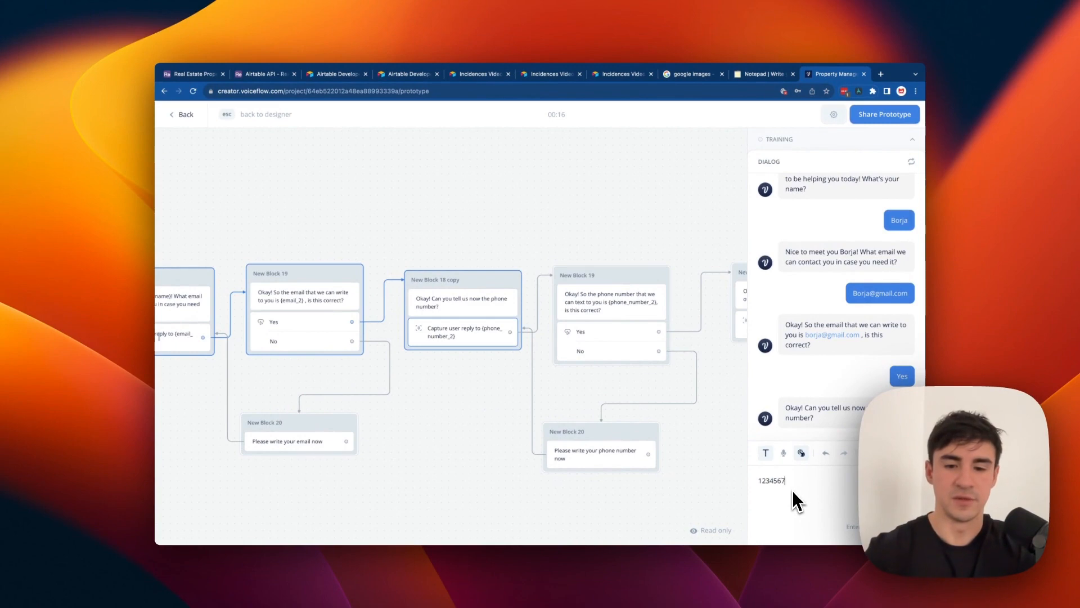
pyautogui.write('89')
pyautogui.press('Return')
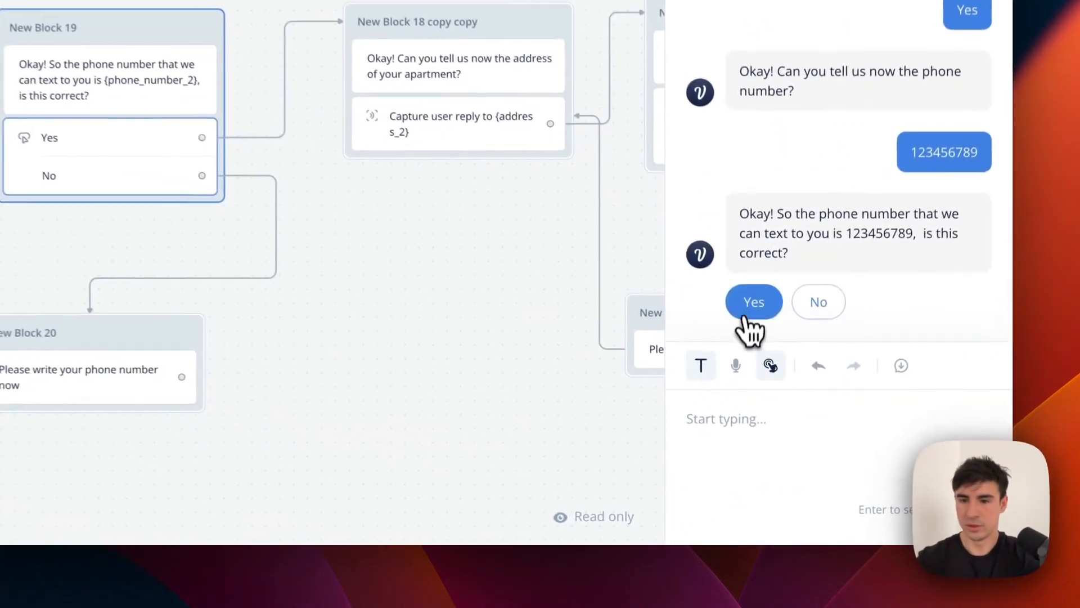
pyautogui.click(745, 315)
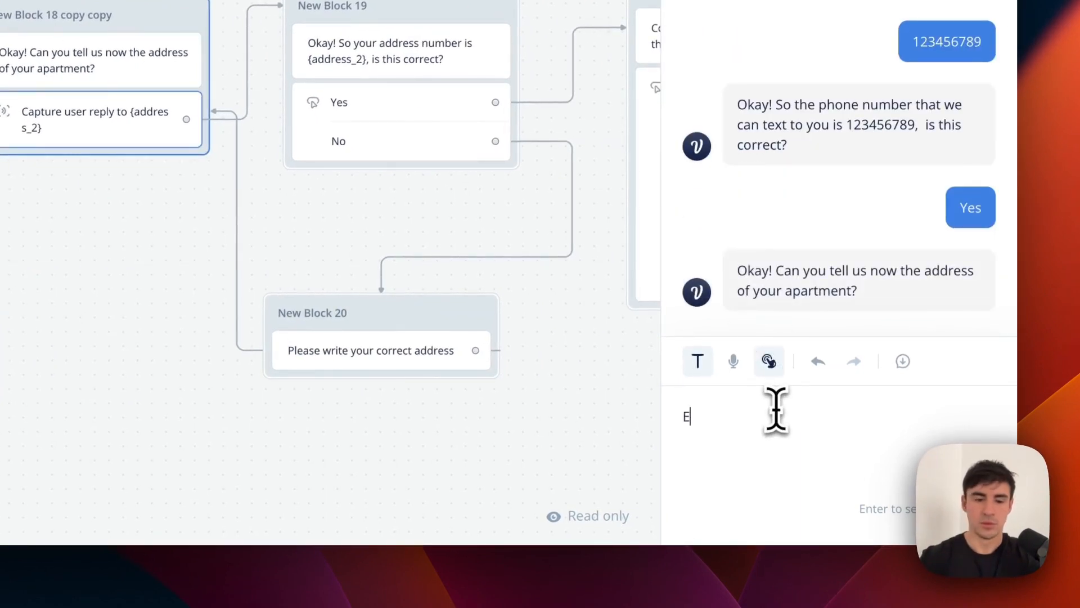
# Give and confirm the address, choose Electricity as the issue, and send the explanation.
pyautogui.write('treet 123')
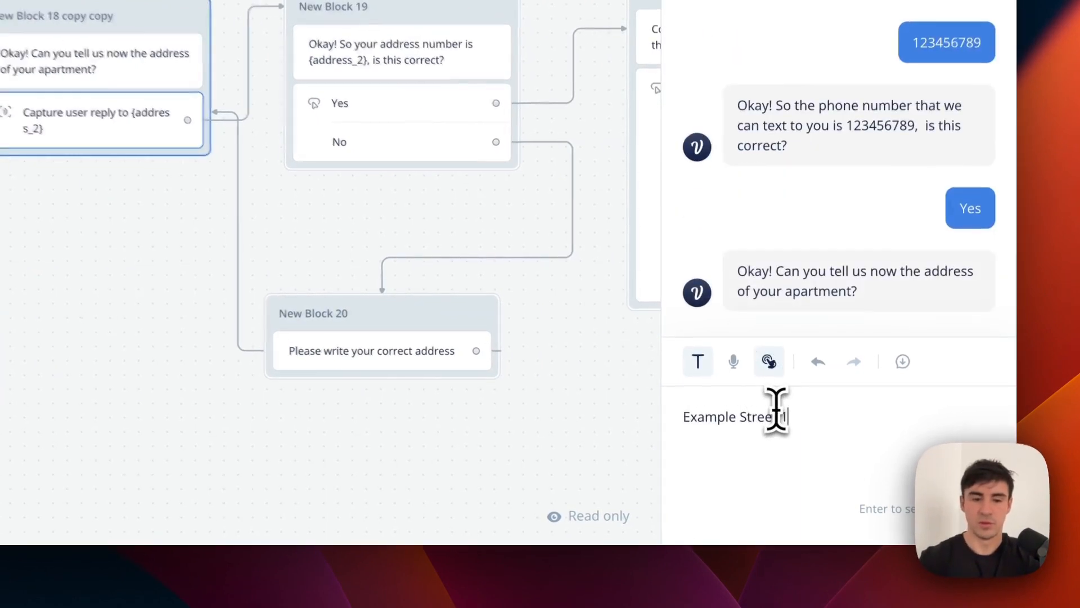
pyautogui.press('Return')
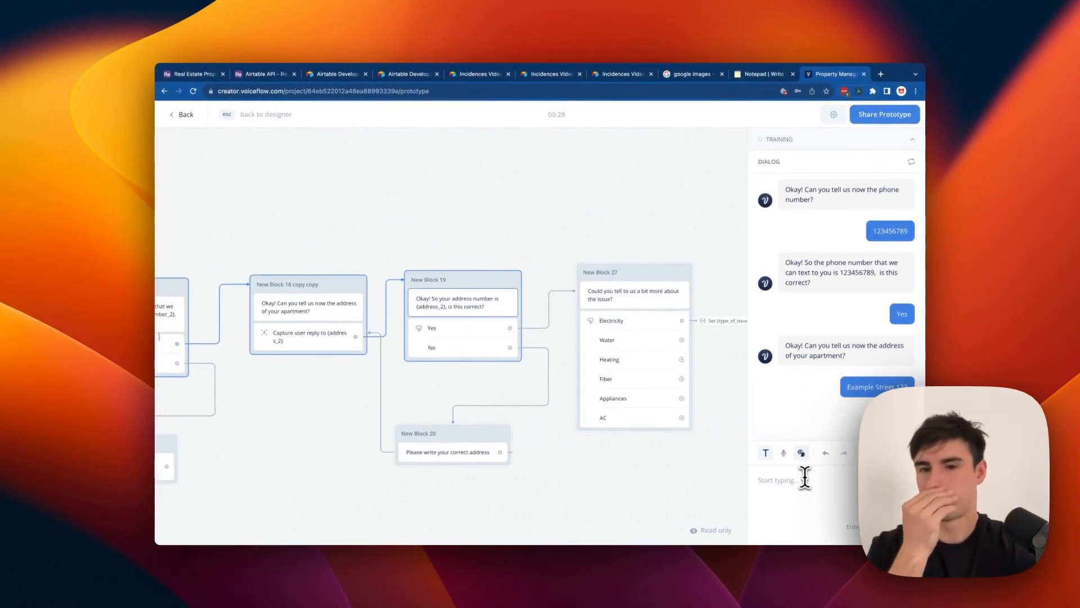
pyautogui.click(809, 410)
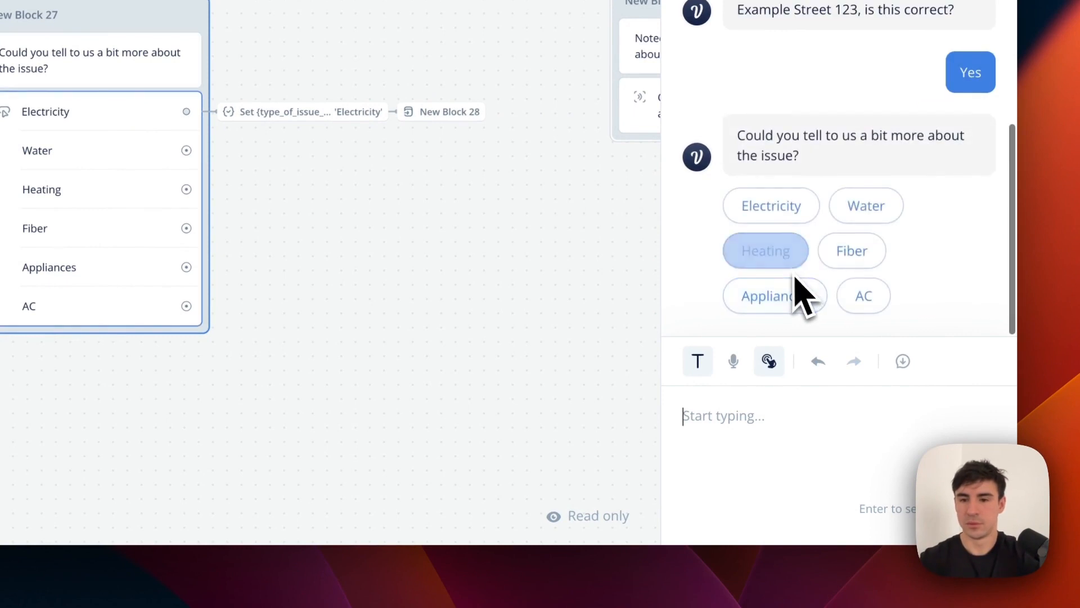
pyautogui.click(776, 207)
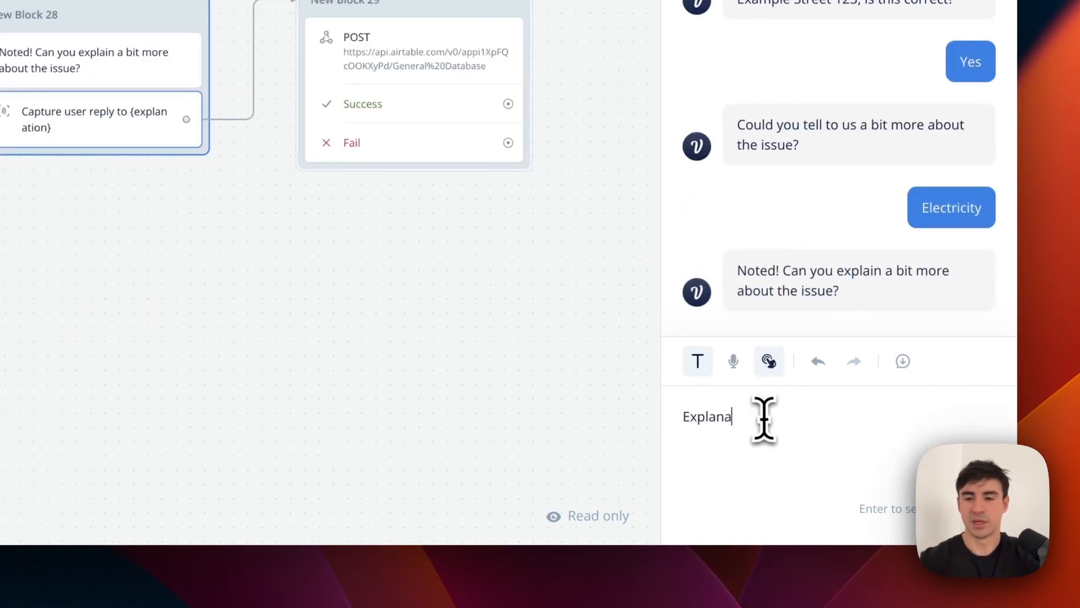
pyautogui.press('Return')
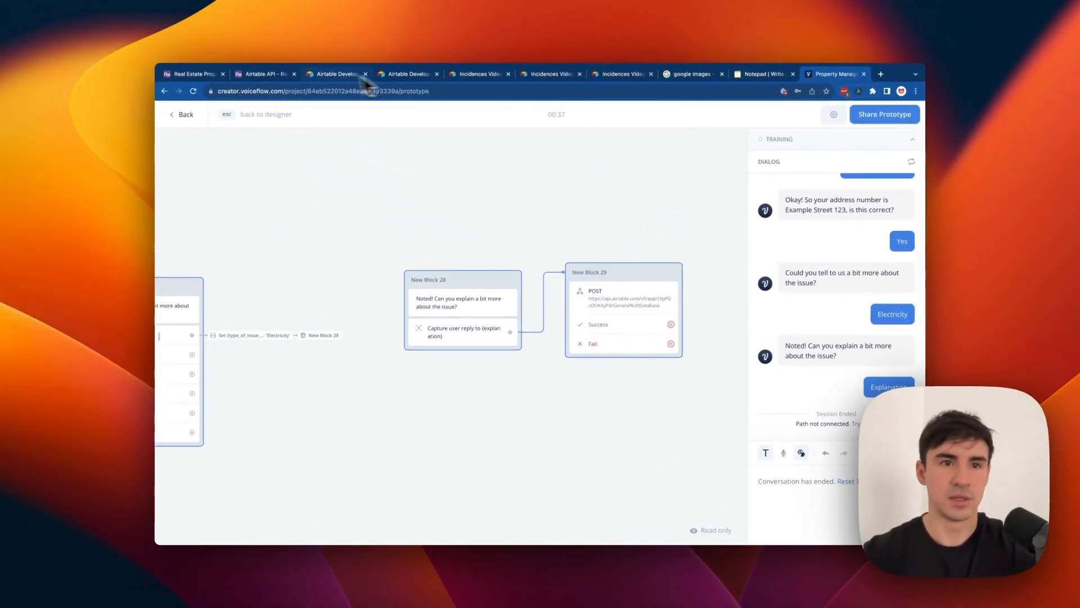
pyautogui.click(265, 74)
# Check the new Electricity record's FormLink column in Airtable, then open the base's API docs.
pyautogui.click(192, 73)
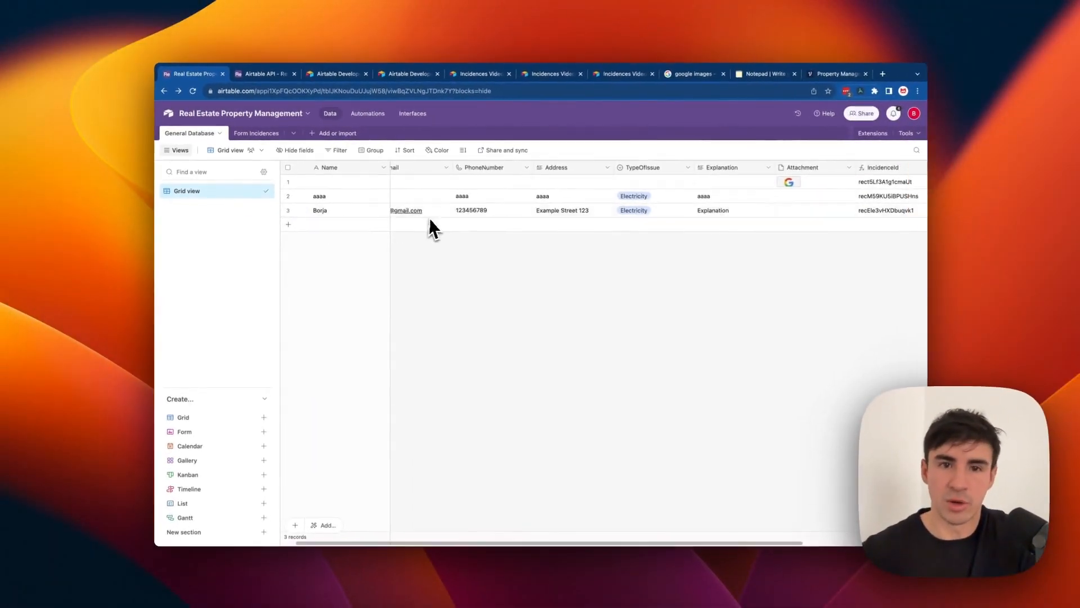
pyautogui.hscroll(3, 577, 317)
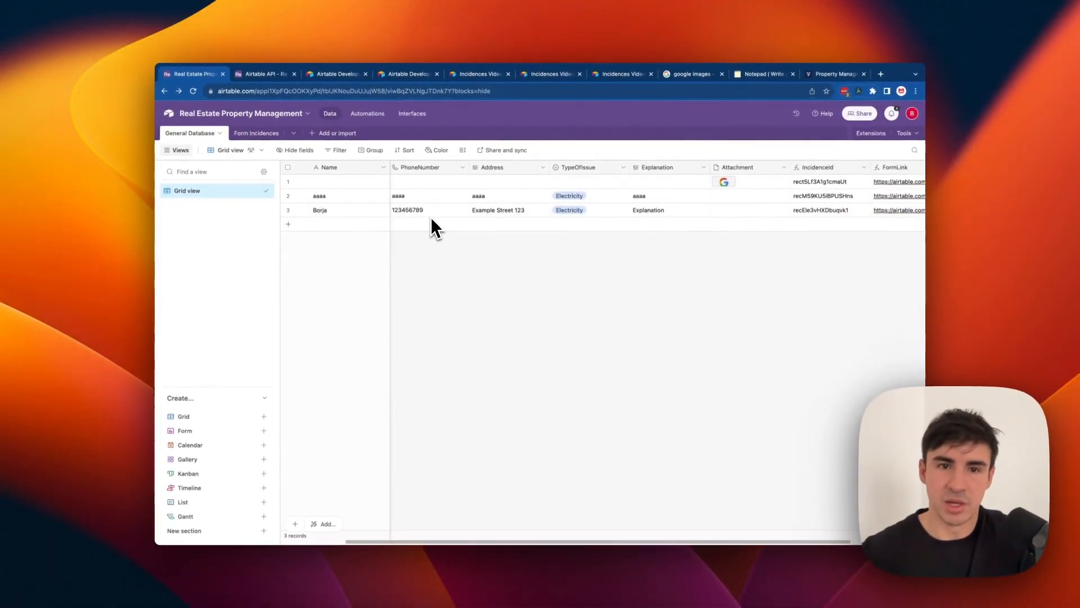
pyautogui.hscroll(4, 425, 210)
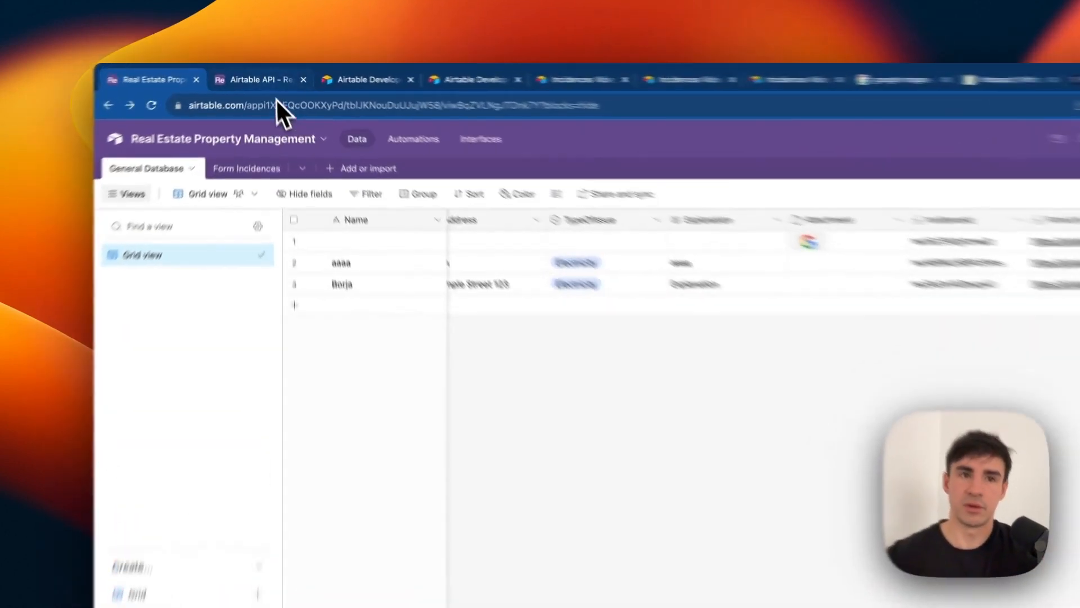
pyautogui.click(264, 75)
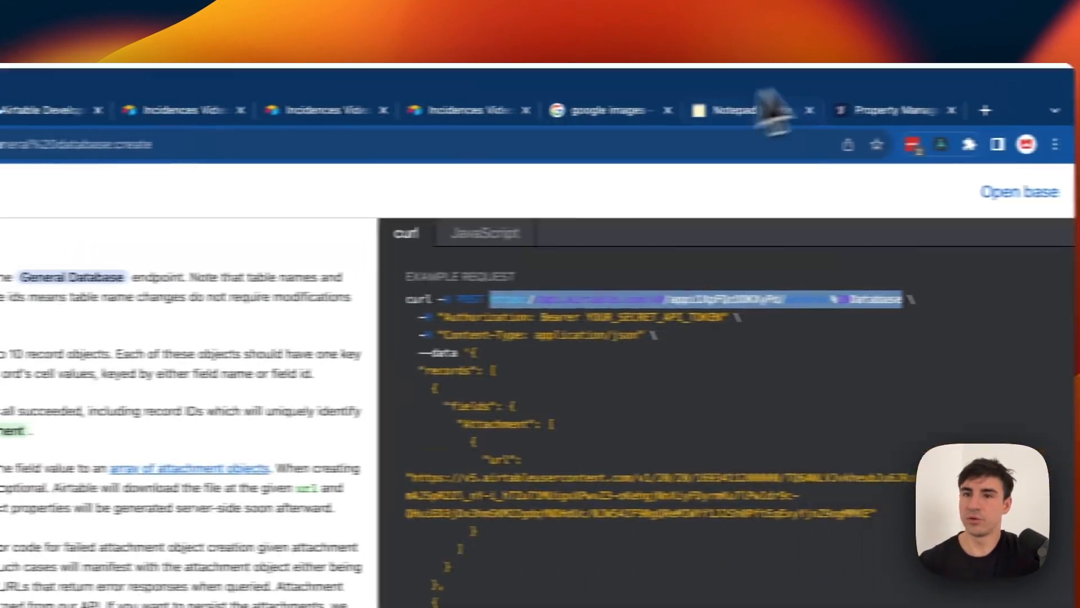
# Back in the Voiceflow designer, add an API step as New Block 30 beside Block 29.
pyautogui.click(863, 117)
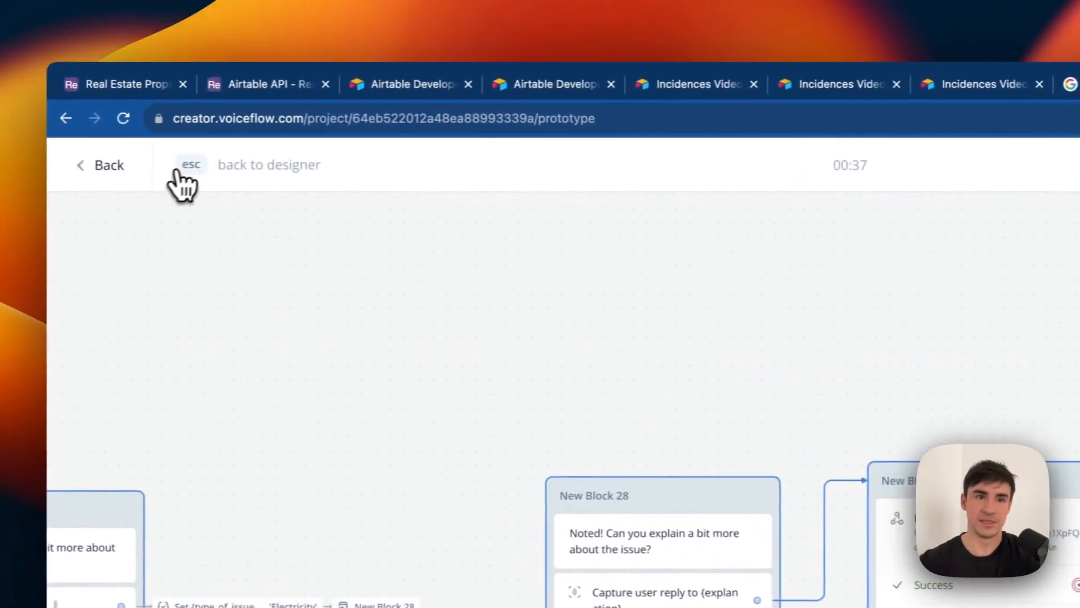
pyautogui.click(181, 172)
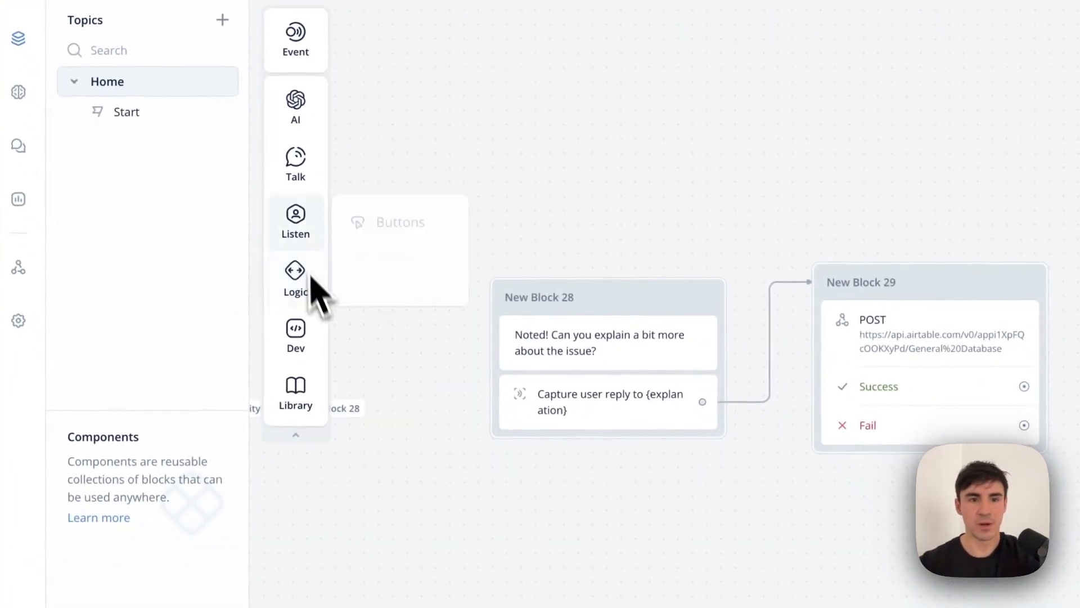
pyautogui.moveTo(297, 354)
pyautogui.moveTo(360, 336); pyautogui.dragTo(980, 358)
pyautogui.moveTo(620, 417); pyautogui.dragTo(661, 382)
# Make New Block 30 a GET to Block 29's General Database URL with an Authorization header.
pyautogui.click(398, 434)
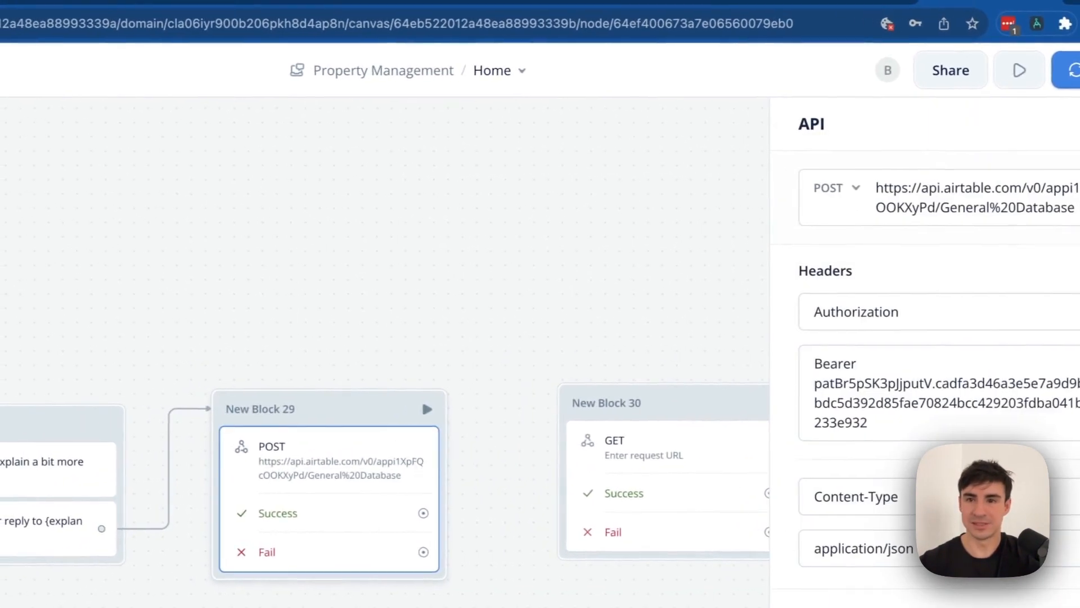
pyautogui.tripleClick(788, 207)
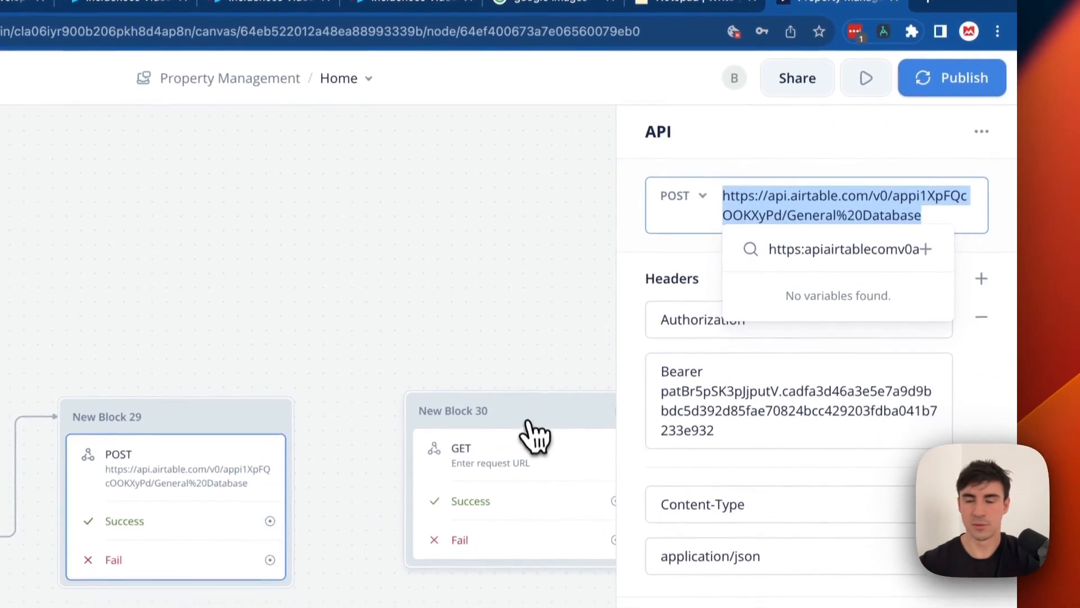
pyautogui.click(530, 445)
pyautogui.click(762, 211)
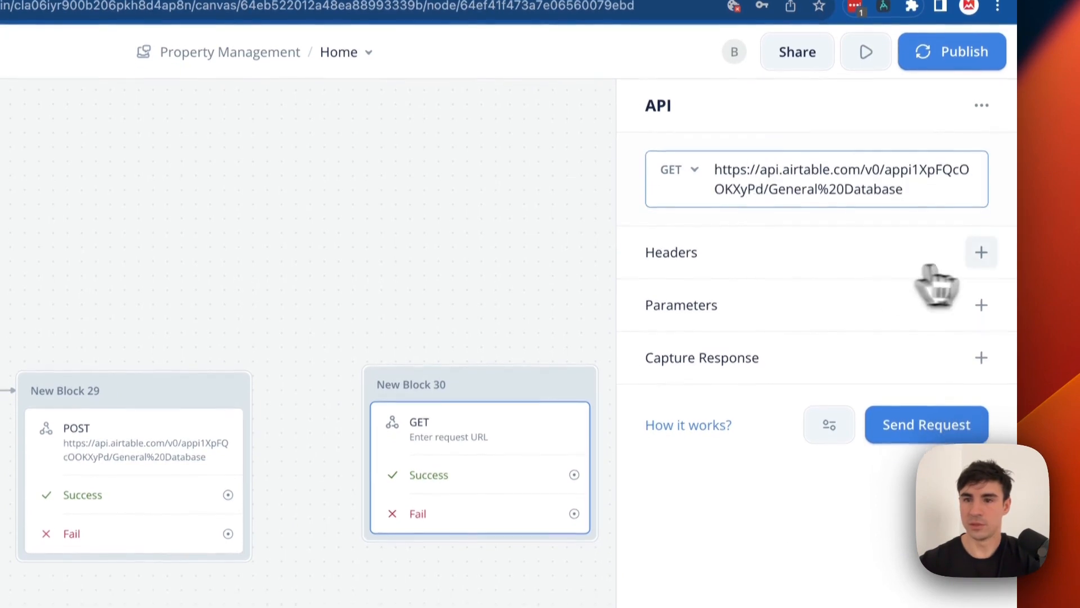
pyautogui.click(981, 265)
pyautogui.click(719, 283)
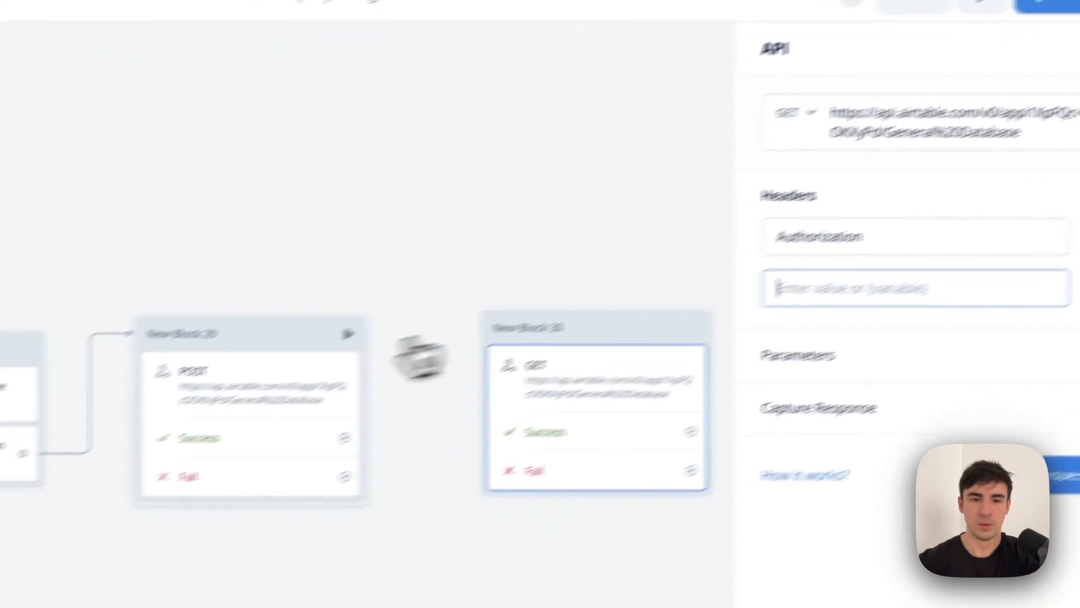
pyautogui.click(197, 435)
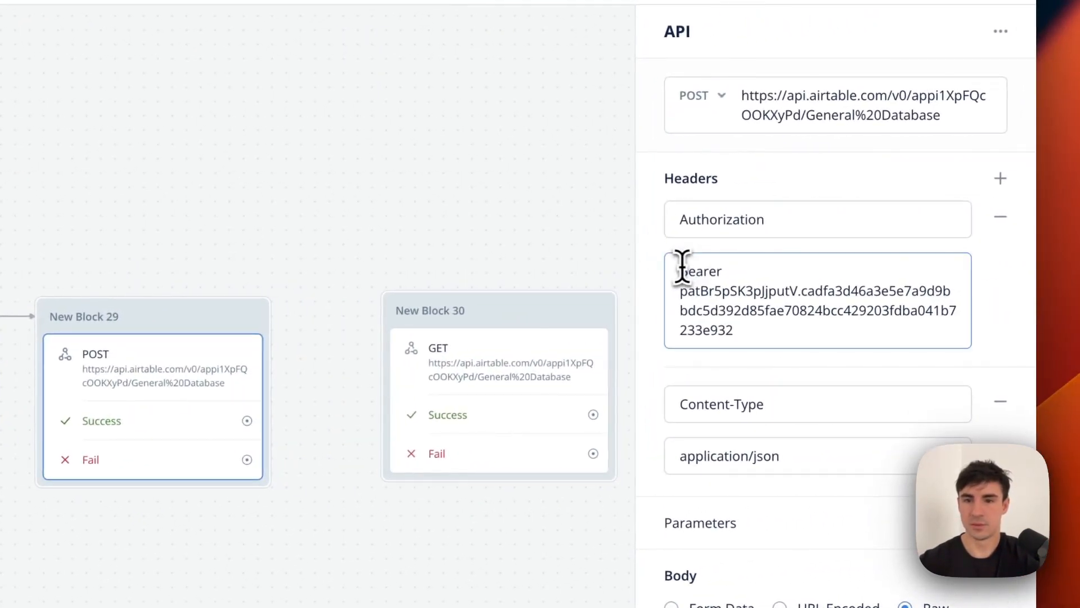
pyautogui.click(507, 310)
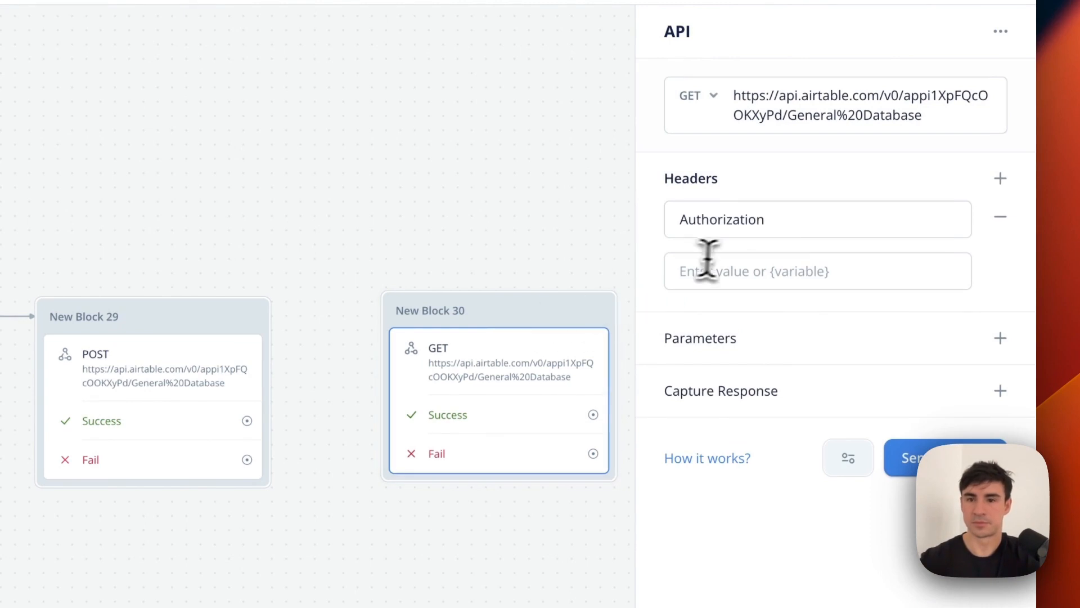
# Connect Block 29's Success path to New Block 30.
pyautogui.scroll(-1, 548, 365)
pyautogui.moveTo(499, 289); pyautogui.dragTo(472, 289)
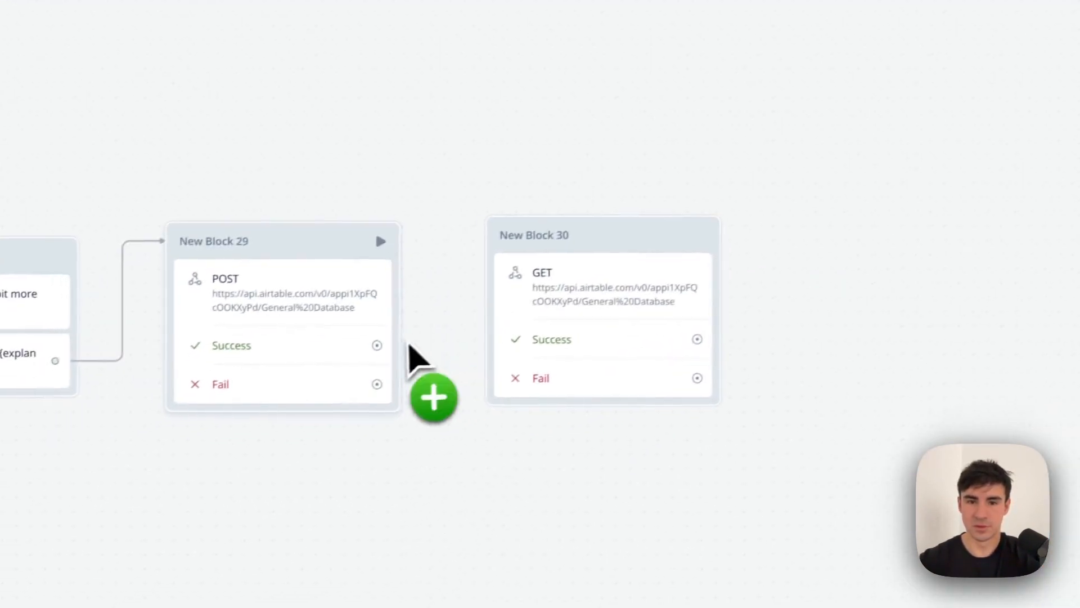
pyautogui.moveTo(377, 345); pyautogui.dragTo(453, 265)
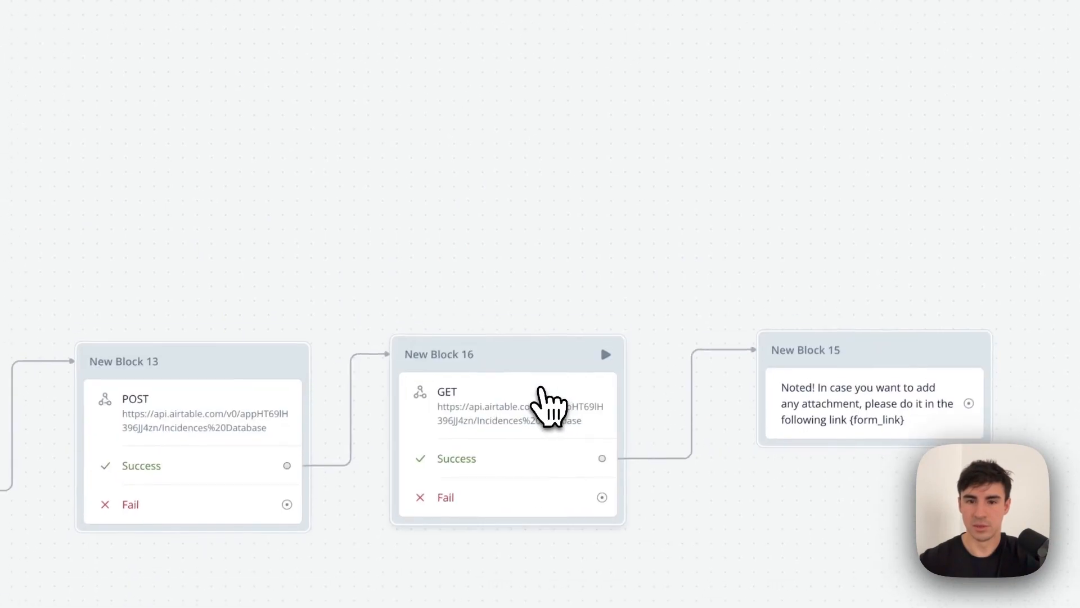
# Review a finished GET request's query parameter as a reference.
pyautogui.click(543, 400)
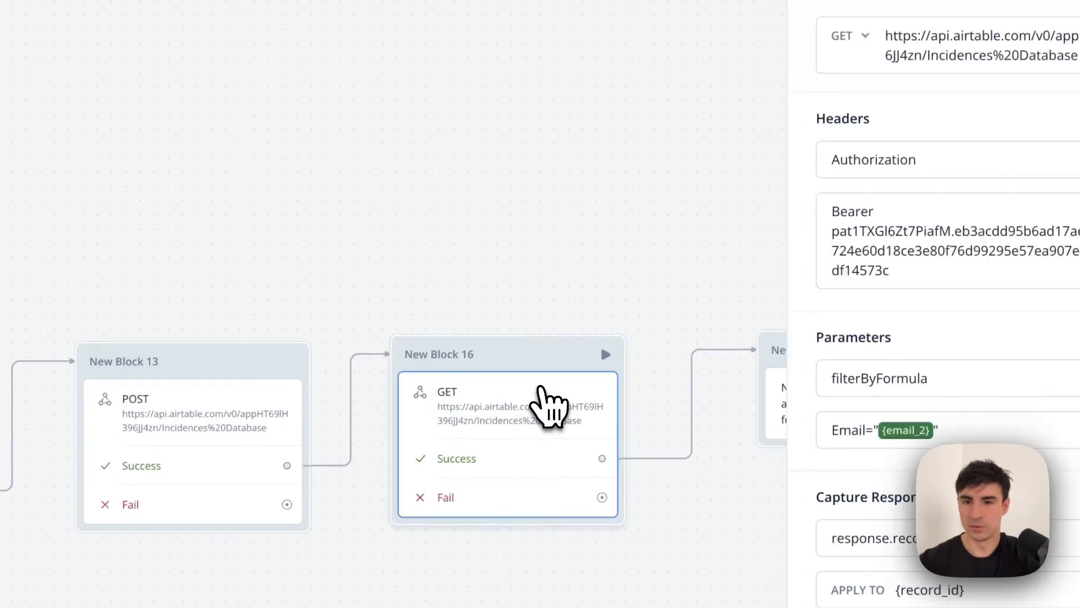
pyautogui.scroll(-1, 938, 339)
pyautogui.scroll(1, 937, 338)
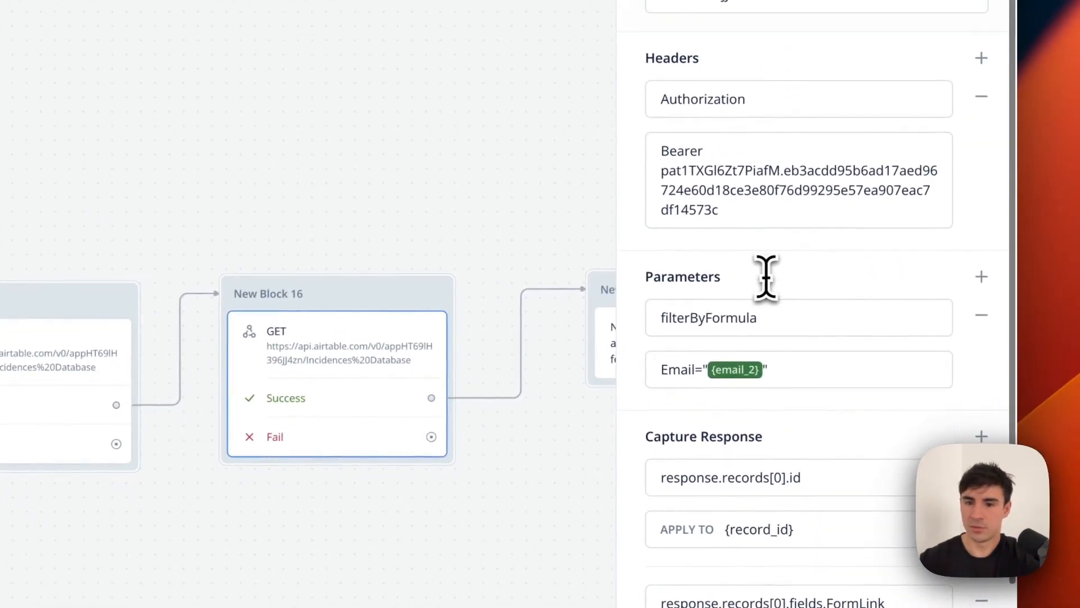
pyautogui.scroll(-1, 766, 277)
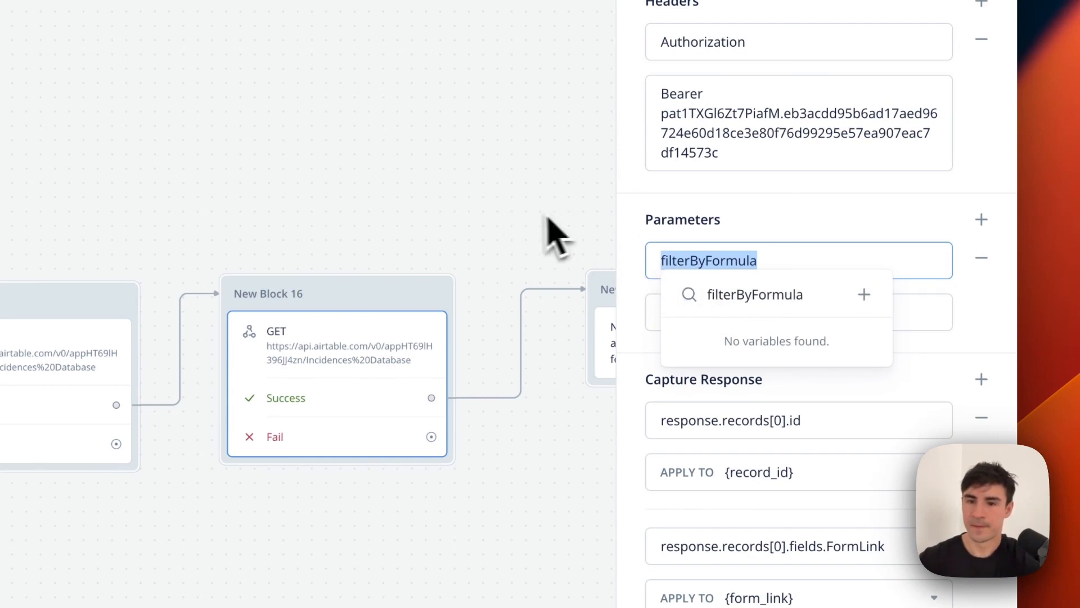
pyautogui.click(926, 387)
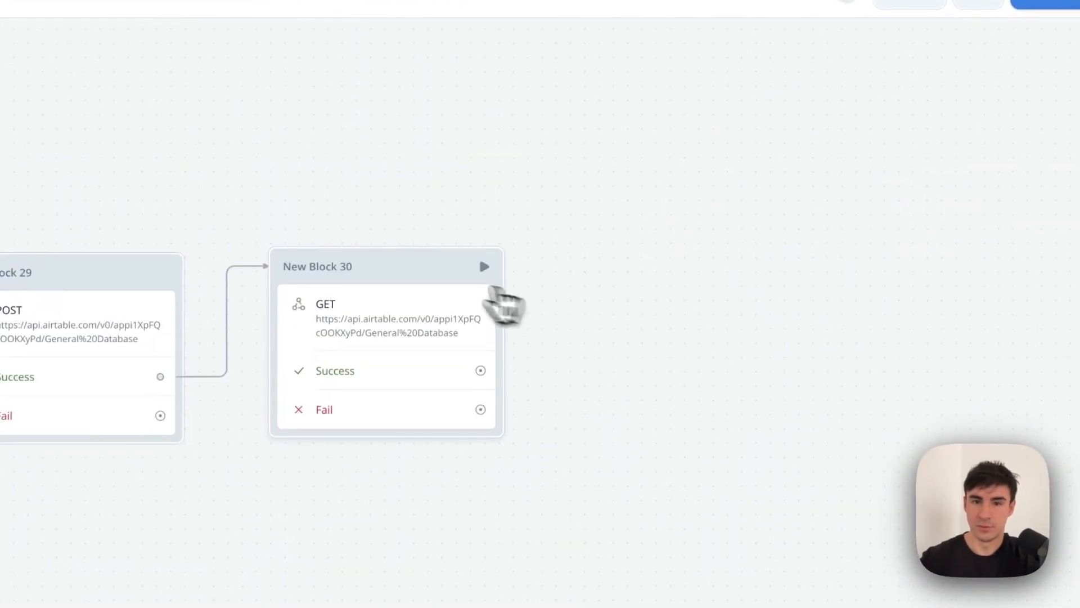
# Add parameter filterByFormula = Email="{email_2}" to New Block 30 and a Capture Response row.
pyautogui.click(495, 290)
pyautogui.click(981, 255)
pyautogui.click(982, 256)
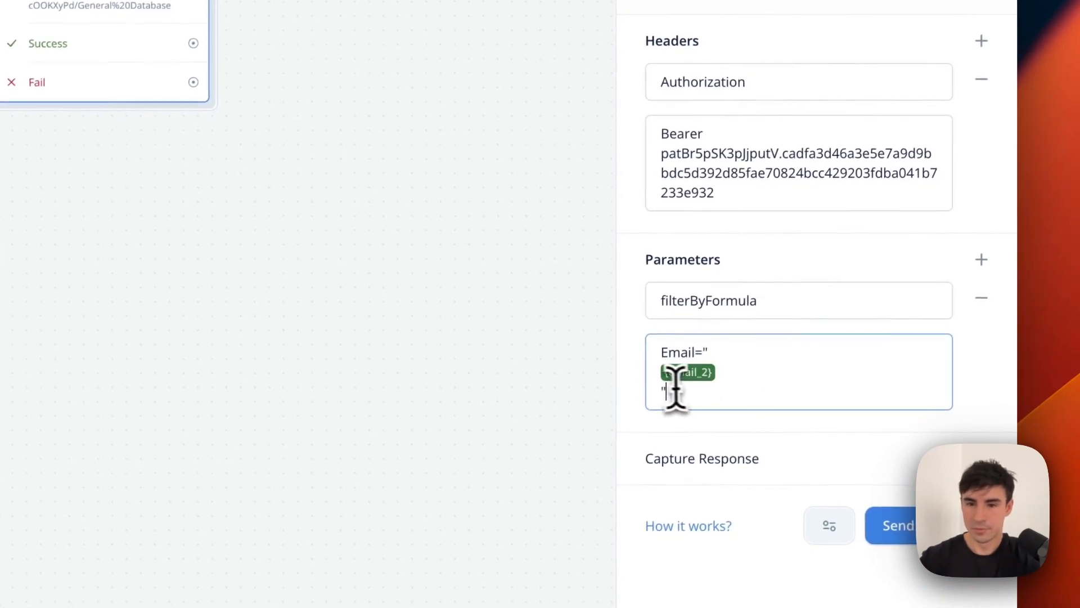
pyautogui.write('"')
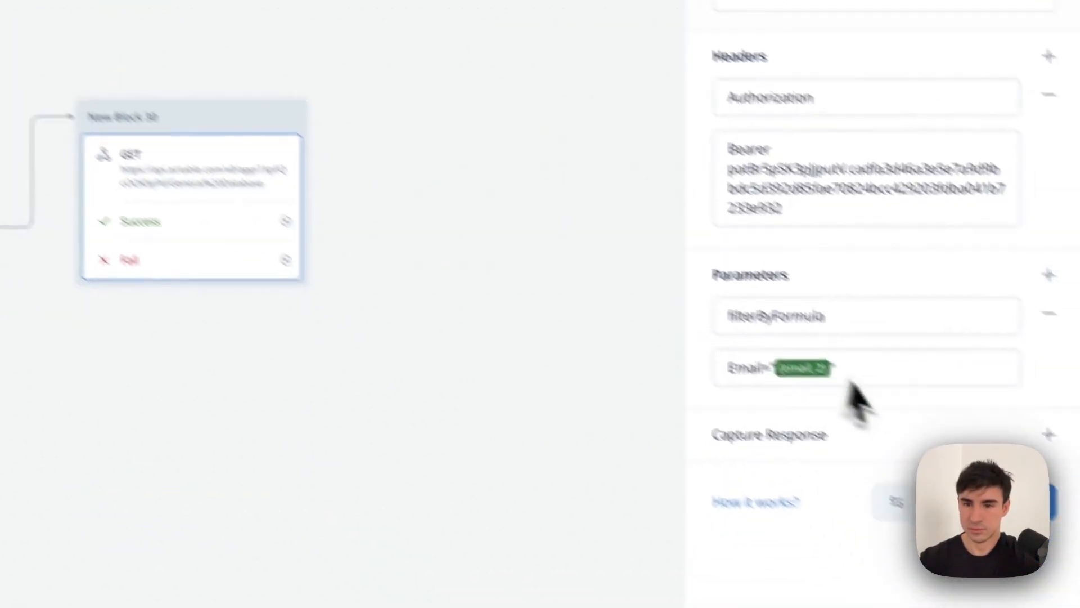
pyautogui.click(984, 337)
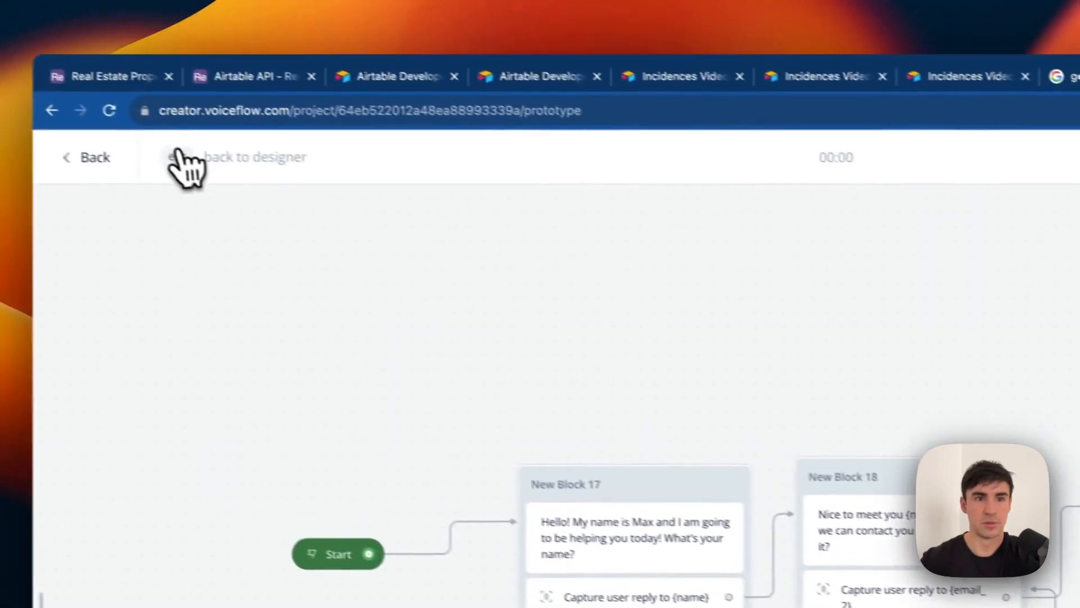
# Capture response.records[0].id into the record_id variable in New Block 30's GET request.
pyautogui.click(181, 159)
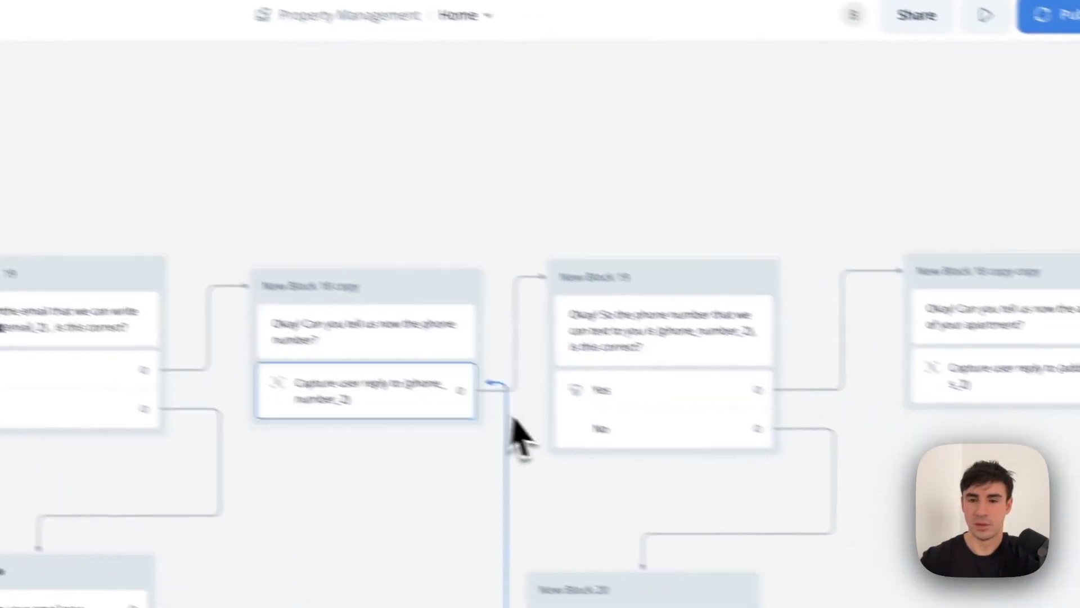
pyautogui.hscroll(15, 518, 433)
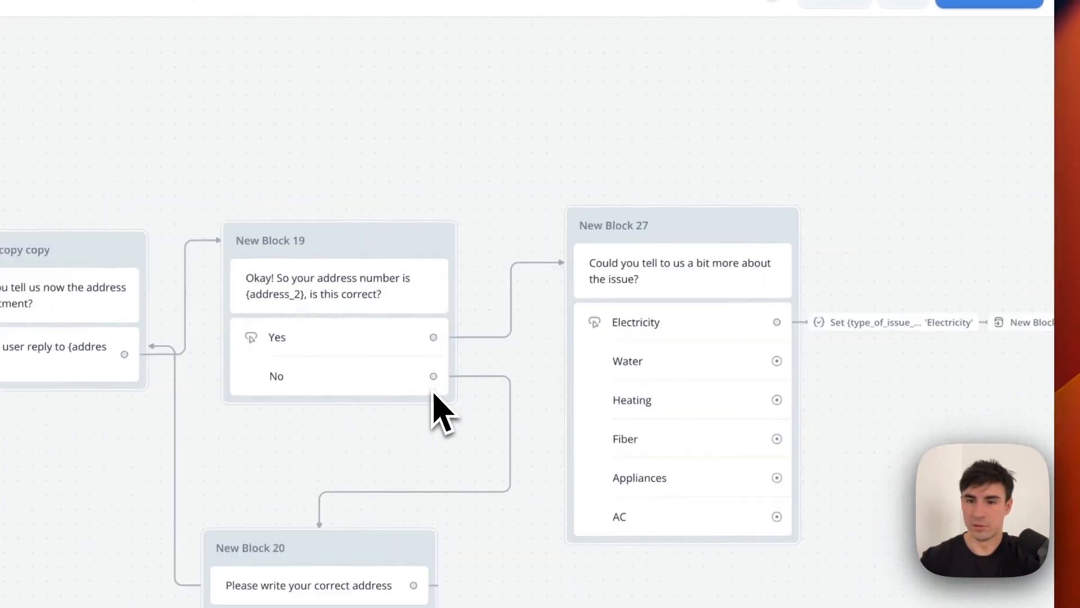
pyautogui.hscroll(10, 439, 410)
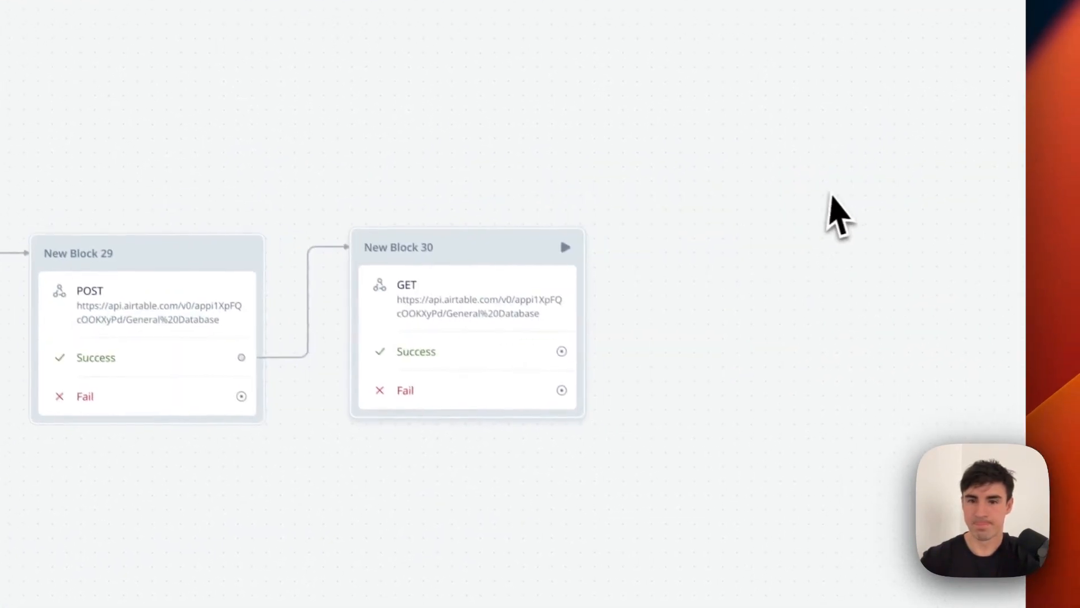
pyautogui.click(520, 293)
pyautogui.click(772, 523)
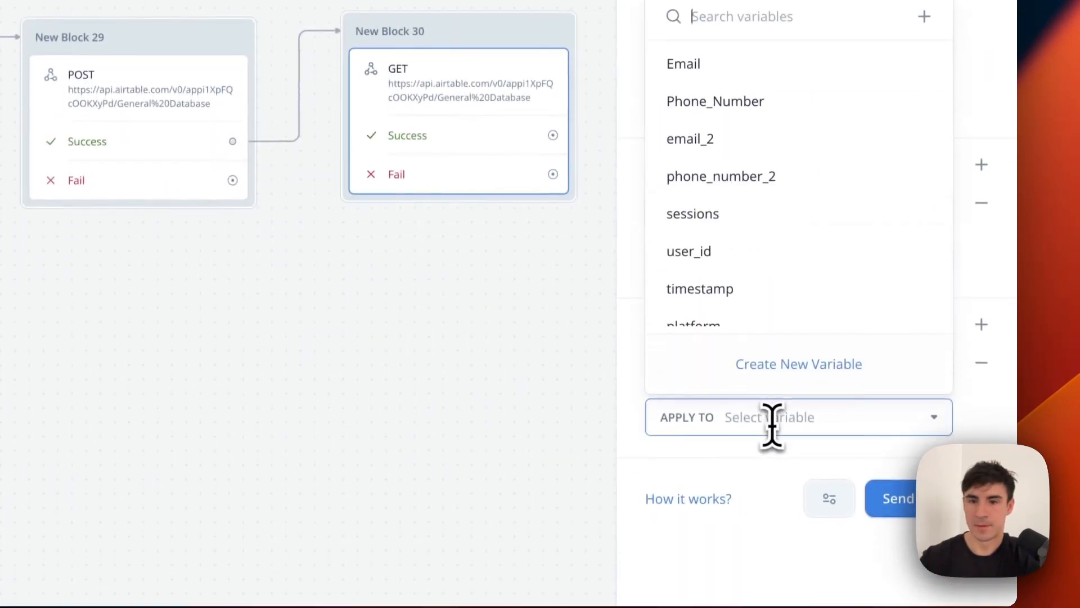
pyautogui.write('rec')
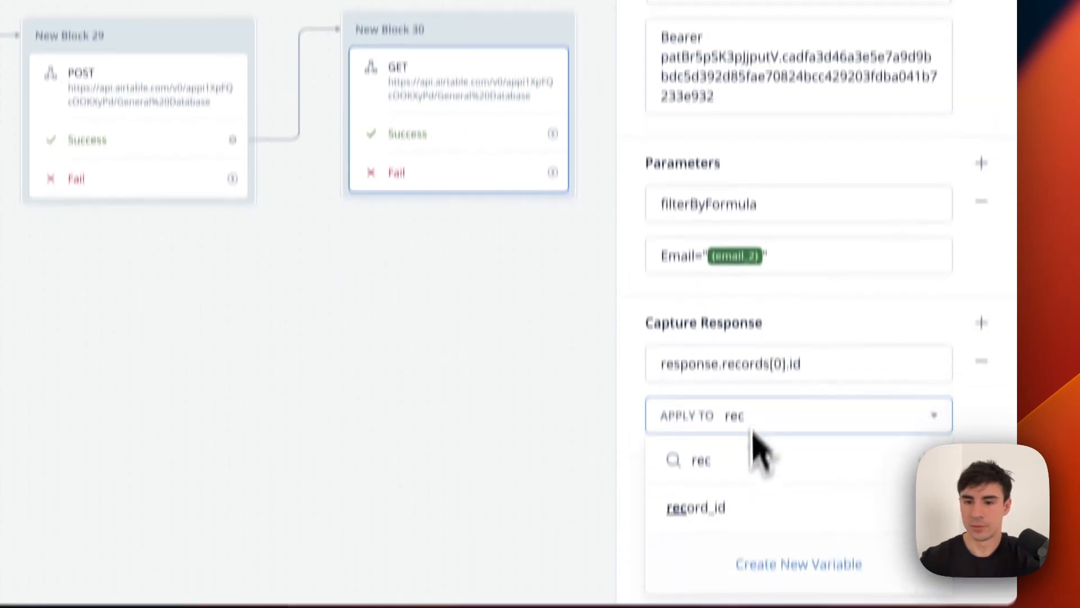
pyautogui.click(732, 508)
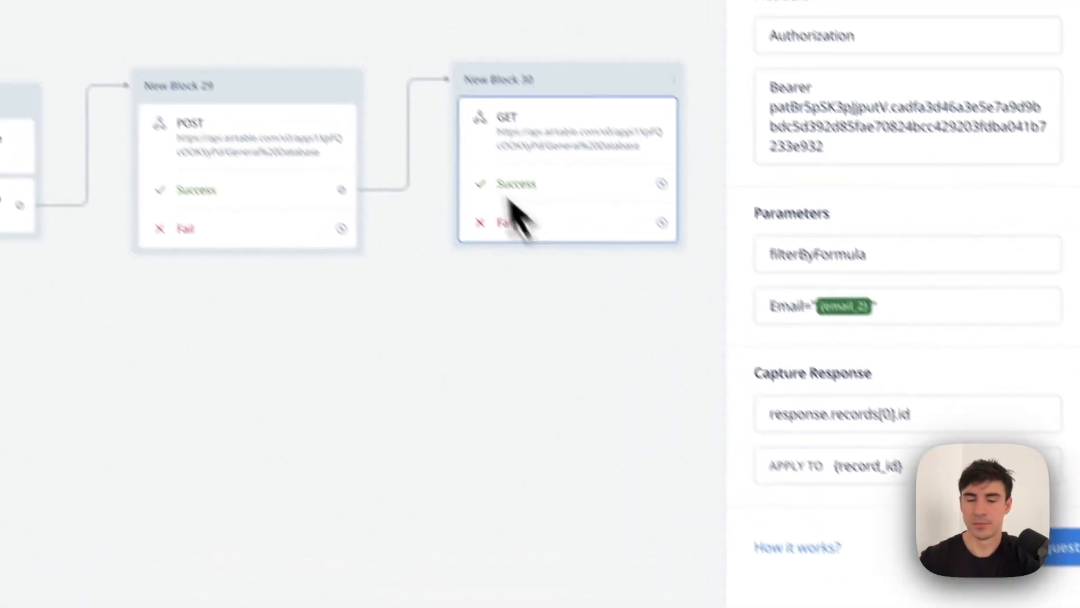
# Copy the FormLink response path from Block 16's GET request and add a second capture row.
pyautogui.scroll(10, 464, 332)
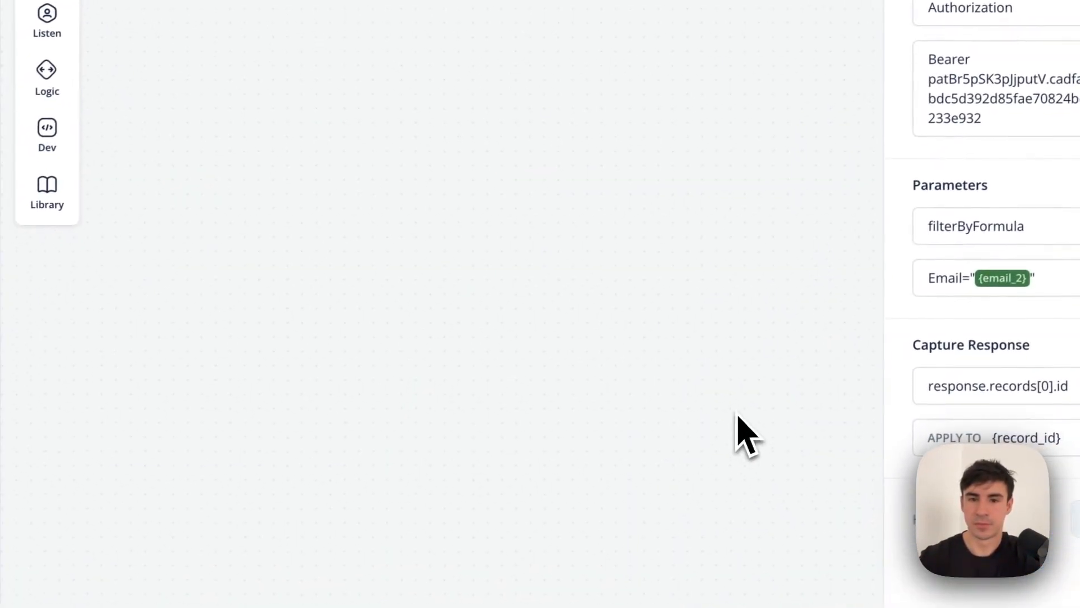
pyautogui.scroll(-5, 467, 333)
pyautogui.click(377, 214)
pyautogui.scroll(-2, 946, 360)
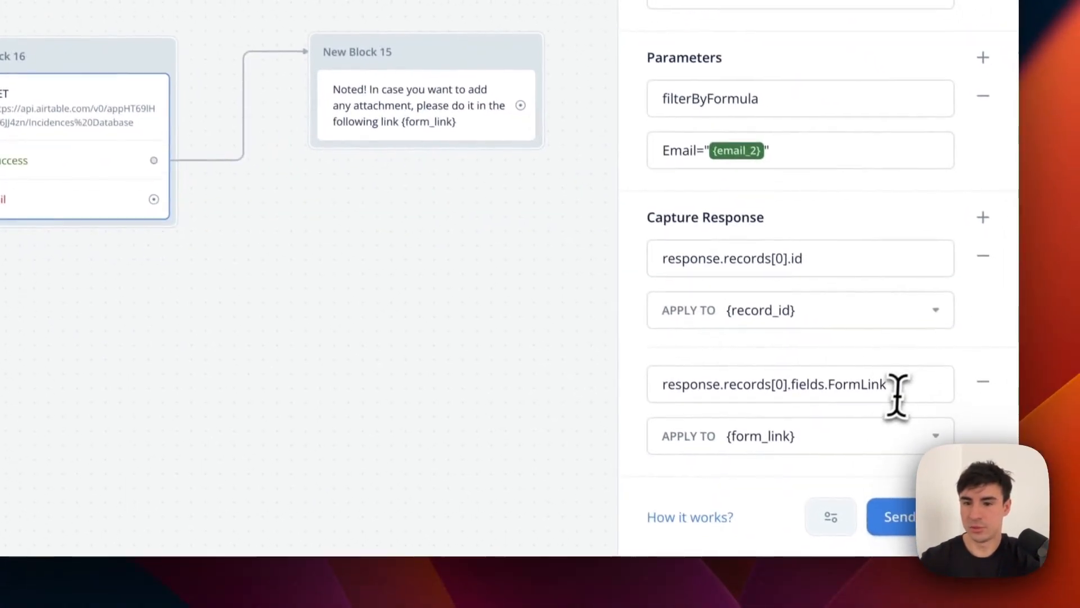
pyautogui.click(902, 389)
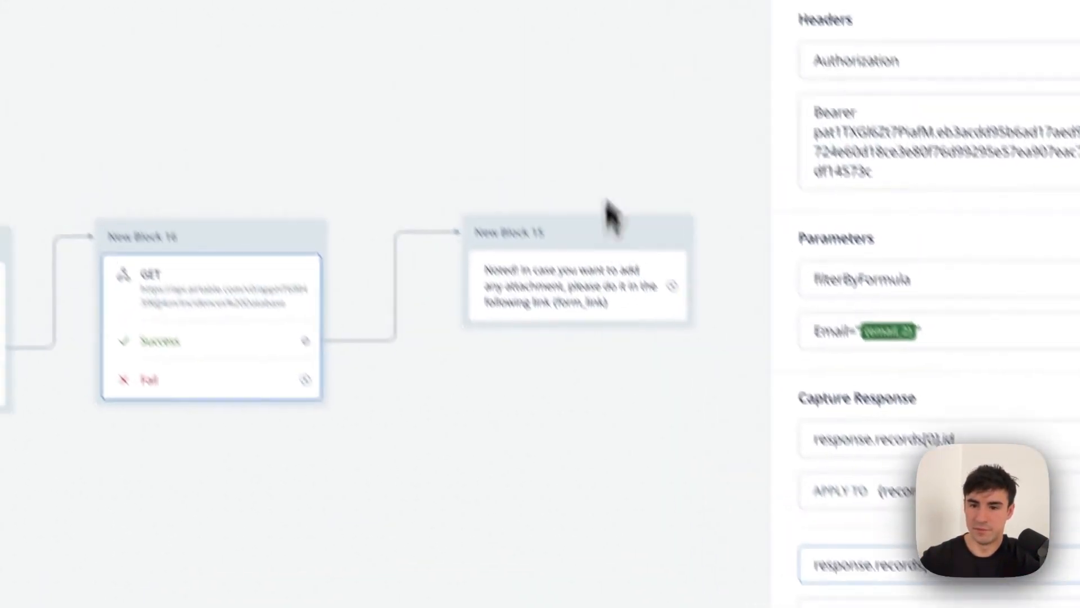
pyautogui.click(454, 11)
pyautogui.scroll(10, 653, 232)
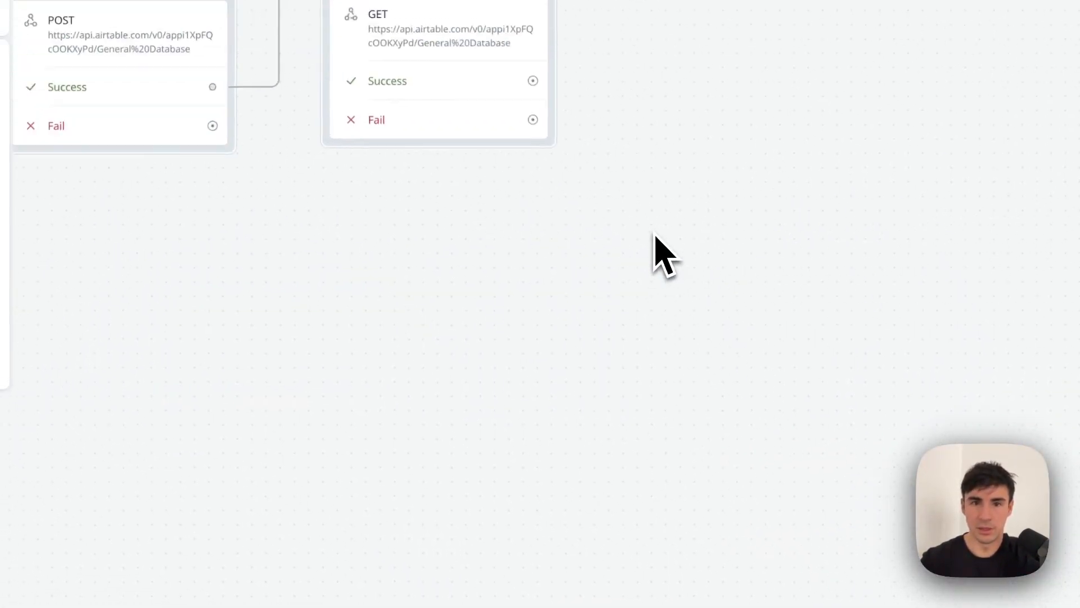
pyautogui.rightClick(444, 124)
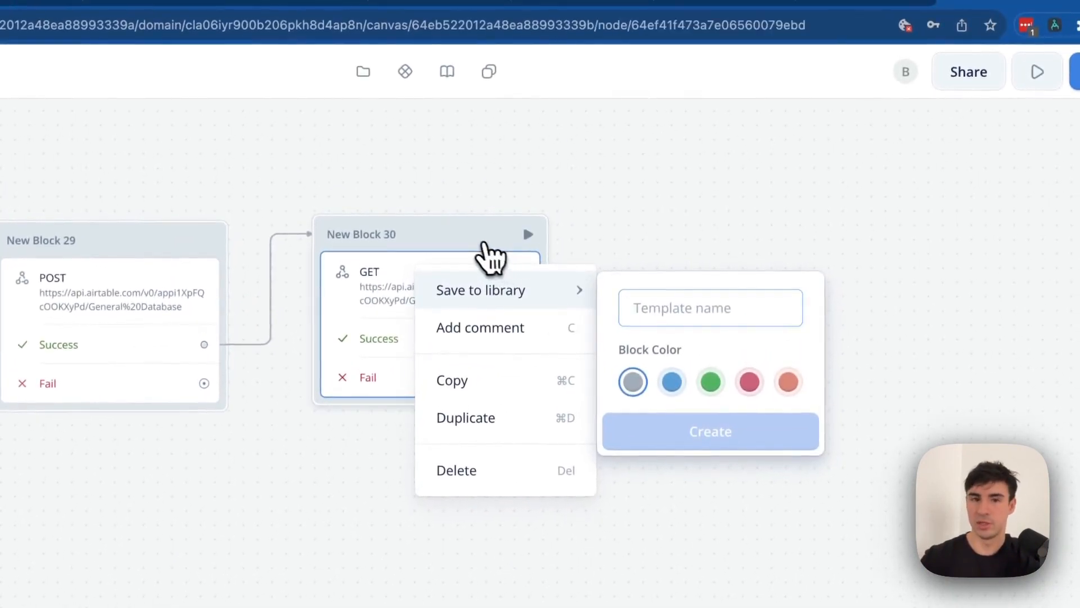
pyautogui.click(490, 260)
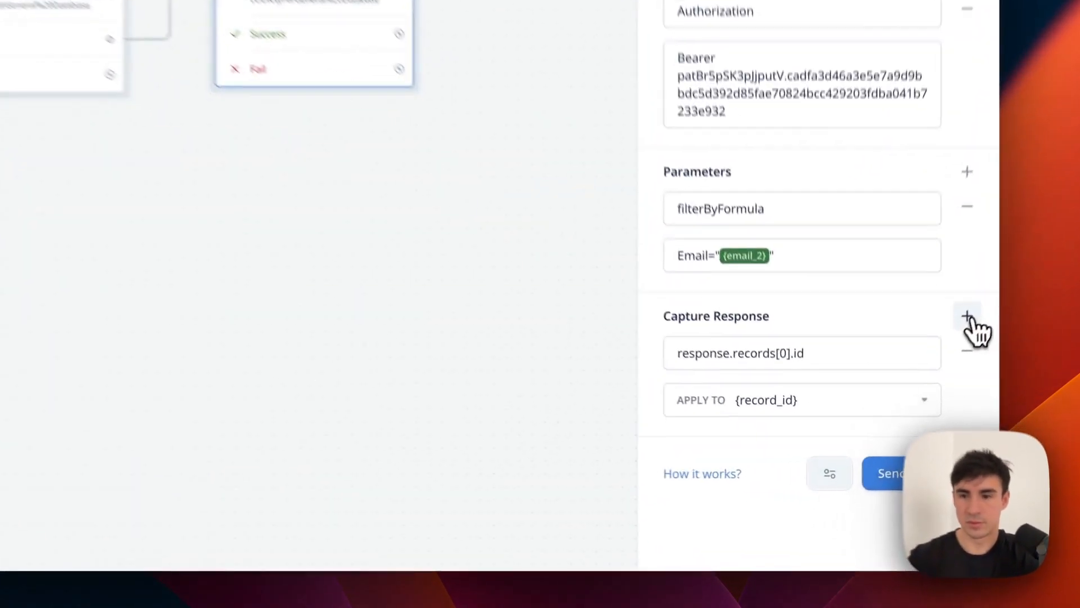
pyautogui.click(907, 403)
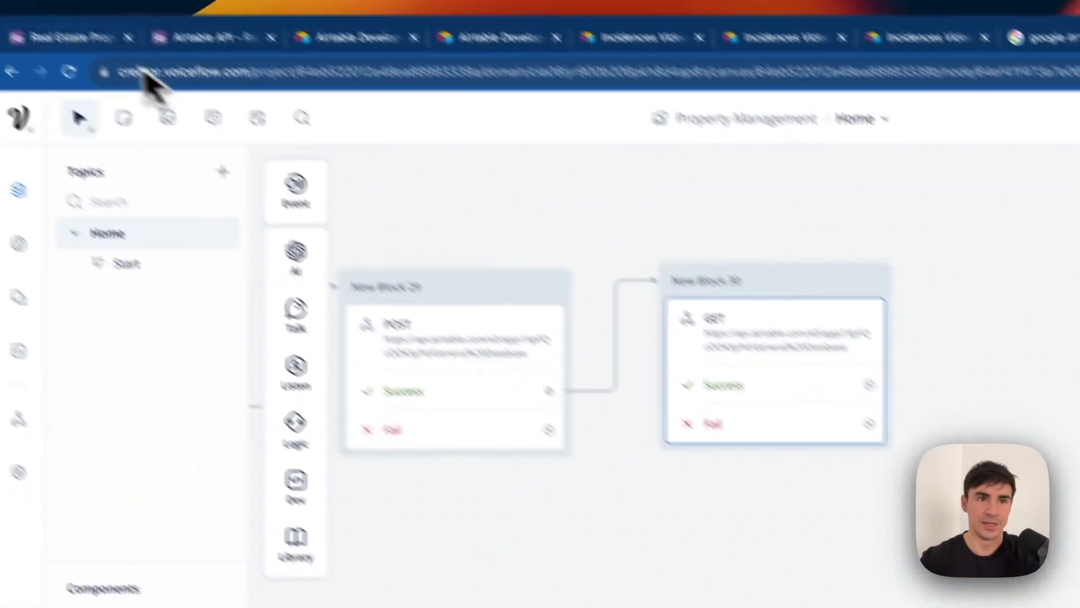
# Store response.records[0].fields.FormLink in form_link and drag out the Success path.
pyautogui.click(121, 37)
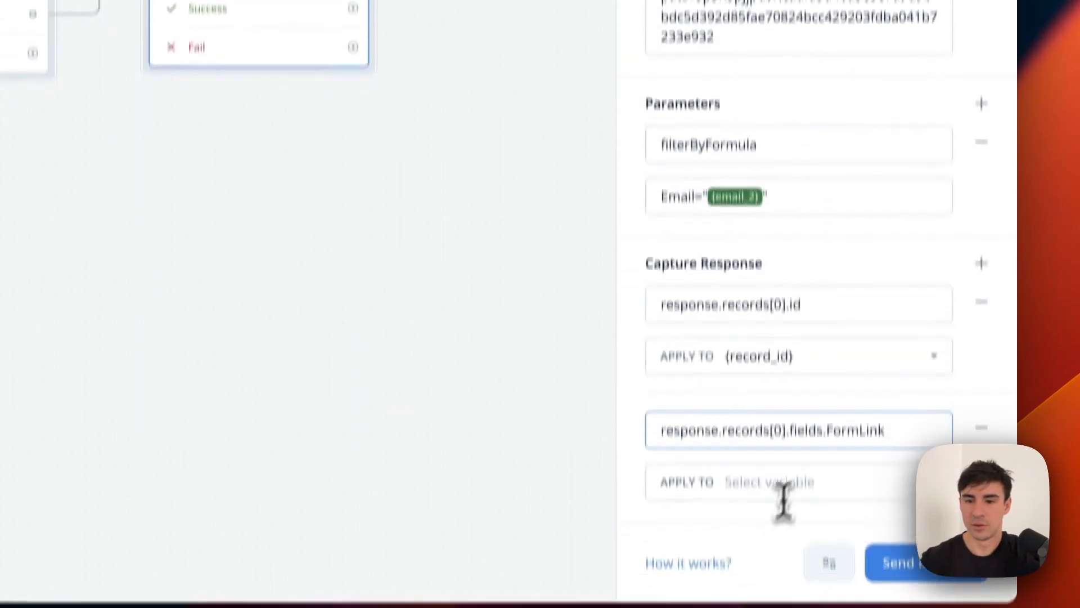
pyautogui.click(808, 425)
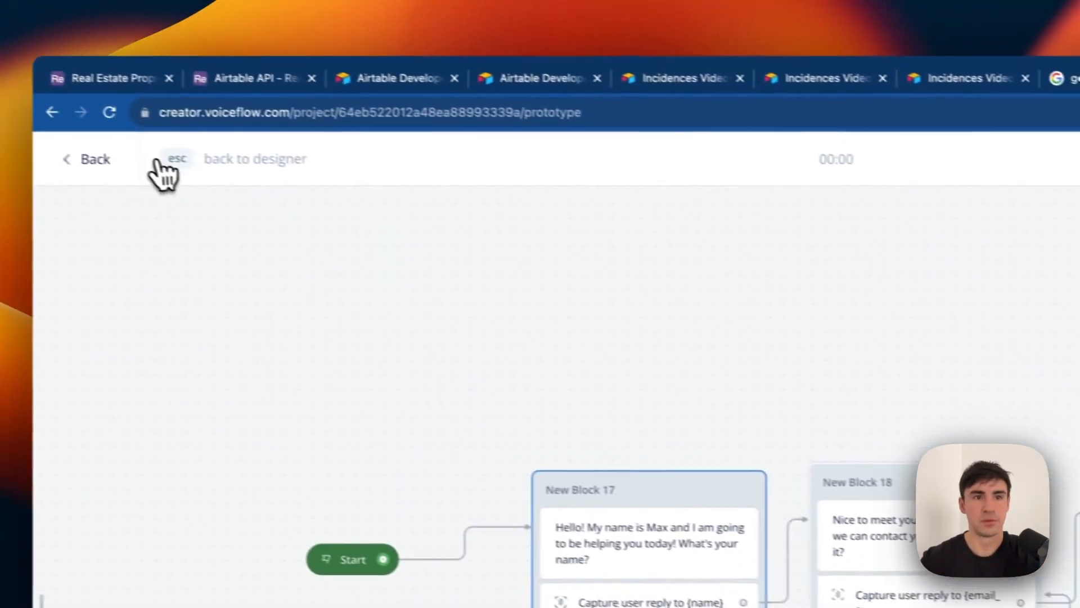
pyautogui.click(102, 160)
pyautogui.hscroll(20, 491, 330)
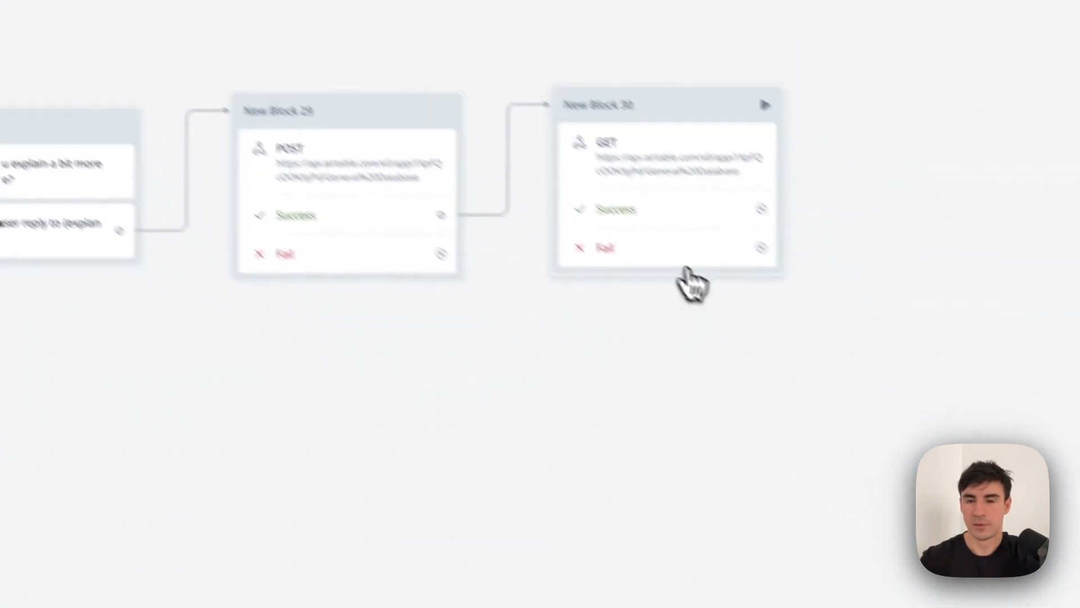
pyautogui.click(955, 453)
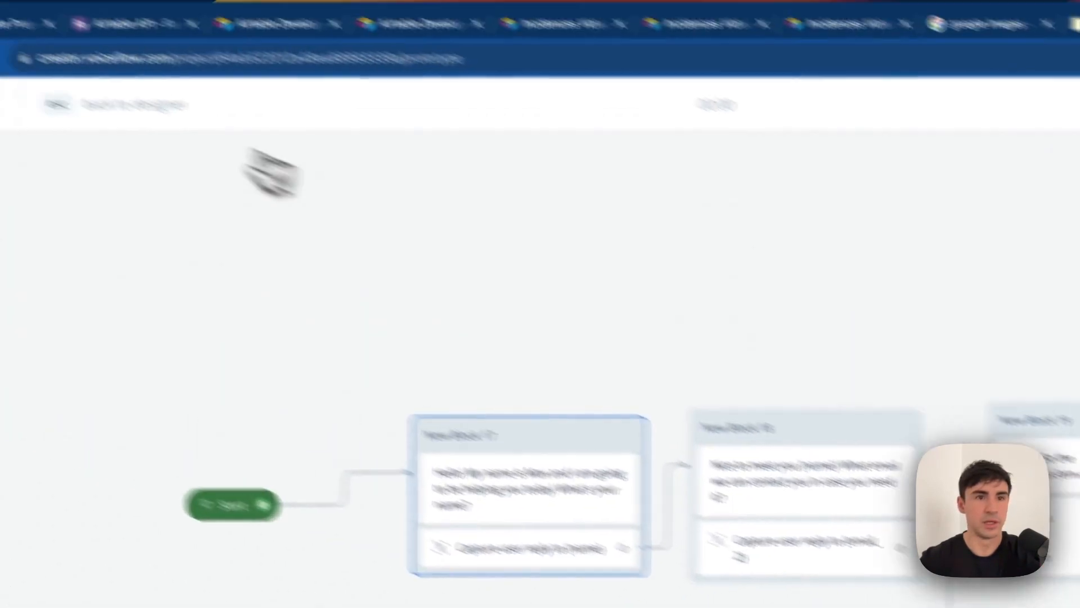
pyautogui.hscroll(5, 687, 332)
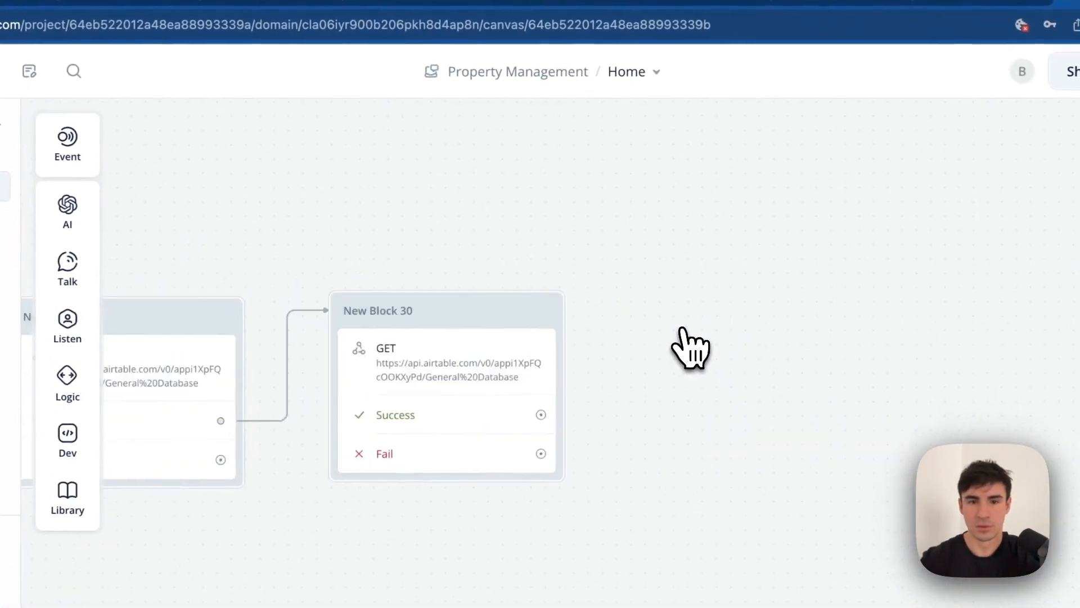
pyautogui.hscroll(-1, 687, 331)
pyautogui.click(545, 434)
pyautogui.scroll(-1, 785, 349)
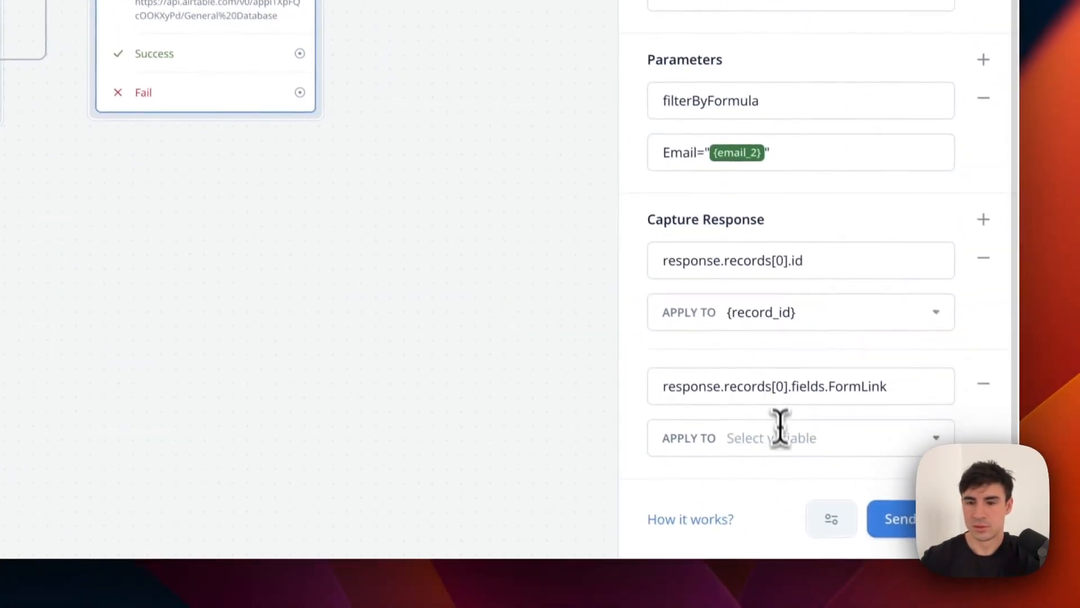
pyautogui.click(796, 467)
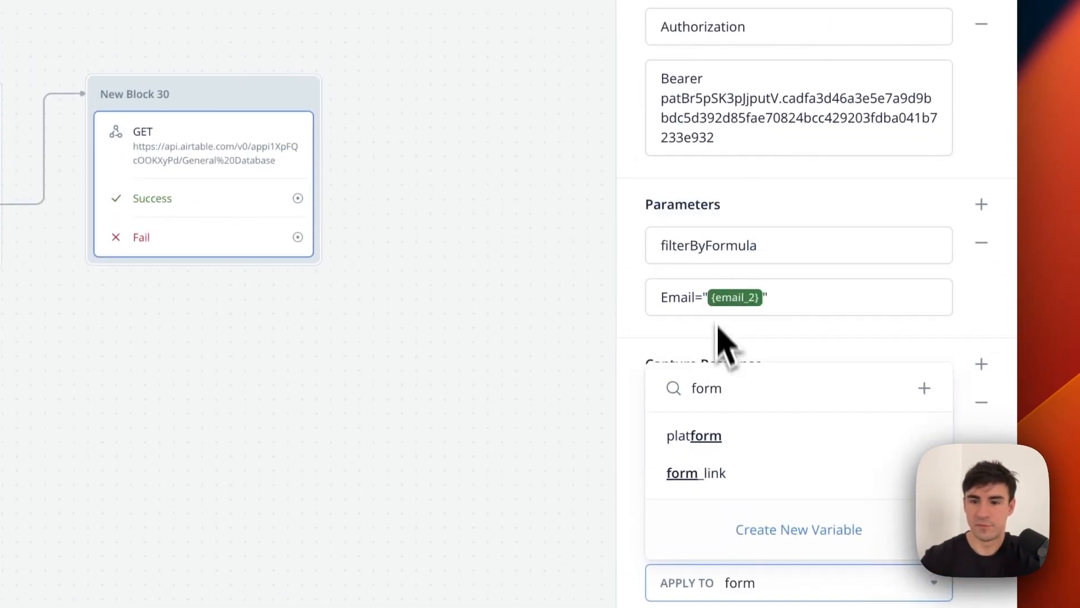
pyautogui.click(756, 485)
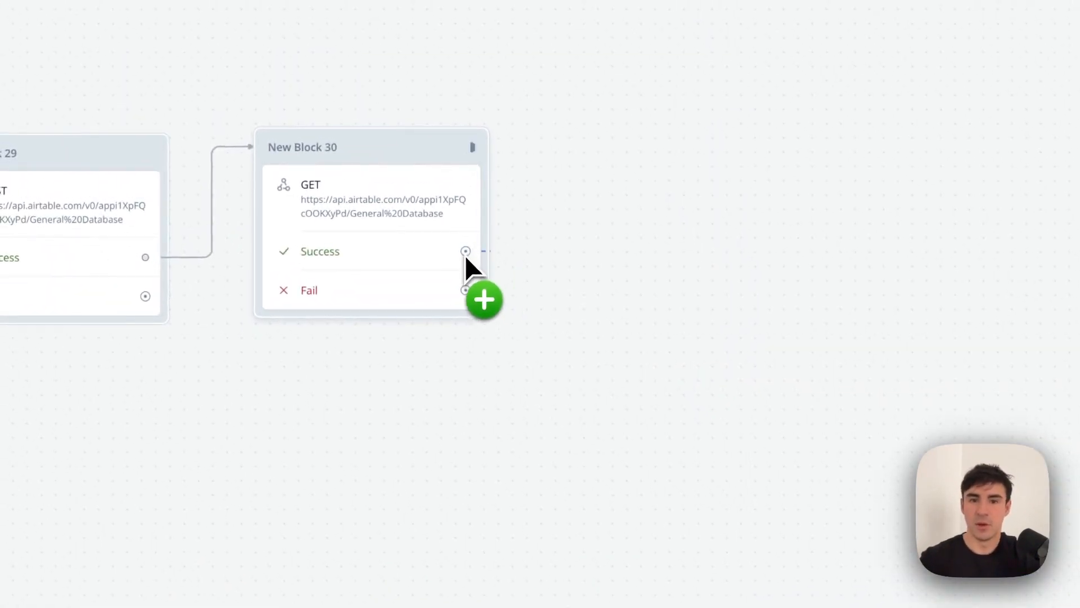
pyautogui.moveTo(464, 252); pyautogui.dragTo(596, 153)
# Add a Text reply 'Great! Please add a video attachment showign the issue {form_link}'.
pyautogui.moveTo(680, 218)
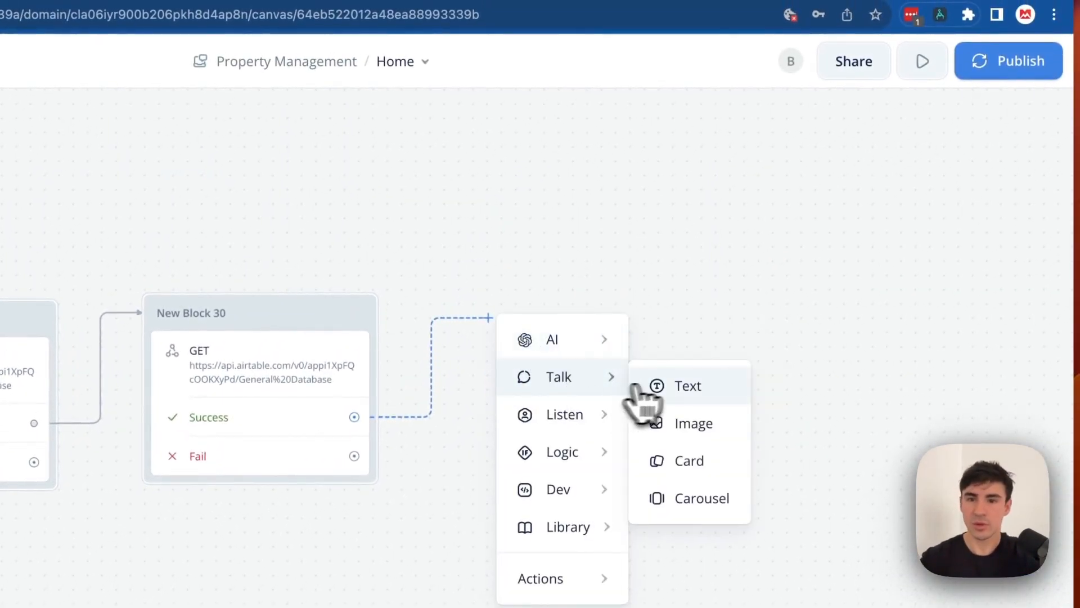
pyautogui.click(636, 388)
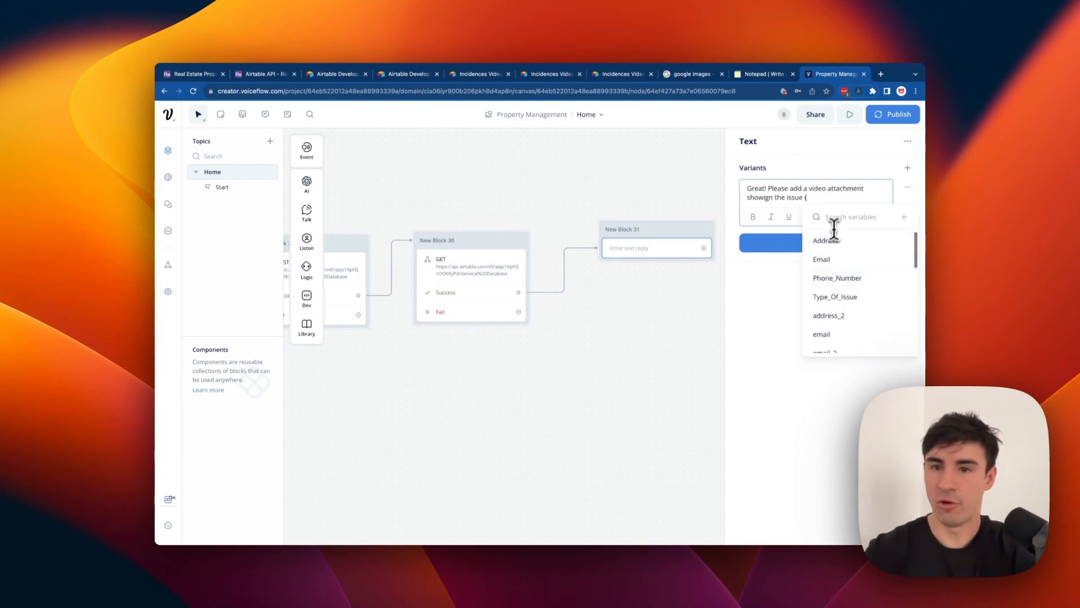
pyautogui.write('form')
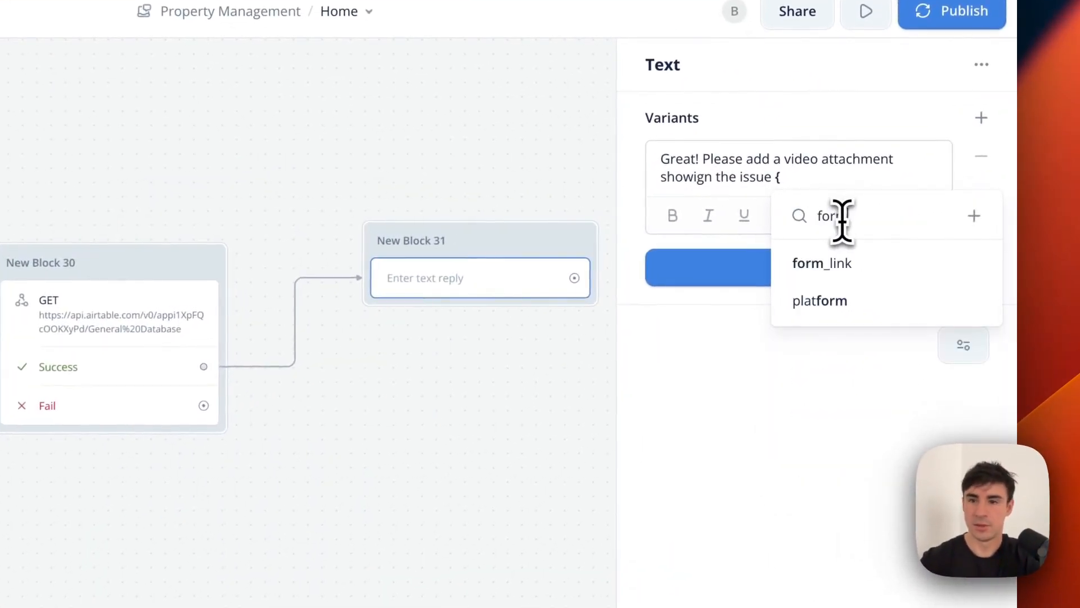
pyautogui.click(847, 251)
pyautogui.moveTo(855, 269)
pyautogui.click(445, 419)
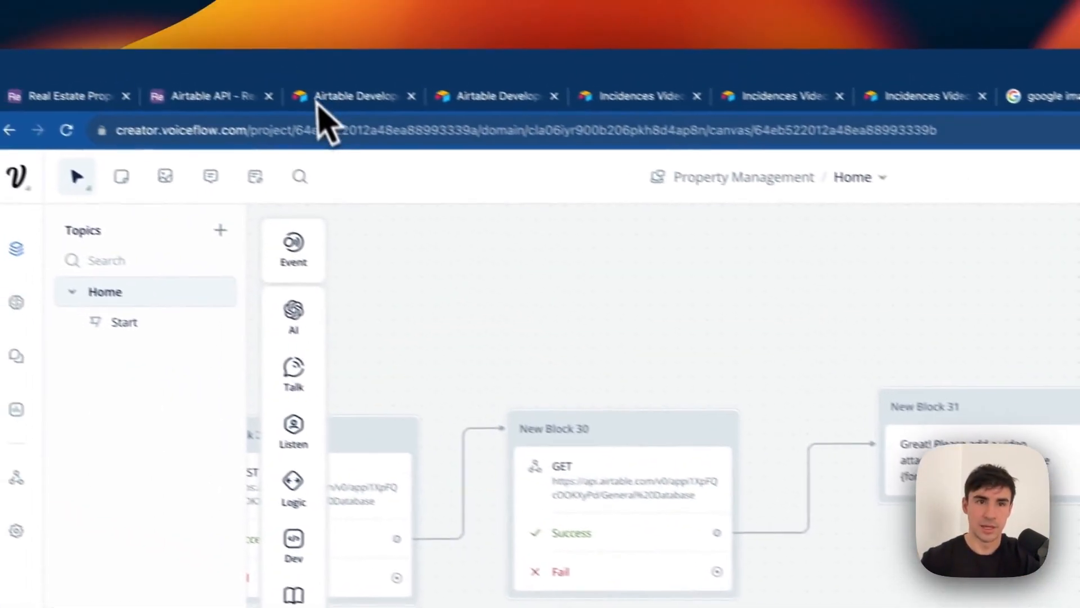
# Switch to Airtable and open the Real Estate Property Management base.
pyautogui.click(317, 99)
pyautogui.click(272, 107)
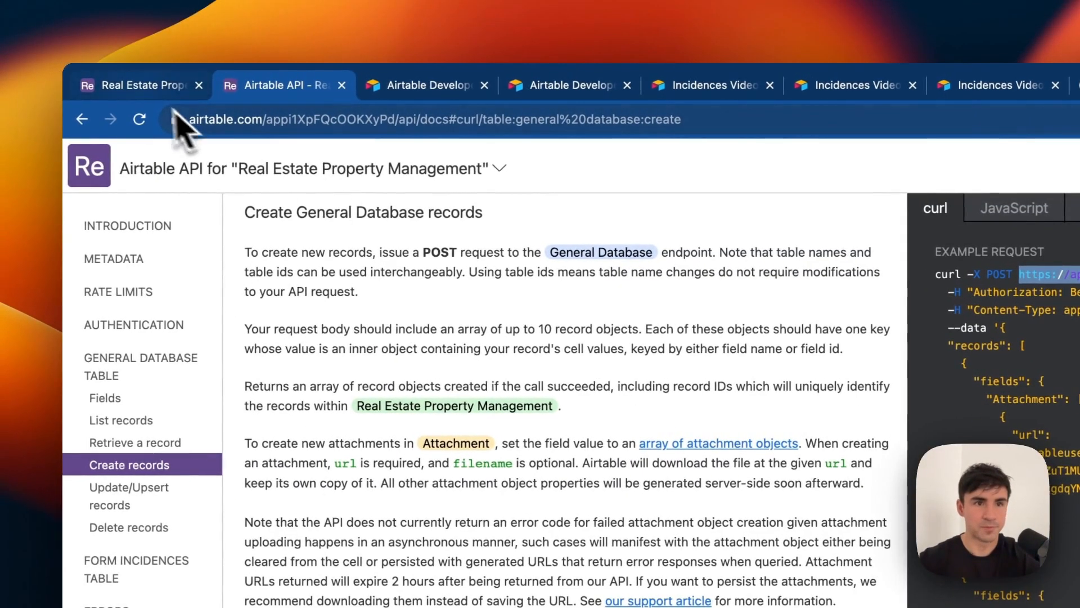
pyautogui.click(129, 84)
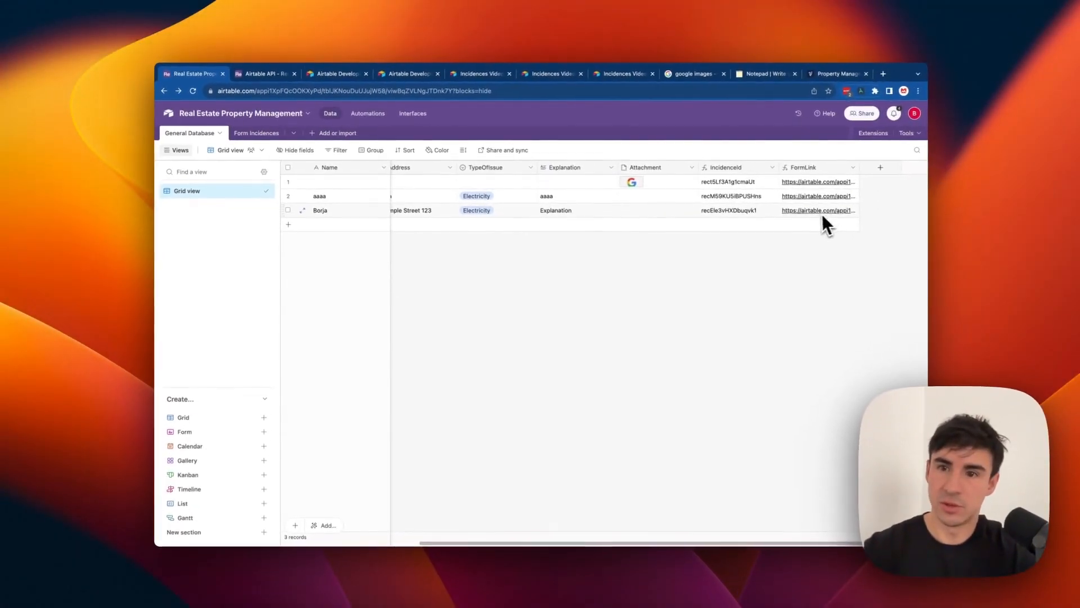
# Verify row 3's FormLink opens the prefilled Incidences Video Uploader form, browse both tables, then return to Voiceflow.
pyautogui.click(817, 214)
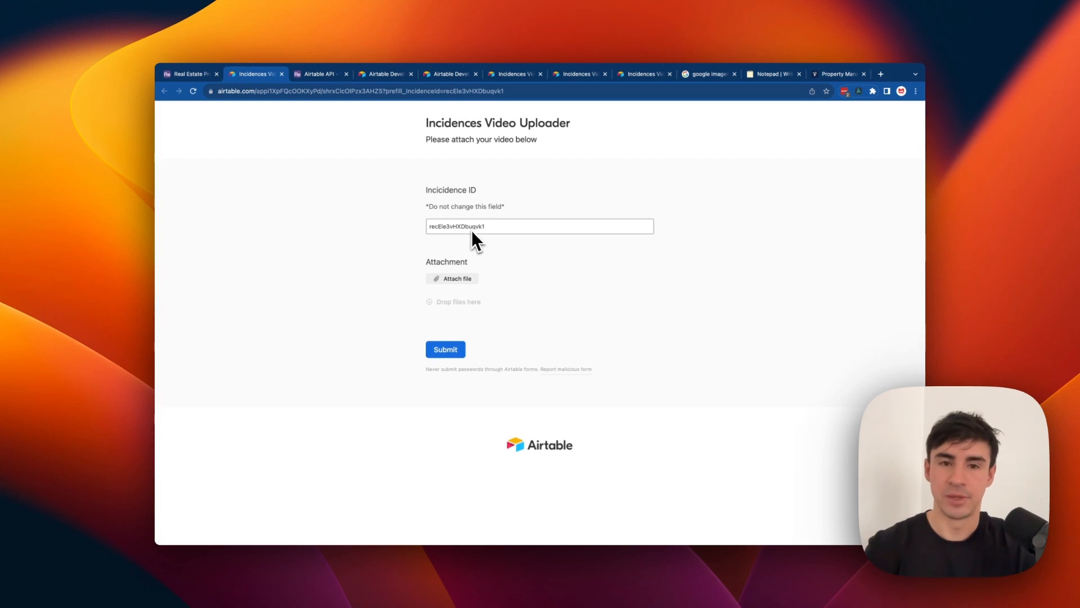
pyautogui.click(189, 74)
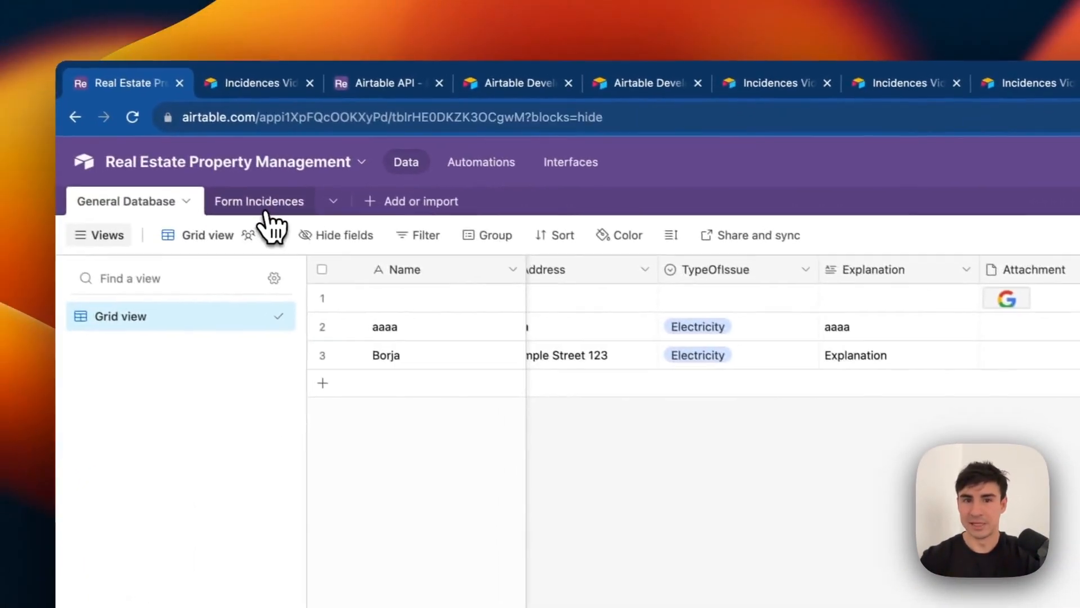
pyautogui.click(18, 135)
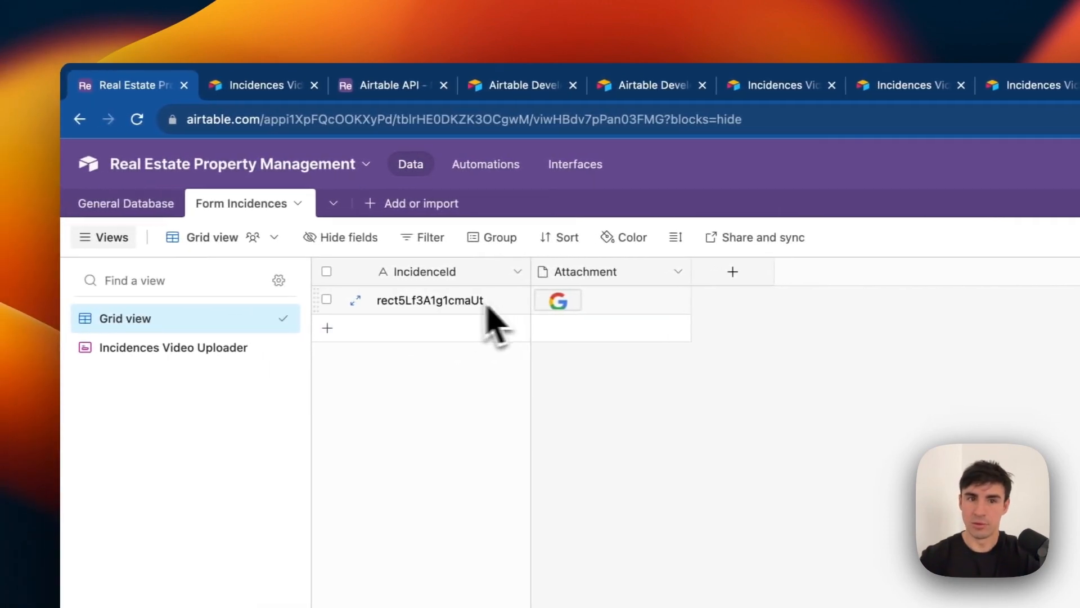
pyautogui.click(151, 214)
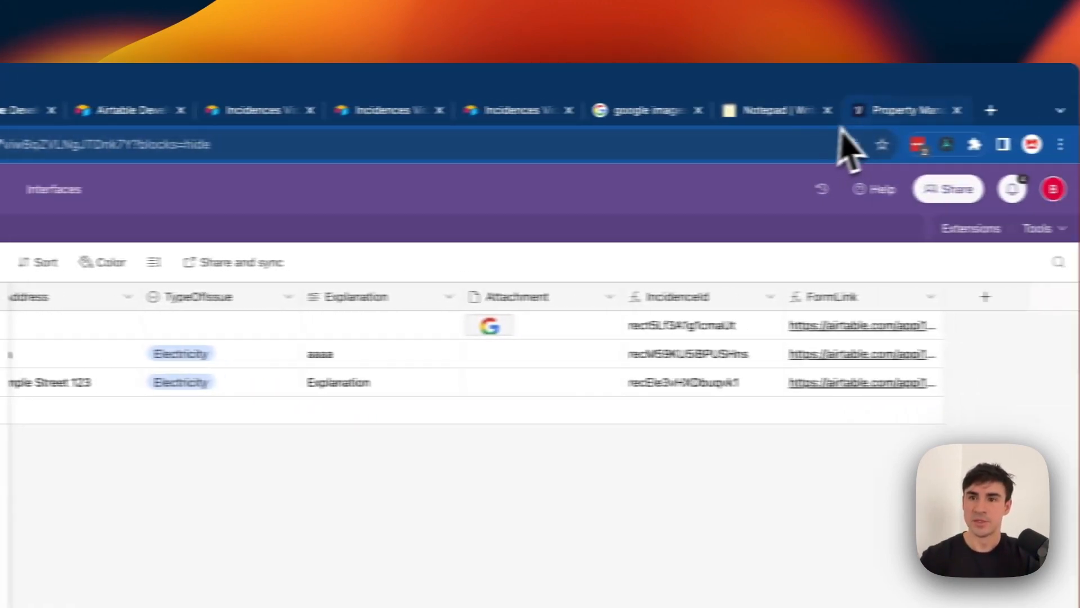
pyautogui.click(816, 121)
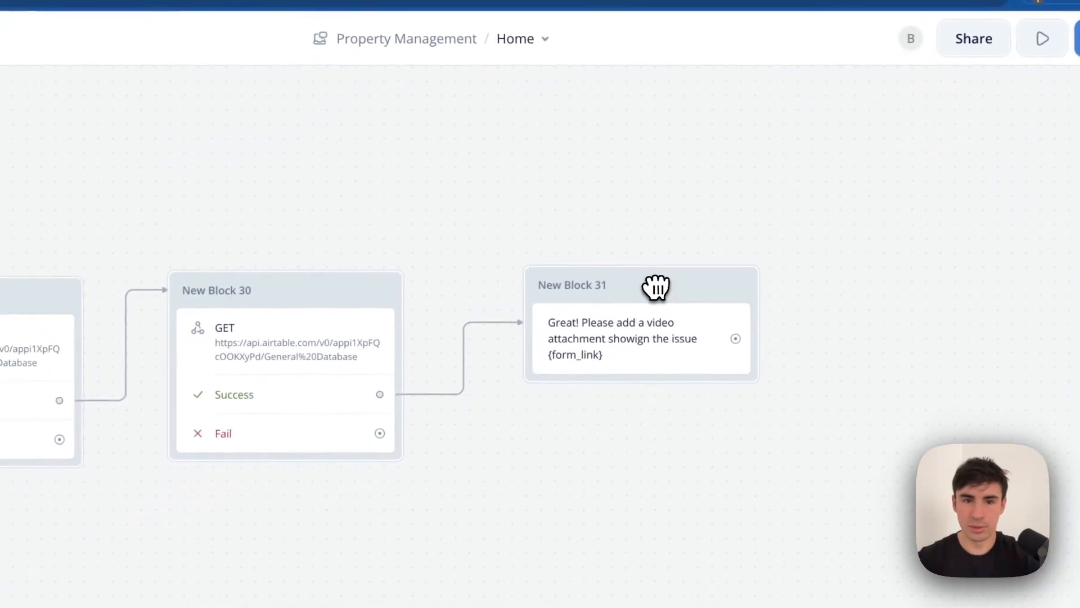
# Open New Block 30's GET request settings and start a test of it.
pyautogui.click(393, 288)
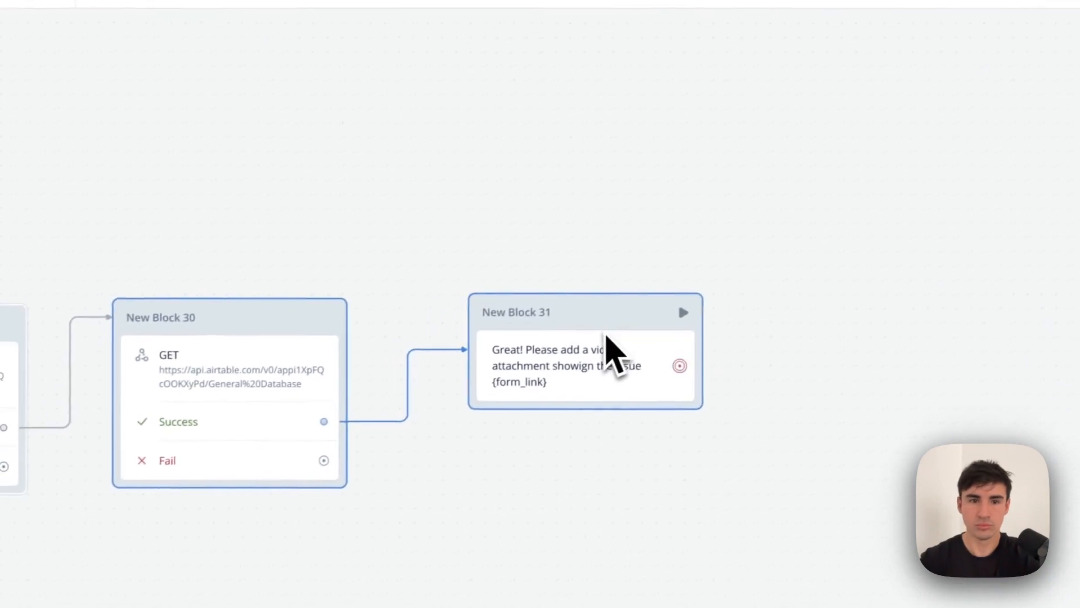
pyautogui.click(231, 354)
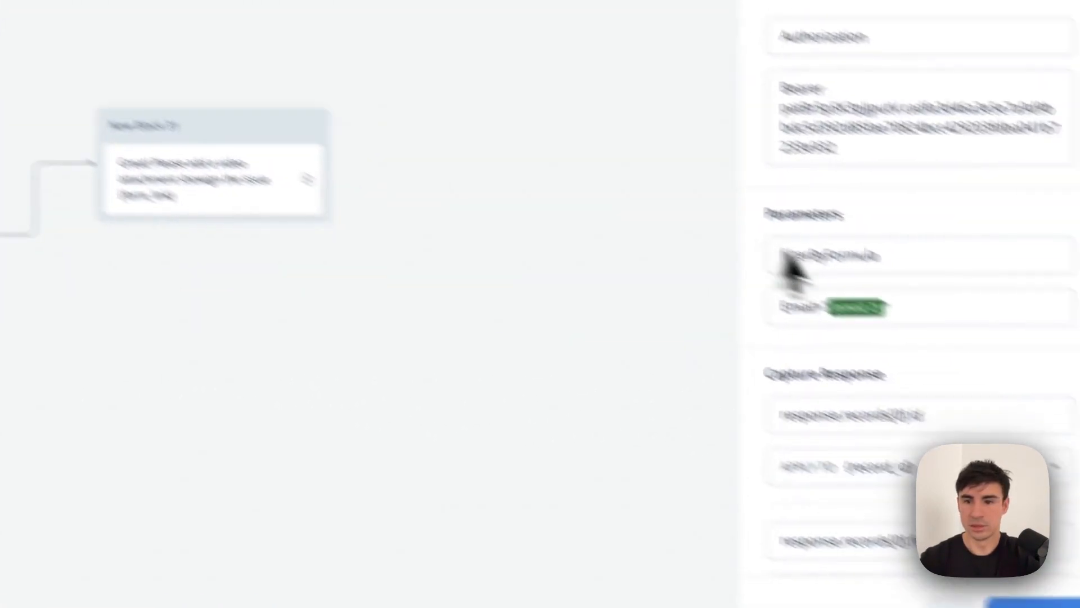
pyautogui.scroll(-2, 810, 259)
pyautogui.click(903, 559)
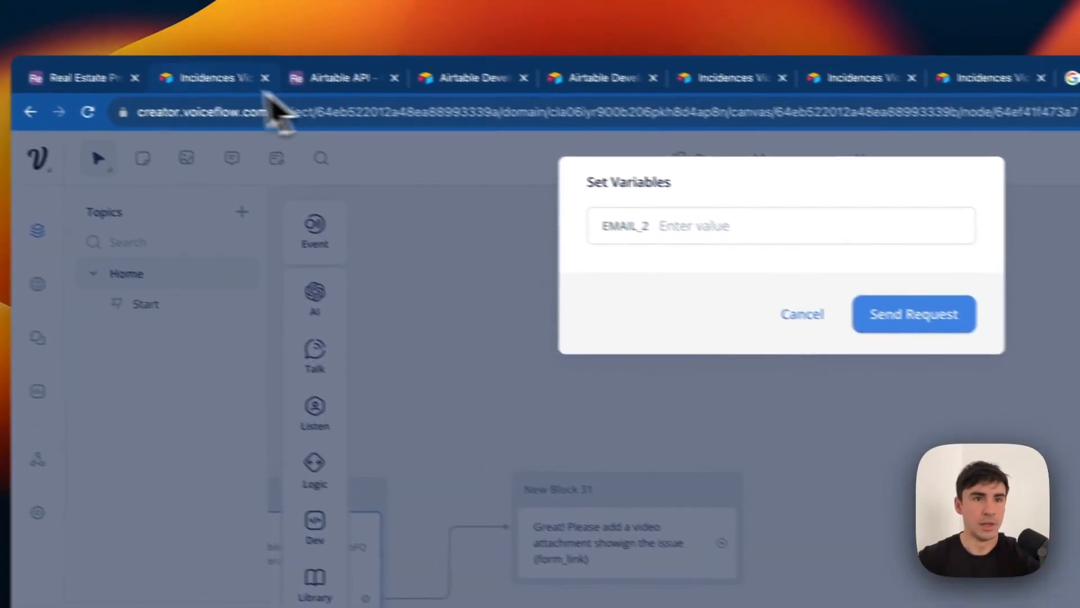
# Run the GET test with a record's email from Airtable, returning 200 OK with its FormLink.
pyautogui.click(82, 79)
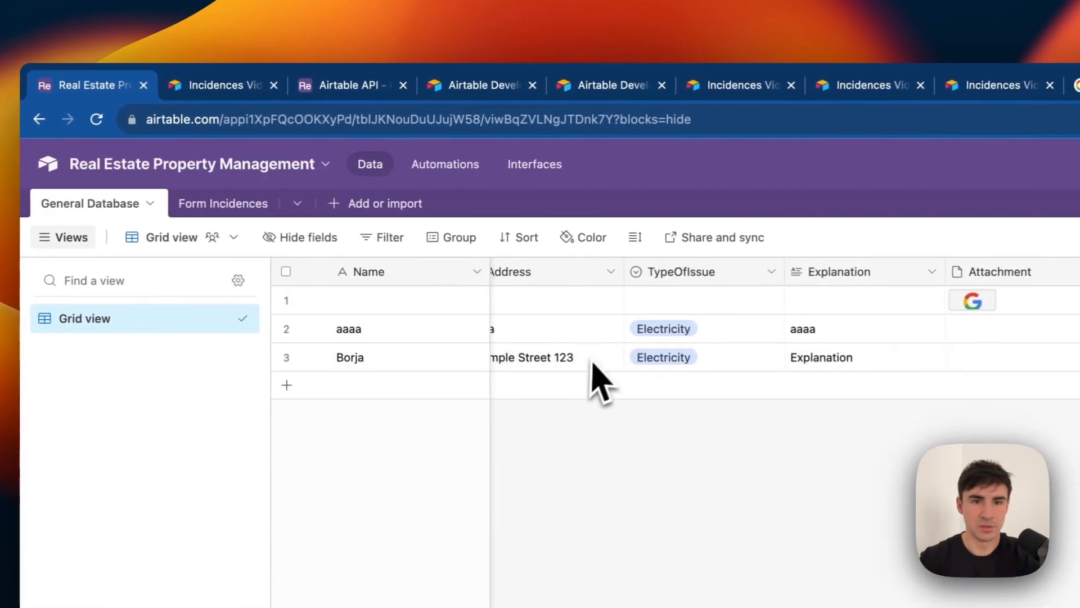
pyautogui.hscroll(-5, 596, 372)
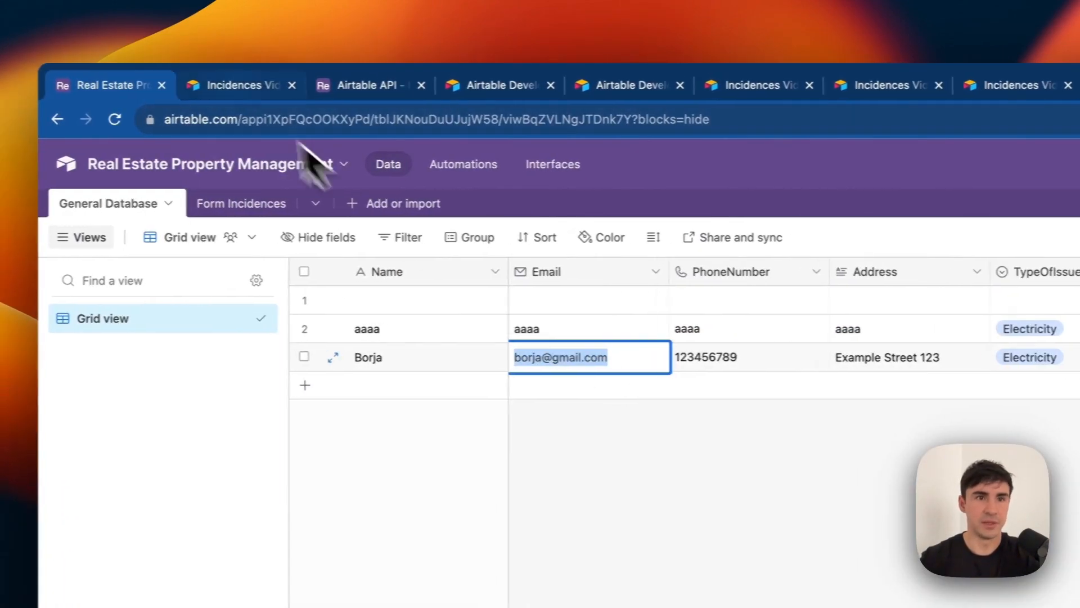
pyautogui.click(225, 88)
pyautogui.click(329, 90)
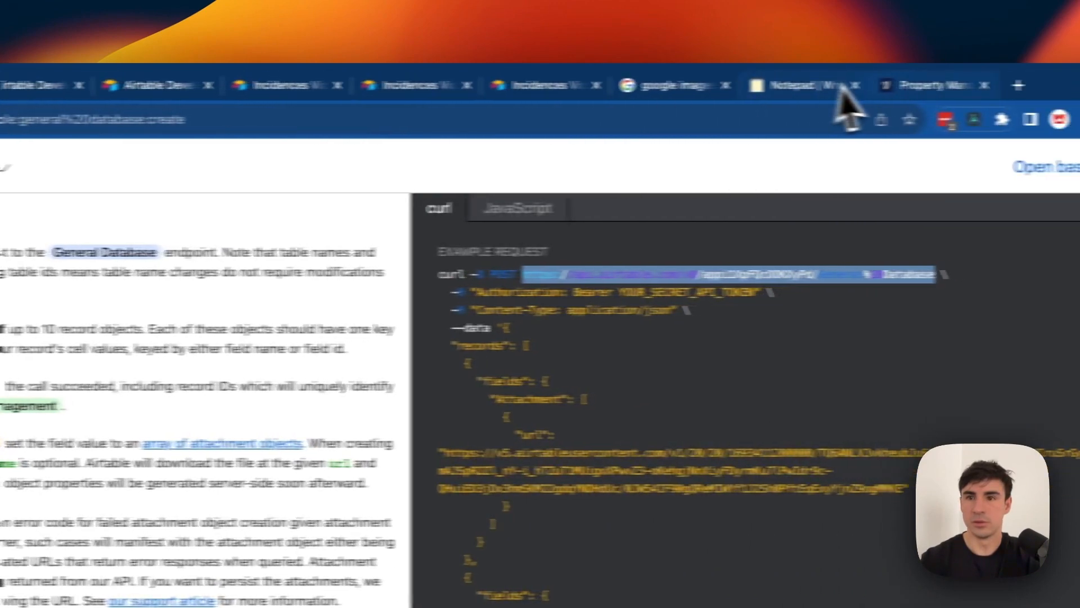
pyautogui.click(829, 101)
pyautogui.click(427, 189)
pyautogui.press('super+v')
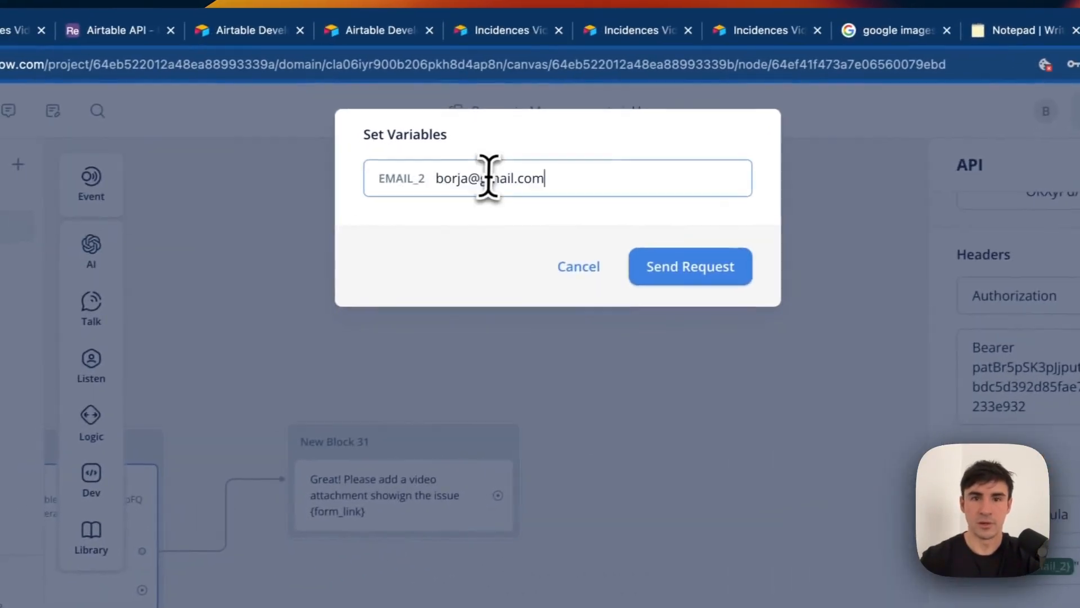
pyautogui.click(636, 276)
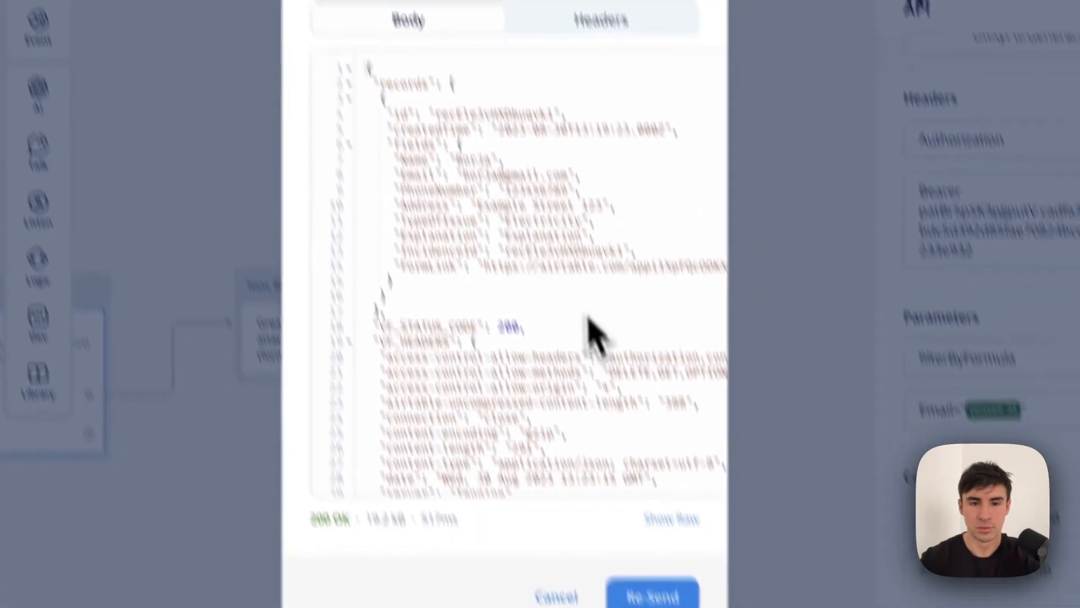
pyautogui.scroll(-3, 644, 469)
pyautogui.click(567, 396)
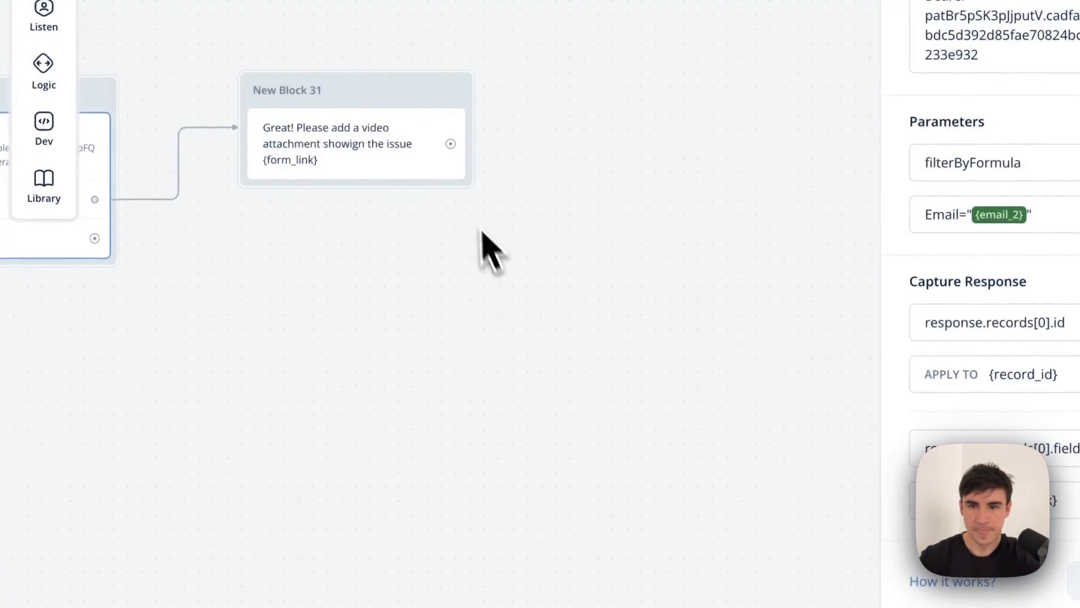
# Pan back to the Start step and open its properties.
pyautogui.hscroll(-5, 471, 211)
pyautogui.scroll(-1, 471, 210)
pyautogui.hscroll(-20, 439, 191)
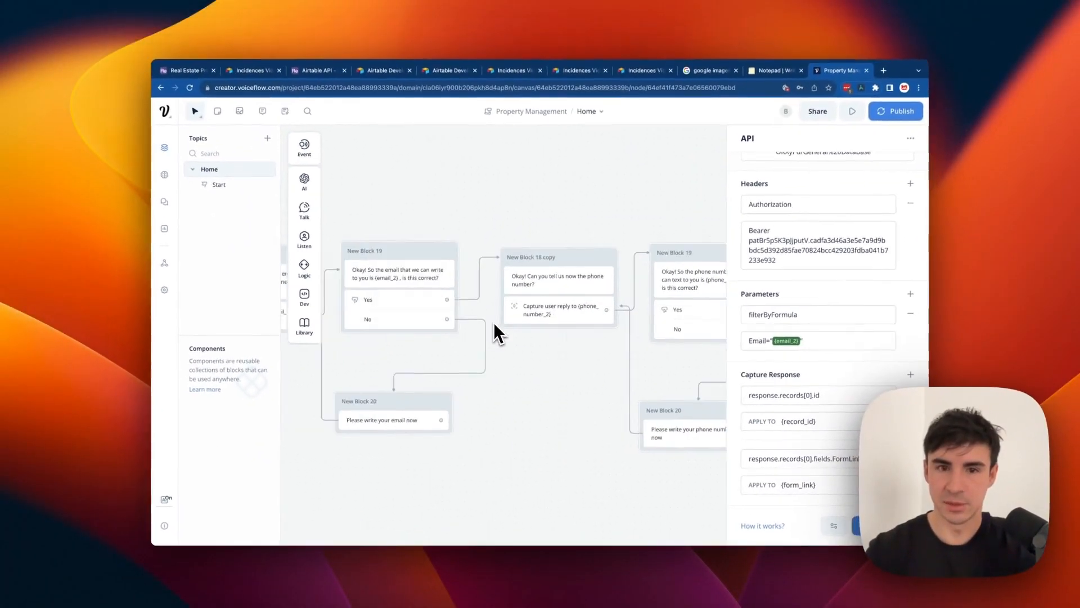
pyautogui.hscroll(-15, 495, 330)
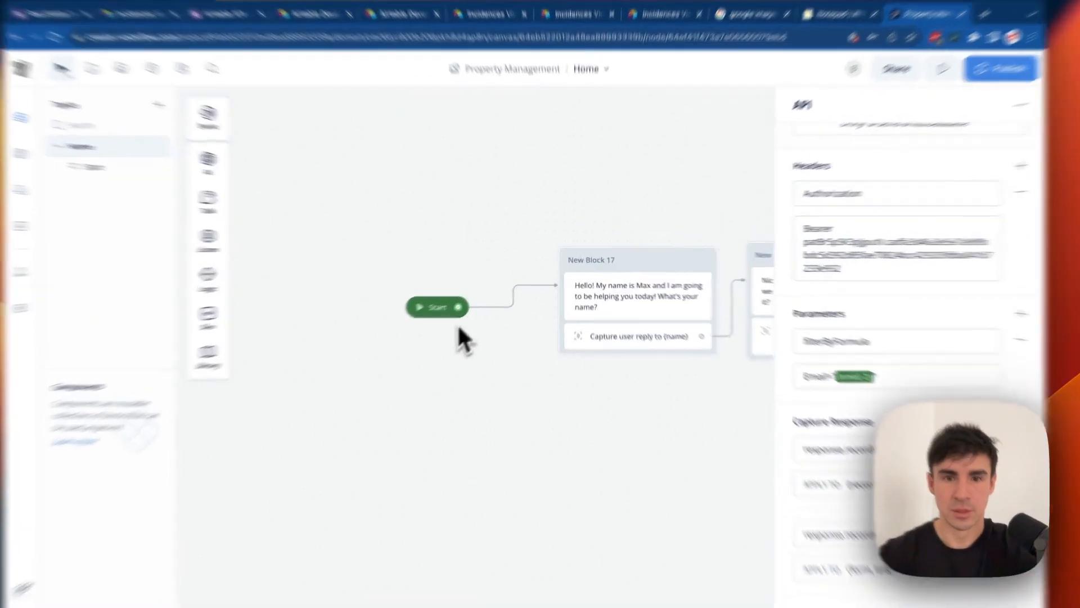
pyautogui.click(444, 308)
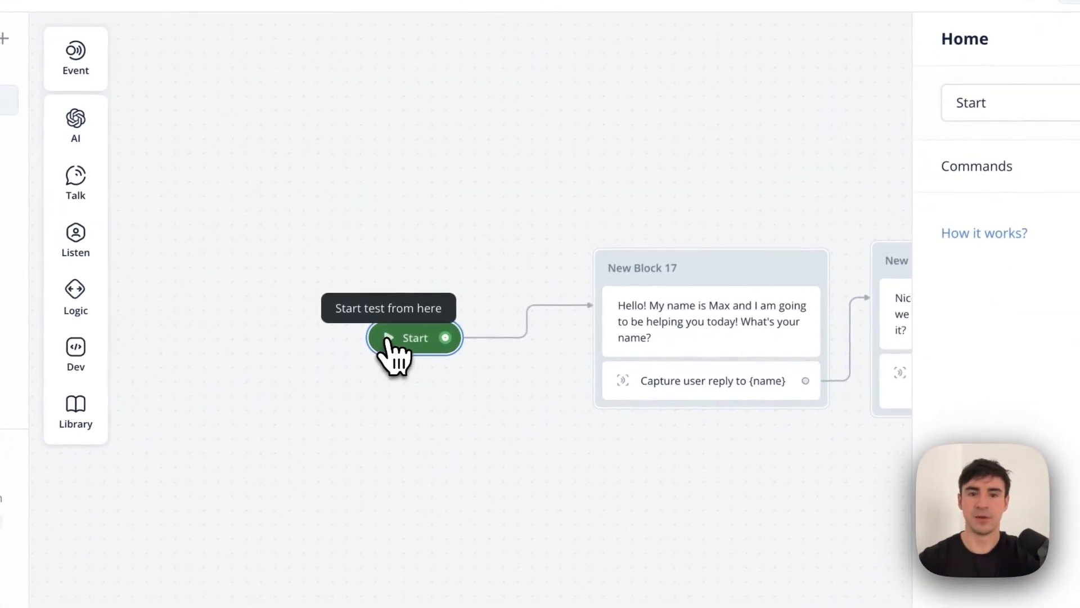
# Start a test from the Start step and answer the name, email and phone prompts.
pyautogui.click(349, 356)
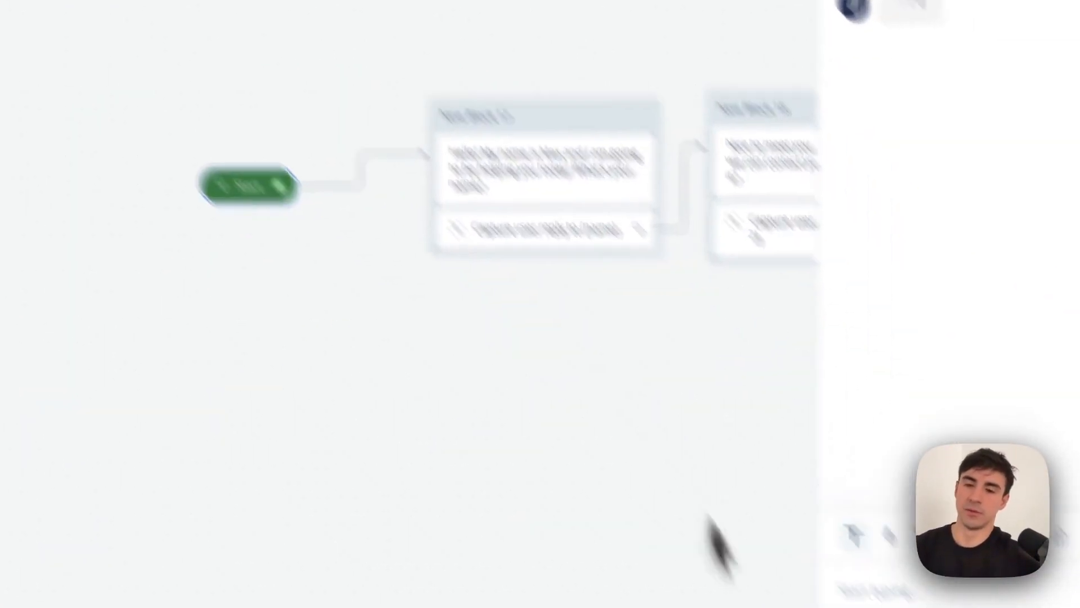
pyautogui.click(893, 597)
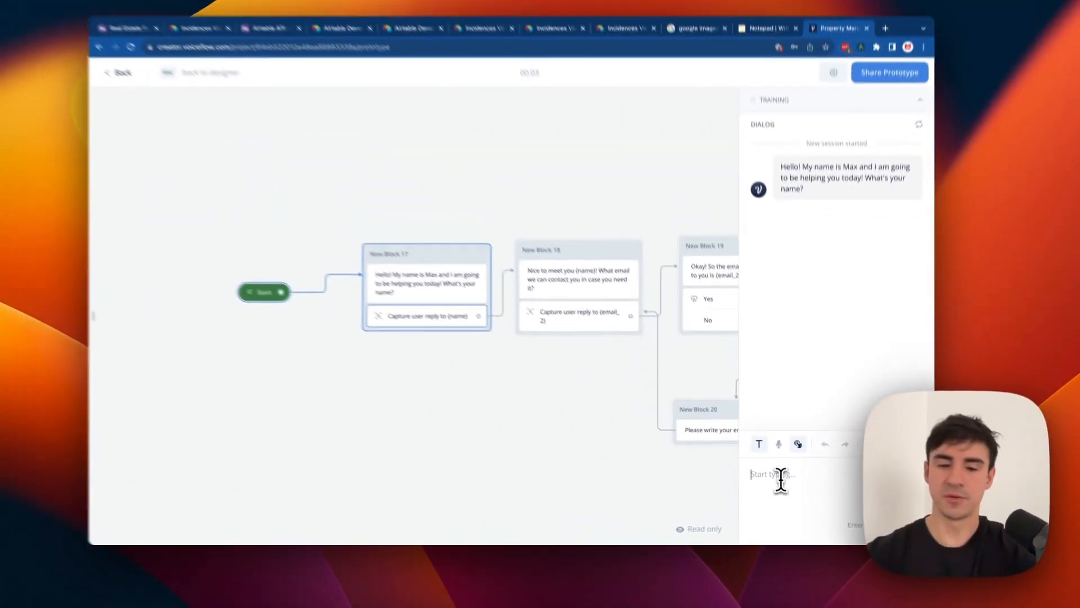
pyautogui.write('Borja')
pyautogui.press('Return')
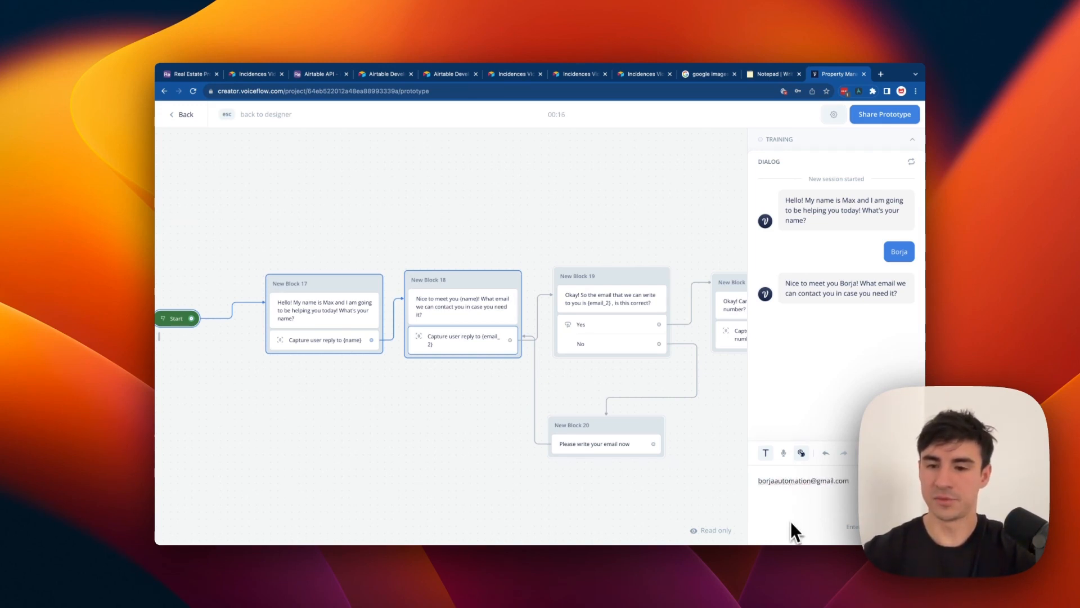
pyautogui.press('Return')
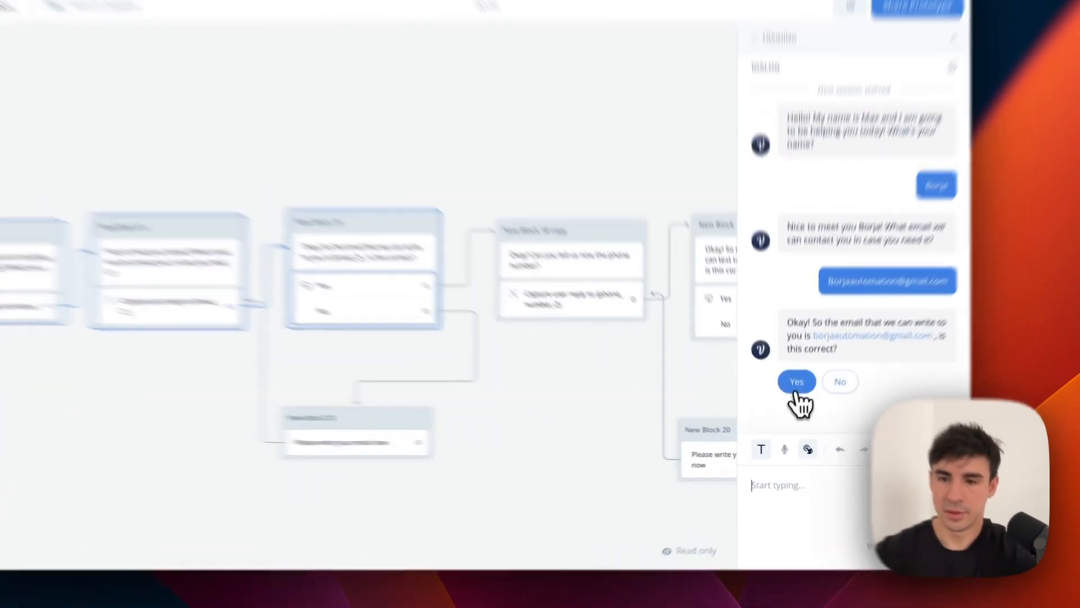
pyautogui.click(815, 396)
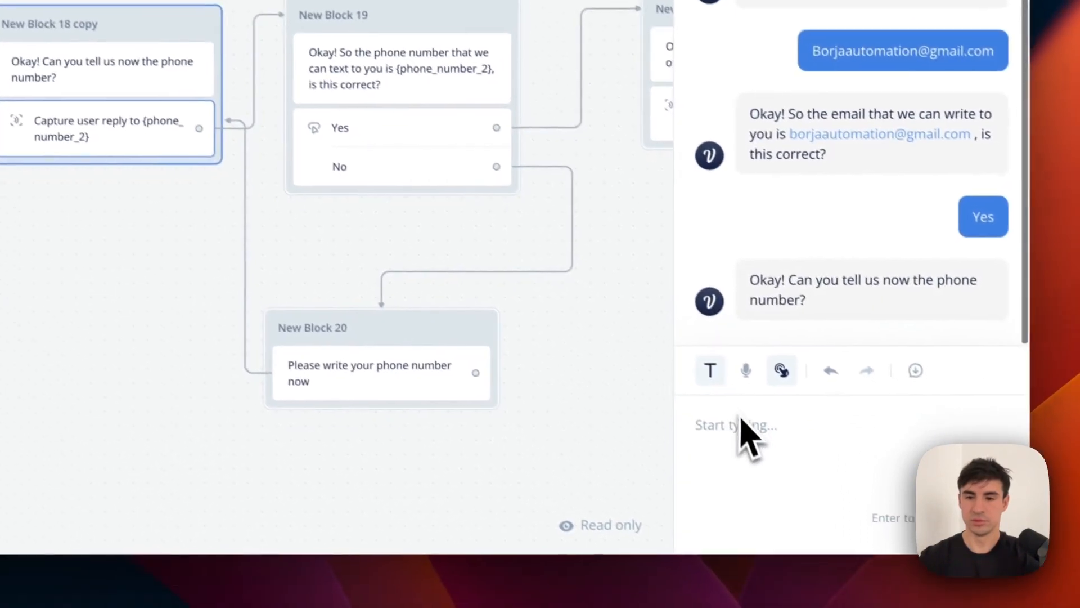
pyautogui.write('123456789')
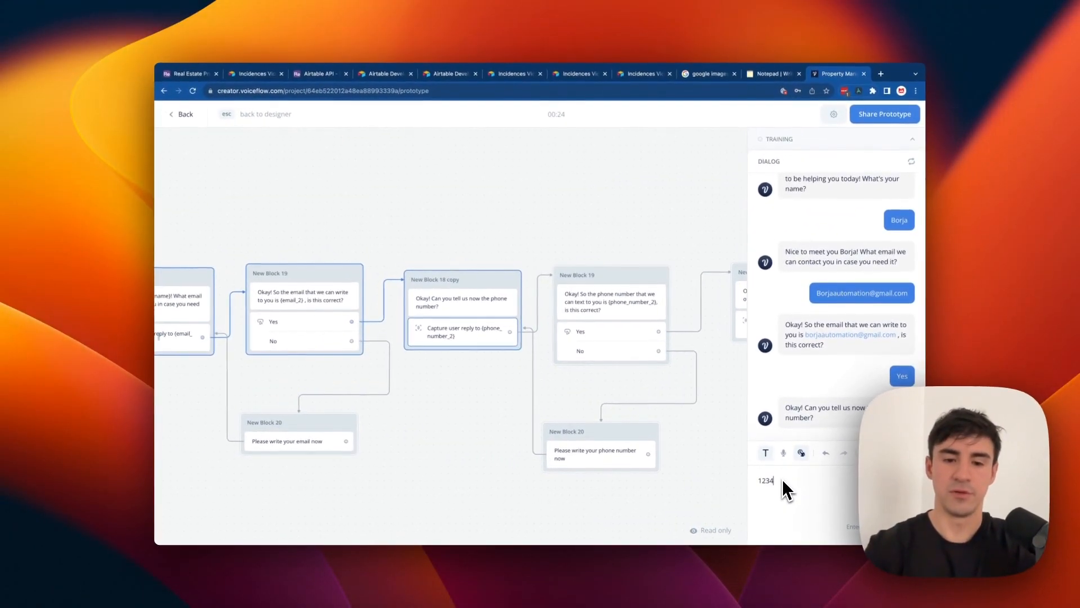
pyautogui.press('Return')
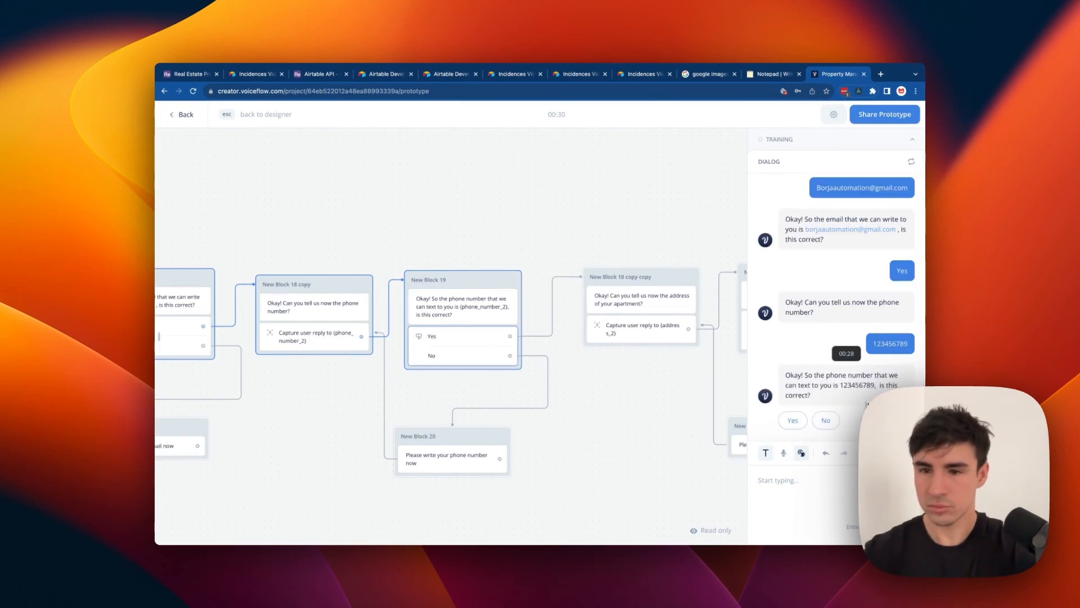
pyautogui.click(792, 420)
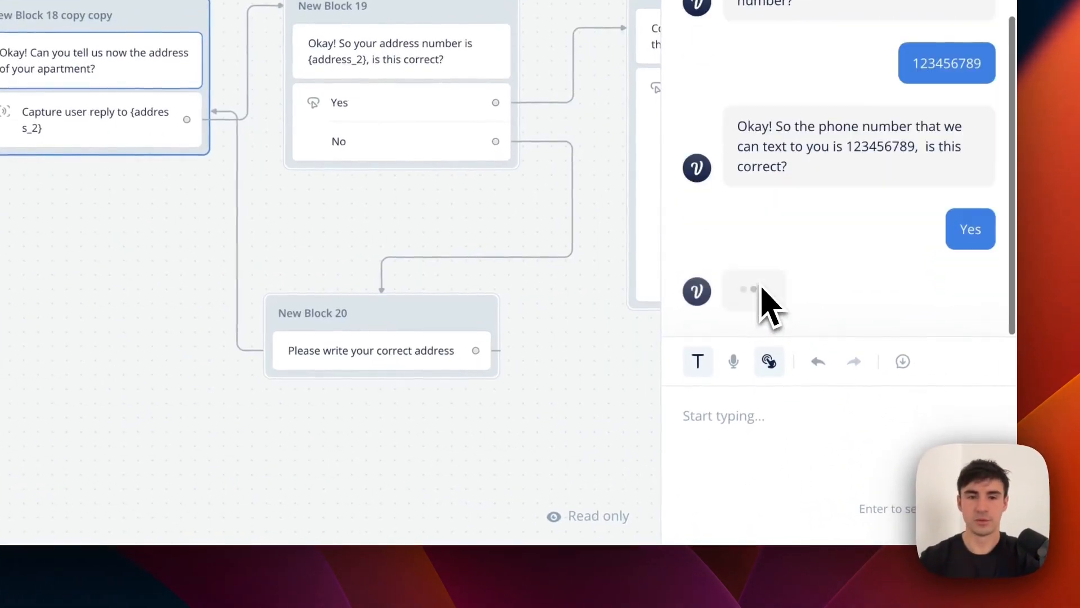
# Give and confirm the apartment address, then choose Electricity as the issue.
pyautogui.click(793, 414)
pyautogui.write('Example Street 9')
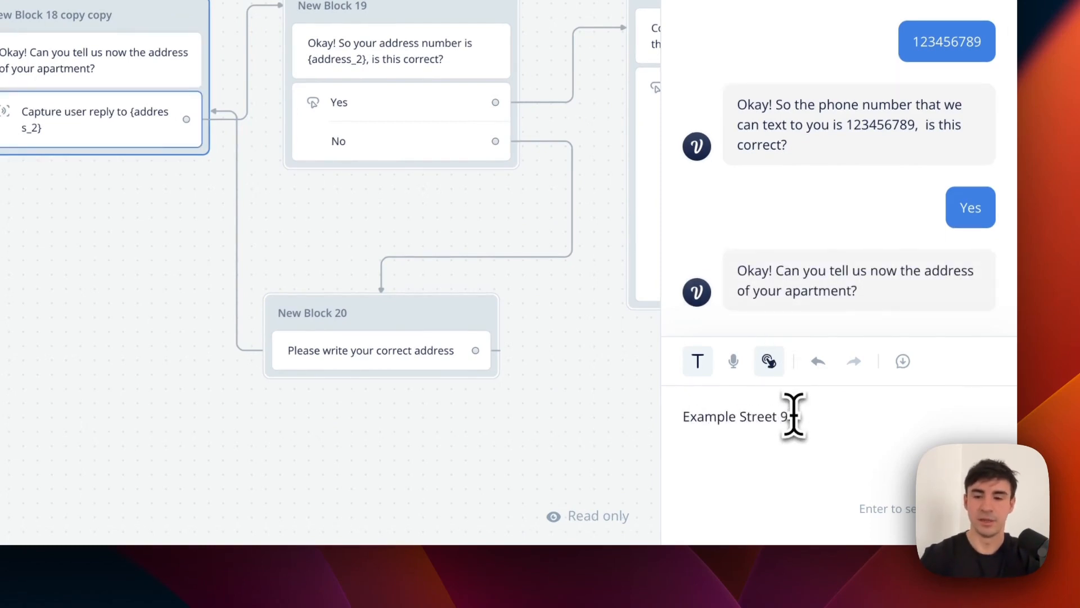
pyautogui.write('87')
pyautogui.press('Return')
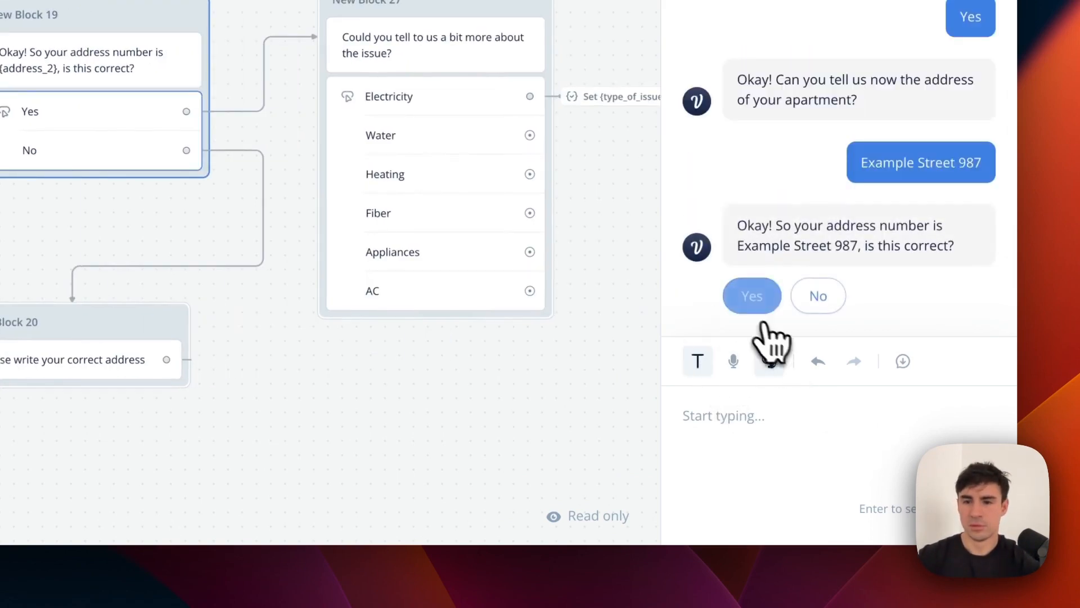
pyautogui.click(757, 304)
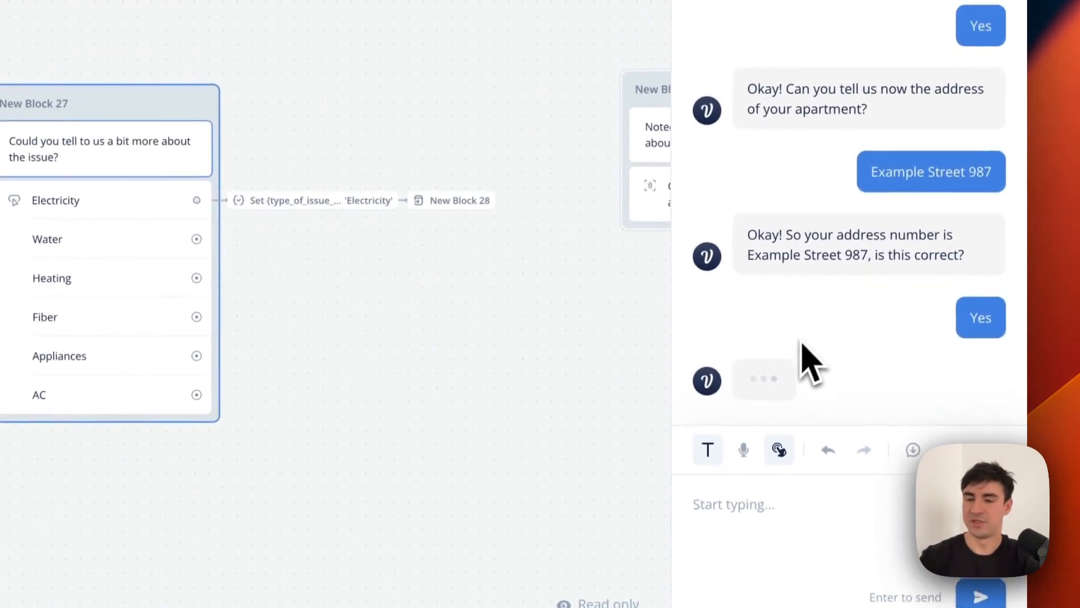
pyautogui.click(790, 310)
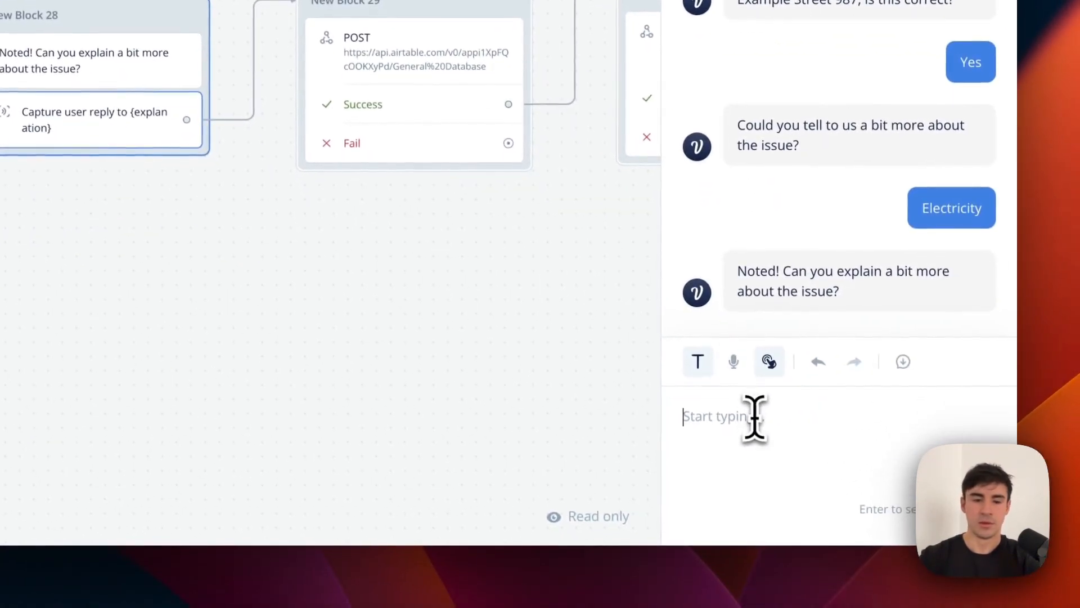
# Explain "We don't have electricity" and open the returned prefilled Airtable form link.
pyautogui.click(754, 417)
pyautogui.write('It')
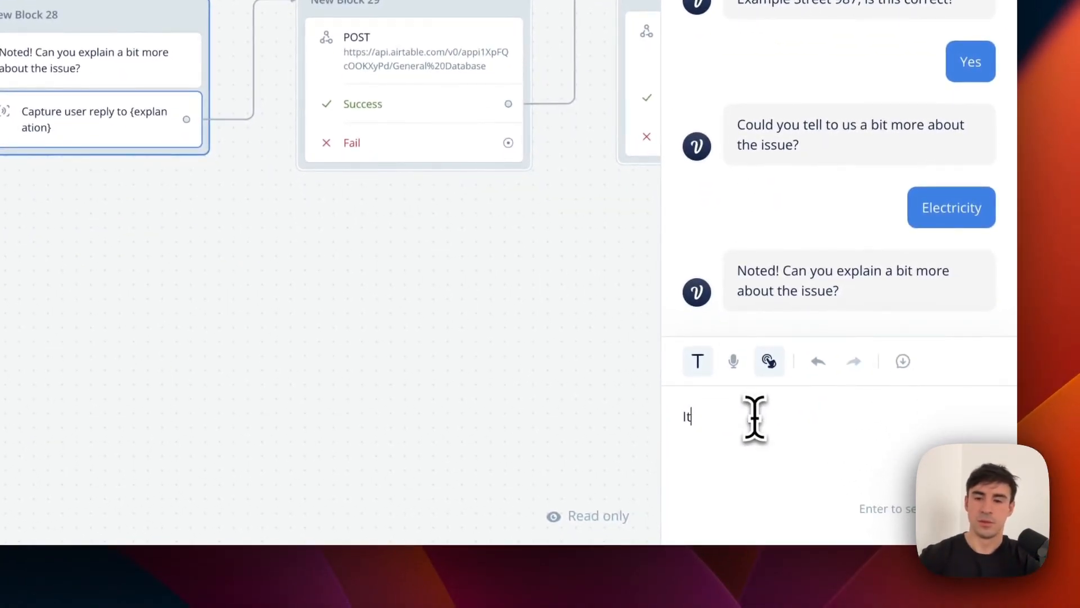
pyautogui.press('BackSpace')
pyautogui.press('BackSpace')
pyautogui.write("We don't have ")
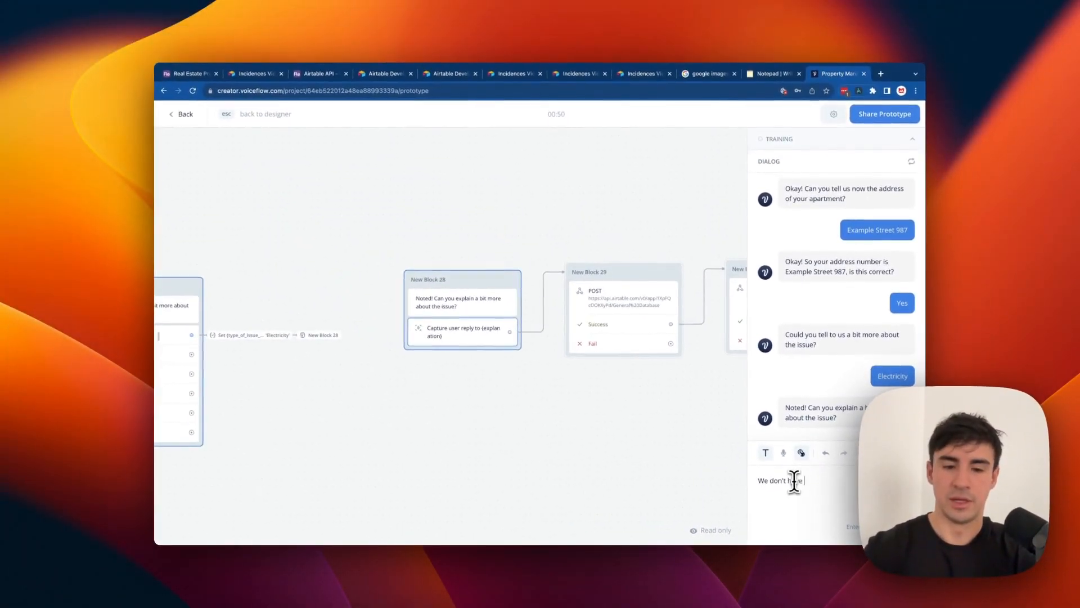
pyautogui.write('electricity')
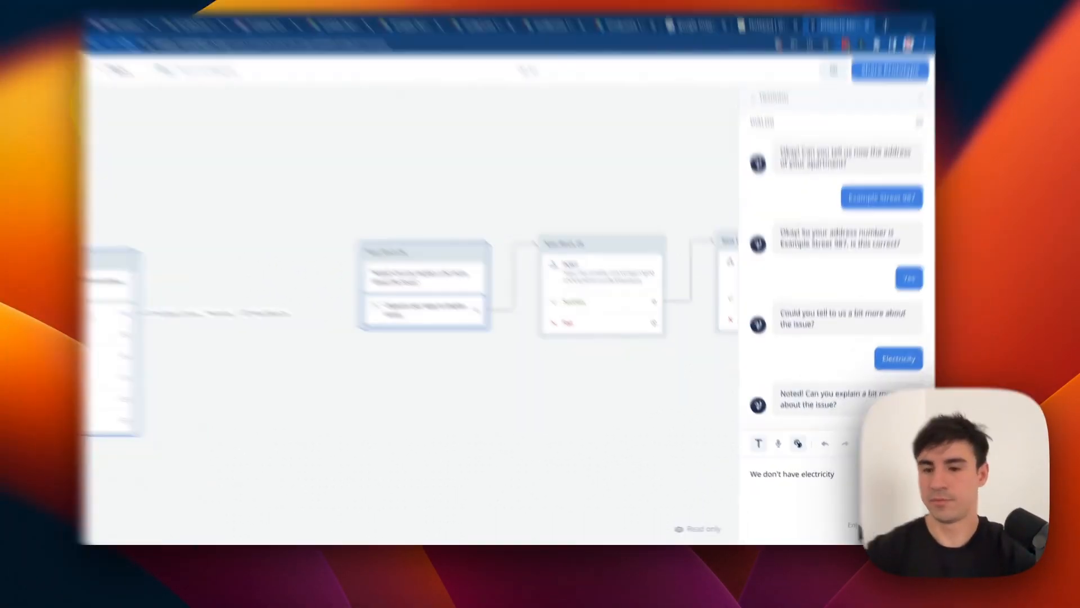
pyautogui.press('Return')
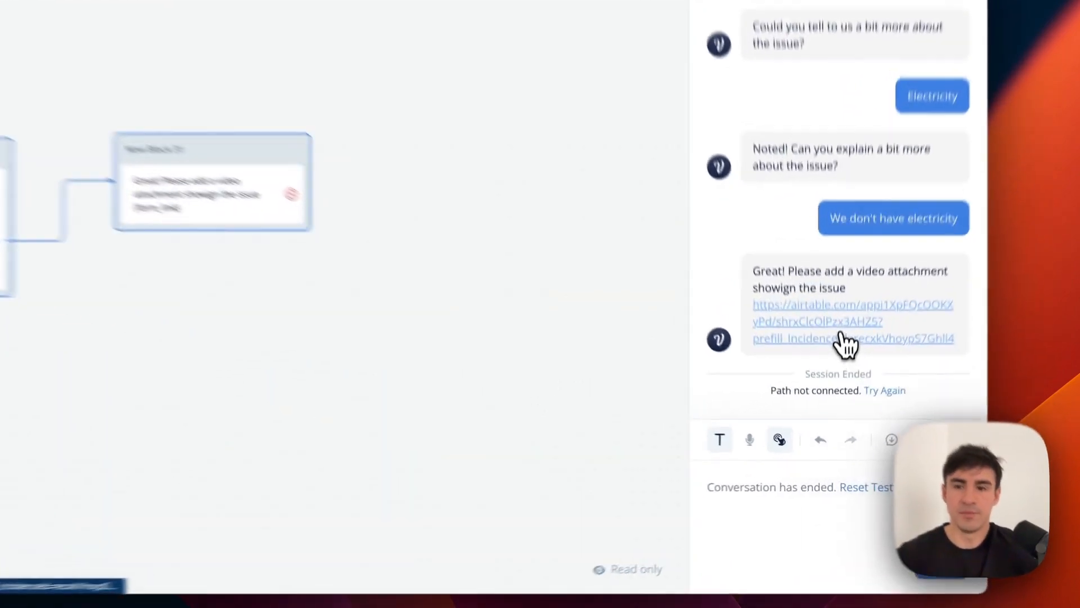
pyautogui.click(839, 392)
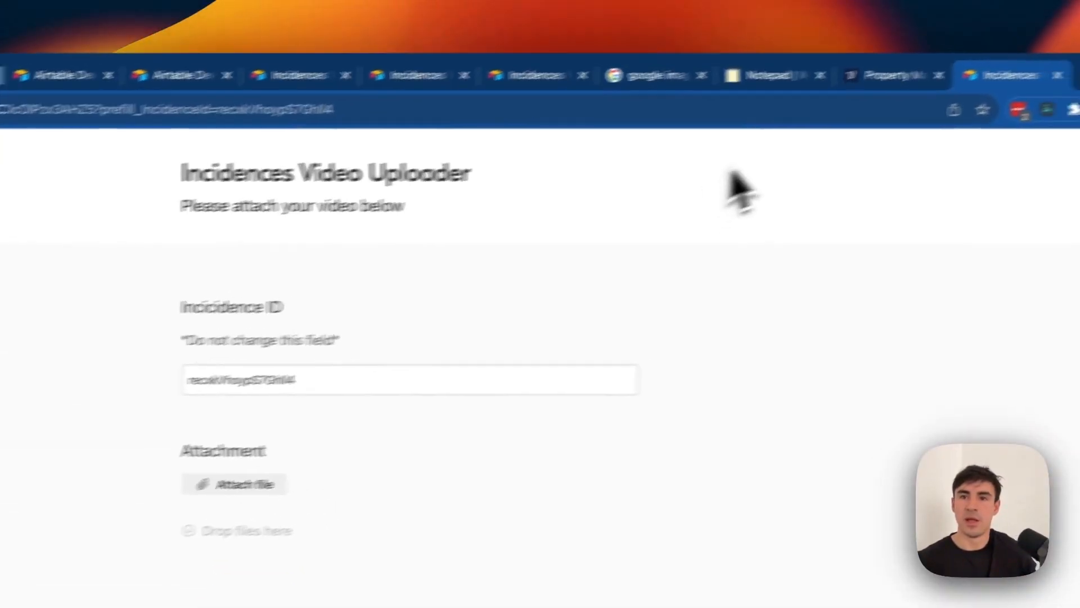
# Copy the Google logo image's address from the image search results.
pyautogui.click(531, 90)
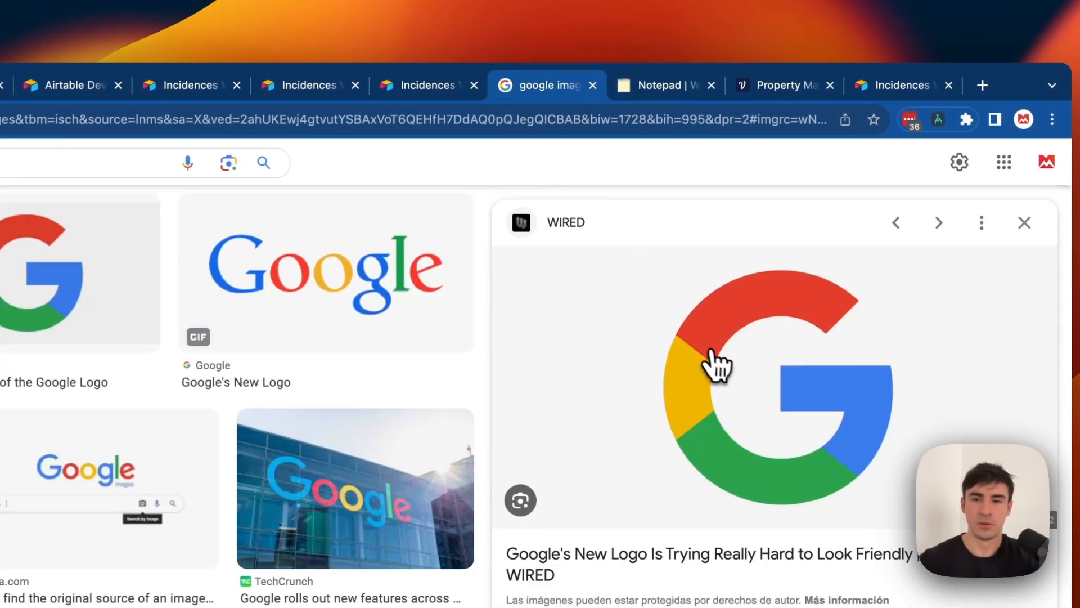
pyautogui.rightClick(714, 362)
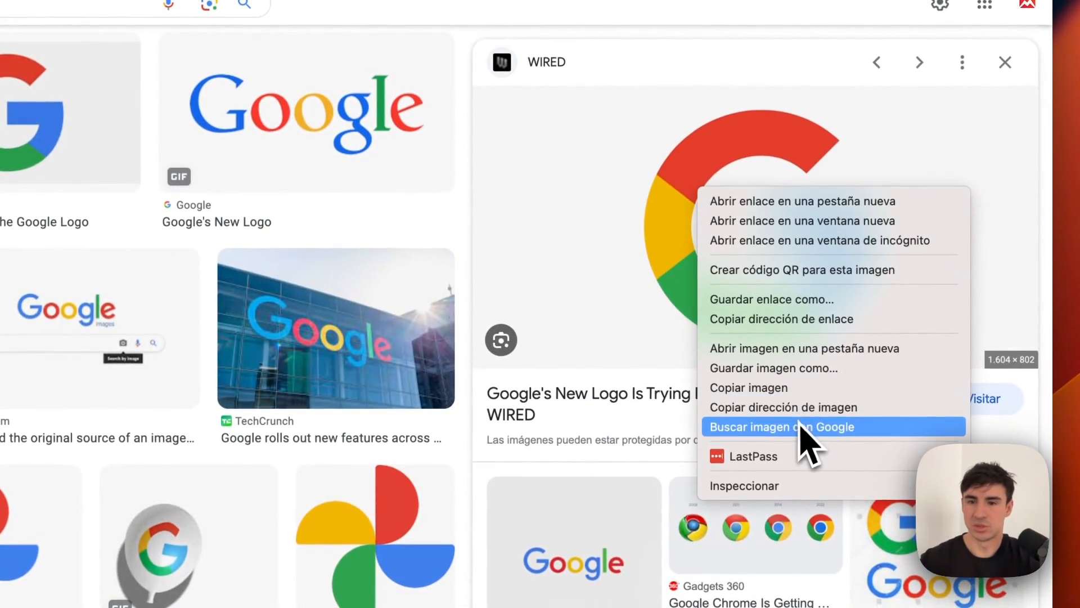
pyautogui.click(799, 421)
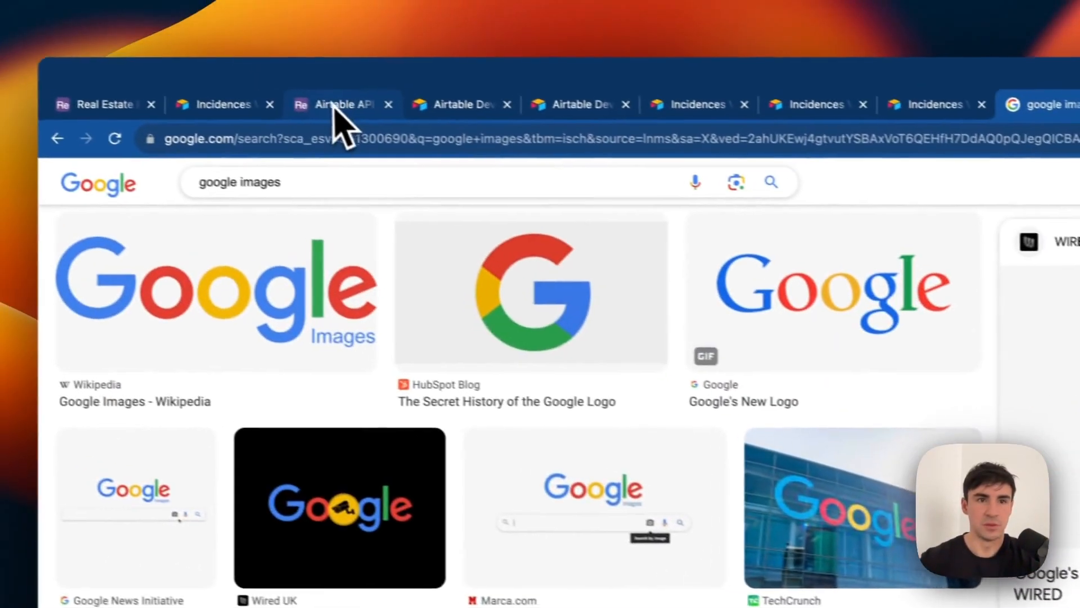
pyautogui.click(149, 113)
pyautogui.hscroll(6, 678, 399)
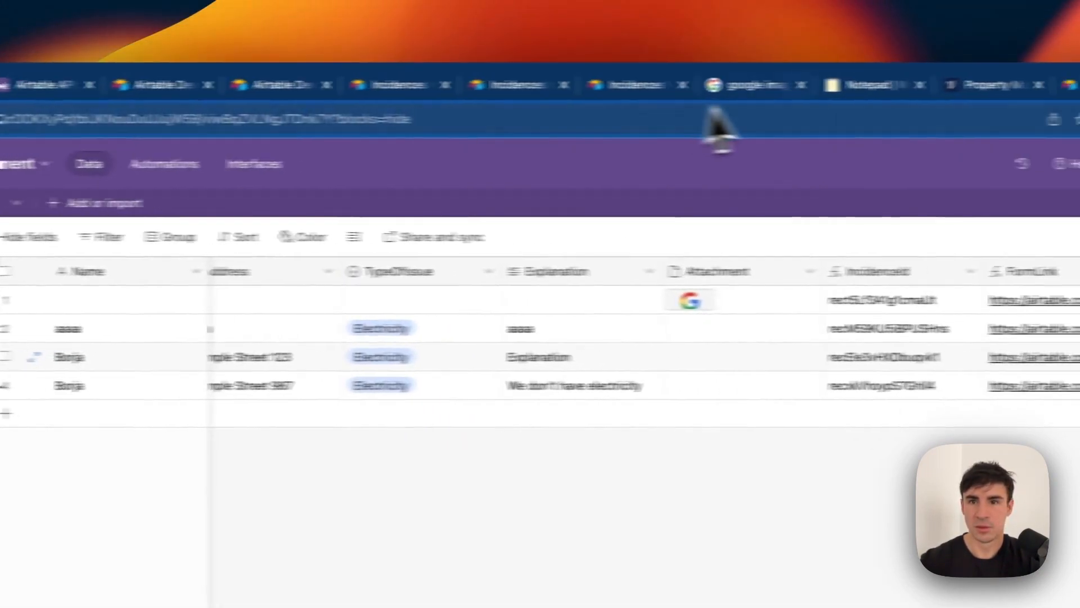
pyautogui.click(1071, 86)
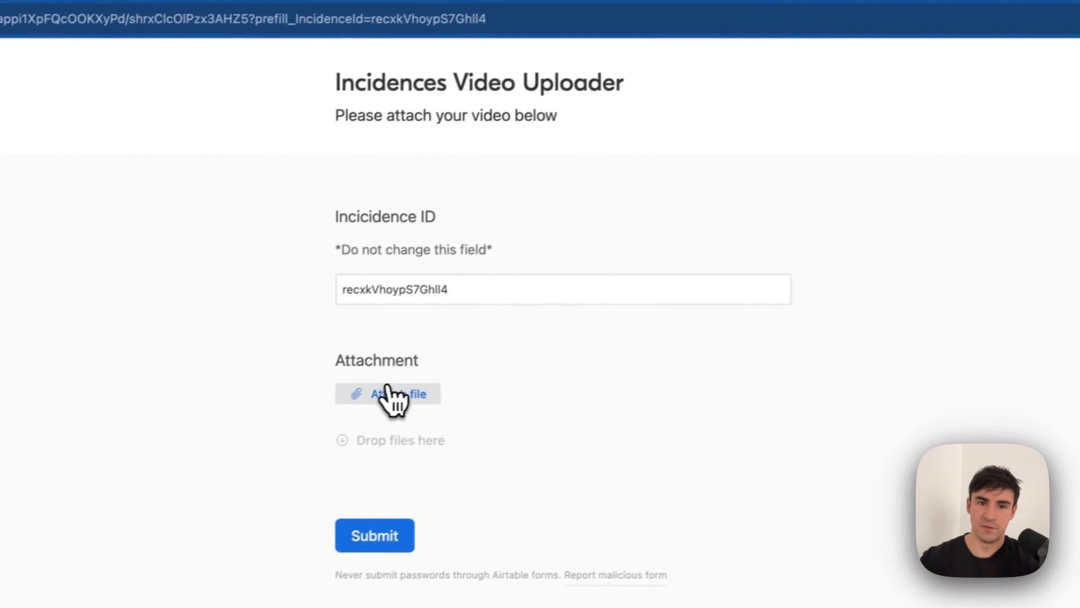
# Attach google-logo.jpg to the uploader form by URL, submit it, and check the record's Attachment cell.
pyautogui.click(394, 396)
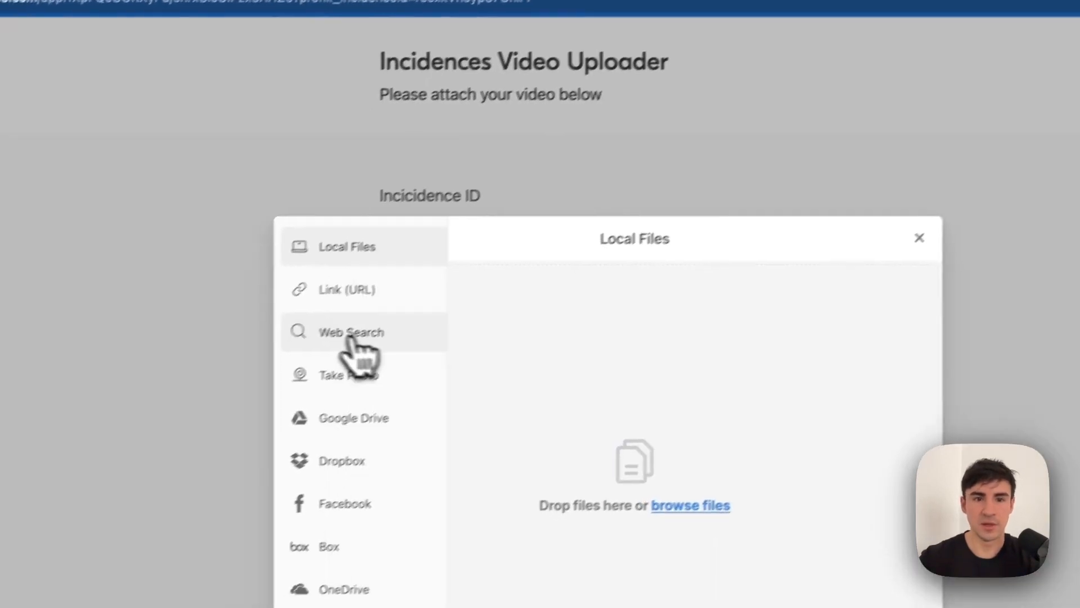
pyautogui.click(254, 315)
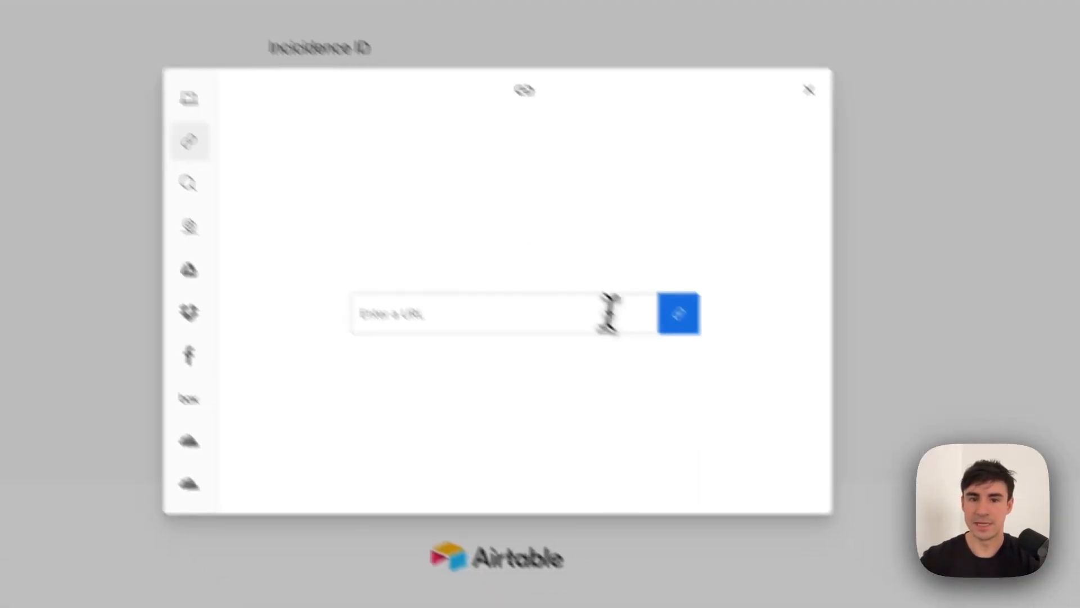
pyautogui.hotkey('ctrl', 'v')
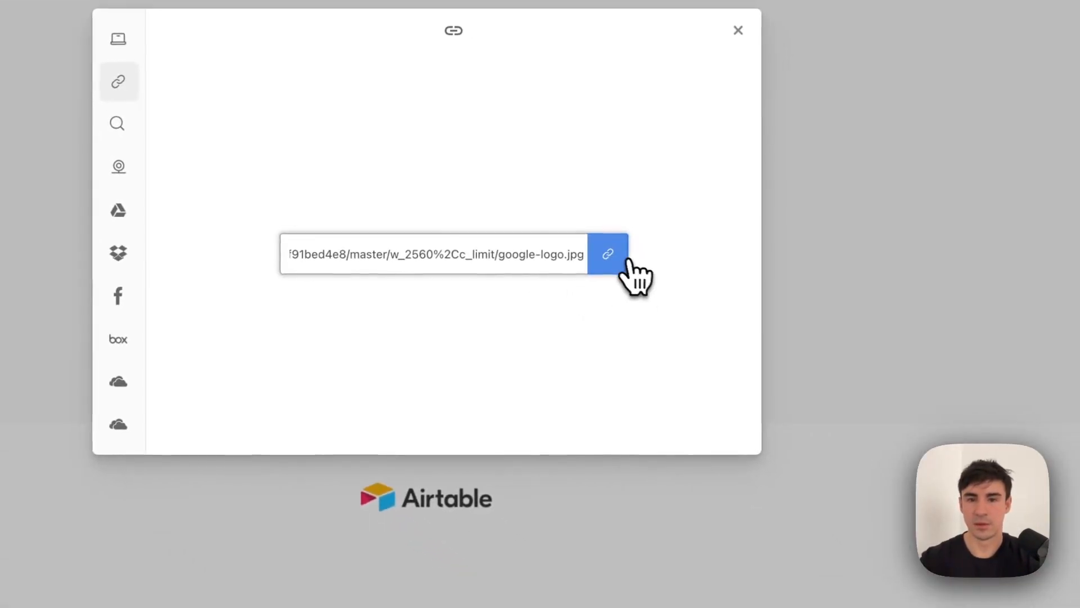
pyautogui.click(679, 313)
pyautogui.click(732, 433)
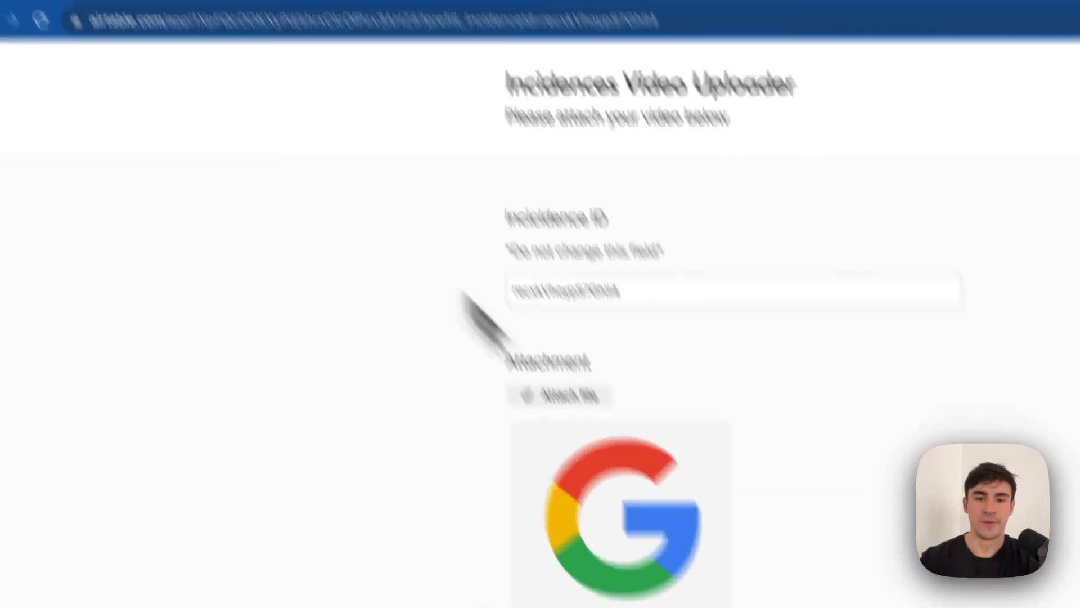
pyautogui.click(495, 422)
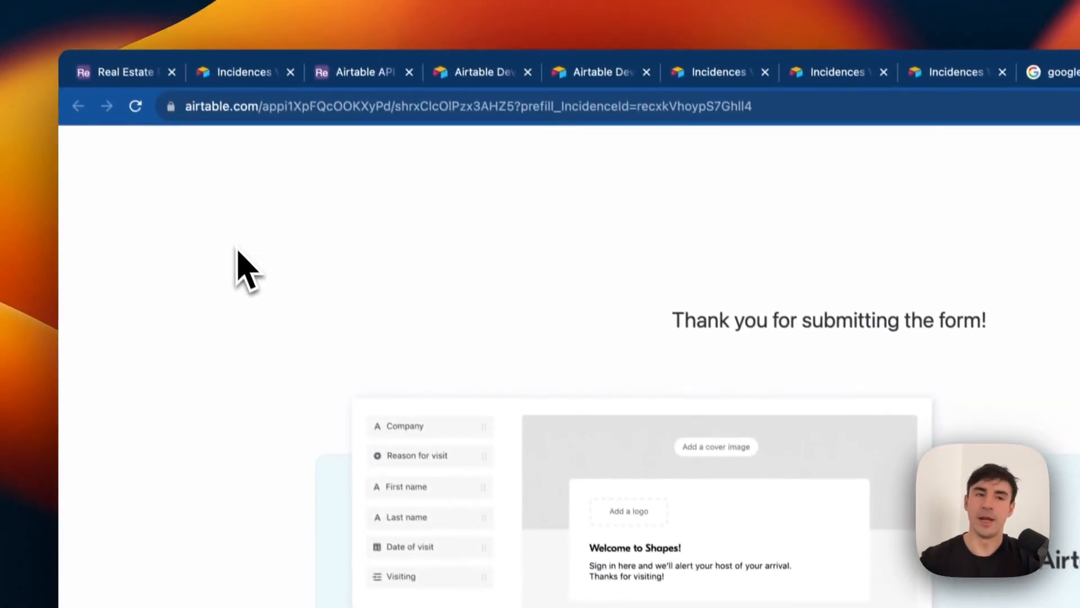
pyautogui.click(120, 72)
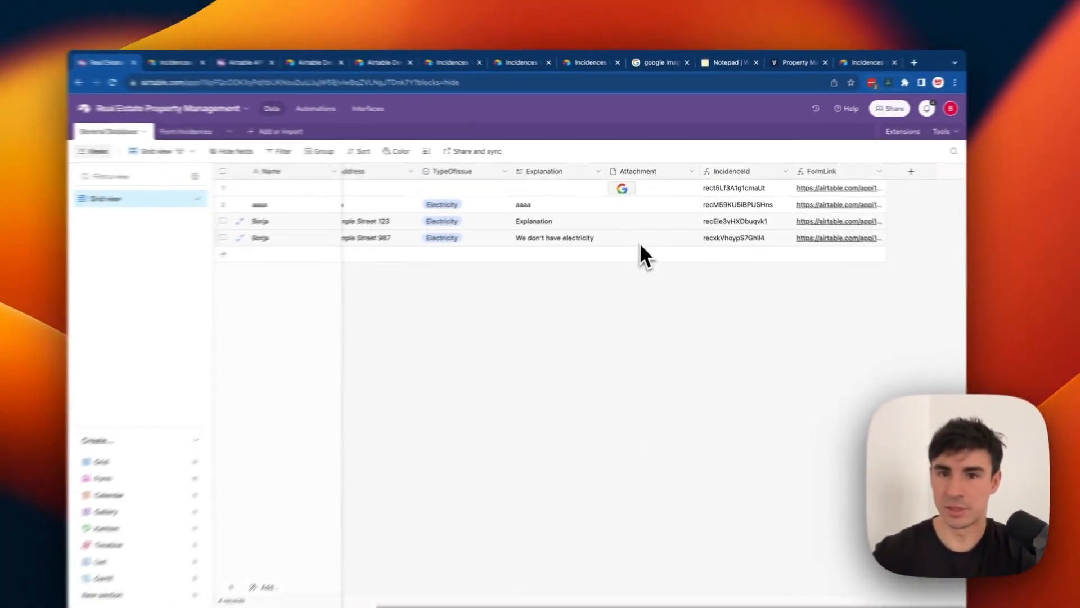
pyautogui.click(639, 243)
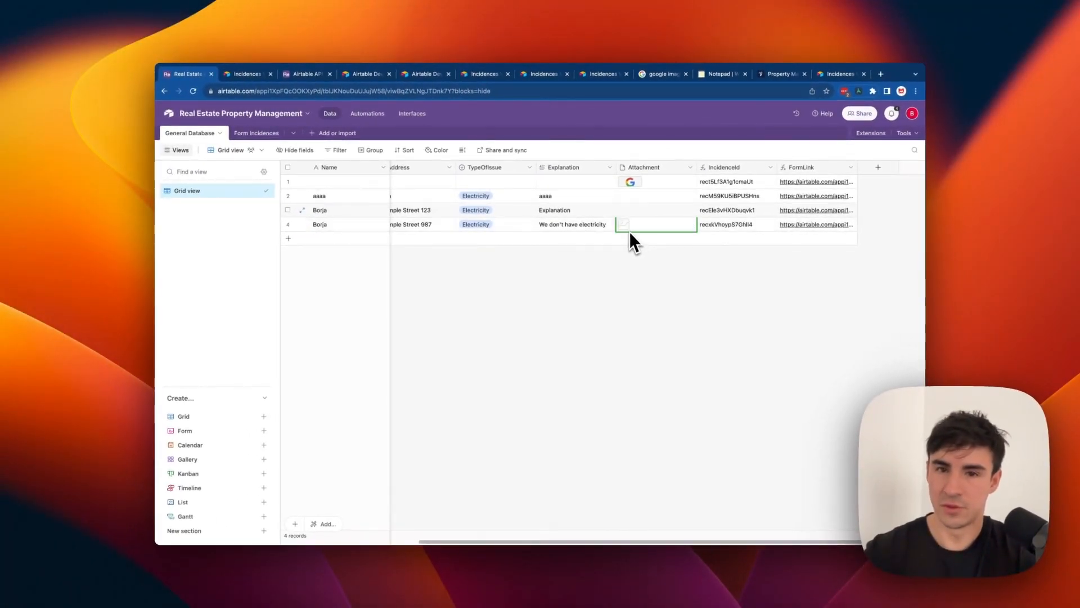
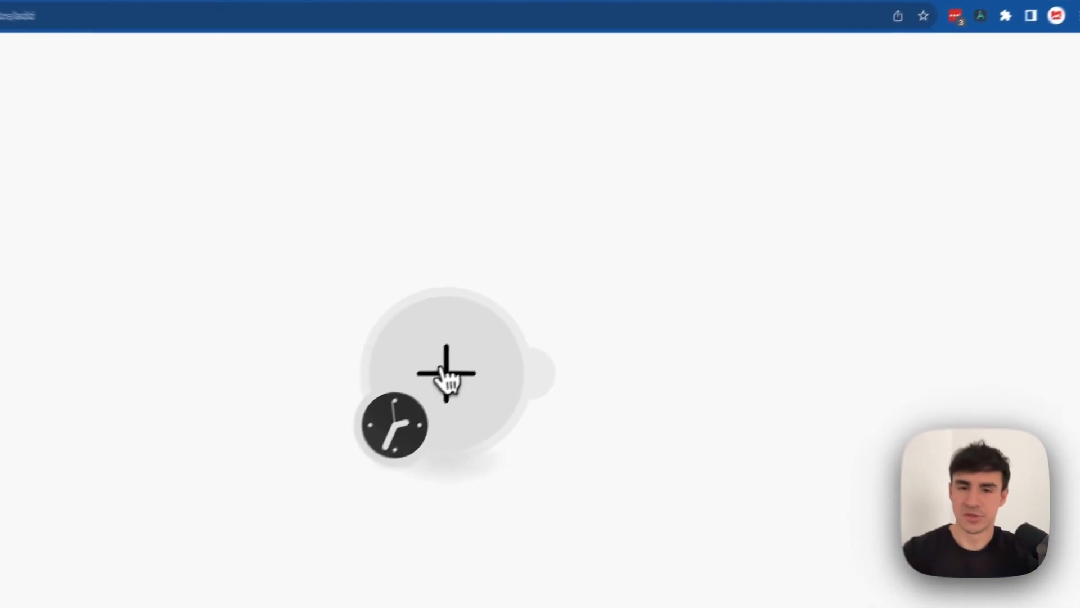
# Add an Airtable Watch Records trigger and start a new Token or Key connection.
pyautogui.click(558, 292)
pyautogui.click(652, 271)
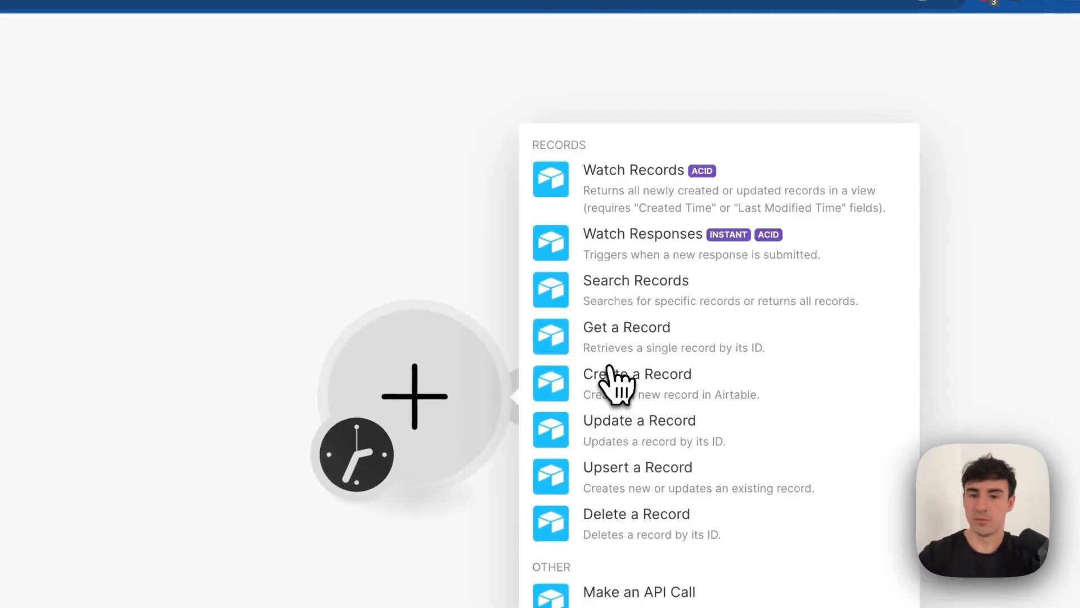
pyautogui.click(664, 197)
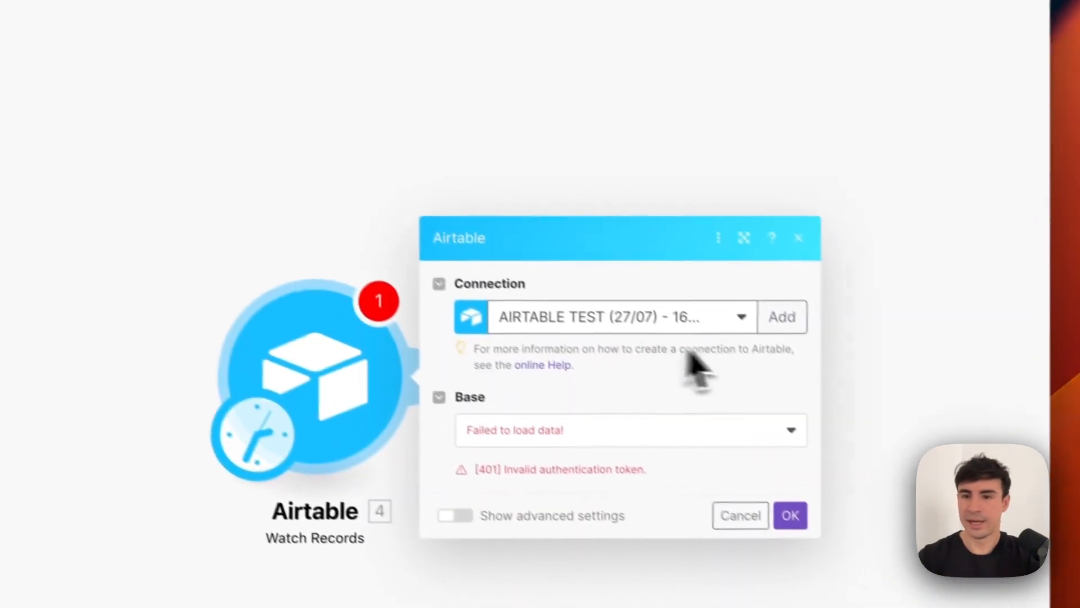
pyautogui.click(875, 395)
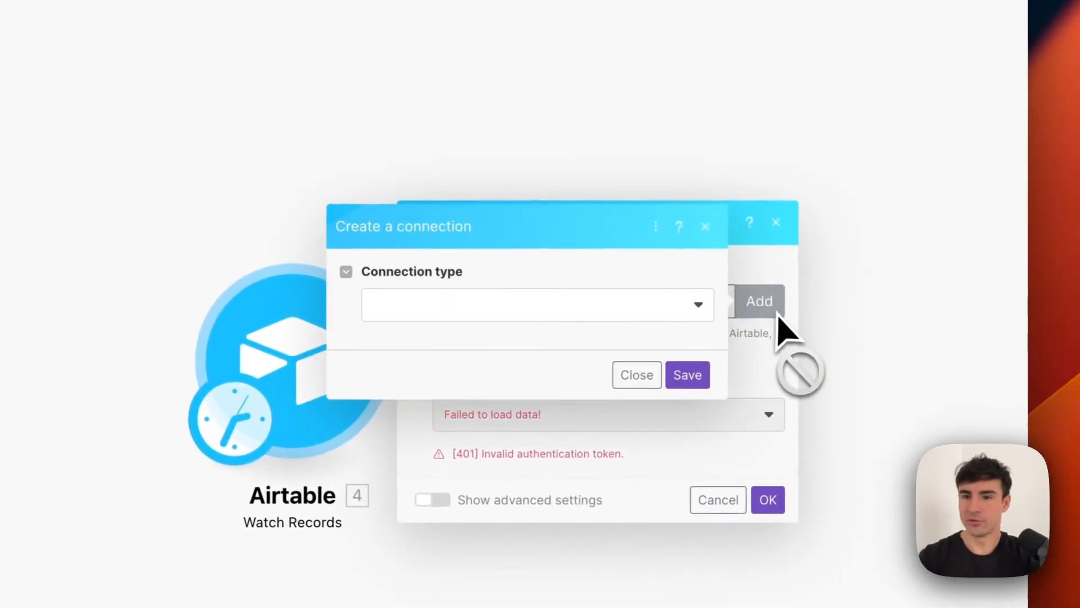
pyautogui.click(634, 316)
pyautogui.click(533, 337)
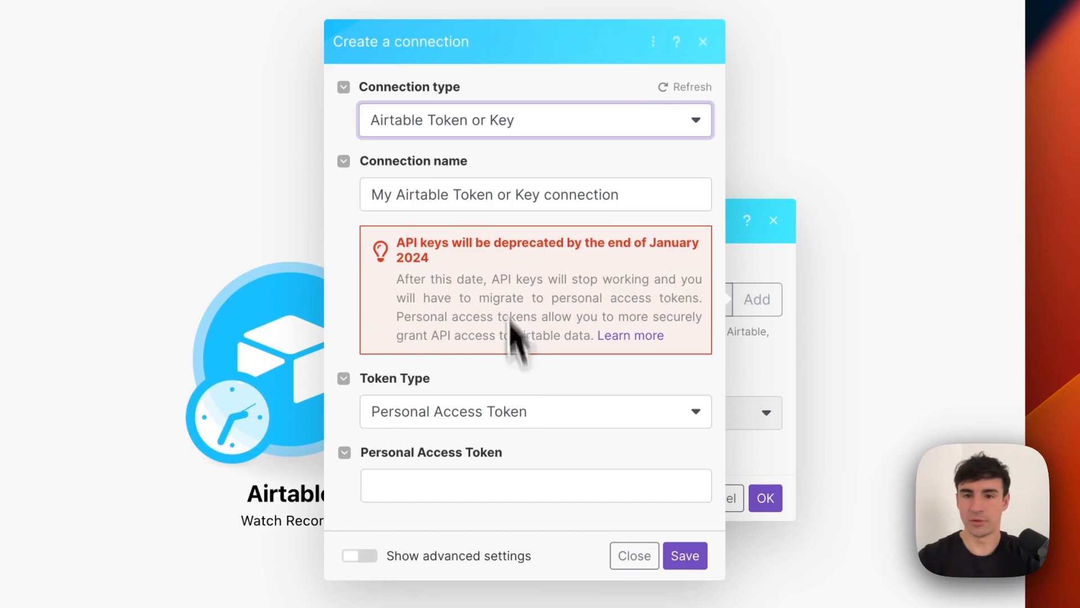
# Name the connection 'TEST DELETE SOON', paste the personal access token, and save it.
pyautogui.tripleClick(492, 194)
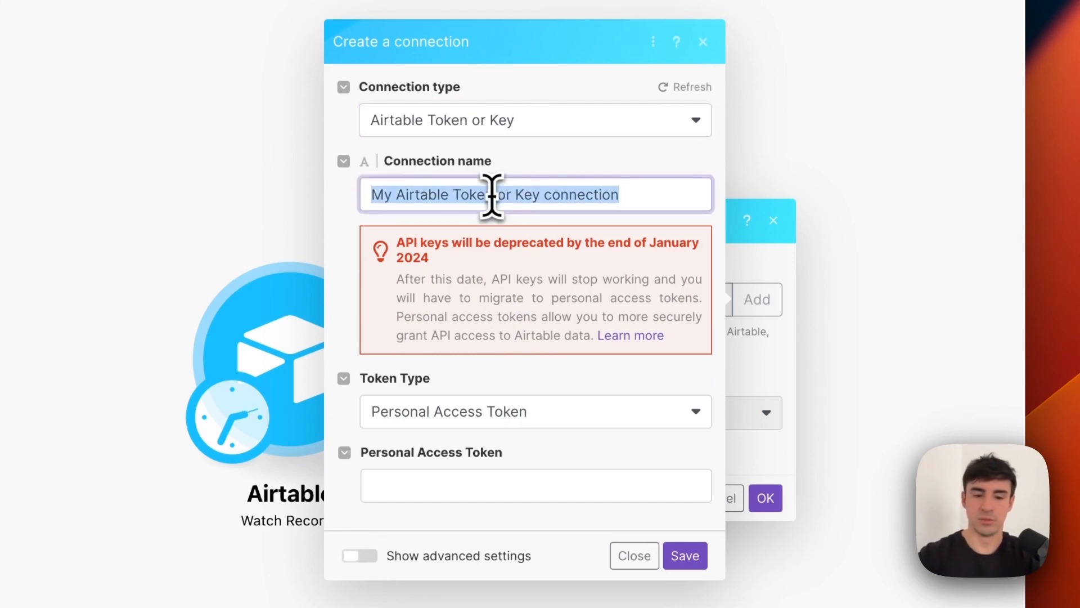
pyautogui.write('TEST DELETE SCEN')
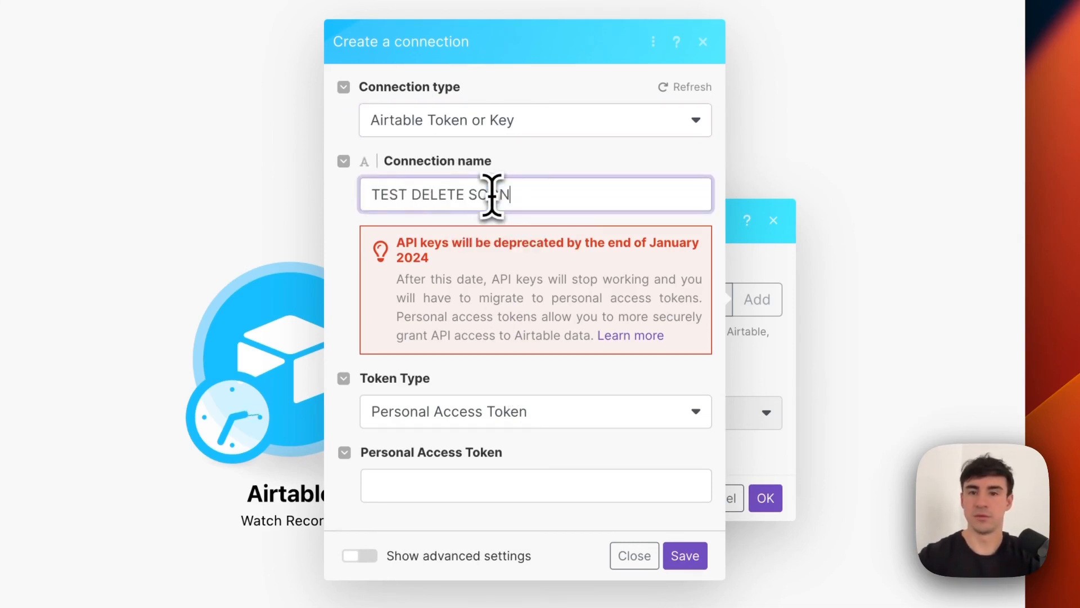
pyautogui.click(497, 483)
pyautogui.press('super+v')
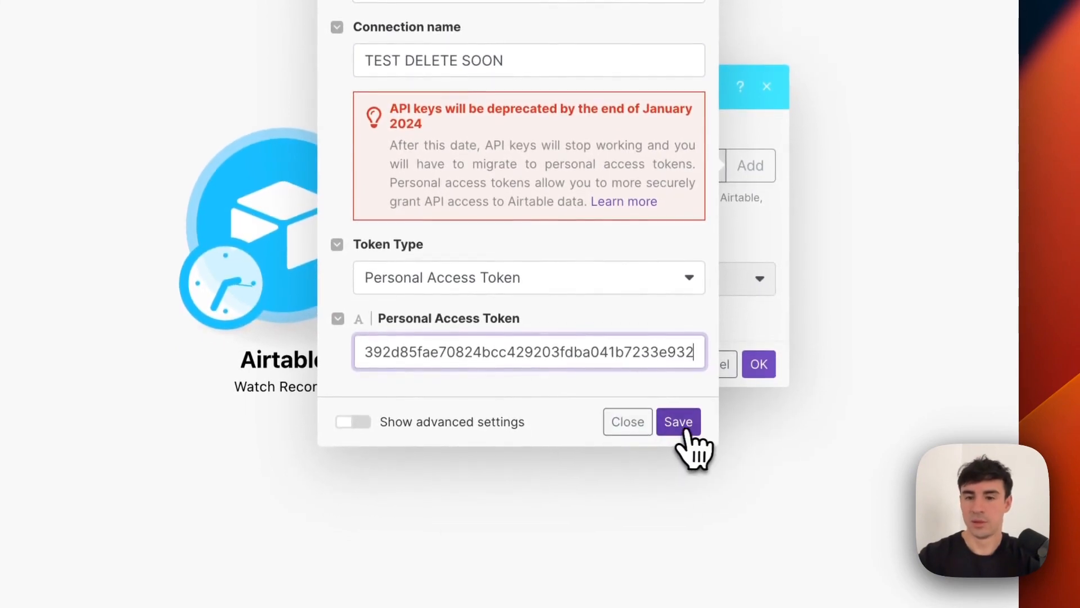
pyautogui.click(690, 431)
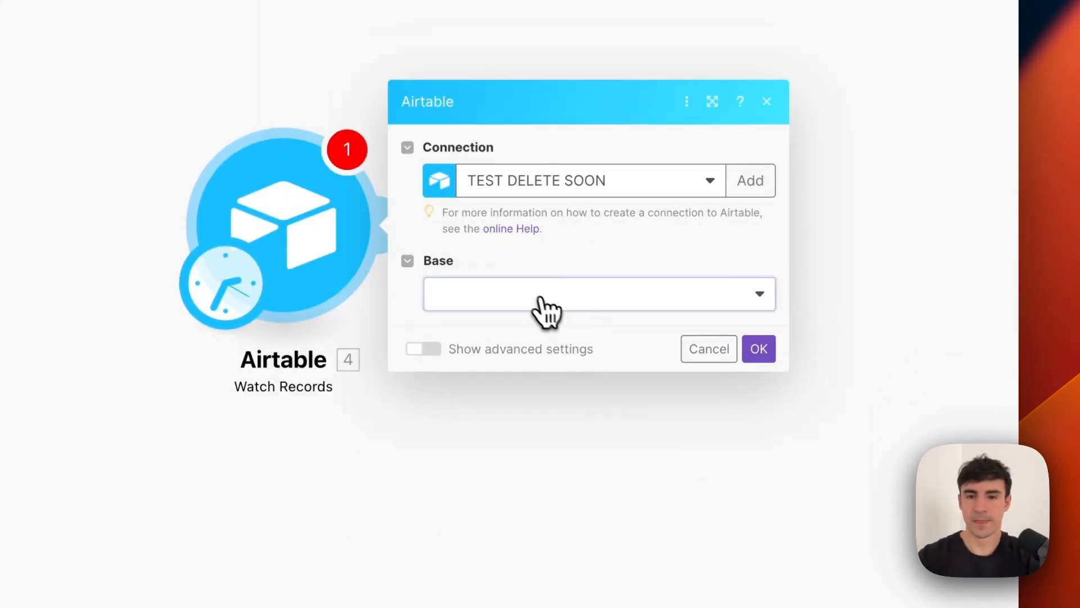
# Select the Real Estate Property Management base and its General Database table.
pyautogui.click(537, 297)
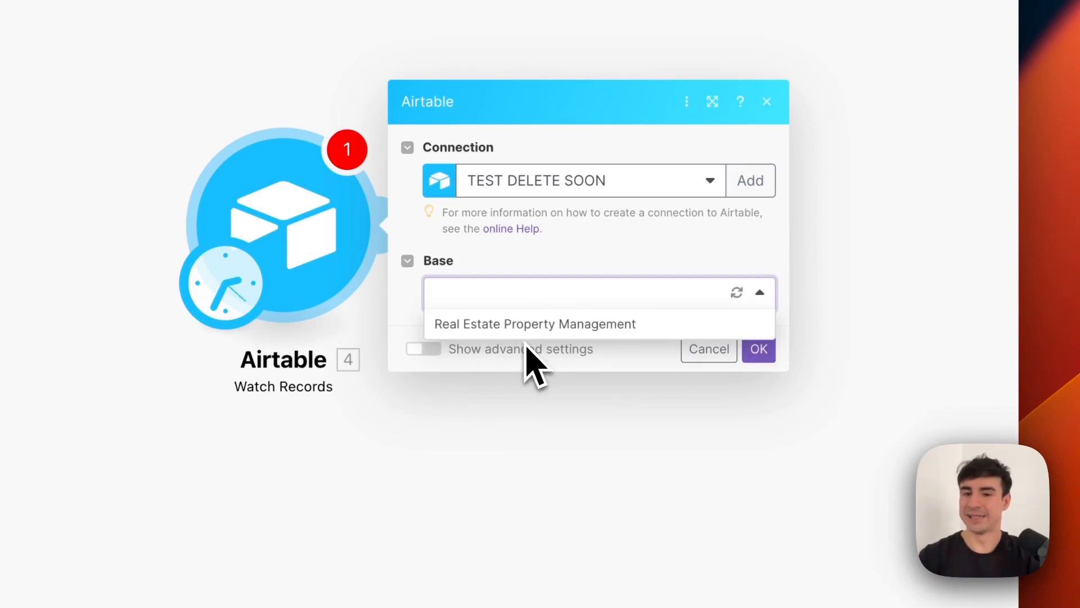
pyautogui.click(532, 326)
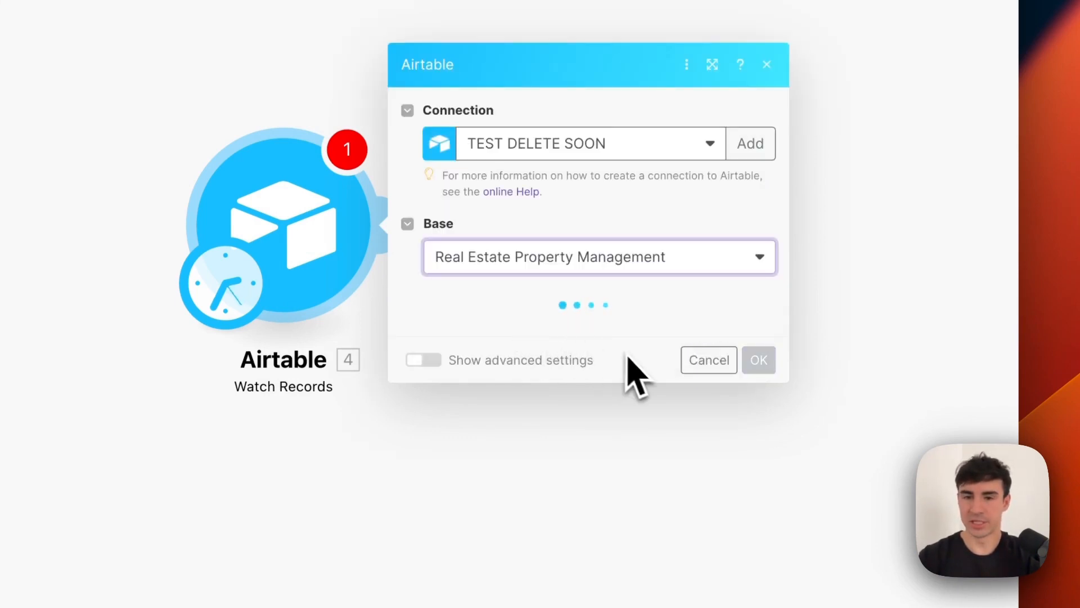
pyautogui.click(533, 337)
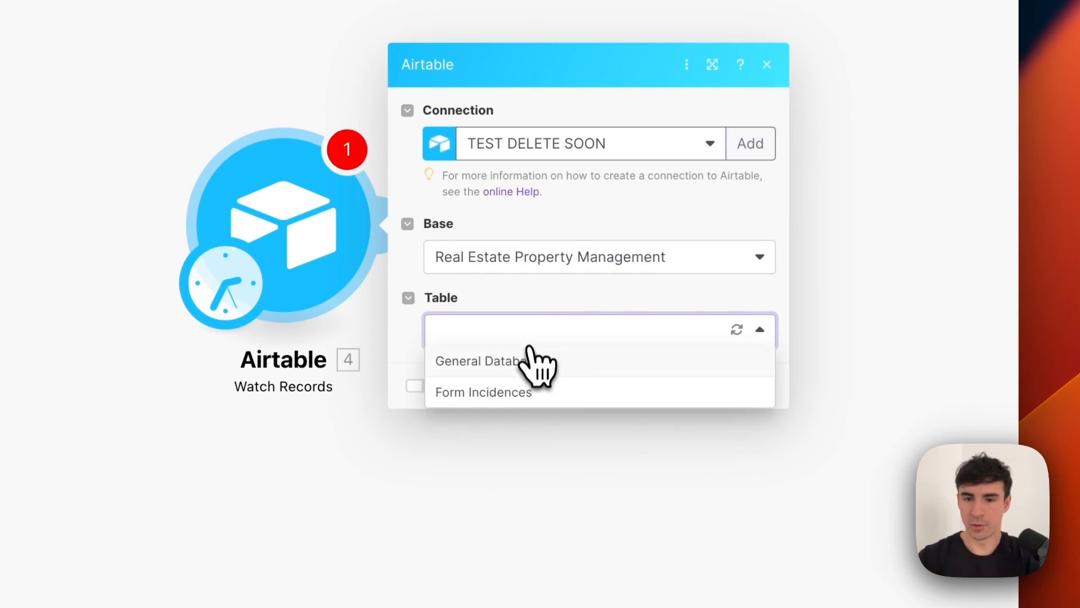
pyautogui.click(529, 370)
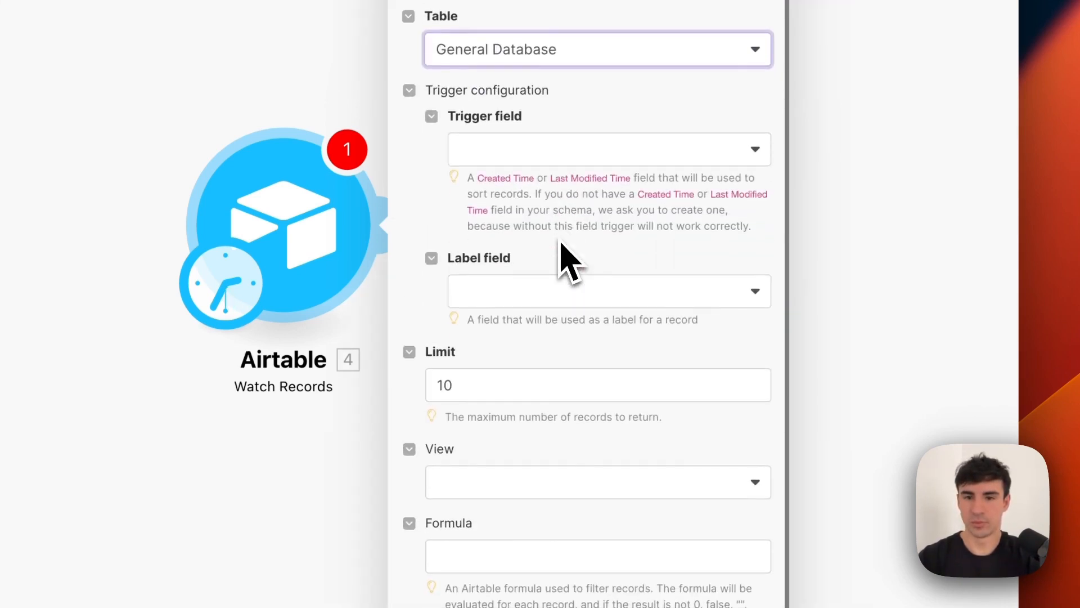
pyautogui.moveTo(467, 183); pyautogui.dragTo(785, 238)
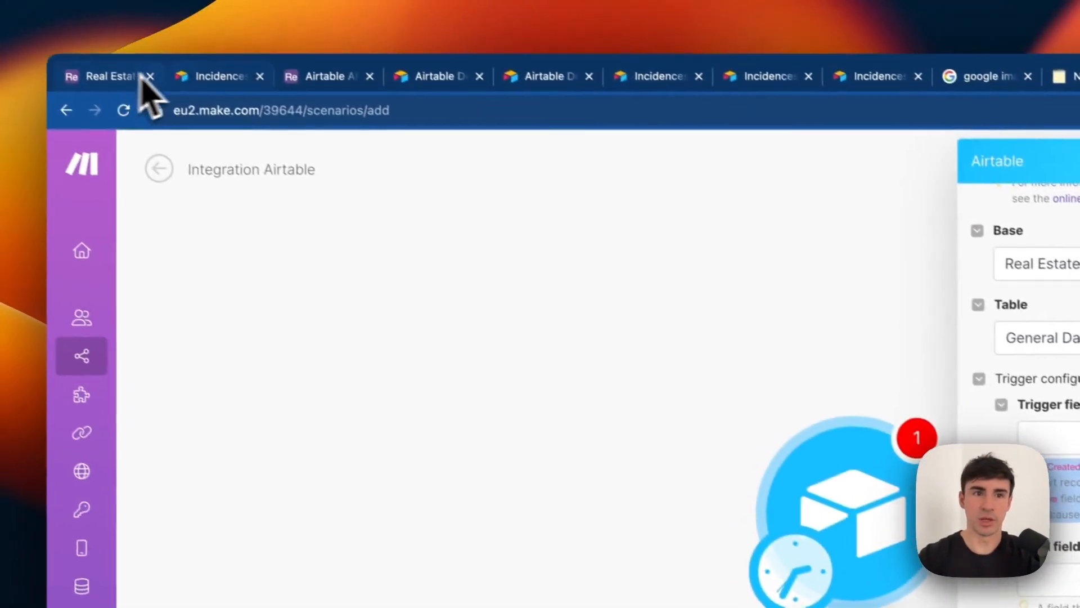
pyautogui.click(138, 80)
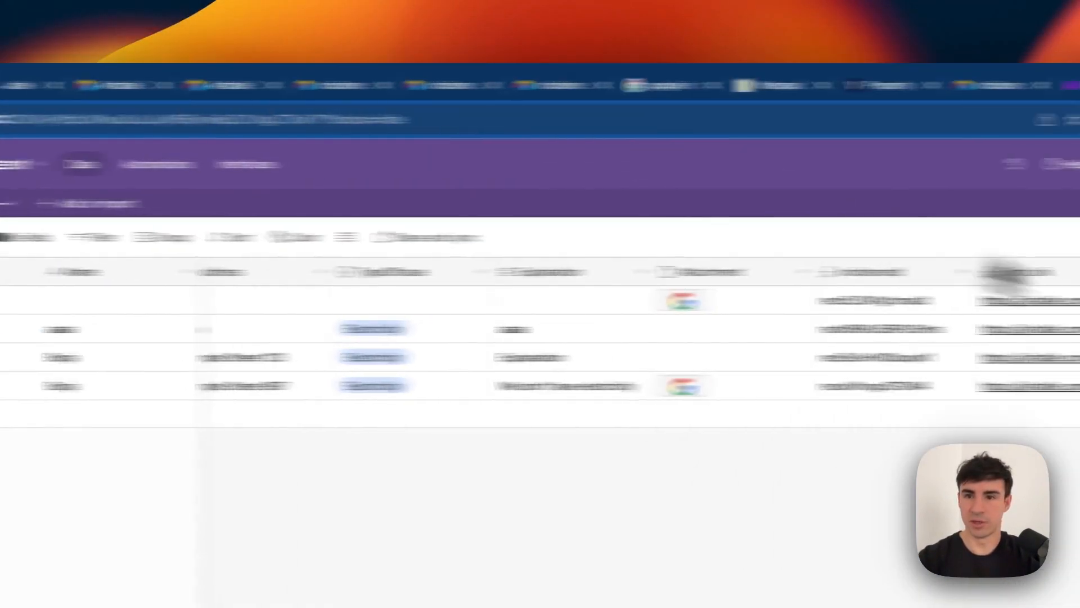
# Add a Created time field to the General Database table and rename it CreatedTime.
pyautogui.click(956, 276)
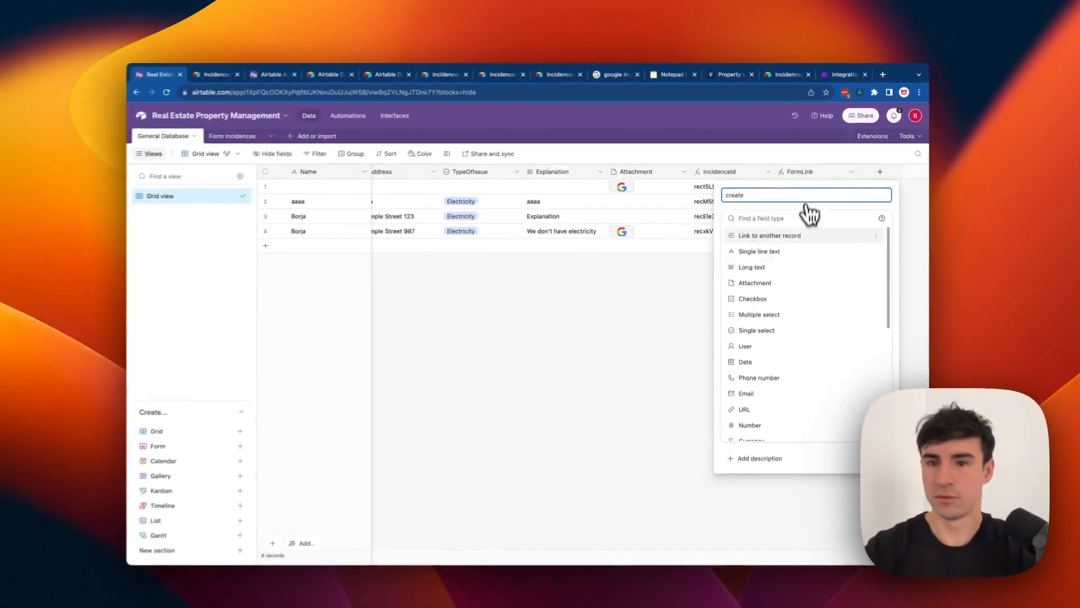
pyautogui.scroll(-5, 784, 351)
pyautogui.scroll(-5, 784, 356)
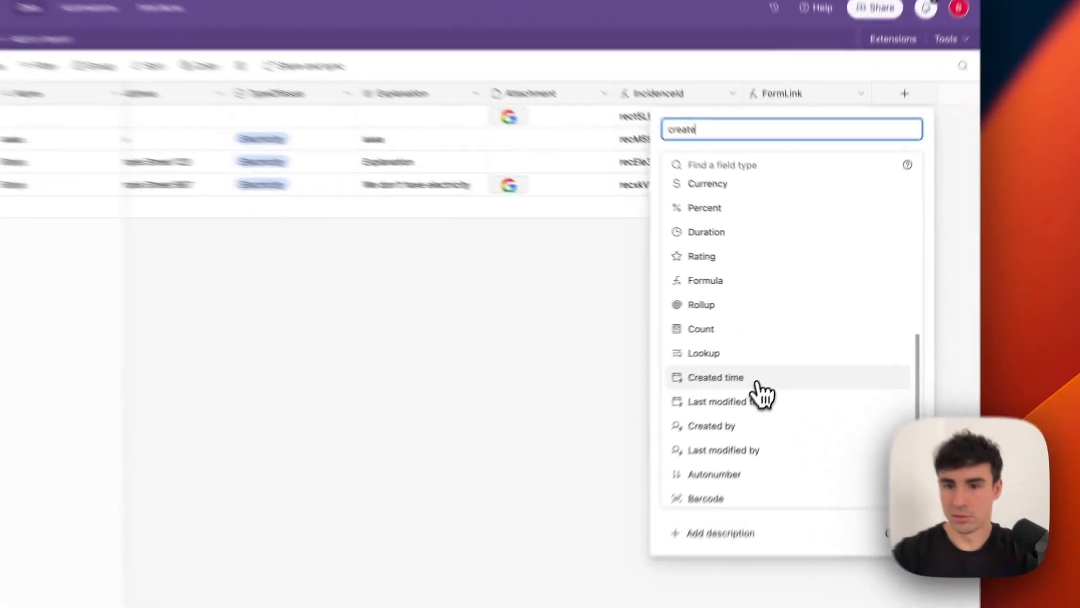
pyautogui.click(786, 353)
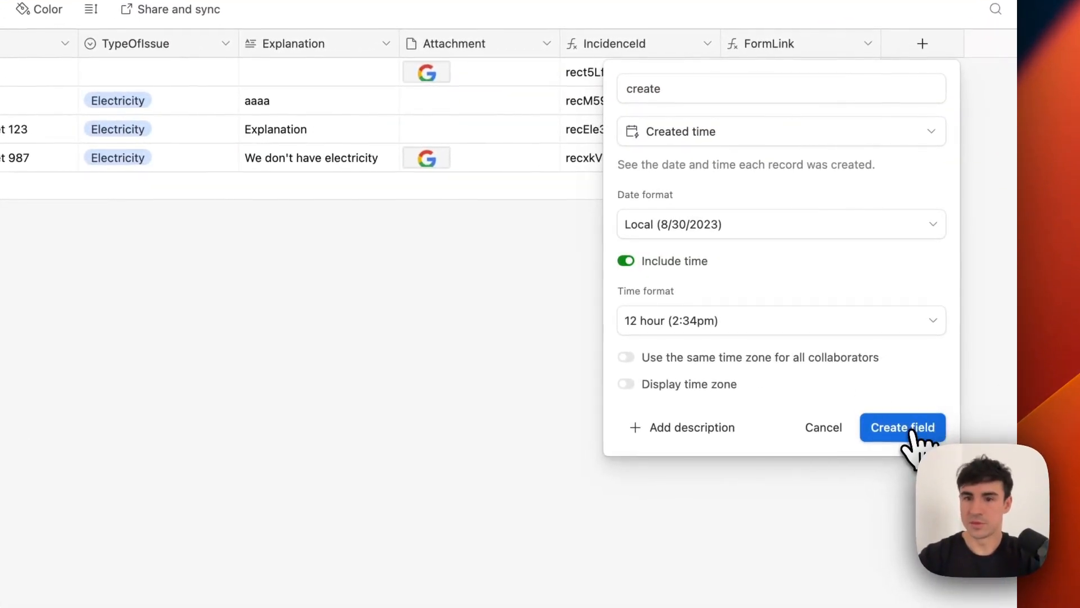
pyautogui.click(917, 426)
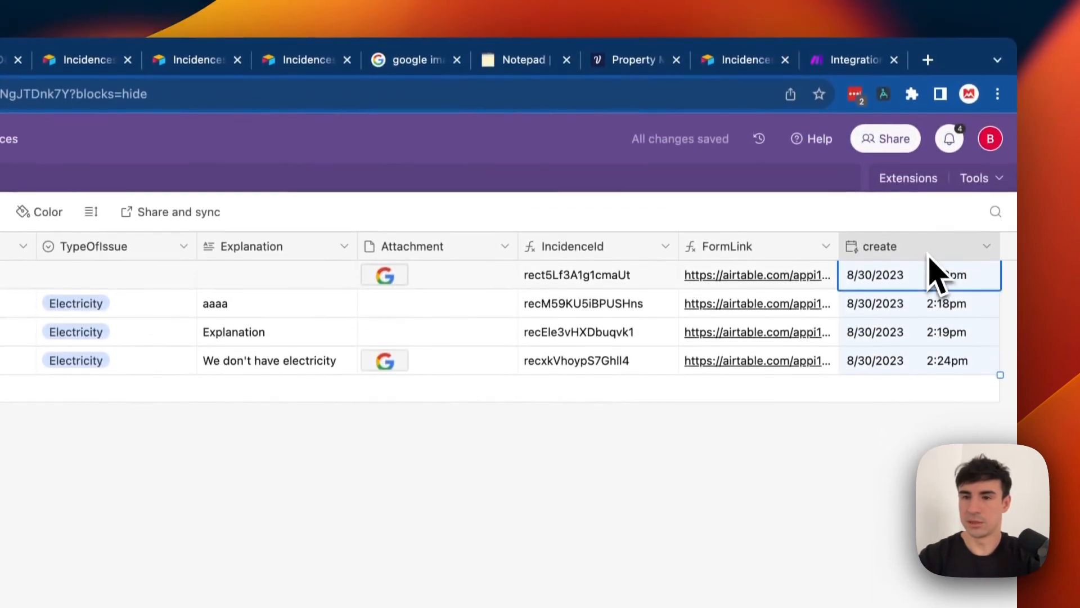
pyautogui.doubleClick(931, 54)
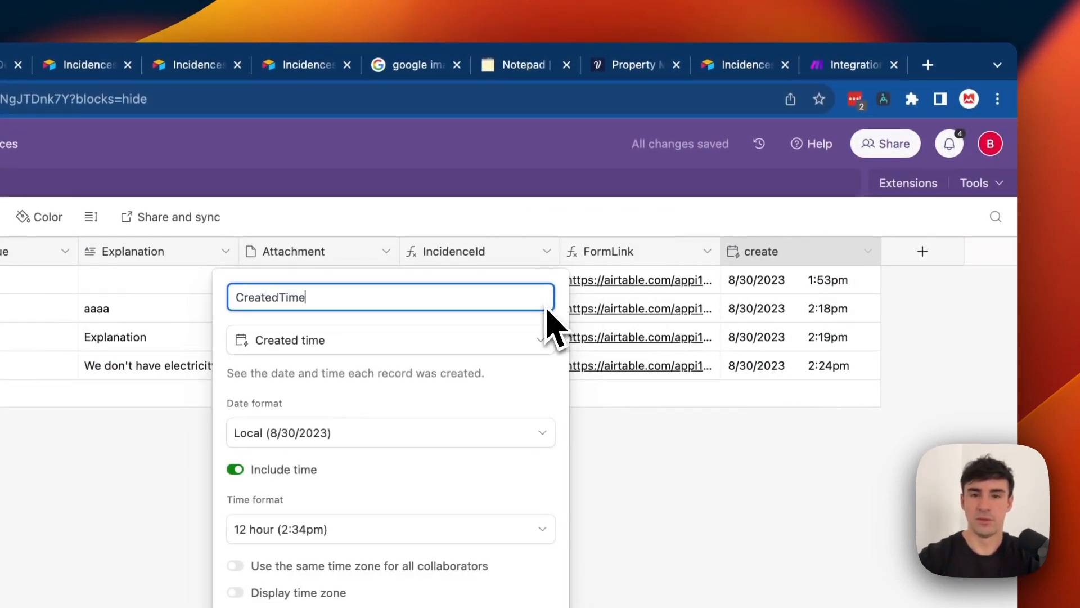
pyautogui.write('CreatedTime')
pyautogui.click(586, 482)
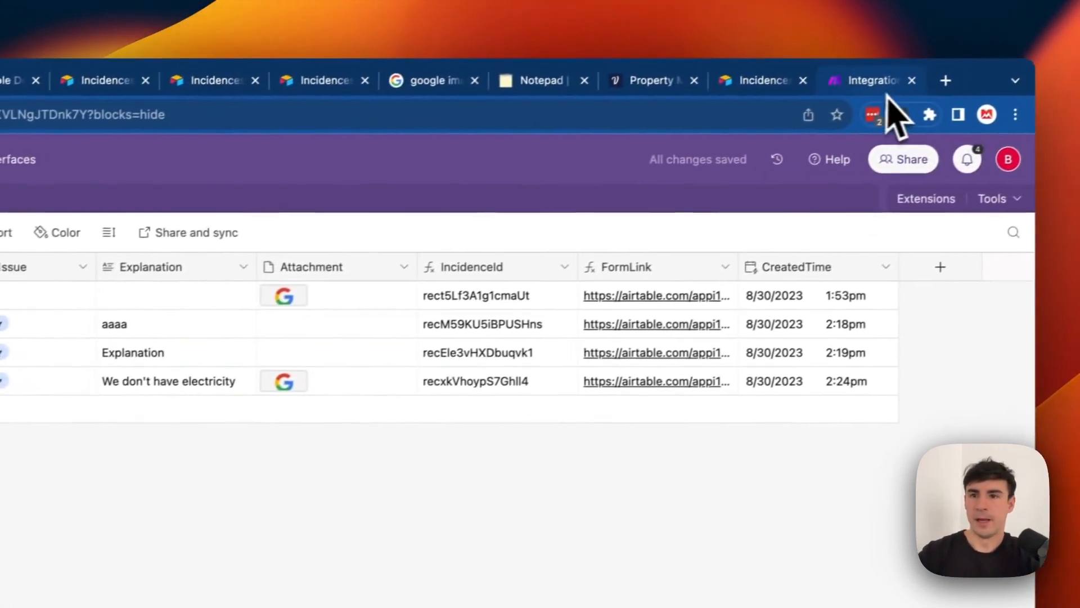
# Switch the trigger to the TEST DELETE SOON connection, Real Estate Property Management base, General Database table.
pyautogui.click(1024, 39)
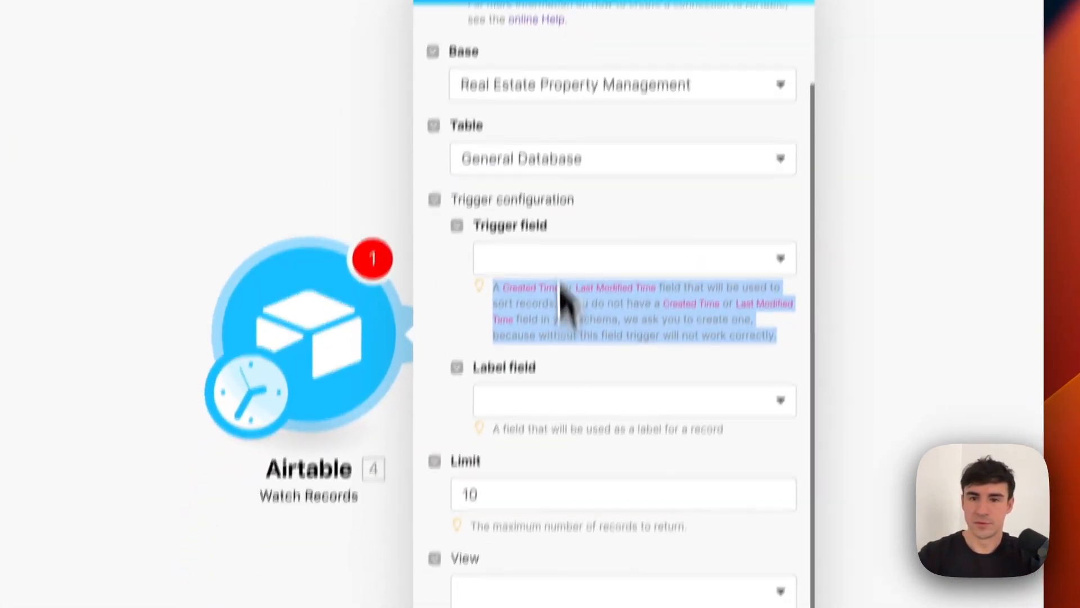
pyautogui.scroll(2, 759, 92)
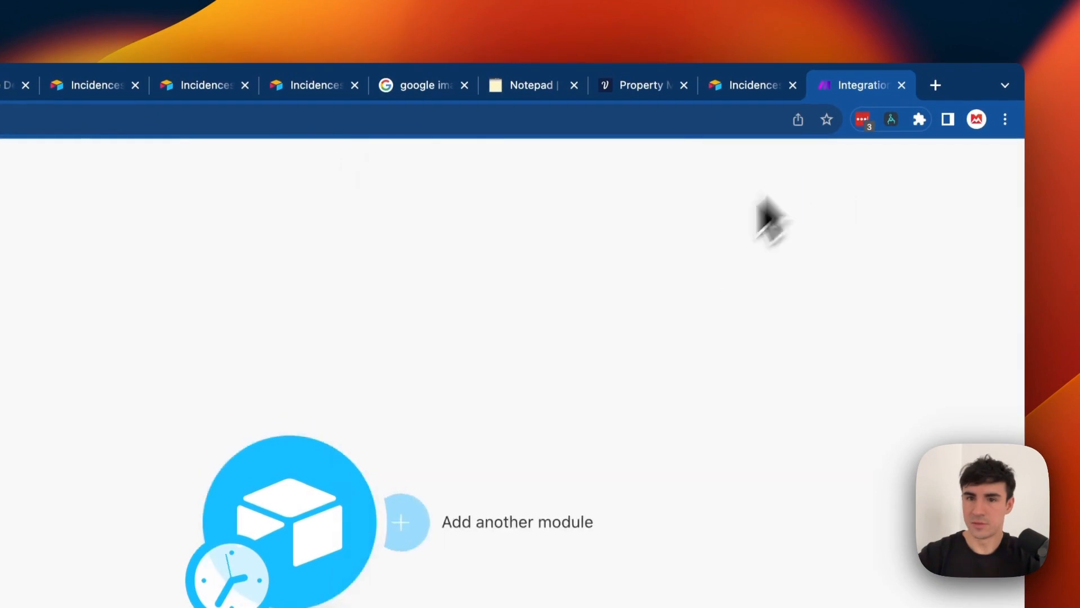
pyautogui.click(289, 518)
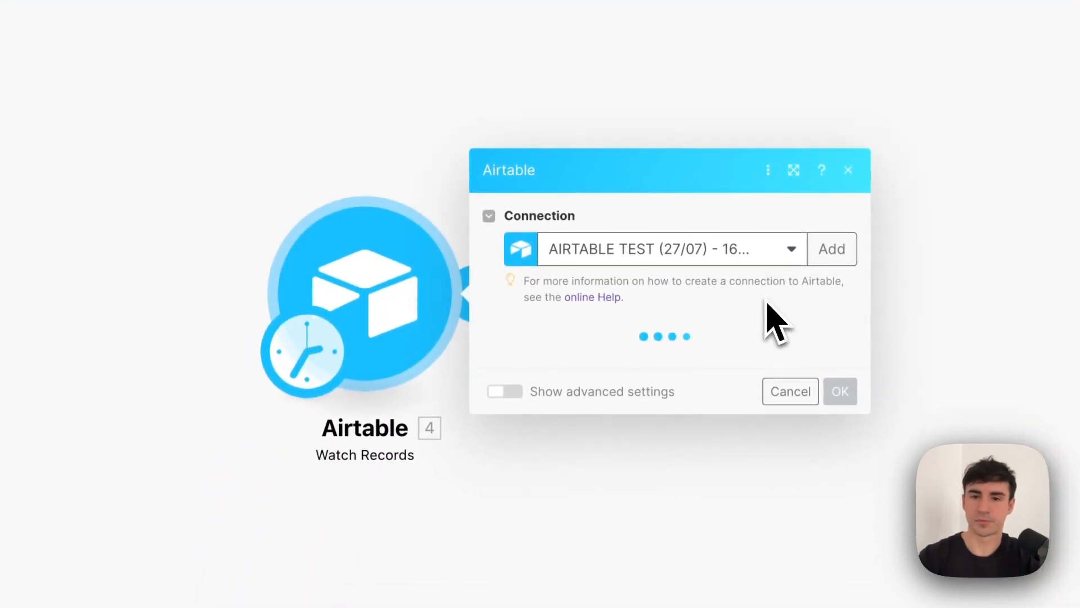
pyautogui.click(754, 350)
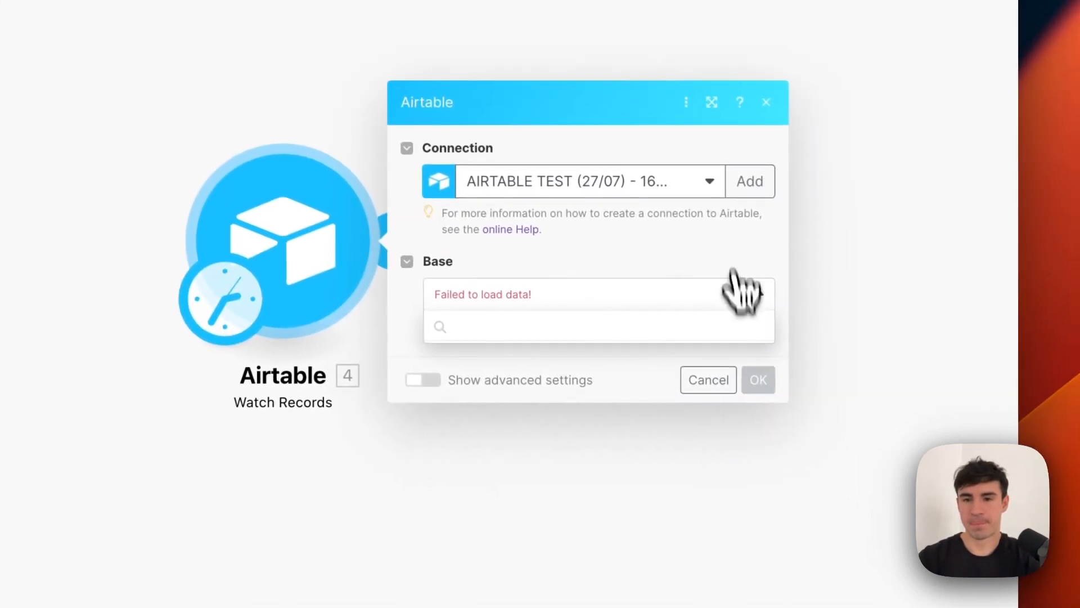
pyautogui.click(703, 182)
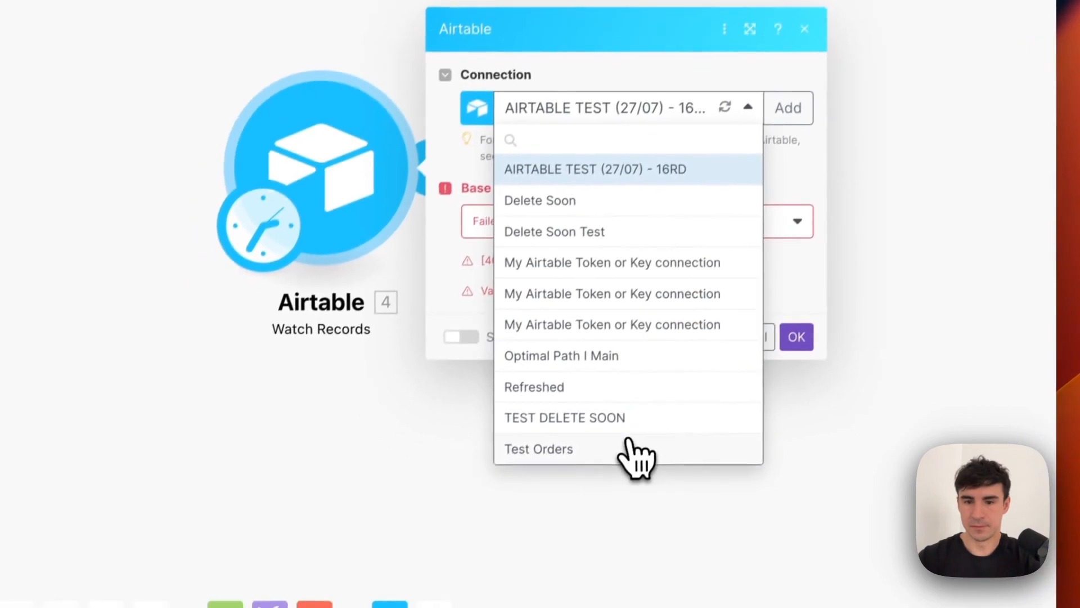
pyautogui.click(644, 417)
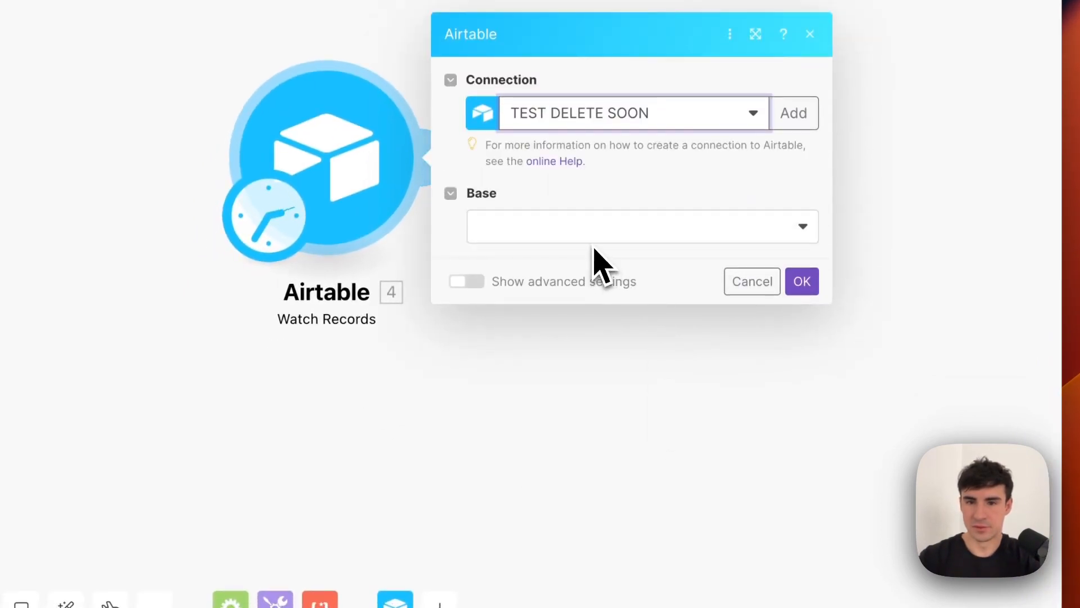
pyautogui.click(599, 237)
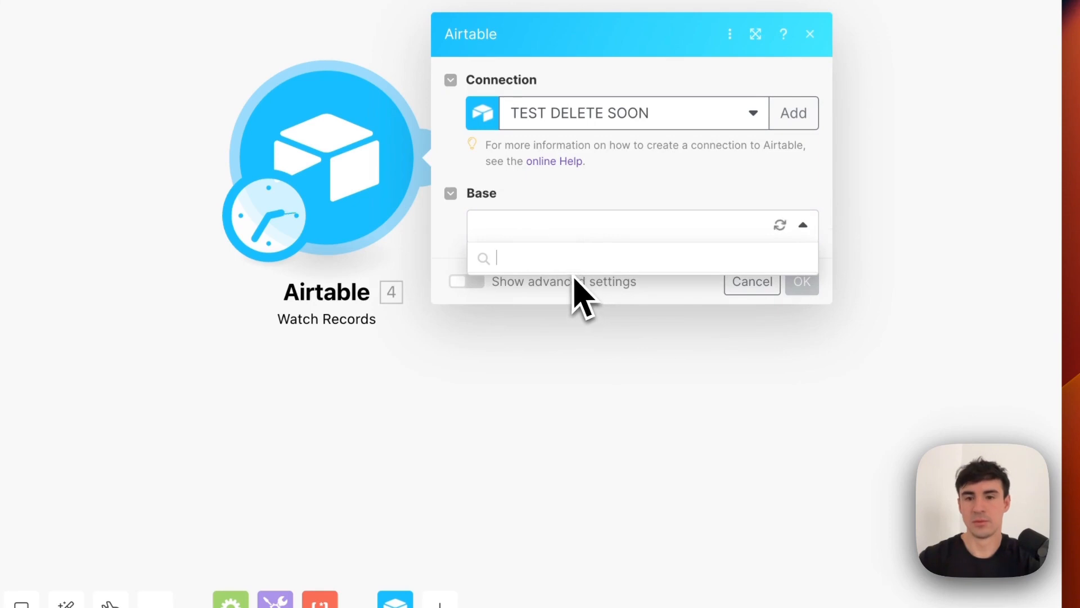
pyautogui.click(573, 255)
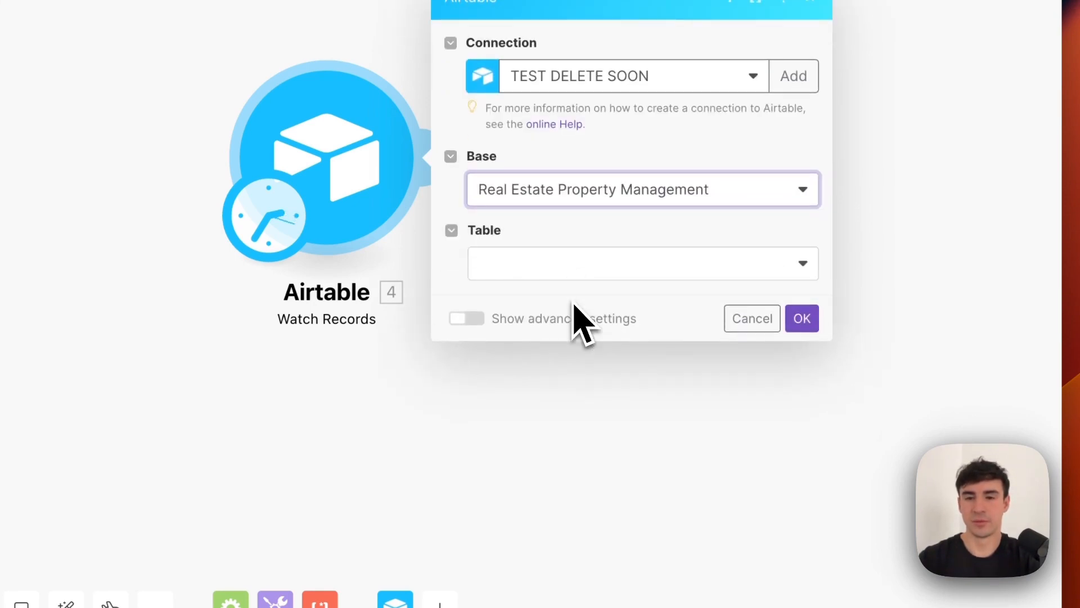
pyautogui.click(573, 274)
pyautogui.click(573, 289)
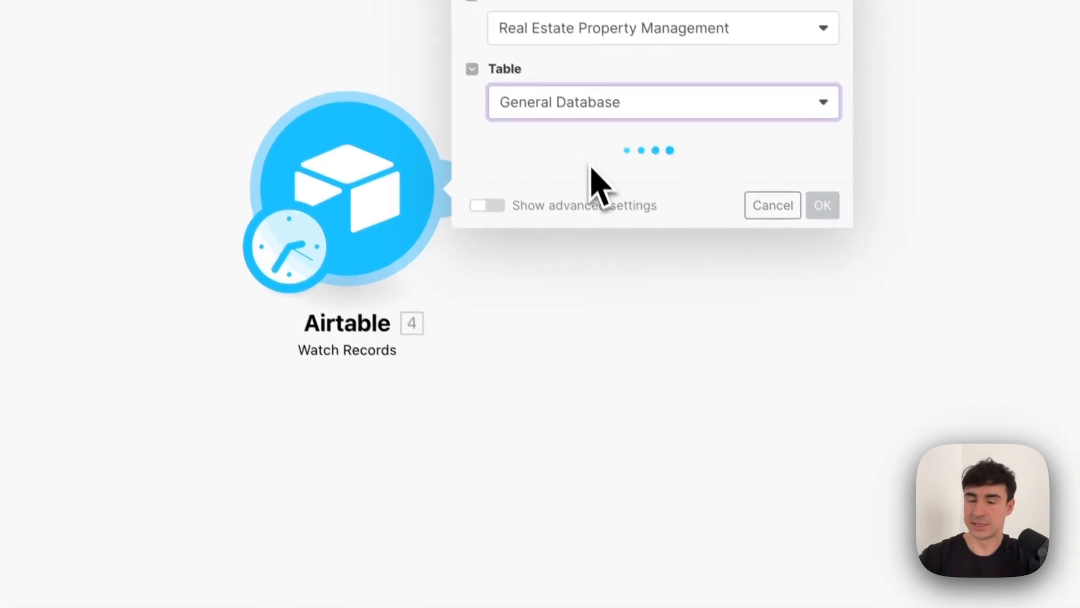
# Set trigger field CreatedTime and label field Attachment, saving it to start from now on.
pyautogui.scroll(-3, 599, 253)
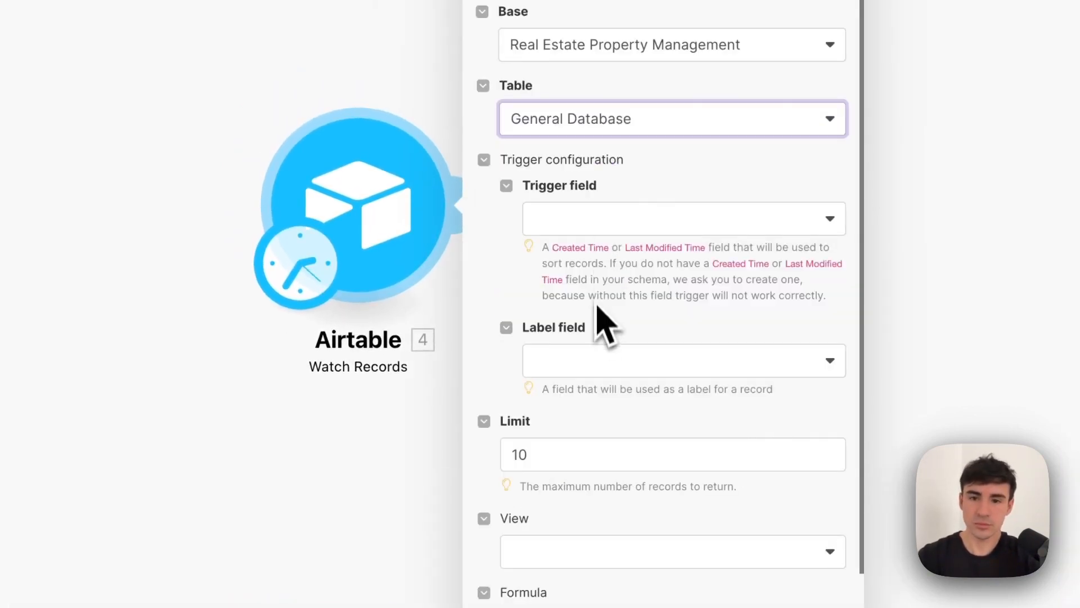
pyautogui.click(616, 220)
pyautogui.click(624, 311)
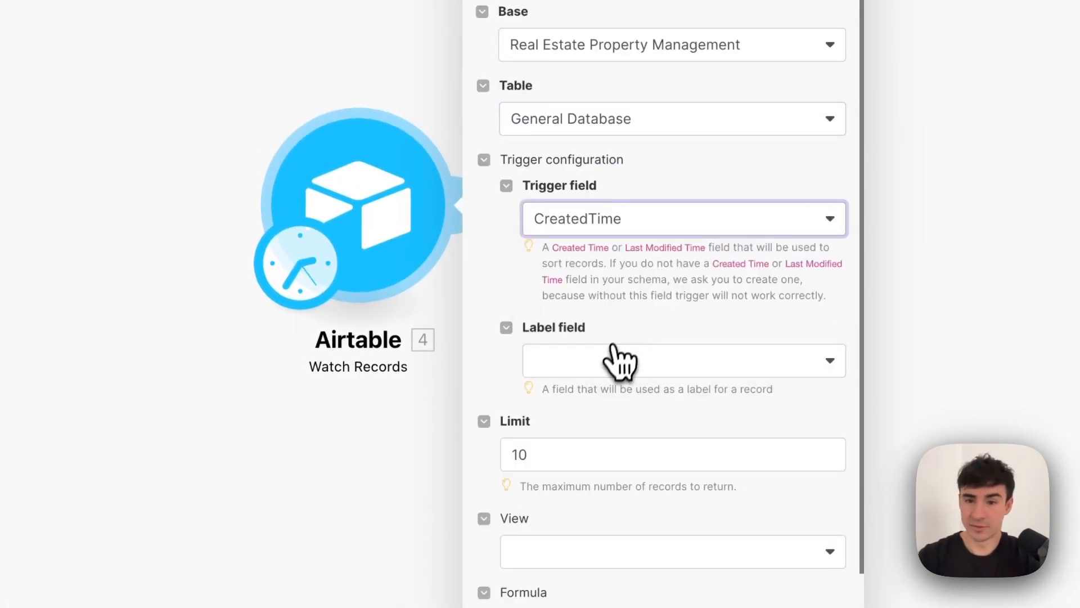
pyautogui.click(619, 360)
pyautogui.scroll(-1, 639, 461)
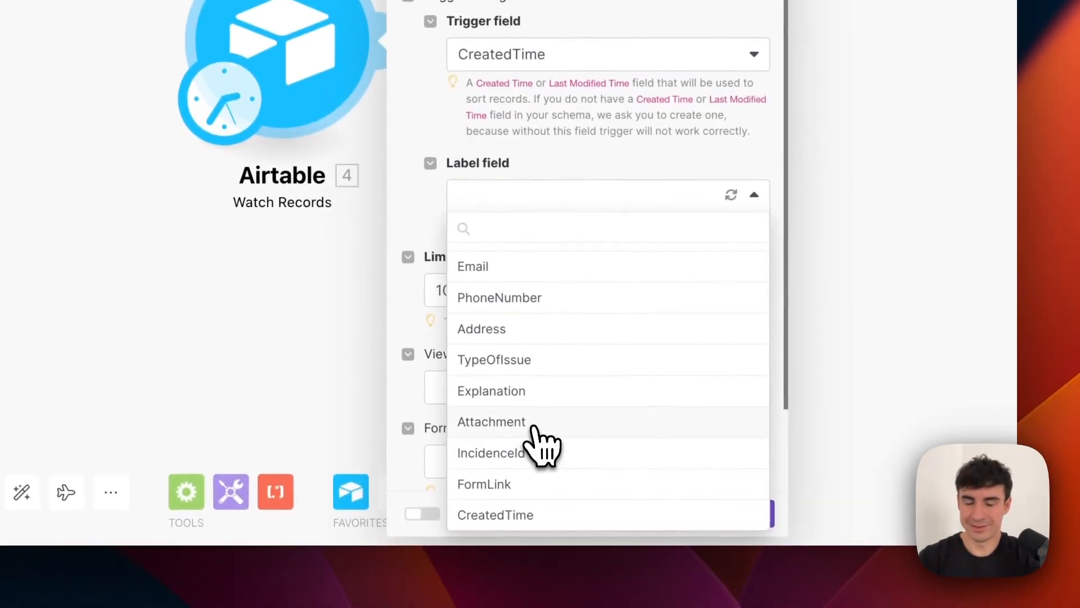
pyautogui.click(538, 440)
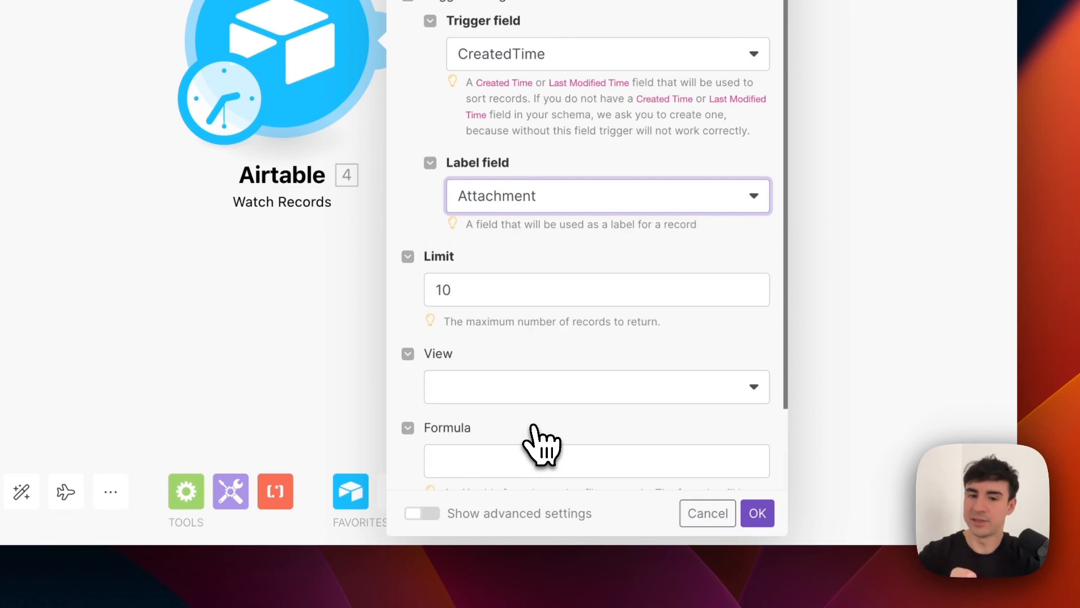
pyautogui.scroll(-2, 540, 444)
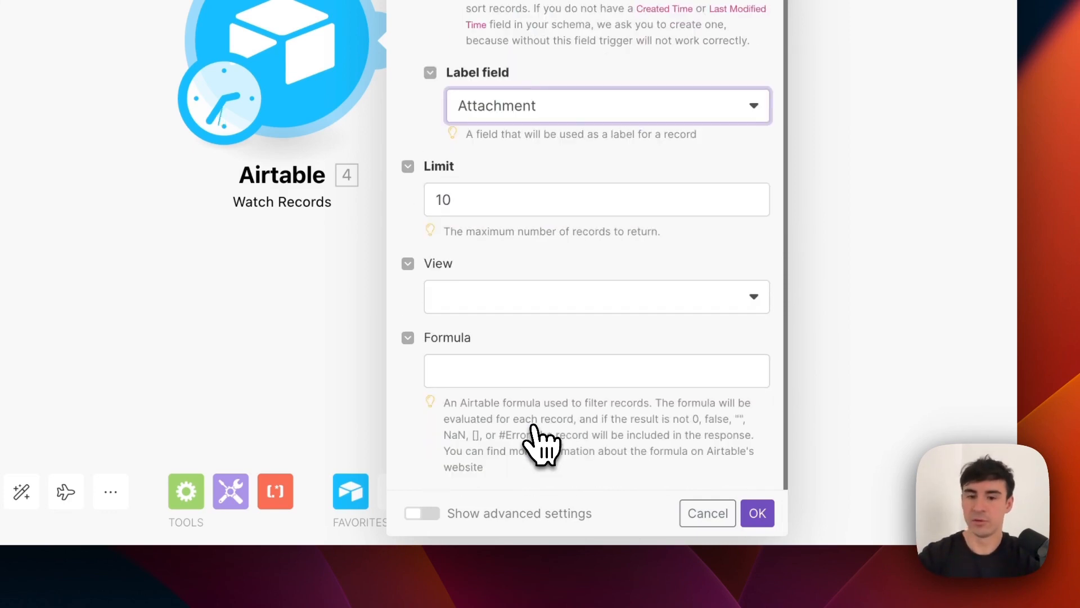
pyautogui.click(754, 513)
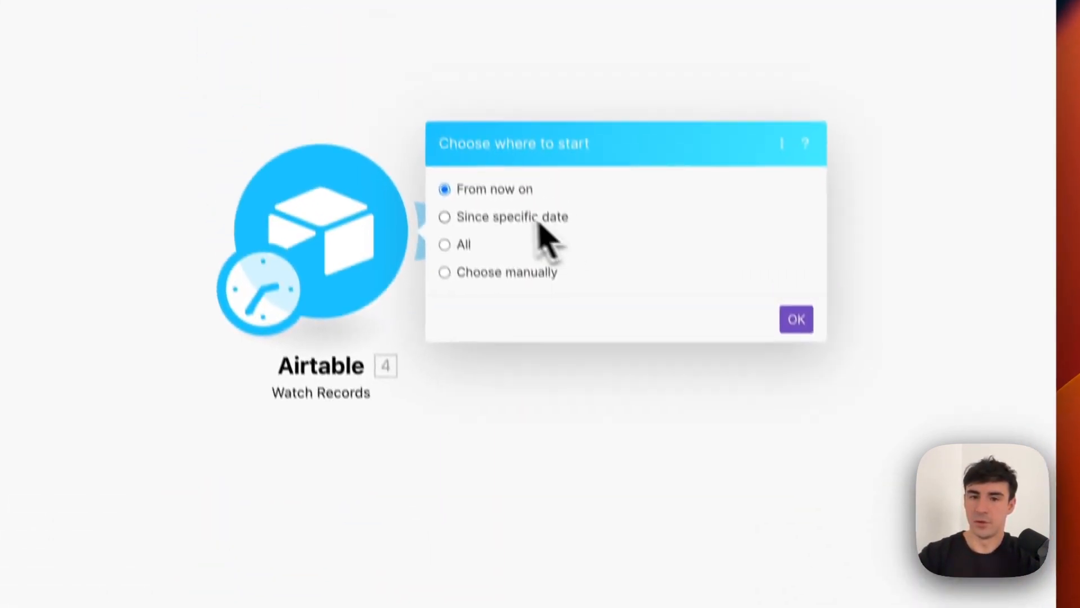
pyautogui.click(806, 353)
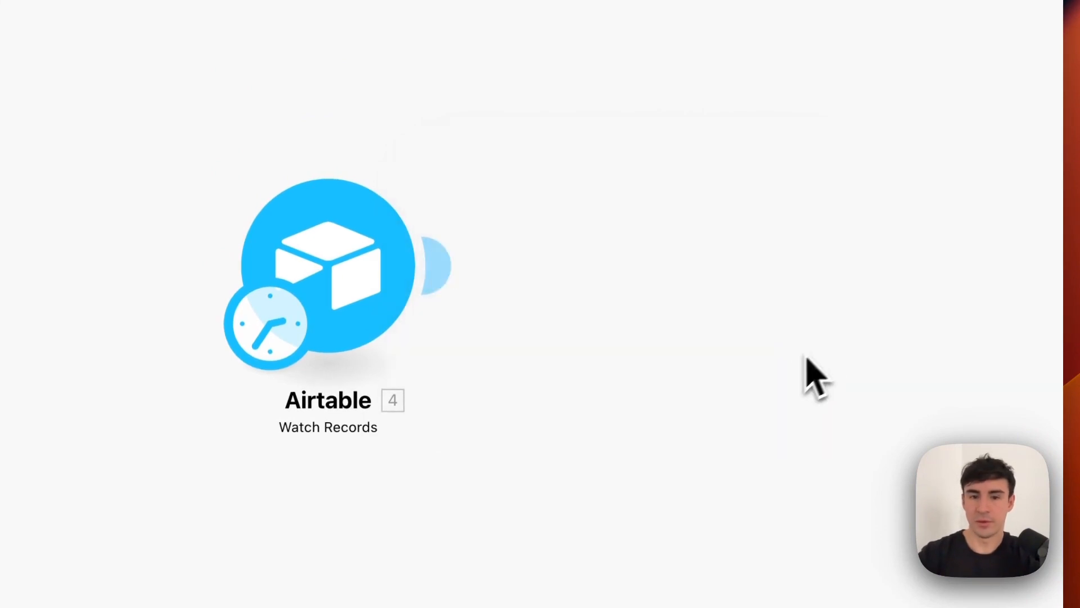
# Add a Flow Control Router module after the Airtable trigger.
pyautogui.click(439, 267)
pyautogui.click(677, 268)
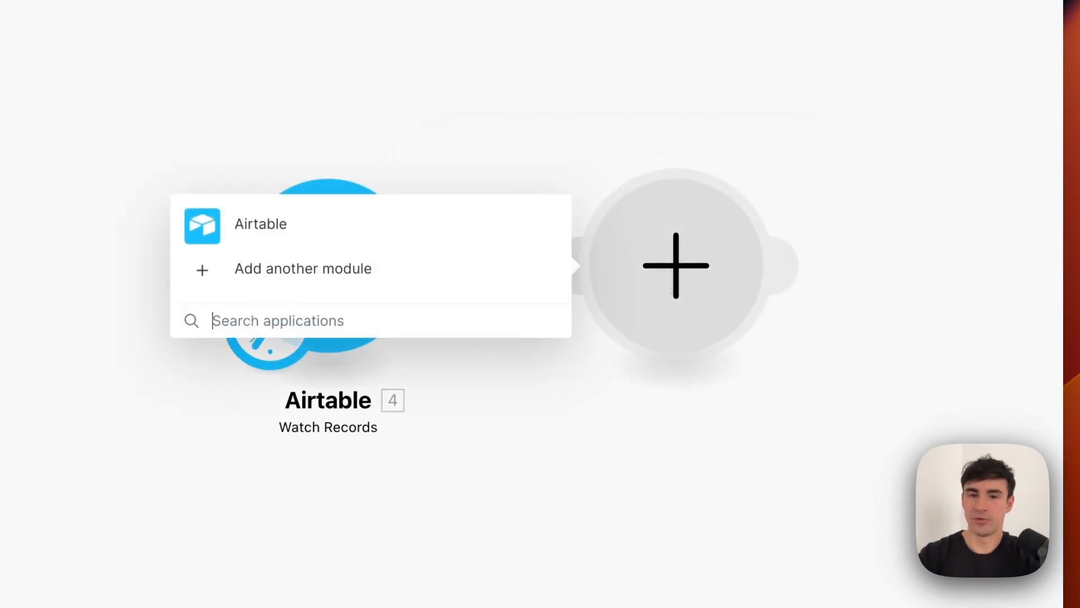
pyautogui.click(467, 408)
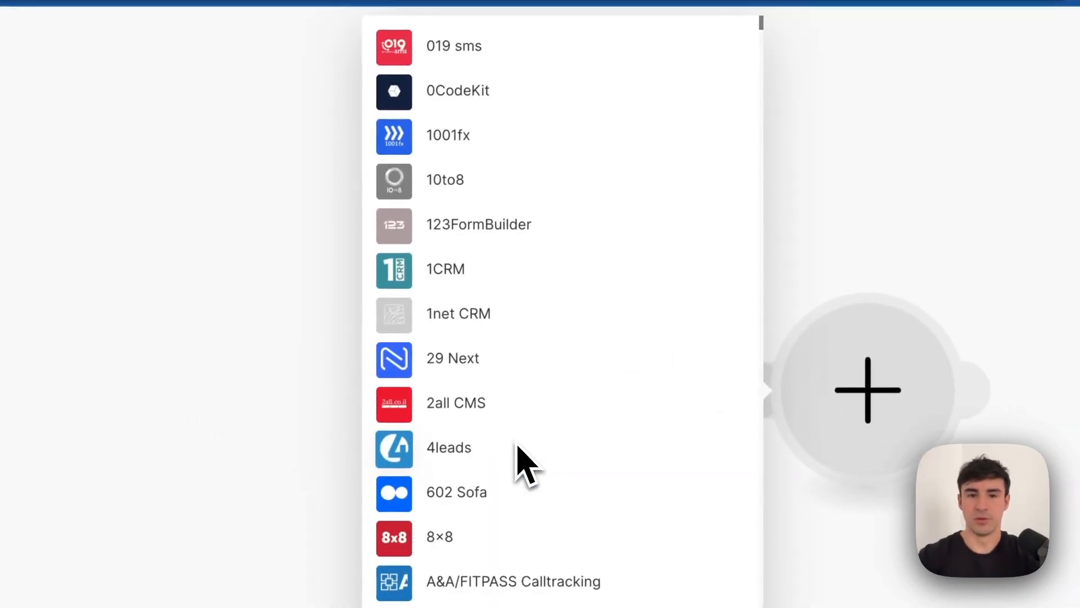
pyautogui.write('router')
pyautogui.click(470, 349)
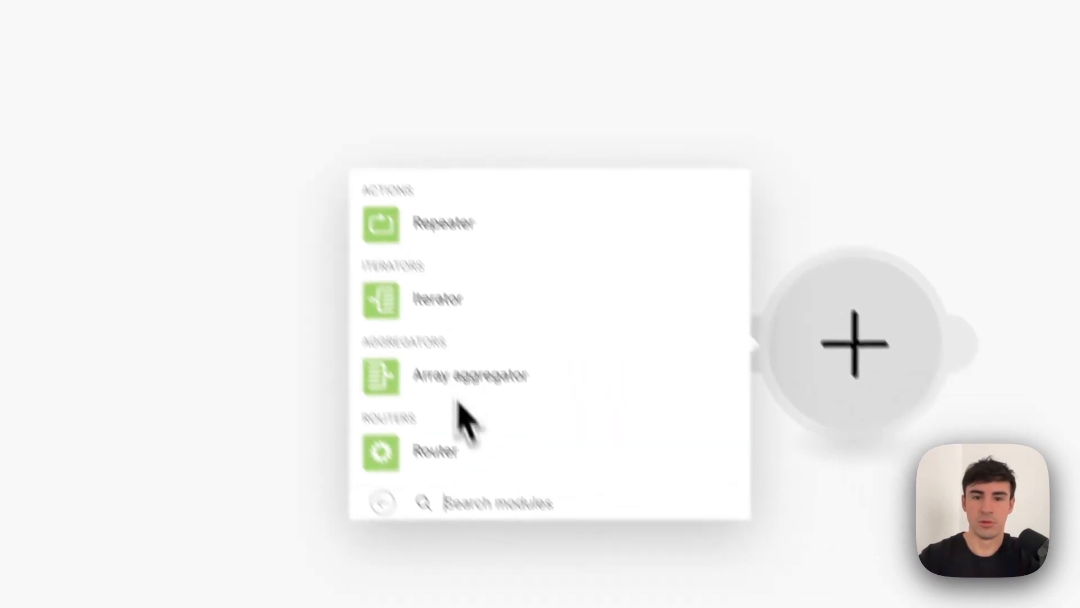
pyautogui.click(445, 453)
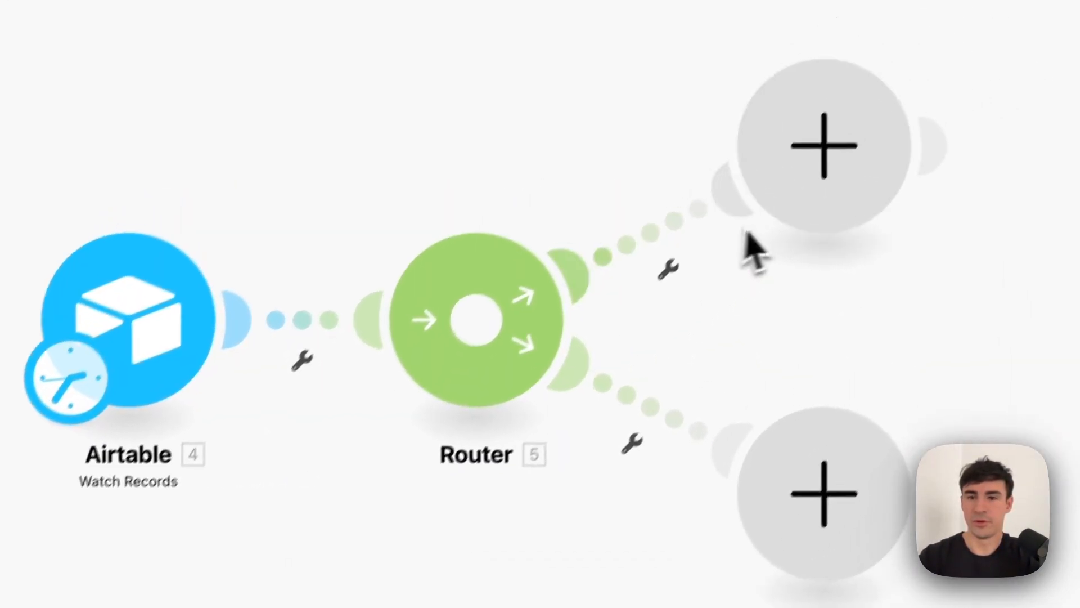
# Add extra routes to the Router until it has five empty branches.
pyautogui.click(466, 348)
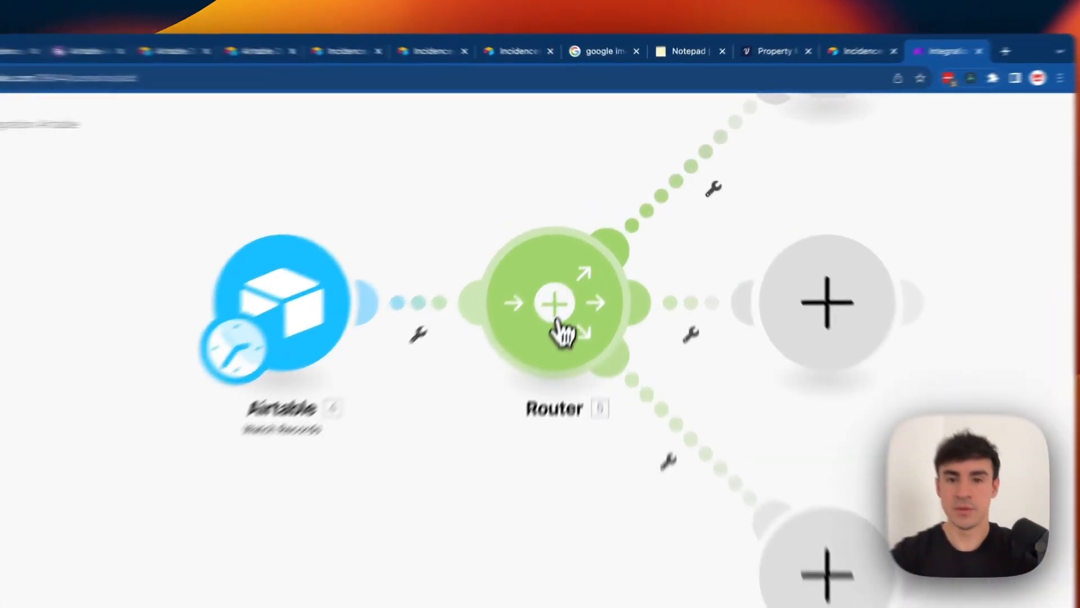
pyautogui.click(594, 243)
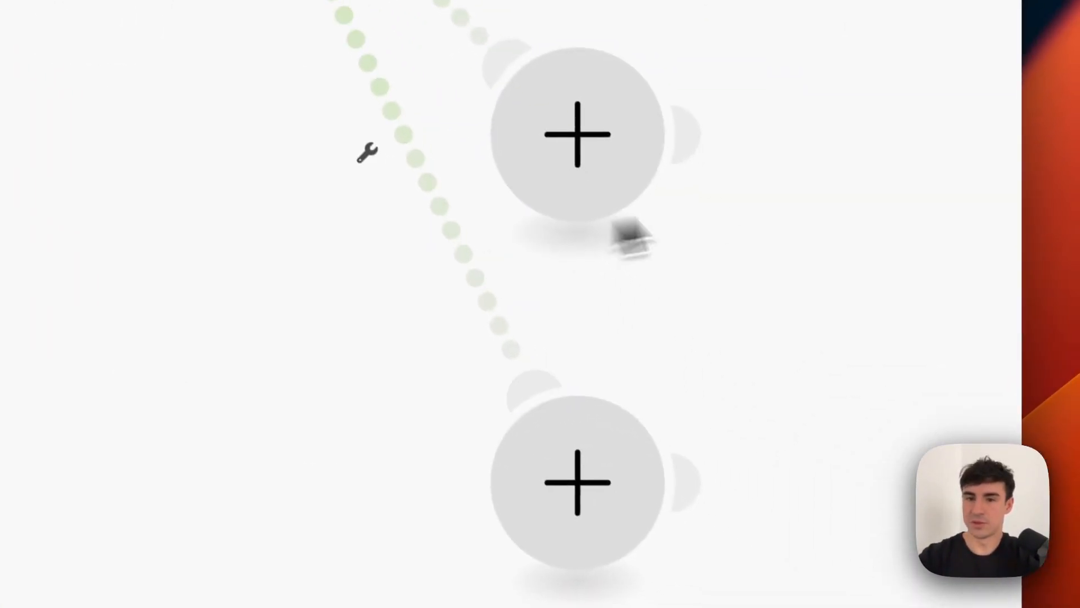
pyautogui.scroll(-5, 804, 332)
pyautogui.scroll(5, 794, 319)
pyautogui.scroll(-10, 793, 317)
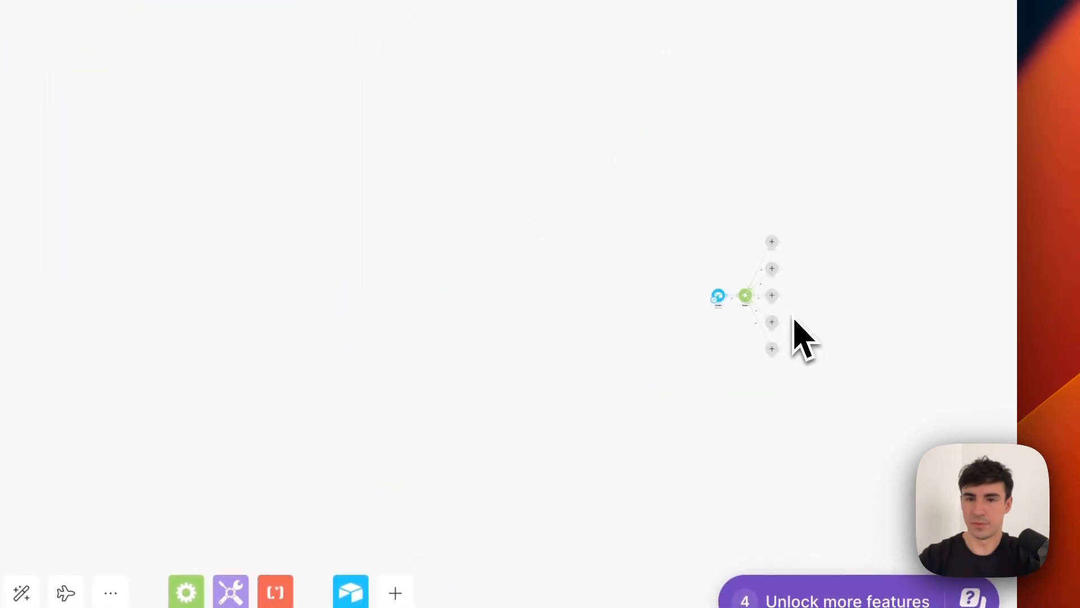
pyautogui.scroll(10, 793, 318)
pyautogui.scroll(-3, 793, 318)
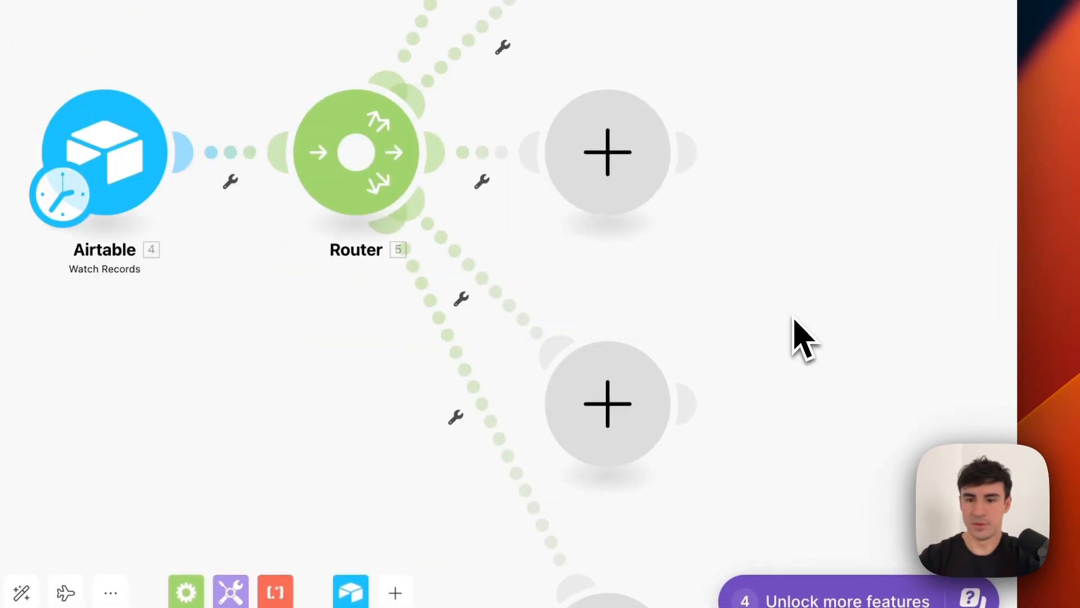
pyautogui.scroll(-10, 794, 319)
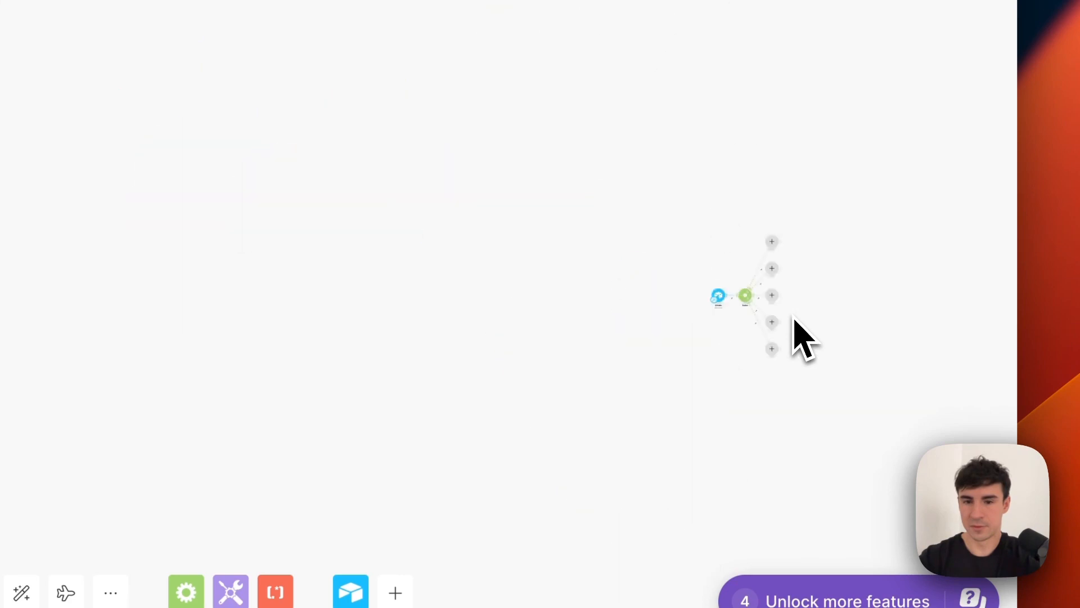
pyautogui.scroll(10, 794, 319)
pyautogui.scroll(-4, 795, 319)
pyautogui.scroll(3, 794, 320)
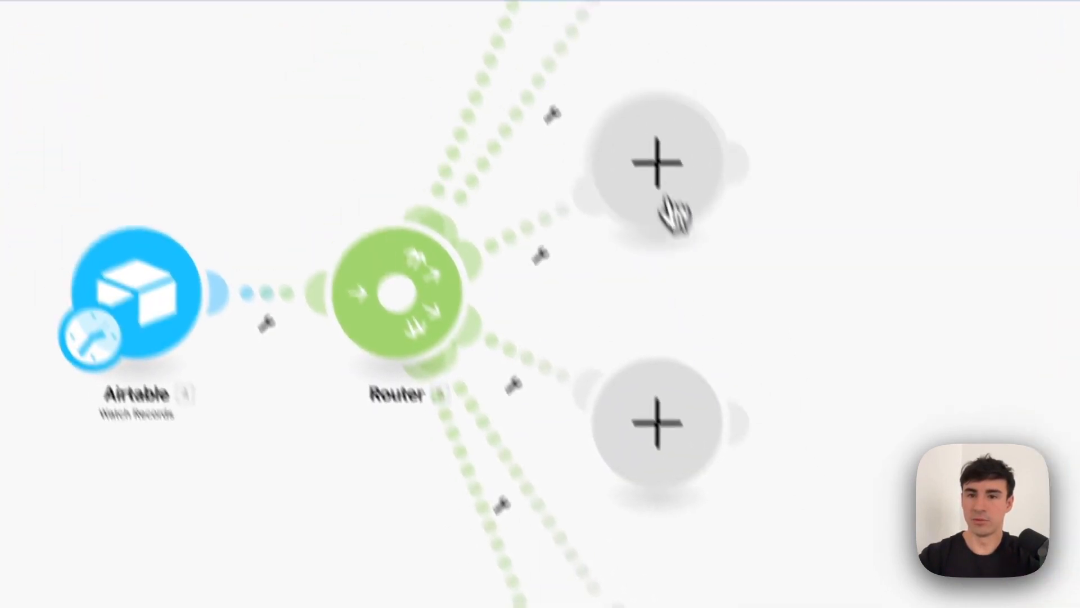
# Filter the upper route as 'Electricity', passing only records where TypeOfIssue equals Electricity.
pyautogui.click(668, 189)
pyautogui.click(589, 340)
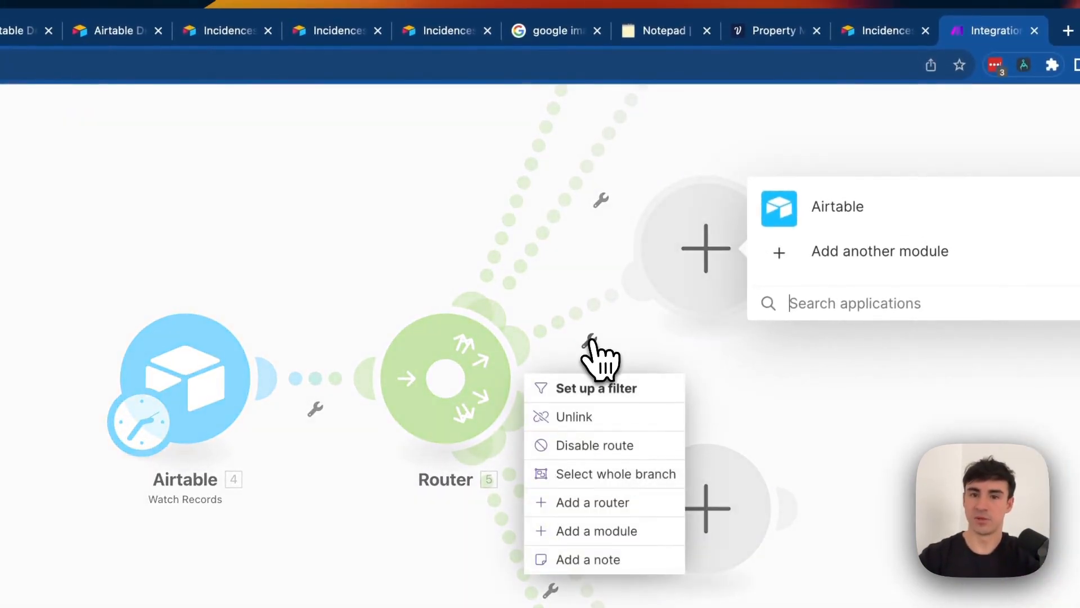
pyautogui.click(603, 388)
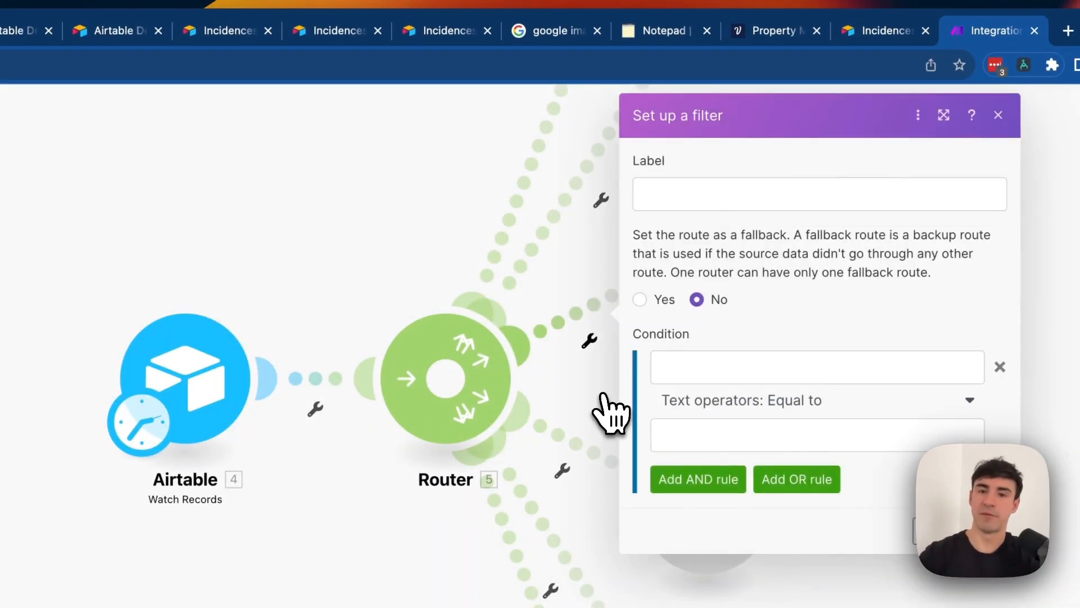
pyautogui.click(767, 191)
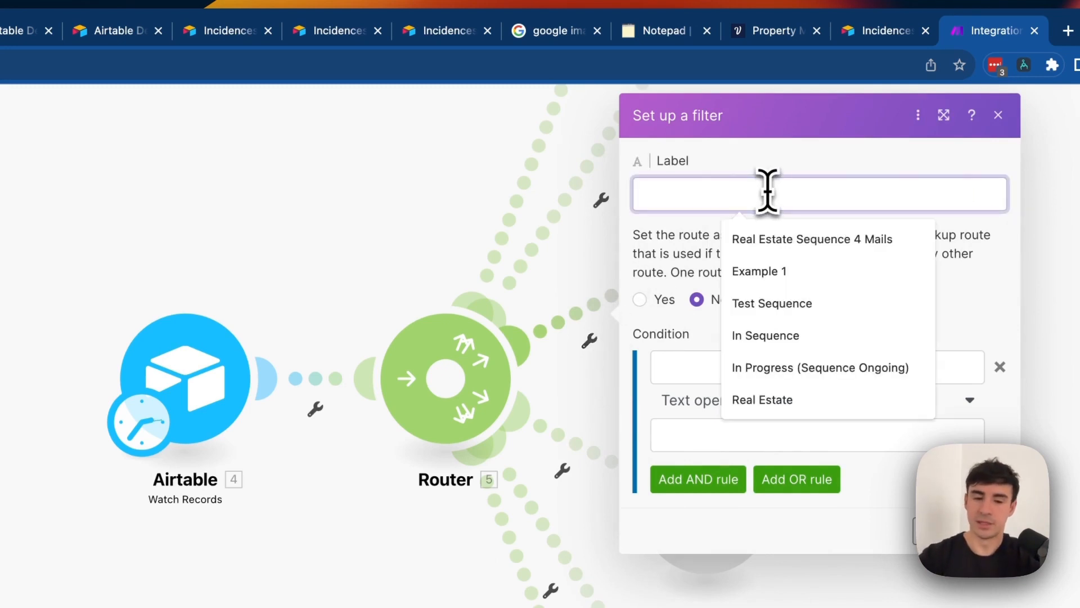
pyautogui.write('Electricity')
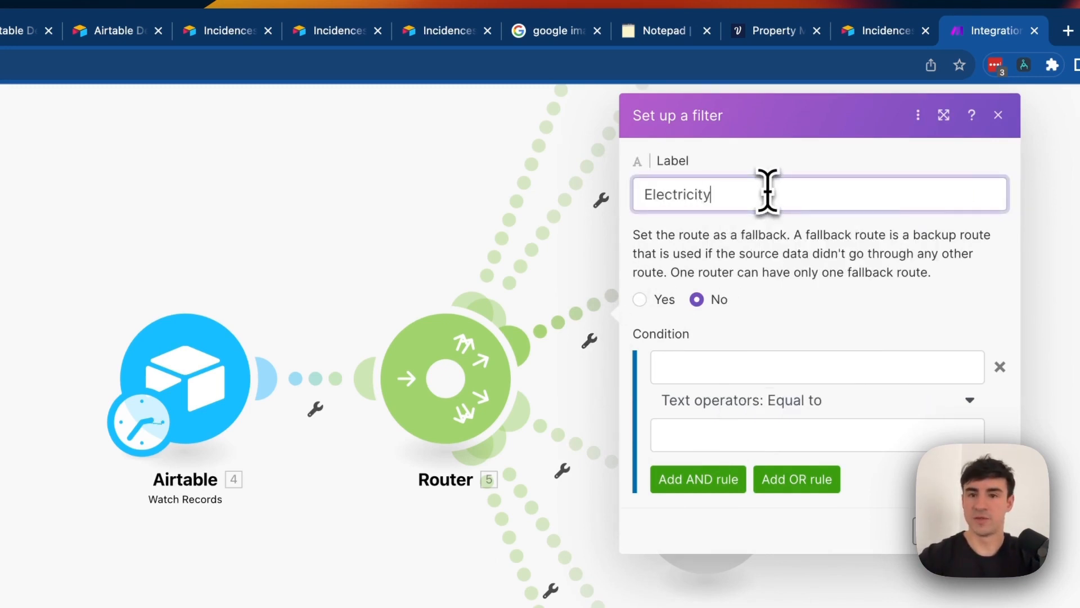
pyautogui.click(766, 366)
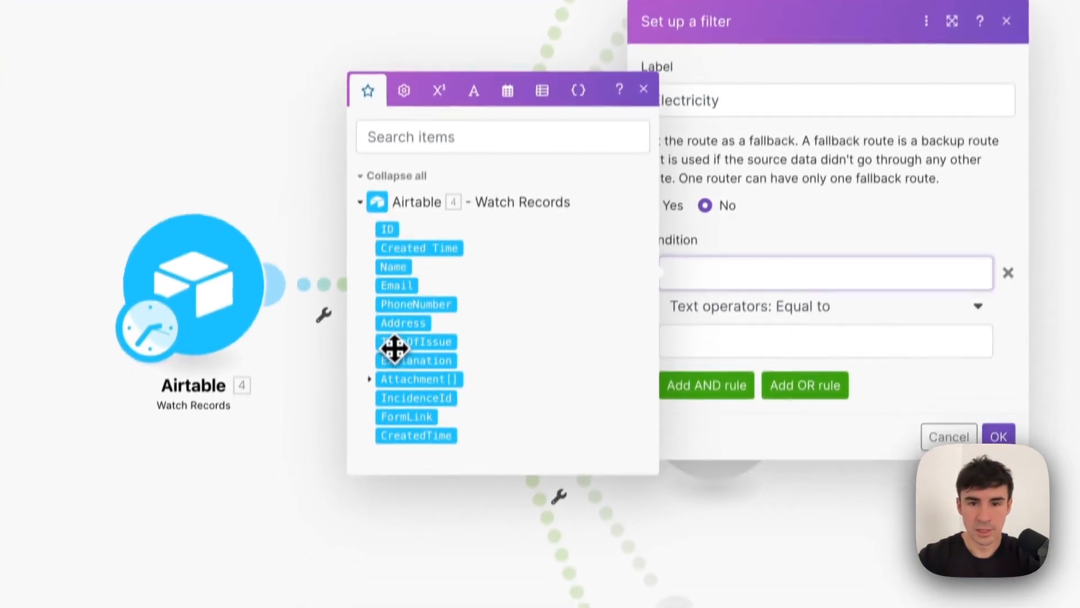
pyautogui.click(408, 435)
pyautogui.click(764, 435)
pyautogui.write('E')
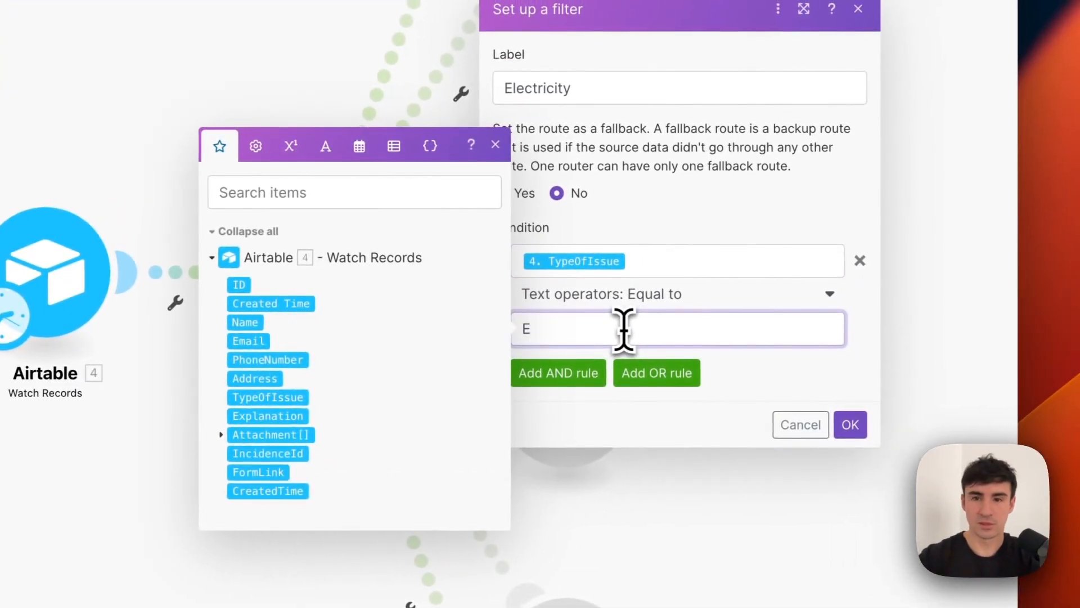
pyautogui.write('lectricity')
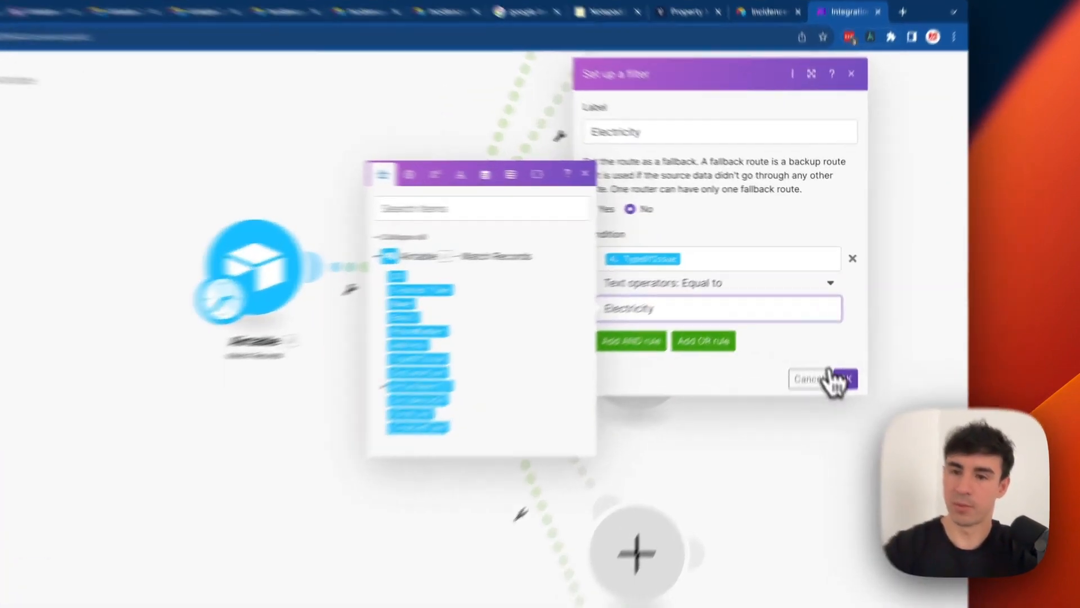
pyautogui.click(841, 324)
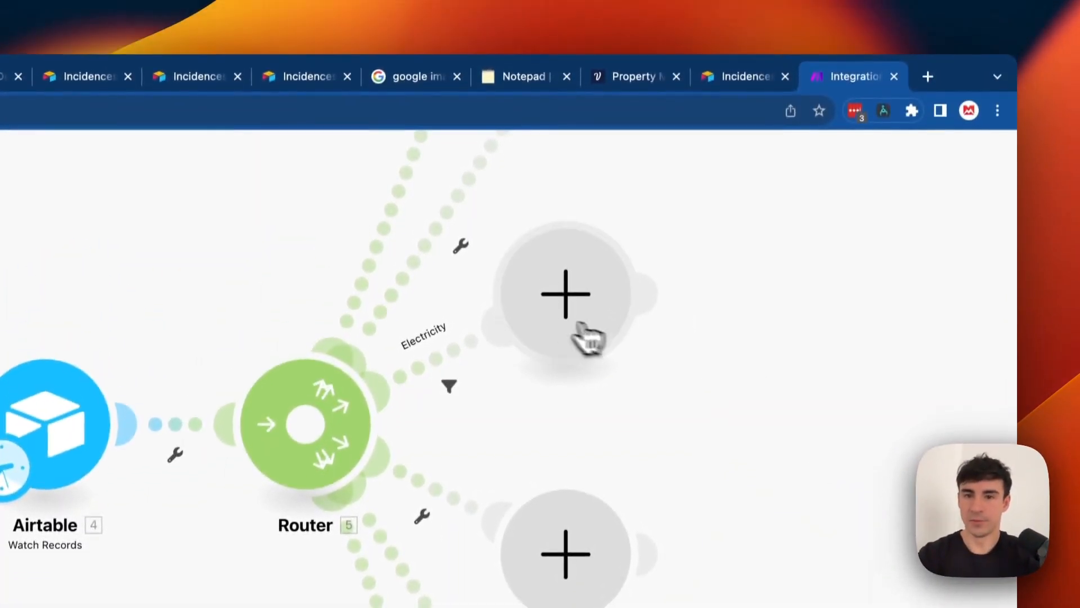
# Put a Gmail Send an Email module on the Electricity route.
pyautogui.click(587, 338)
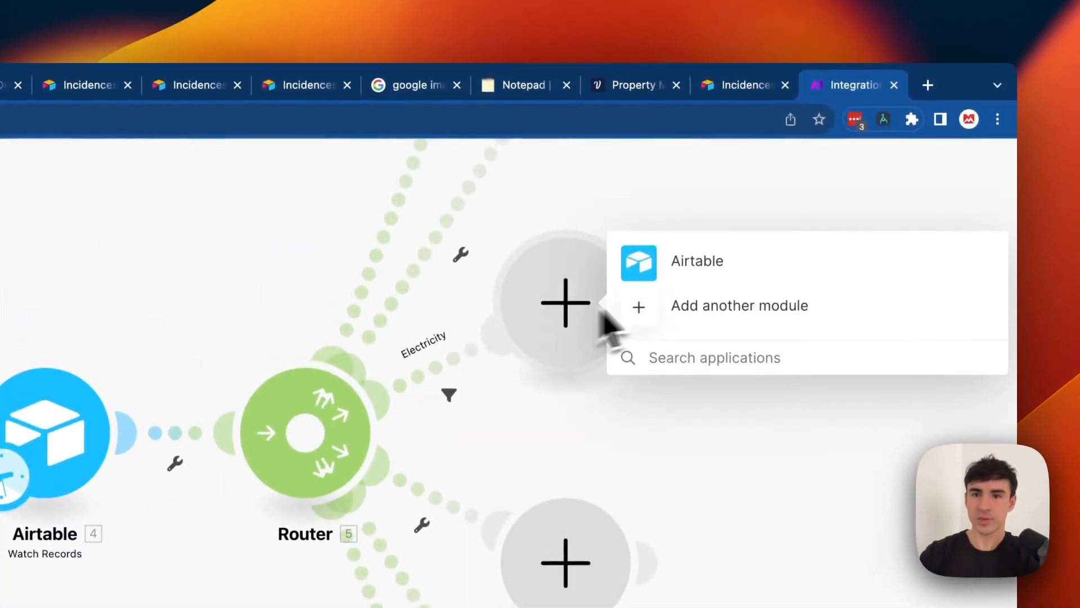
pyautogui.click(700, 366)
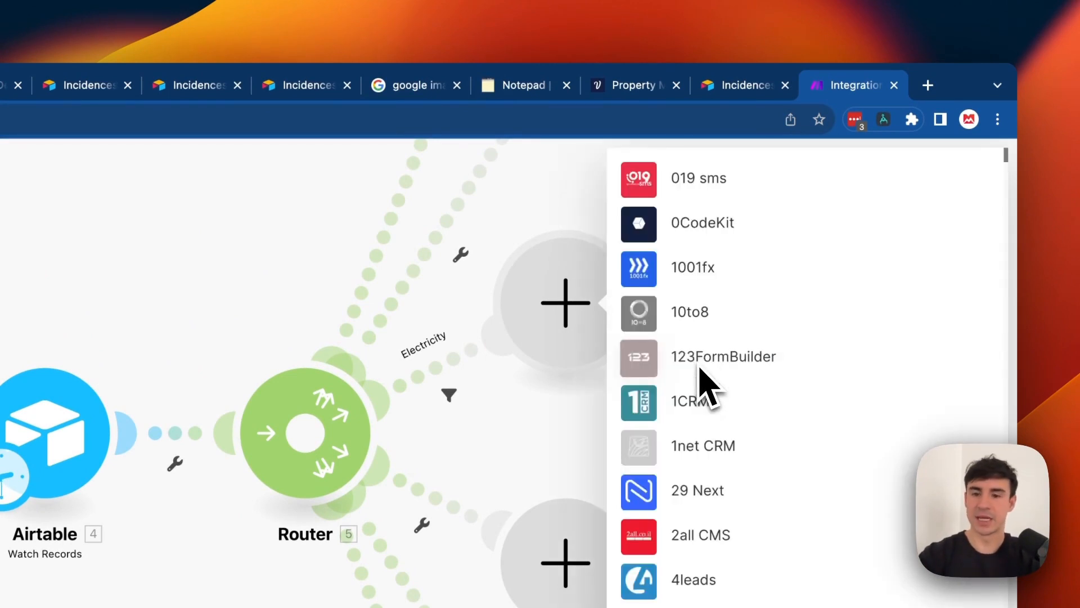
pyautogui.write('Gmail')
pyautogui.click(727, 222)
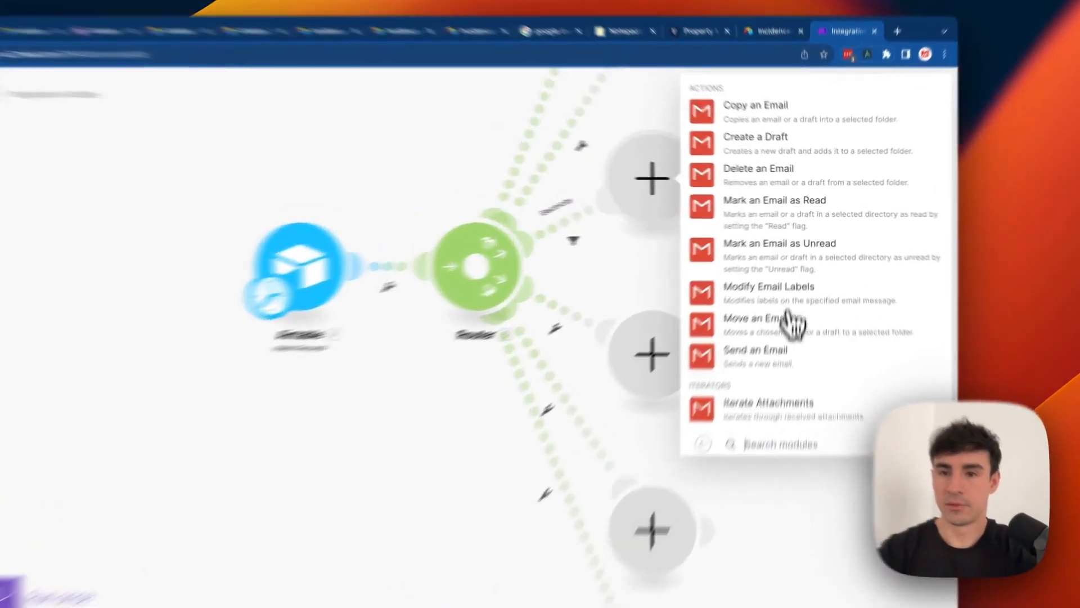
pyautogui.click(779, 313)
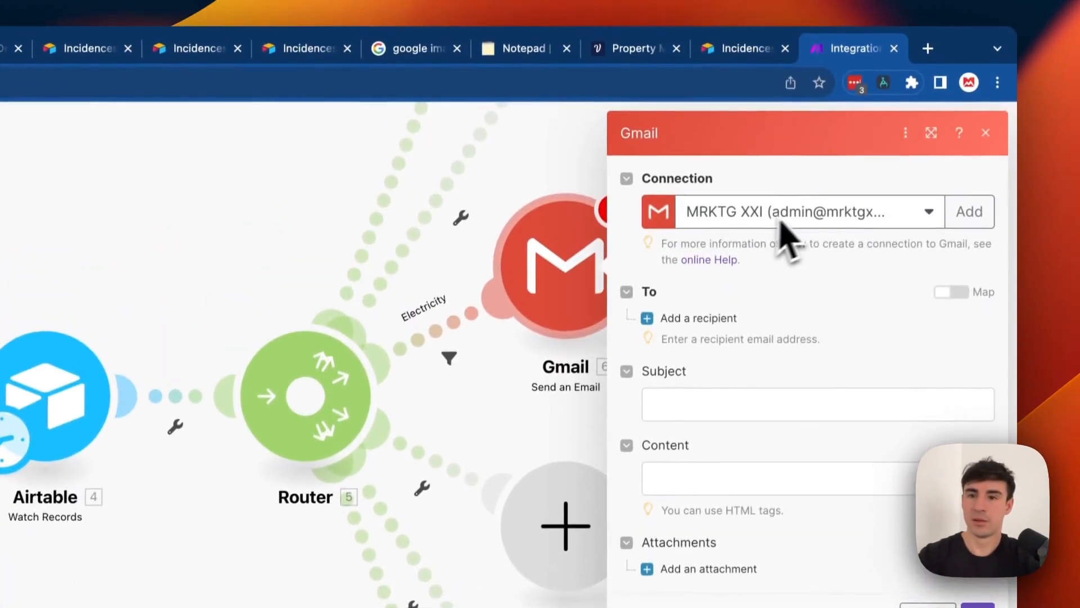
# Add the electricity contact's e-mail as recipient and set subject 'Issue @' plus the Address field.
pyautogui.click(701, 325)
pyautogui.click(840, 183)
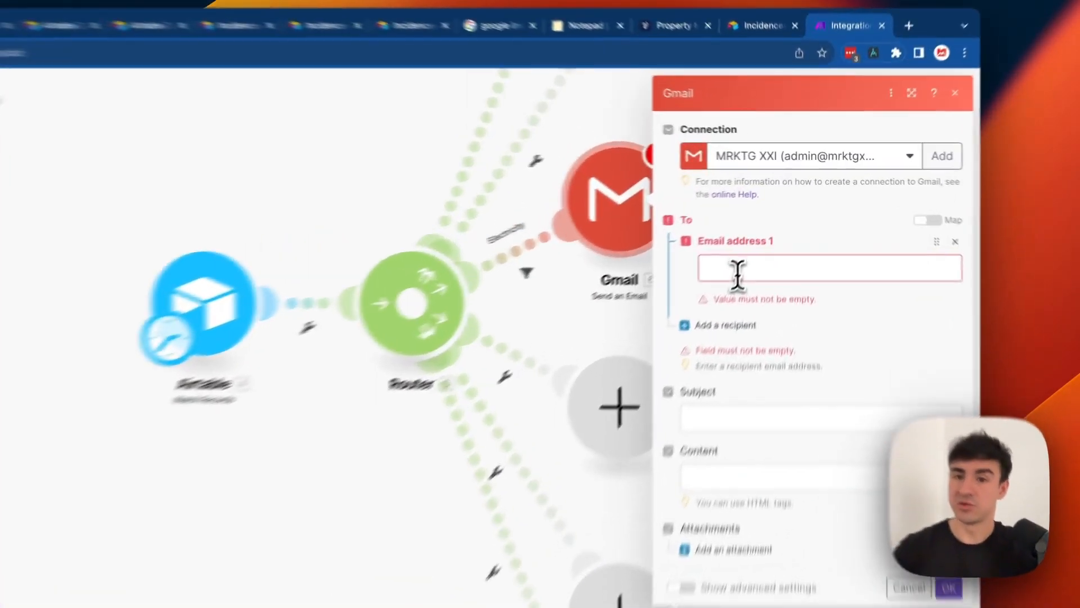
pyautogui.click(774, 228)
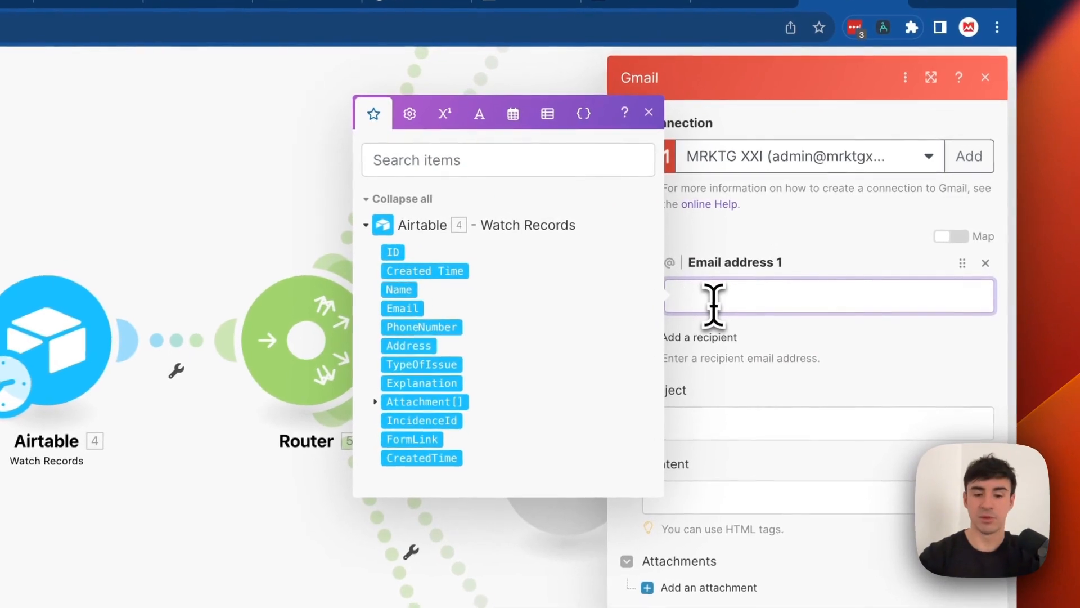
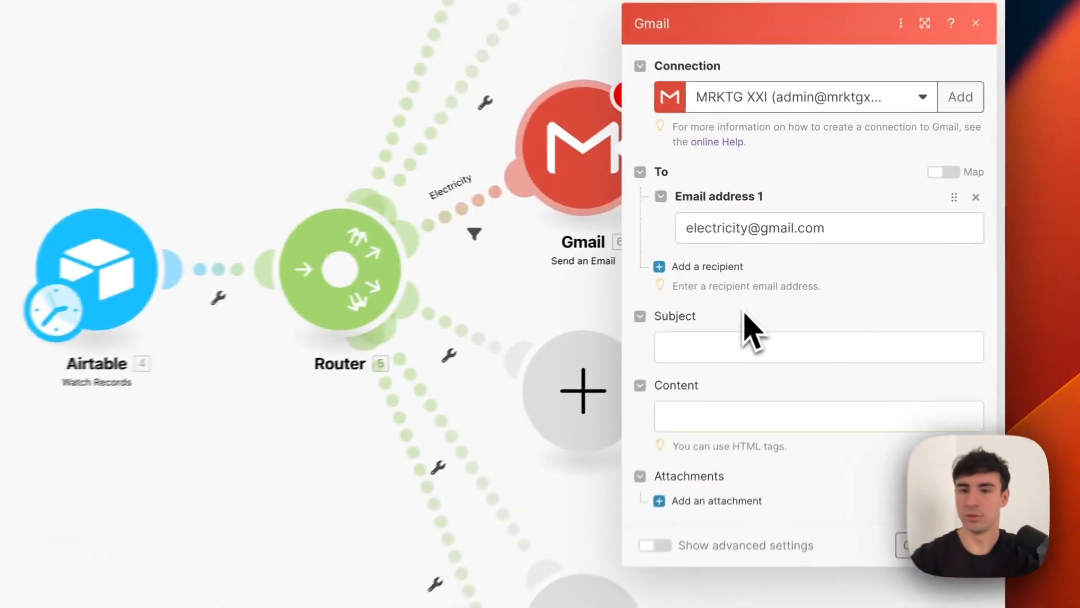
pyautogui.click(782, 291)
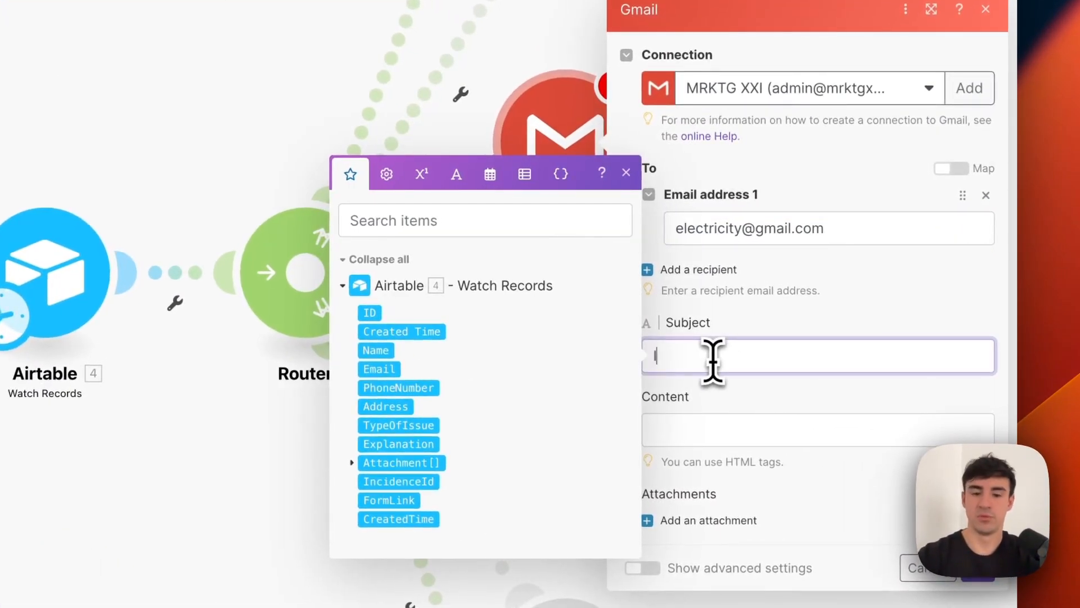
pyautogui.write('Issue @')
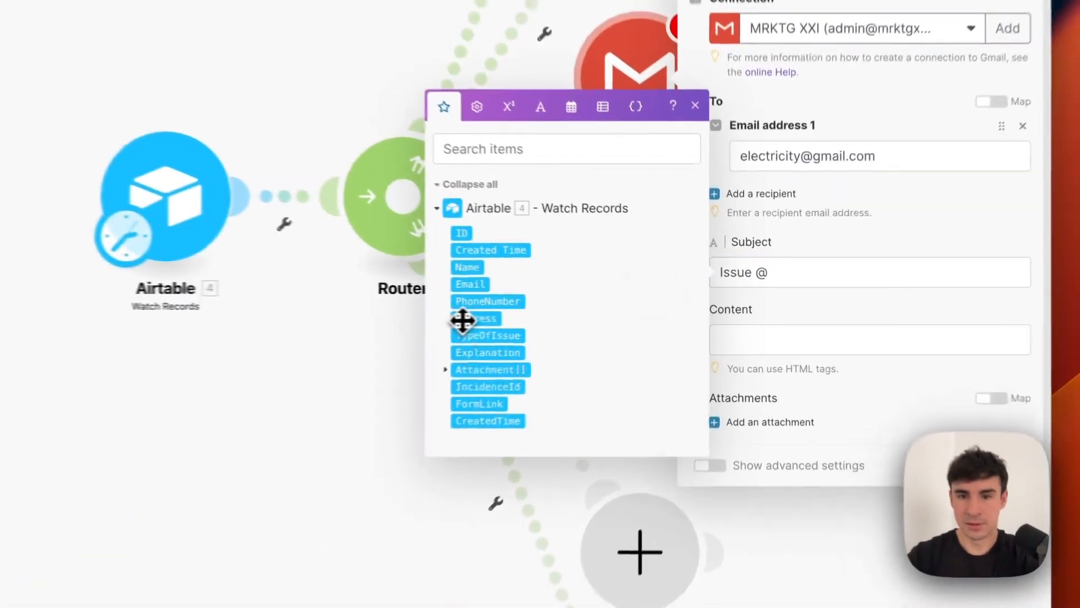
pyautogui.moveTo(607, 314); pyautogui.dragTo(822, 287)
pyautogui.click(742, 344)
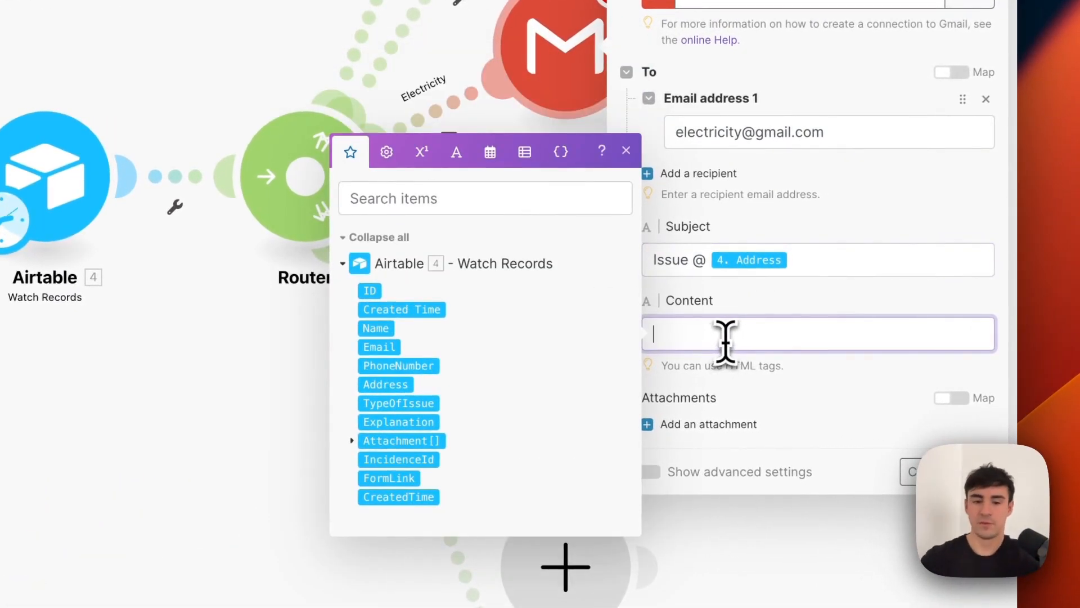
# Start the body with a 'Hello!' greeting and the issue's Airtable Address.
pyautogui.write('Hellko')
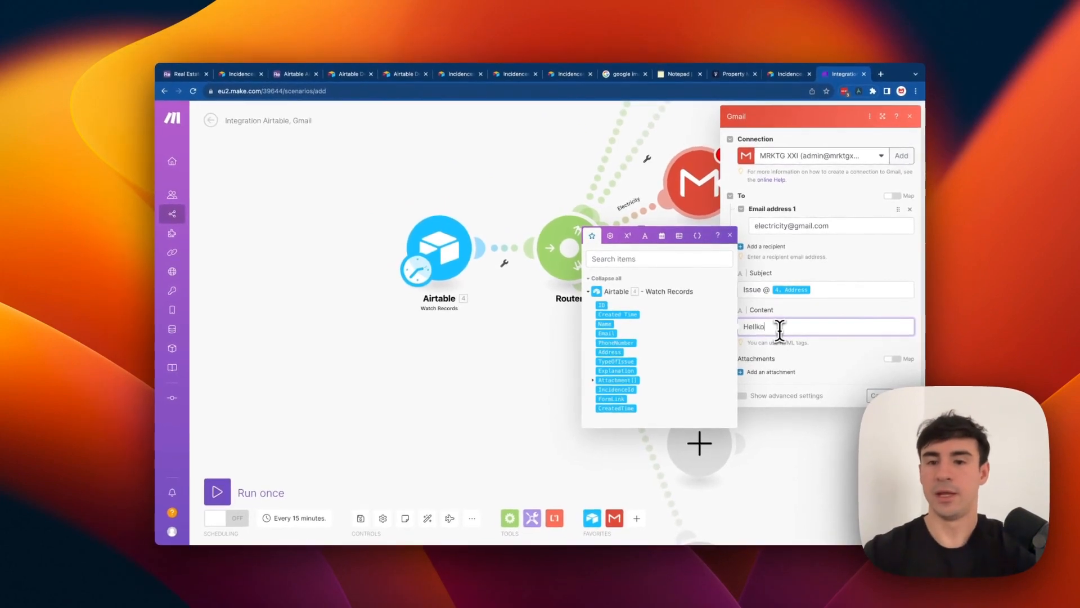
pyautogui.press('Return')
pyautogui.press('Return')
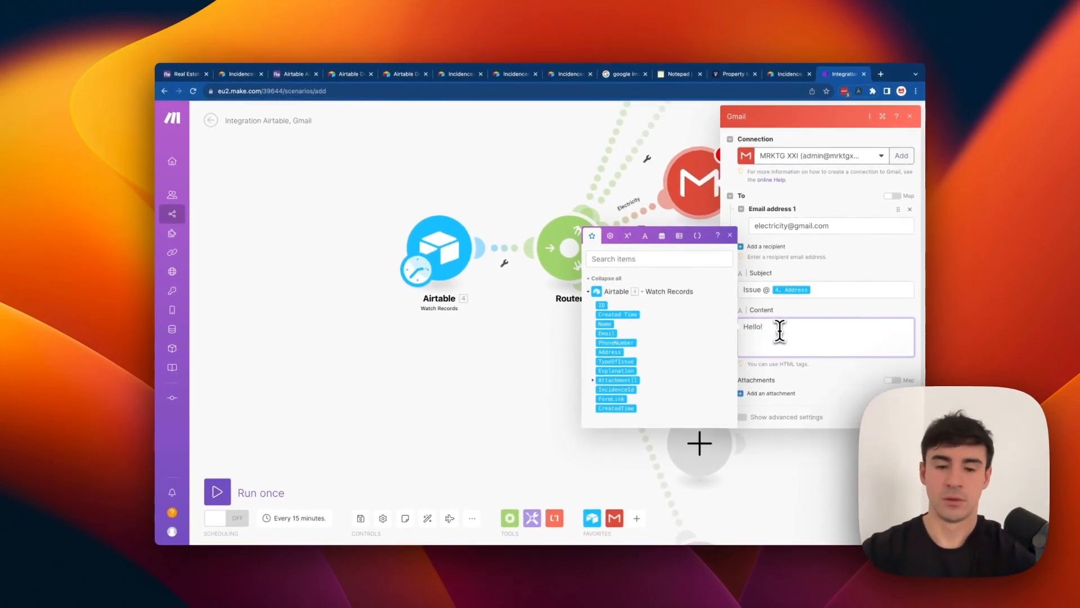
pyautogui.press('BackSpace')
pyautogui.press('Return')
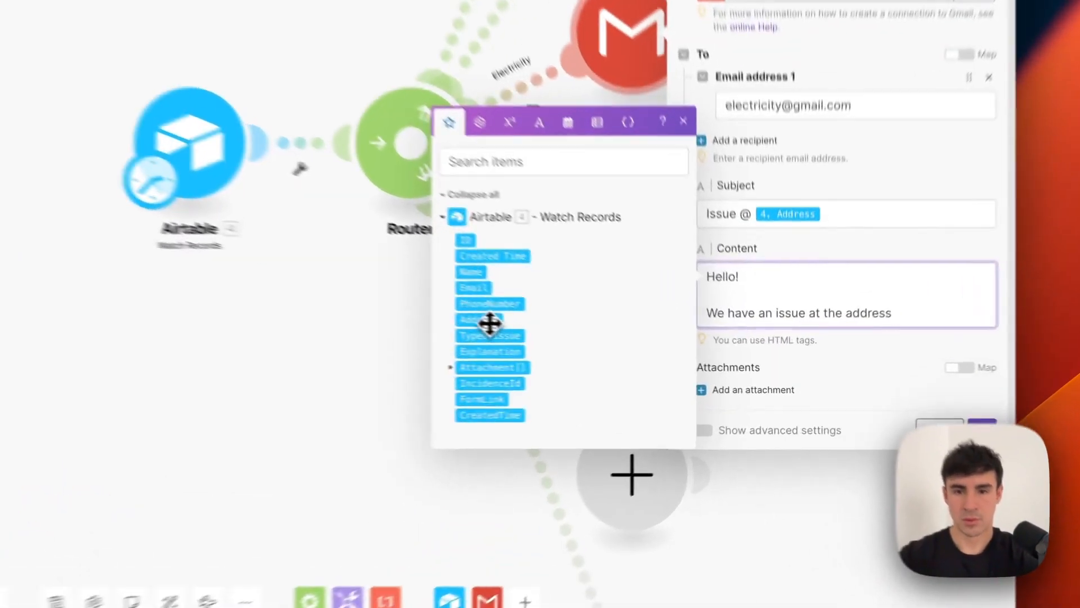
pyautogui.moveTo(610, 352); pyautogui.dragTo(862, 353)
pyautogui.write(', the conta')
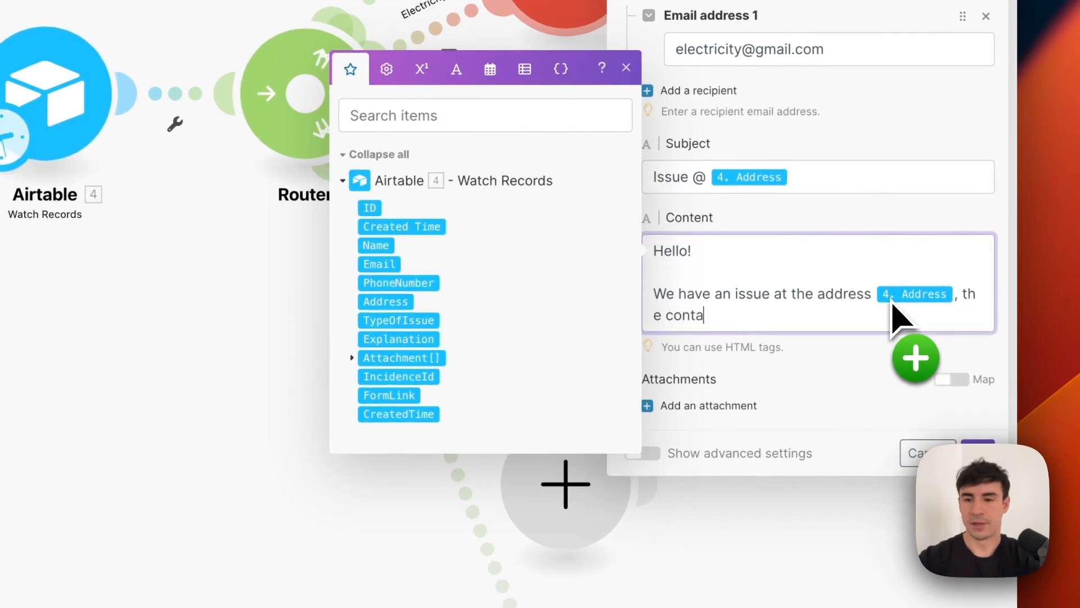
pyautogui.write('ct person is')
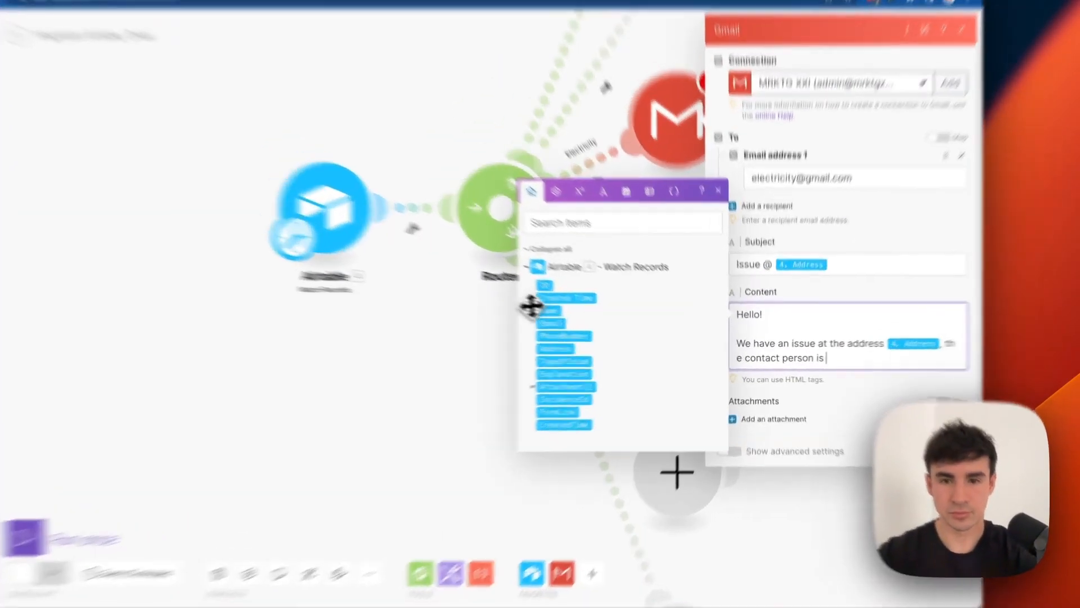
# Add the contact person's Name, Email and PhoneNumber fields to the body's contact sentence.
pyautogui.moveTo(604, 324); pyautogui.dragTo(832, 360)
pyautogui.write('with')
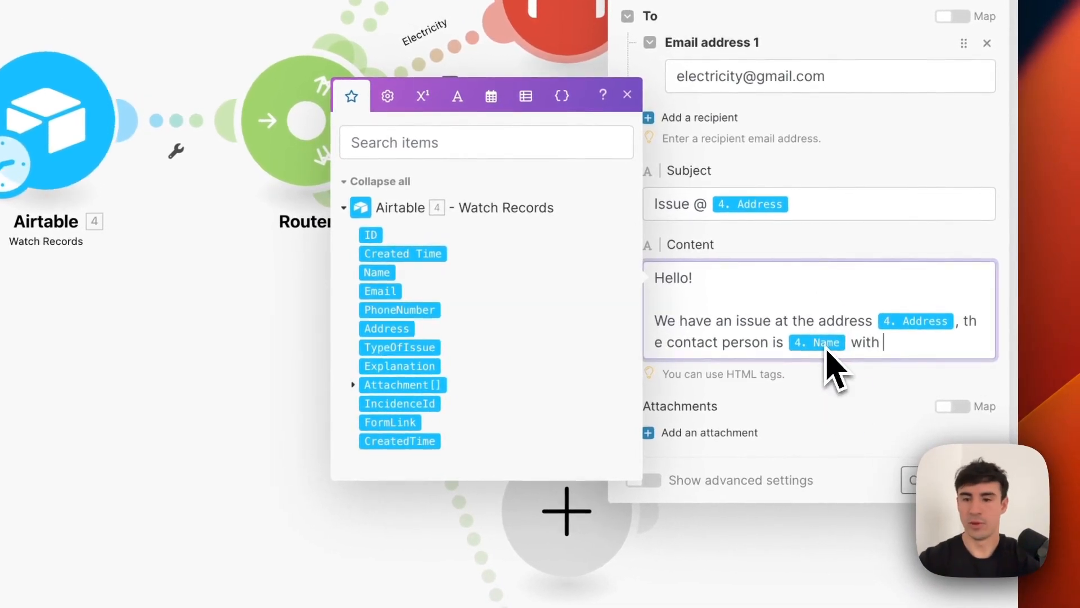
pyautogui.moveTo(382, 290); pyautogui.dragTo(926, 350)
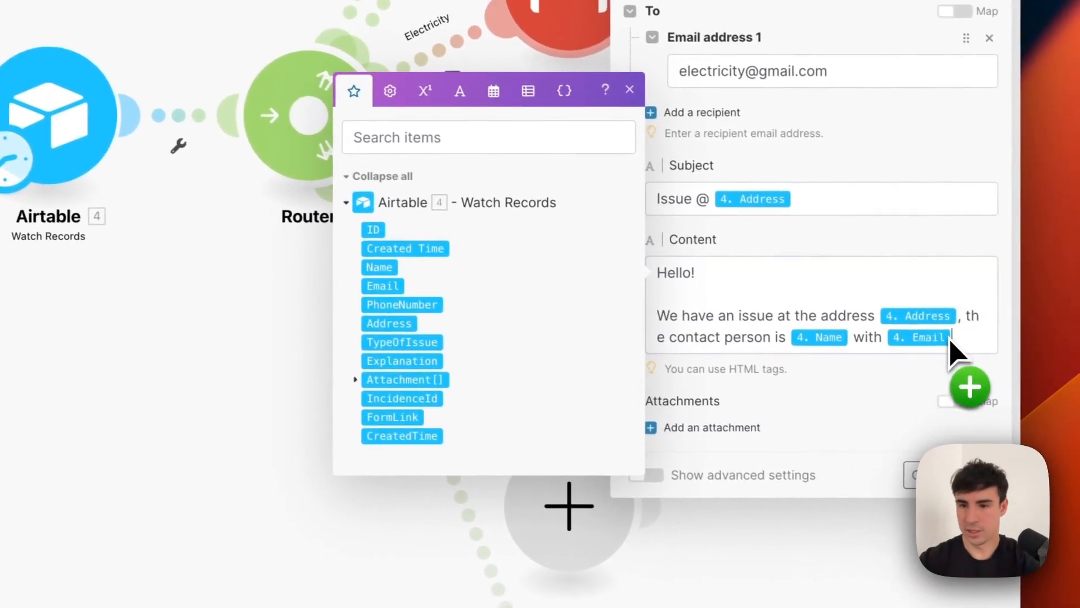
pyautogui.write('and')
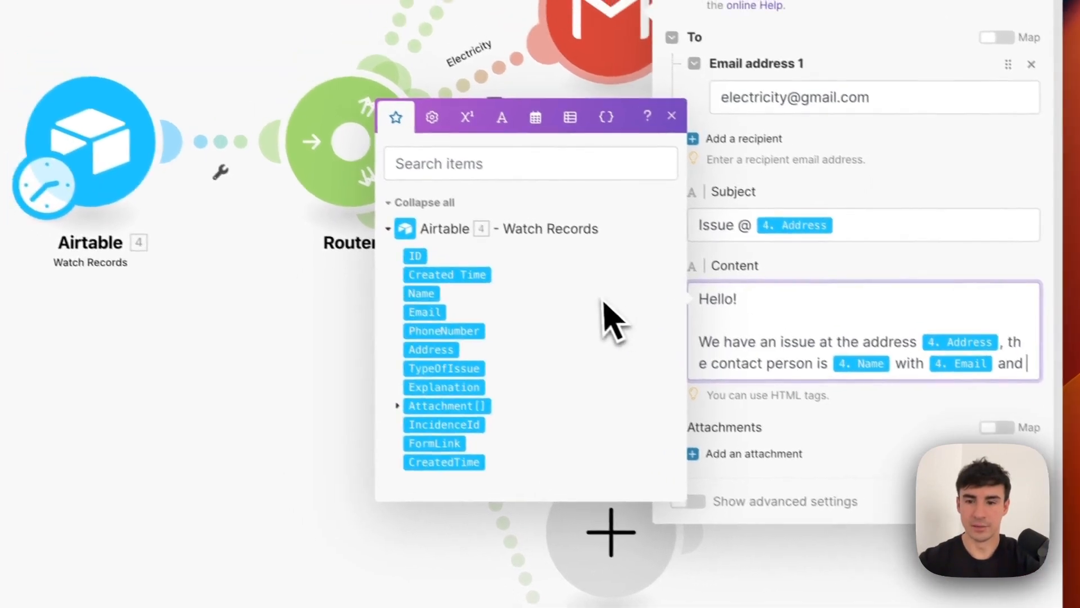
pyautogui.write(' phone num')
pyautogui.write('ber')
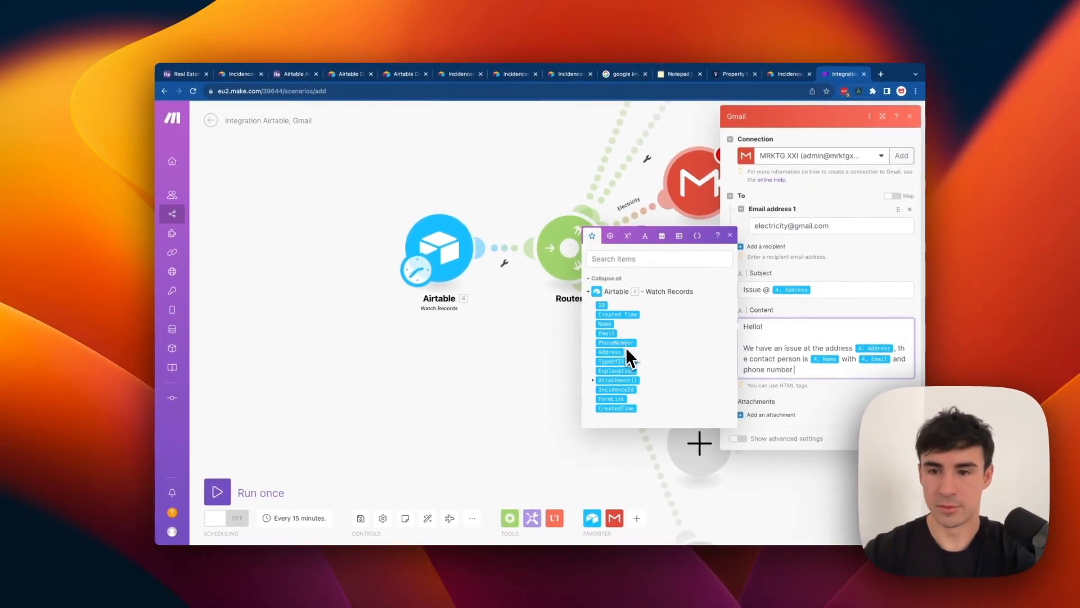
pyautogui.moveTo(625, 344); pyautogui.dragTo(854, 372)
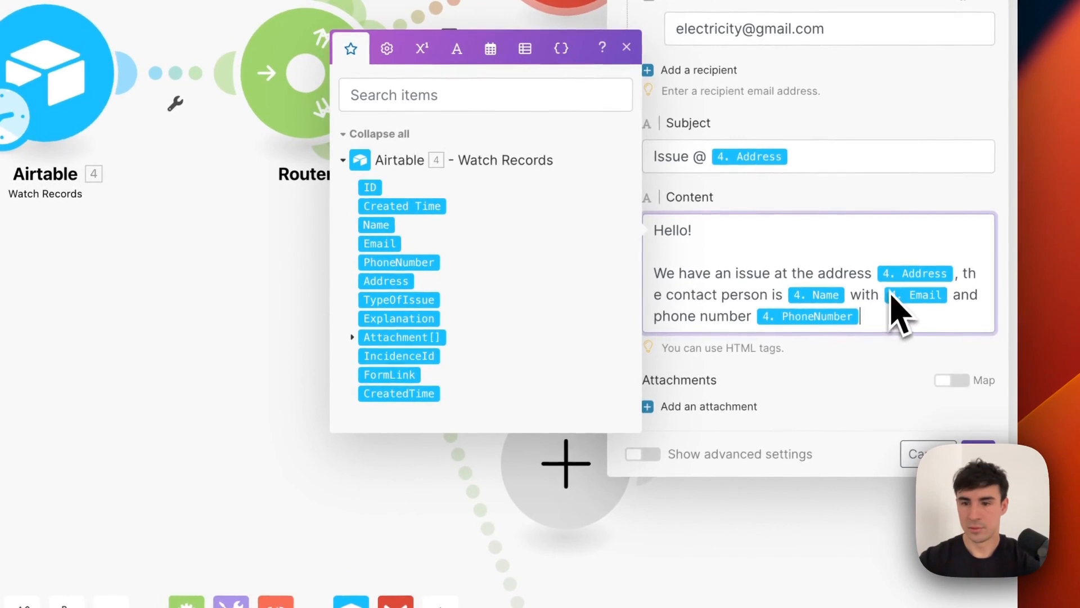
pyautogui.click(893, 295)
pyautogui.write('email ')
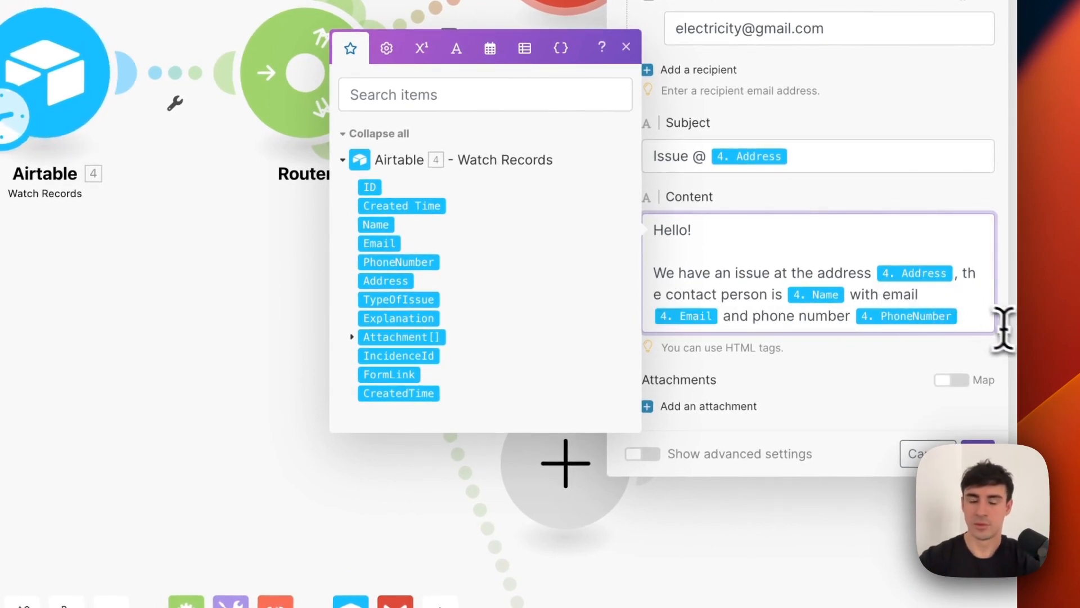
pyautogui.write('in case yiu')
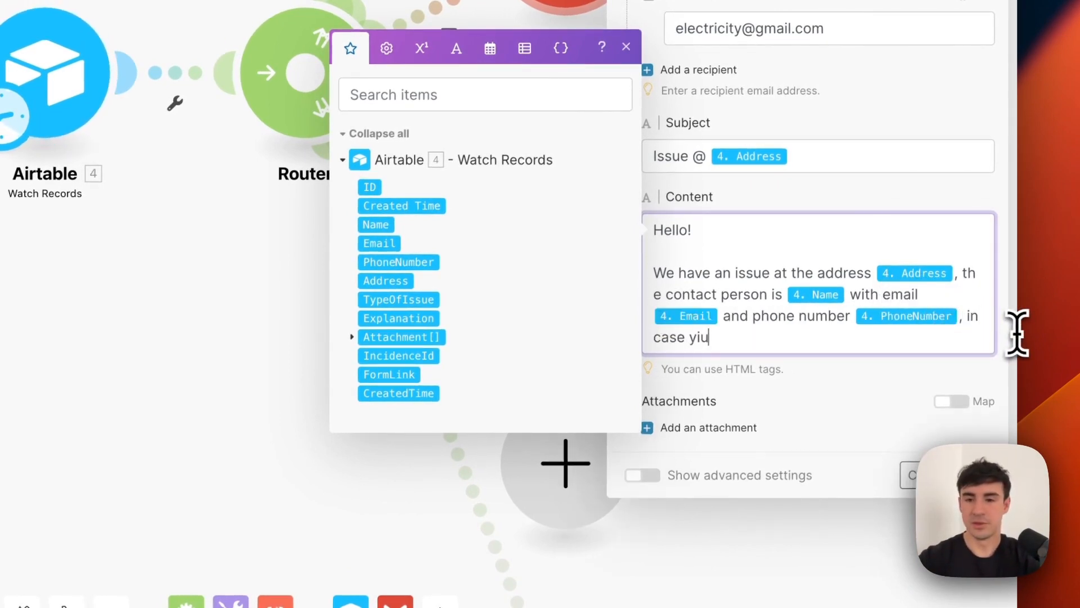
pyautogui.press('BackSpace')
pyautogui.press('BackSpace')
pyautogui.write('ou need to contact them.')
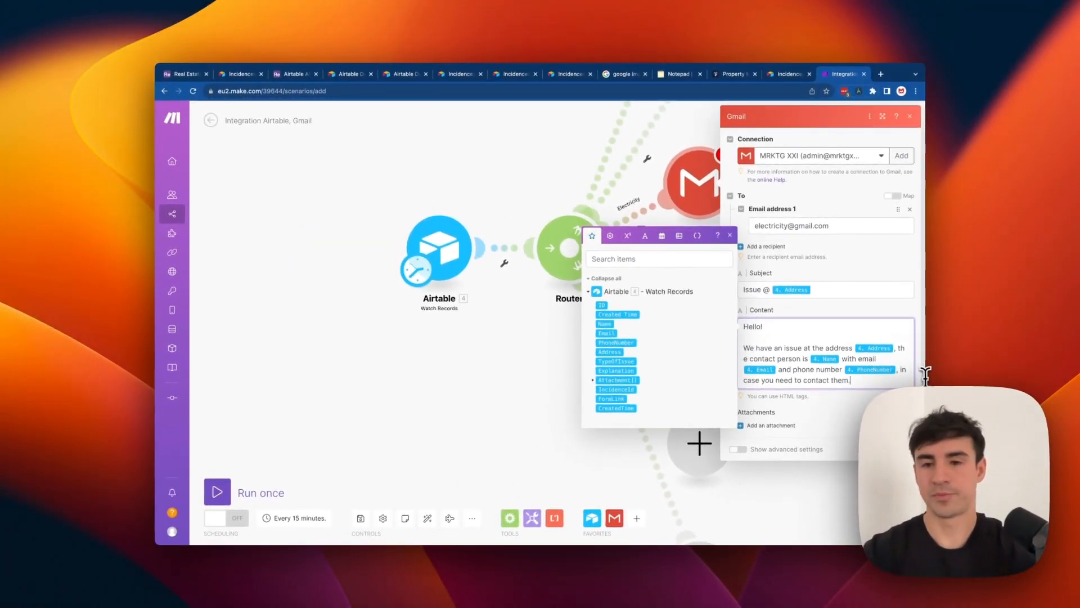
pyautogui.press('Return')
pyautogui.press('Return')
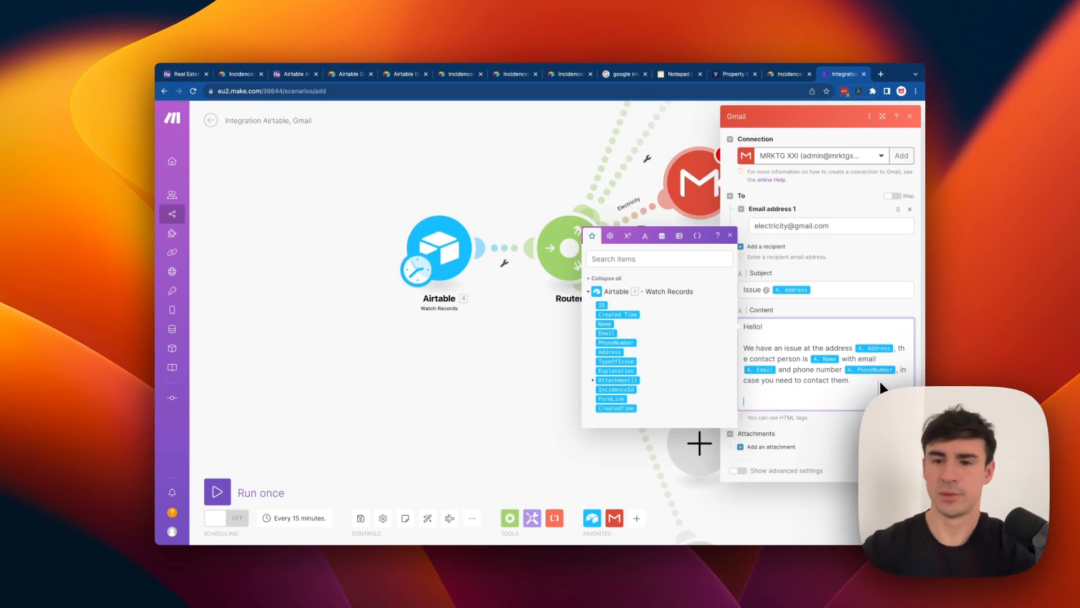
# Add 'And the explanation of the issue is the' followed by the Explanation field.
pyautogui.write('And the explana')
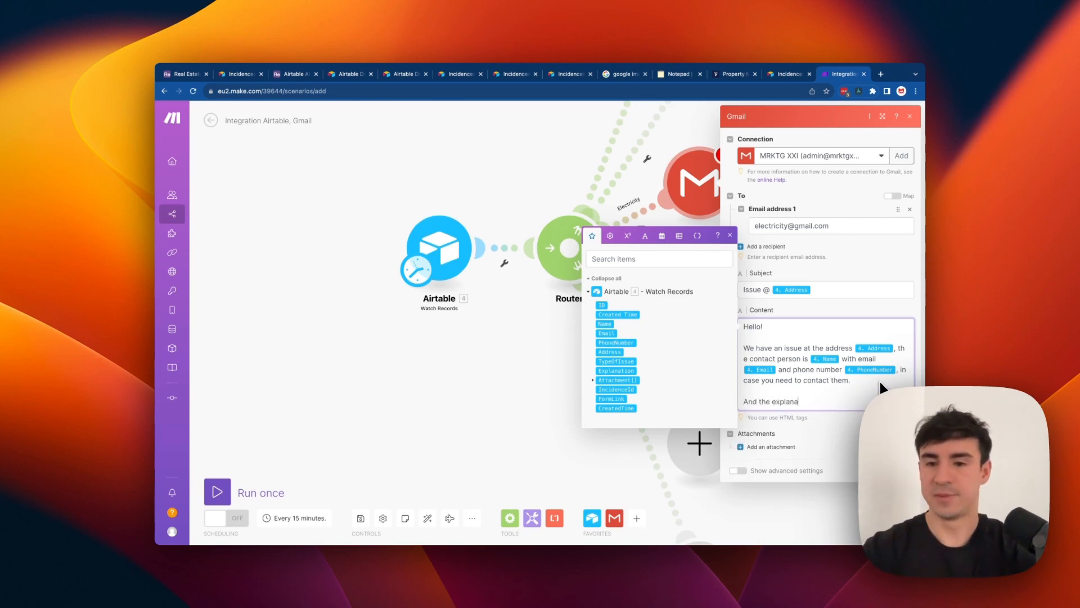
pyautogui.write('tion of the issue is the')
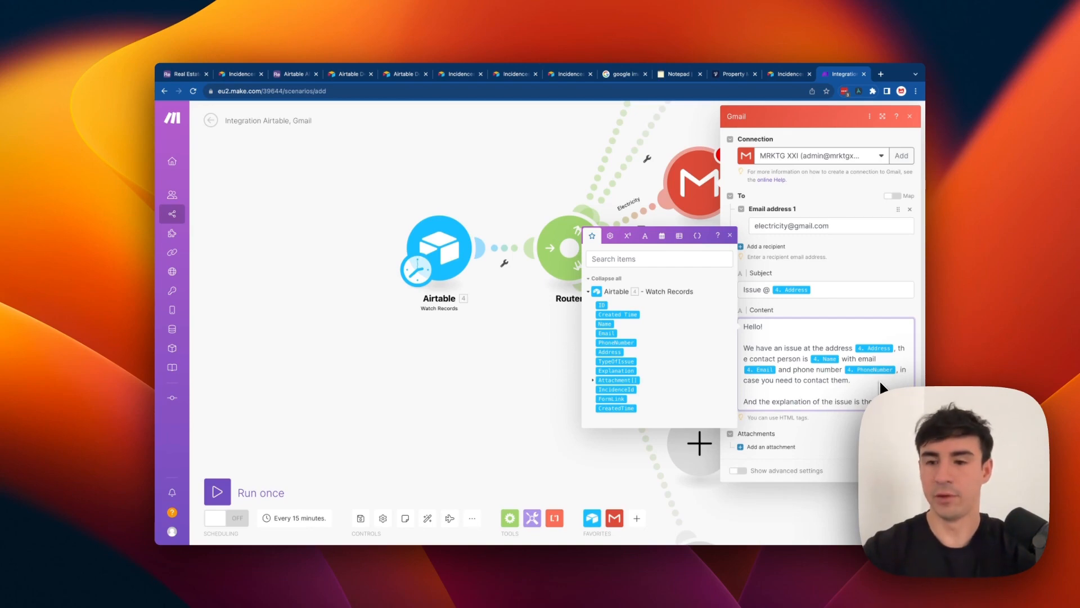
pyautogui.press('Return')
pyautogui.press('Return')
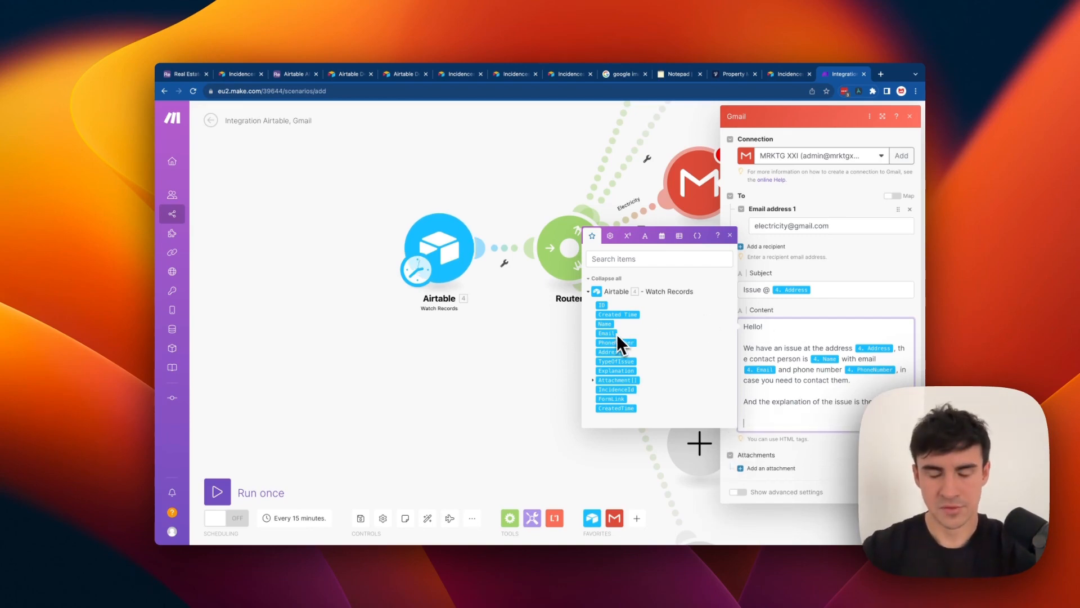
pyautogui.moveTo(616, 370); pyautogui.dragTo(778, 423)
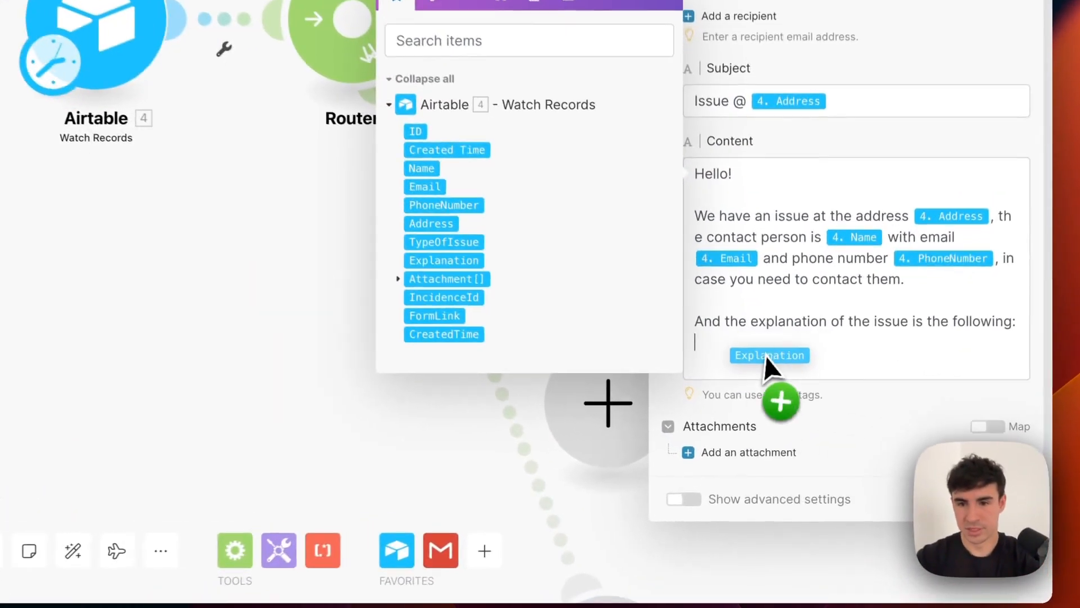
pyautogui.moveTo(760, 360); pyautogui.dragTo(761, 360)
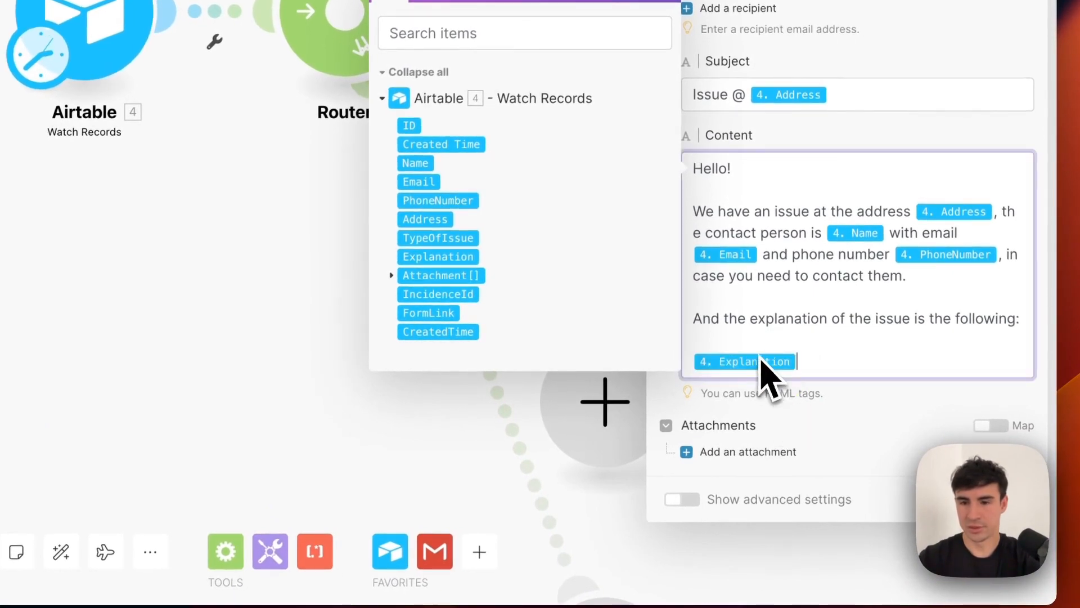
pyautogui.press('Return')
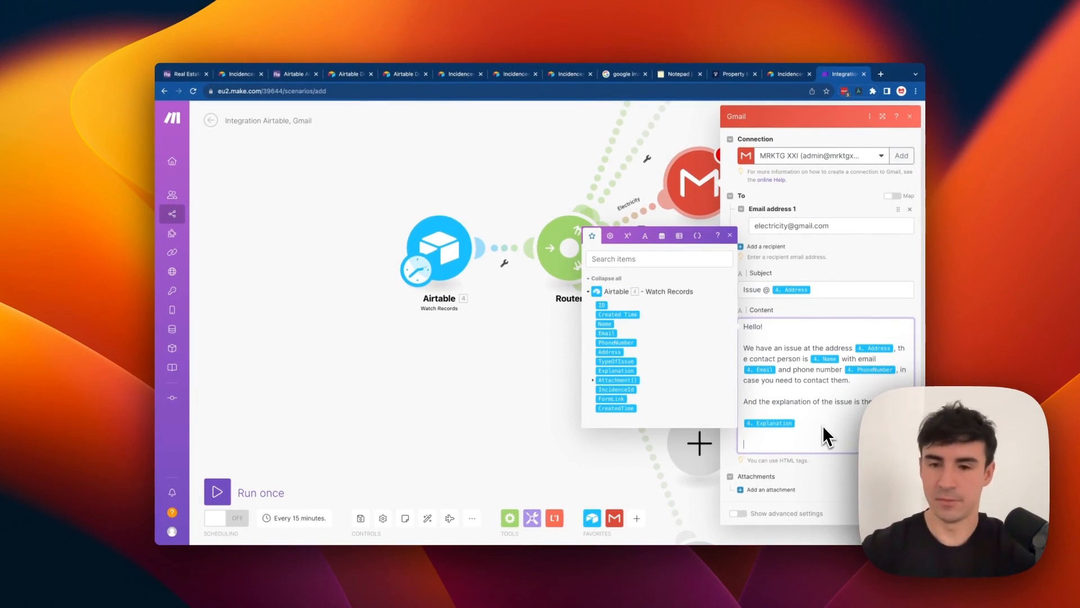
# Add 'Also find attachments below:' with the Attachment[] field, then 'Best regards,' and 'Keep me updated'.
pyautogui.write('Also ')
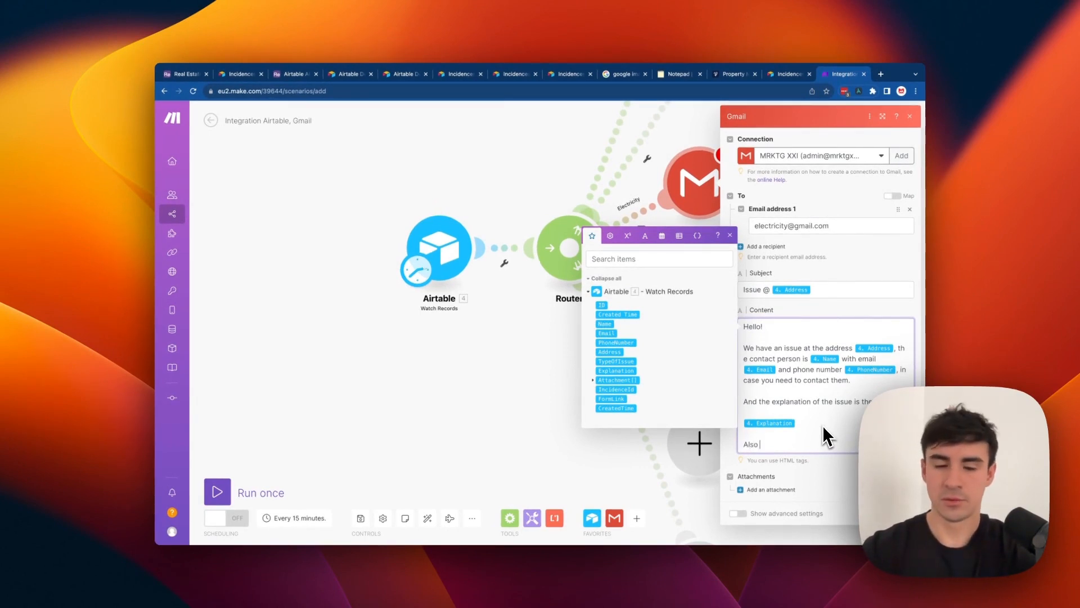
pyautogui.write('find attachm')
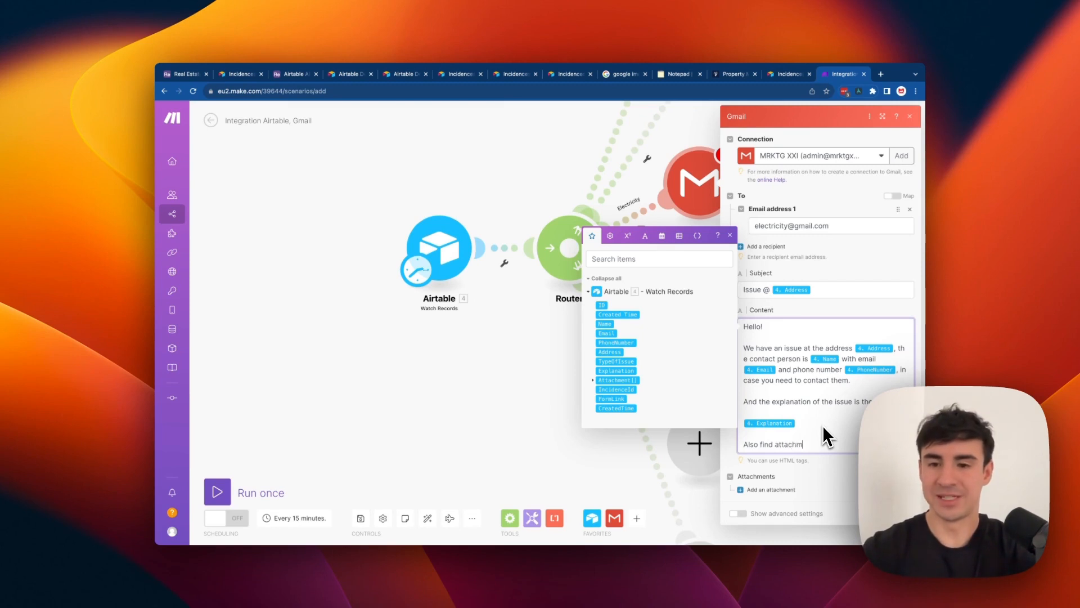
pyautogui.write('ents below in c')
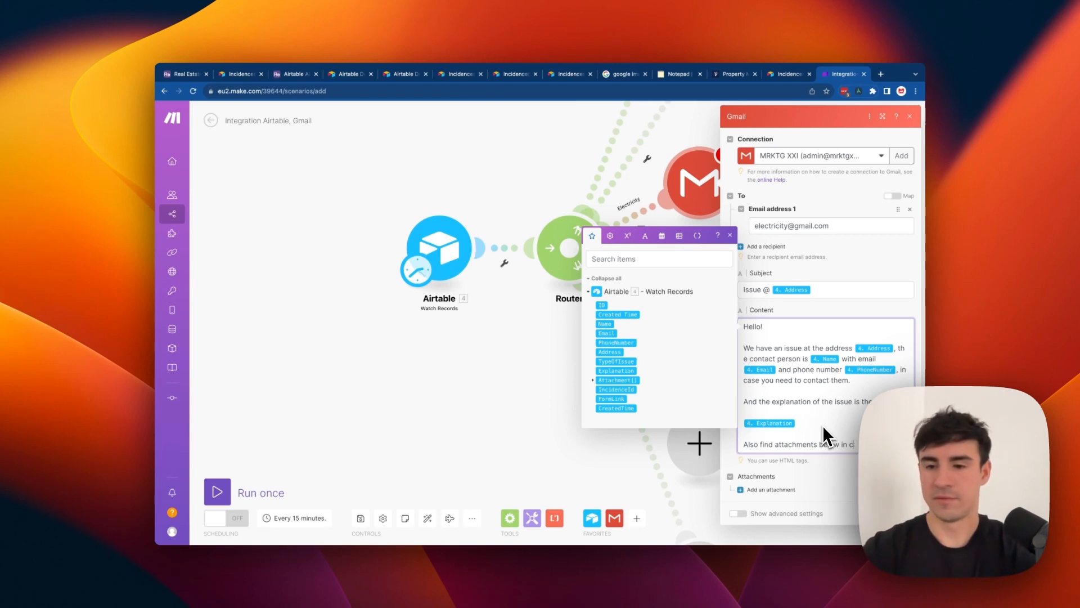
pyautogui.press('BackSpace')
pyautogui.press('BackSpace')
pyautogui.press('BackSpace')
pyautogui.press('BackSpace')
pyautogui.press('BackSpace')
pyautogui.write('.')
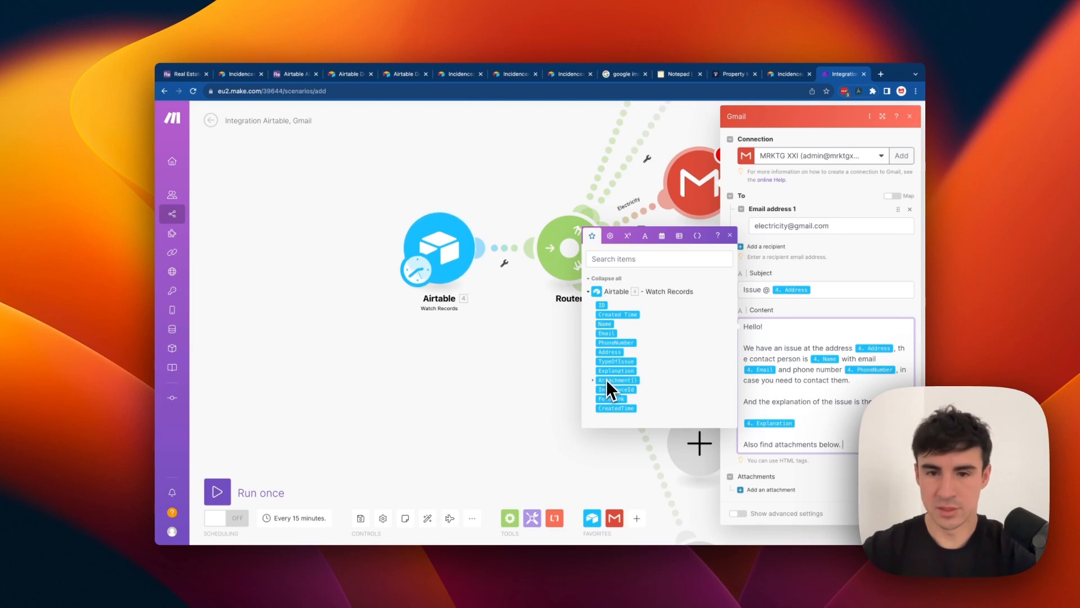
pyautogui.press('BackSpace')
pyautogui.press('Return')
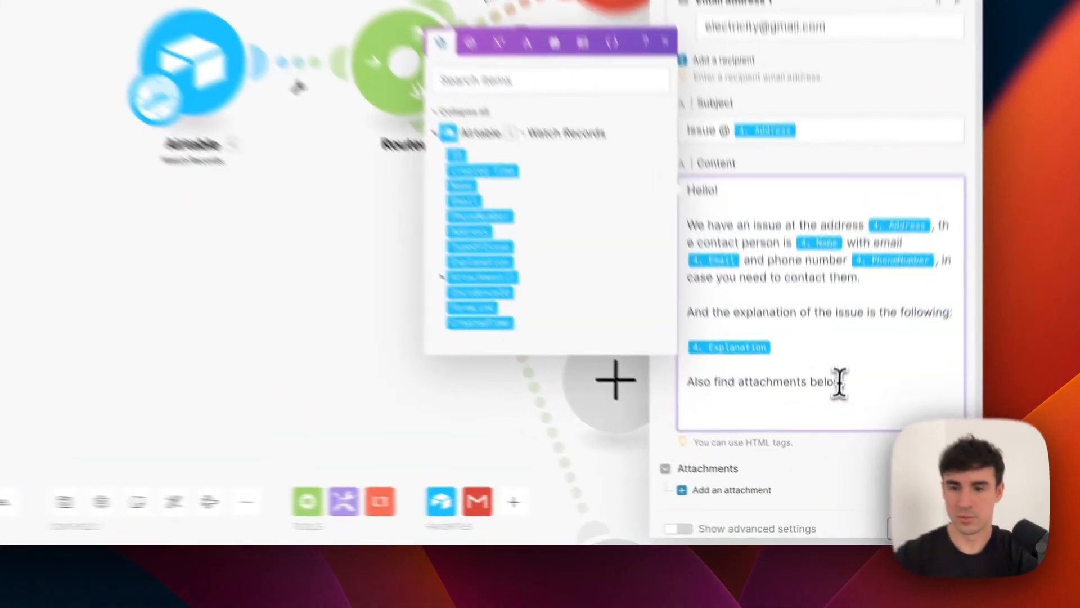
pyautogui.click(842, 445)
pyautogui.write(':')
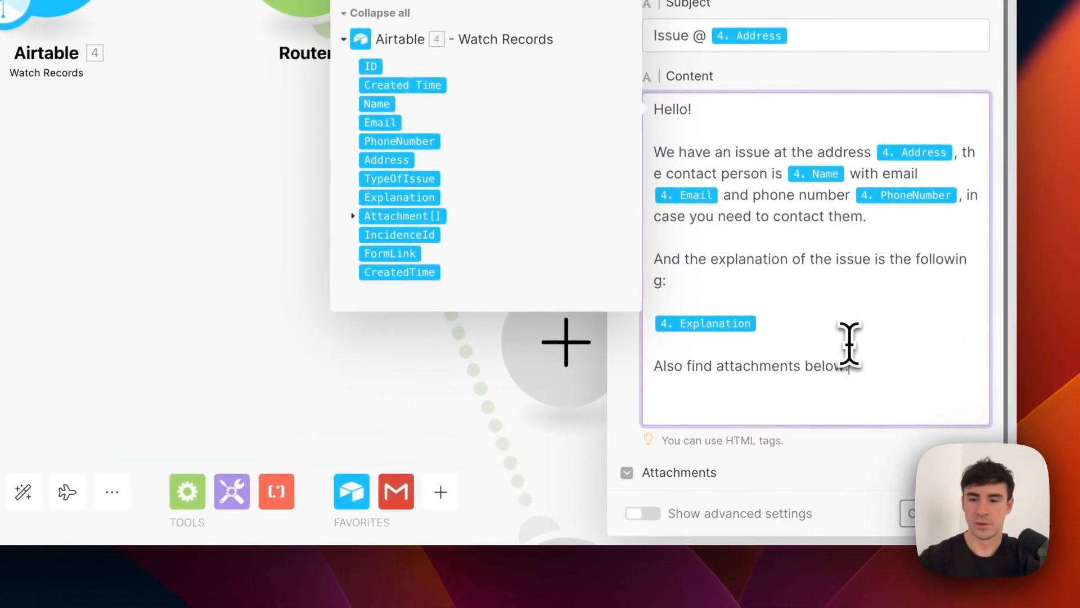
pyautogui.moveTo(374, 215); pyautogui.dragTo(735, 419)
pyautogui.press('Return')
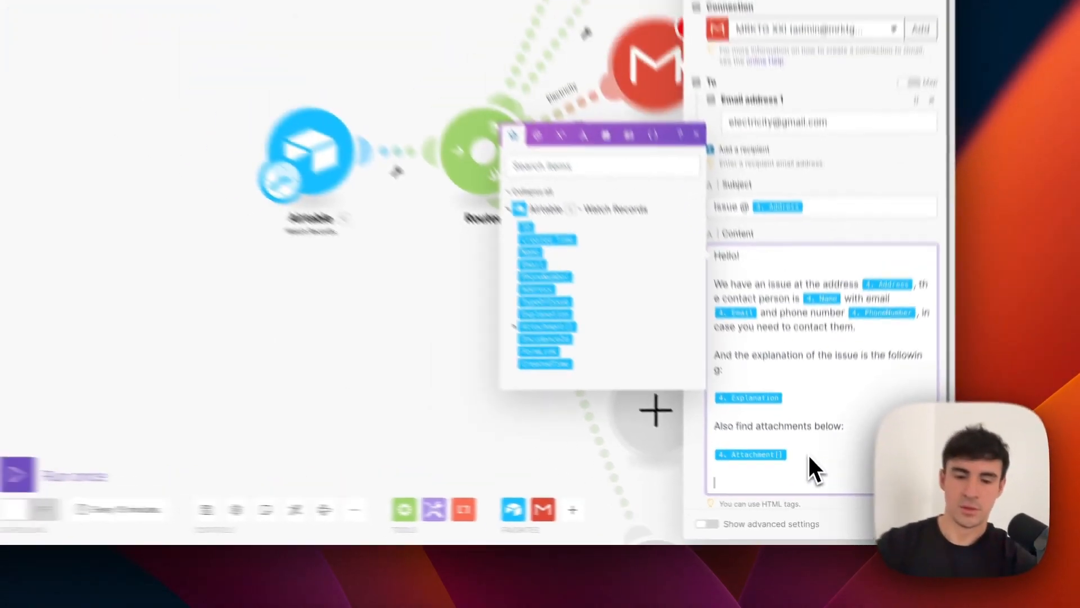
pyautogui.write('Best r')
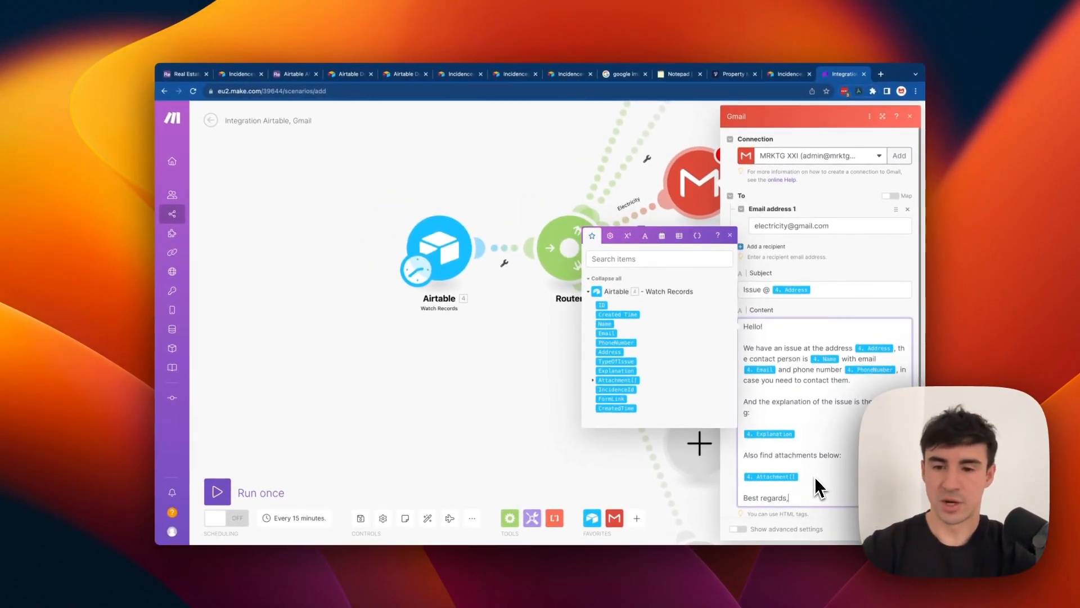
pyautogui.write('egards,')
pyautogui.press('Return')
pyautogui.write('Keep me update')
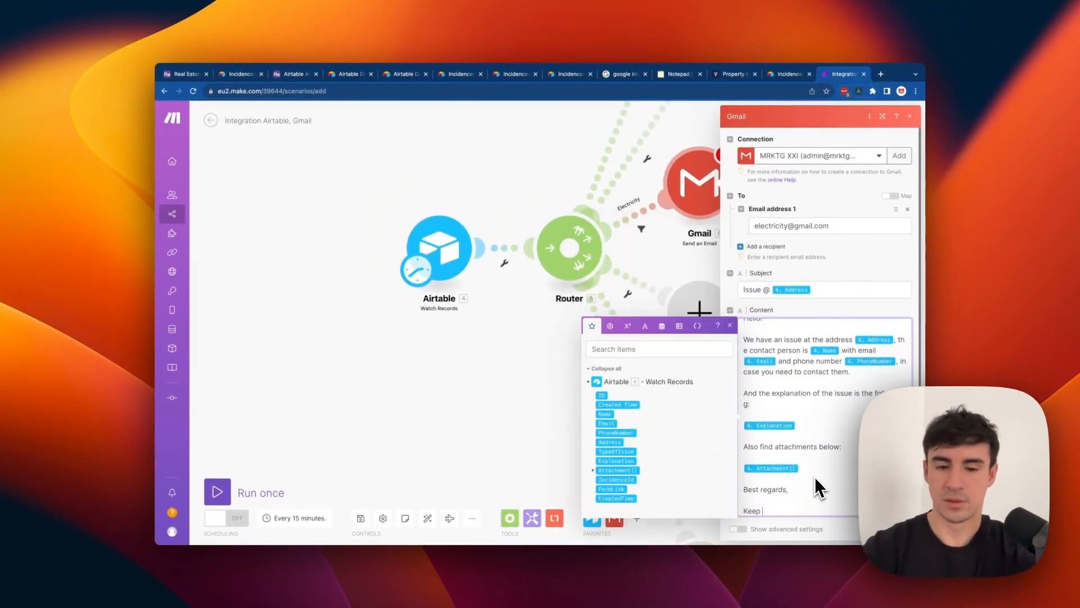
pyautogui.write('d')
# Replace the recipient with a personal Gmail address.
pyautogui.scroll(1, 813, 391)
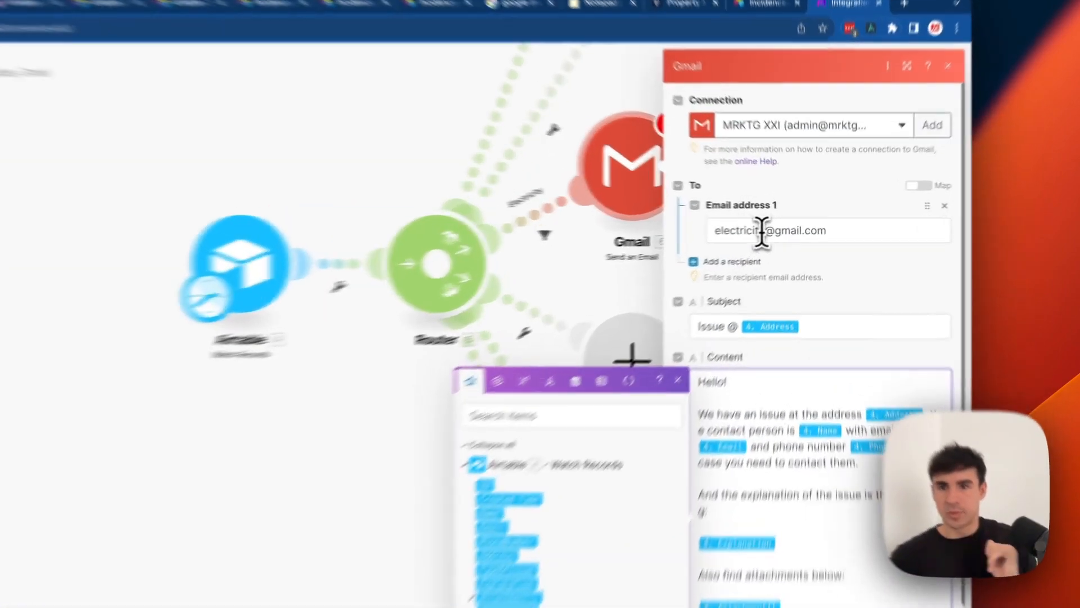
pyautogui.click(789, 226)
pyautogui.moveTo(790, 226); pyautogui.dragTo(722, 226)
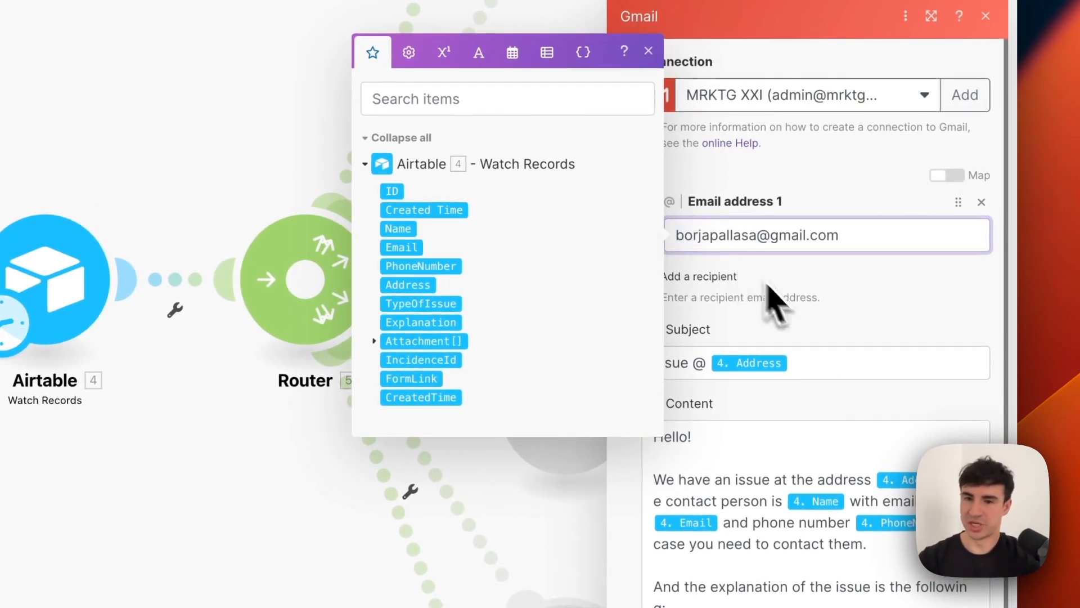
pyautogui.click(816, 326)
pyautogui.scroll(-3, 783, 397)
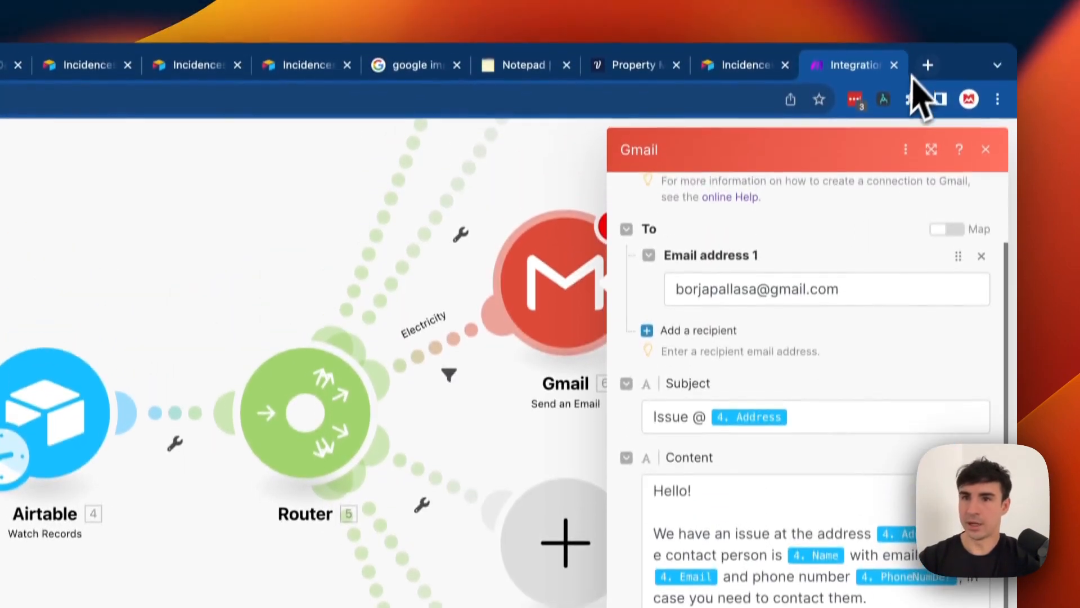
pyautogui.click(927, 65)
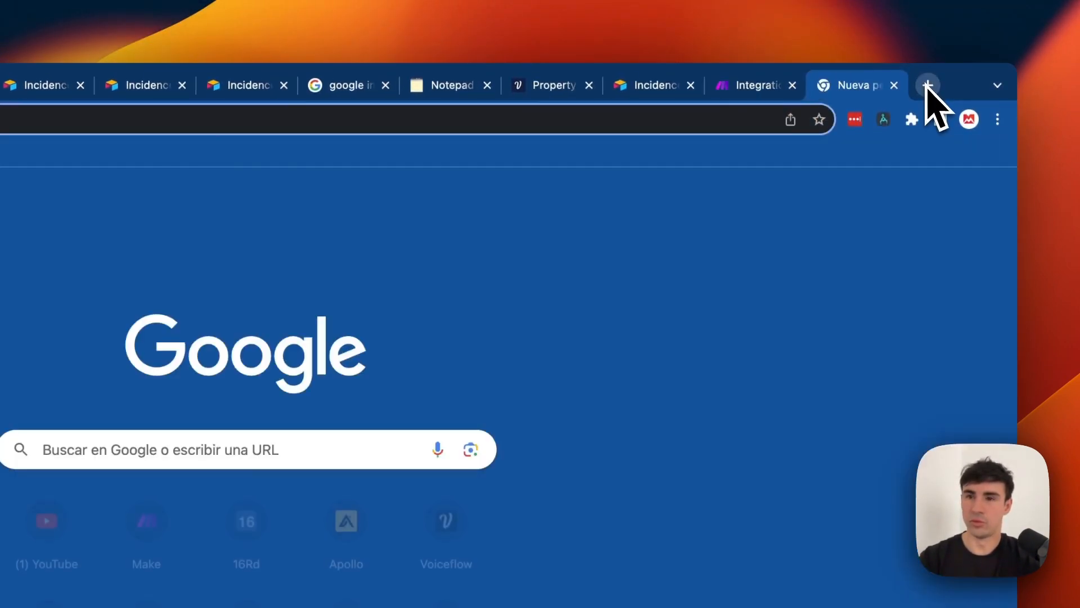
# Search Google for 'jump line html' to find the <br> line-break element, then return to Make.
pyautogui.write('jump line ')
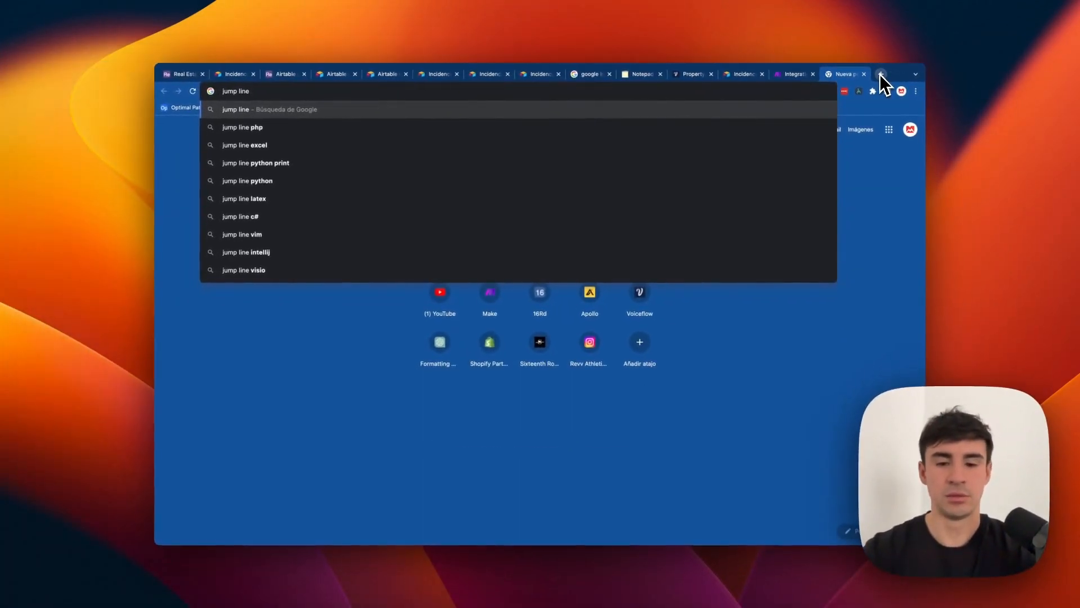
pyautogui.write('h')
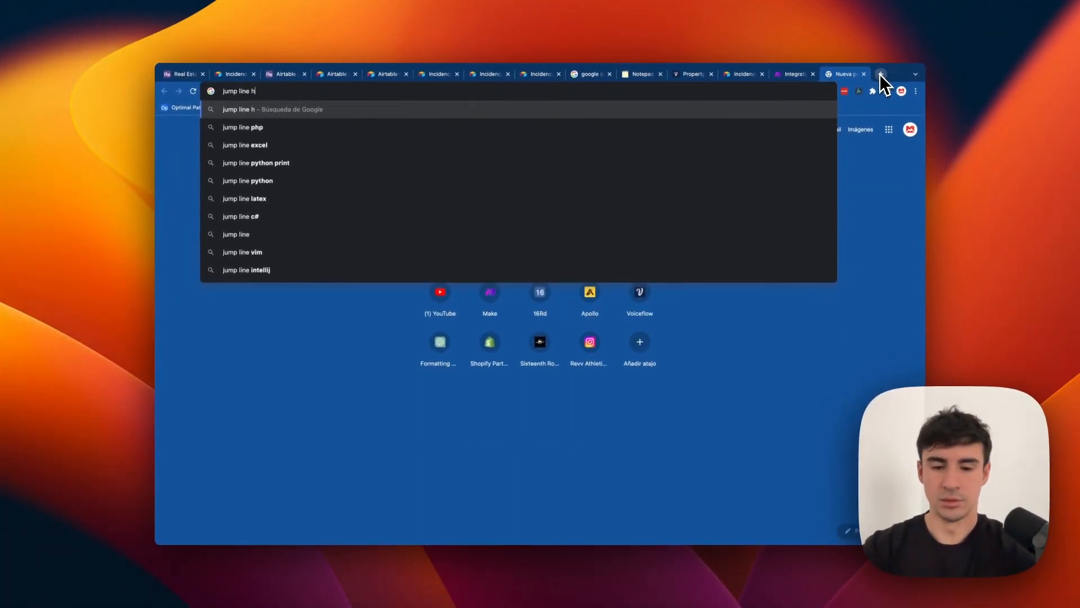
pyautogui.write('tml')
pyautogui.press('Return')
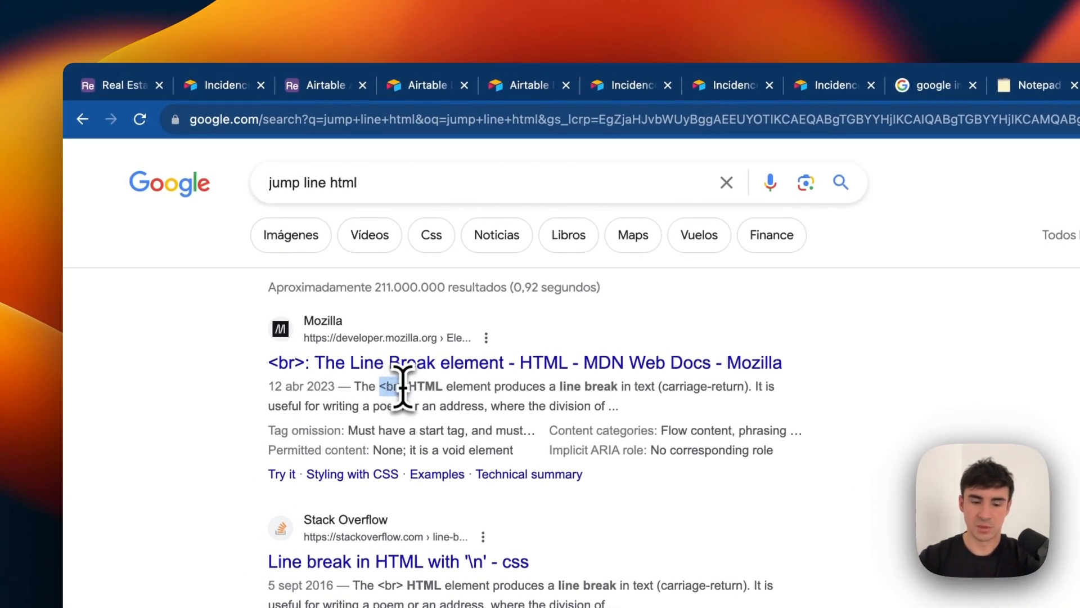
pyautogui.click(779, 87)
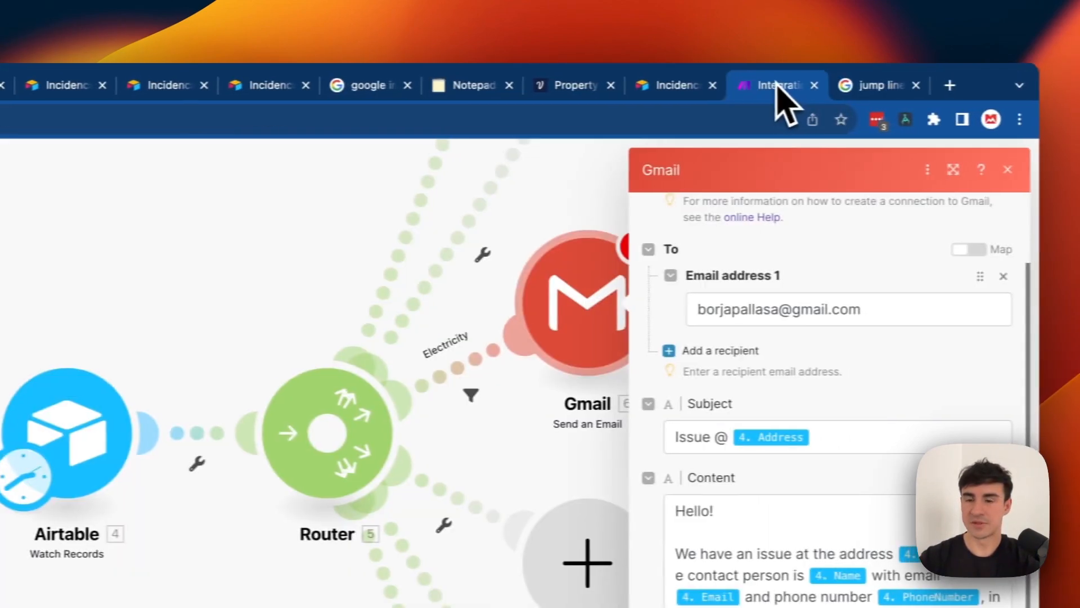
# Paste <br> tags around the Hello!, issue, contact and explanation lines of the email body.
pyautogui.click(731, 513)
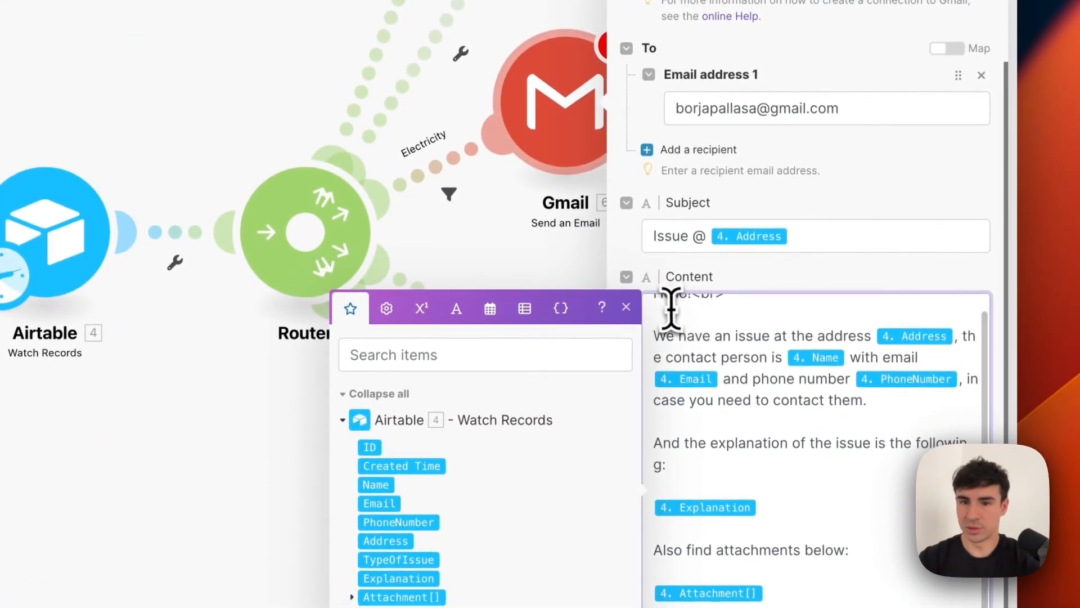
pyautogui.scroll(1, 670, 309)
pyautogui.click(656, 308)
pyautogui.write('<br>')
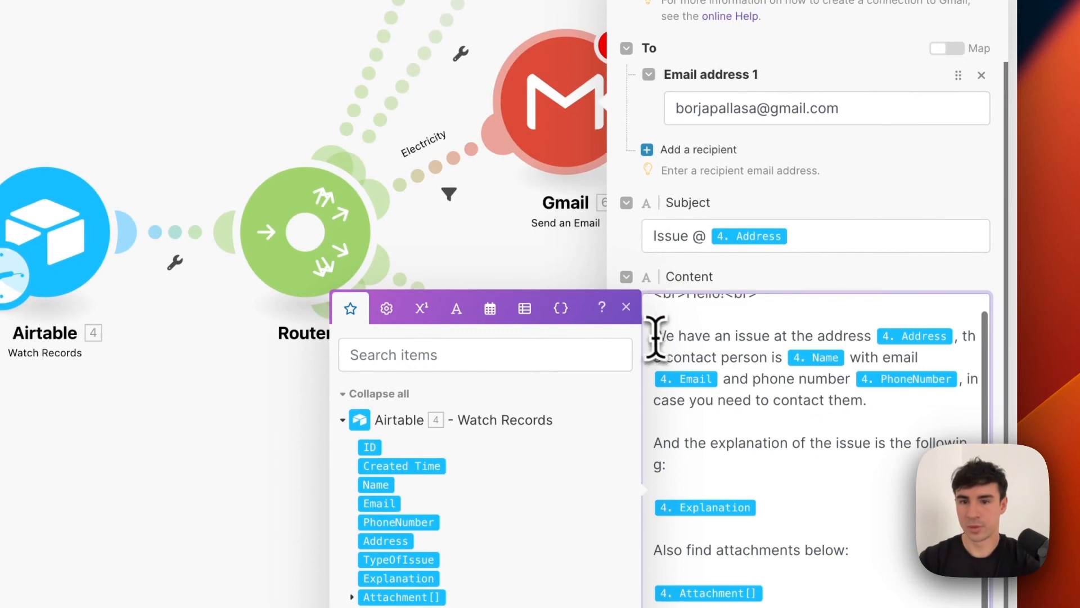
pyautogui.click(655, 337)
pyautogui.write('<br>')
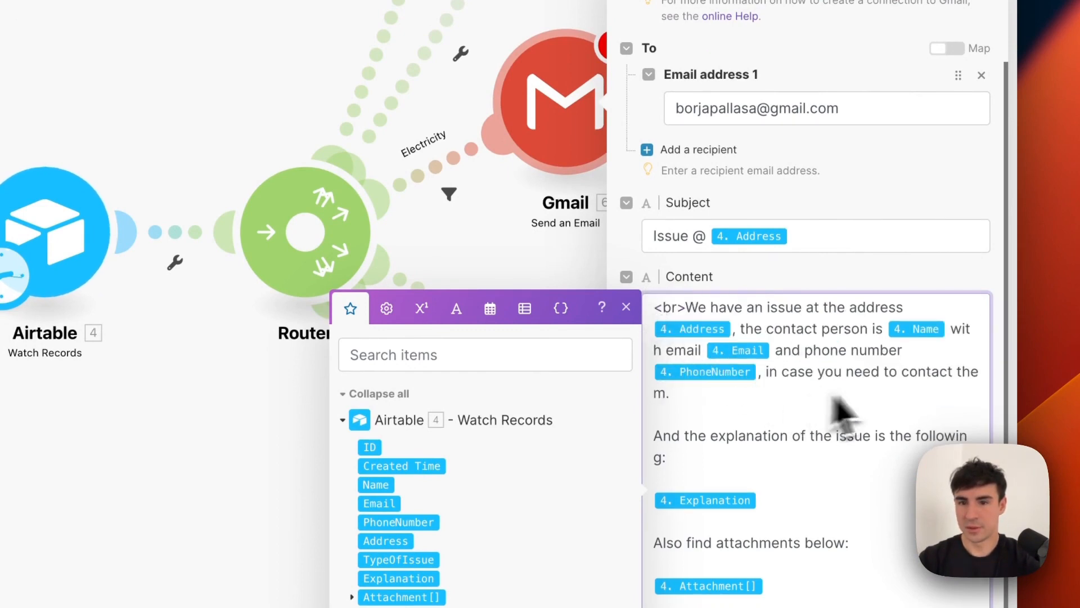
pyautogui.click(782, 398)
pyautogui.write('<br>')
pyautogui.click(655, 438)
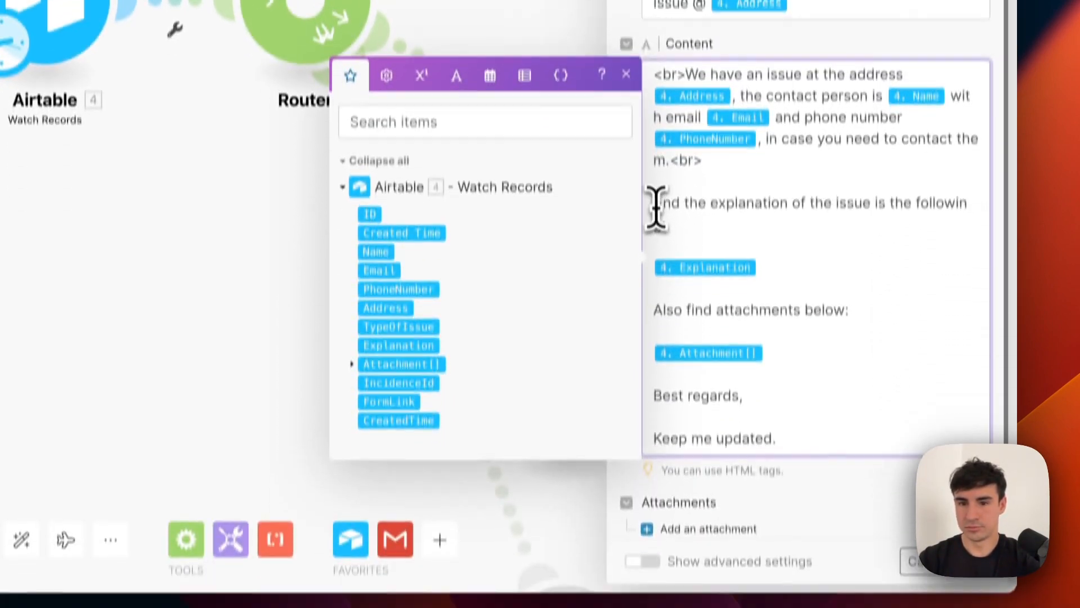
pyautogui.write('<br>')
pyautogui.click(698, 458)
pyautogui.write('<br>')
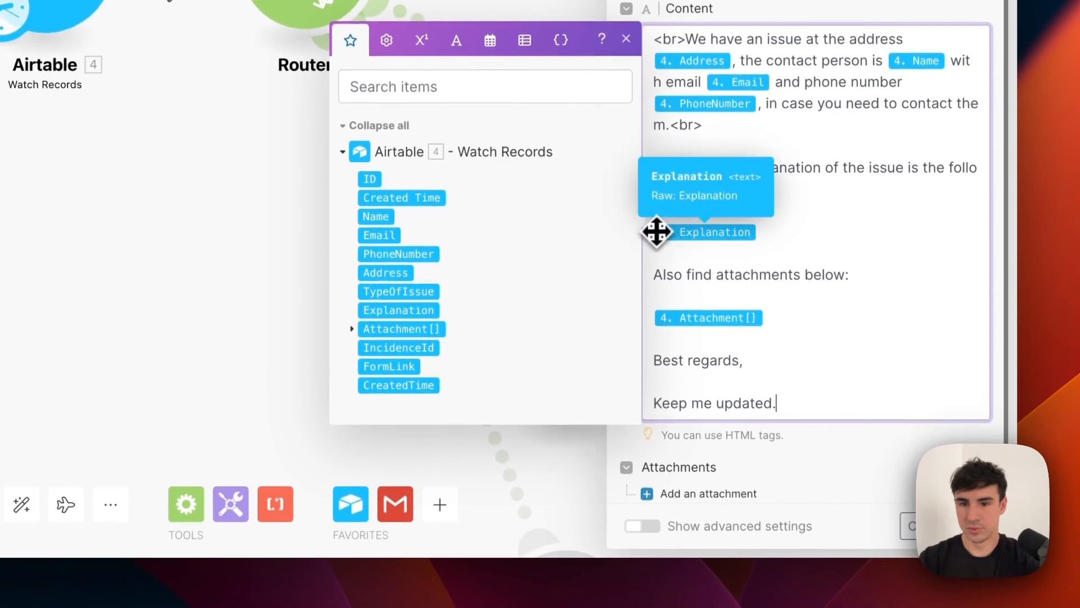
pyautogui.click(824, 231)
pyautogui.write('<br>')
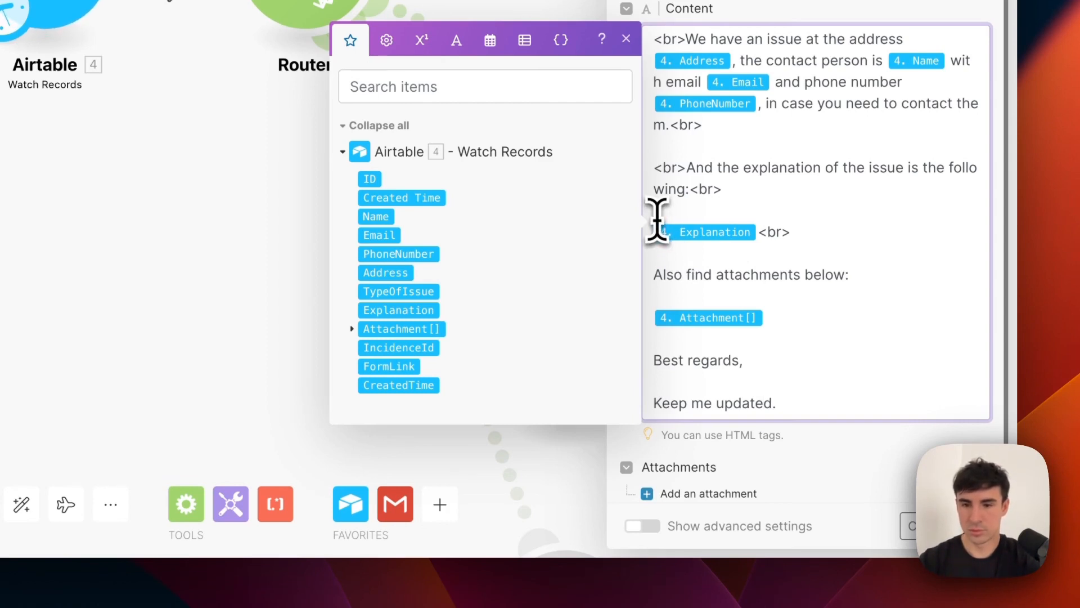
# Add <br> tags around the attachments line, 'Best regards,' and 'Keep me updated.'.
pyautogui.click(656, 275)
pyautogui.write('<br>')
pyautogui.click(914, 276)
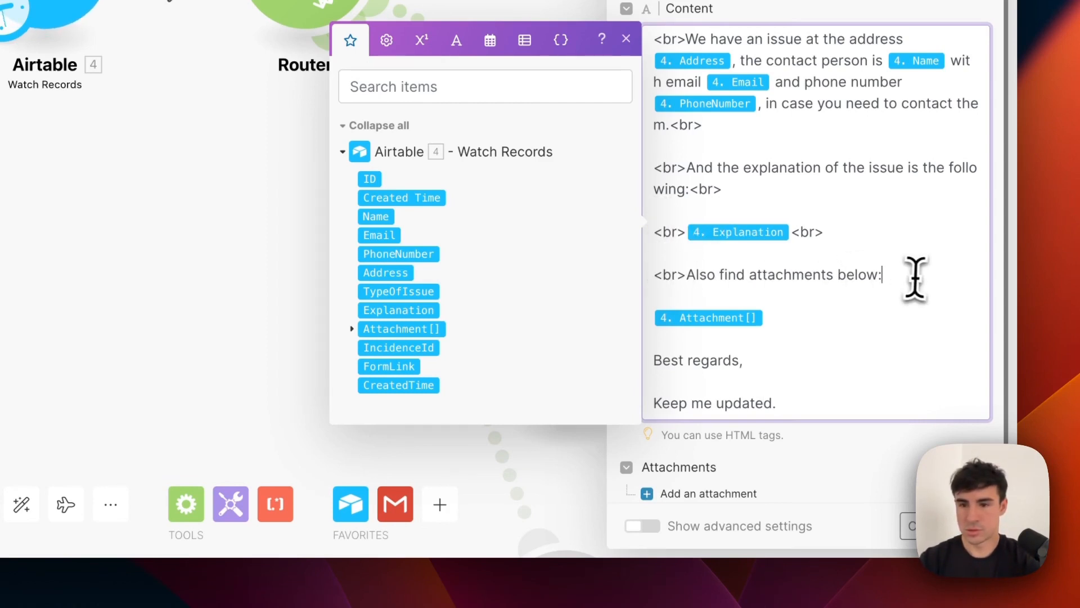
pyautogui.click(806, 318)
pyautogui.write('<br>')
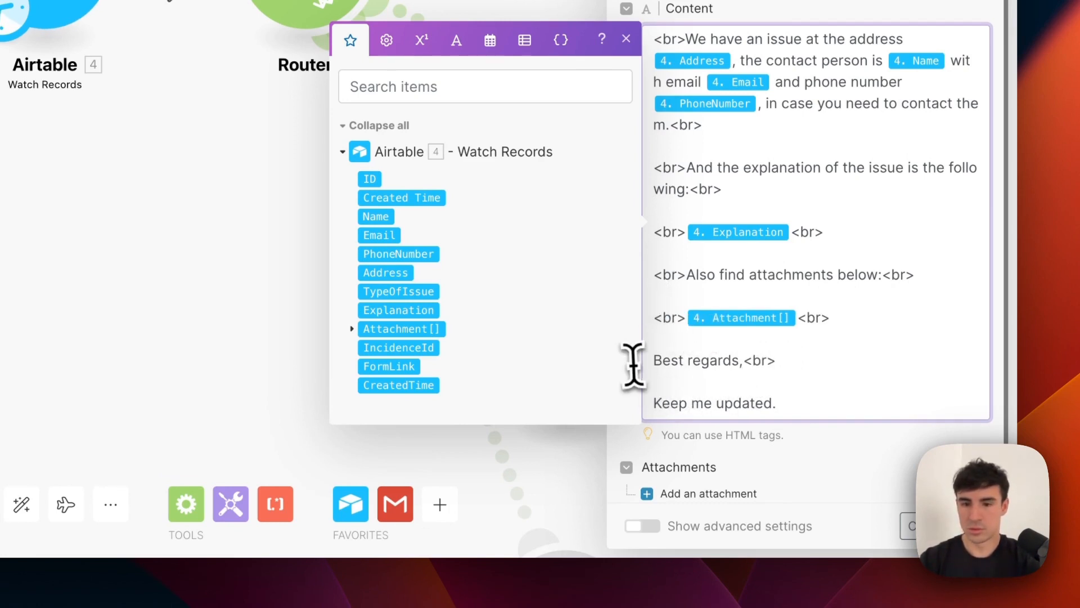
pyautogui.click(655, 360)
pyautogui.write('<br>')
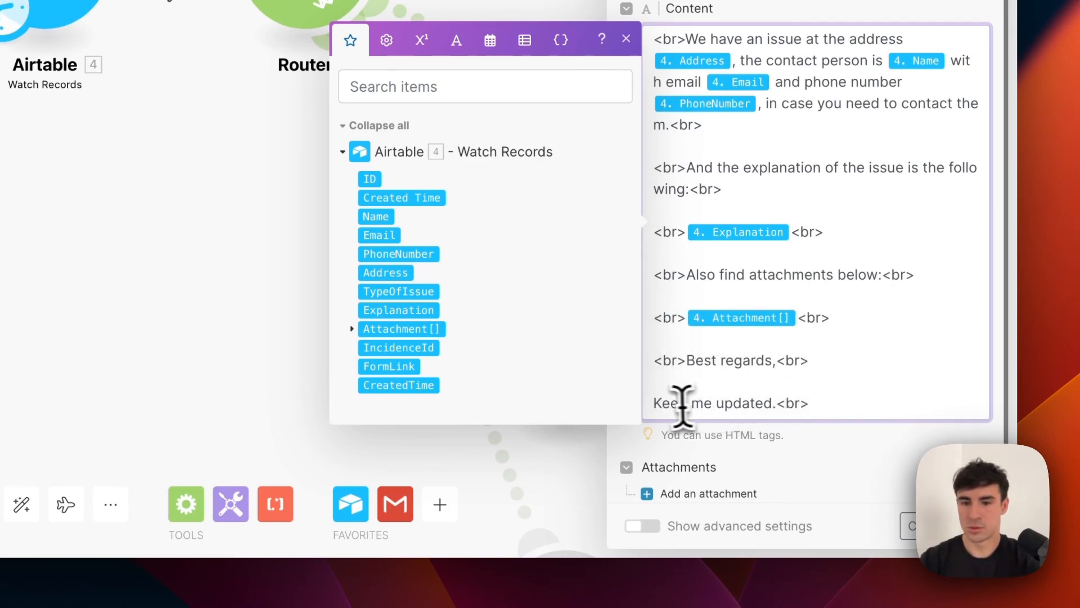
pyautogui.click(657, 403)
pyautogui.write('<br>')
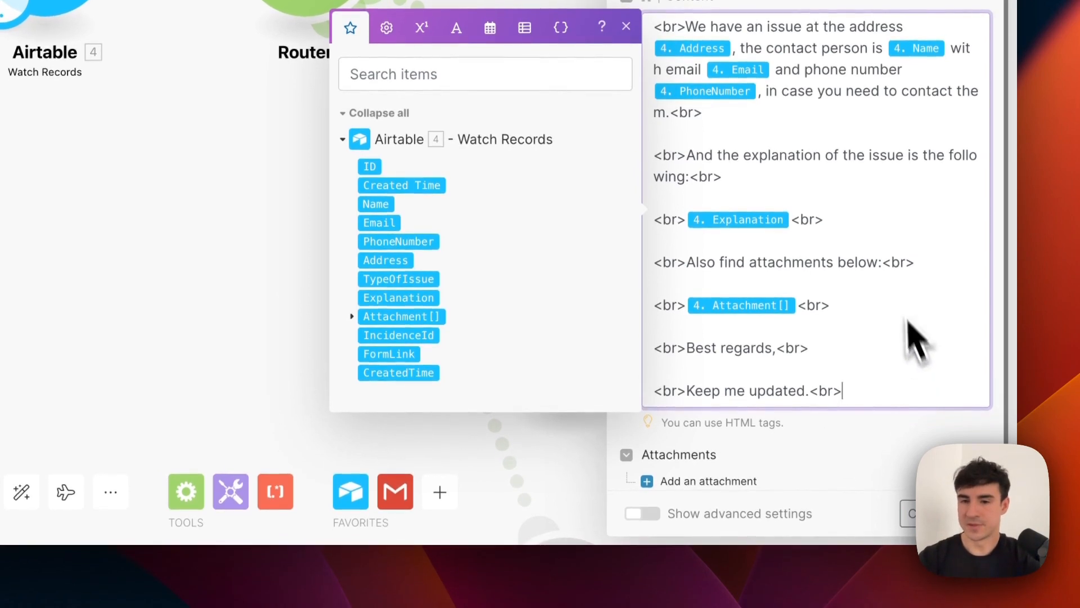
# Swap the Attachment[] token for Attachment[]: URL followed by <br>, then confirm the Gmail module.
pyautogui.scroll(-2, 897, 288)
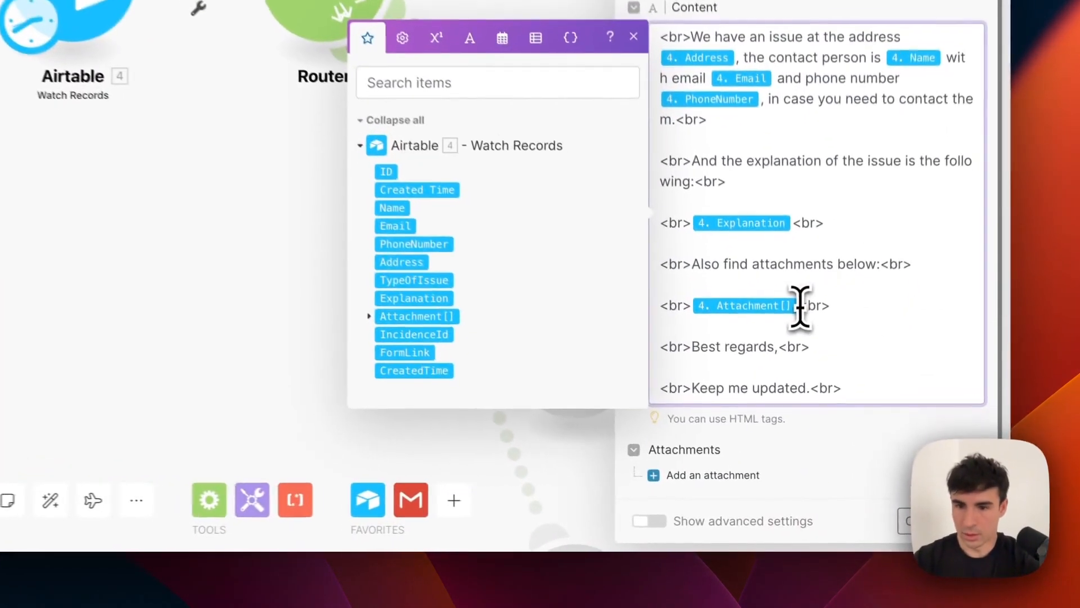
pyautogui.click(800, 307)
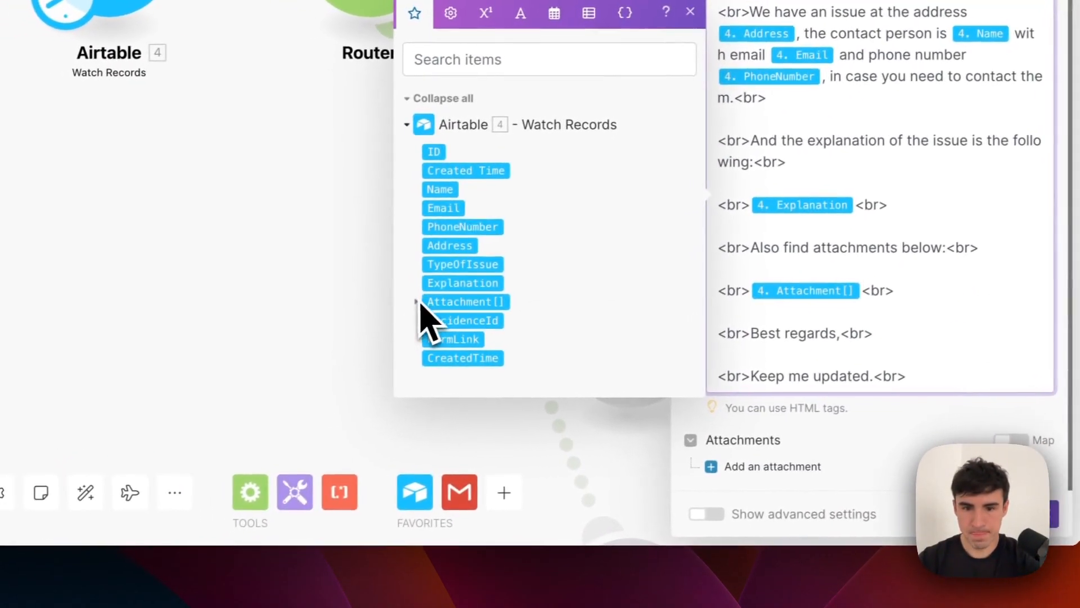
pyautogui.click(423, 302)
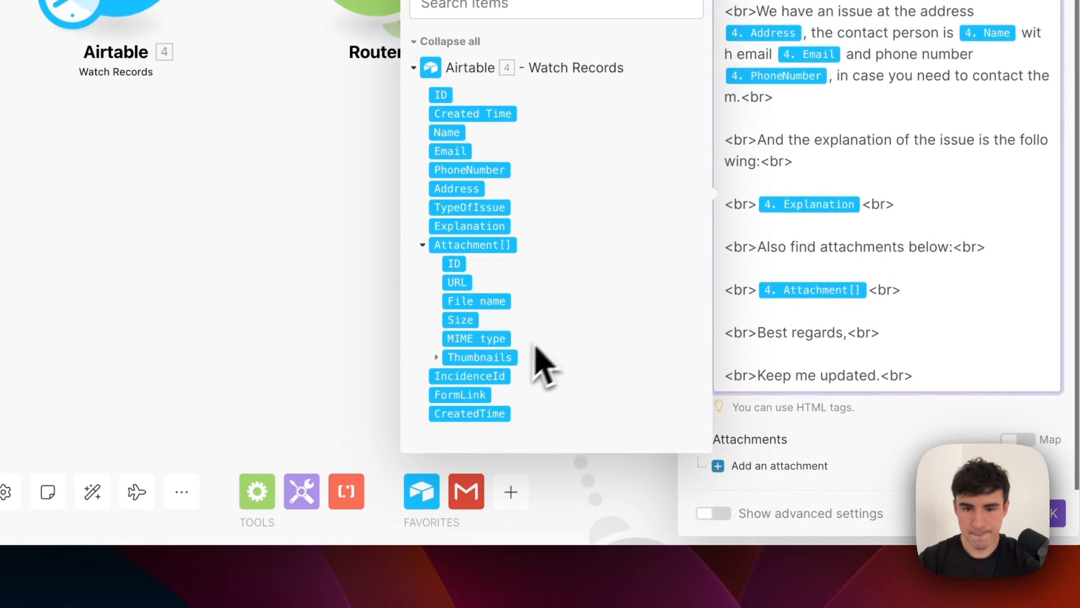
pyautogui.moveTo(462, 287); pyautogui.dragTo(939, 297)
pyautogui.moveTo(869, 297); pyautogui.dragTo(866, 304)
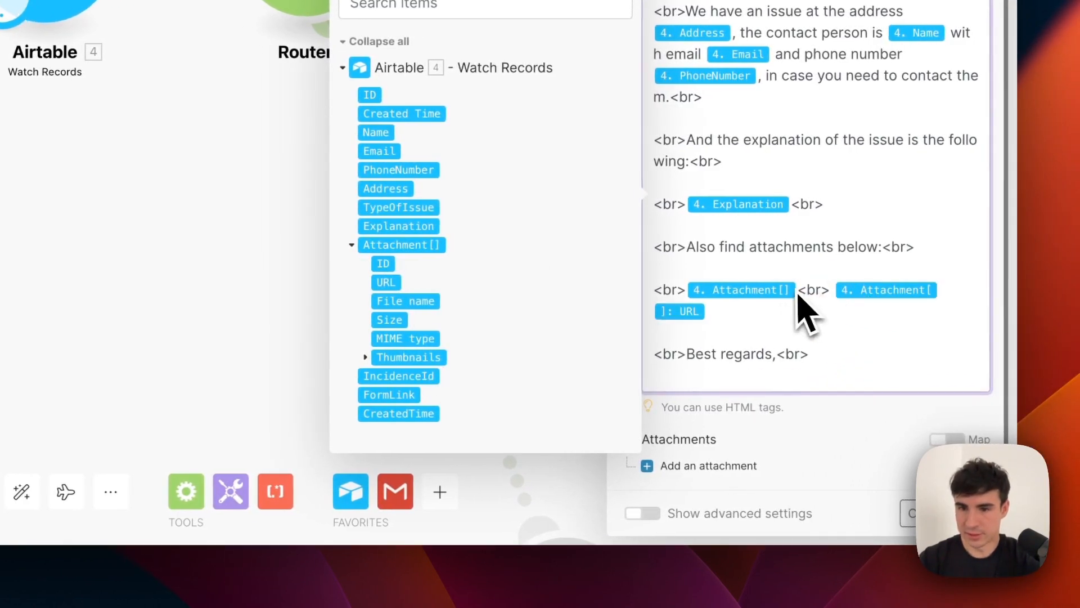
pyautogui.click(799, 292)
pyautogui.press('Return')
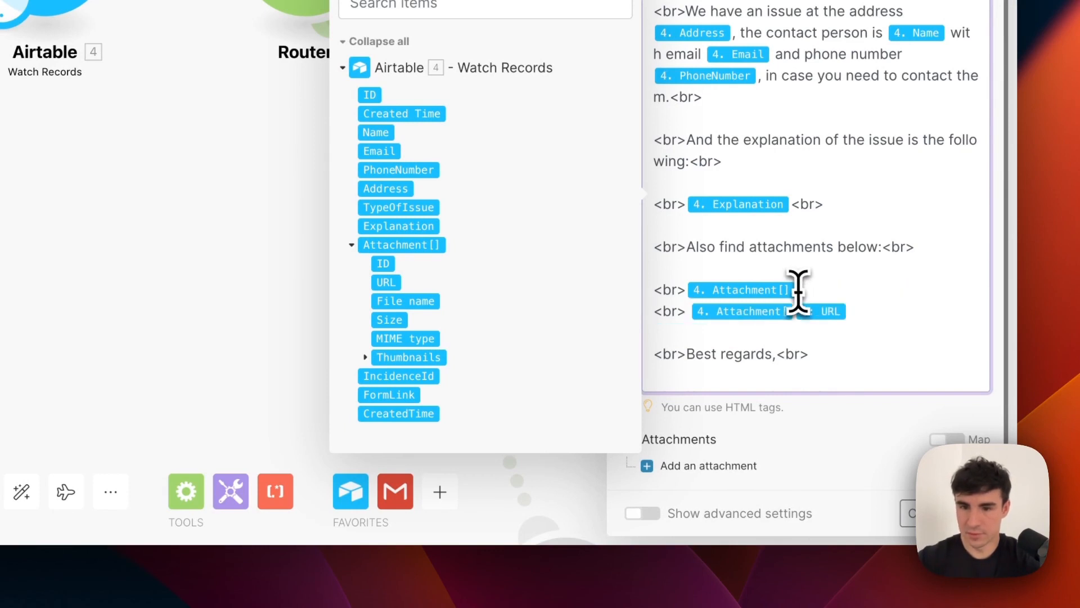
pyautogui.press('BackSpace')
pyautogui.press('BackSpace')
pyautogui.press('BackSpace')
pyautogui.press('BackSpace')
pyautogui.press('BackSpace')
pyautogui.press('BackSpace')
pyautogui.press('BackSpace')
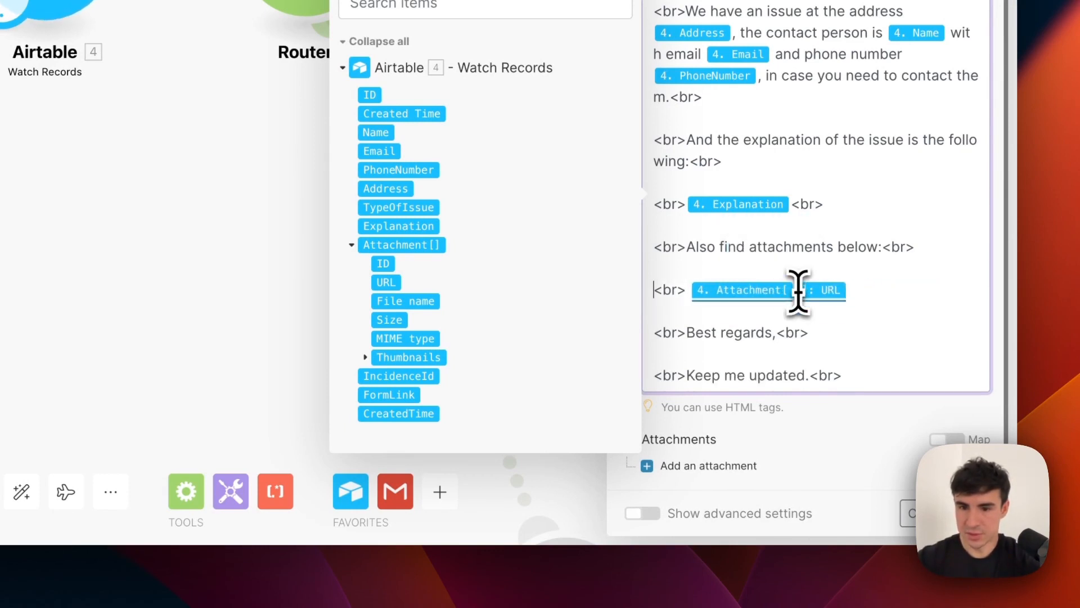
pyautogui.click(870, 288)
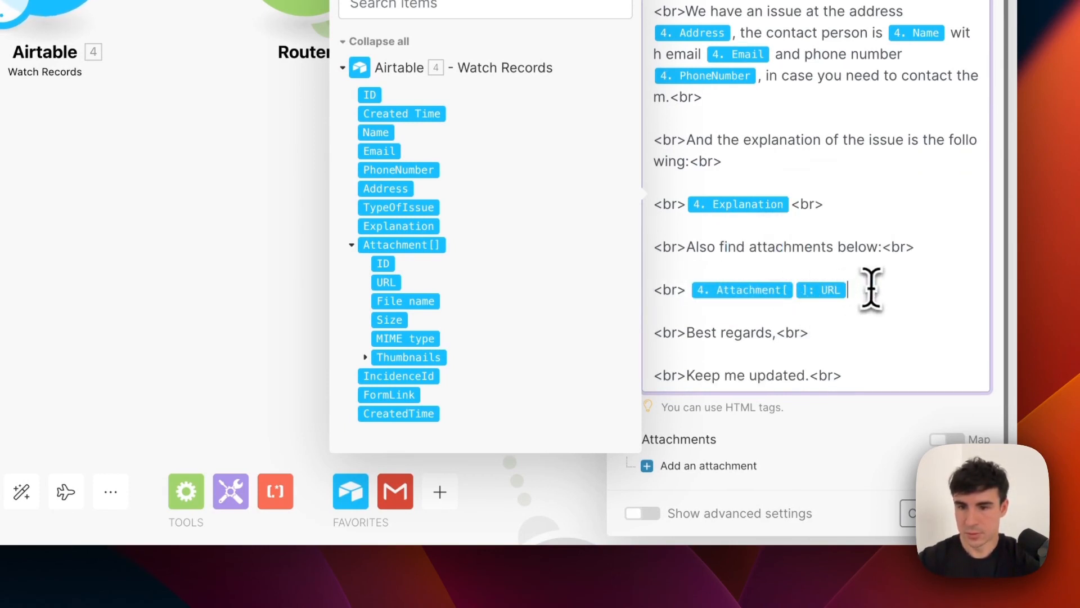
pyautogui.press('super+v')
pyautogui.click(974, 513)
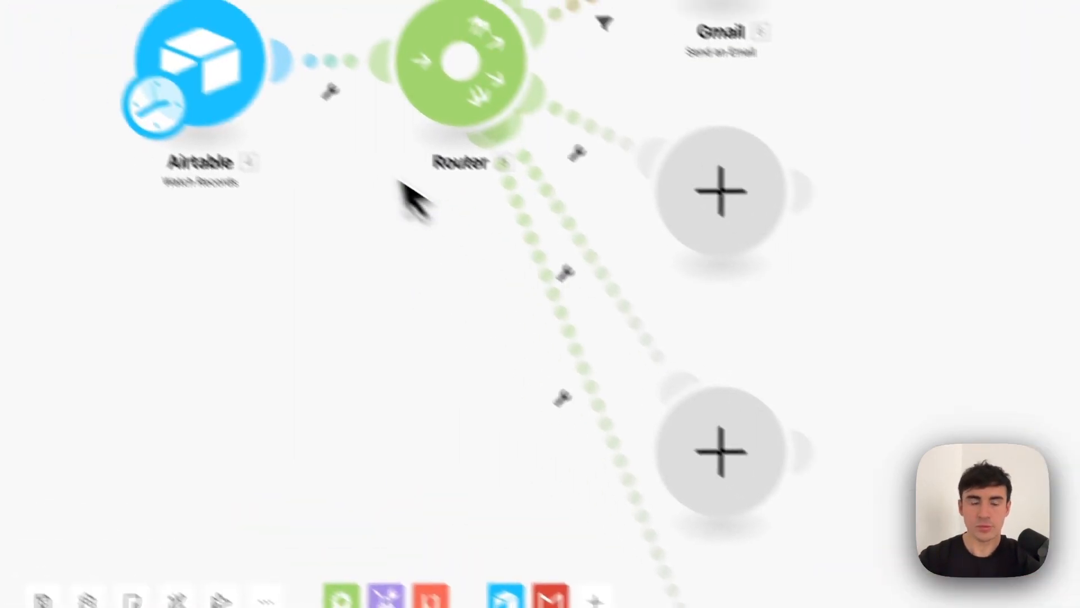
# Start the Airtable trigger from the first existing record, then run the scenario once.
pyautogui.scroll(-10, 431, 208)
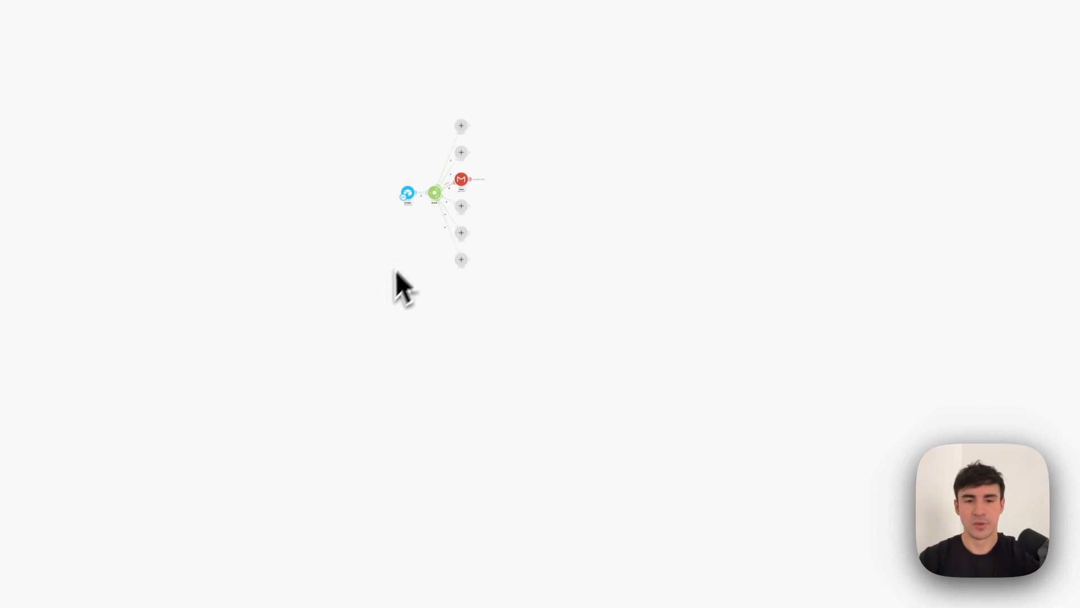
pyautogui.scroll(10, 377, 293)
pyautogui.scroll(-10, 377, 294)
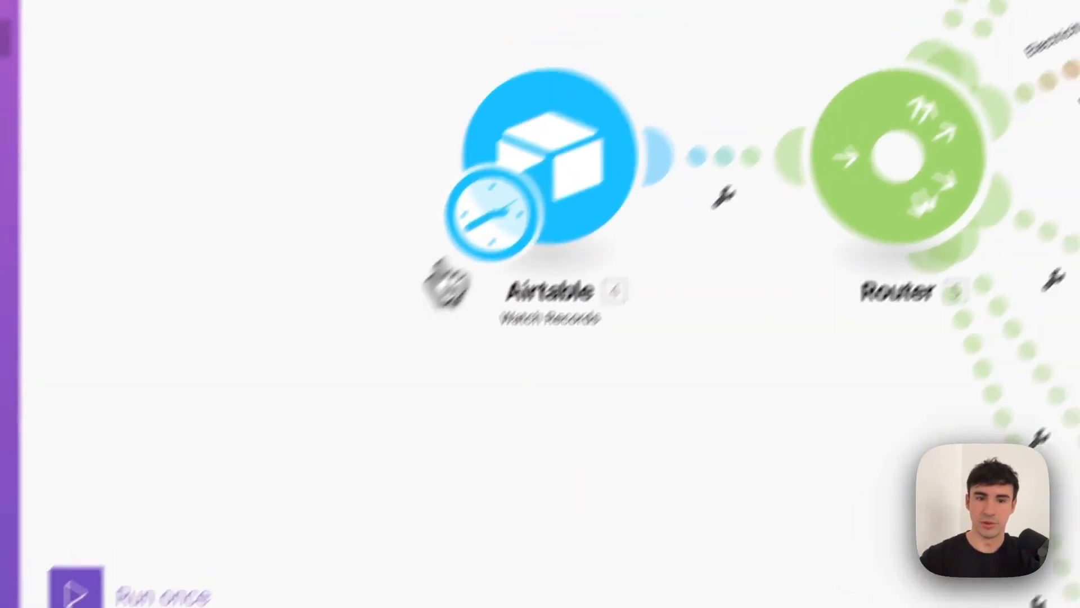
pyautogui.rightClick(557, 196)
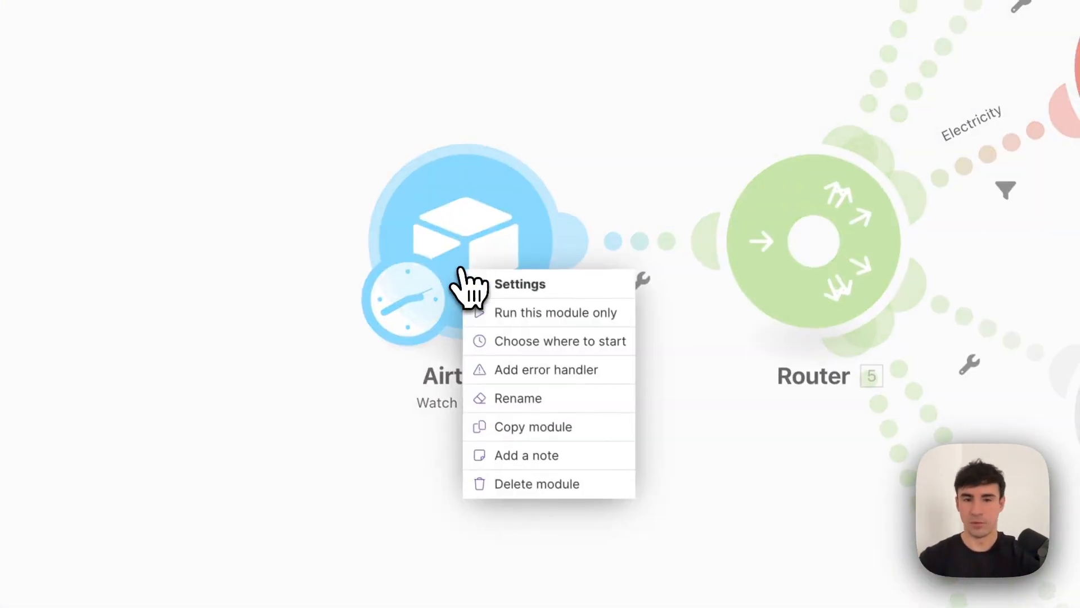
pyautogui.click(556, 349)
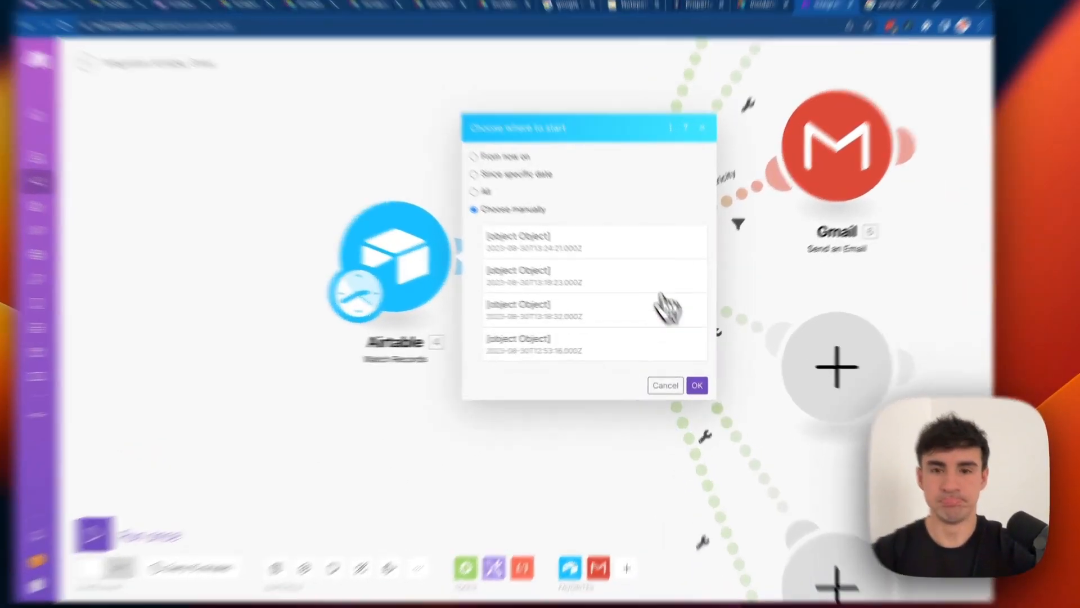
pyautogui.click(630, 262)
pyautogui.click(691, 374)
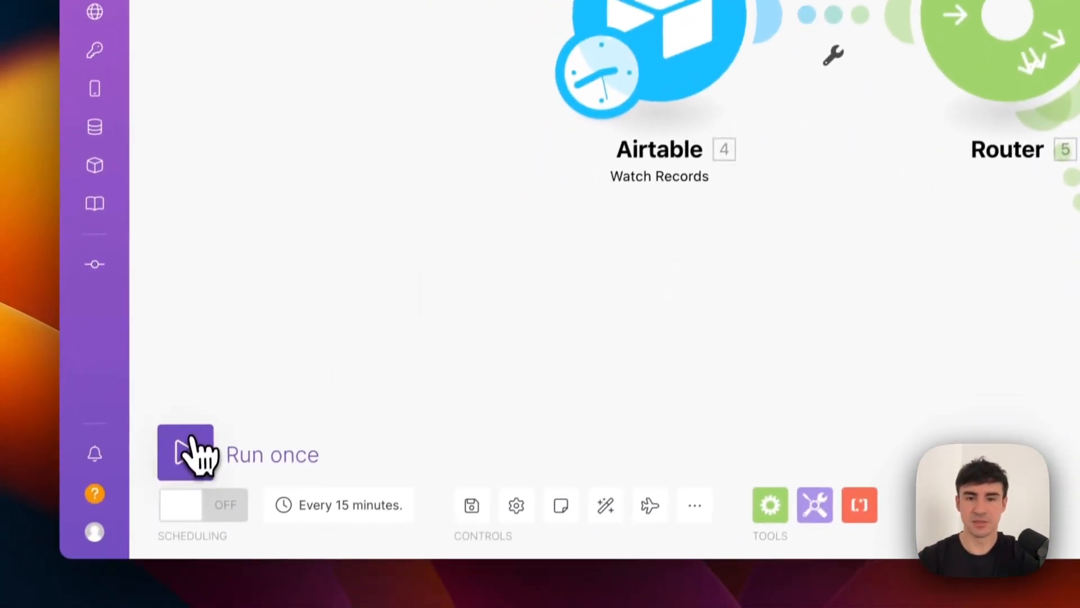
pyautogui.click(191, 453)
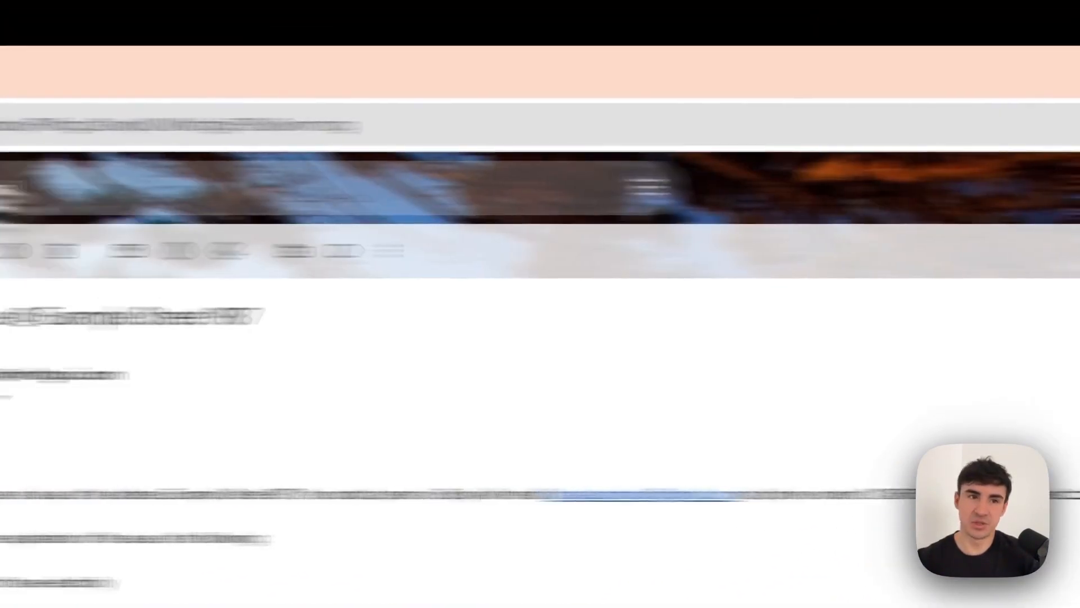
# Refresh Gmail and review the 'Issue @ Example Street 987' alert reporting 'We don't have electricity'.
pyautogui.click(61, 128)
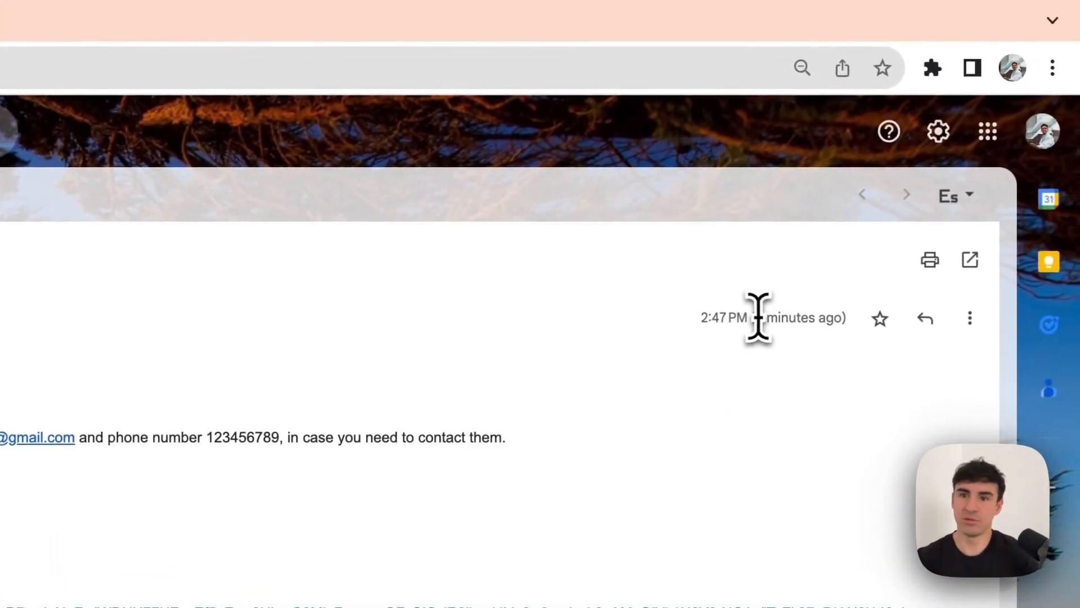
pyautogui.moveTo(757, 315); pyautogui.dragTo(808, 356)
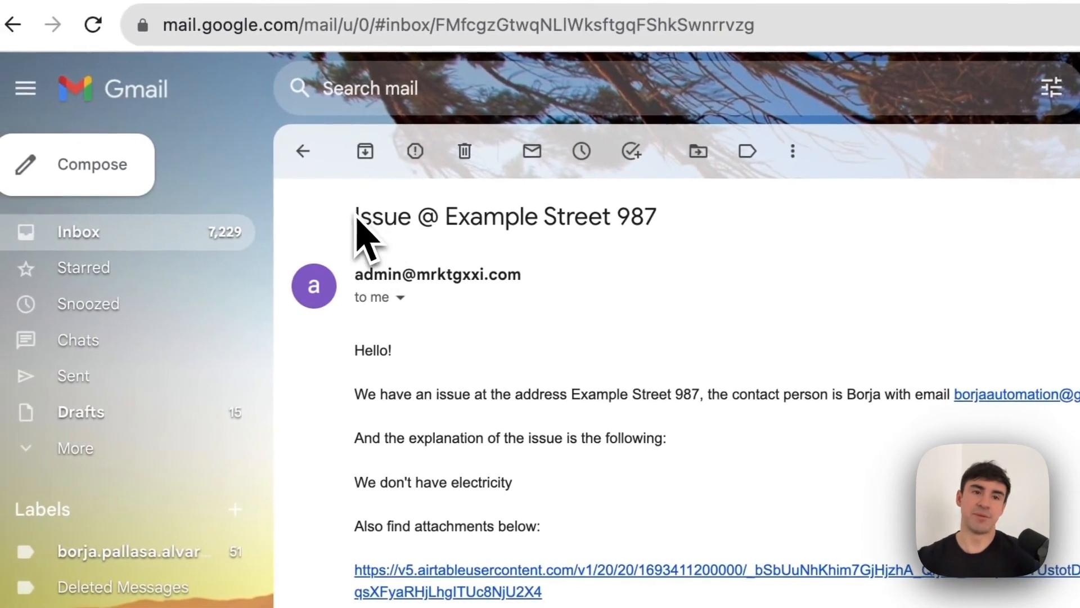
pyautogui.moveTo(337, 218); pyautogui.dragTo(391, 218)
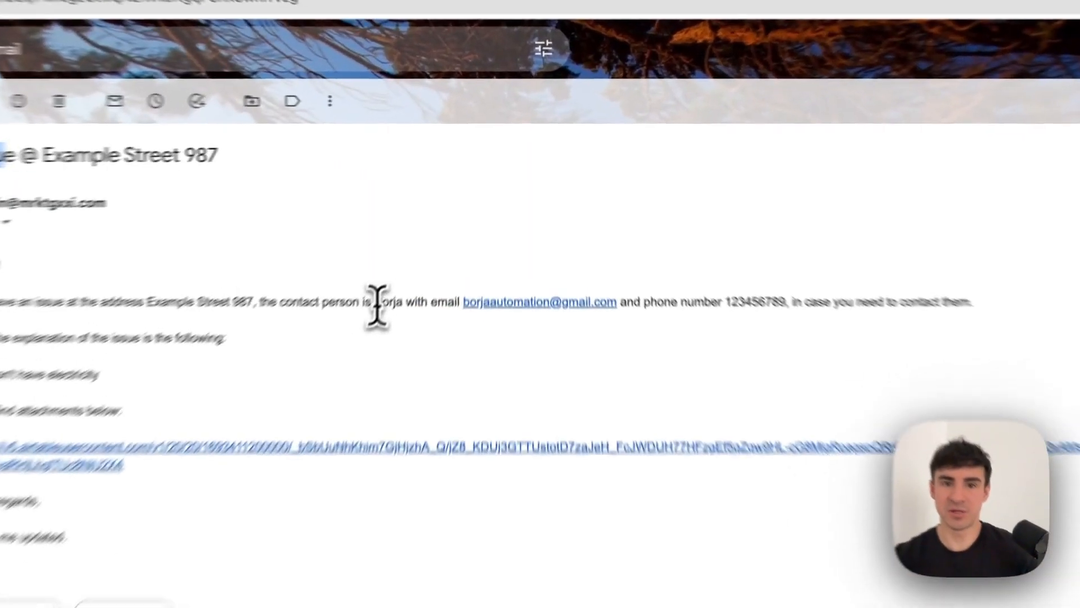
pyautogui.moveTo(429, 247); pyautogui.dragTo(466, 250)
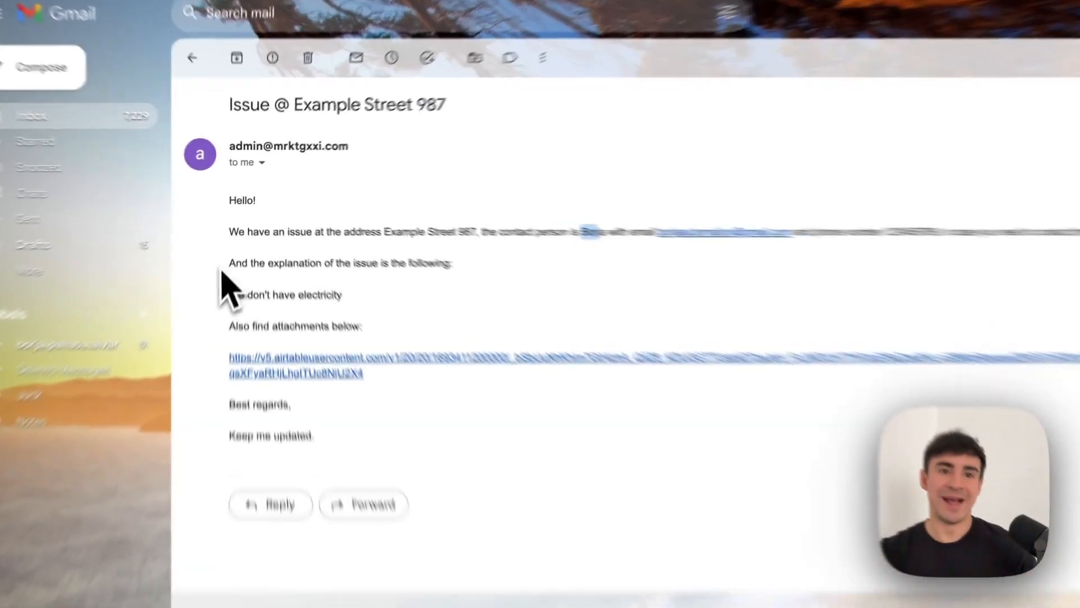
pyautogui.moveTo(183, 270); pyautogui.dragTo(339, 284)
pyautogui.click(280, 295)
pyautogui.moveTo(482, 304); pyautogui.dragTo(292, 291)
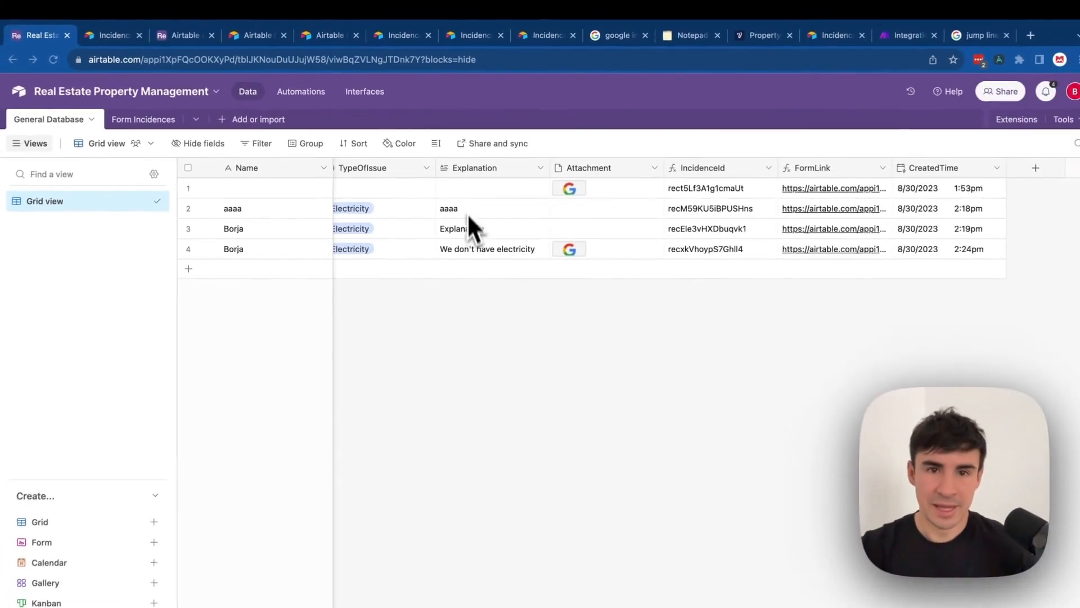
pyautogui.hscroll(-6, 450, 230)
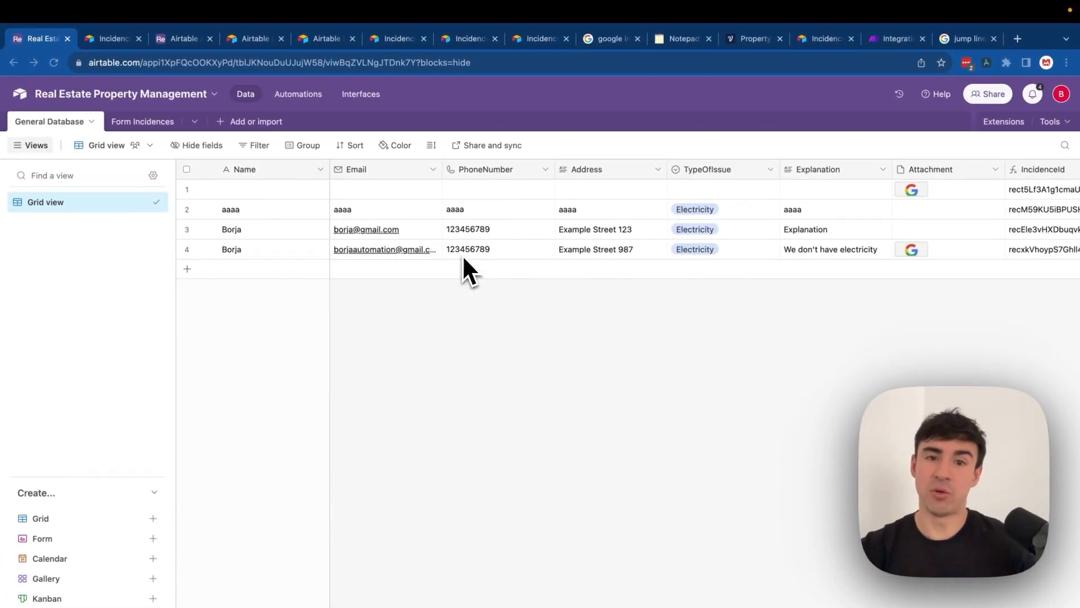
pyautogui.hscroll(3, 483, 254)
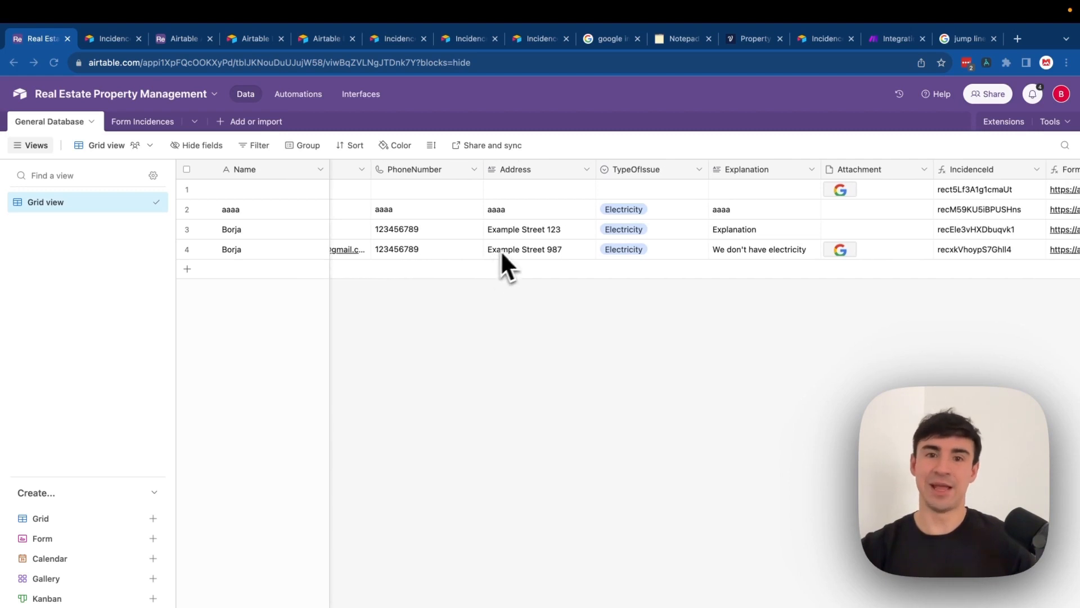
pyautogui.hscroll(4, 540, 270)
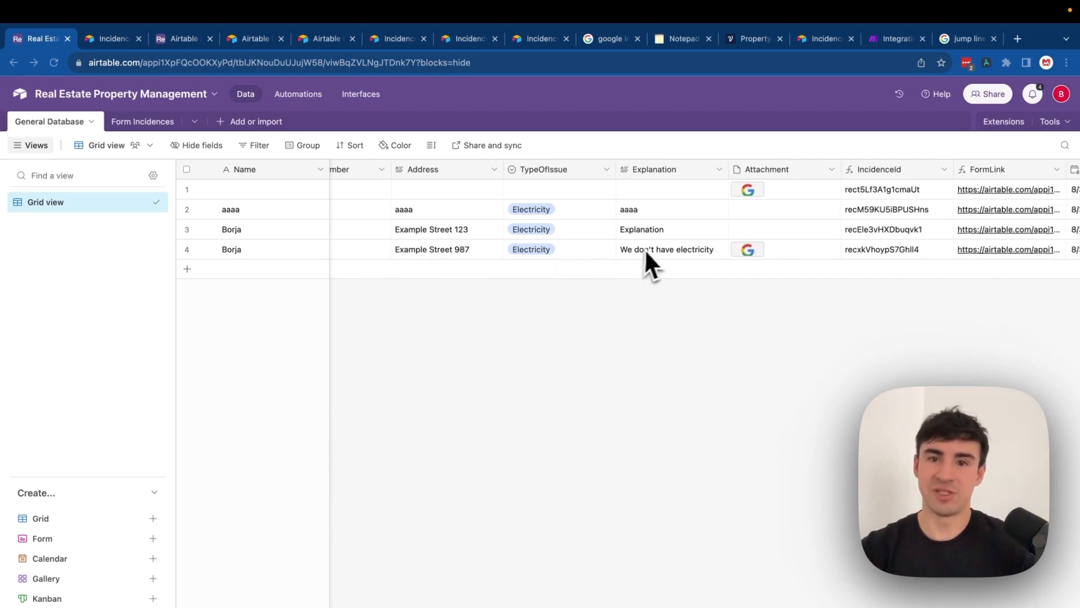
pyautogui.hscroll(6, 647, 252)
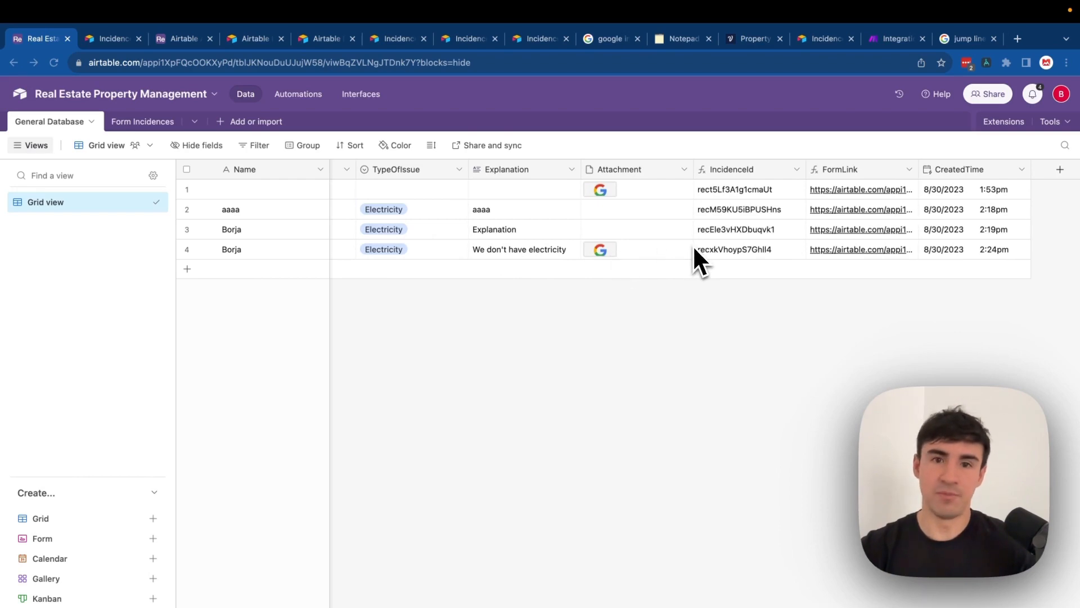
pyautogui.hscroll(-4, 602, 253)
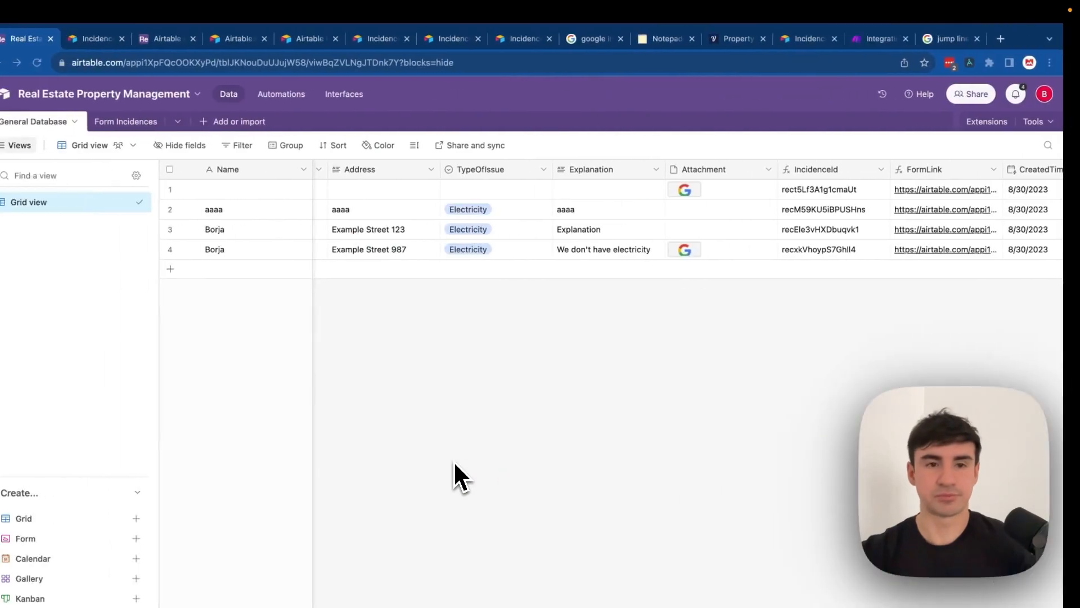
pyautogui.click(700, 248)
pyautogui.click(404, 444)
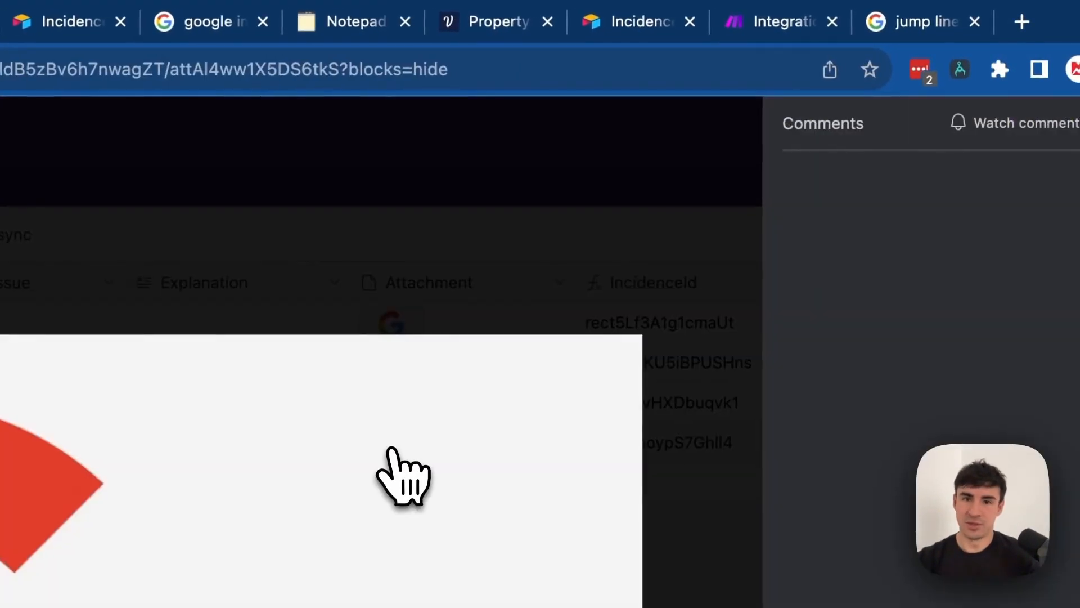
pyautogui.click(402, 247)
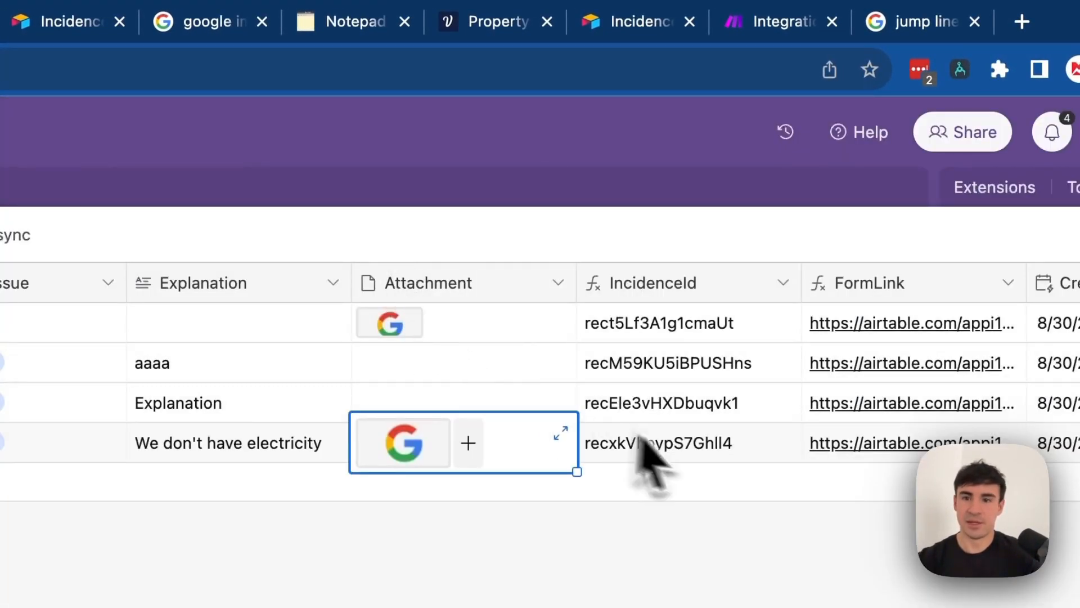